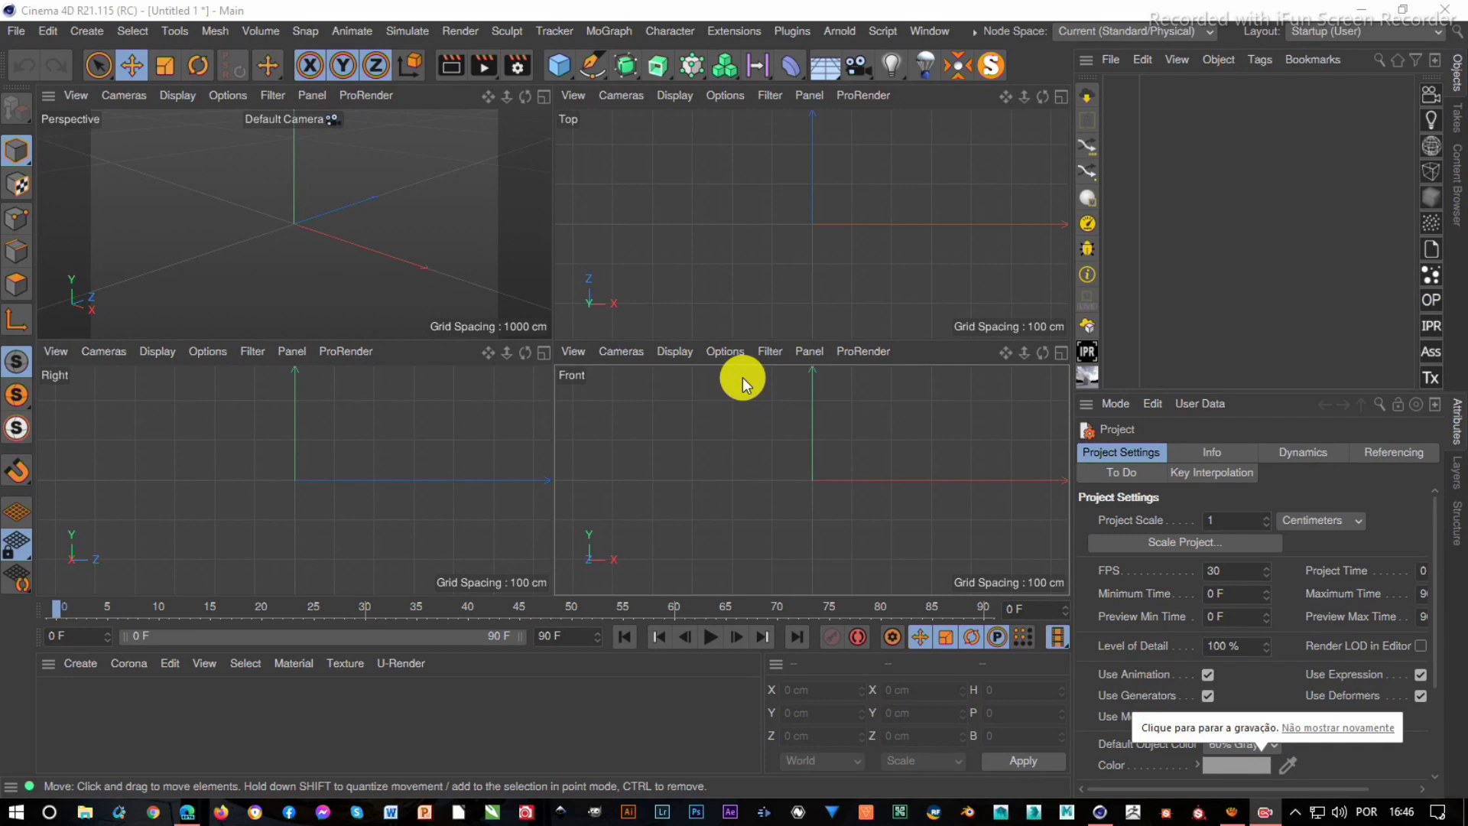
# - Return to the four-view layout, make the Front view active and open its viewport display settings
pyautogui.click(356, 210)
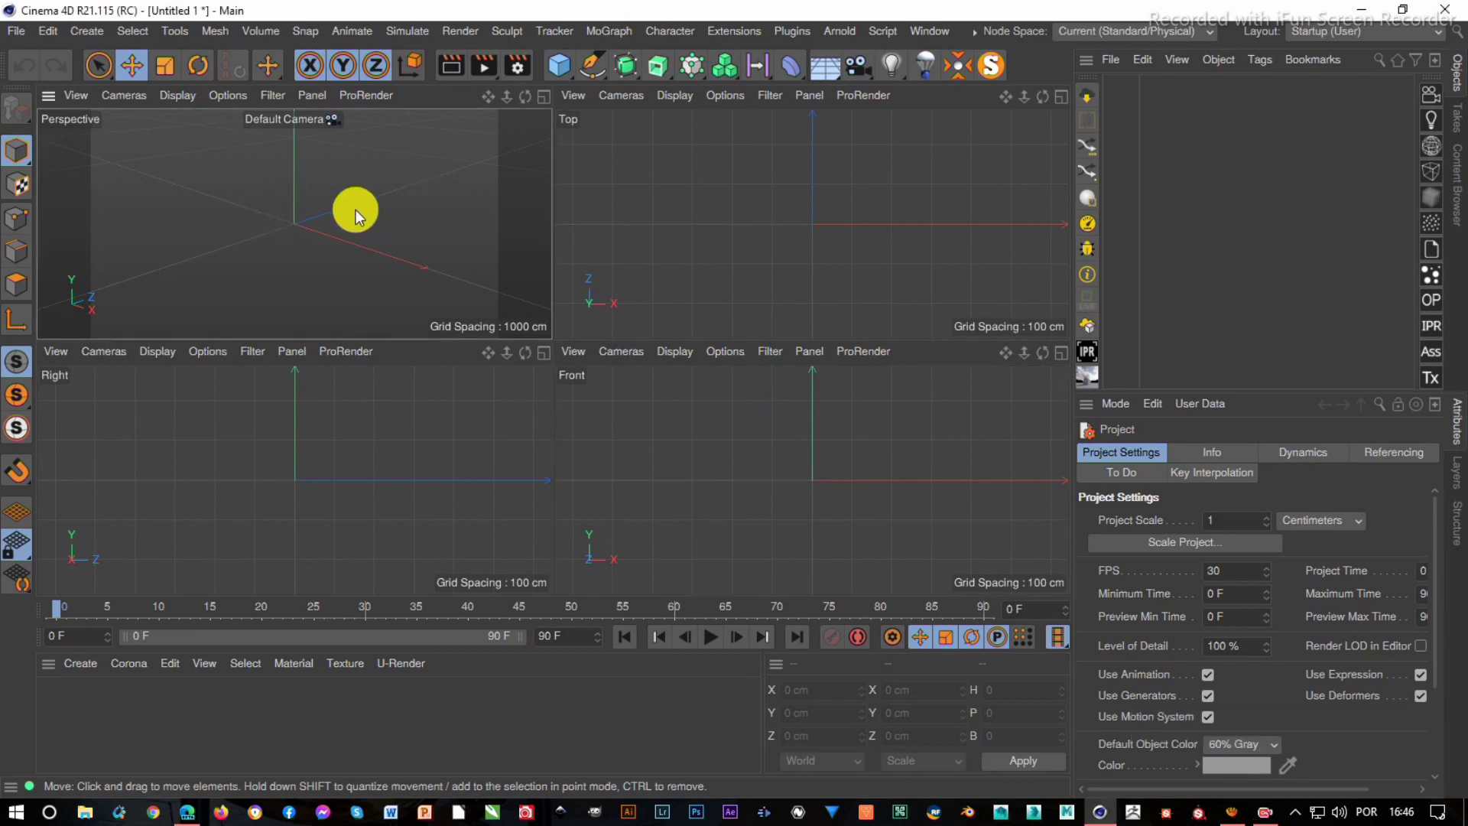
pyautogui.middleClick(356, 209)
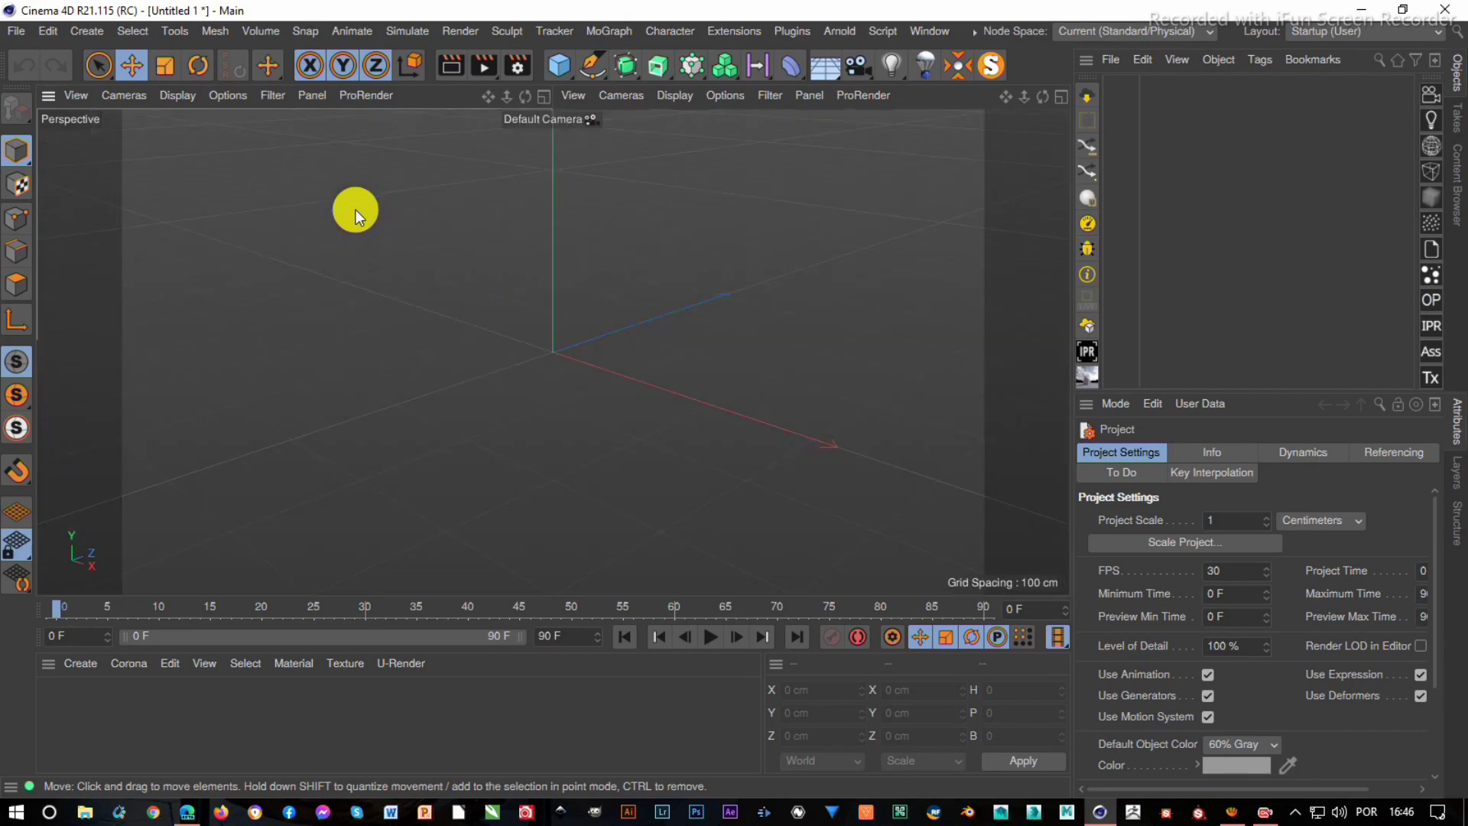
pyautogui.middleClick(572, 370)
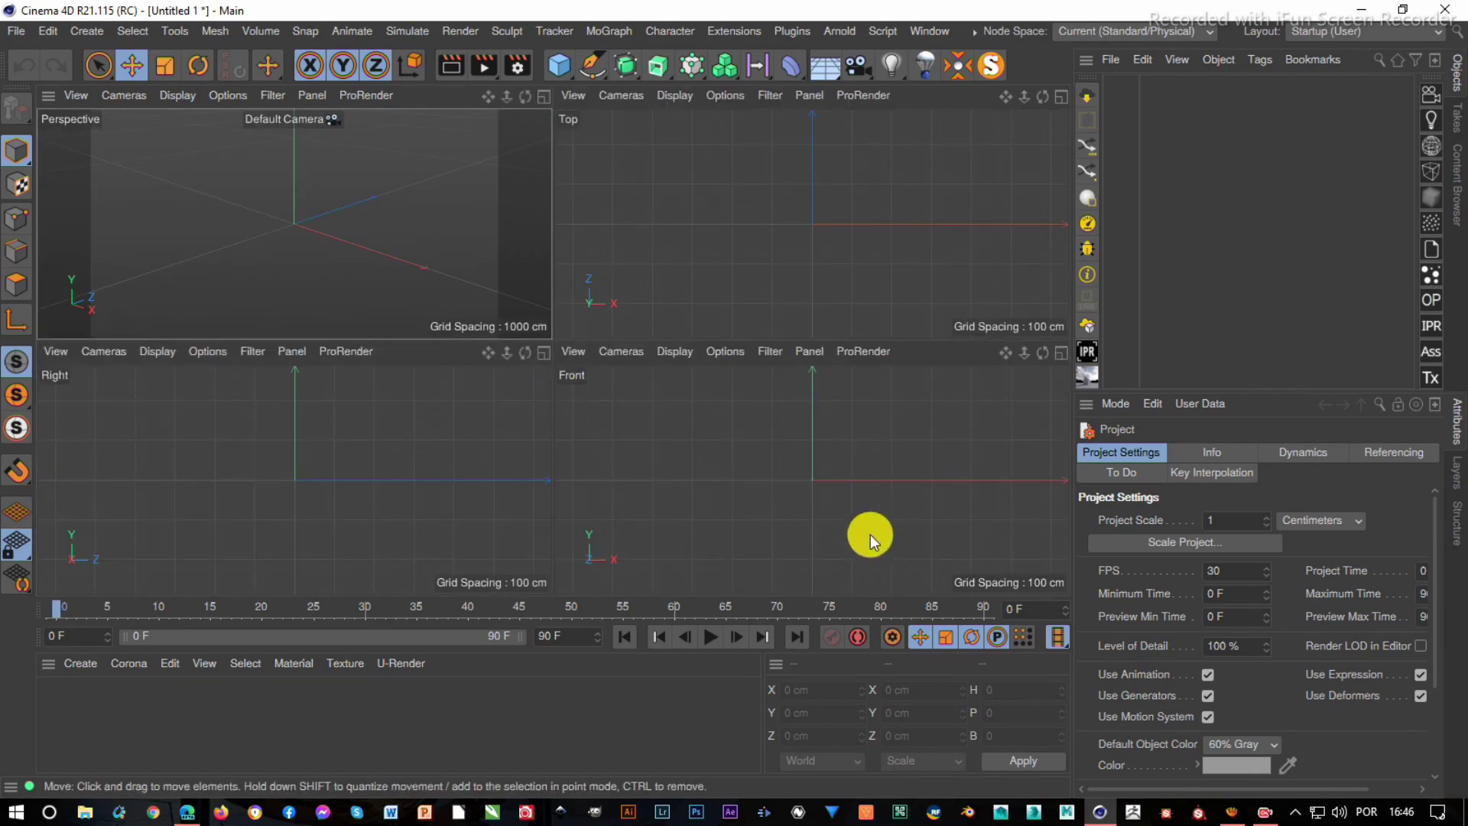
pyautogui.click(832, 471)
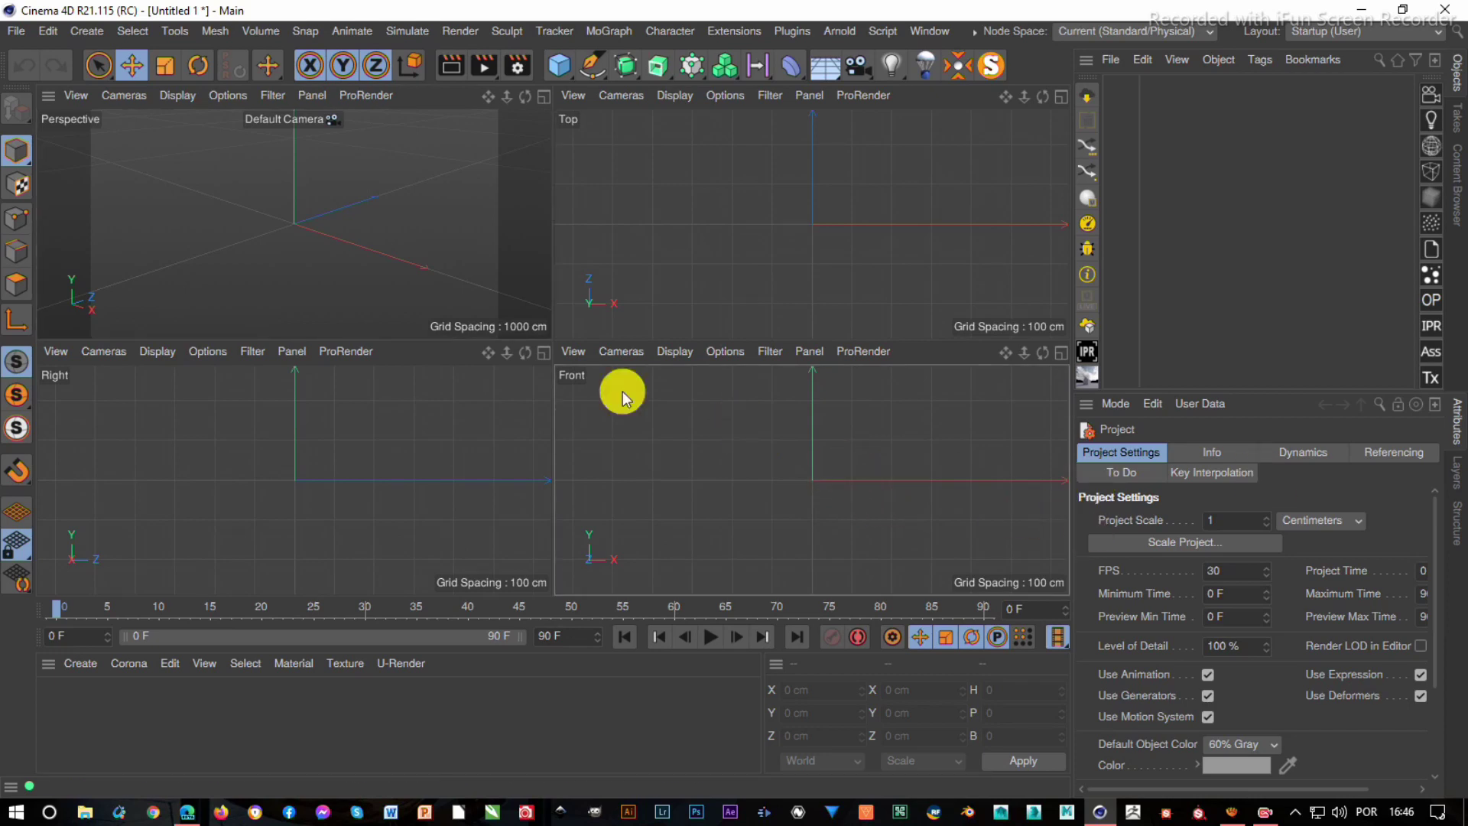
pyautogui.hotkey('shift', 'v')
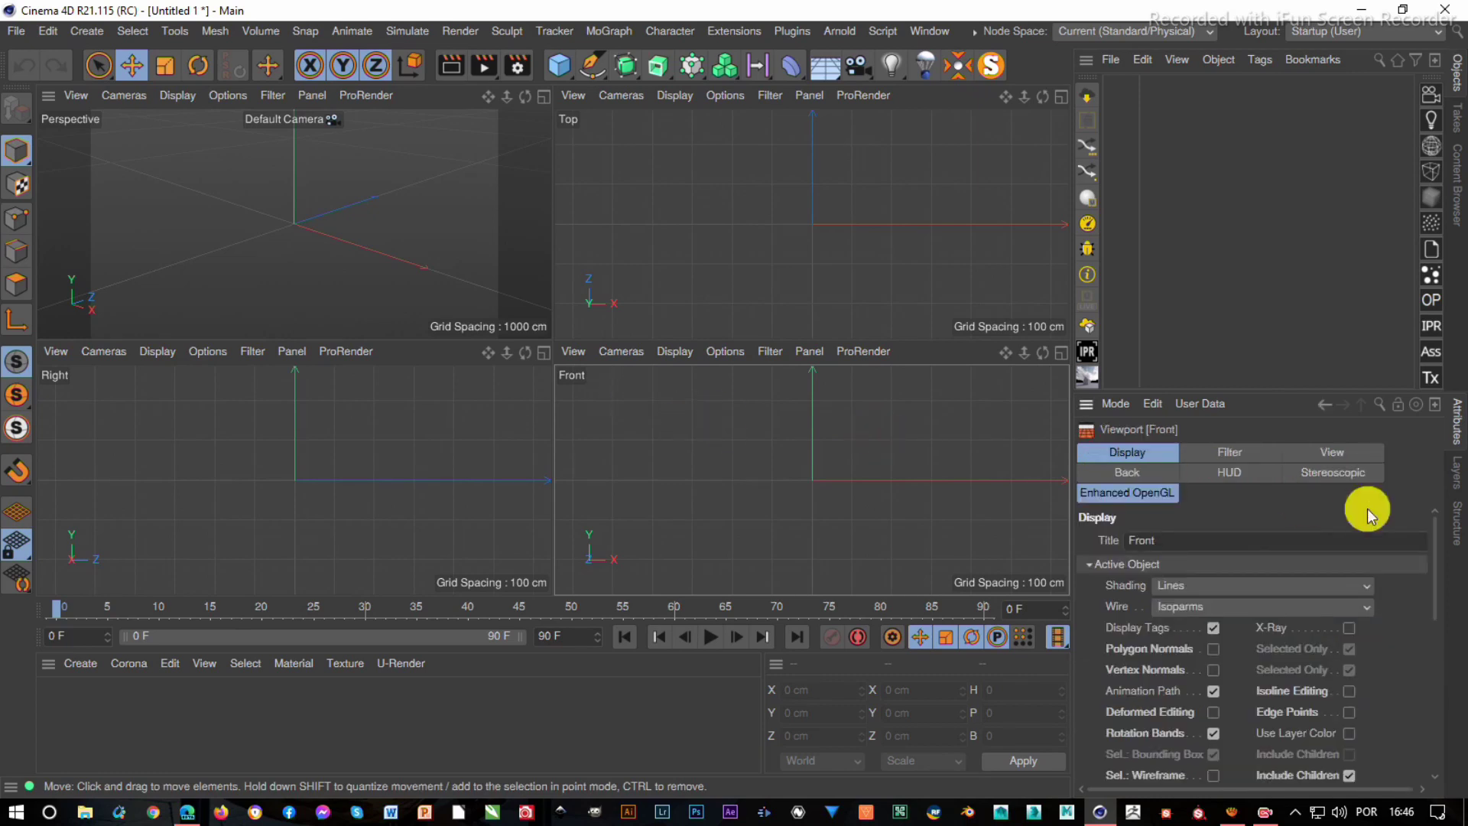
# - Load the OLIMPÍADAS rings picture as the Front view's background image
pyautogui.click(1144, 474)
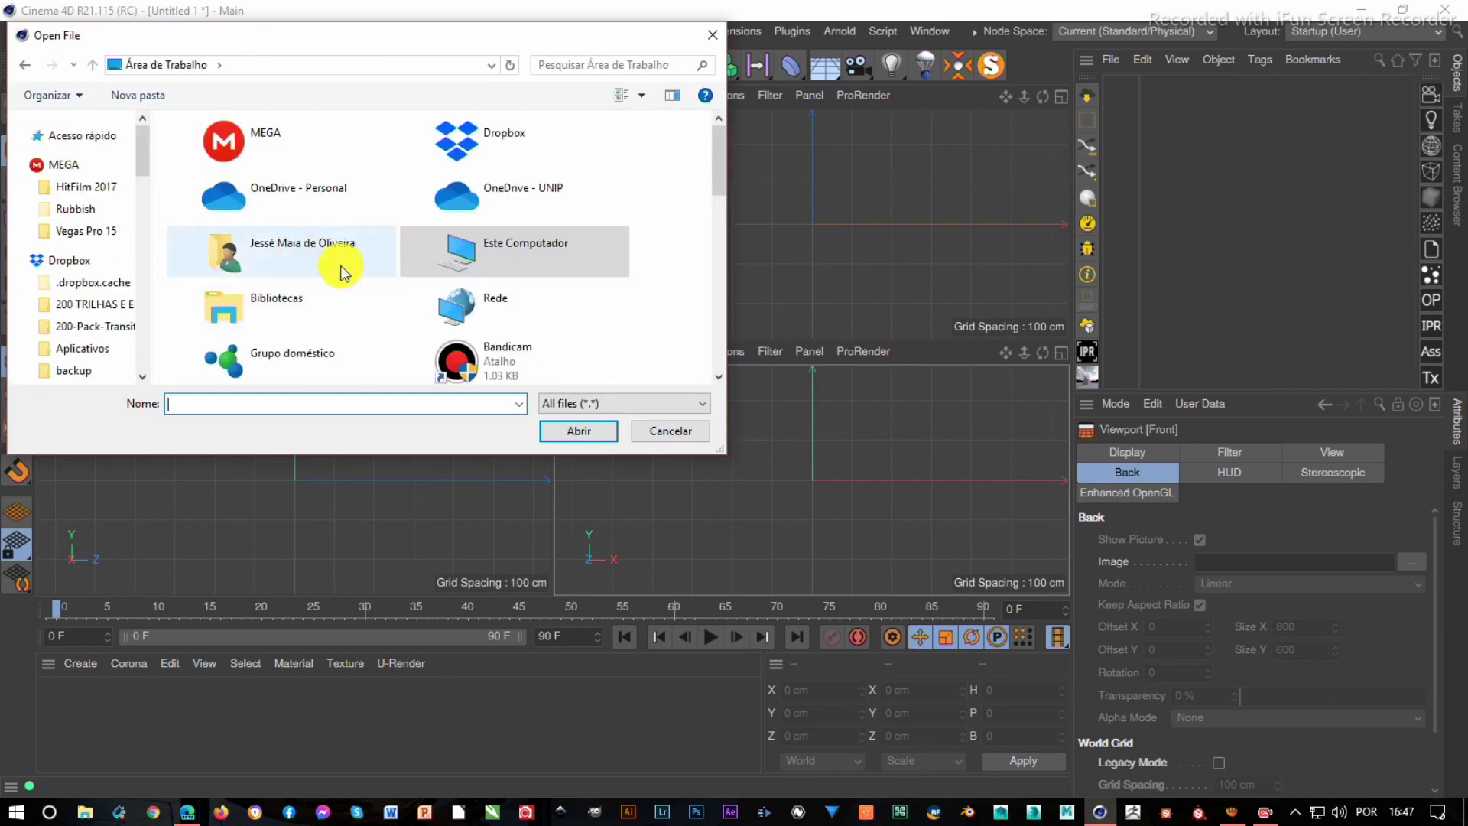
pyautogui.doubleClick(327, 239)
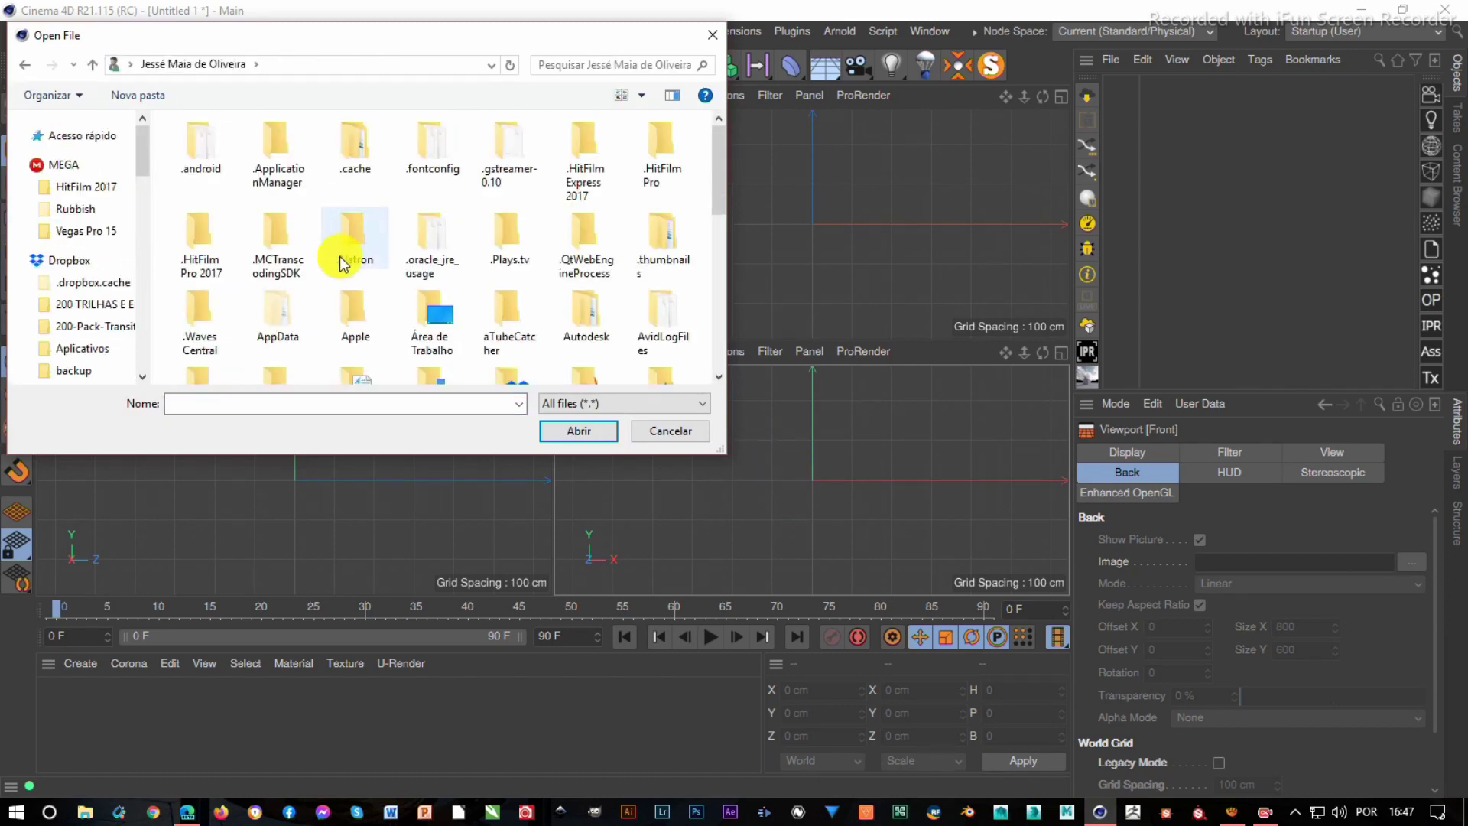
pyautogui.scroll(-4, 503, 276)
pyautogui.scroll(2, 548, 257)
pyautogui.scroll(-2, 547, 260)
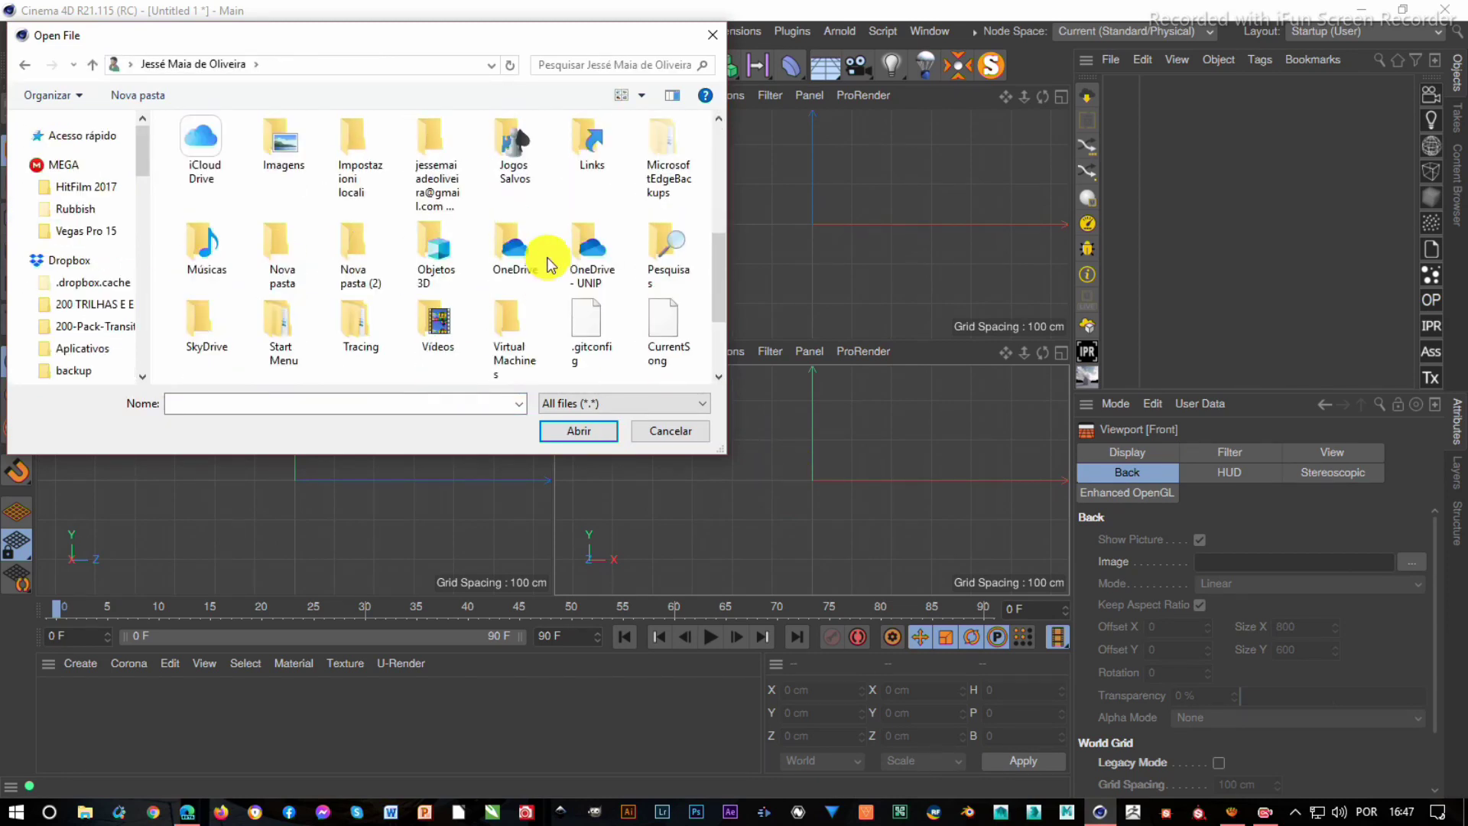
pyautogui.scroll(2, 516, 284)
pyautogui.scroll(-2, 518, 289)
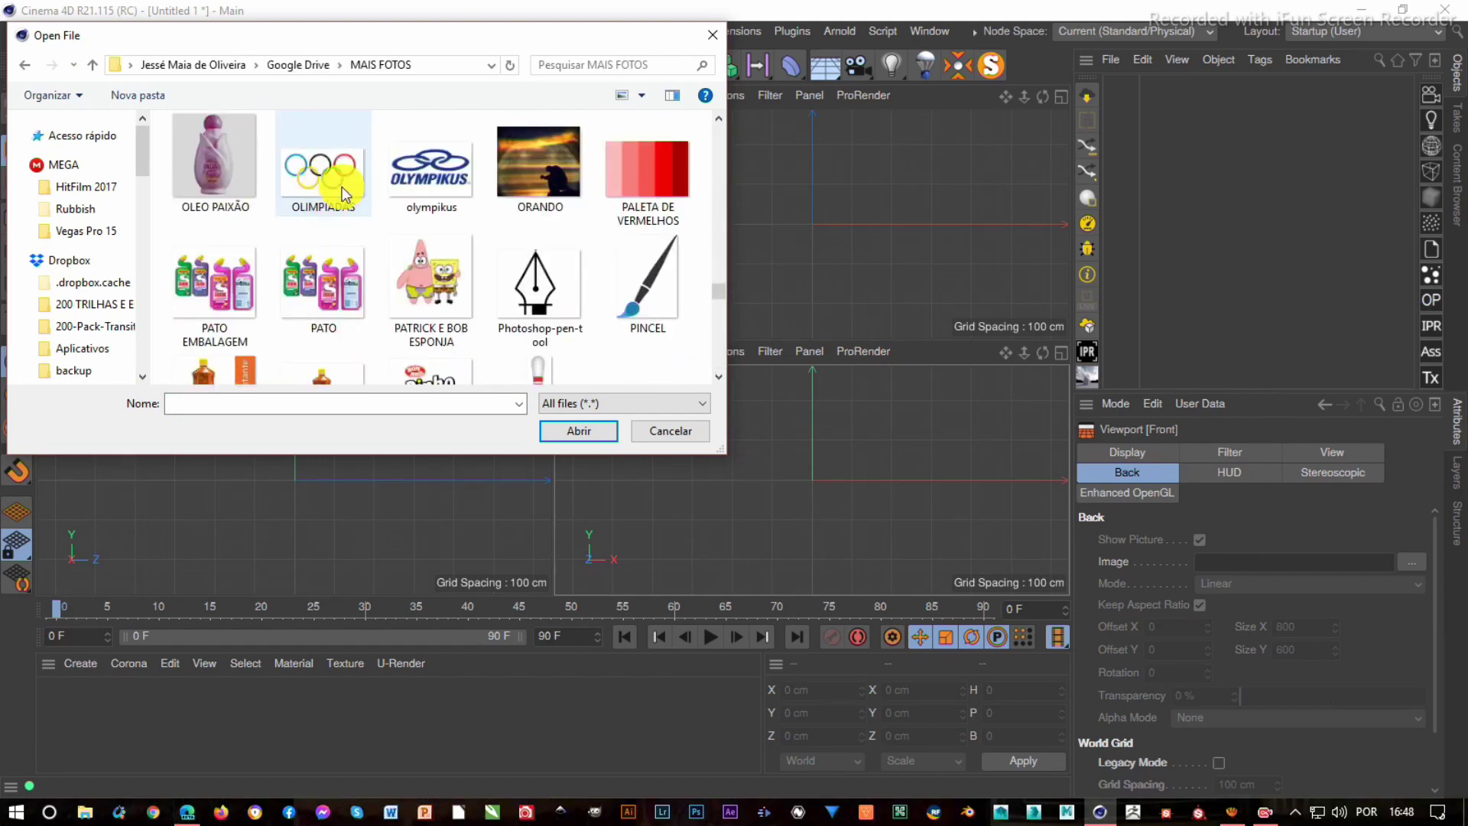
pyautogui.click(330, 183)
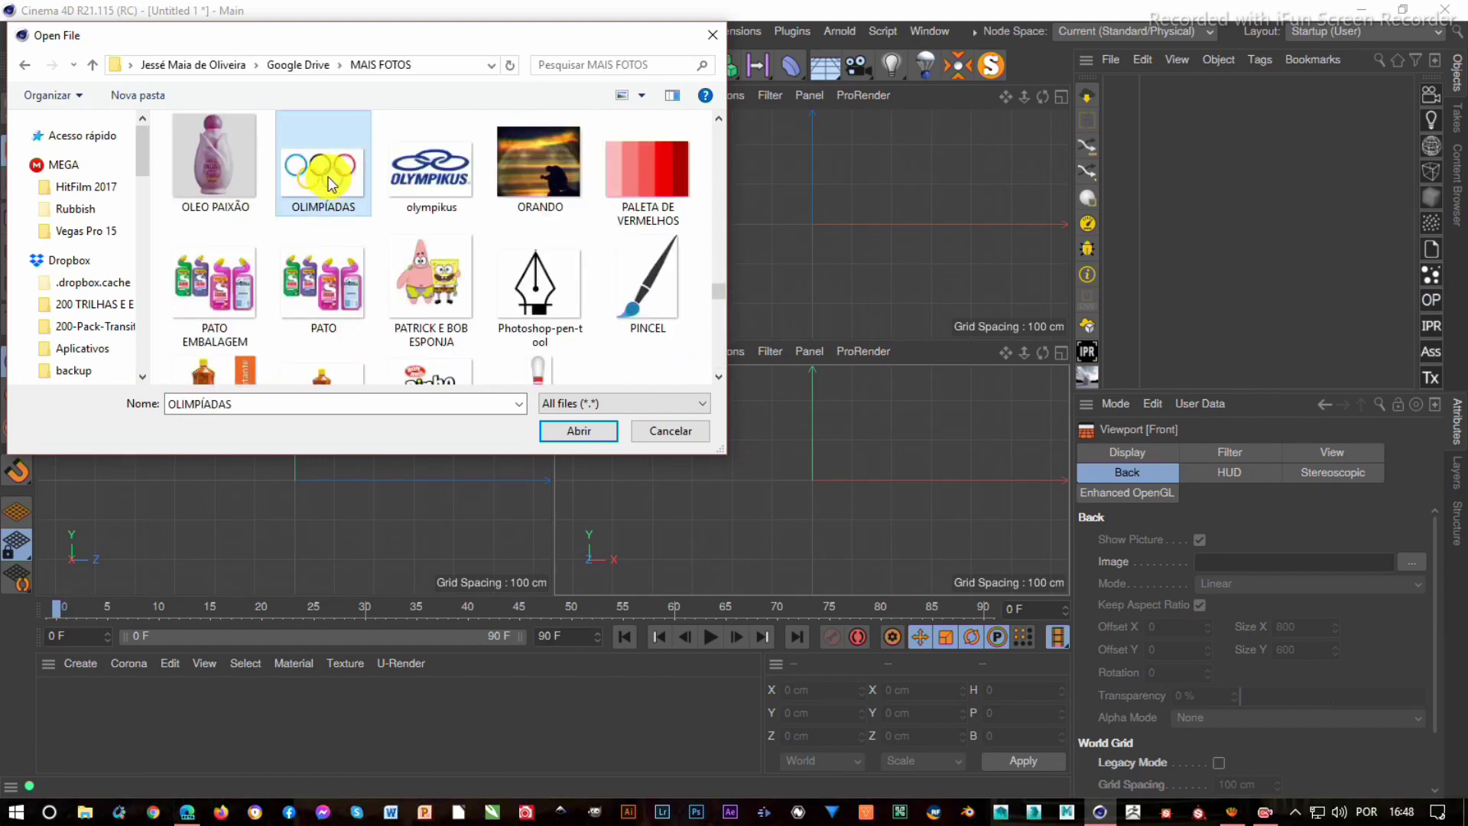
pyautogui.click(562, 433)
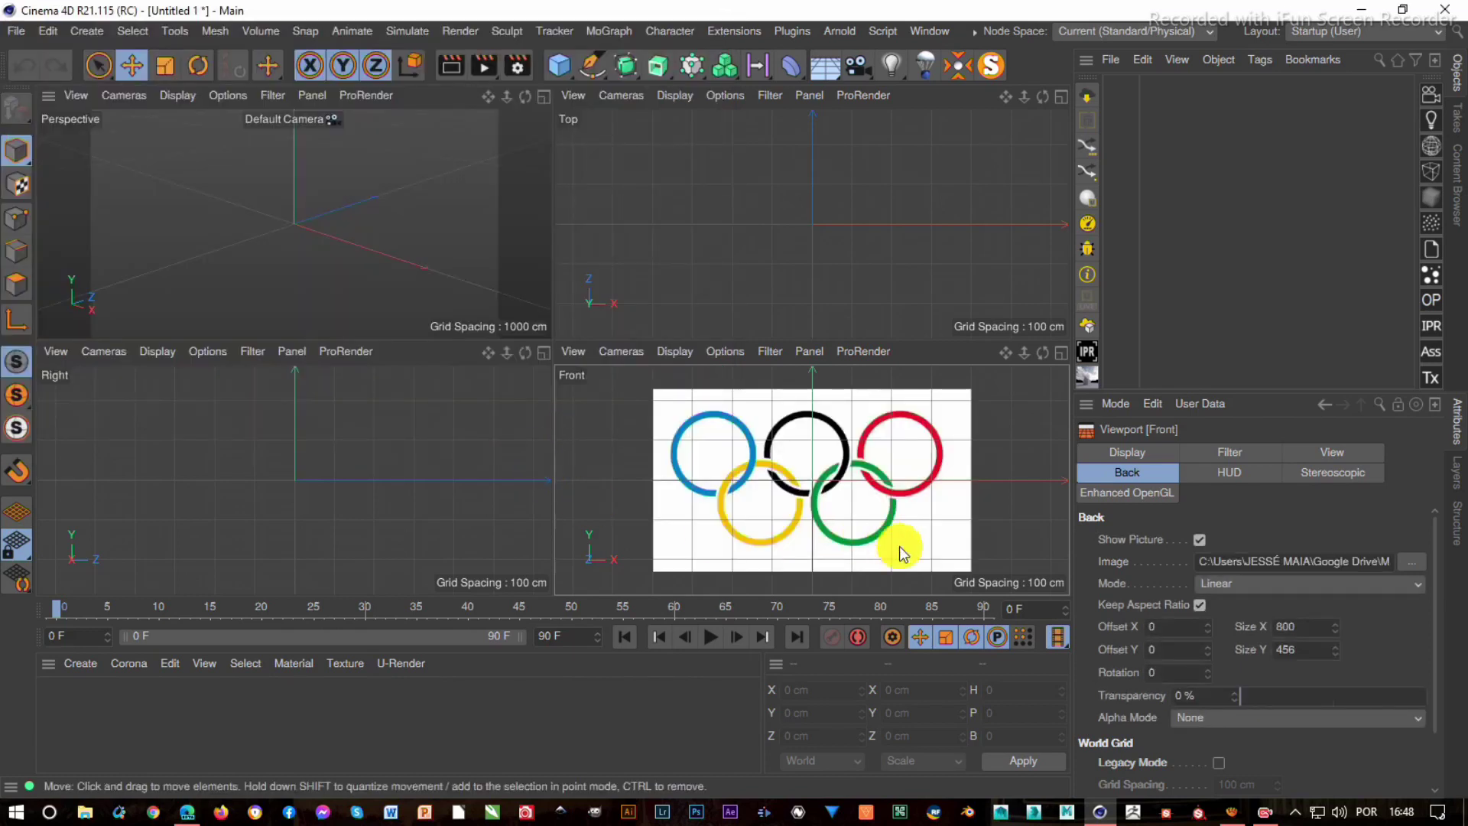
# - Set the background transparency to 80% and maximize the Front view
pyautogui.click(1201, 695)
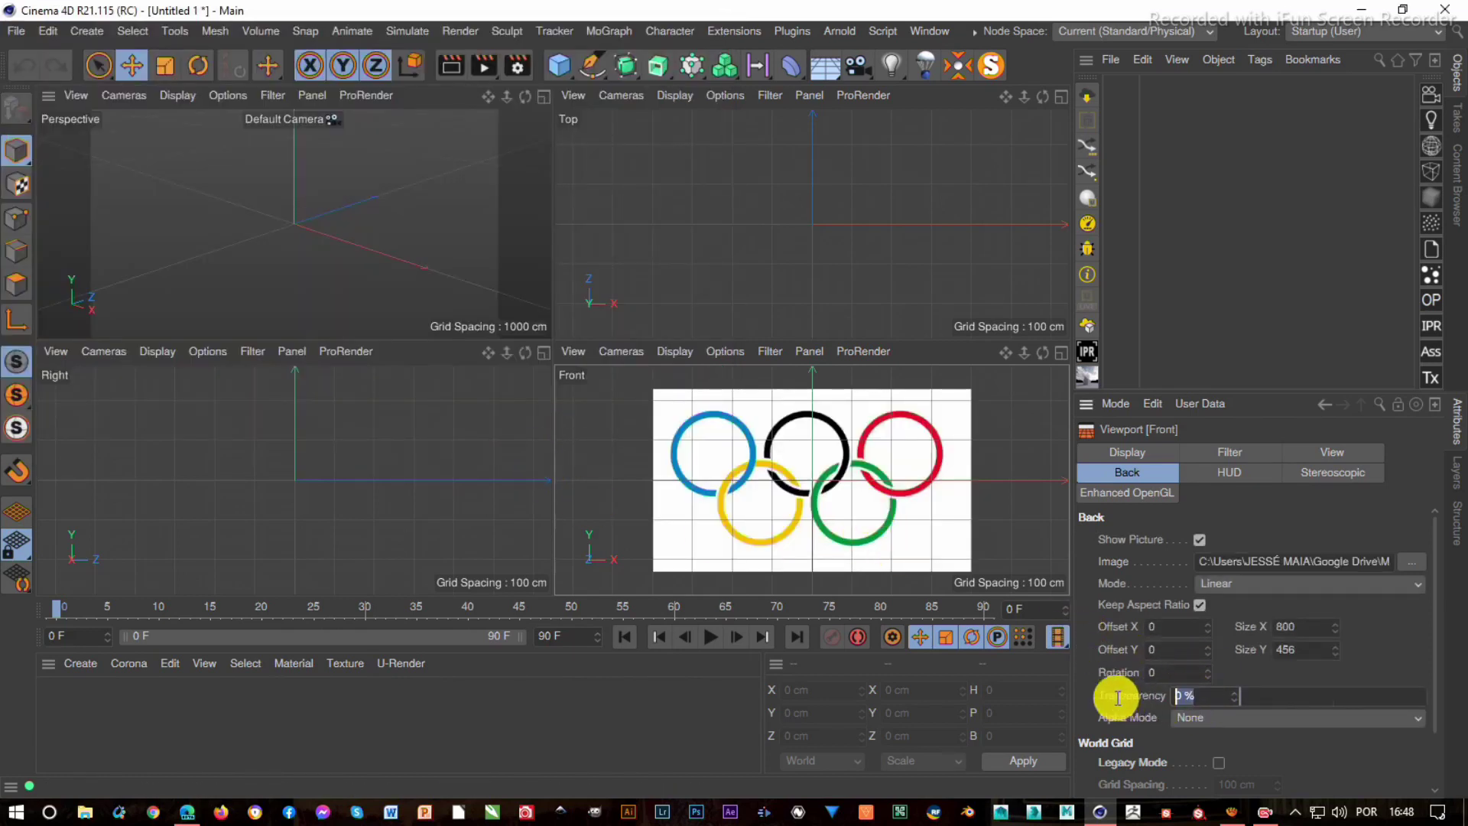
pyautogui.write('80')
pyautogui.press('Return')
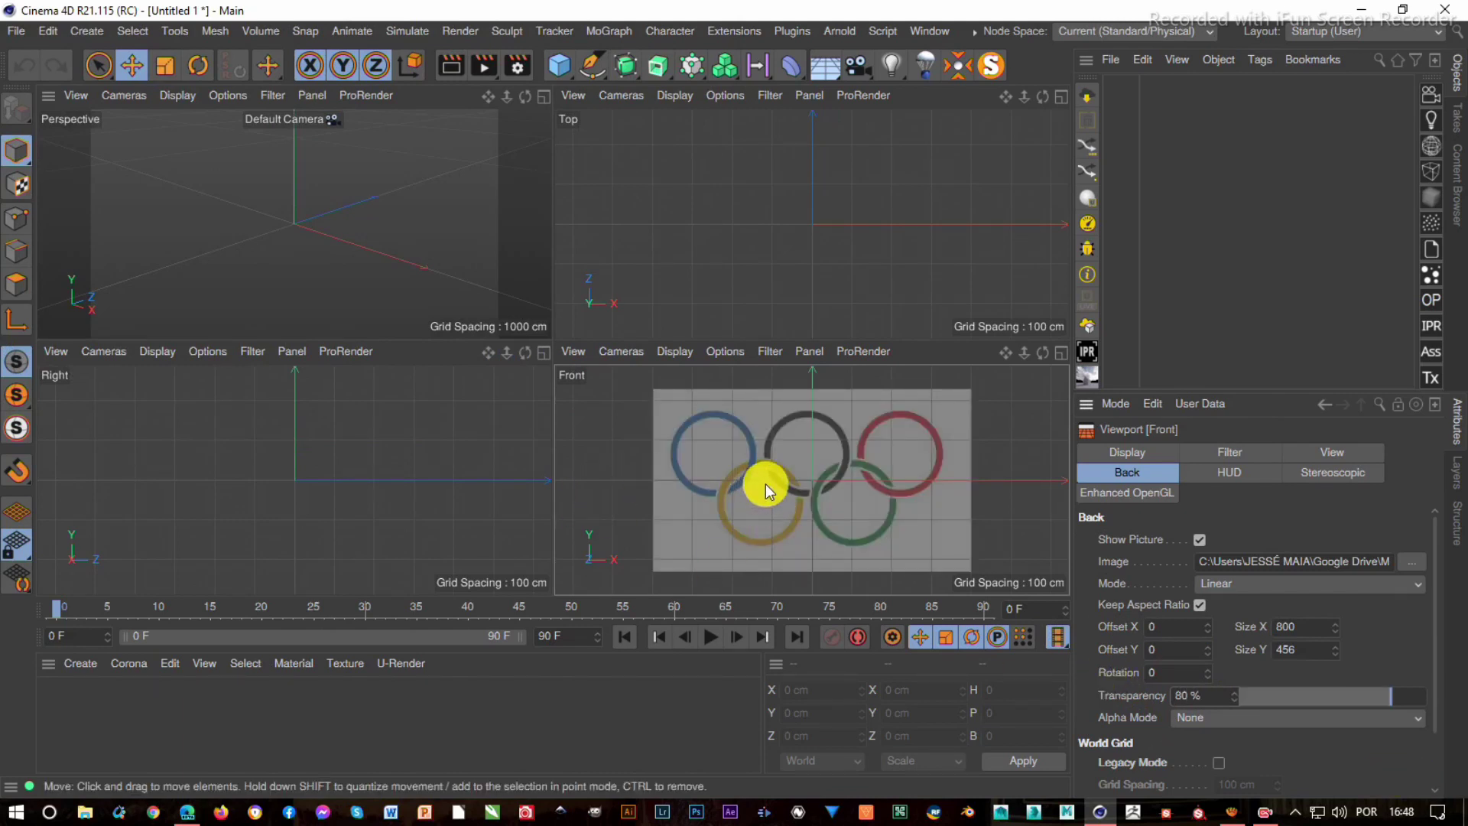
pyautogui.scroll(2, 766, 483)
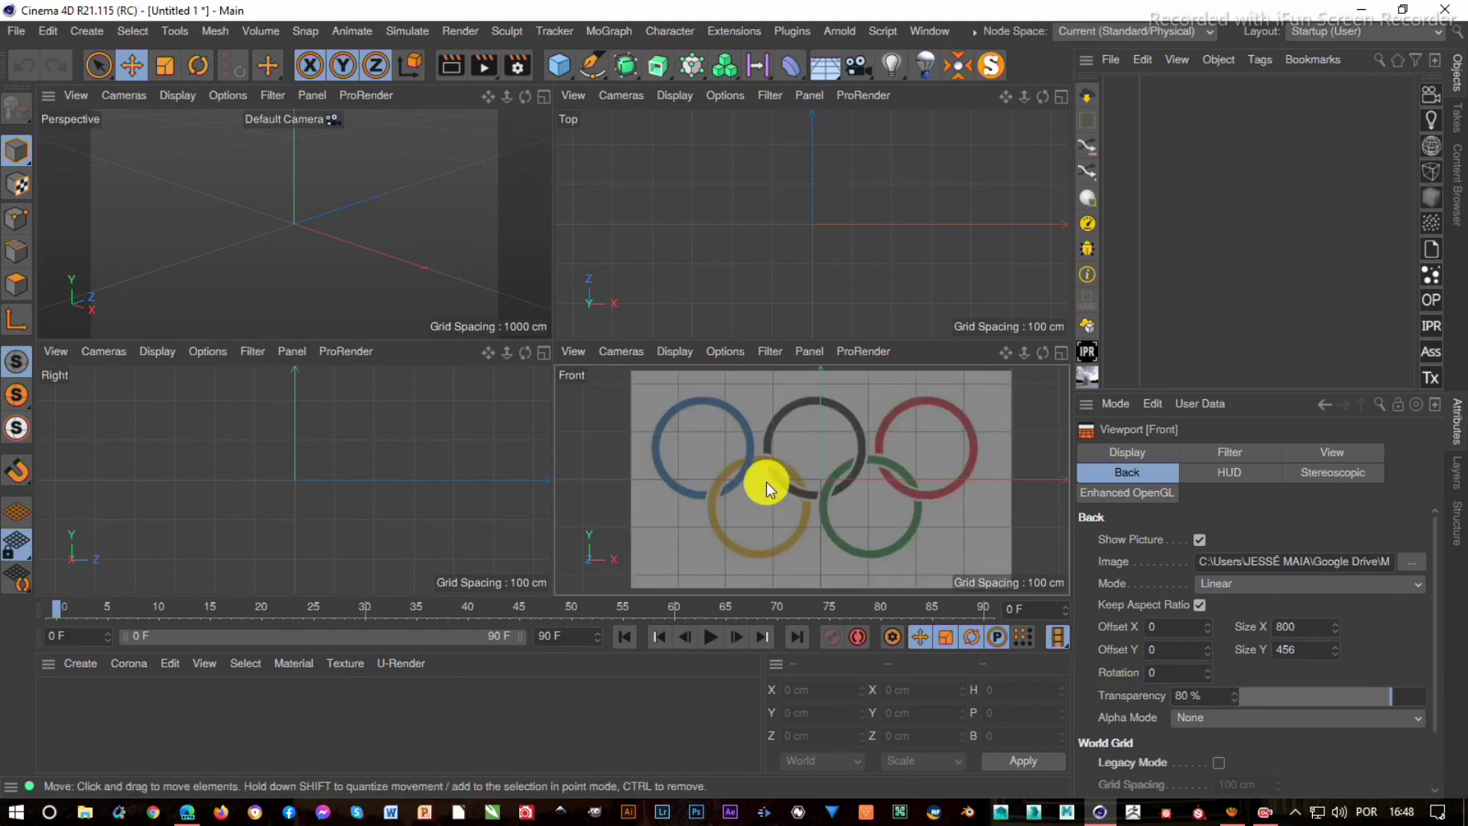
pyautogui.middleClick(767, 482)
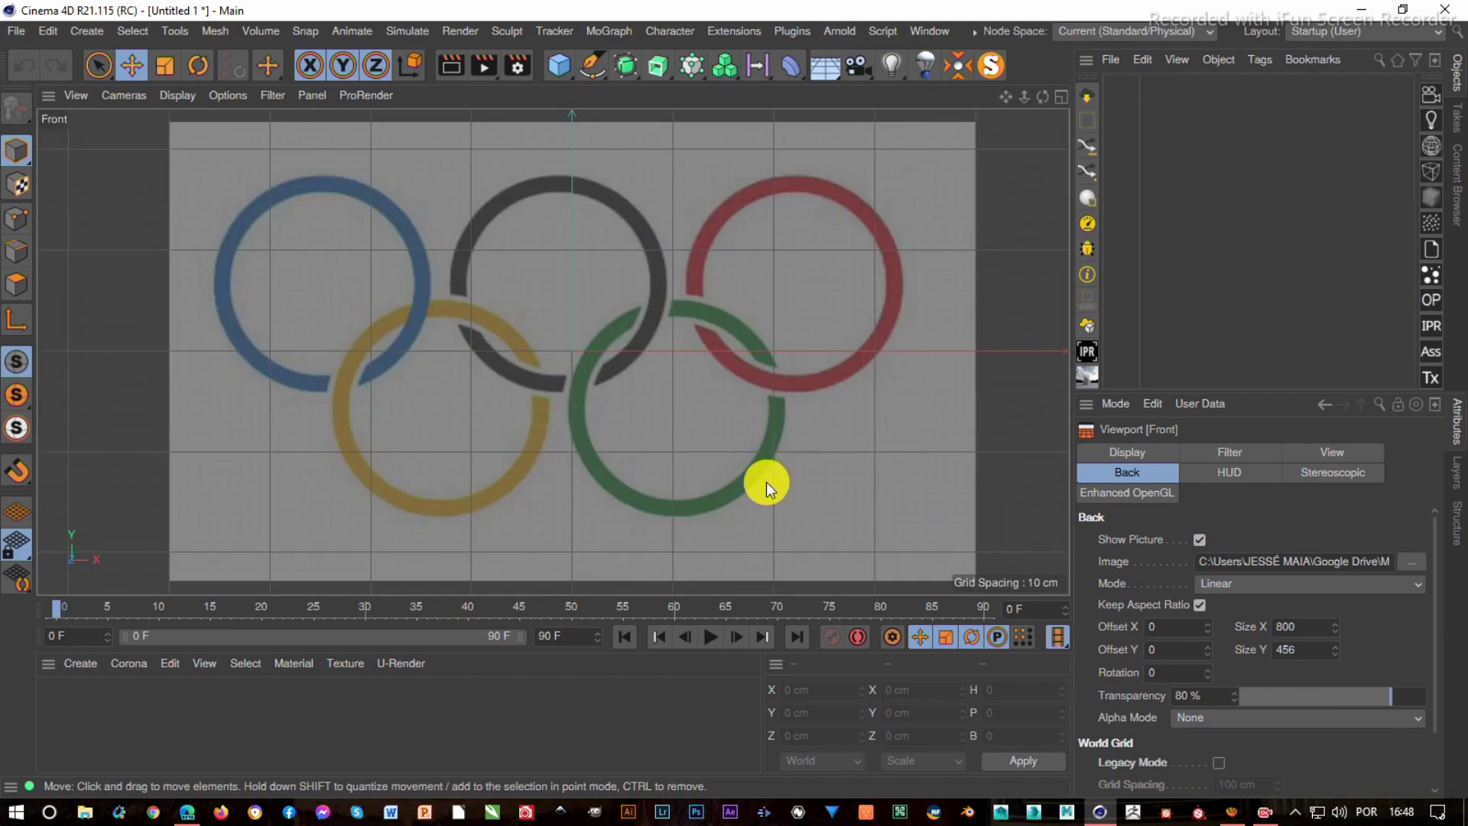
# - Add a Circle spline, then shrink and position it on the black ring's inner edge
pyautogui.click(598, 70)
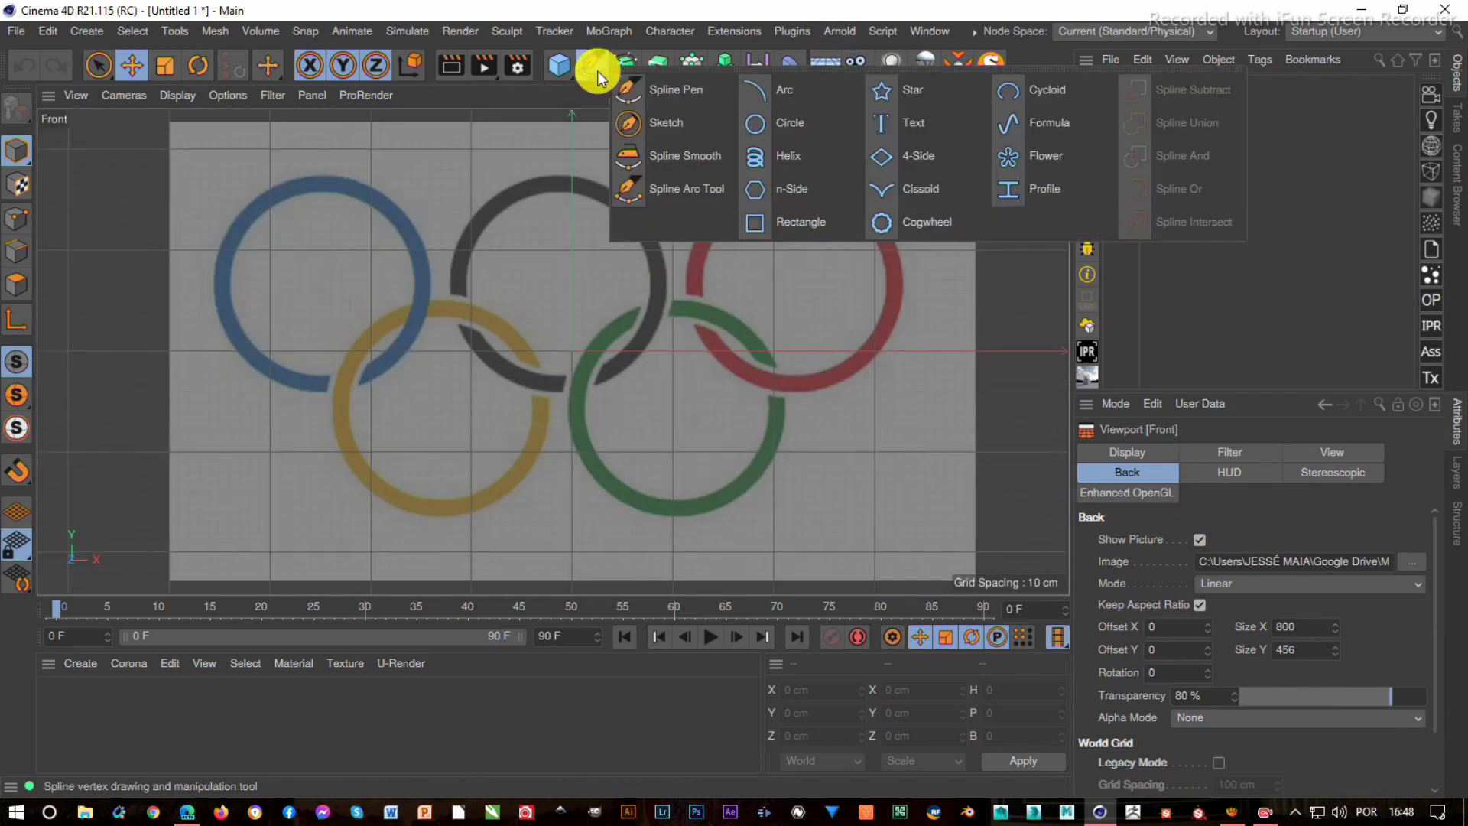
pyautogui.click(789, 132)
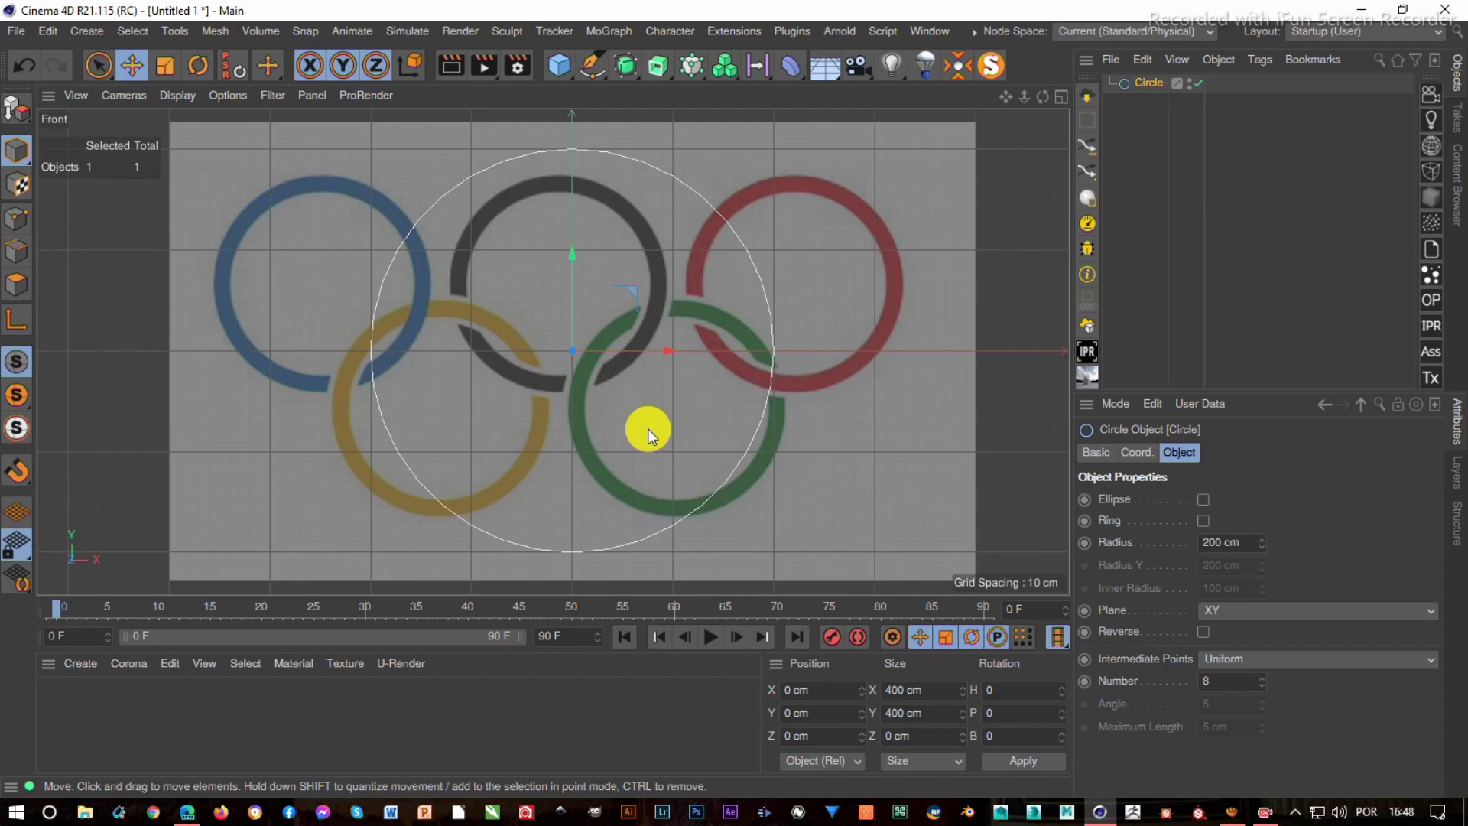
pyautogui.press('t')
pyautogui.moveTo(887, 311)
pyautogui.mouseDown()
pyautogui.moveTo(708, 483)
pyautogui.moveTo(619, 520)
pyautogui.mouseUp()
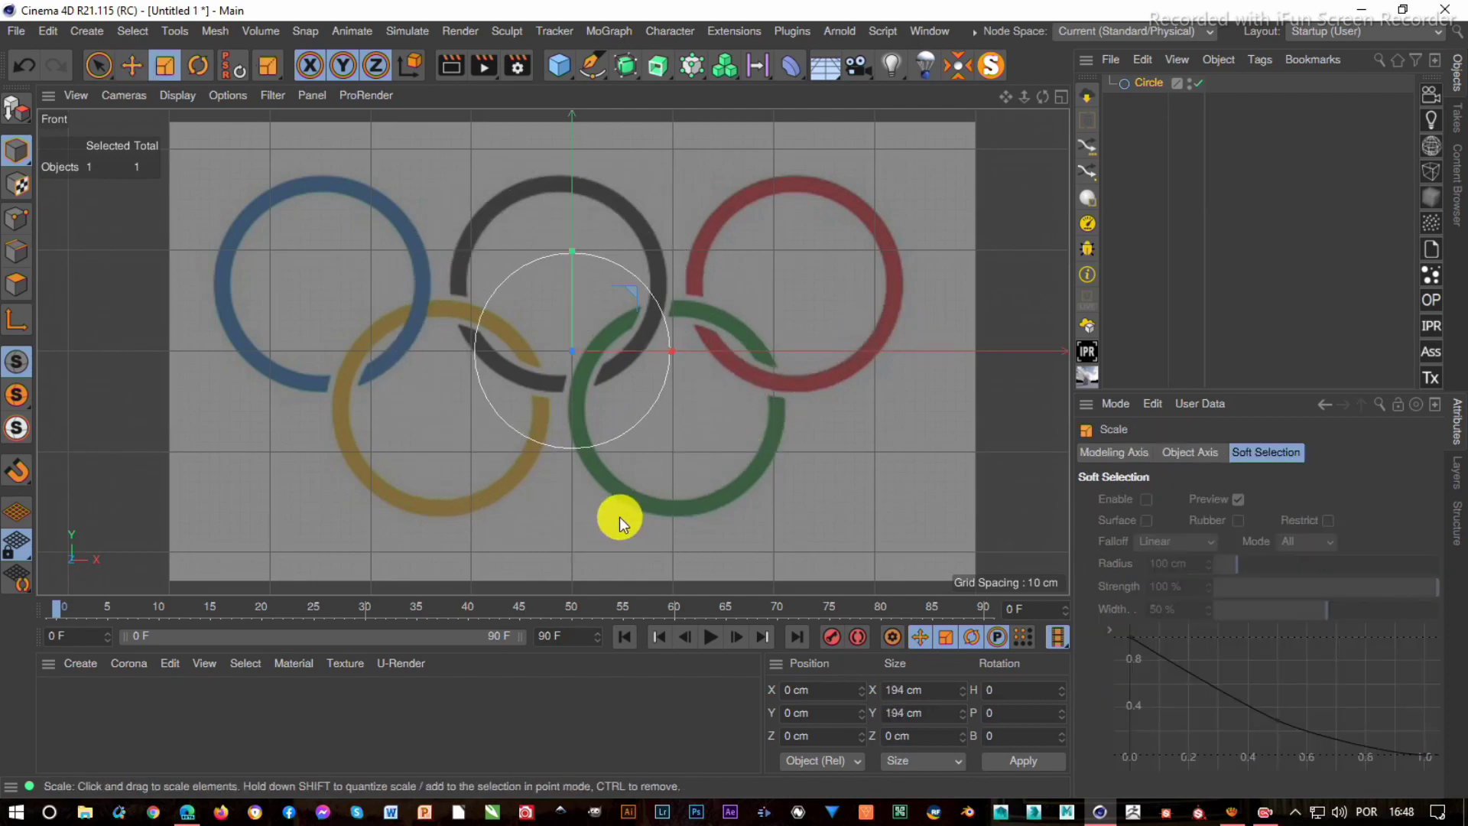
pyautogui.press('e')
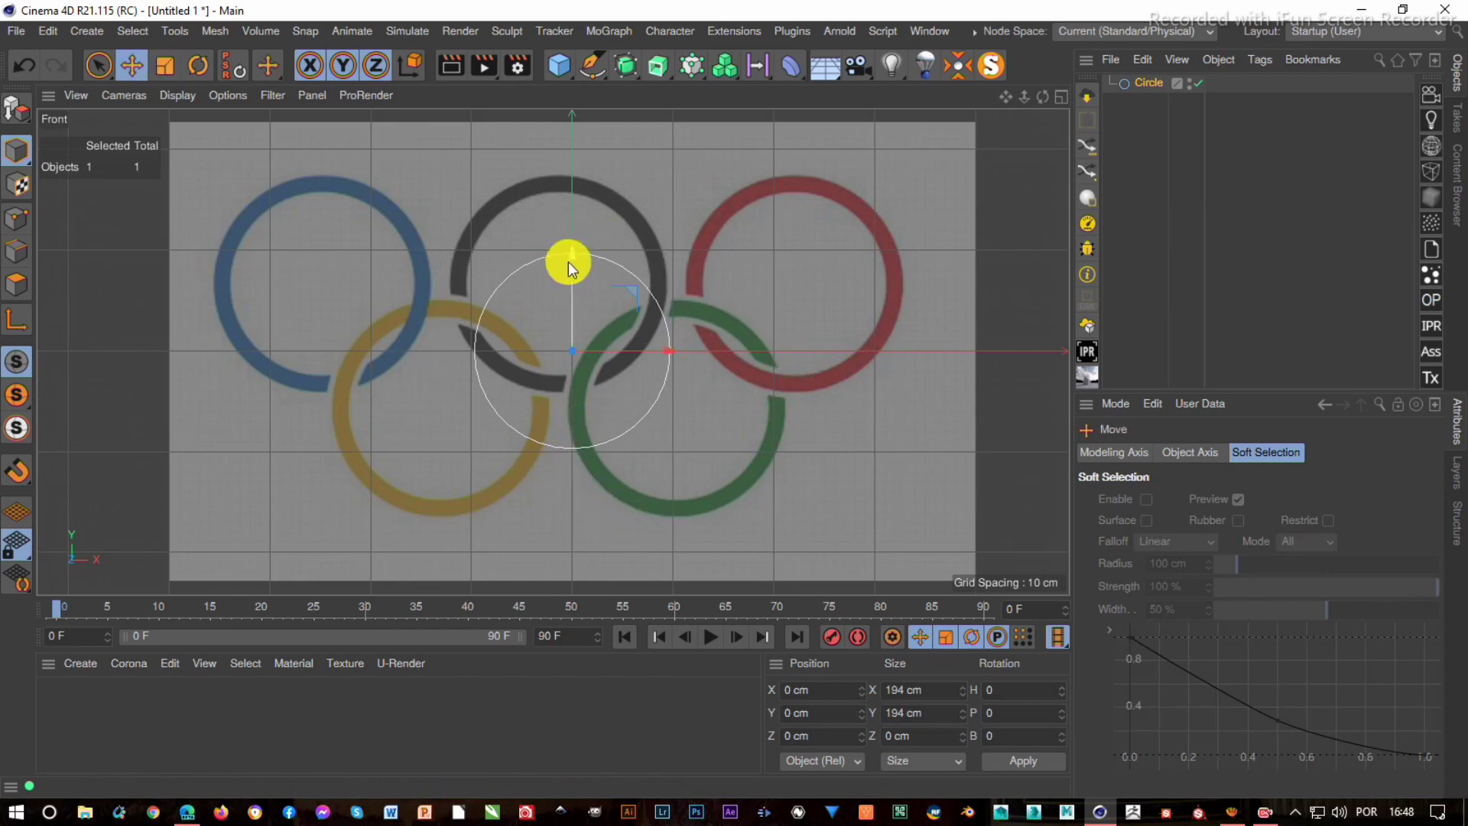
pyautogui.moveTo(569, 251); pyautogui.dragTo(566, 182)
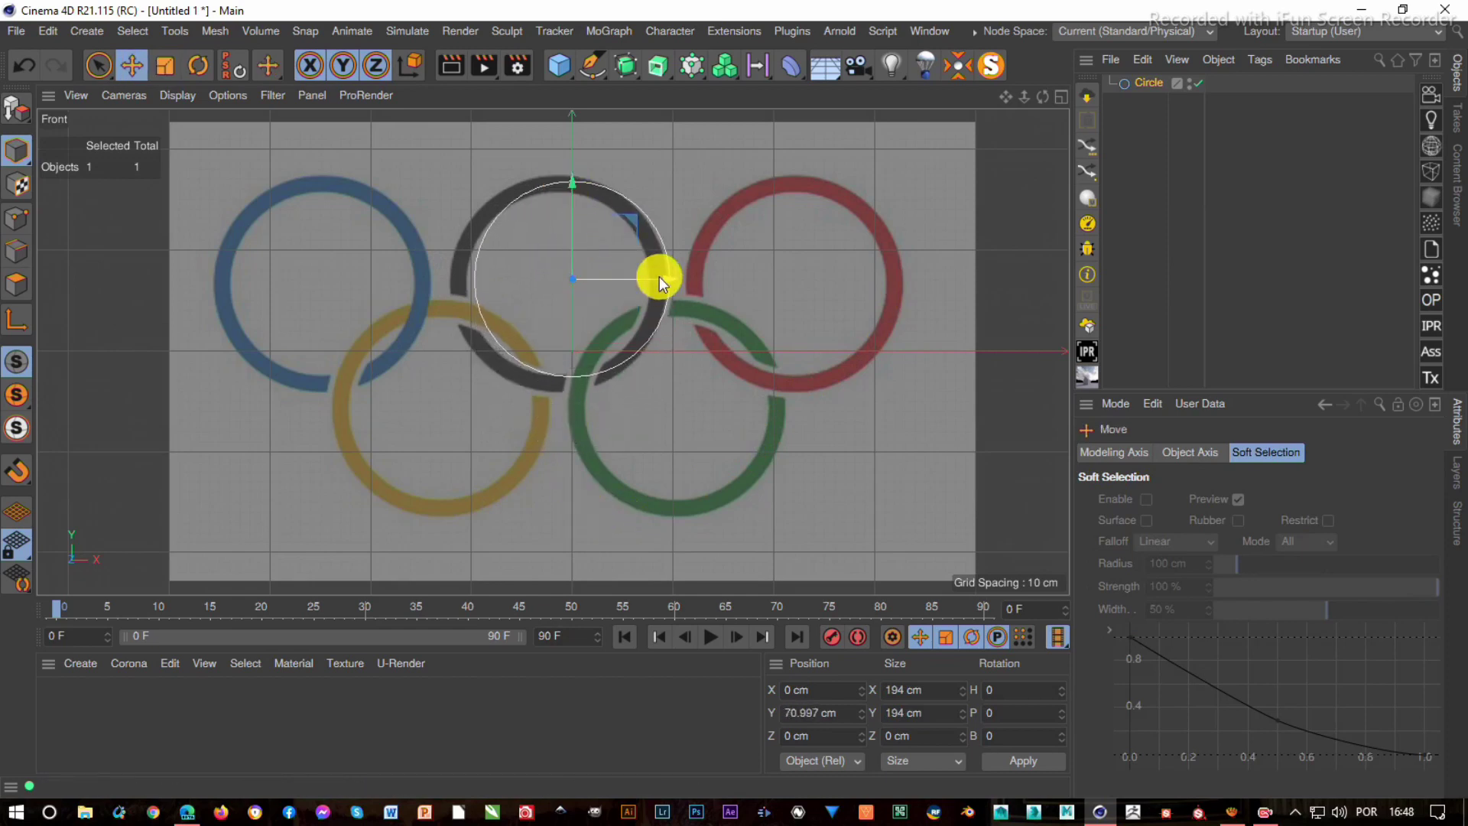
pyautogui.moveTo(664, 278); pyautogui.dragTo(647, 277)
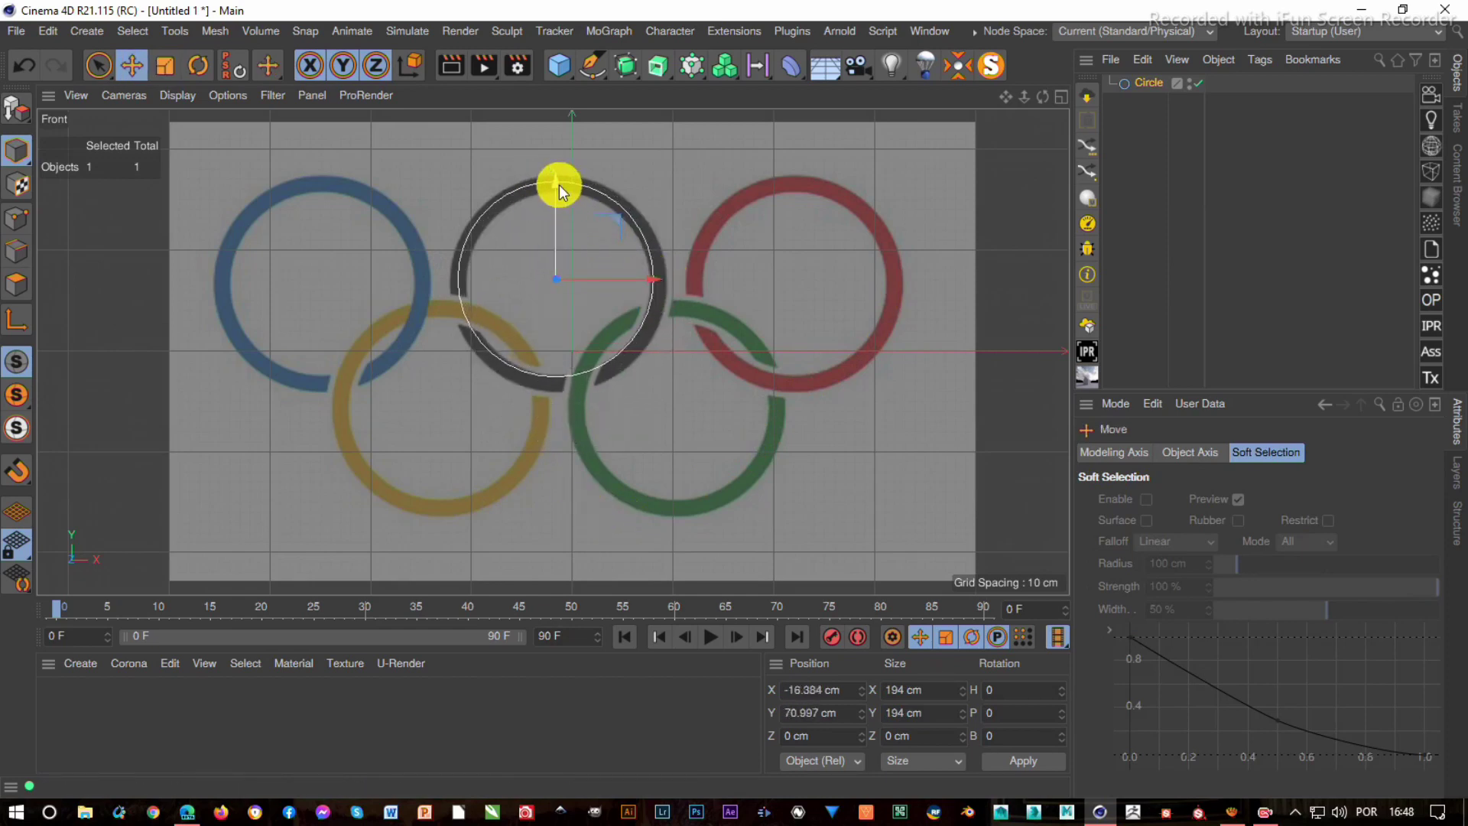
pyautogui.moveTo(558, 185); pyautogui.dragTo(559, 190)
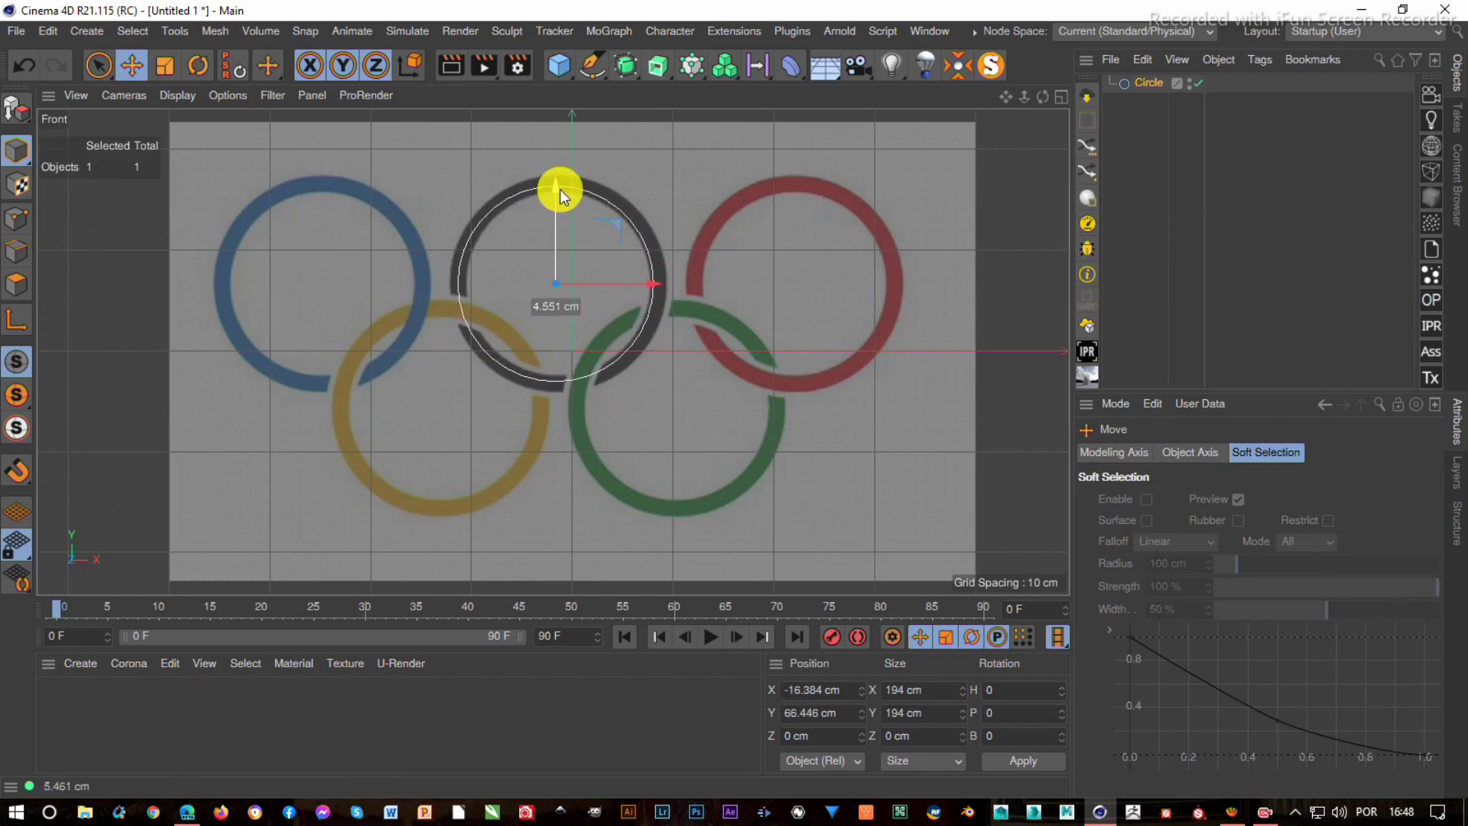
pyautogui.moveTo(656, 286); pyautogui.dragTo(705, 260)
# - Scale a larger copy to the ring's outer edge and connect both circles into Circle.1
pyautogui.press('t')
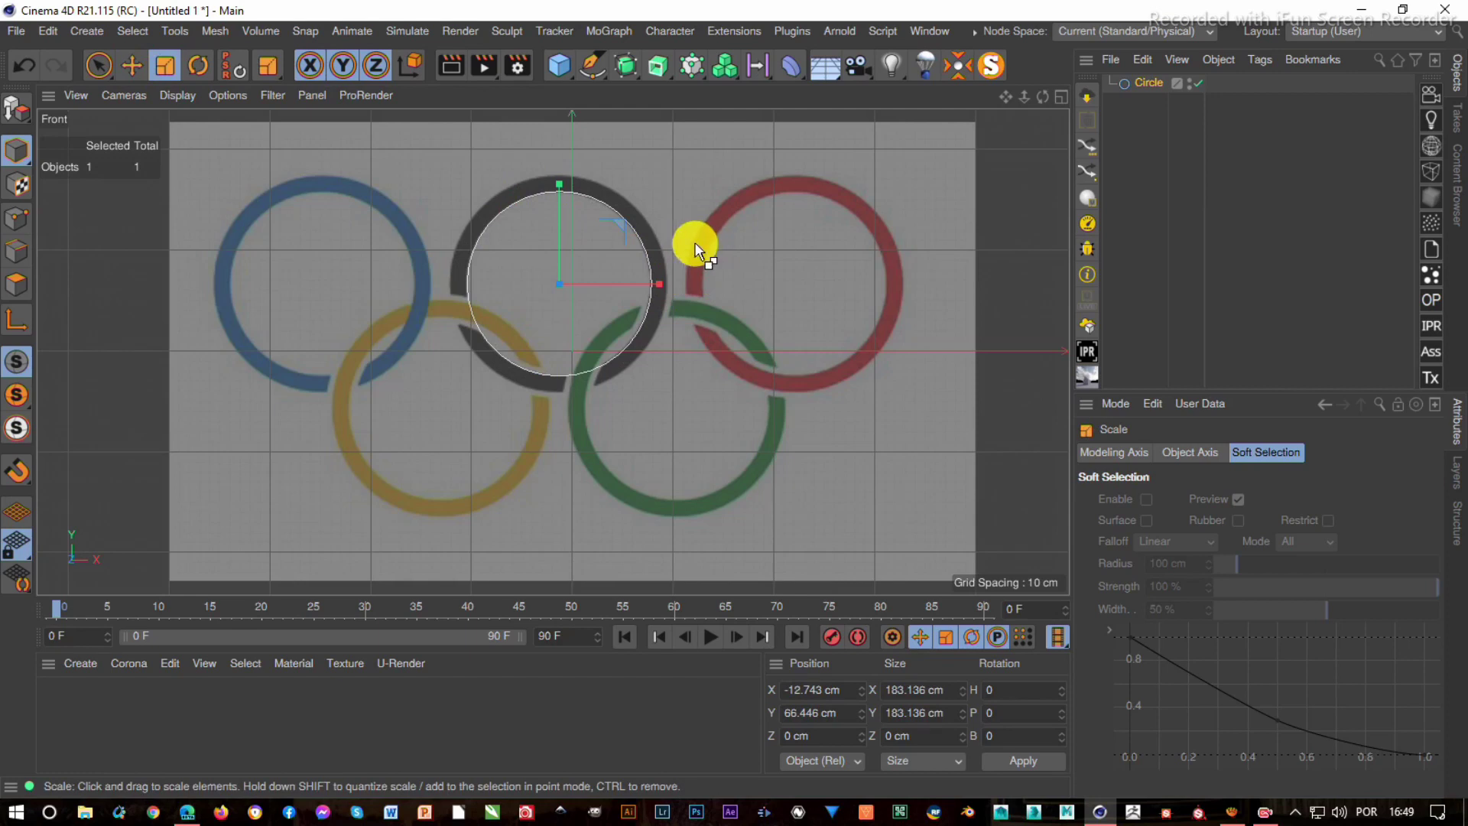
pyautogui.moveTo(713, 243); pyautogui.dragTo(838, 222)
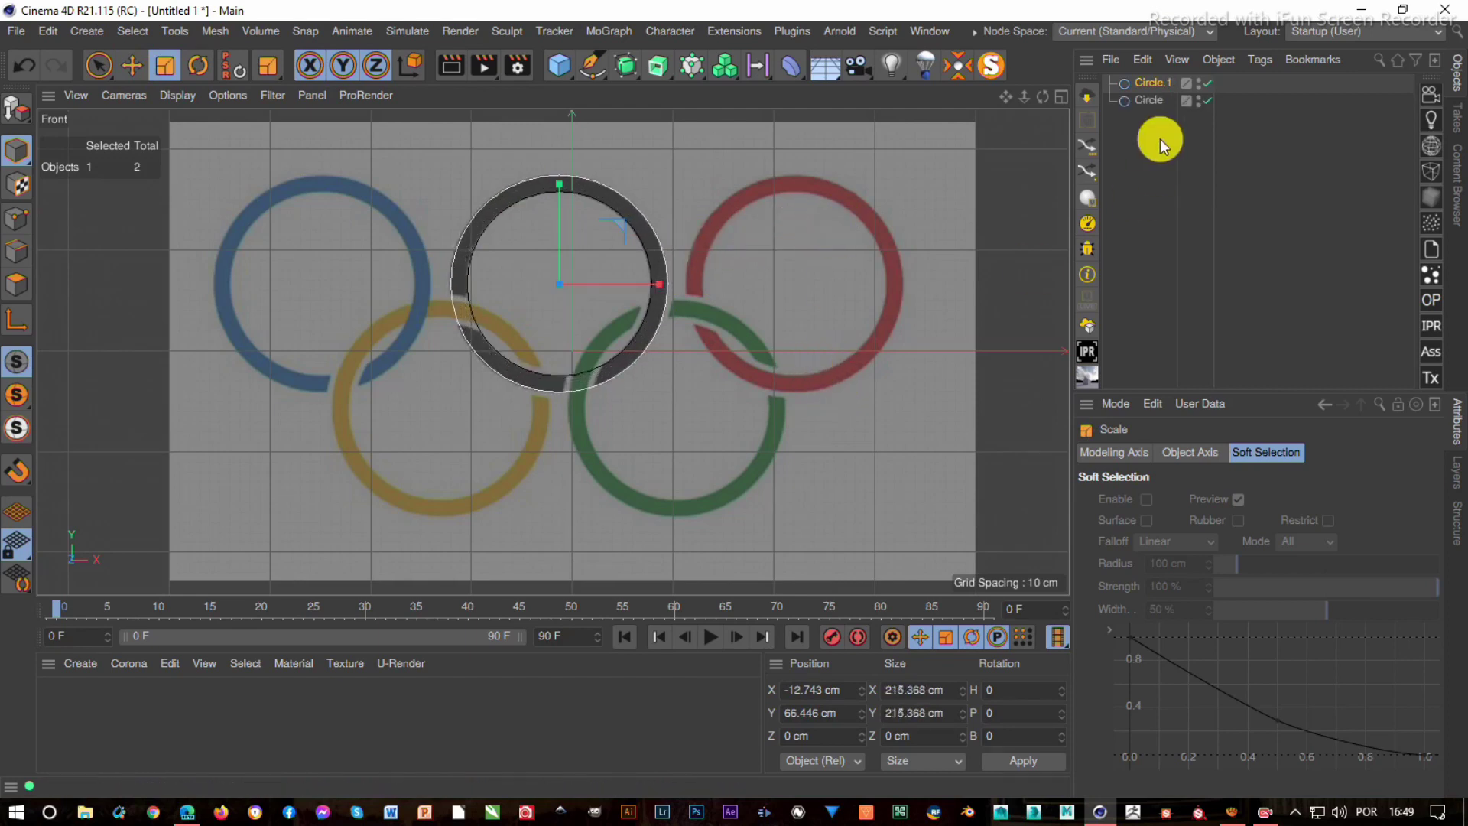
pyautogui.moveTo(1150, 154); pyautogui.dragTo(1146, 82)
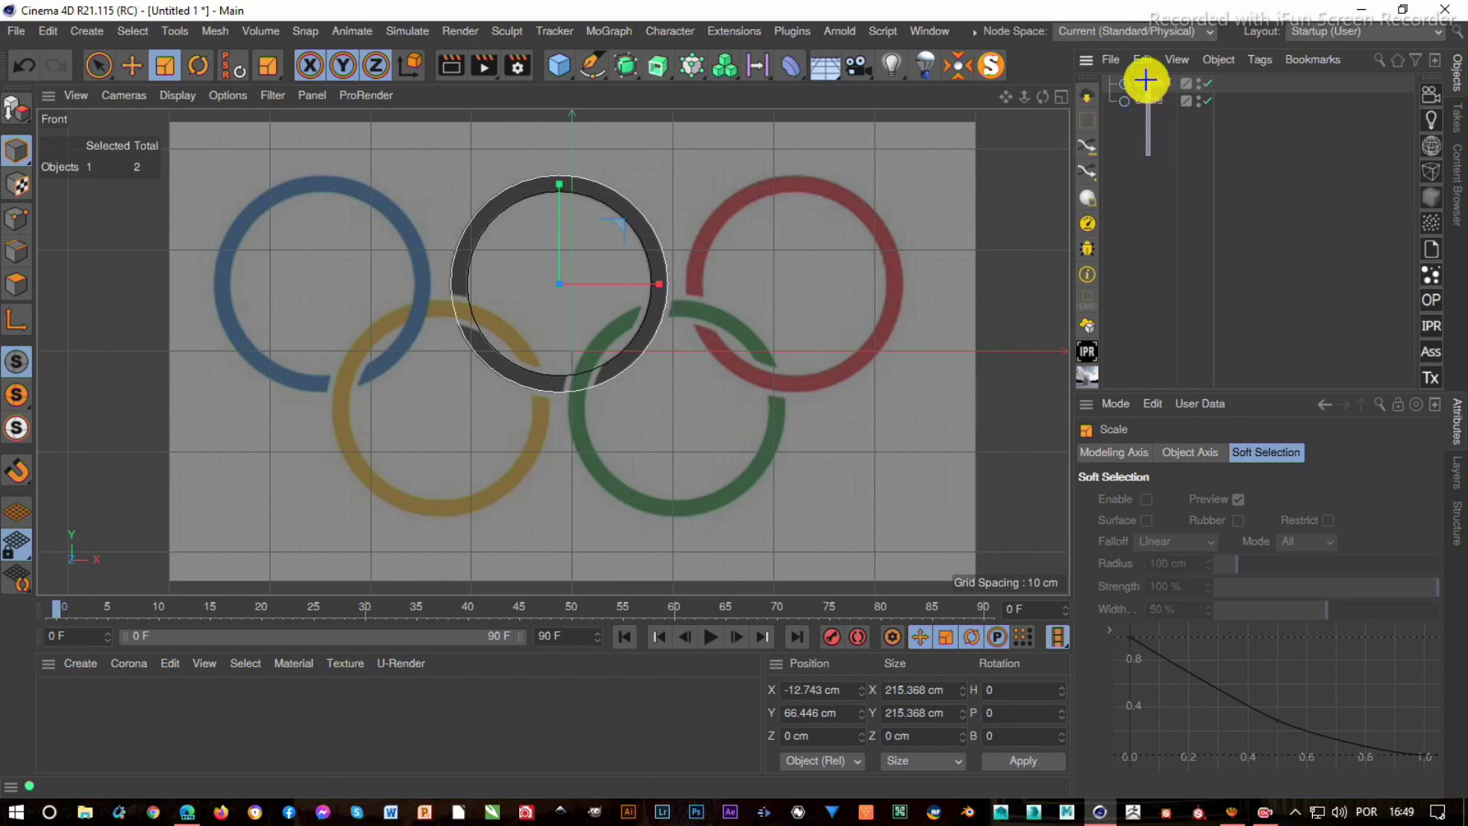
pyautogui.moveTo(1146, 80); pyautogui.dragTo(1146, 81)
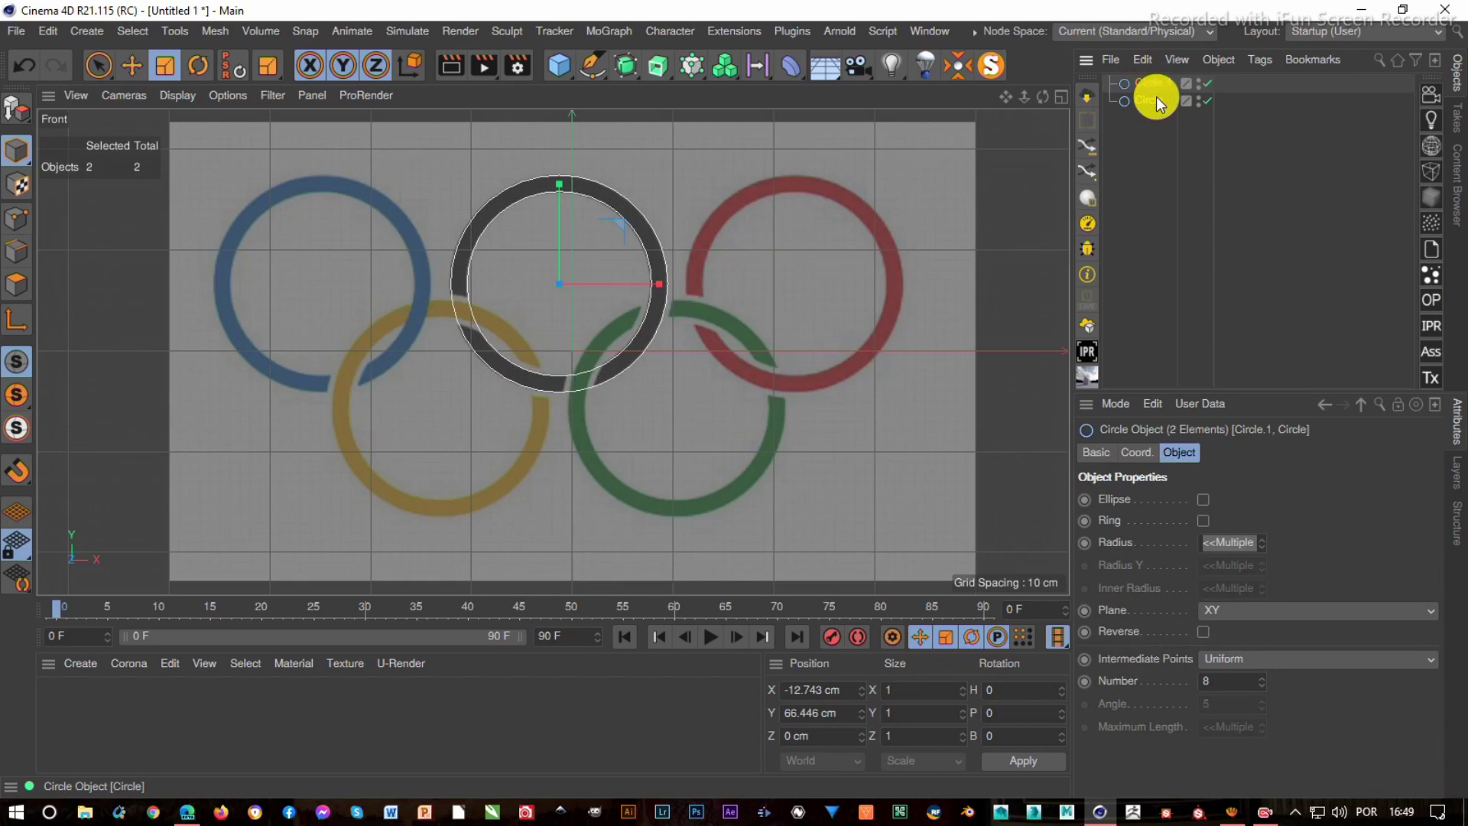
pyautogui.rightClick(1156, 96)
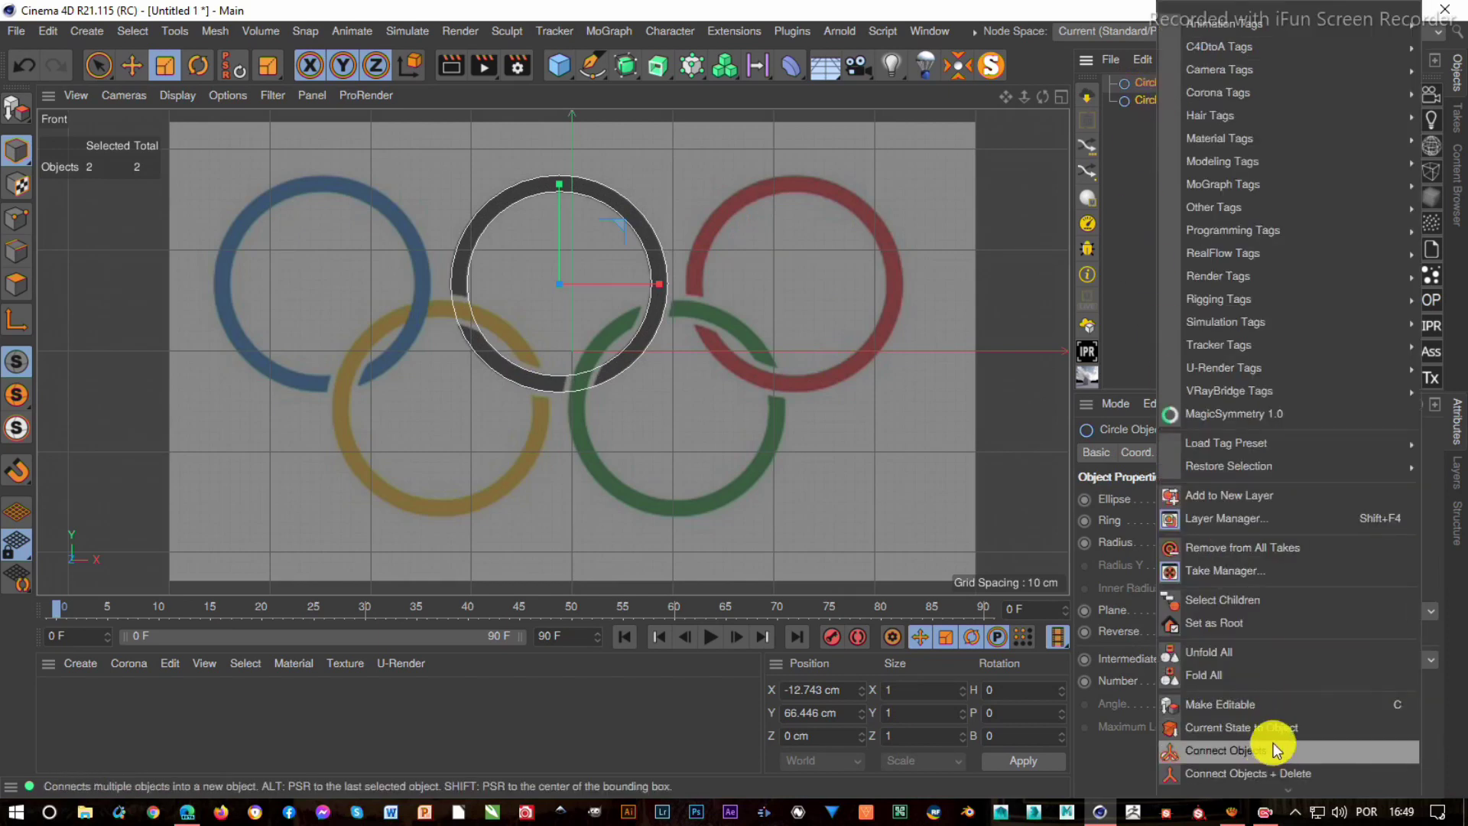
pyautogui.click(1271, 772)
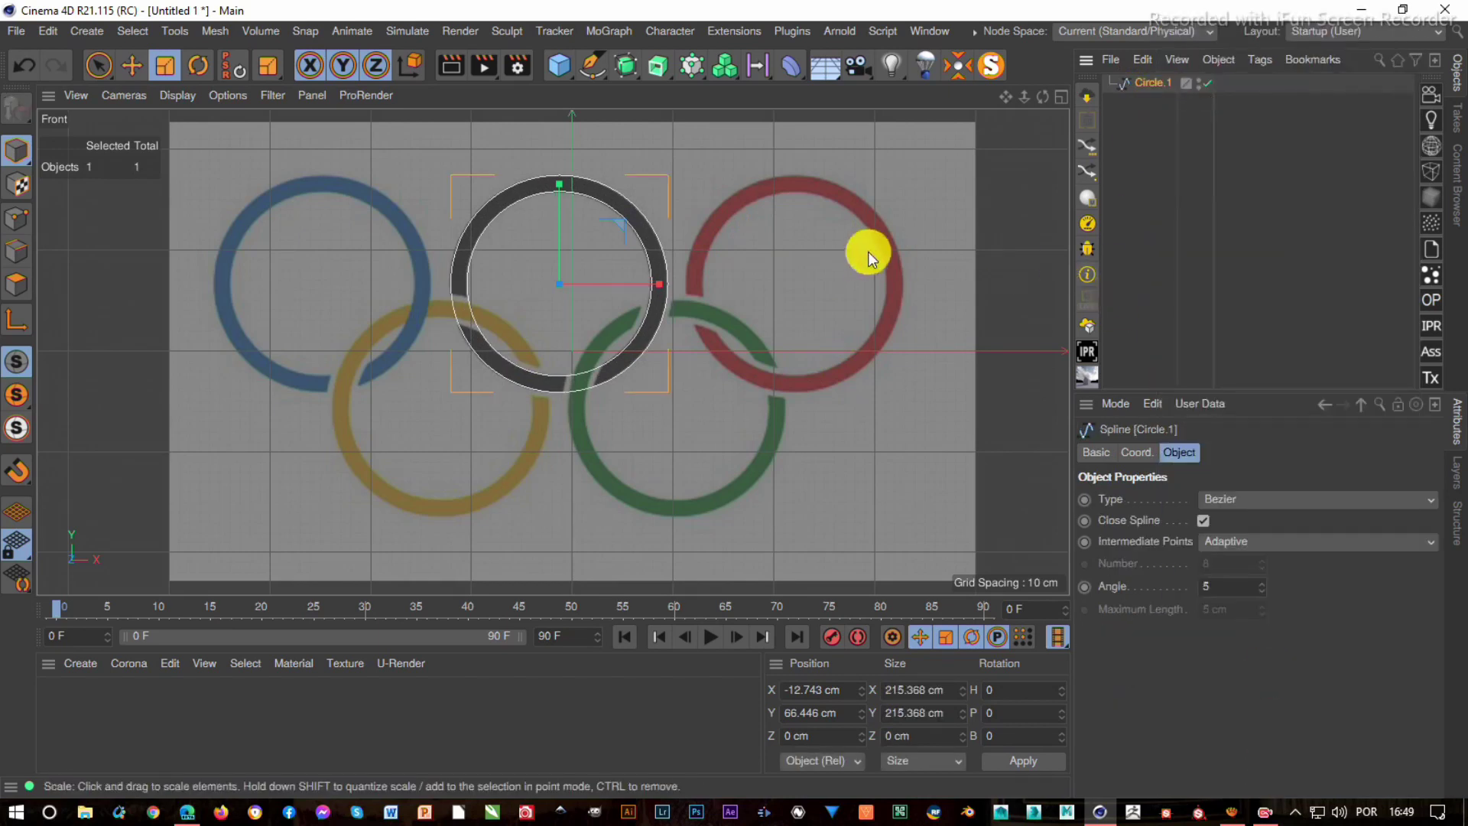
# - Copy the double-circle outline onto the red, yellow and green rings, then select all five circles
pyautogui.press('e')
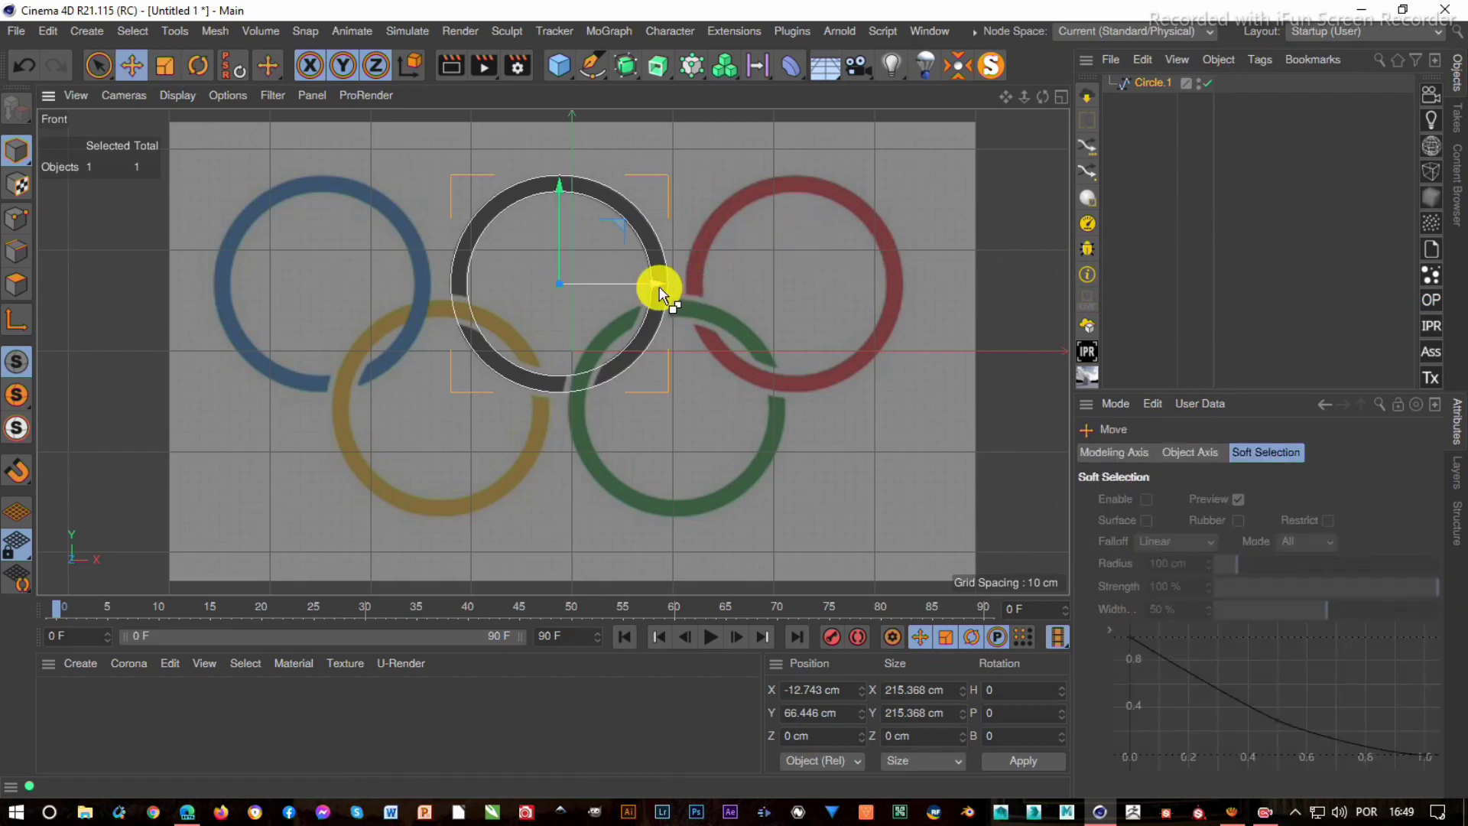
pyautogui.moveTo(659, 291)
pyautogui.keyDown('ctrl'); pyautogui.mouseDown()
pyautogui.moveTo(895, 291)
pyautogui.moveTo(419, 288)
pyautogui.mouseUp(); pyautogui.keyUp('ctrl')
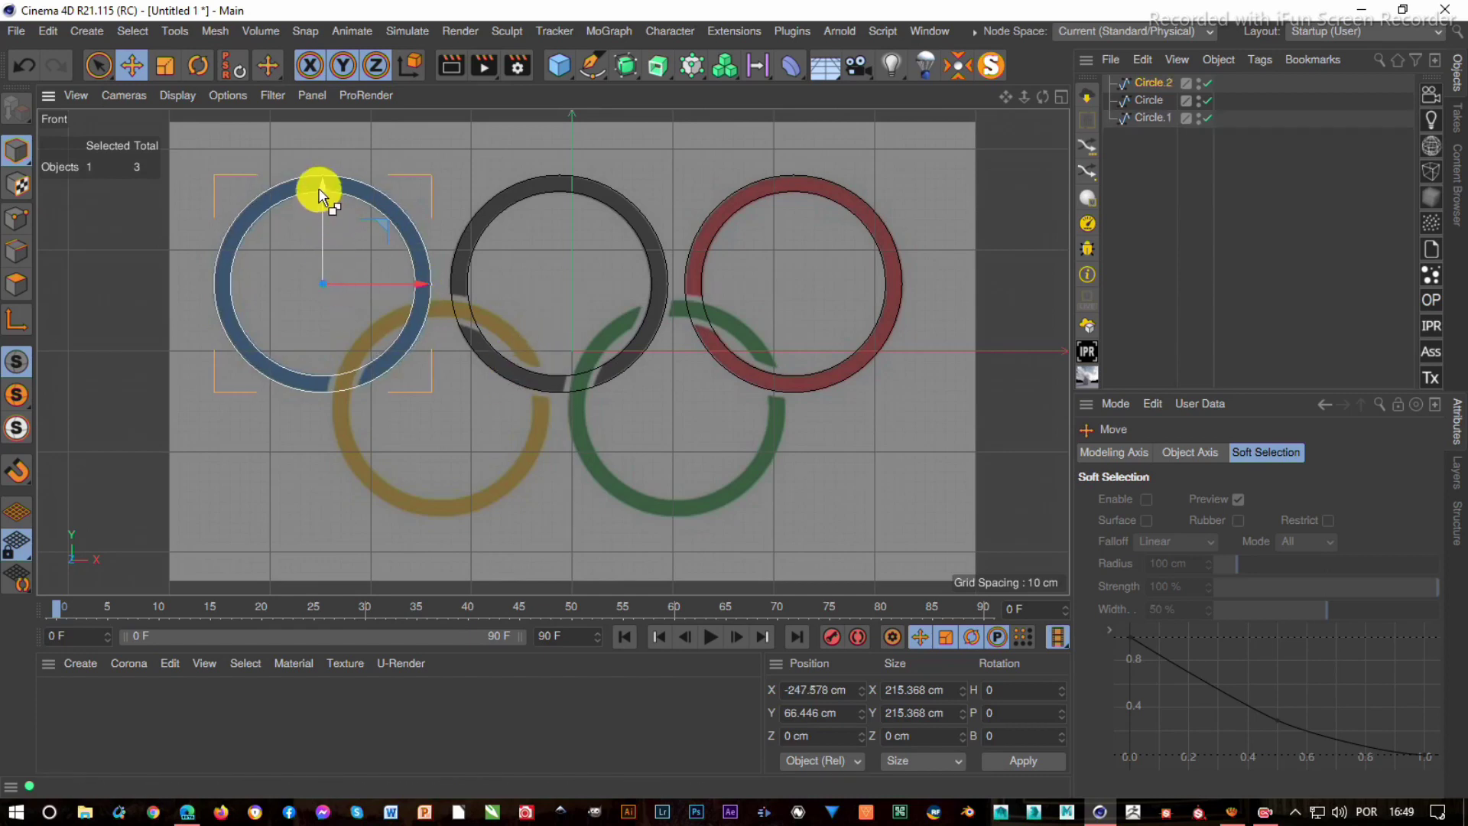
pyautogui.keyDown('ctrl'); pyautogui.moveTo(324, 185); pyautogui.dragTo(310, 331); pyautogui.keyUp('ctrl')
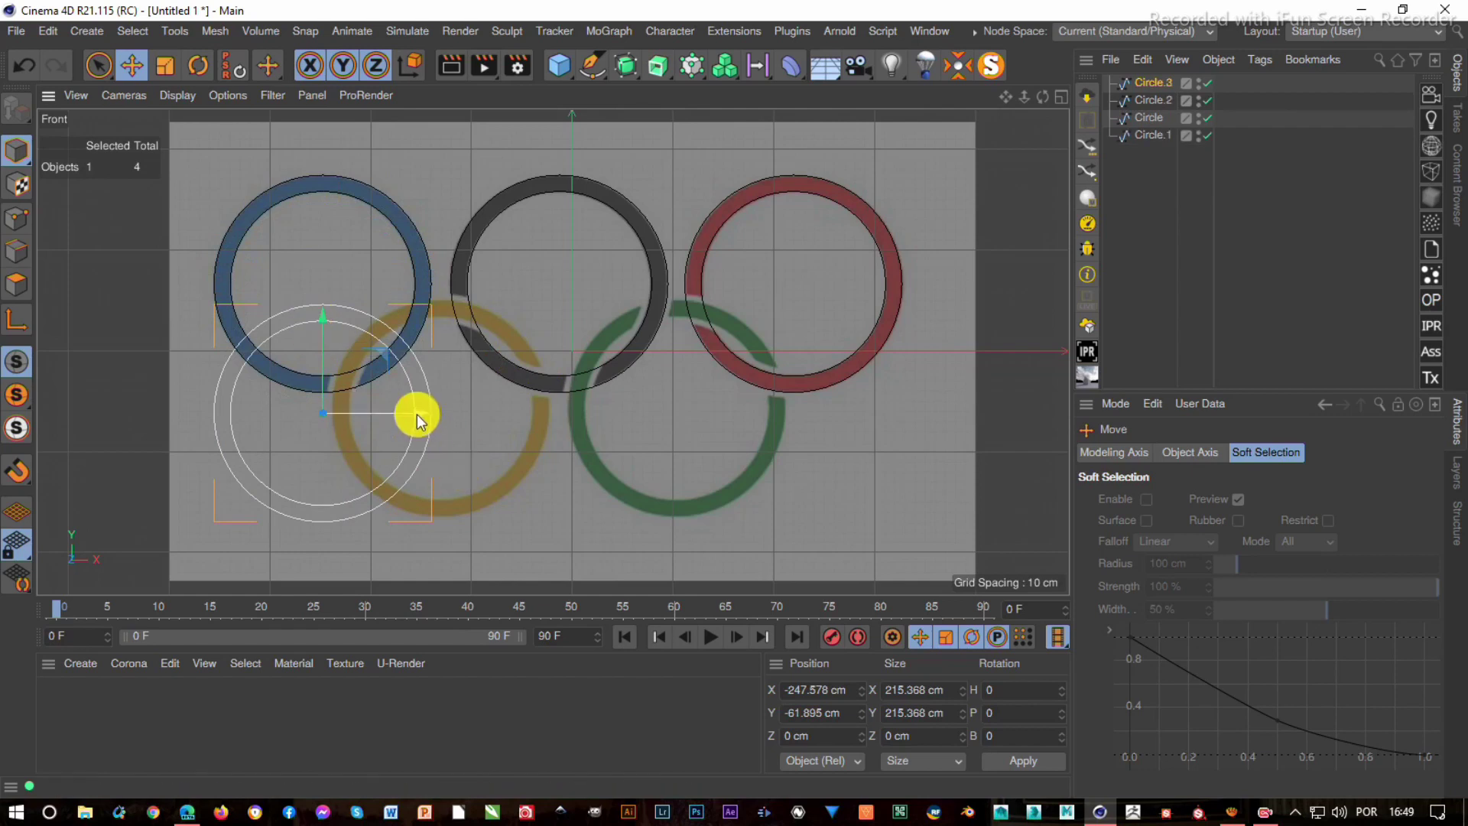
pyautogui.moveTo(416, 413); pyautogui.dragTo(534, 406)
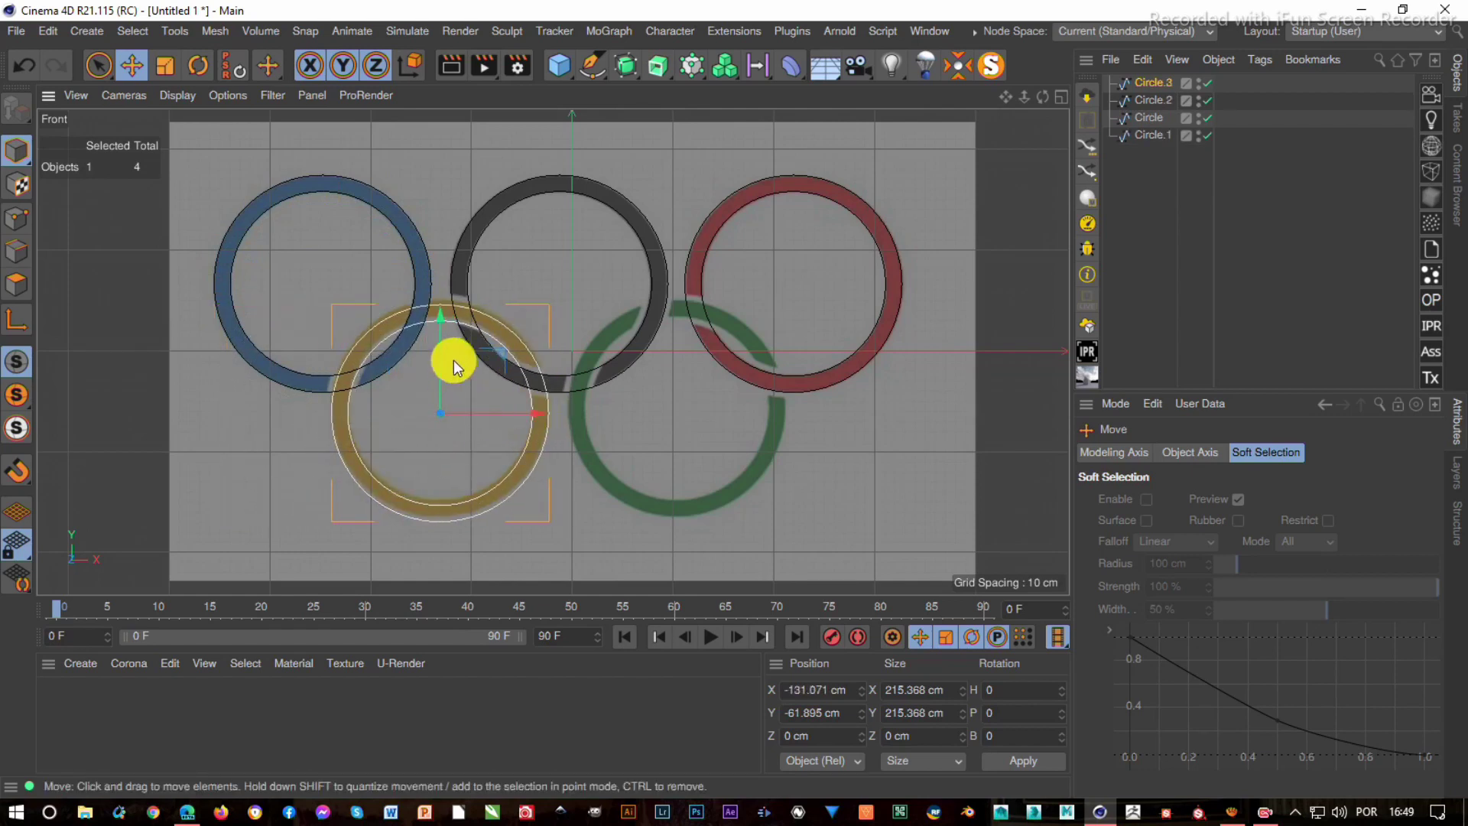
pyautogui.moveTo(453, 360); pyautogui.dragTo(439, 338)
pyautogui.keyDown('ctrl'); pyautogui.moveTo(535, 410); pyautogui.dragTo(770, 415); pyautogui.keyUp('ctrl')
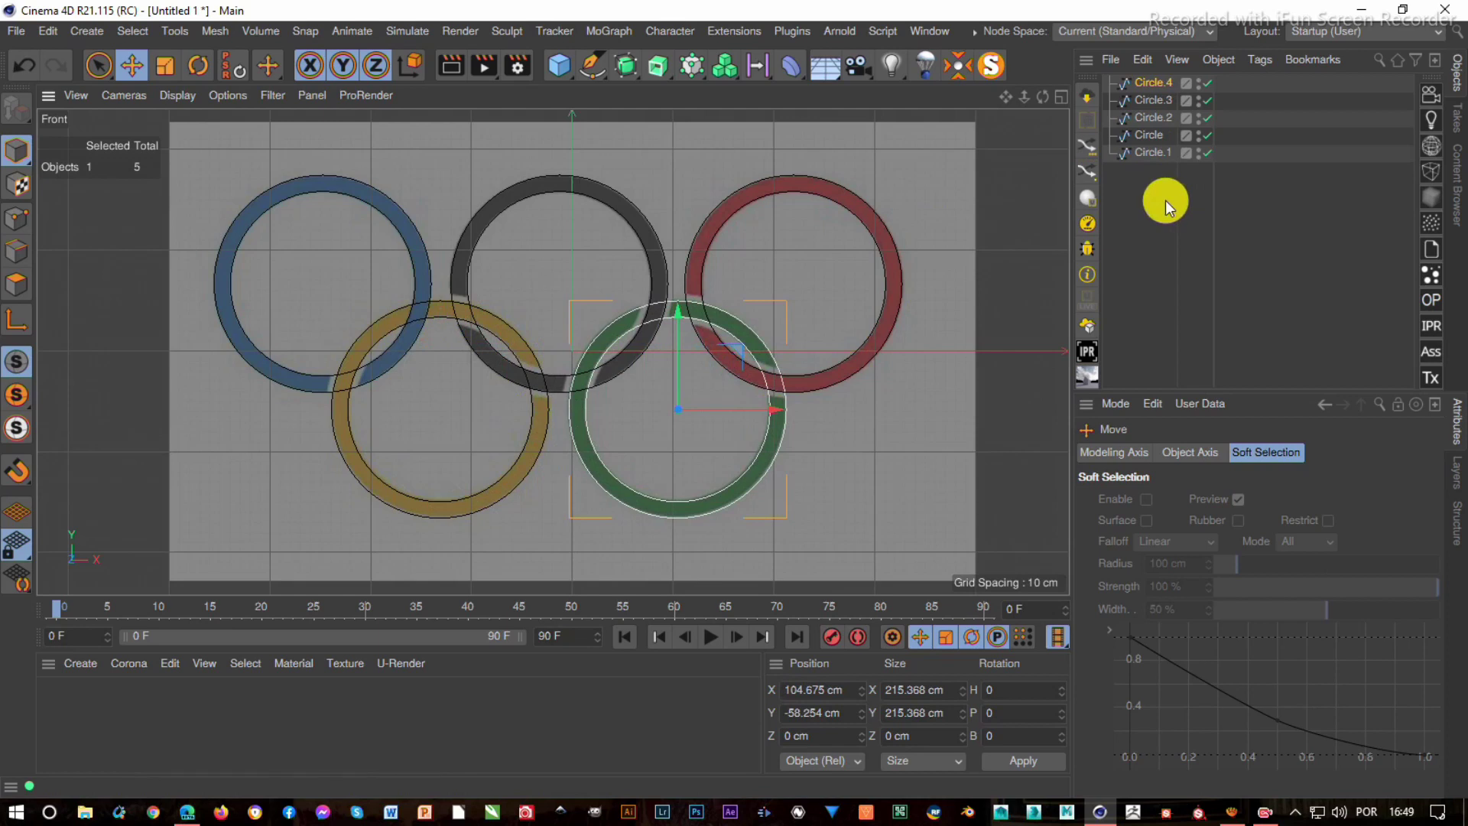
pyautogui.moveTo(1152, 198); pyautogui.dragTo(1144, 77)
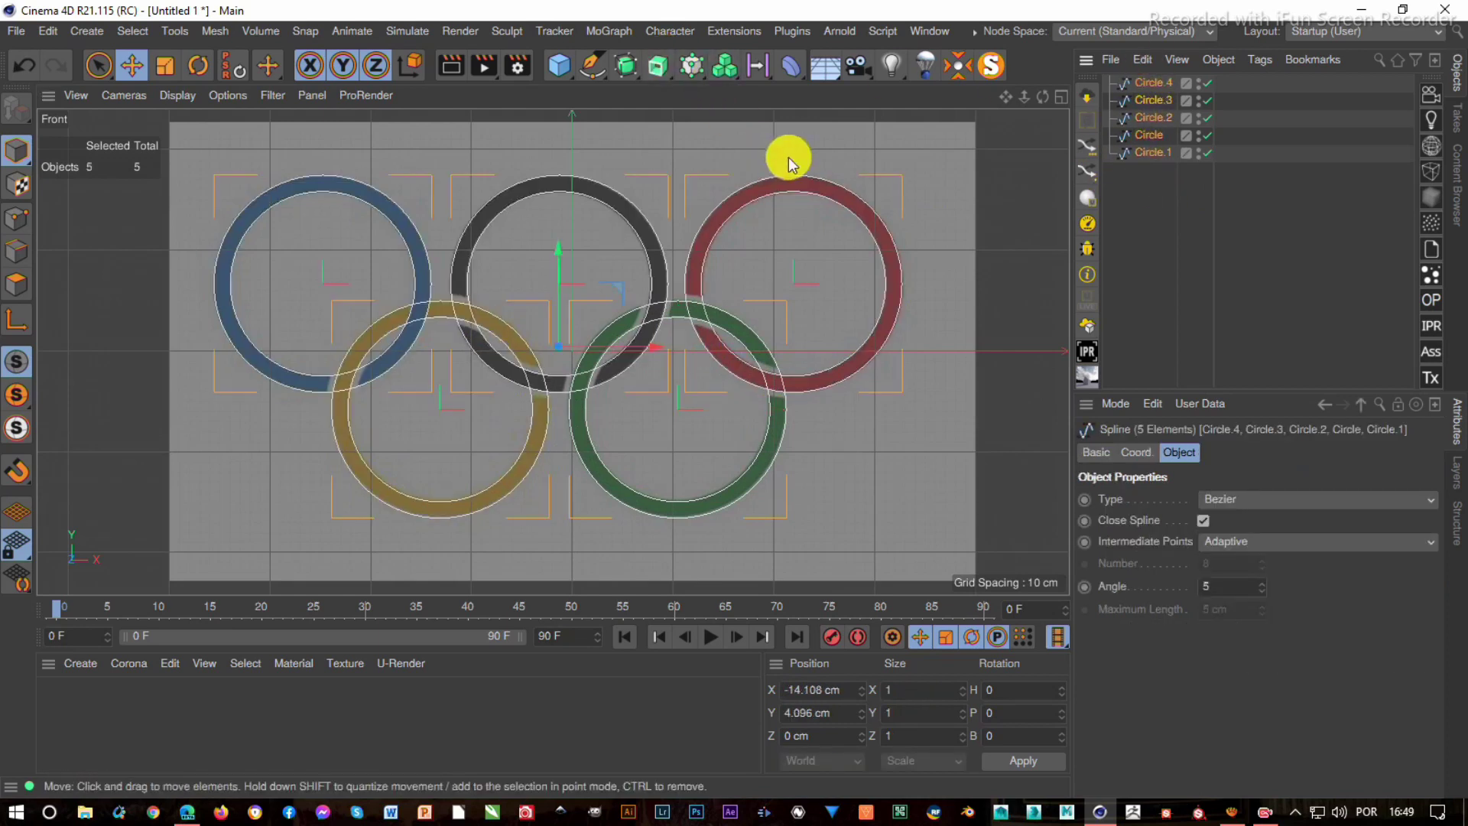
# - Merge the five circles into one spline, Circle.3, with Spline Union and view it in Perspective
pyautogui.click(597, 72)
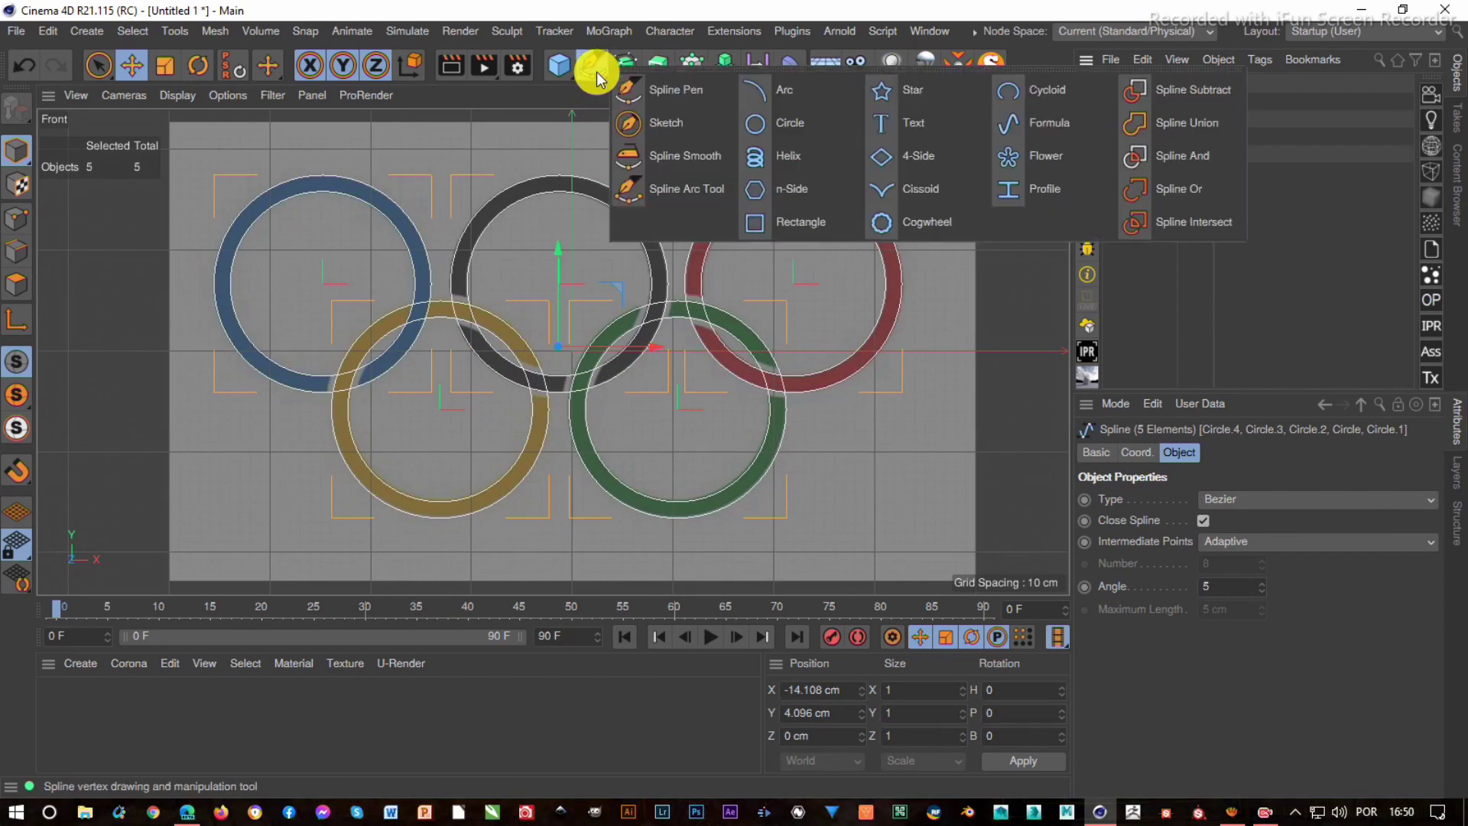
pyautogui.click(1197, 127)
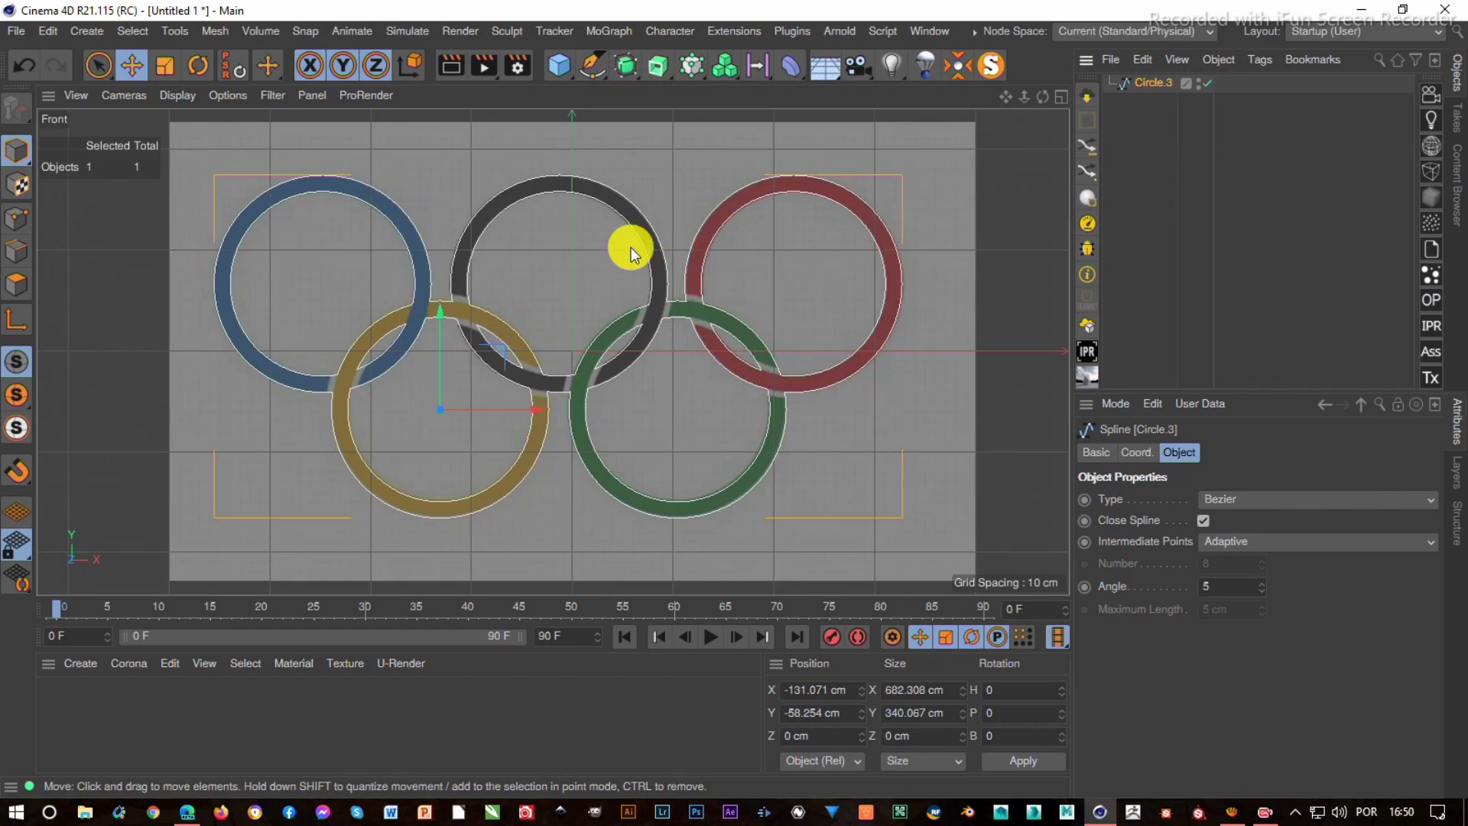
pyautogui.press('F1')
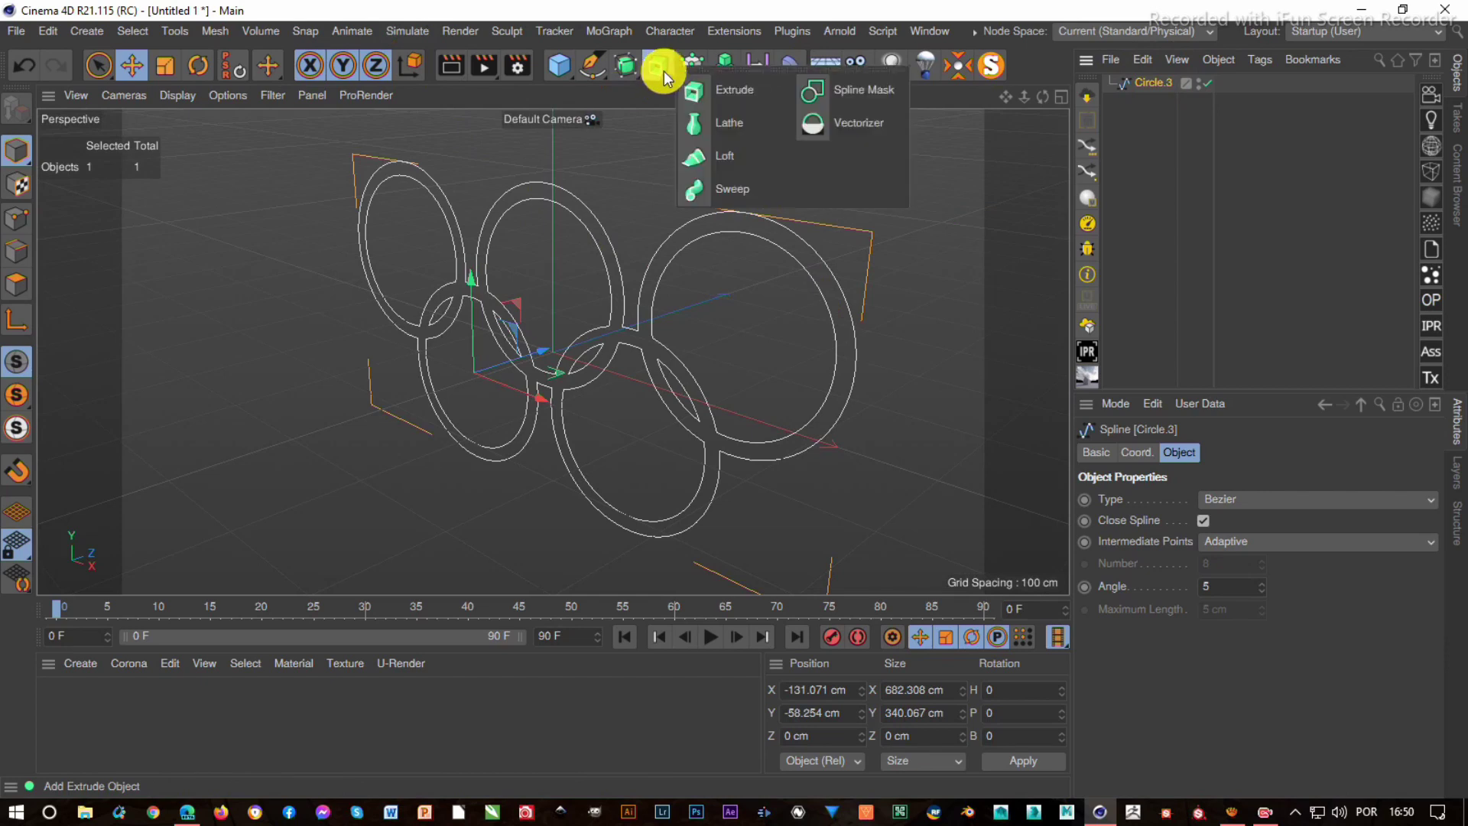
# - Put Circle.3 inside a new Extrude with a Z movement of 40 cm
pyautogui.moveTo(663, 73); pyautogui.dragTo(728, 90)
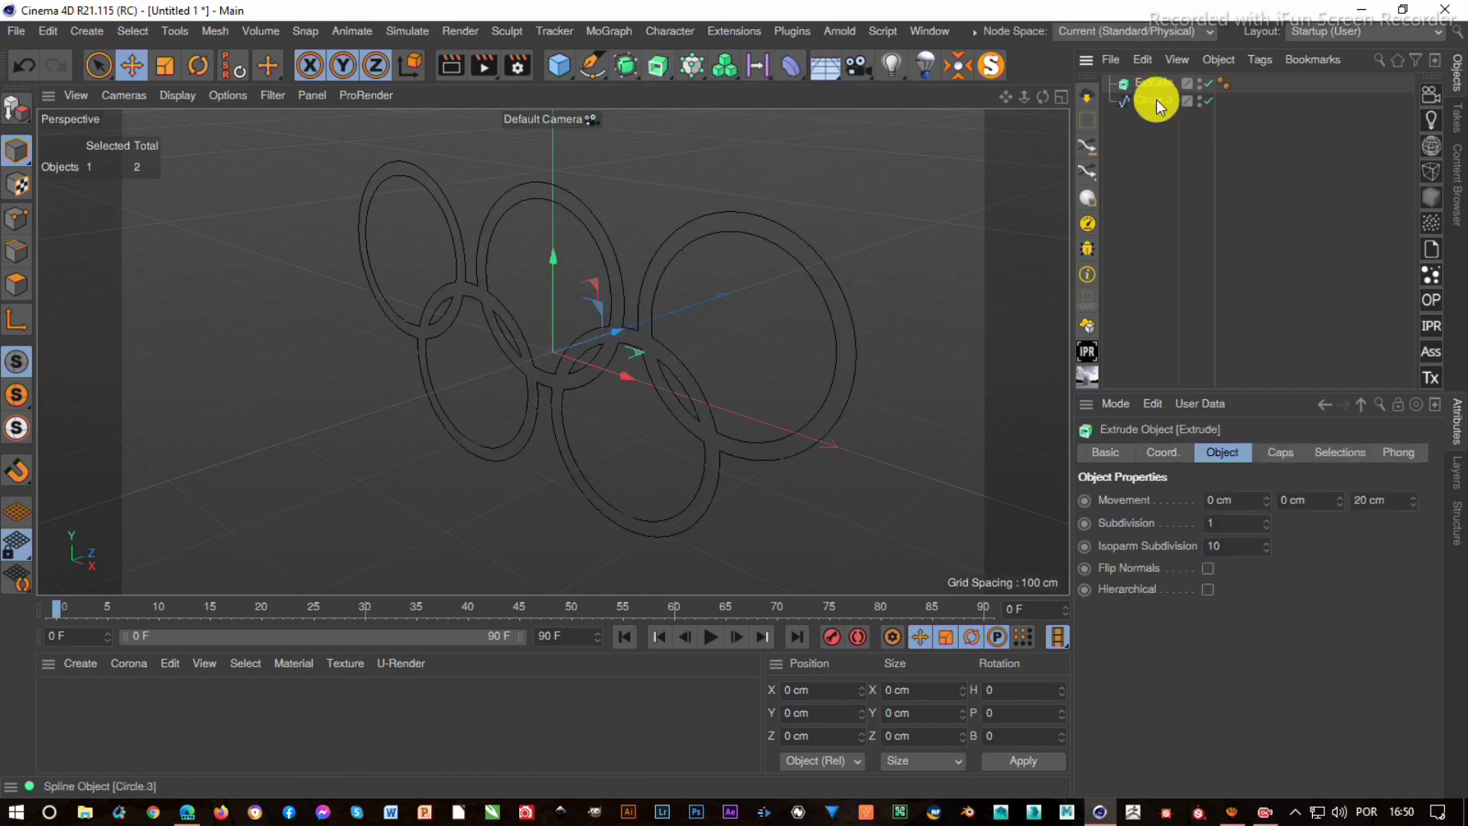
pyautogui.moveTo(1156, 105); pyautogui.dragTo(1159, 81)
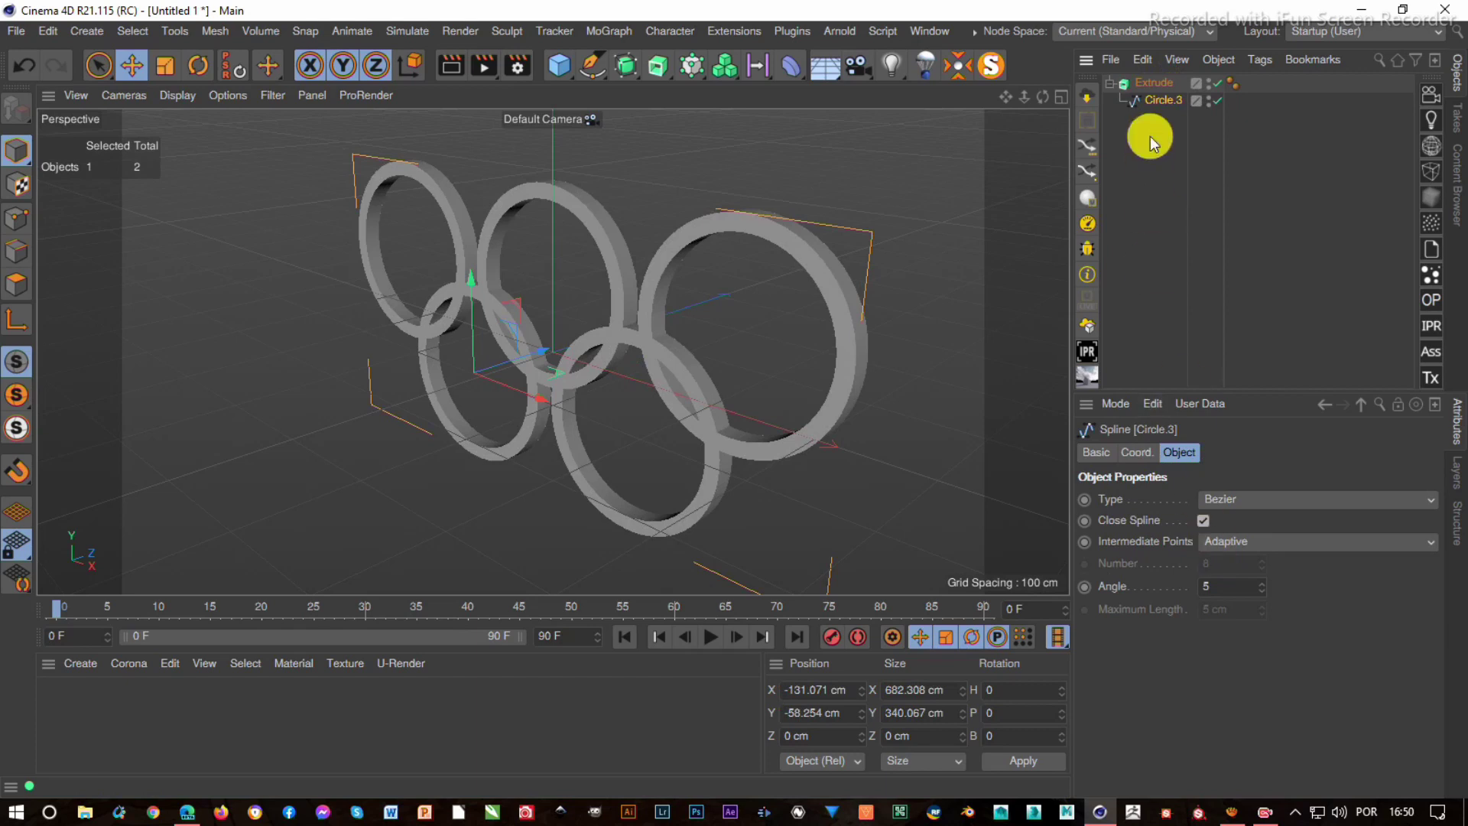
pyautogui.click(1154, 82)
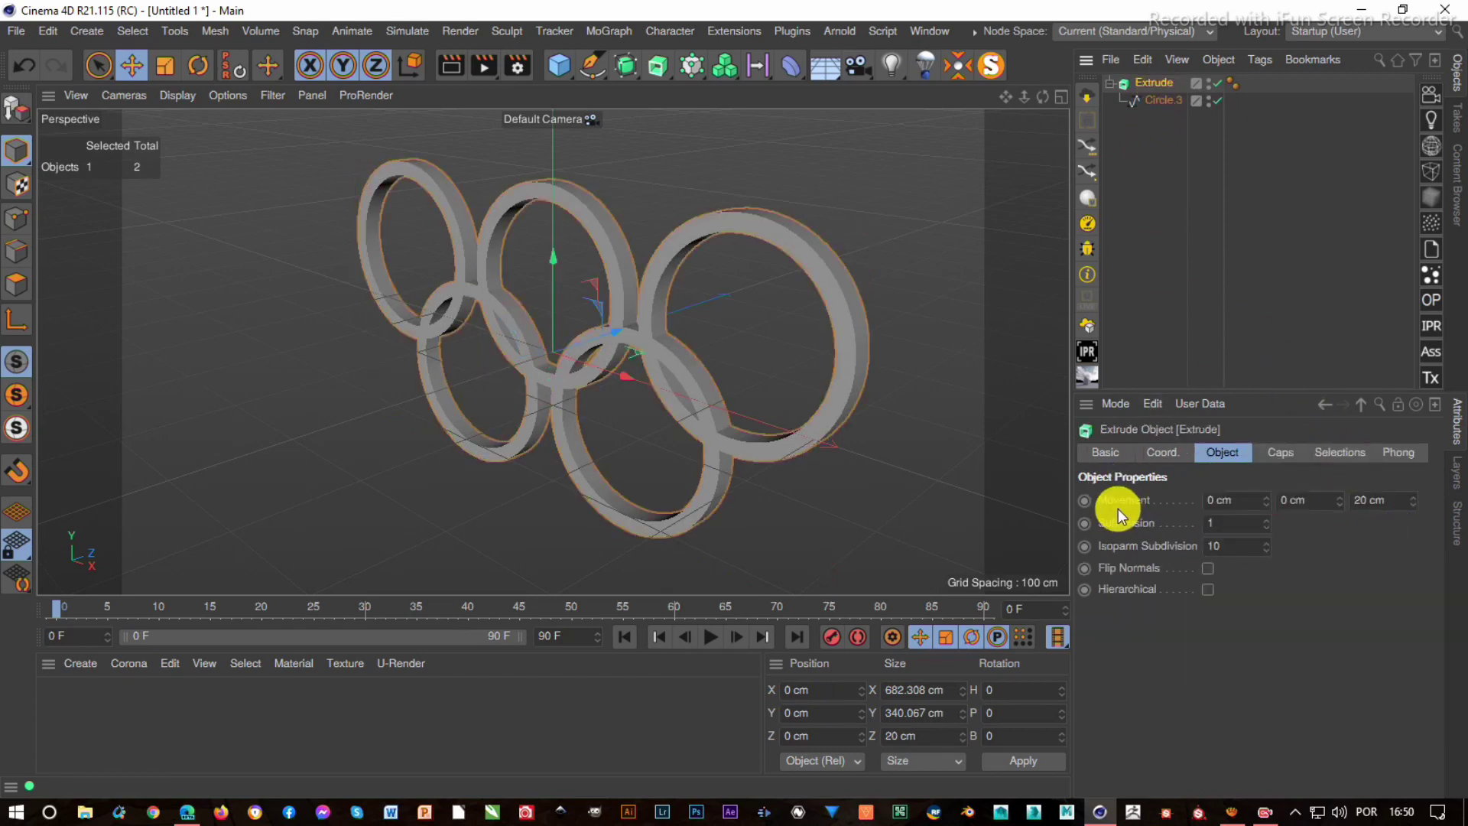
pyautogui.click(1401, 501)
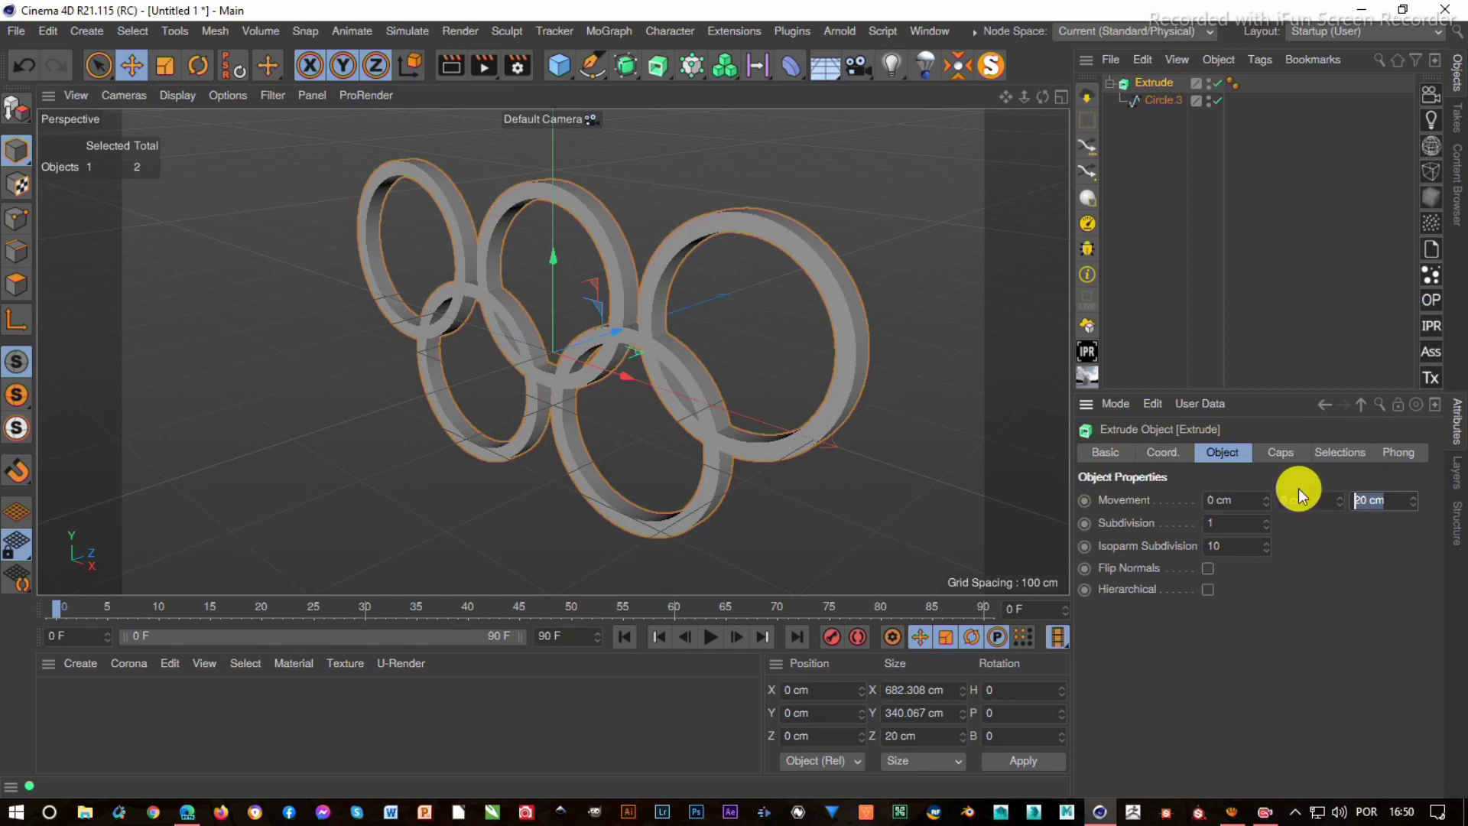
pyautogui.write('50')
pyautogui.press('Return')
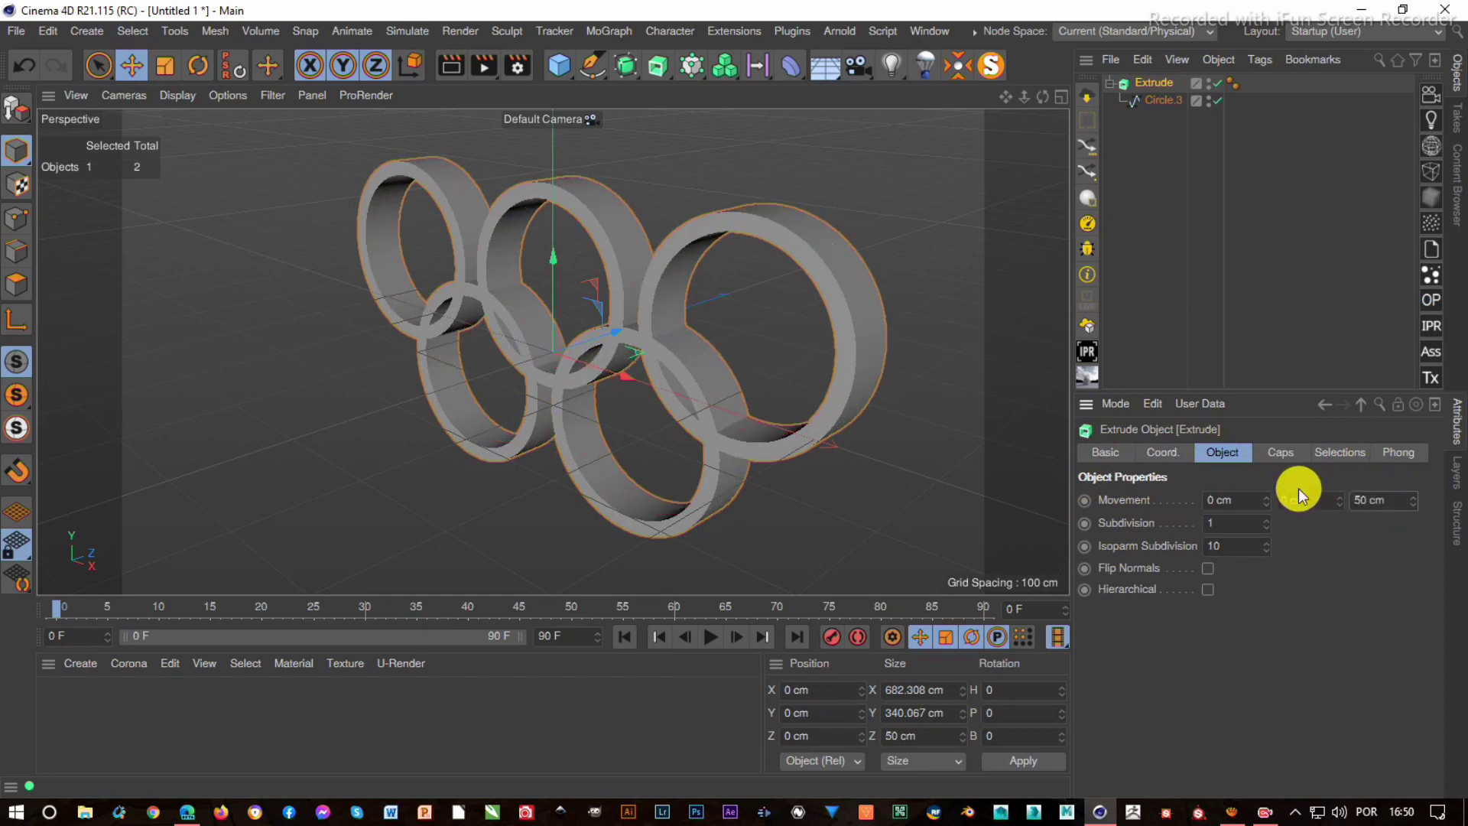
pyautogui.click(1381, 501)
pyautogui.write('40')
pyautogui.press('Return')
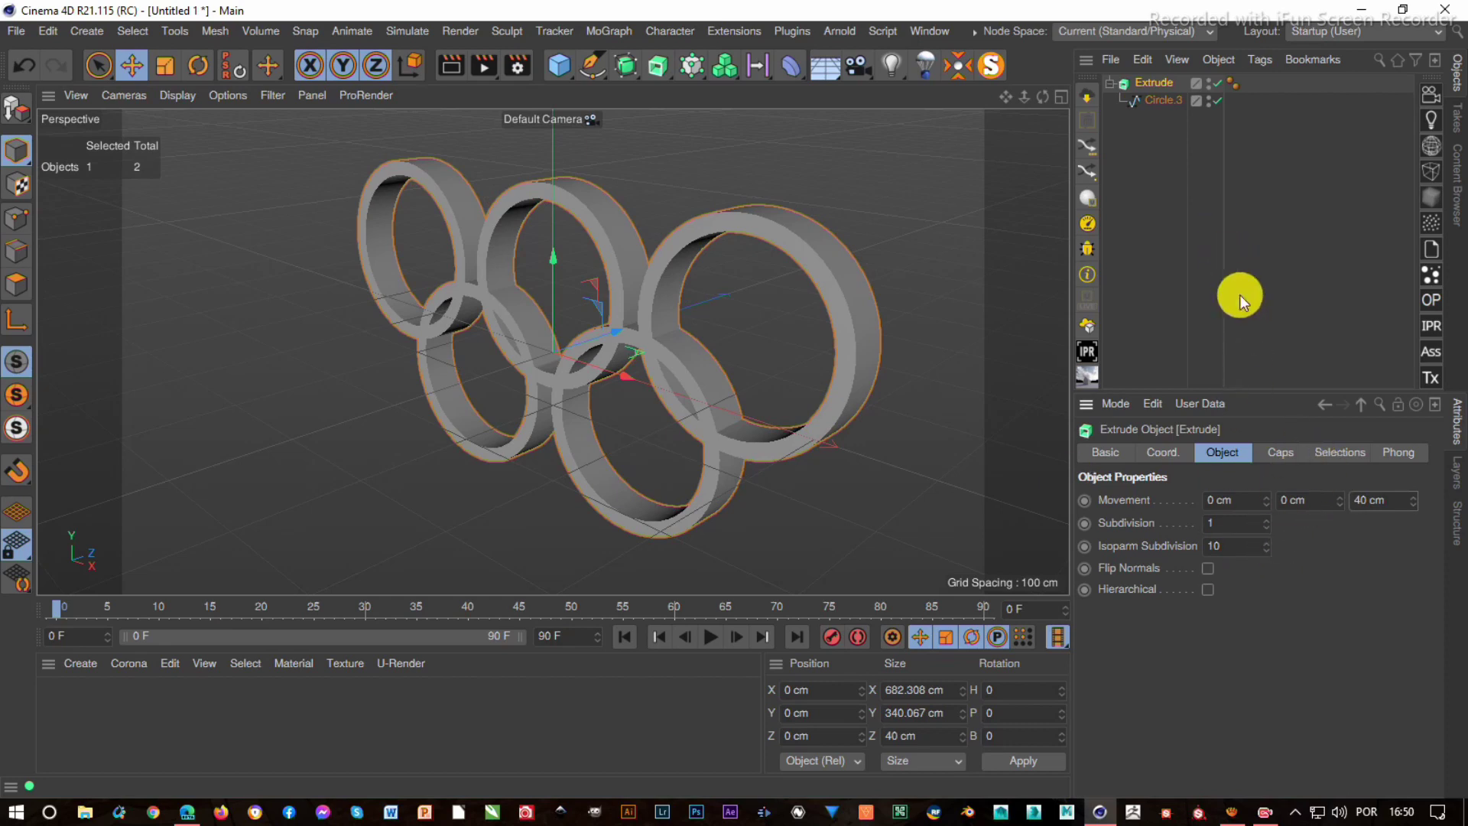
# - Give the Extrude caps round bevels of size 2 cm with 6 segments
pyautogui.click(1282, 456)
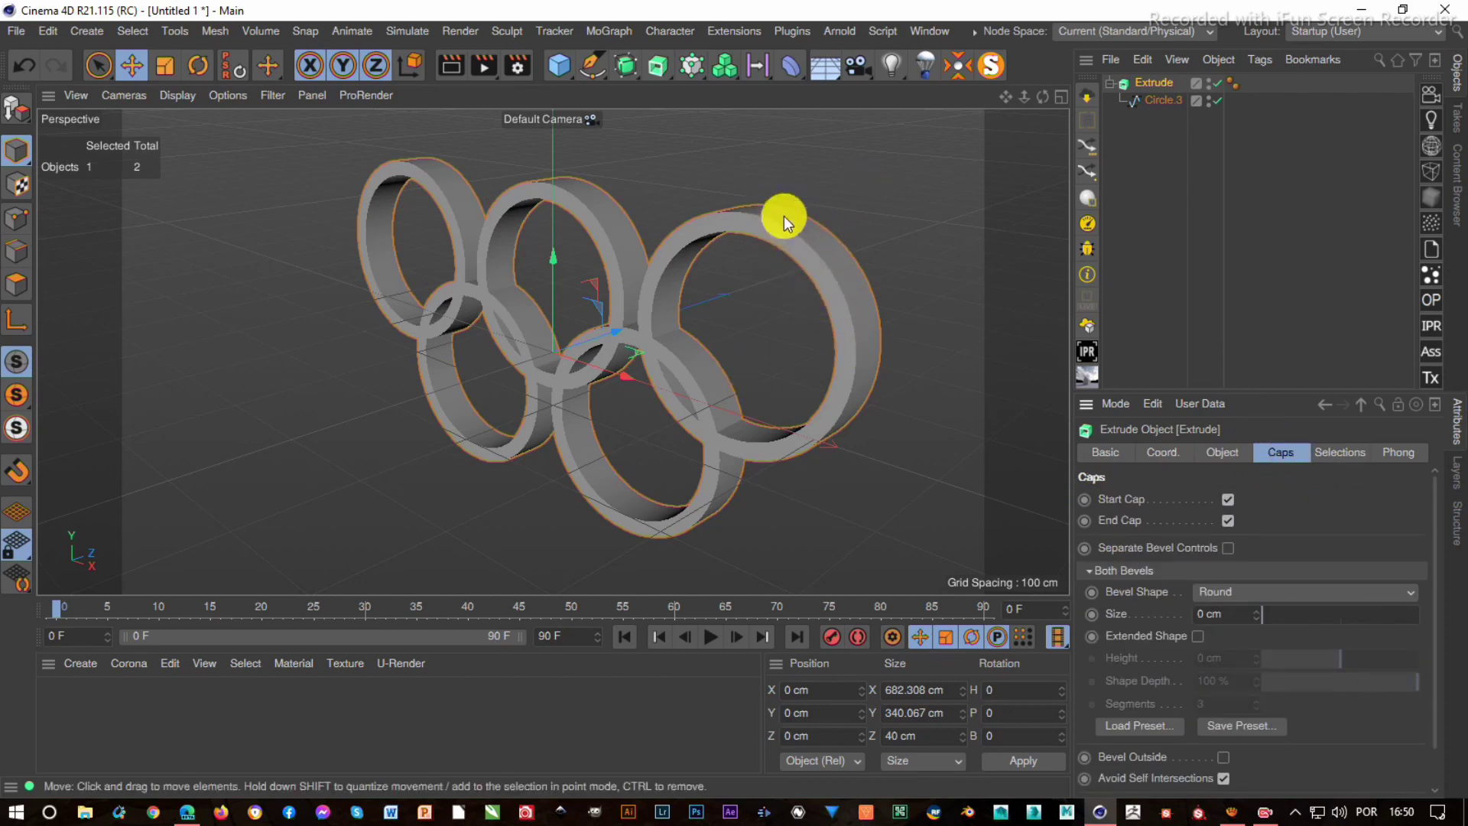
pyautogui.click(1236, 615)
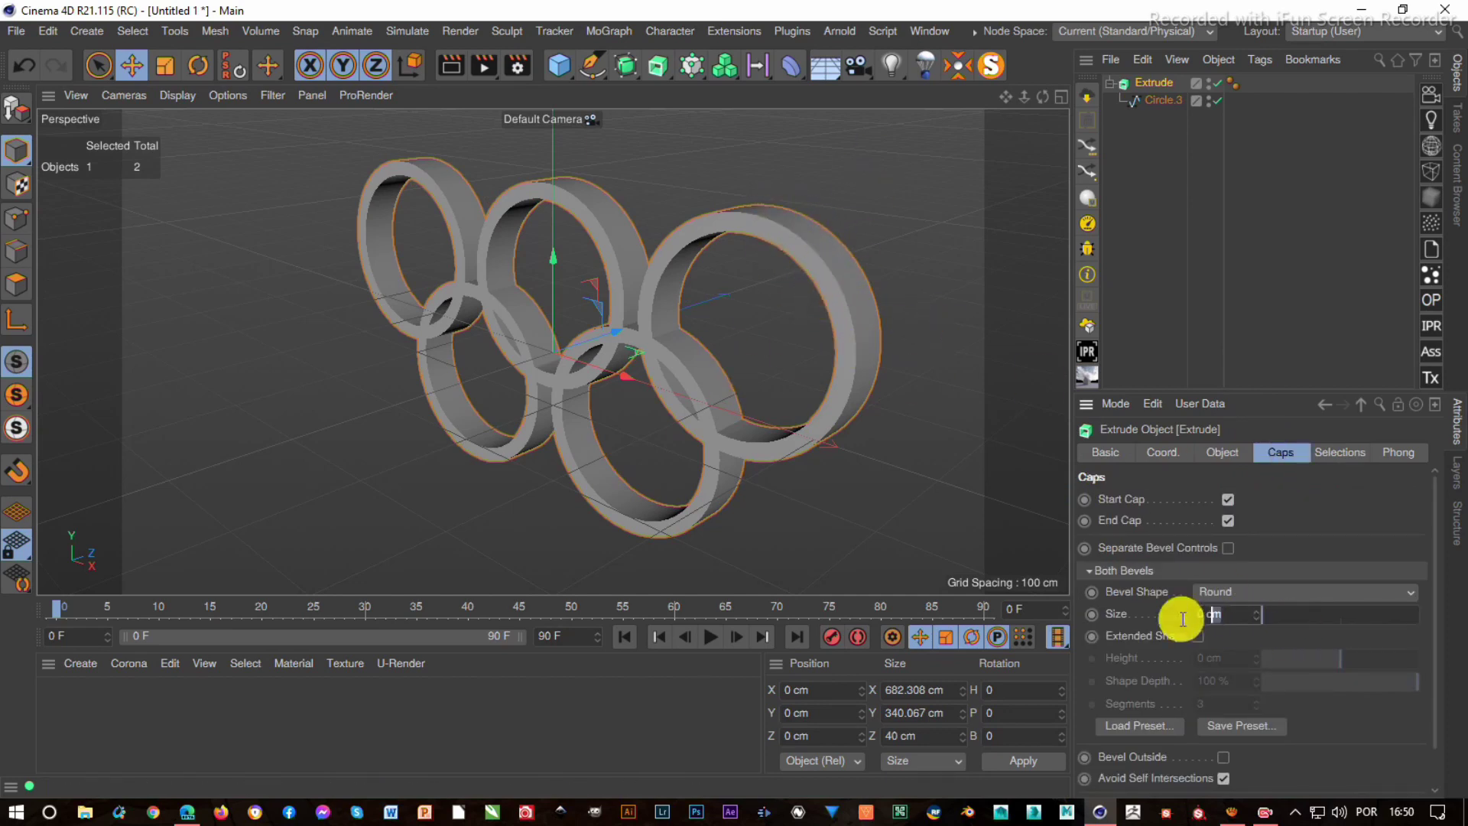
pyautogui.write('4')
pyautogui.press('Return')
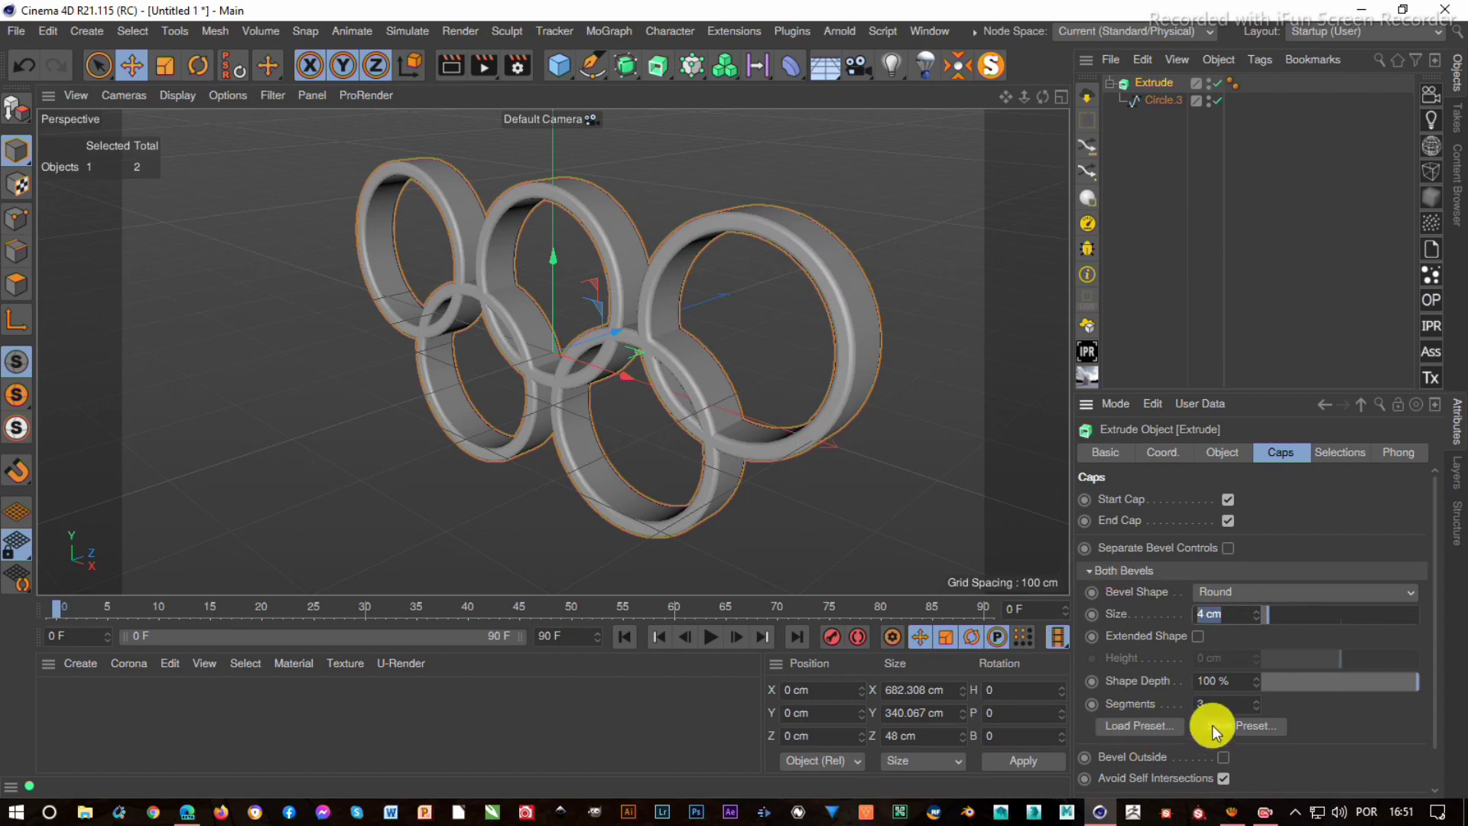
pyautogui.write('2')
pyautogui.press('Return')
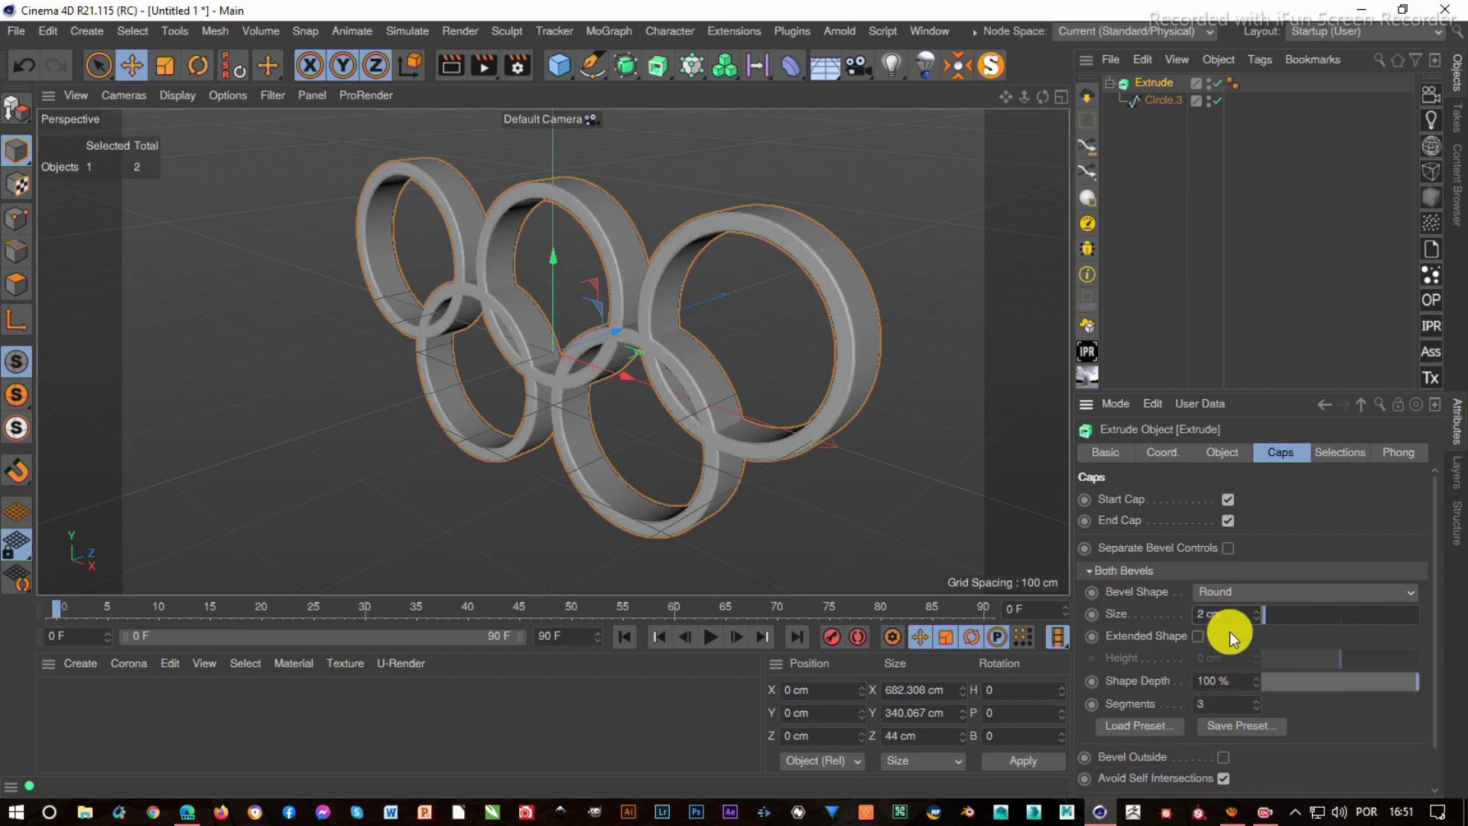
pyautogui.doubleClick(1216, 702)
pyautogui.write('6')
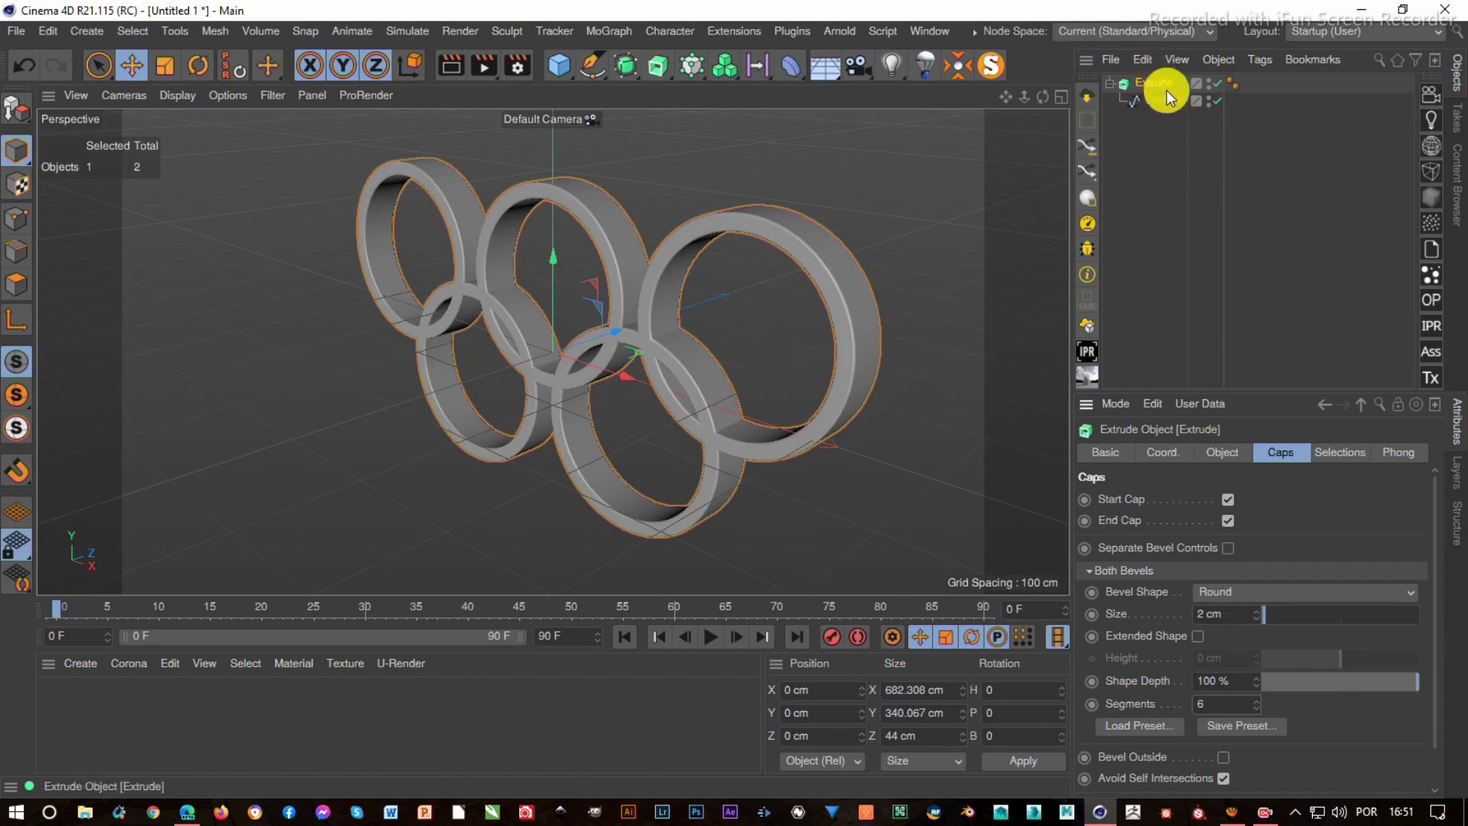
# - Group the Extrude under a new null with Alt+G and rename the null CONTROLADOR
pyautogui.click(1179, 167)
pyautogui.click(1113, 83)
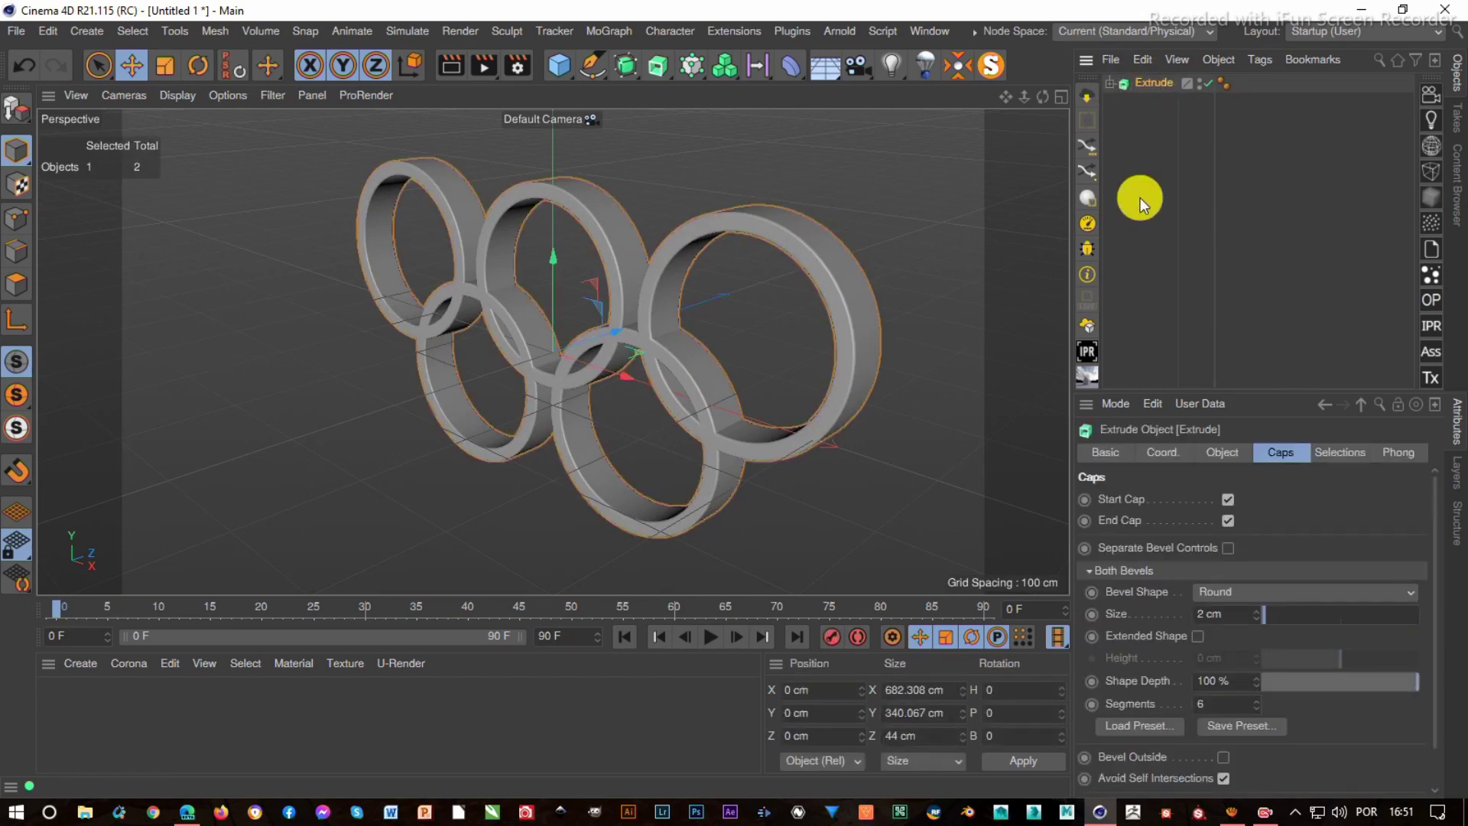
pyautogui.hotkey('alt', 'g')
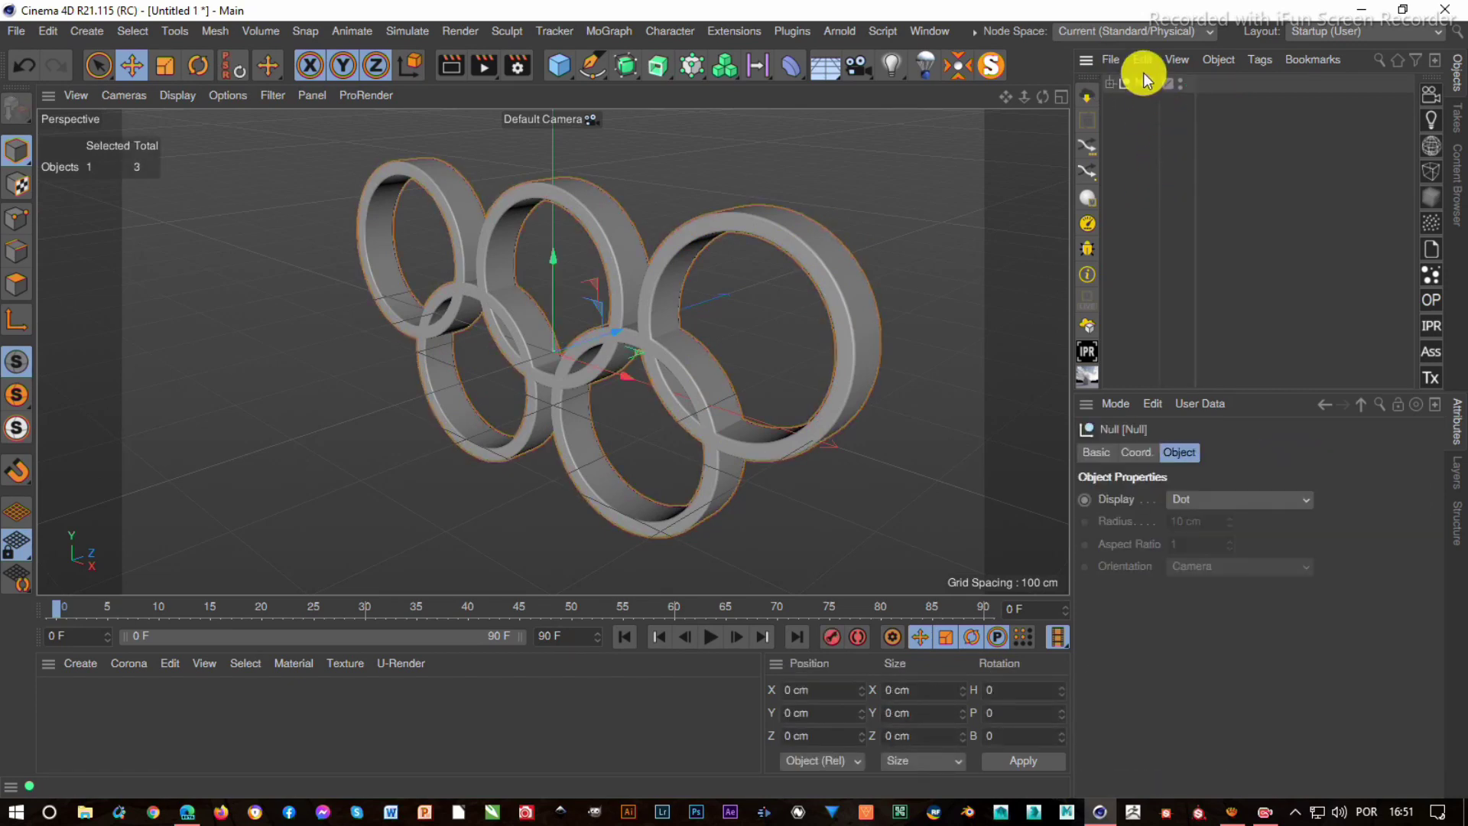
pyautogui.doubleClick(1147, 86)
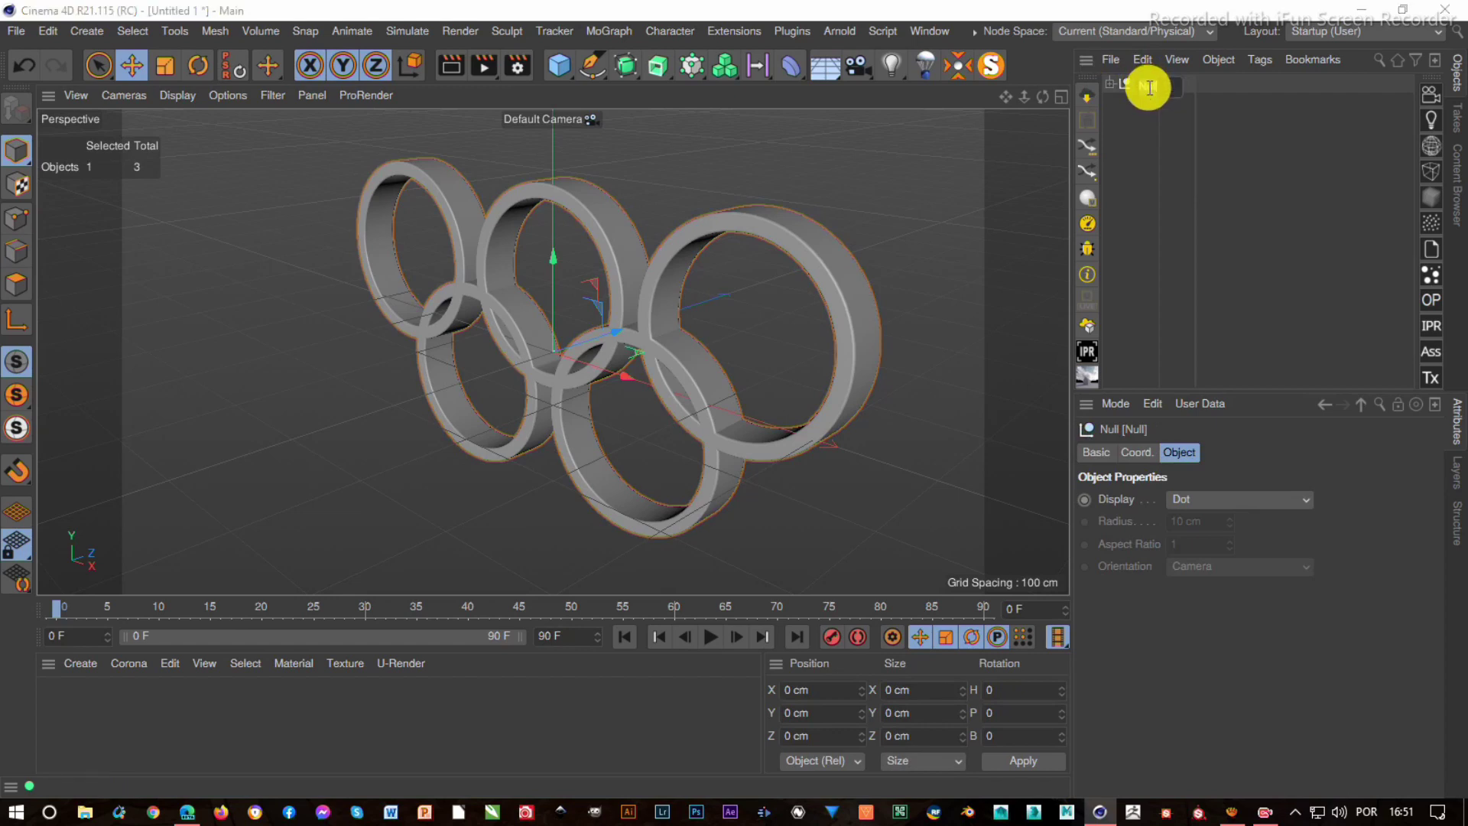
pyautogui.write('aneis')
pyautogui.press('Return')
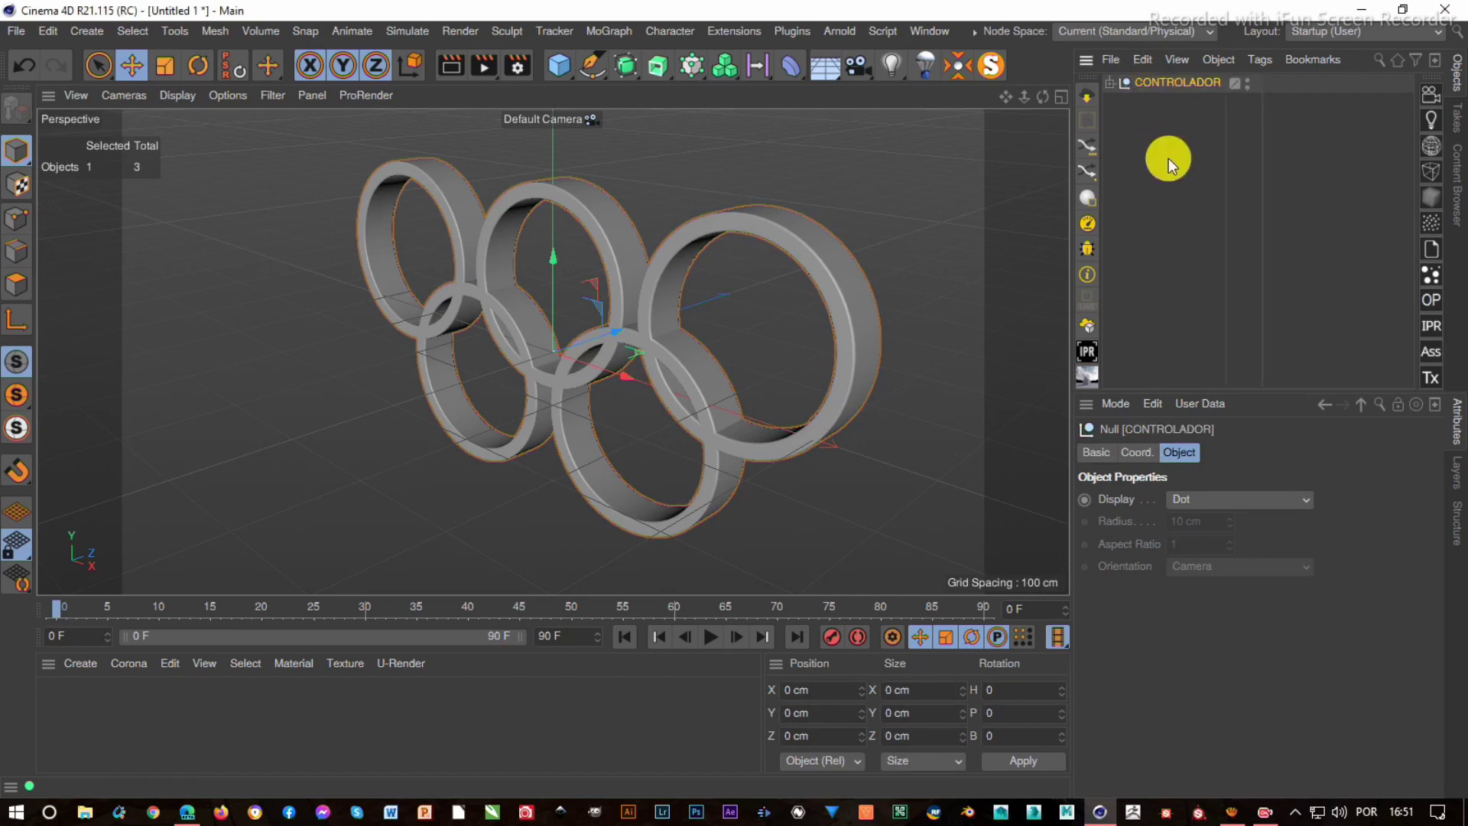
pyautogui.click(1176, 161)
pyautogui.click(1181, 85)
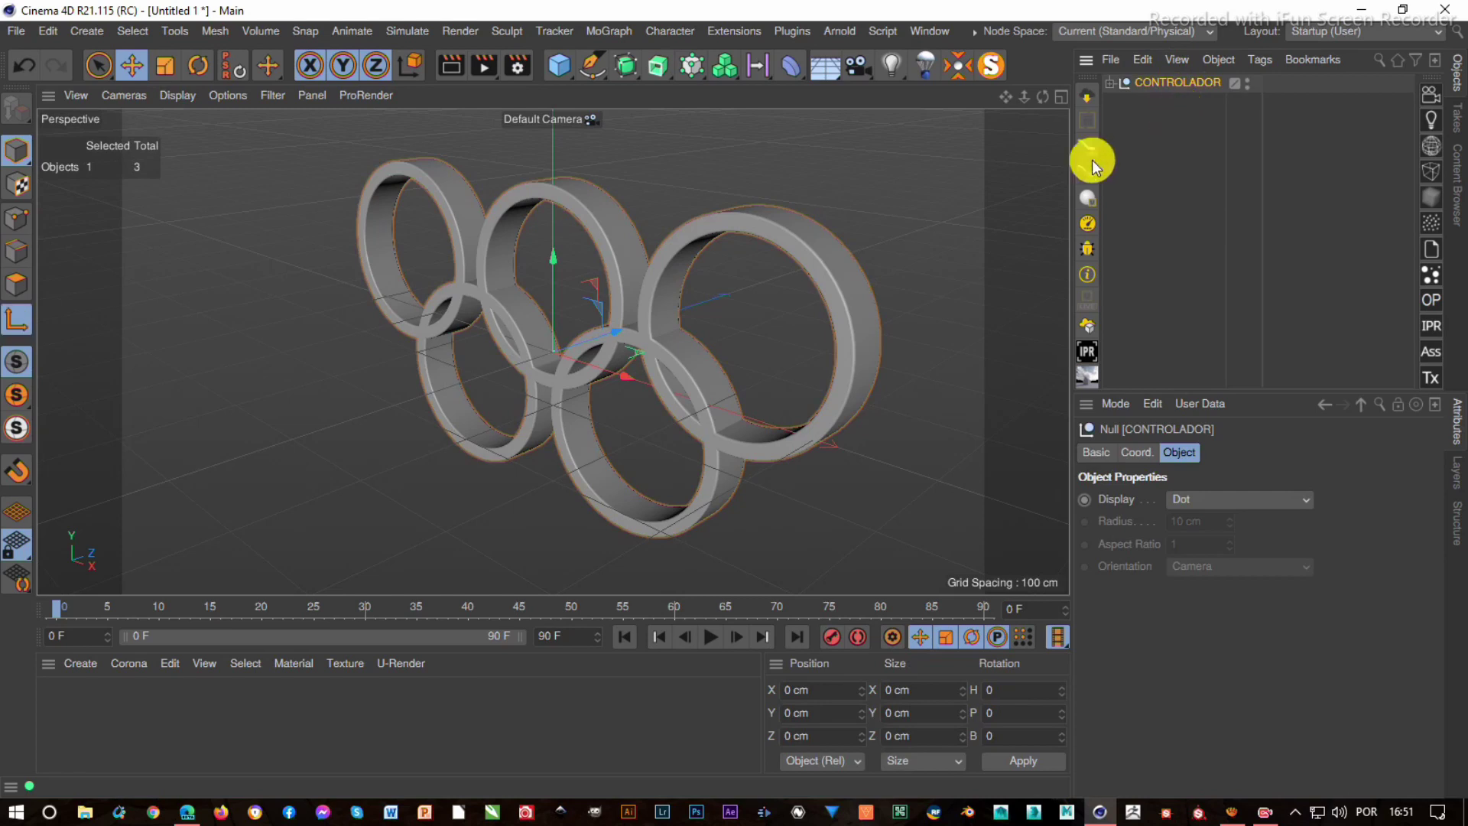
# - Move only CONTROLADOR's axis to Z 1000 cm in Top view, then return to Perspective
pyautogui.click(10, 329)
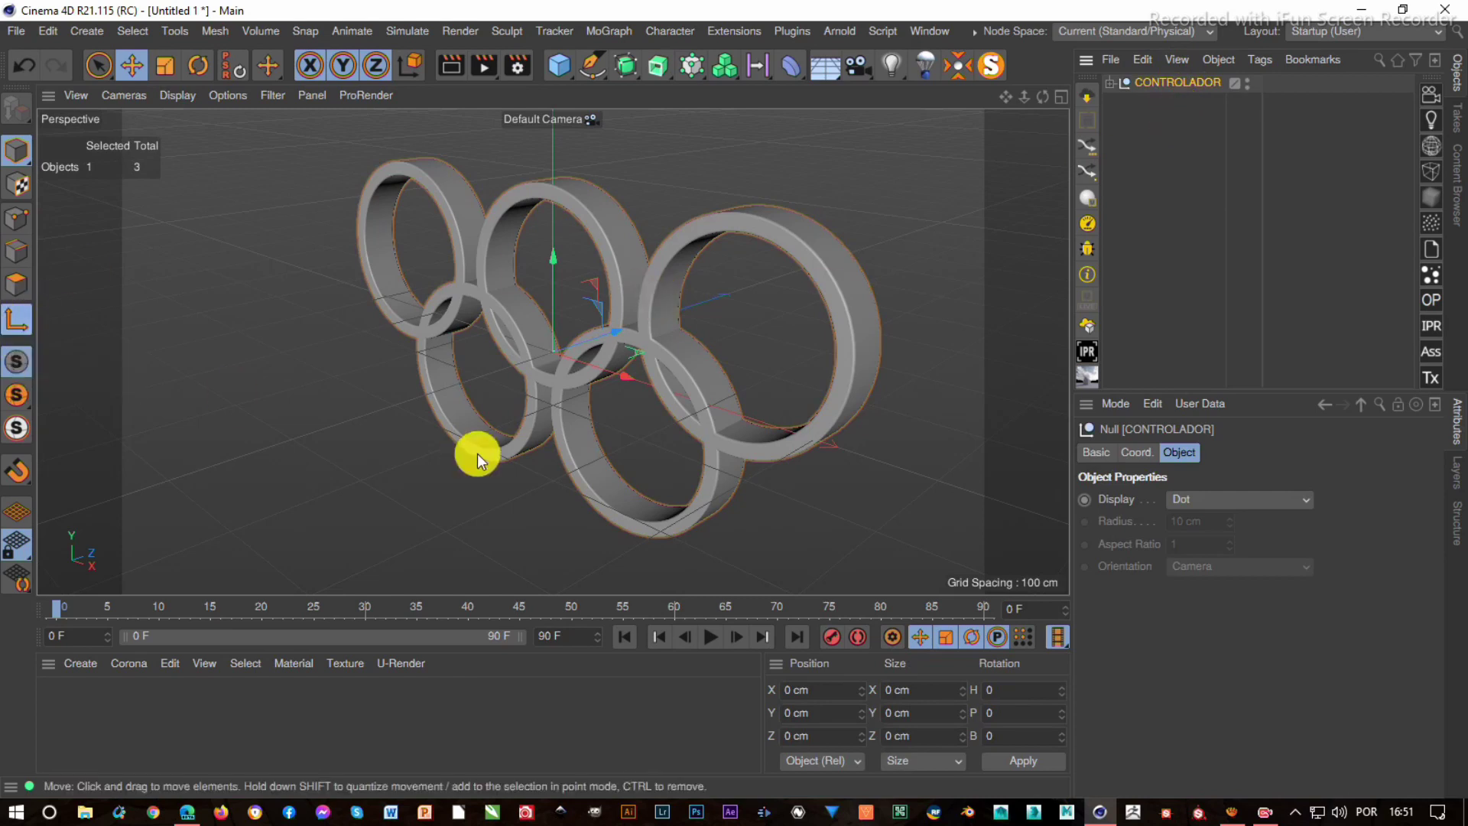
pyautogui.press('F2')
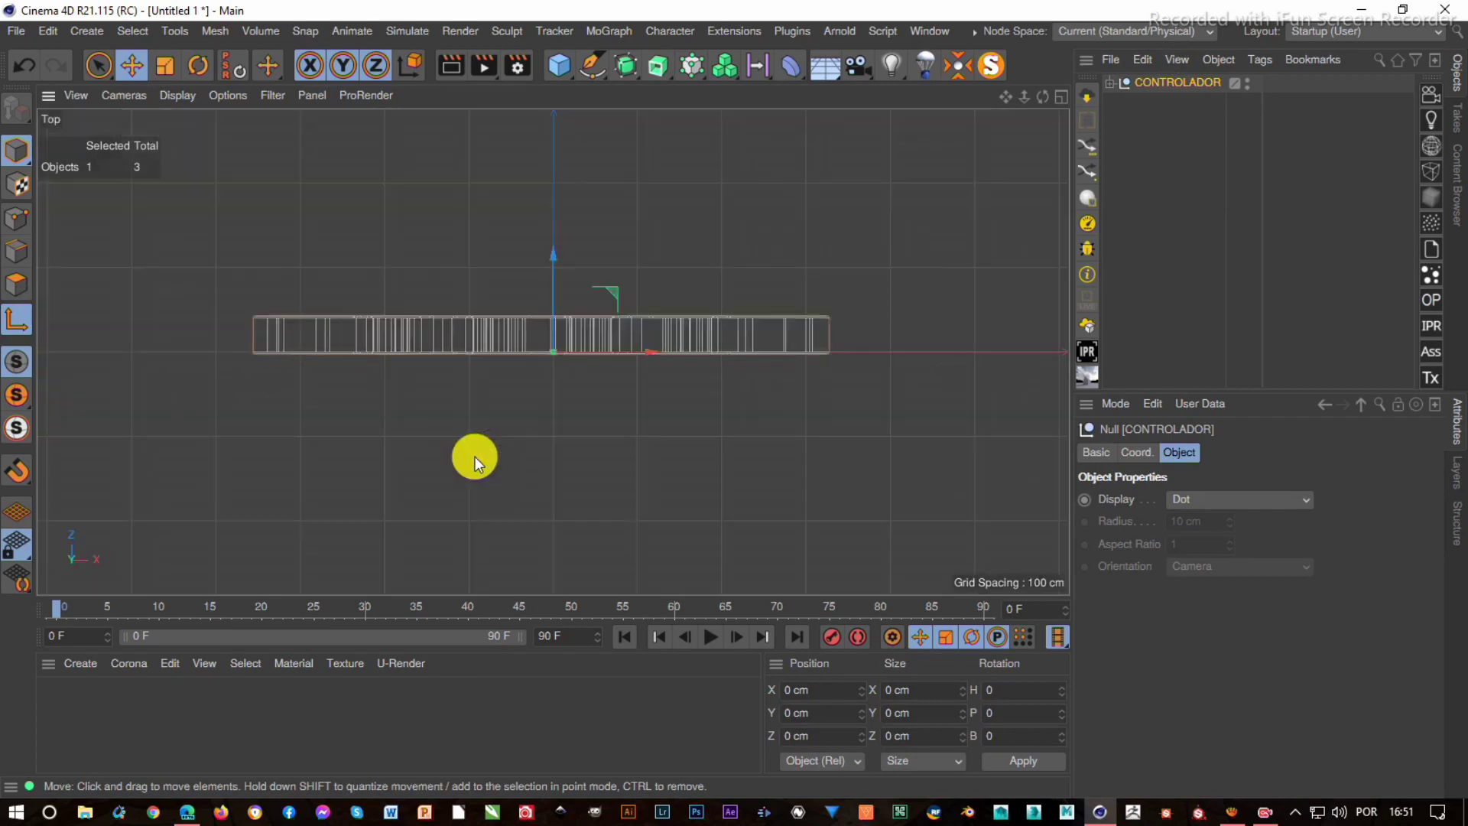
pyautogui.scroll(-5, 576, 415)
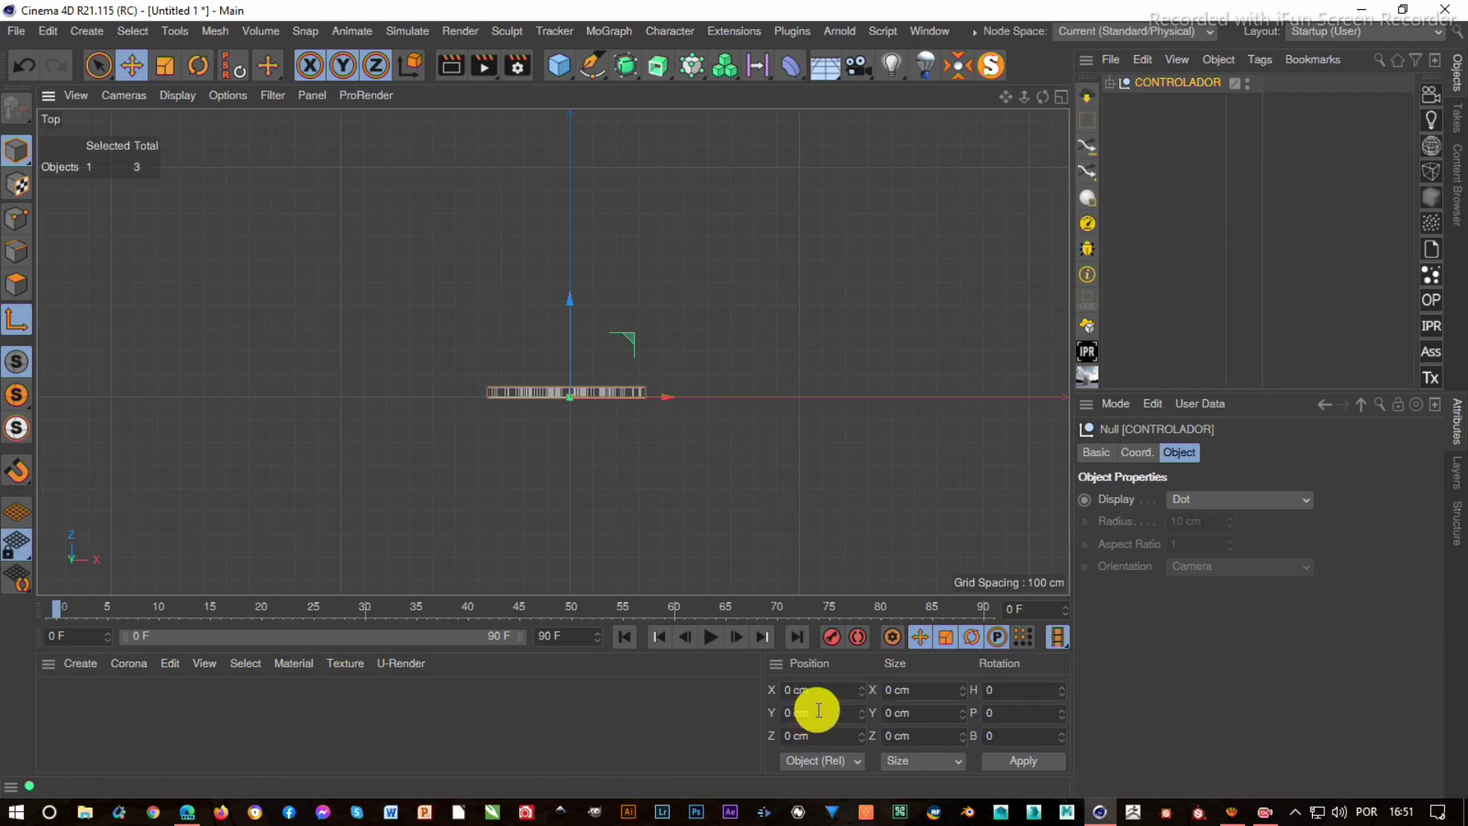
pyautogui.click(815, 736)
pyautogui.write('1')
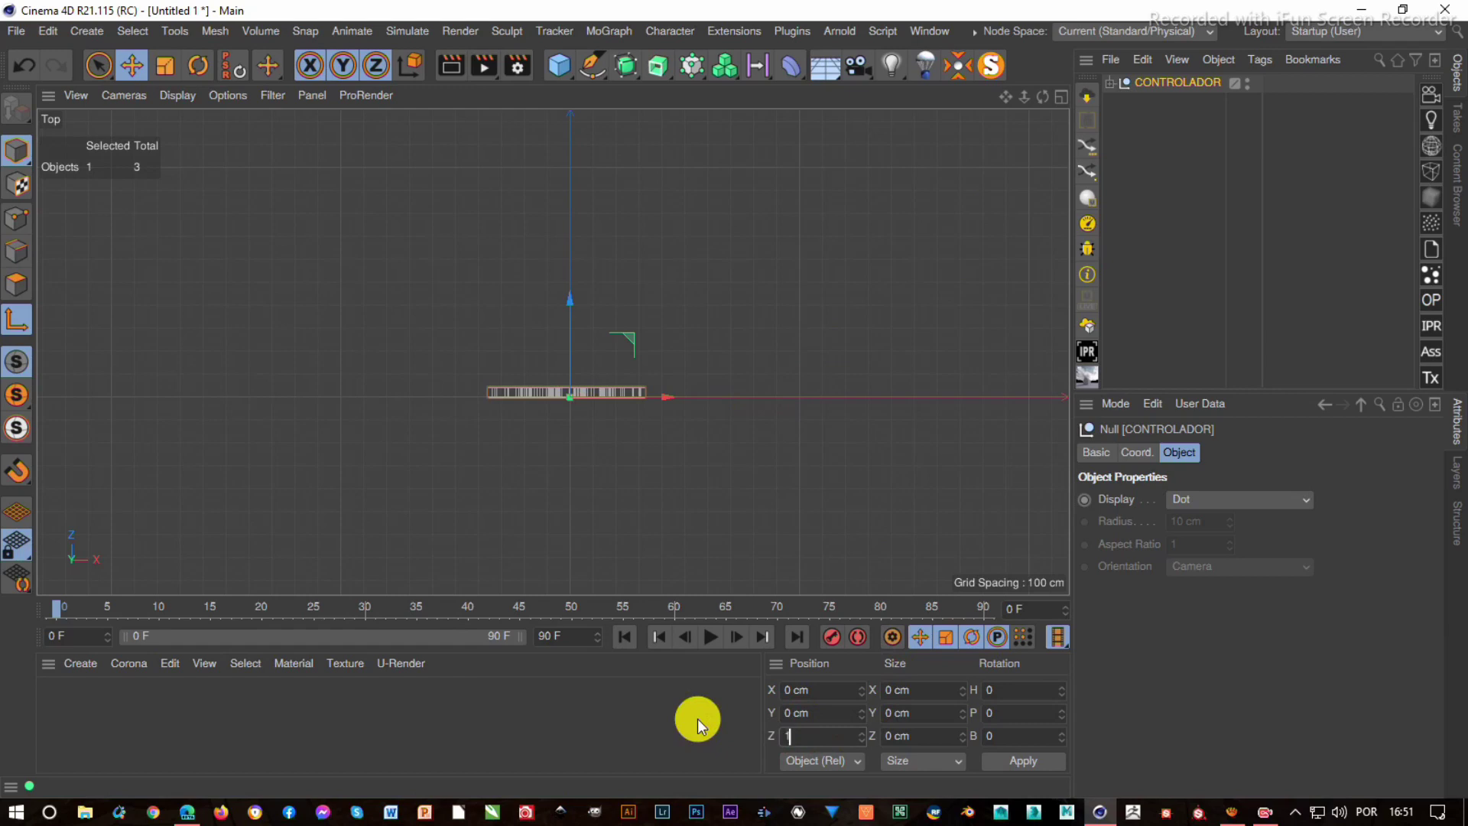
pyautogui.write('000')
pyautogui.press('Return')
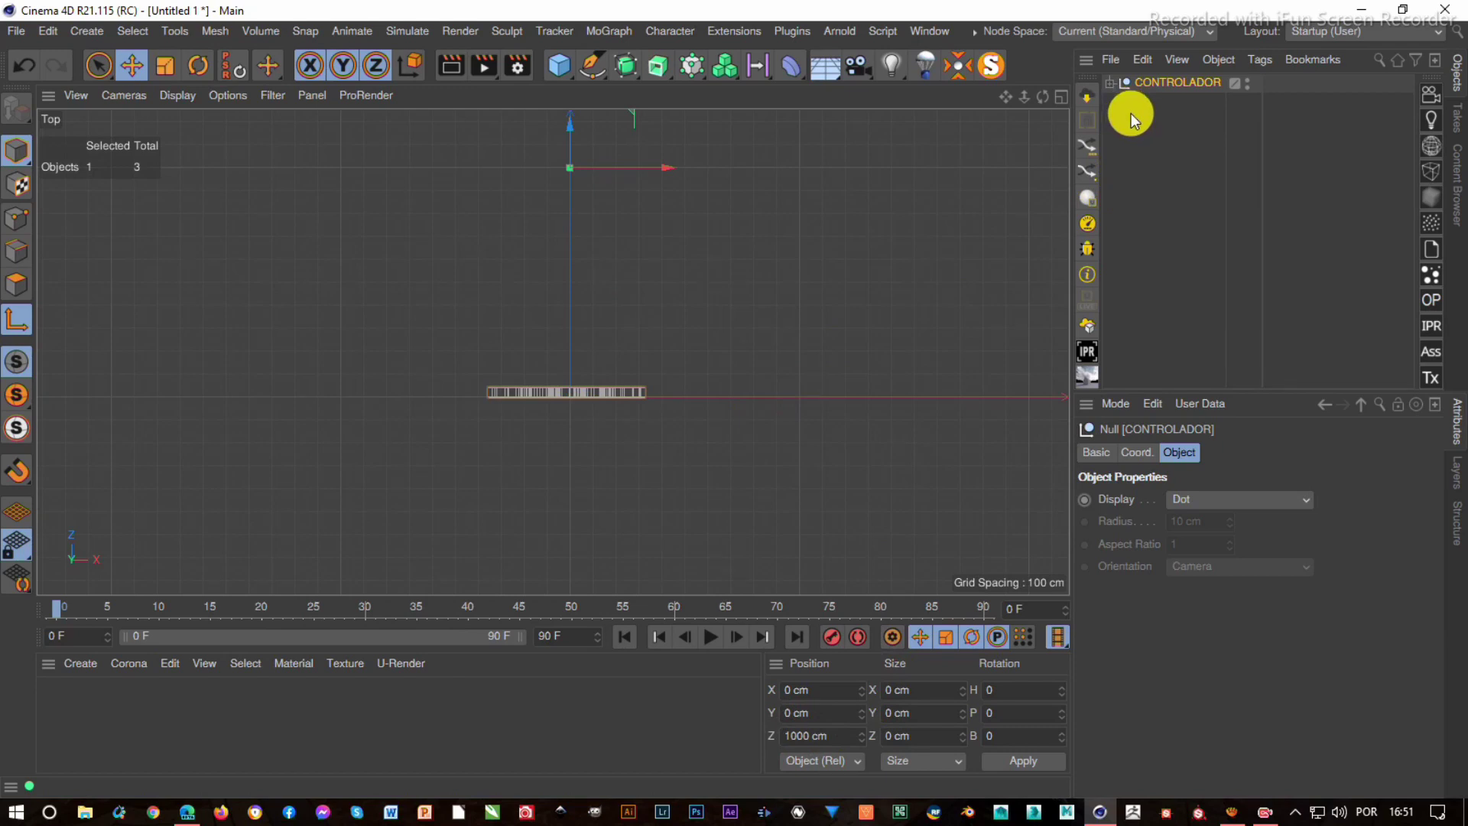
pyautogui.press('l')
pyautogui.click(1108, 84)
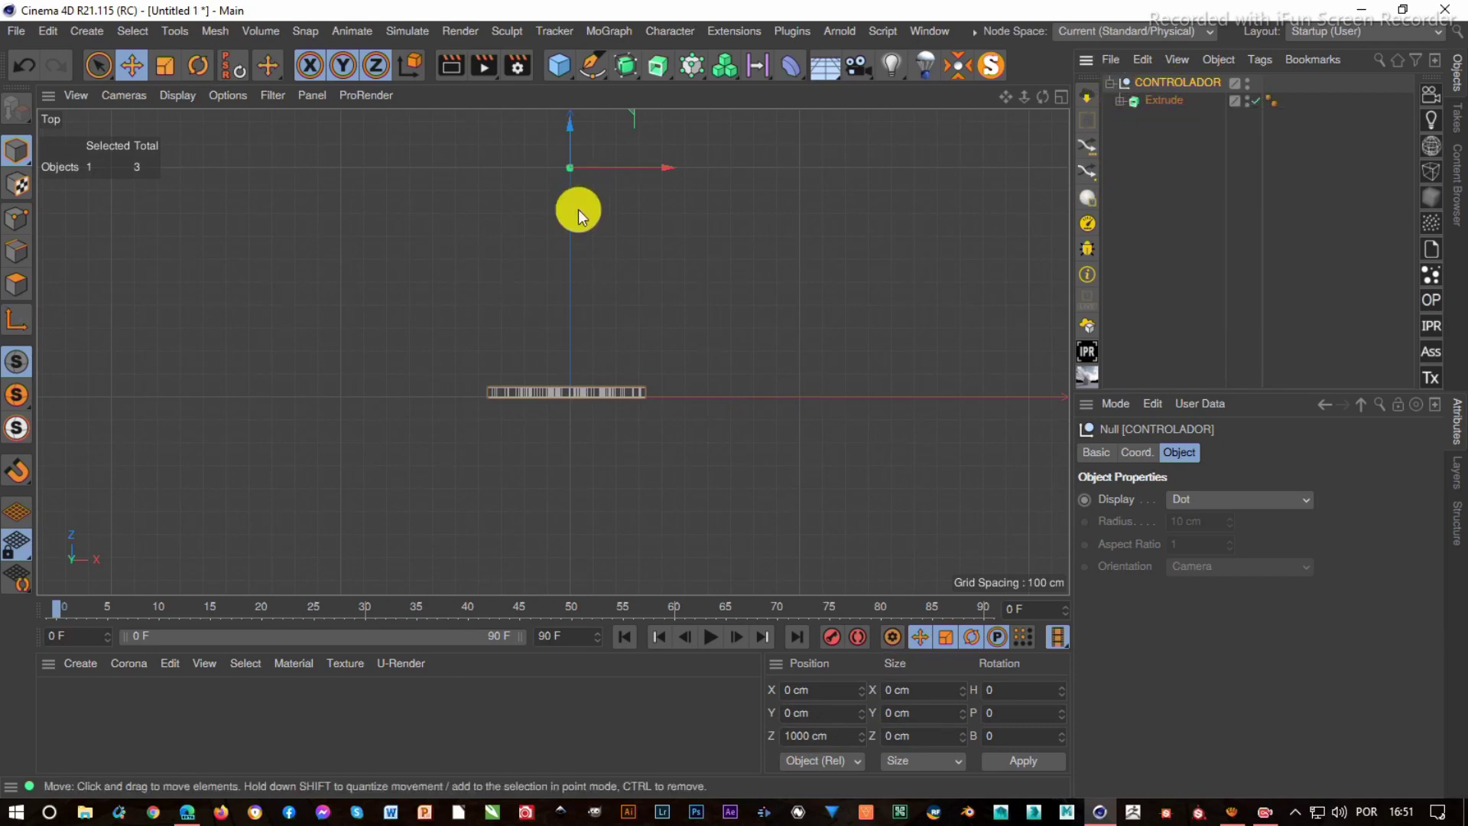
pyautogui.press('F1')
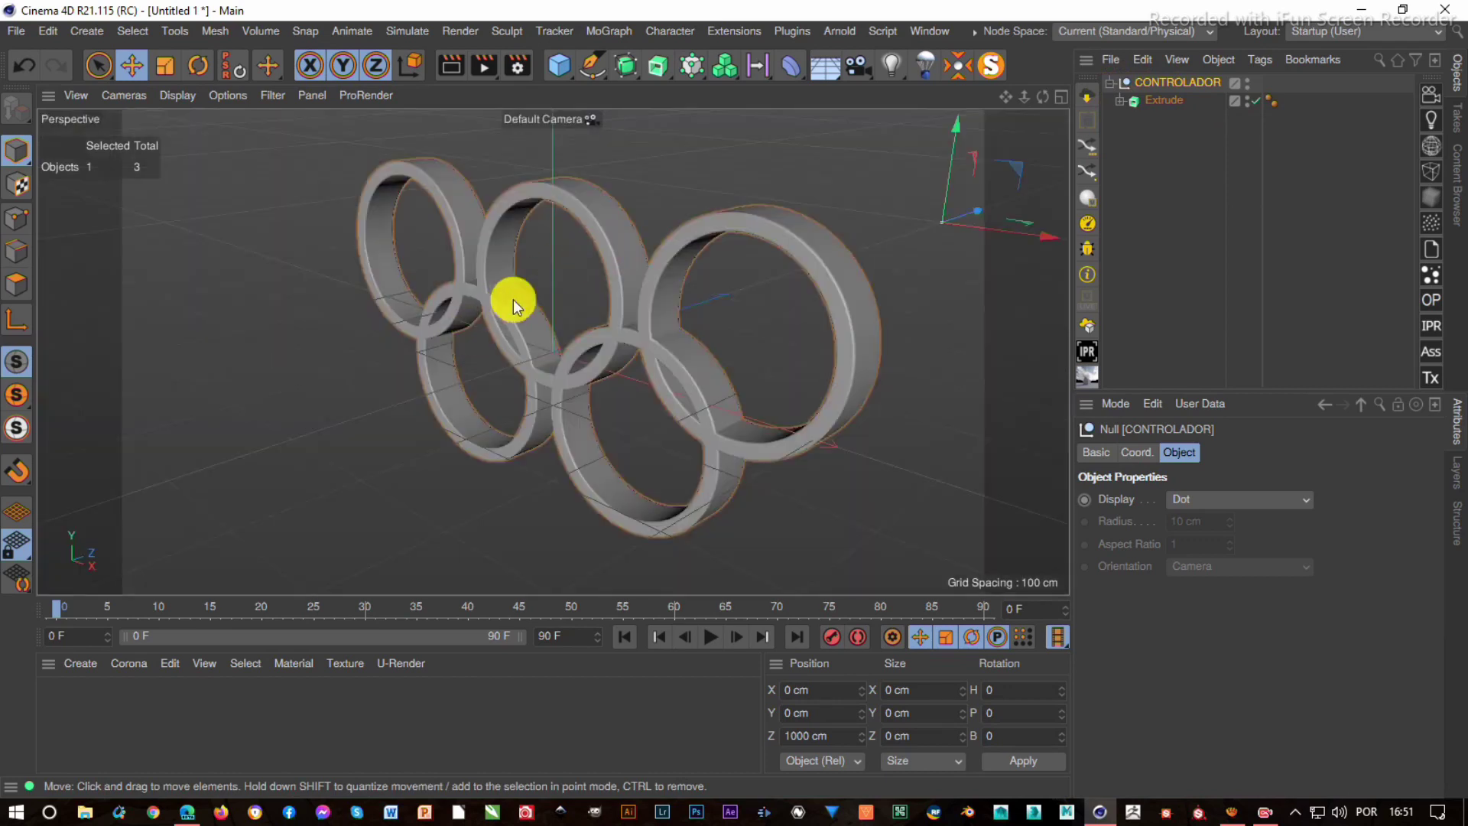
# - Add a camera and zero its X position, heading and pitch
pyautogui.click(860, 66)
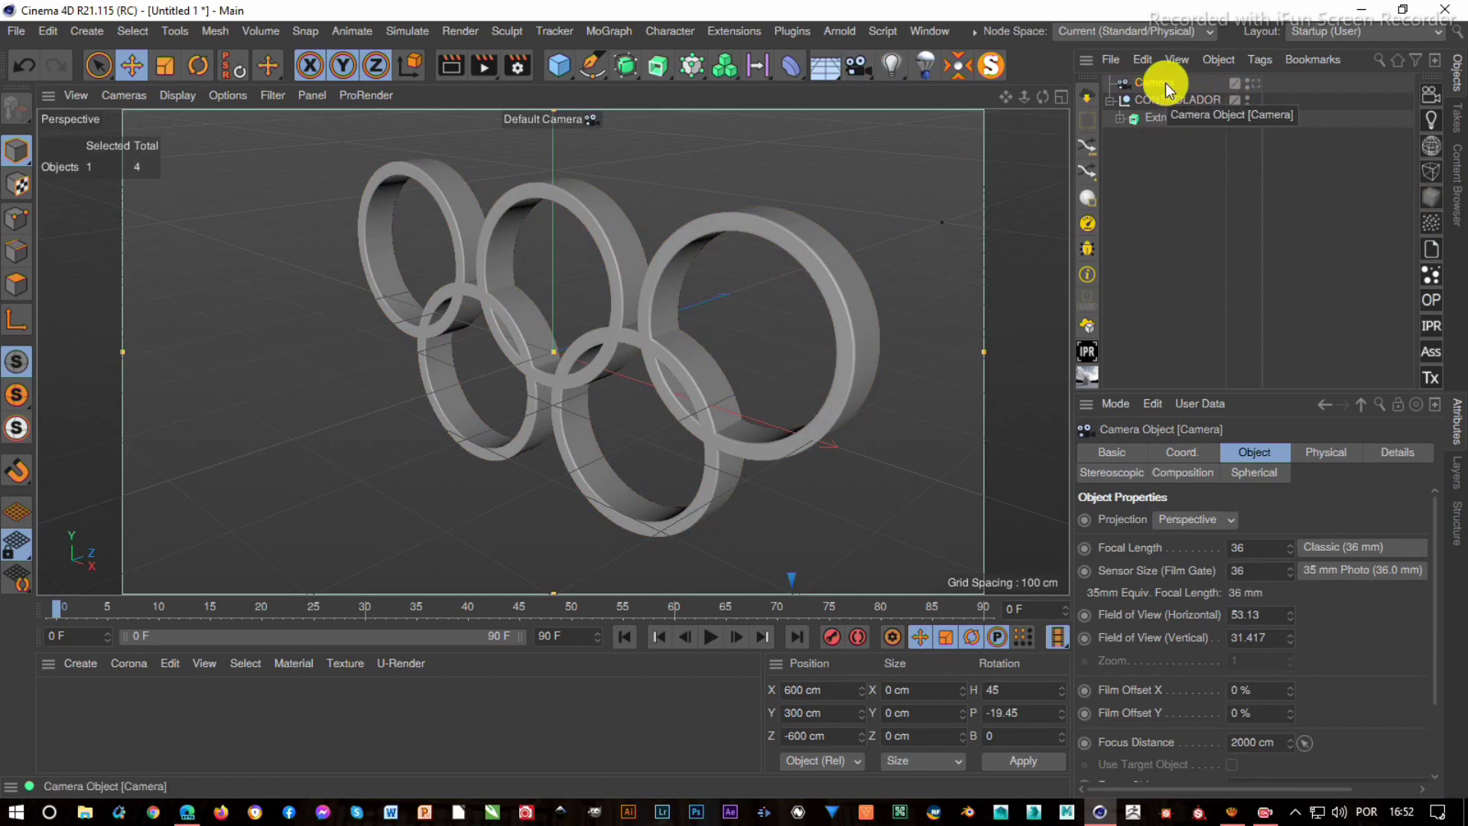
pyautogui.click(1184, 451)
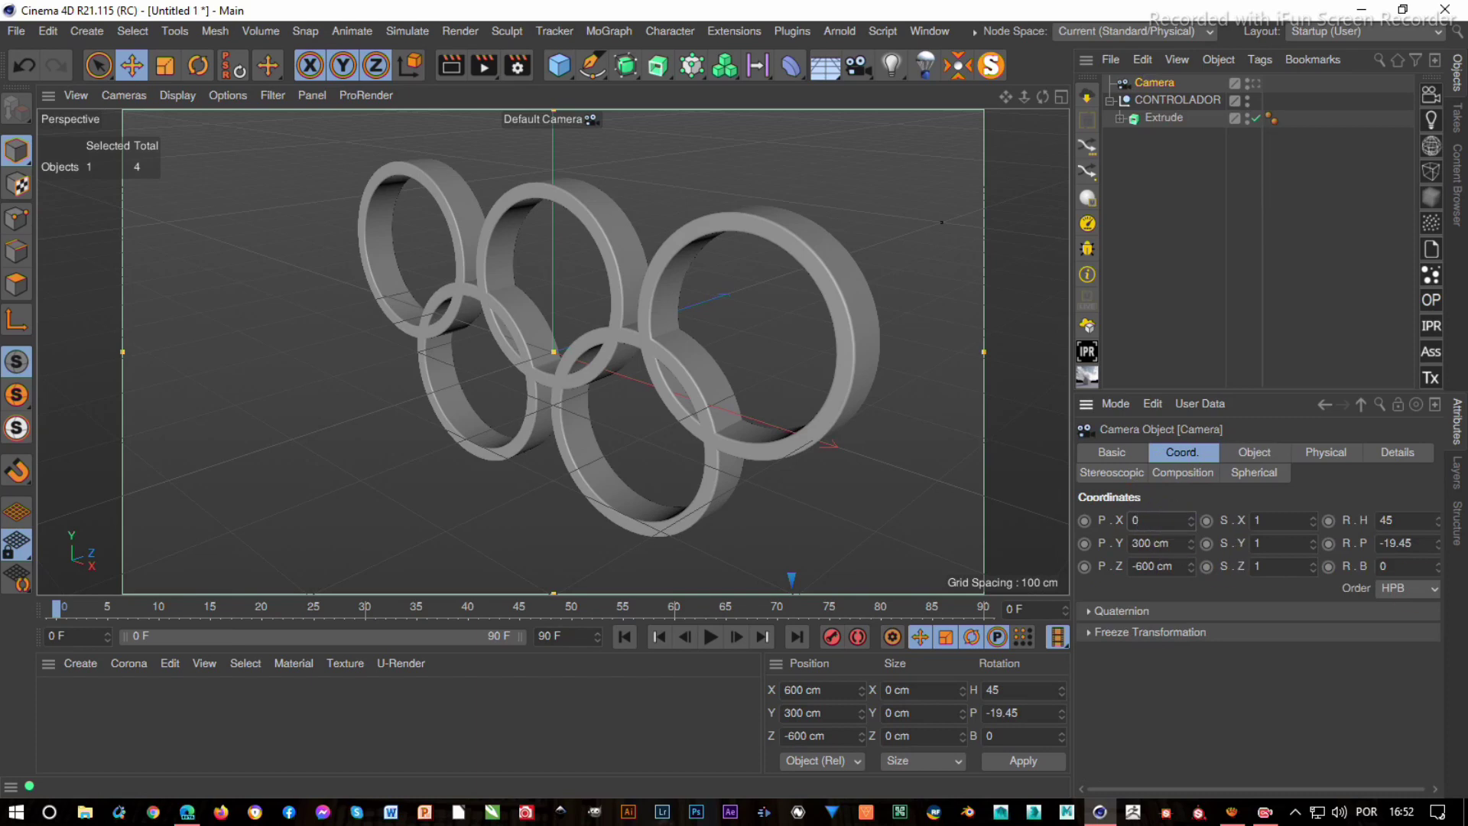
pyautogui.write('0')
pyautogui.click(1411, 520)
pyautogui.write('0')
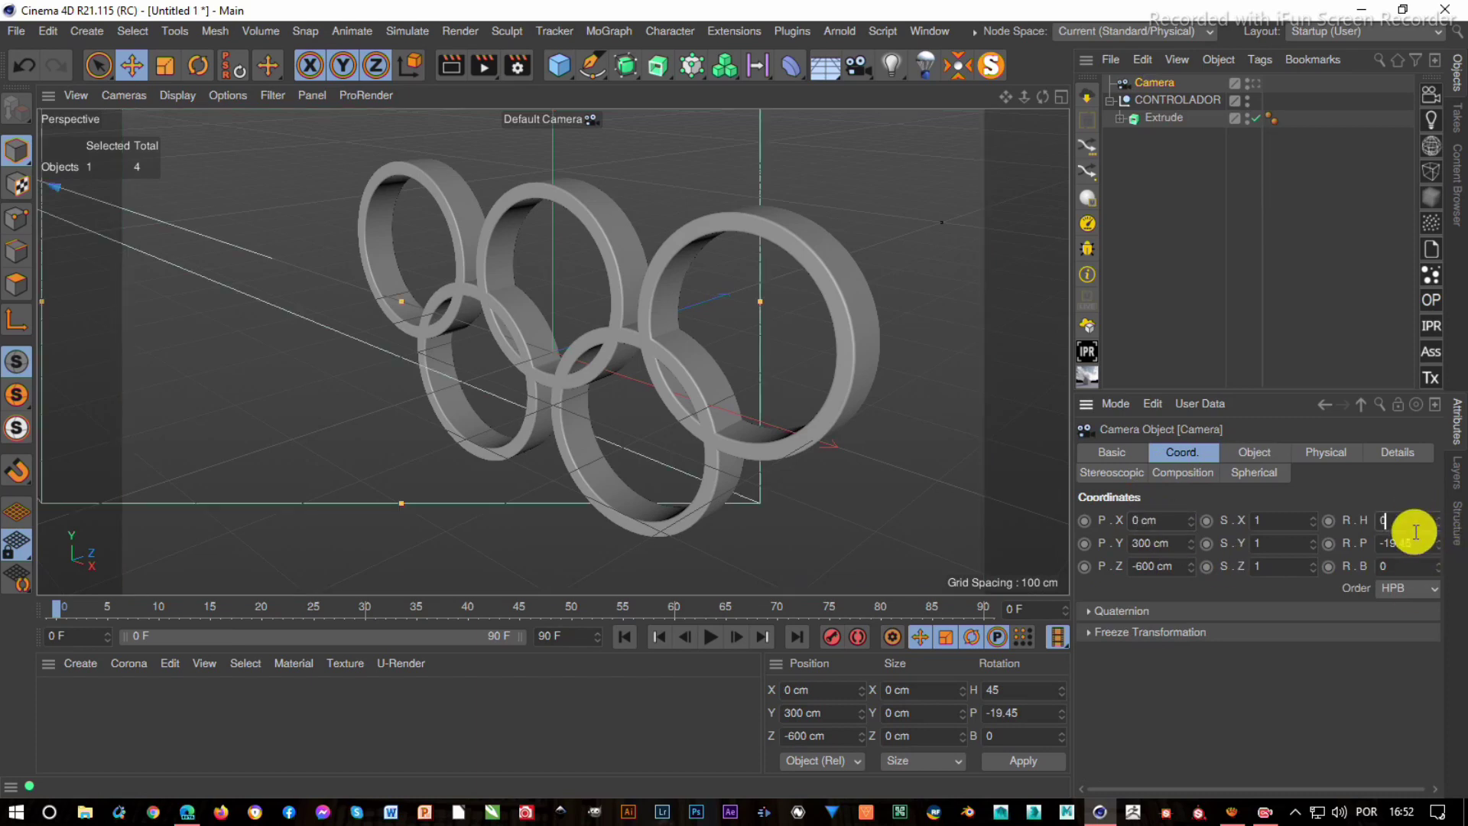
pyautogui.write('0')
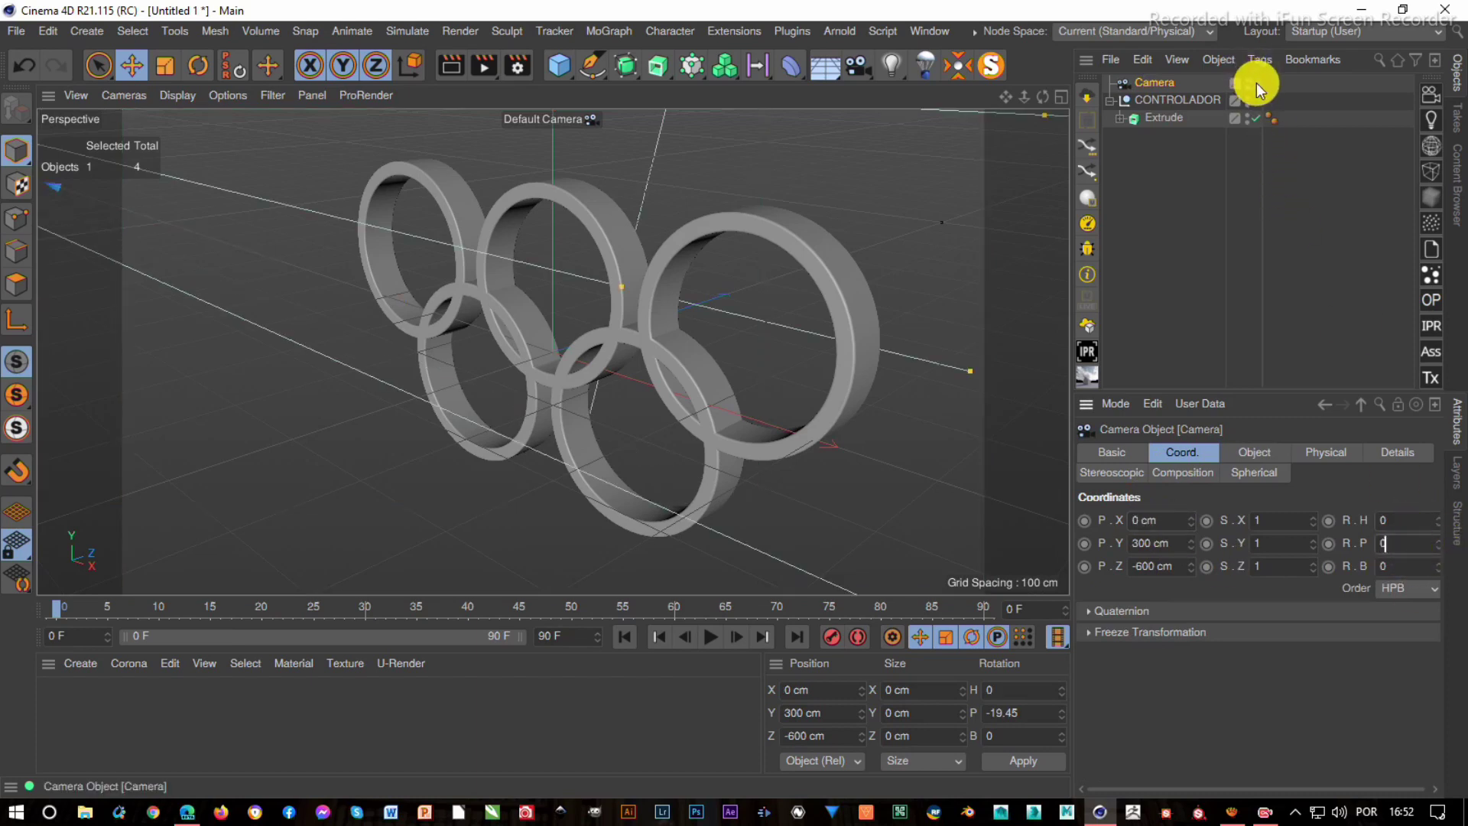
pyautogui.click(1256, 82)
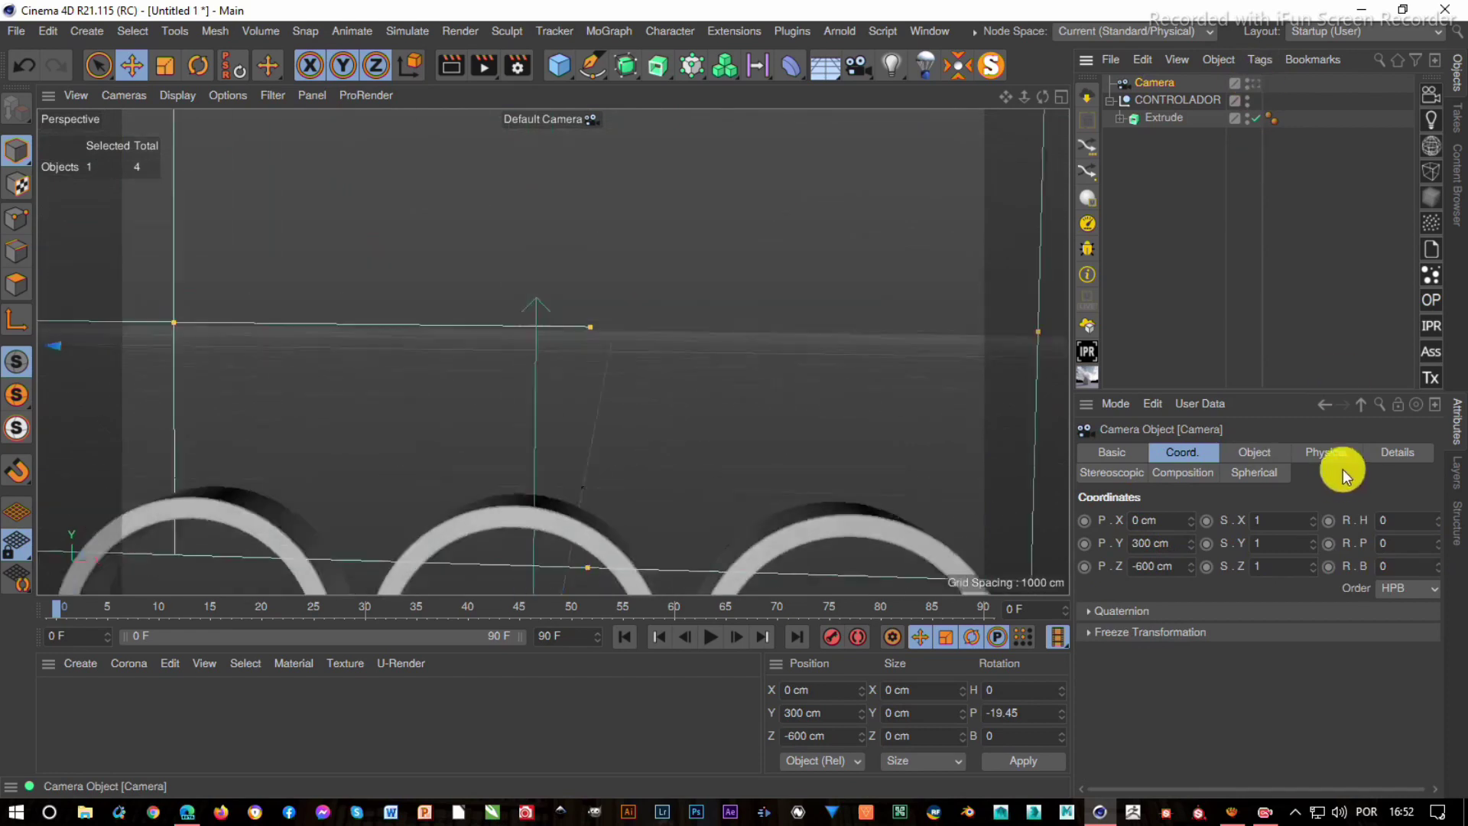
# - Set the camera's Y position to 0 and Z to -750 cm, then collapse CONTROLADOR
pyautogui.click(1154, 543)
pyautogui.write('0')
pyautogui.press('Return')
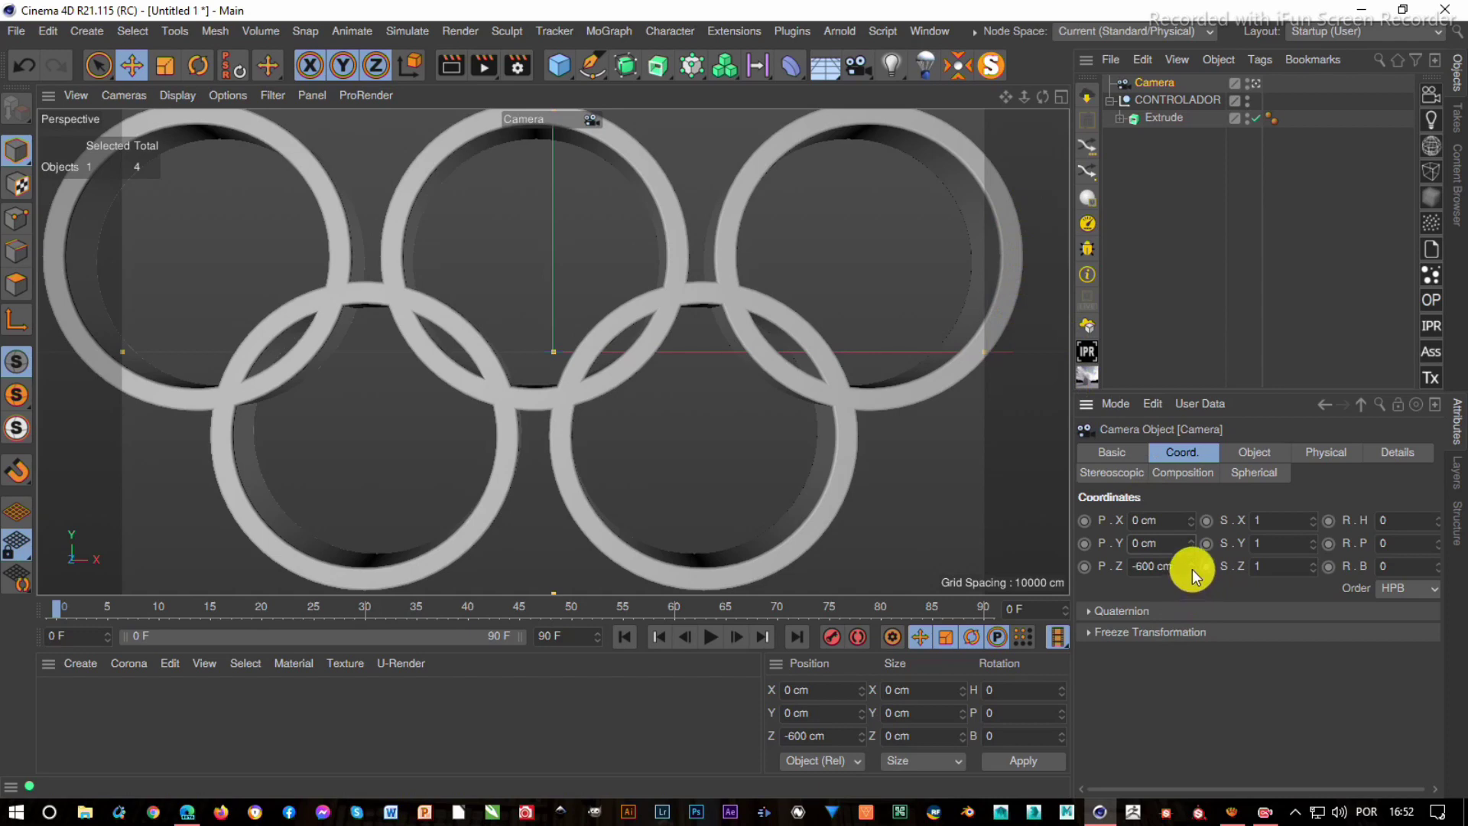
pyautogui.moveTo(1192, 569)
pyautogui.mouseDown()
pyautogui.moveTo(1125, 569)
pyautogui.moveTo(1173, 563)
pyautogui.mouseUp()
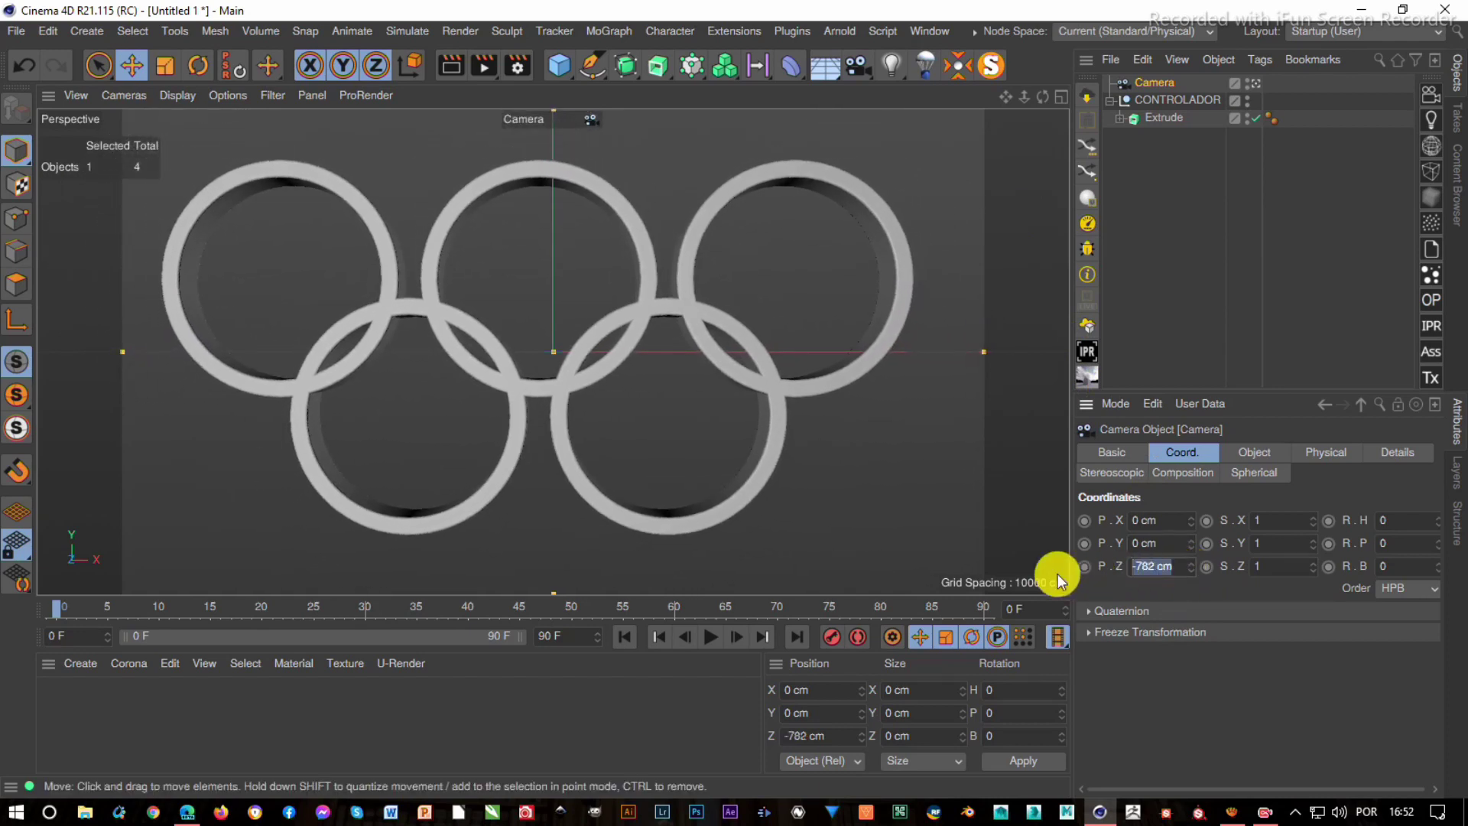
pyautogui.write('-750')
pyautogui.press('Return')
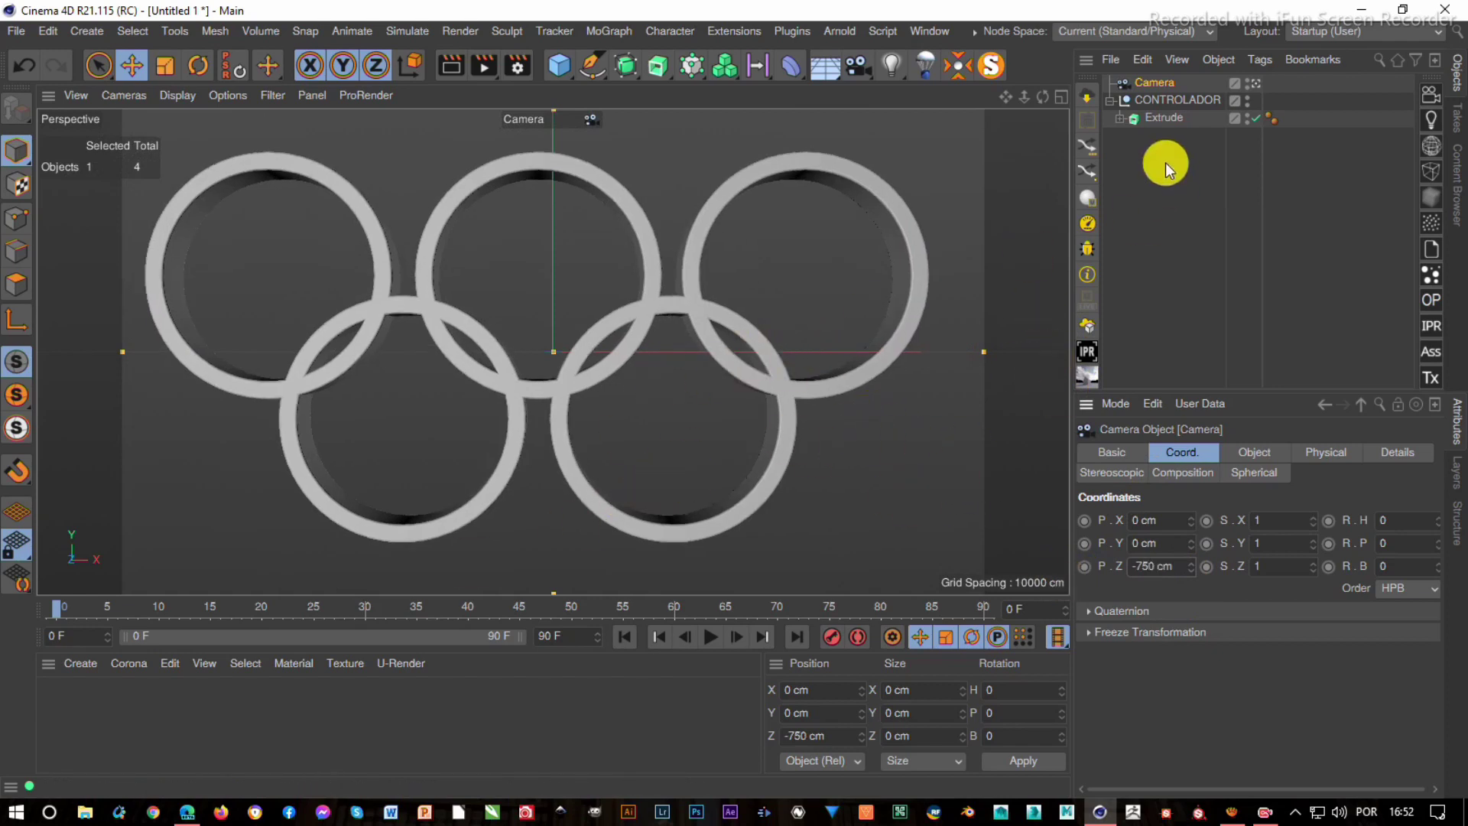
pyautogui.click(1111, 101)
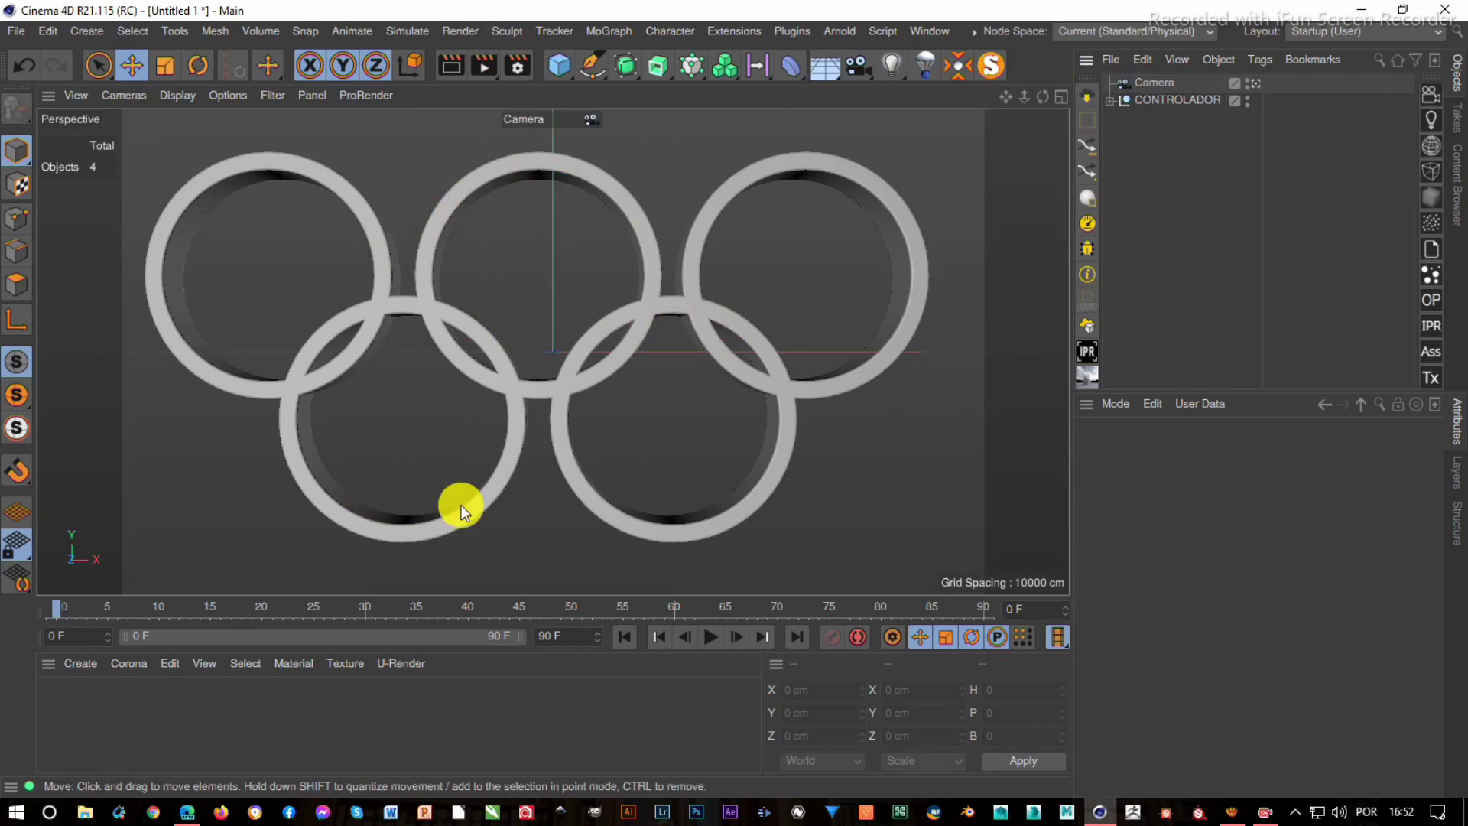
# - In Render Settings Output, set the size to 1920 x 1080 and the frame rate to 23.976
pyautogui.click(518, 67)
pyautogui.click(577, 159)
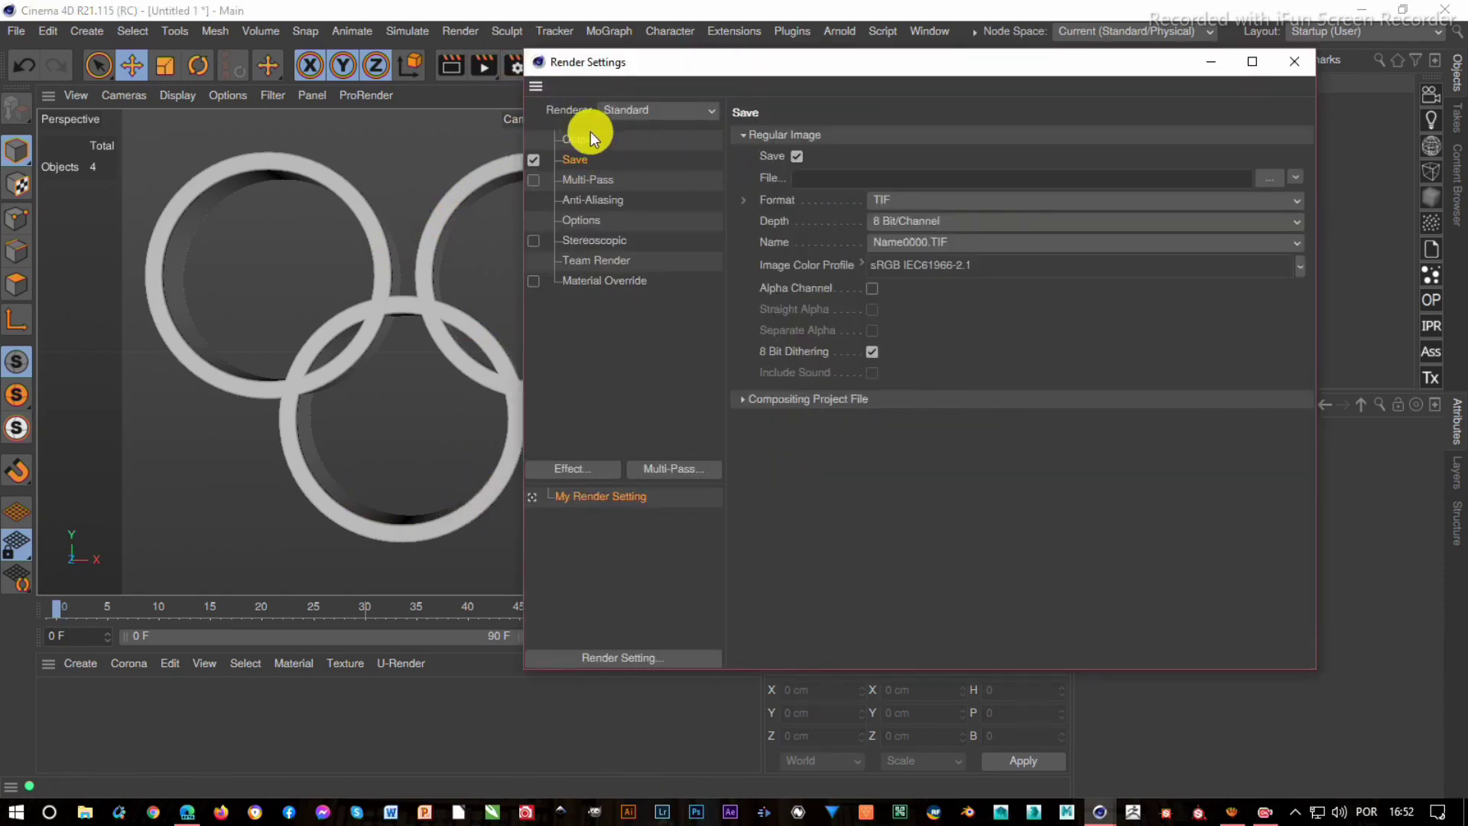
pyautogui.click(589, 139)
pyautogui.doubleClick(864, 160)
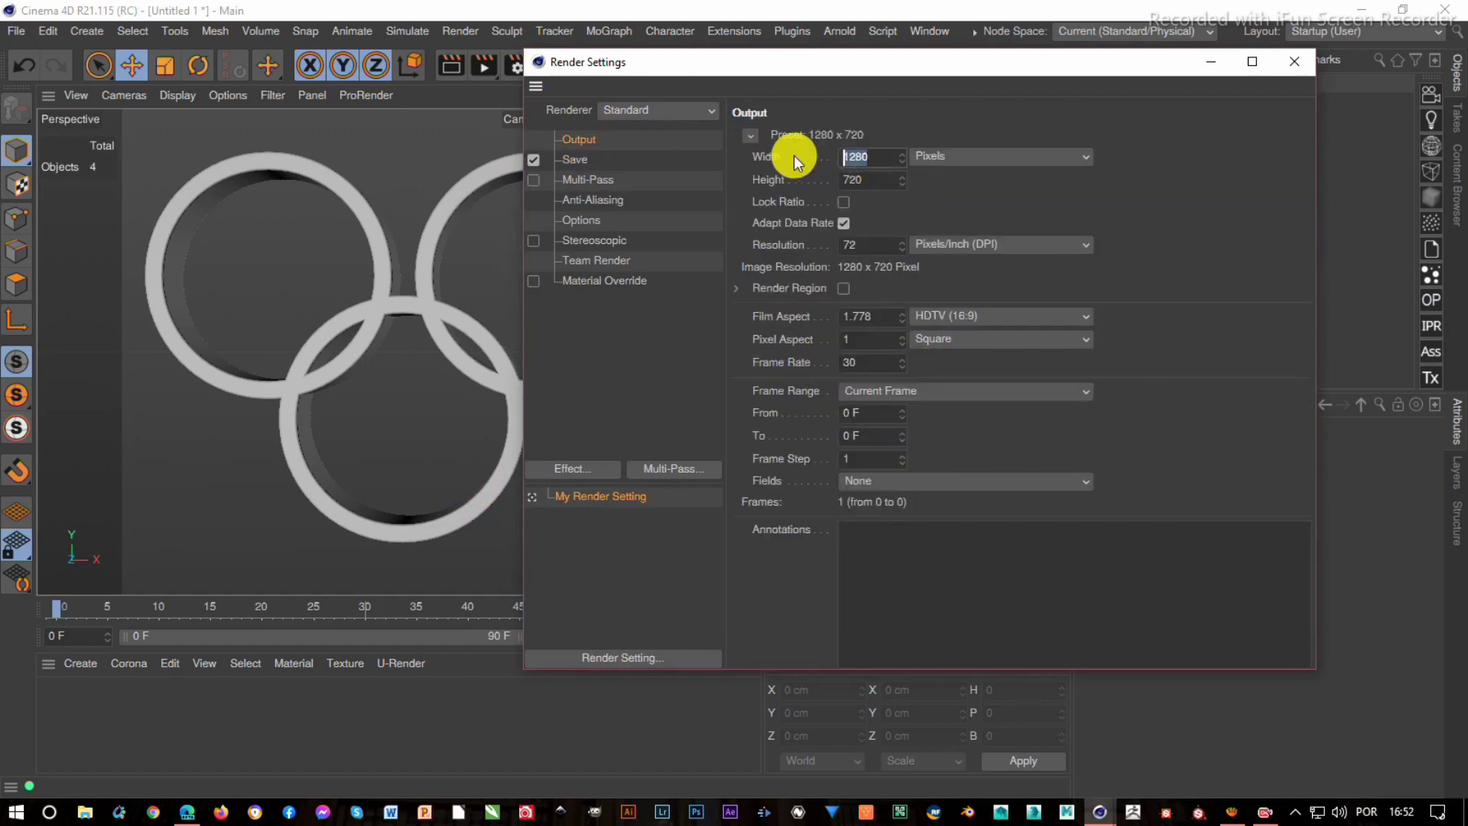
pyautogui.write('1920')
pyautogui.press('Tab')
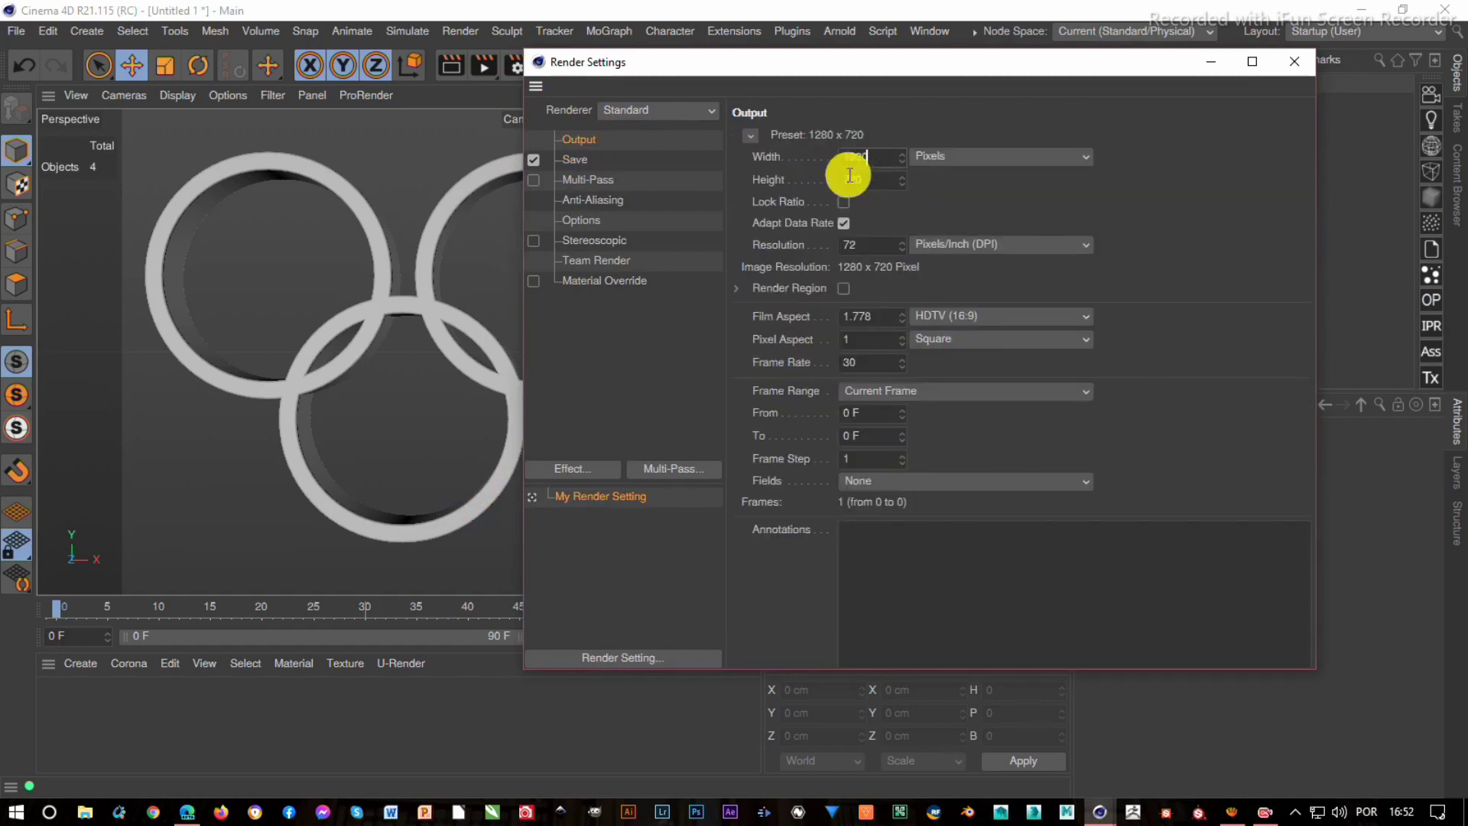
pyautogui.write('080')
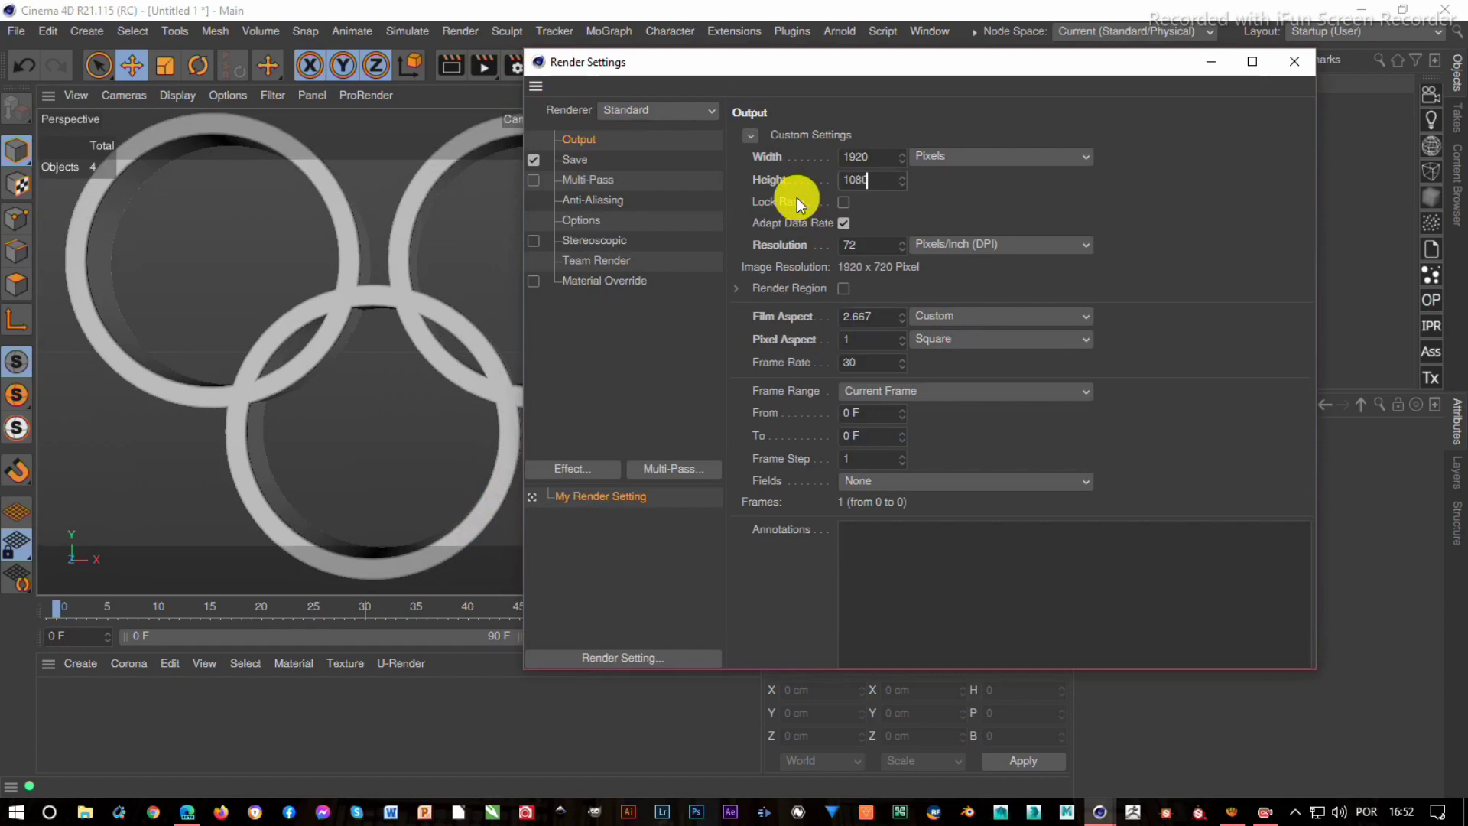
pyautogui.press('Return')
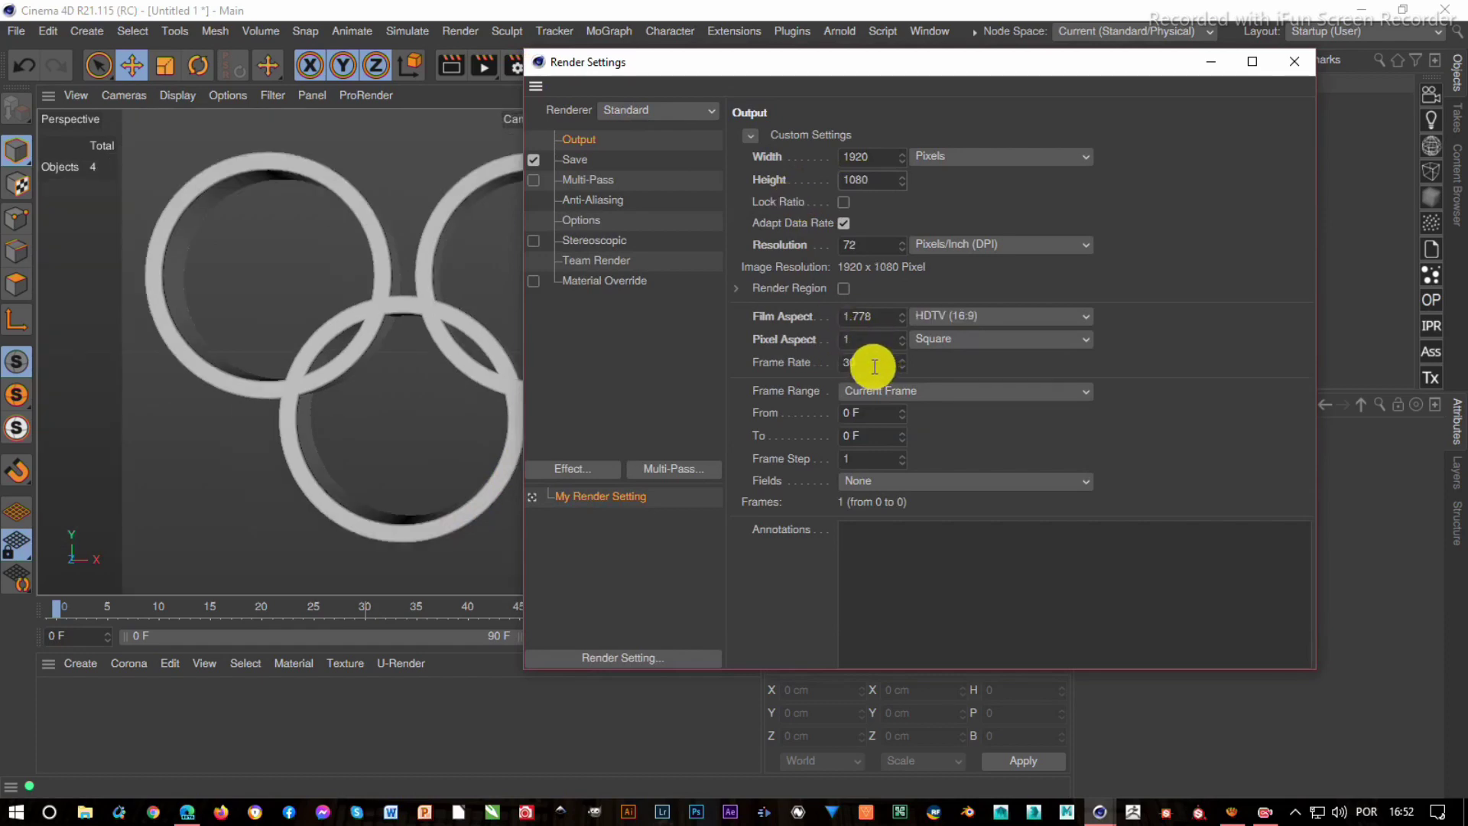
pyautogui.doubleClick(873, 363)
pyautogui.write('23')
pyautogui.write('.976')
pyautogui.press('Return')
pyautogui.moveTo(828, 58)
pyautogui.mouseDown()
pyautogui.moveTo(719, 78)
pyautogui.moveTo(765, 50)
pyautogui.mouseUp()
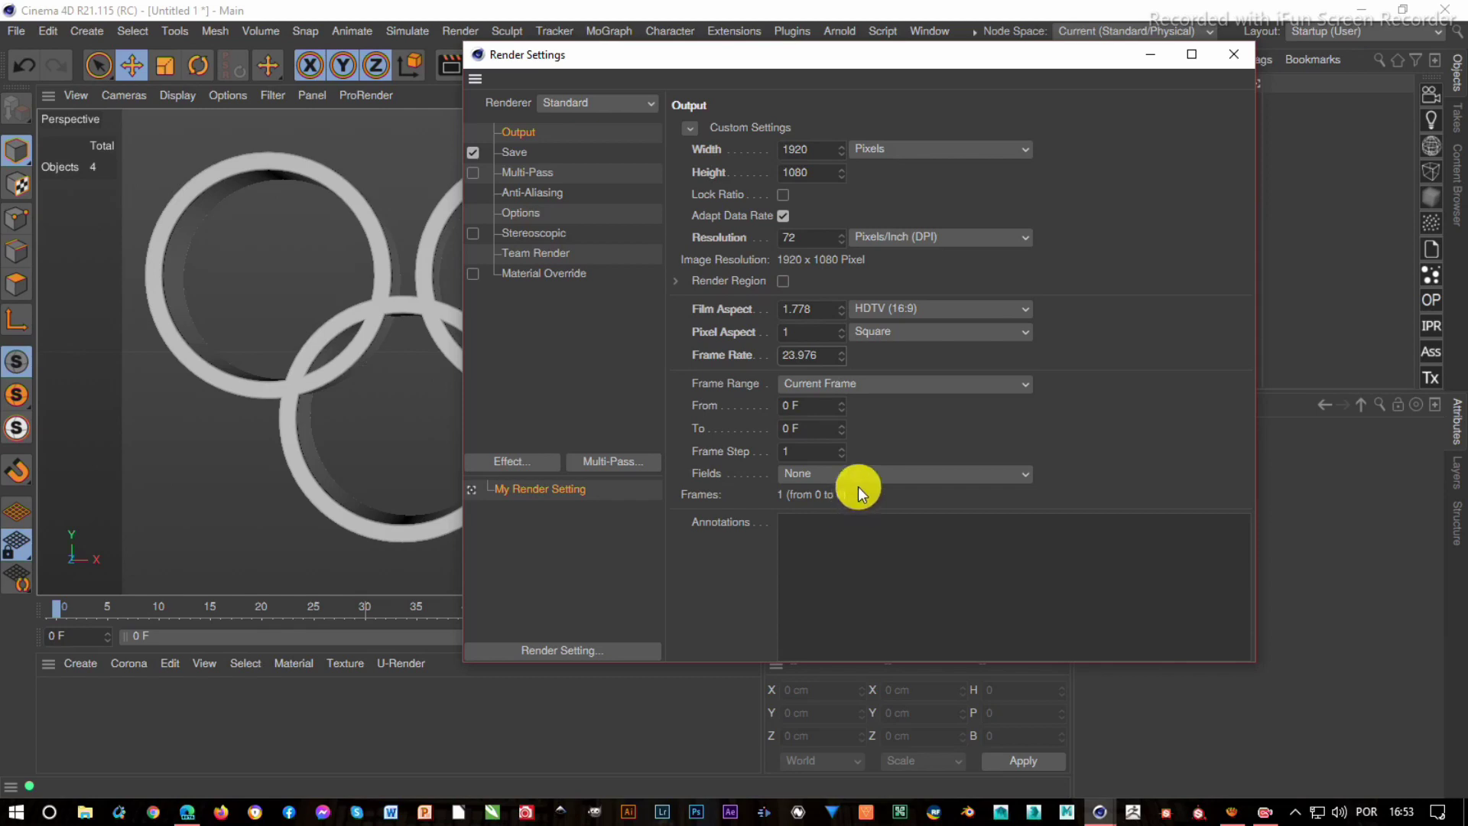
# - Switch the renderer to U-RENDER with FXAA anti-aliasing
pyautogui.click(557, 102)
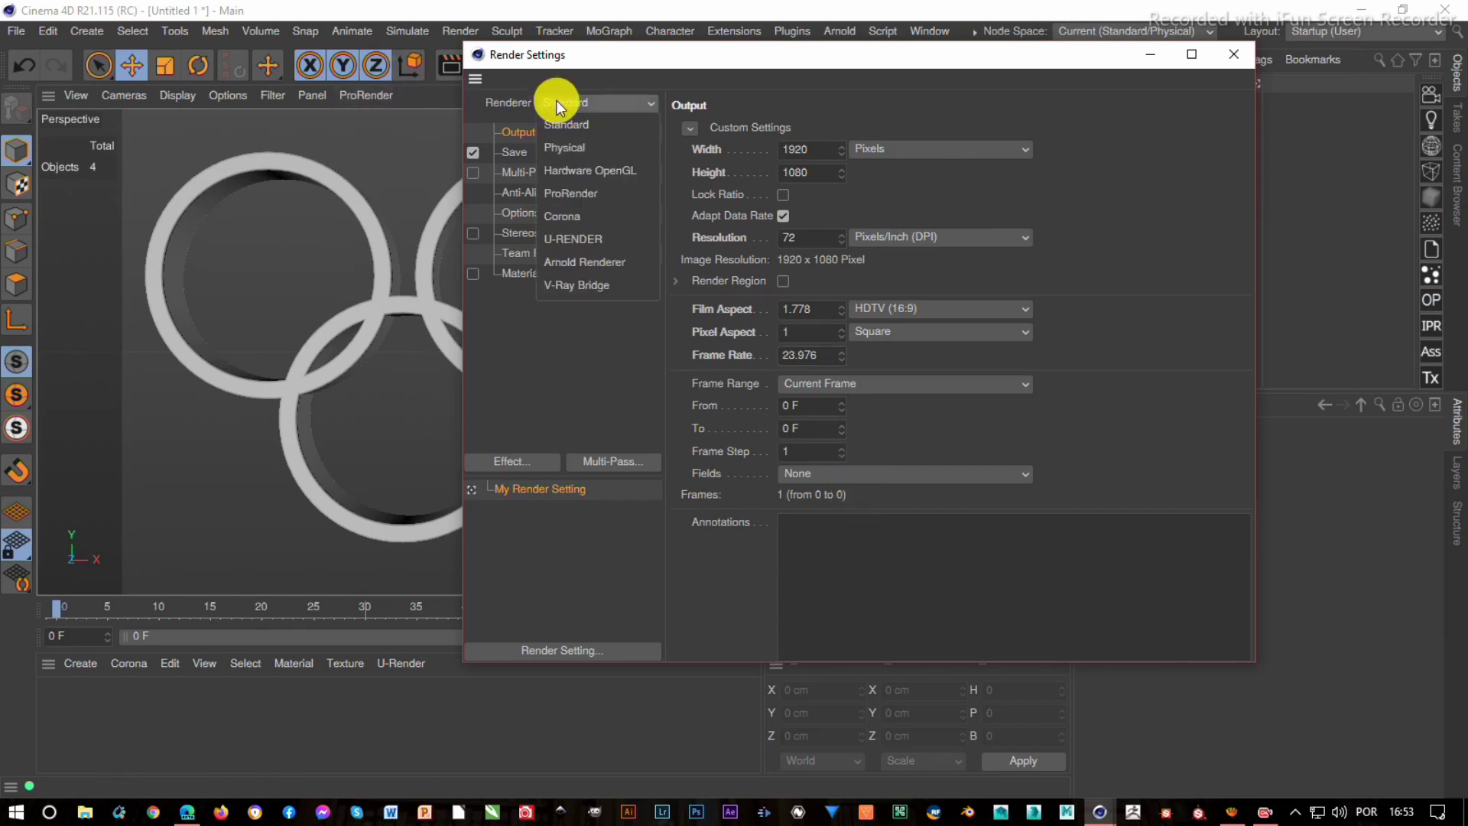
pyautogui.click(560, 240)
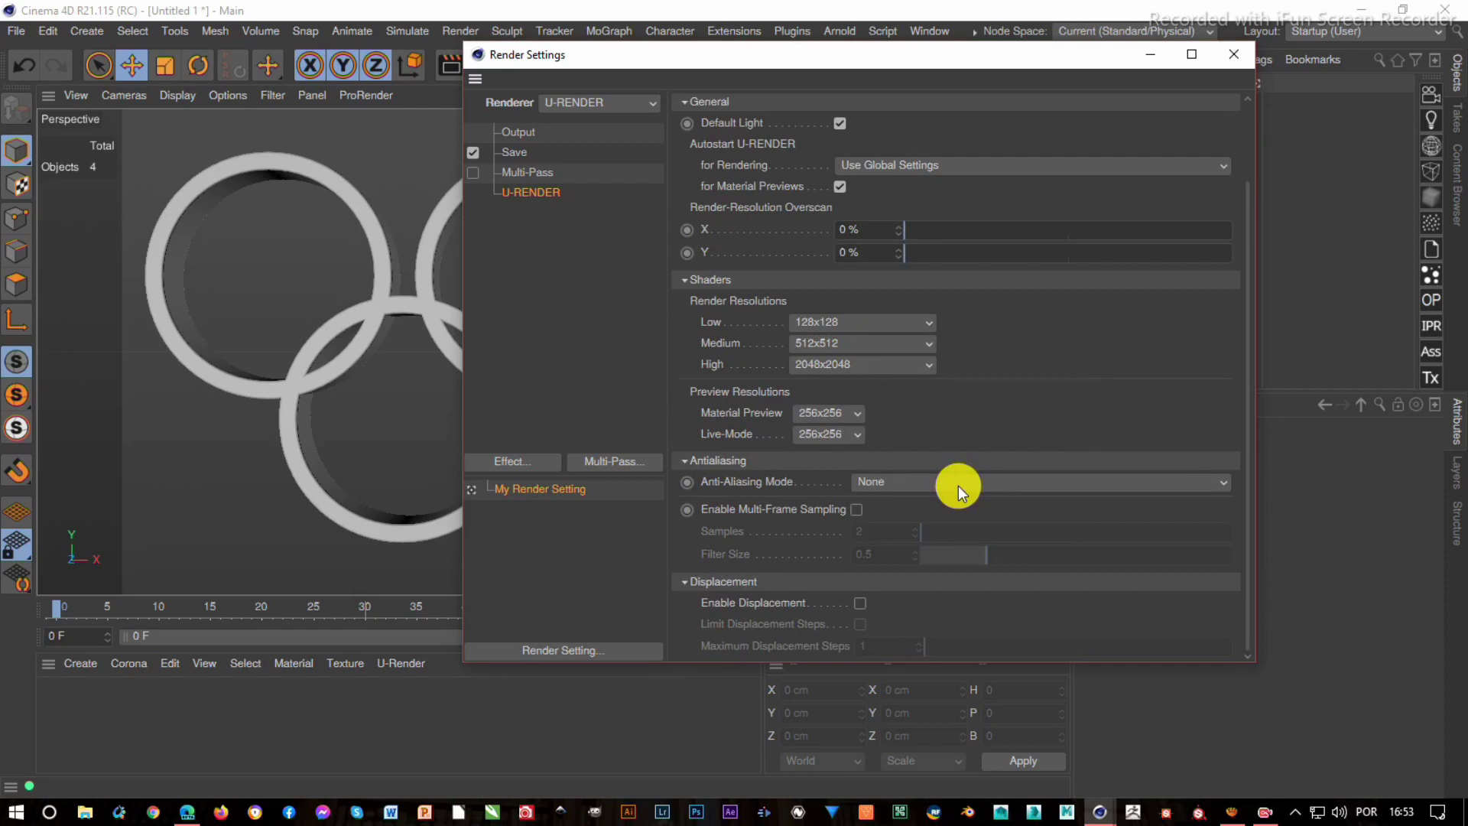
pyautogui.click(982, 476)
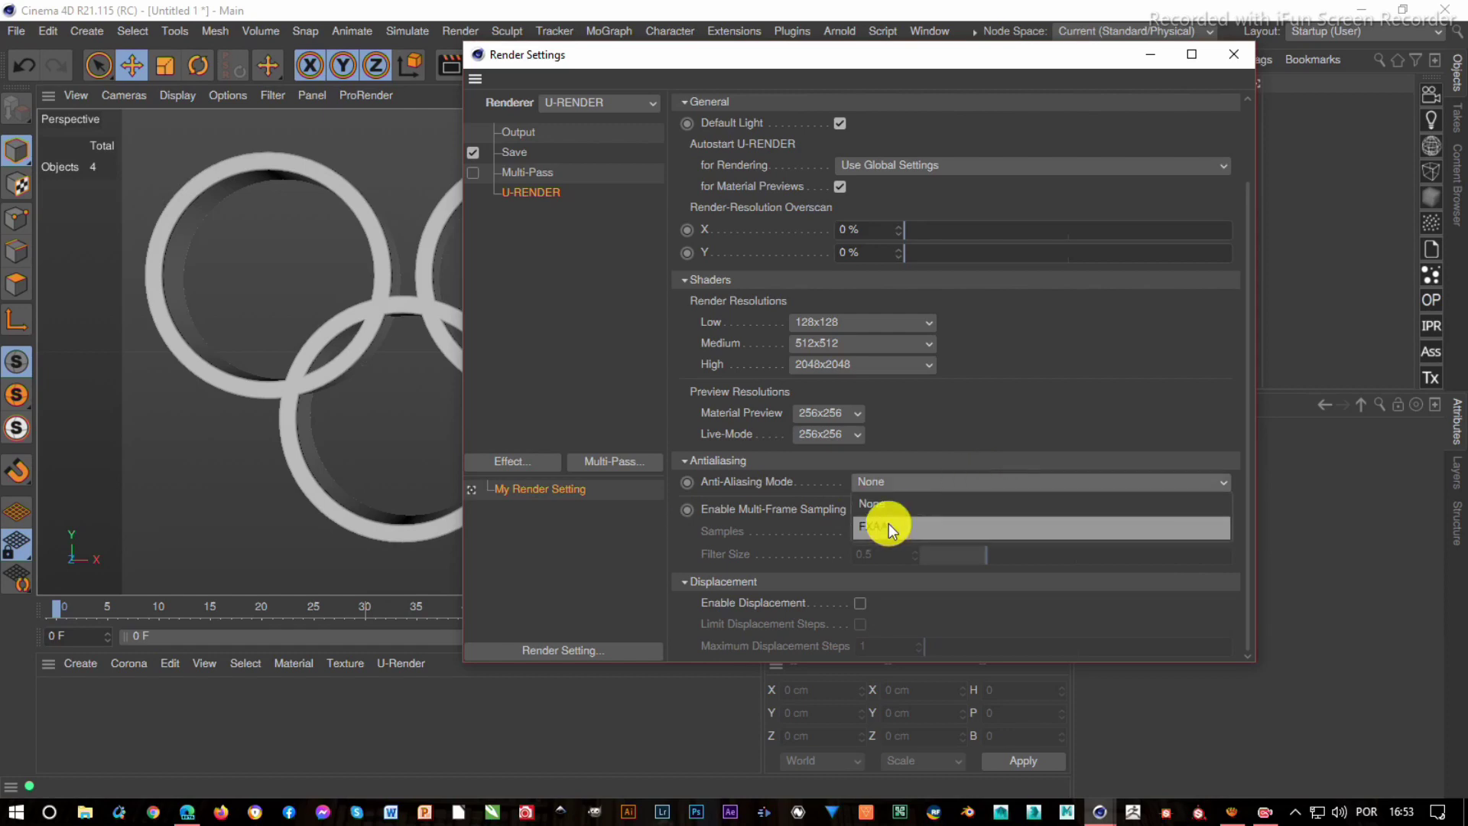
pyautogui.click(889, 523)
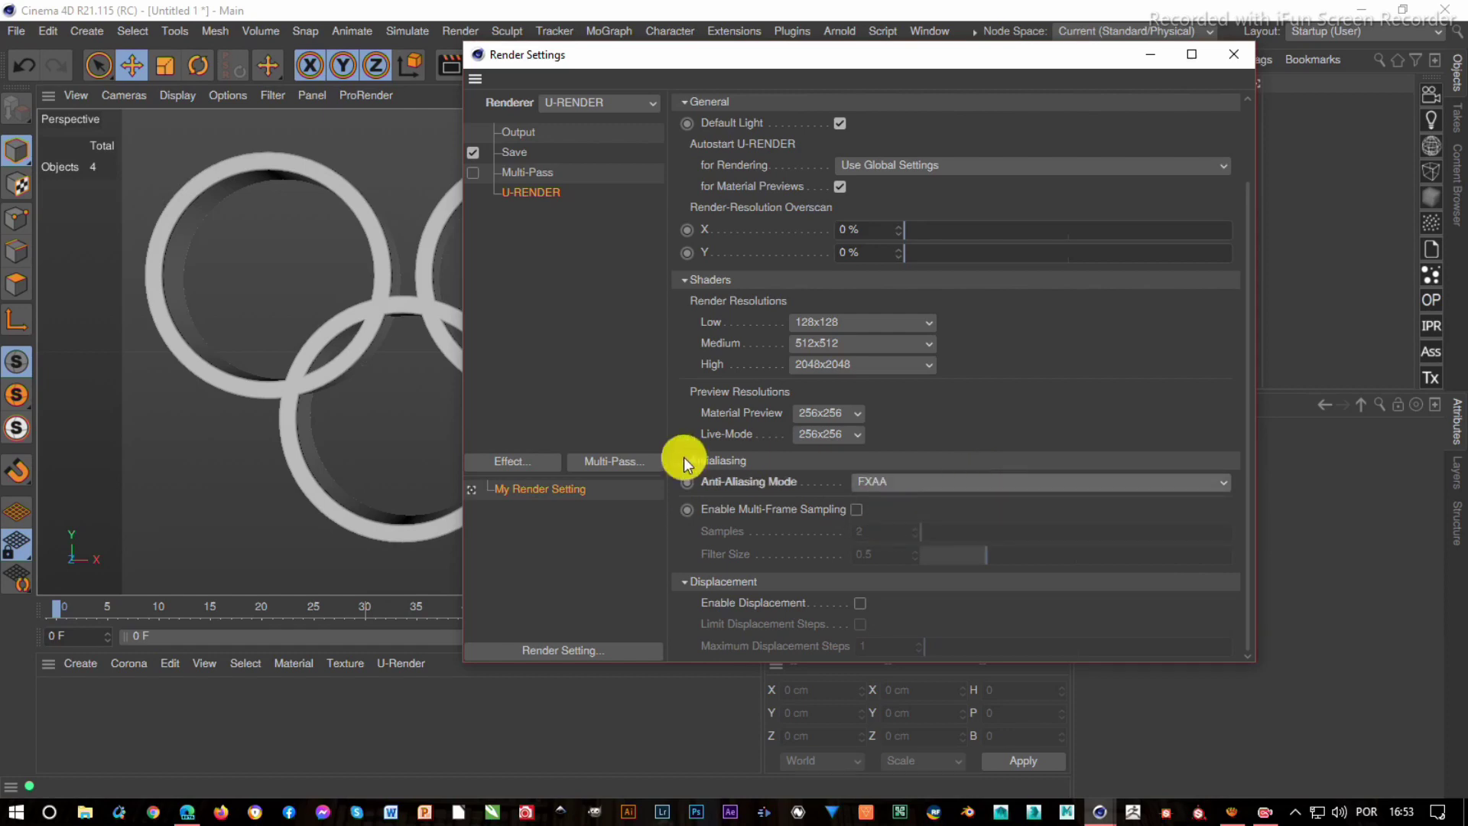
# - Enable multi-frame sampling at 32 samples, leaving filter size at 0.5
pyautogui.click(860, 509)
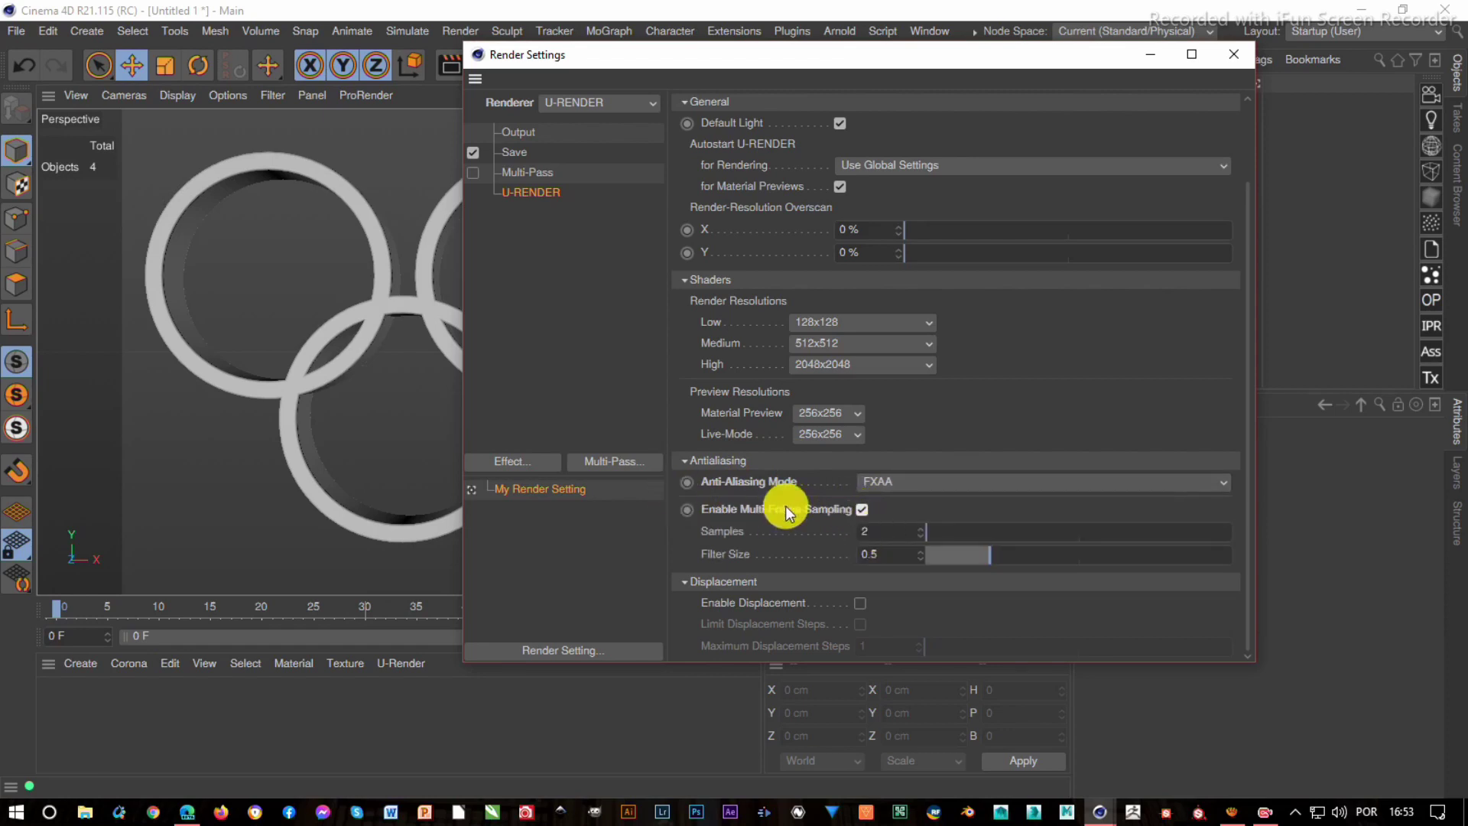
pyautogui.write('32')
pyautogui.press('Return')
pyautogui.doubleClick(888, 556)
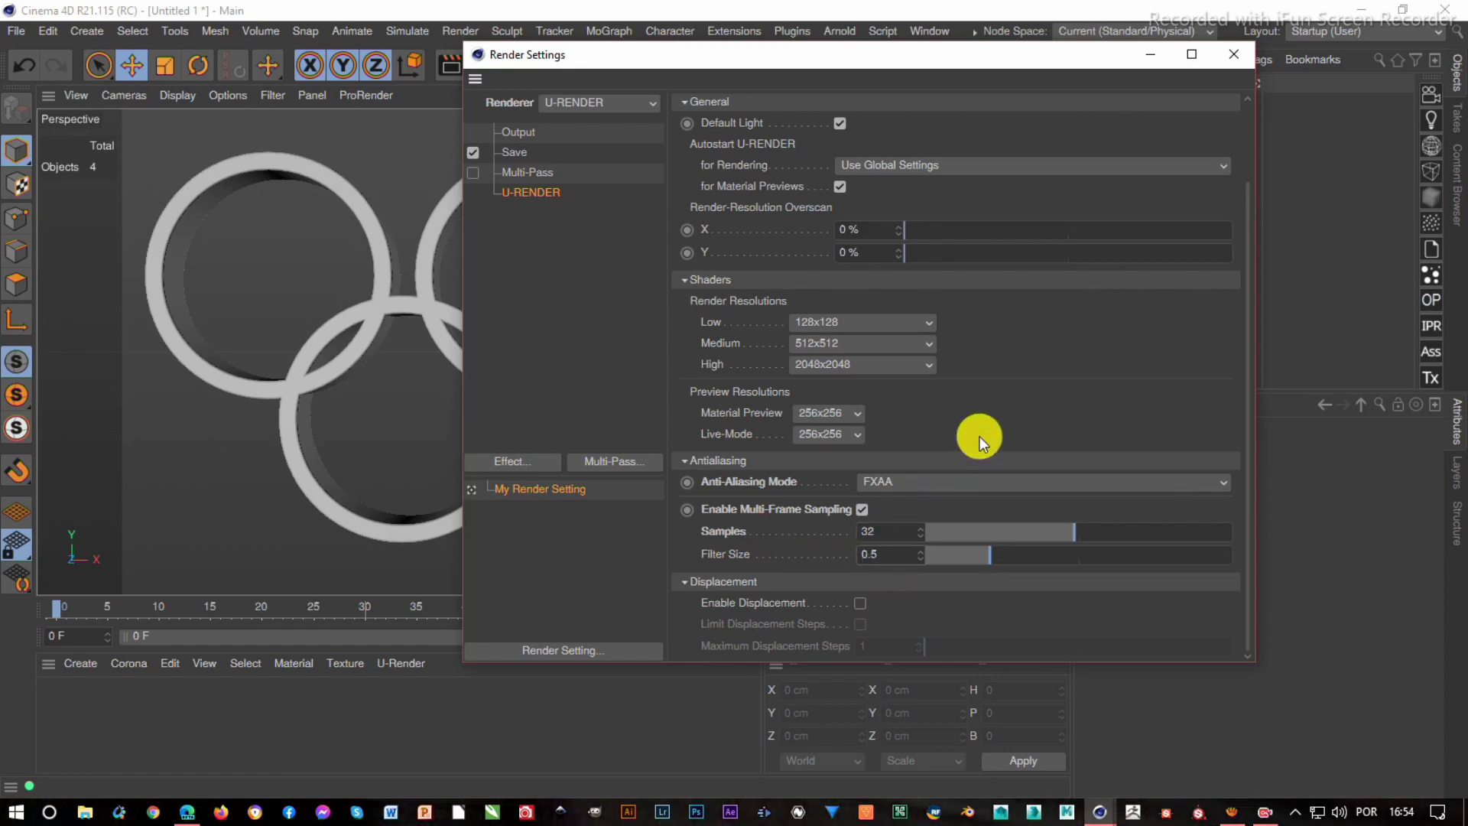
pyautogui.scroll(2, 979, 433)
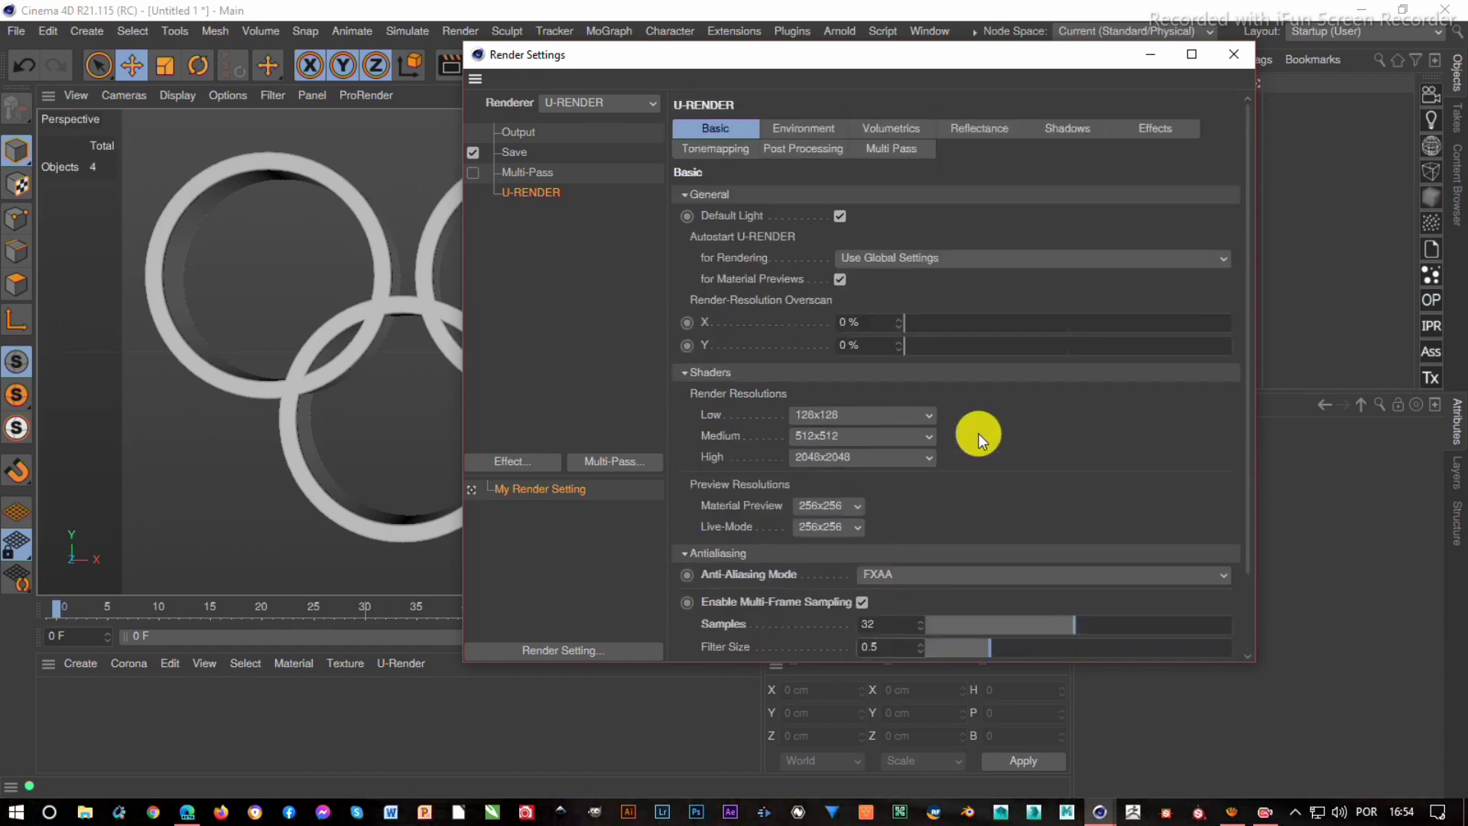
# - Load CLEAR HDRI.jpg as U-RENDER's Global Environment Map on the Environment tab
pyautogui.click(833, 128)
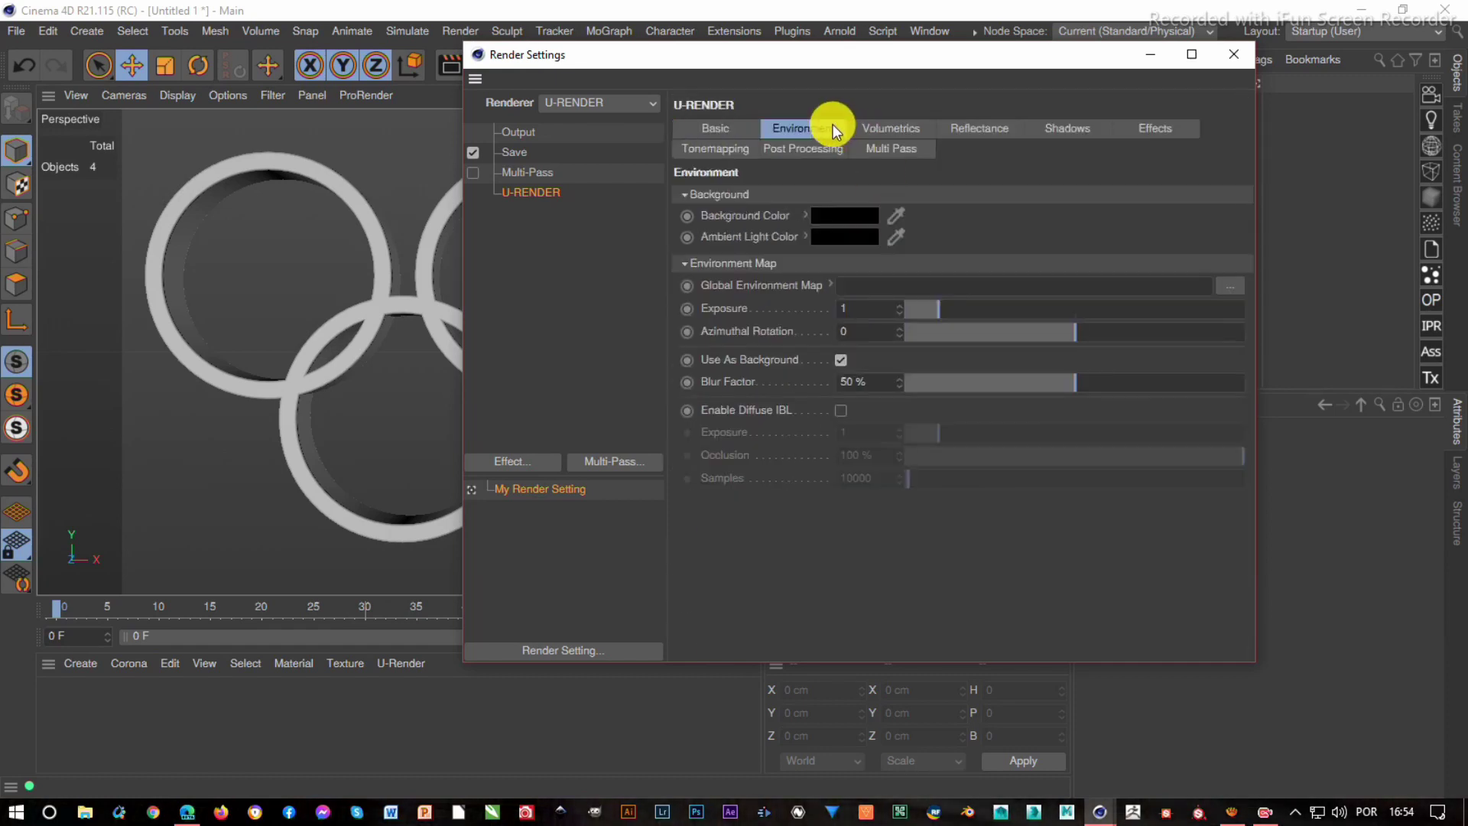
pyautogui.click(1231, 287)
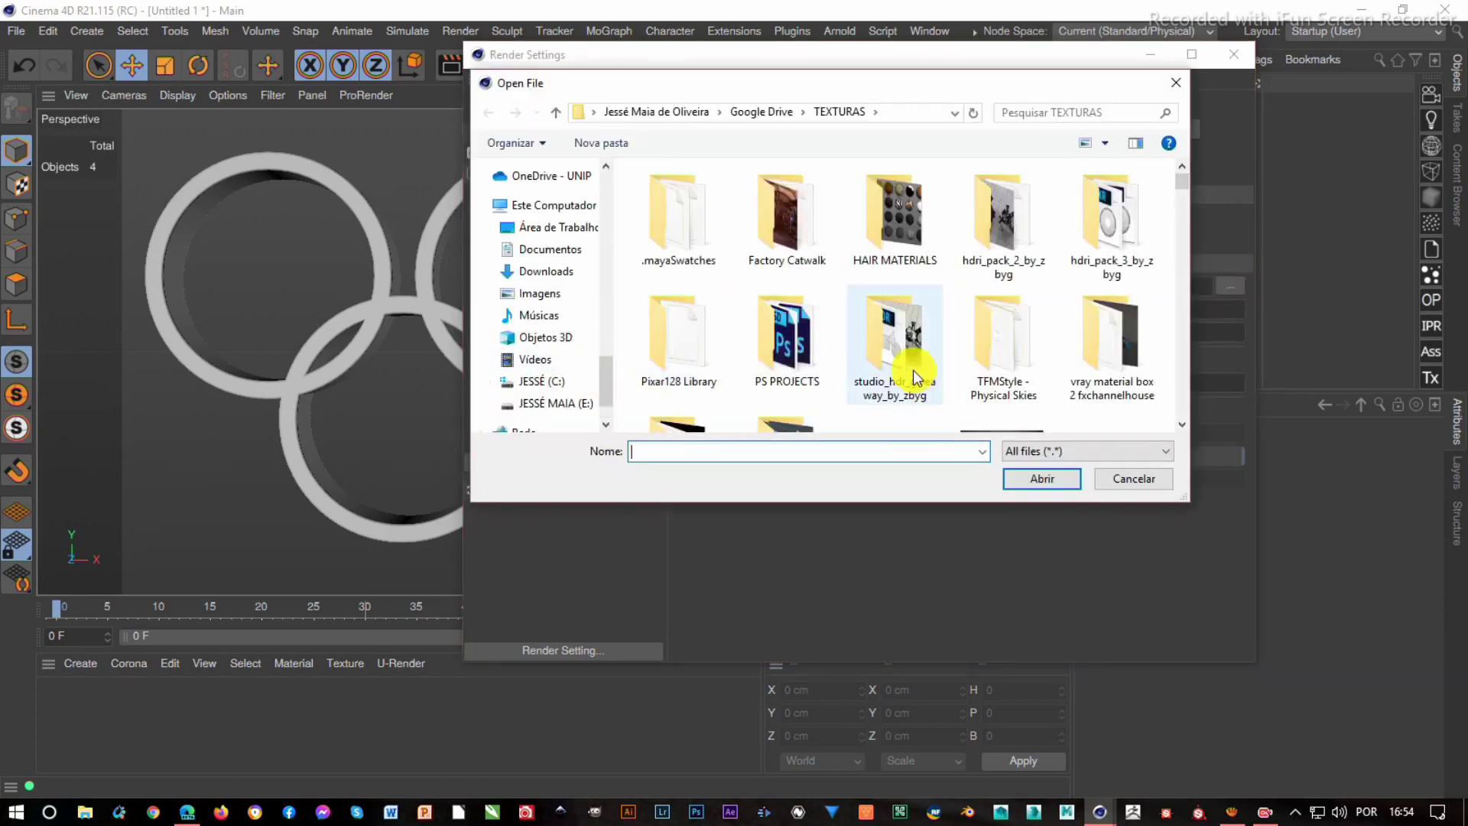
pyautogui.scroll(-3, 913, 370)
pyautogui.scroll(-1, 913, 370)
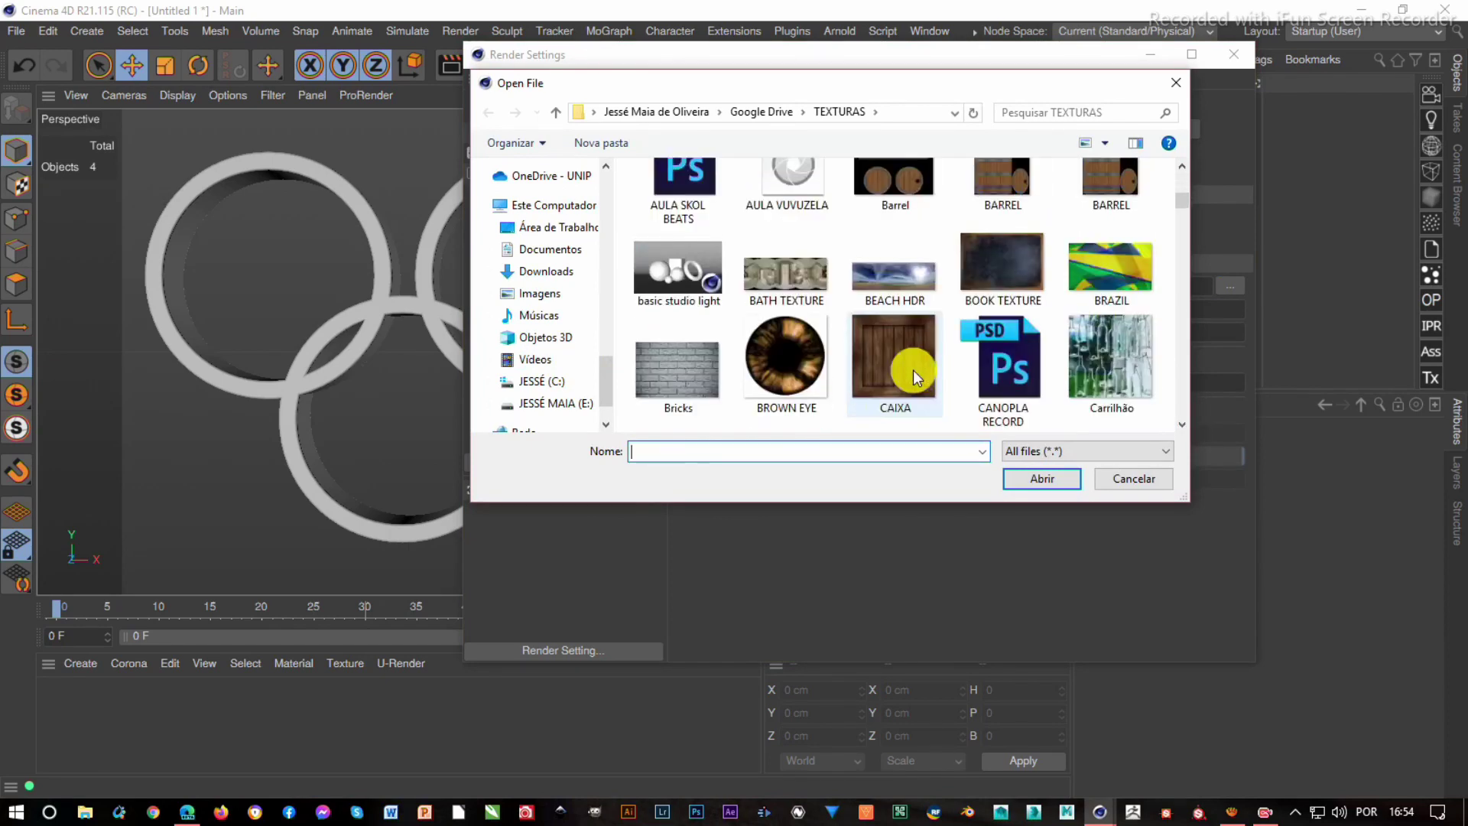
pyautogui.scroll(-1, 913, 370)
pyautogui.scroll(-2, 913, 370)
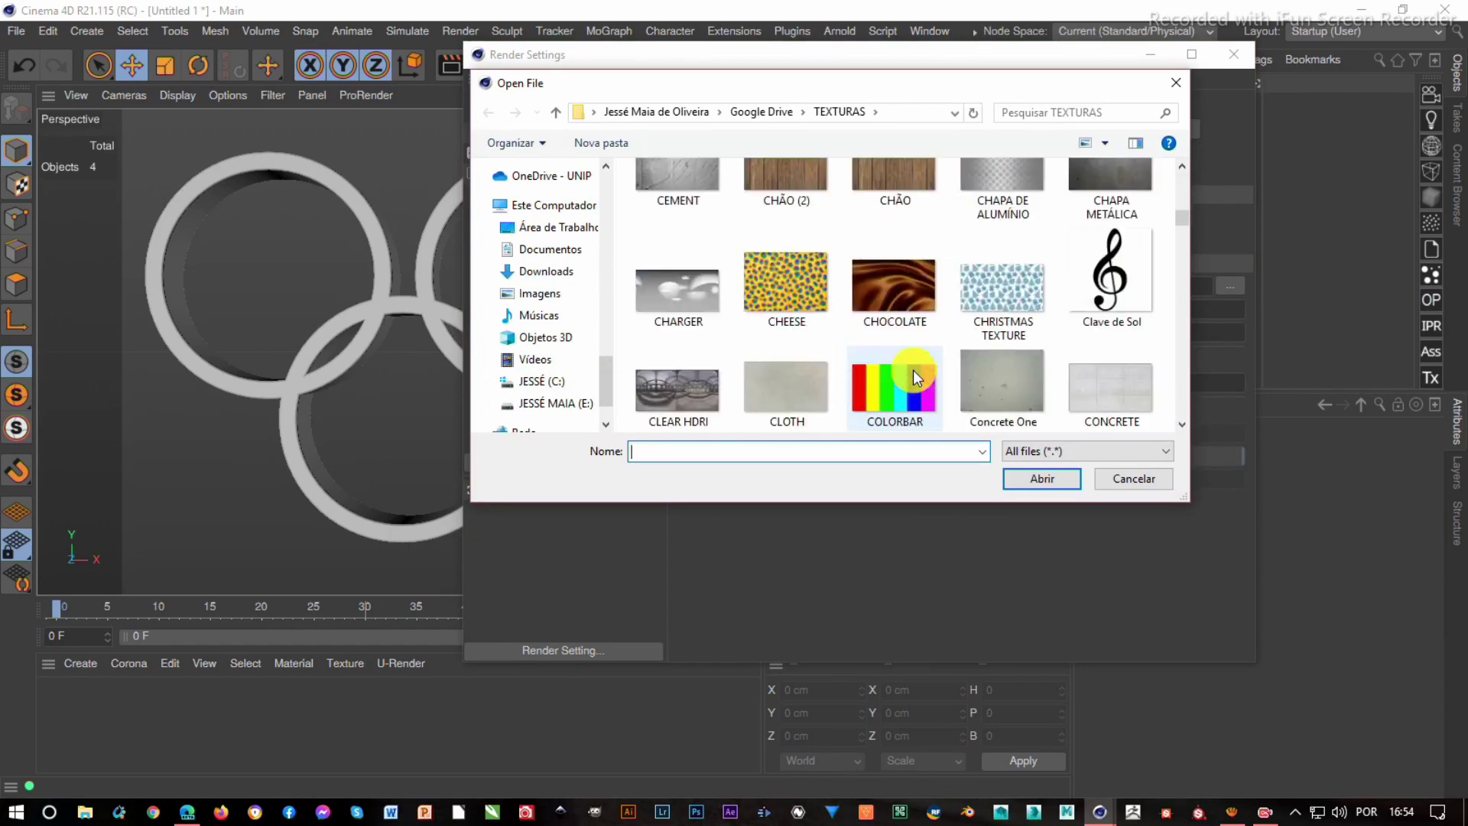
pyautogui.click(696, 389)
pyautogui.click(1038, 481)
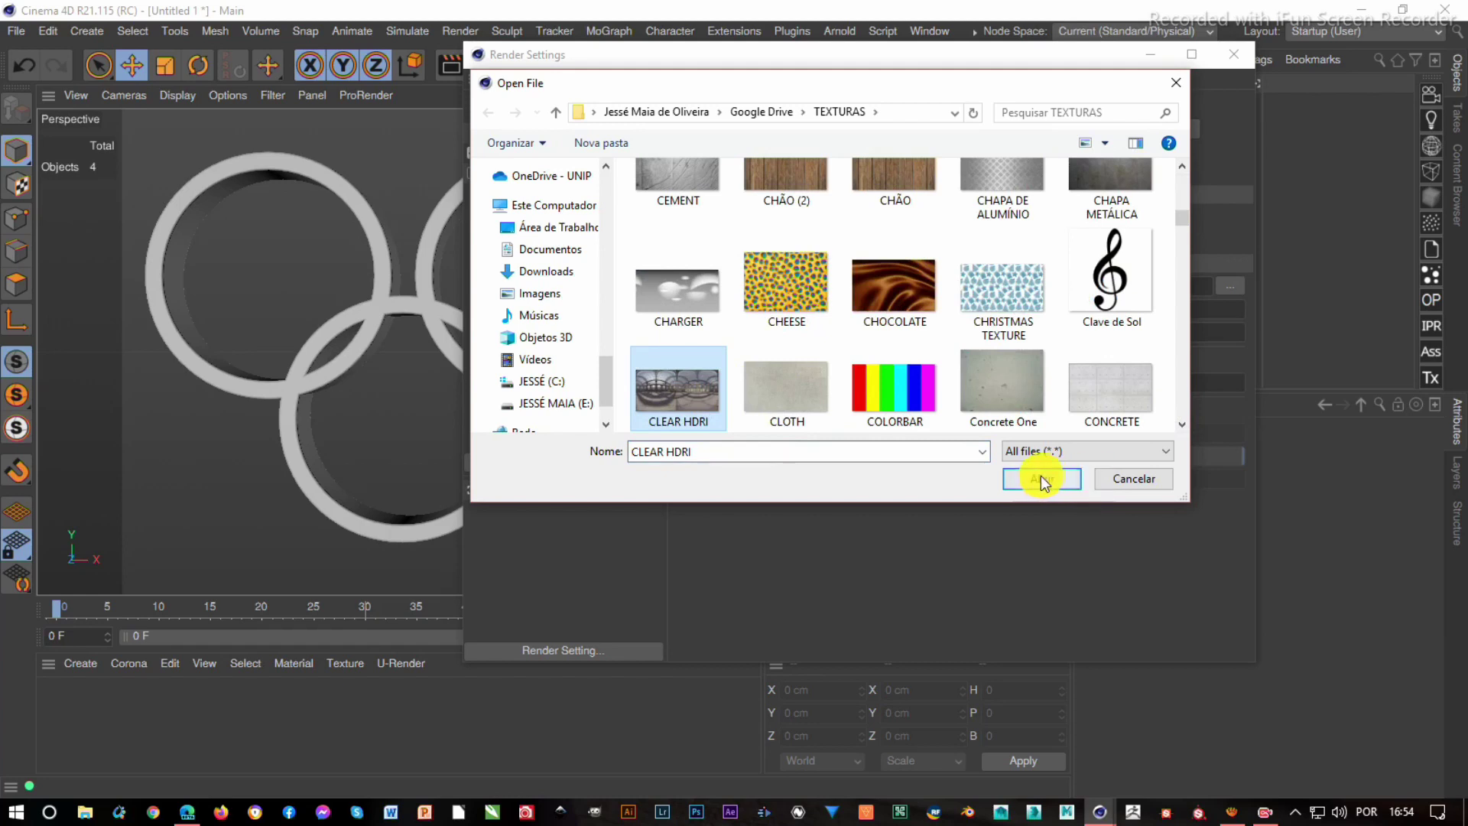
pyautogui.click(865, 489)
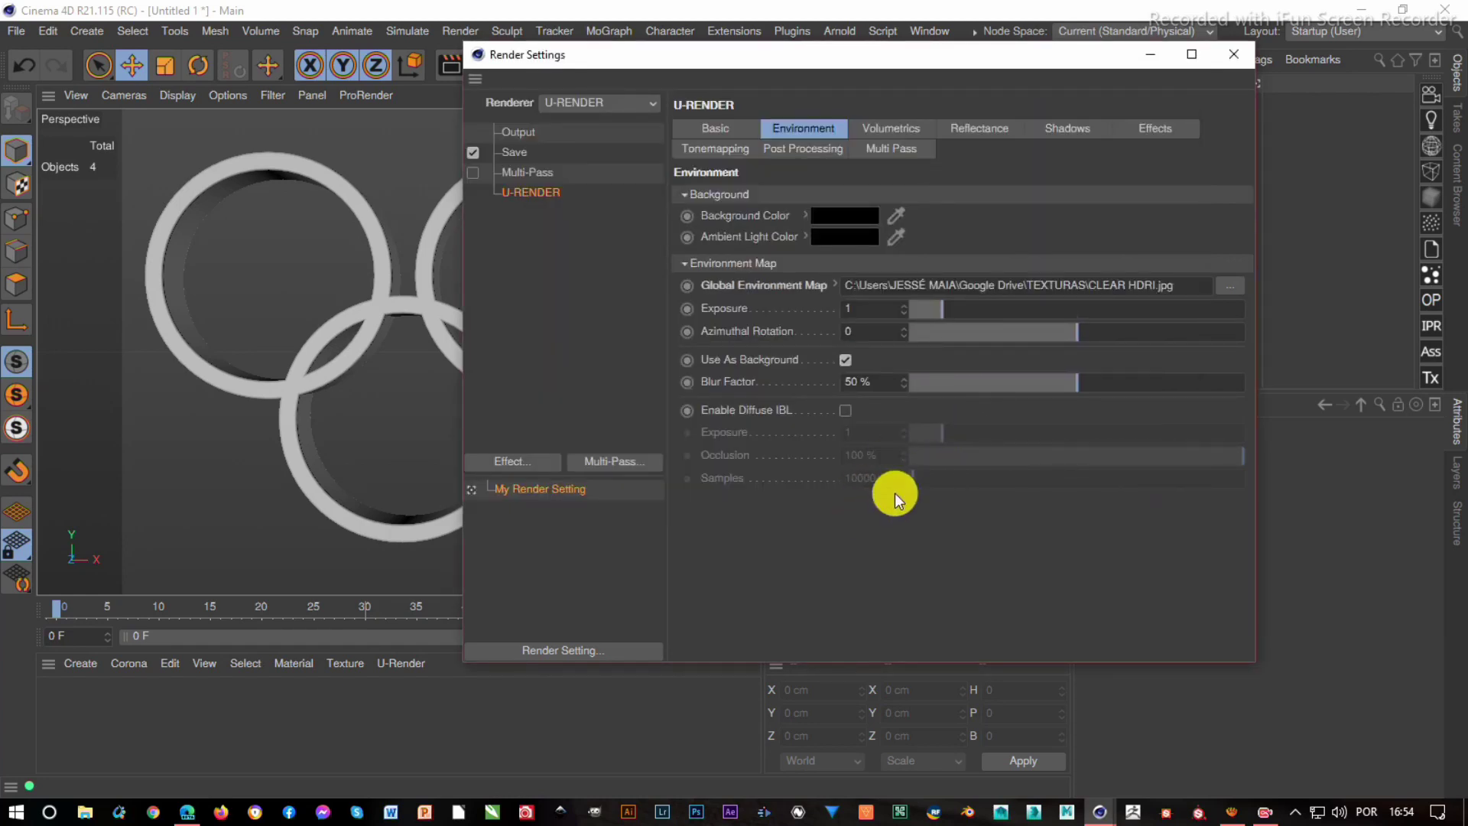
pyautogui.click(902, 127)
# - Turn on screen space ambient occlusion in U-RENDER's Effects settings
pyautogui.click(950, 130)
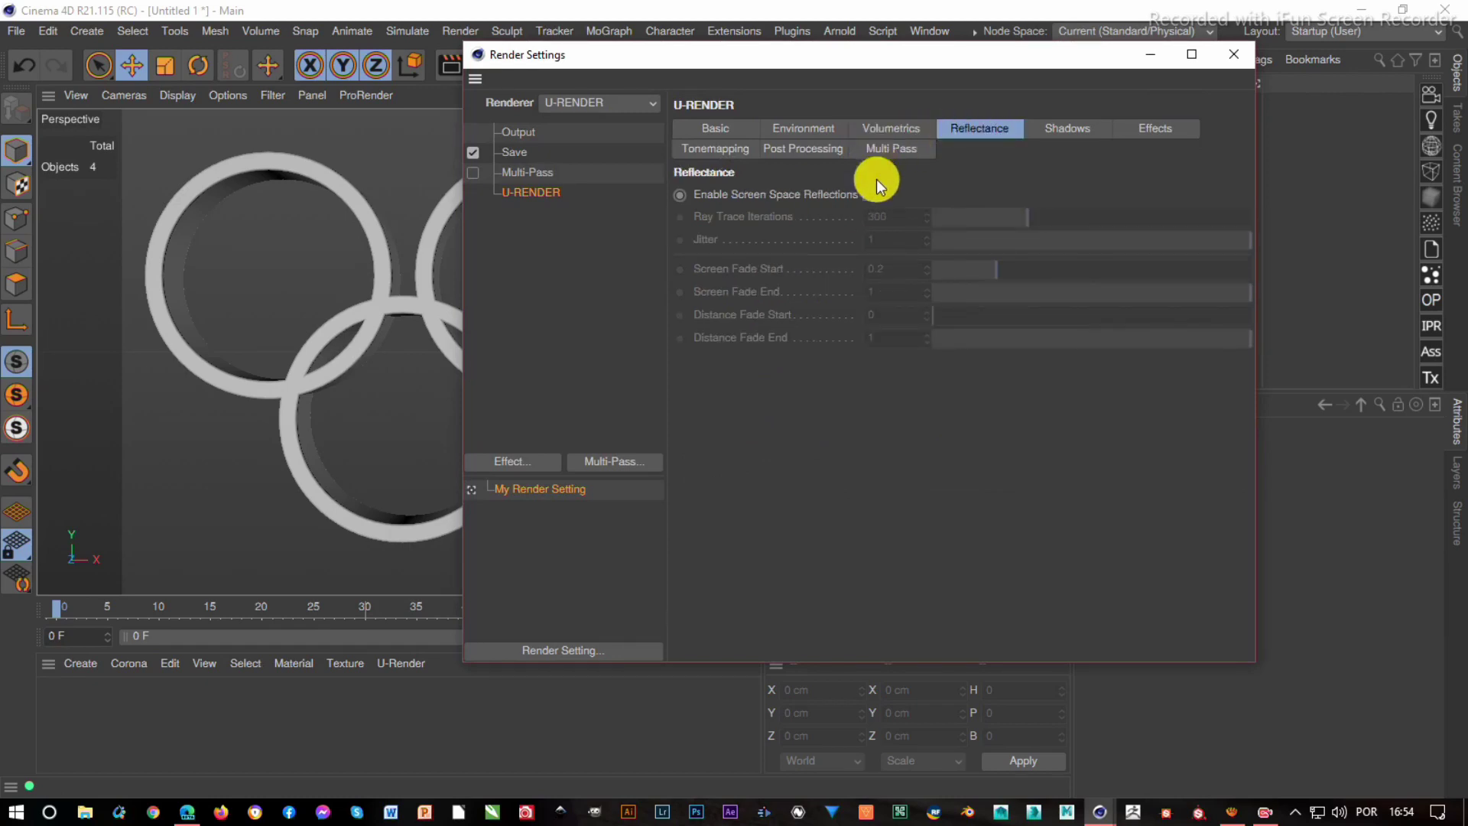
pyautogui.click(1054, 130)
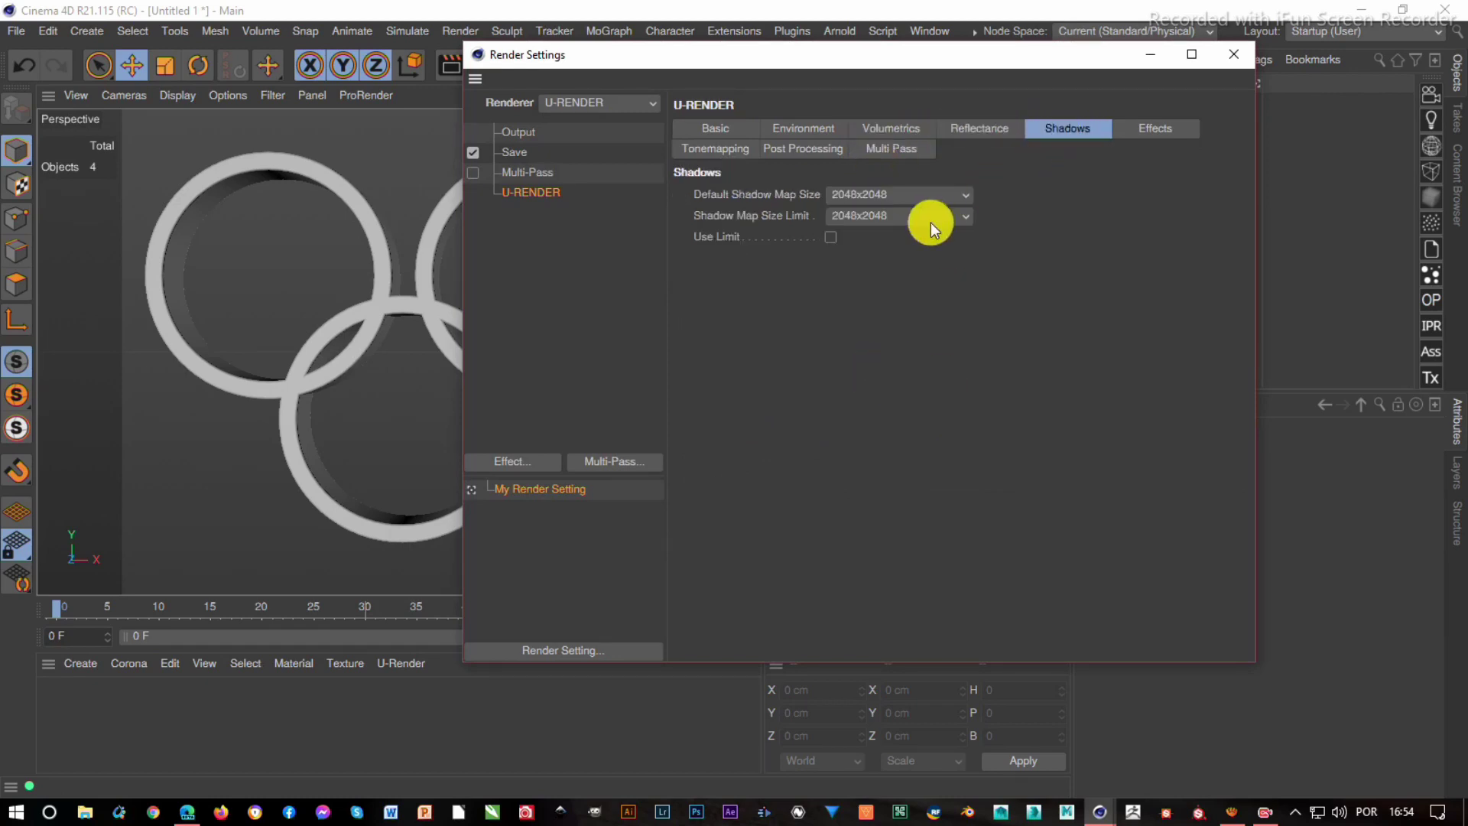
pyautogui.click(1140, 127)
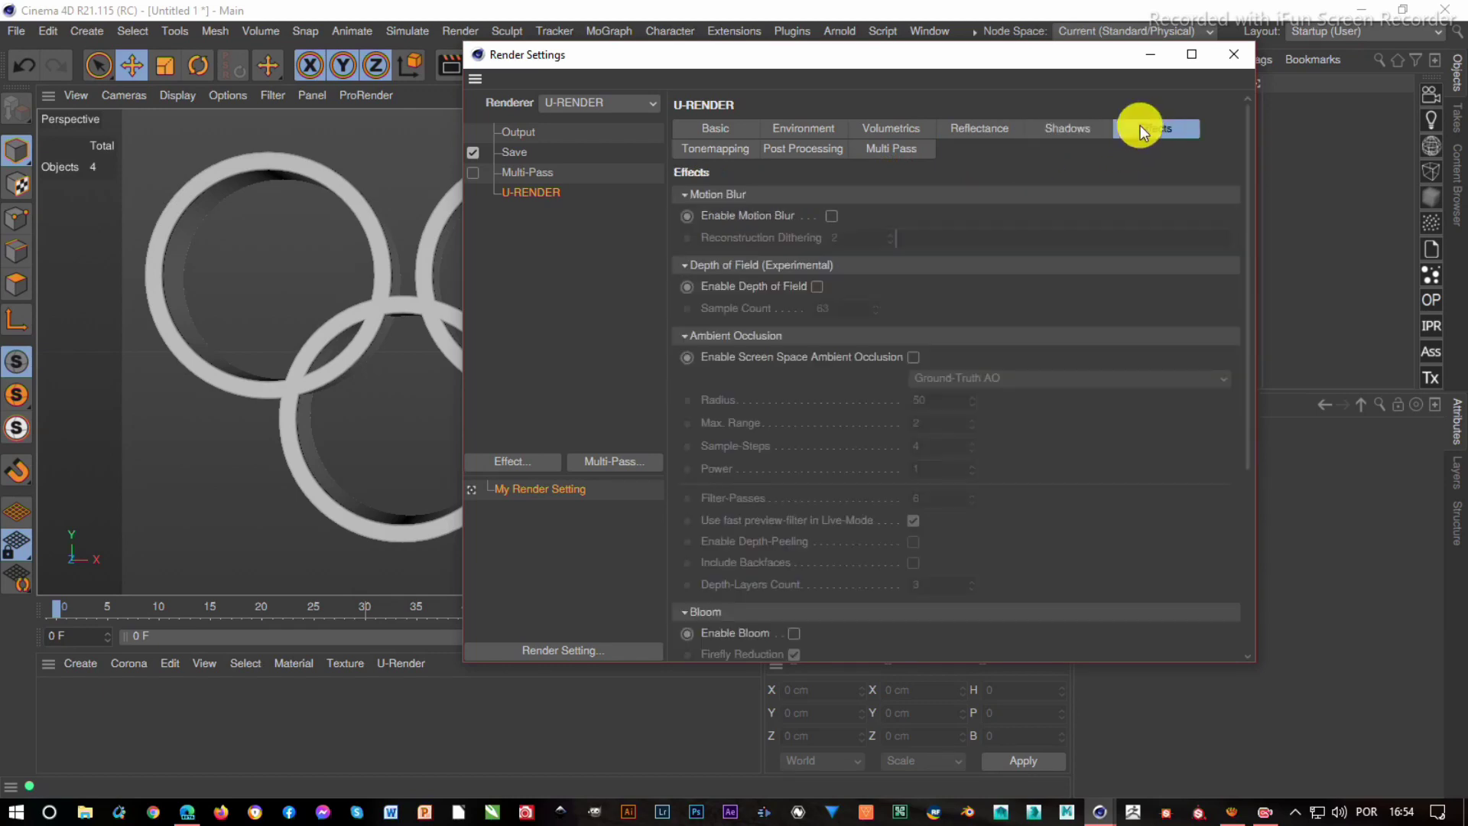
pyautogui.click(918, 357)
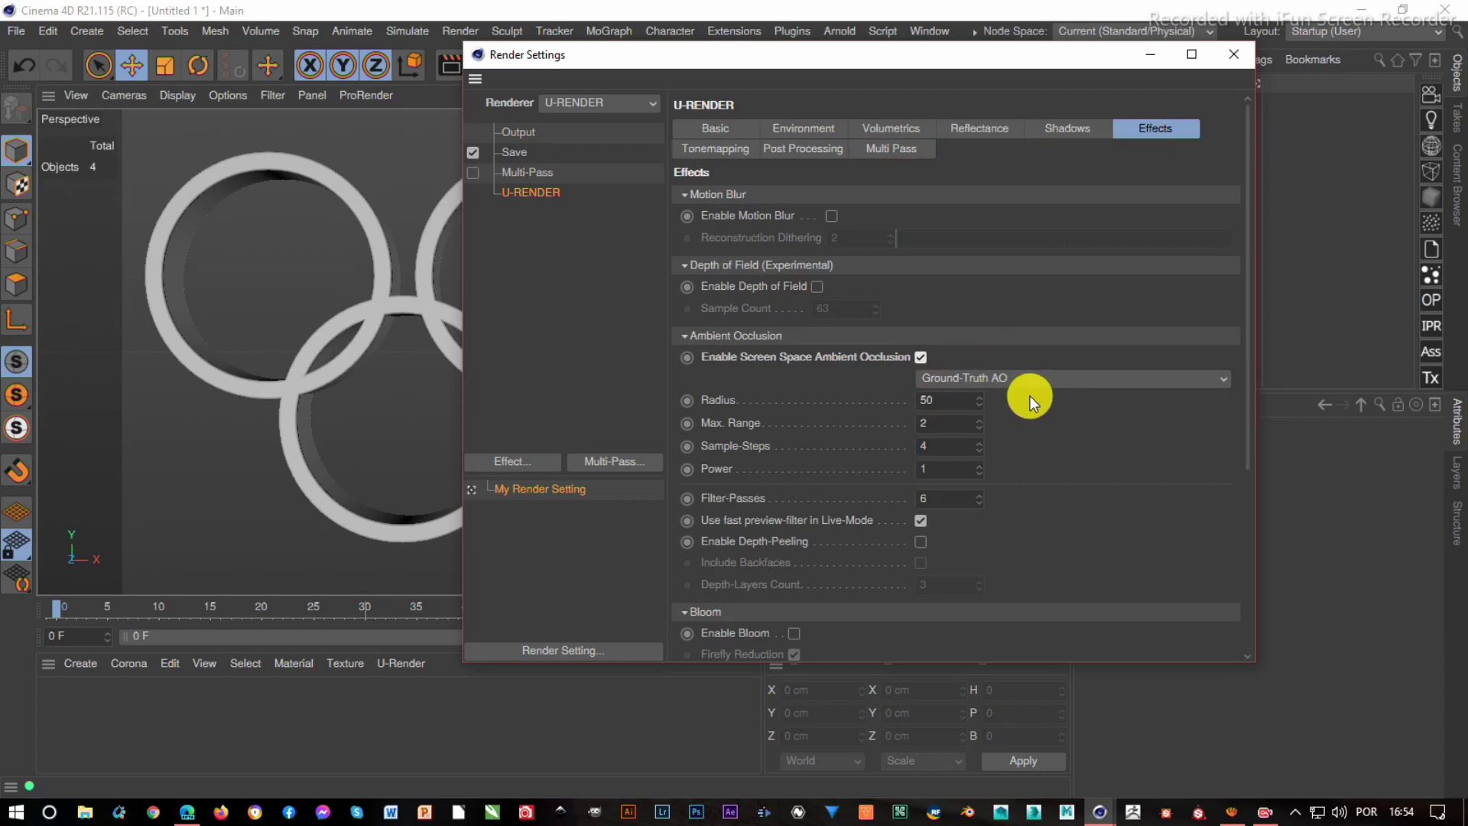
pyautogui.click(942, 421)
pyautogui.write('32')
pyautogui.press('Return')
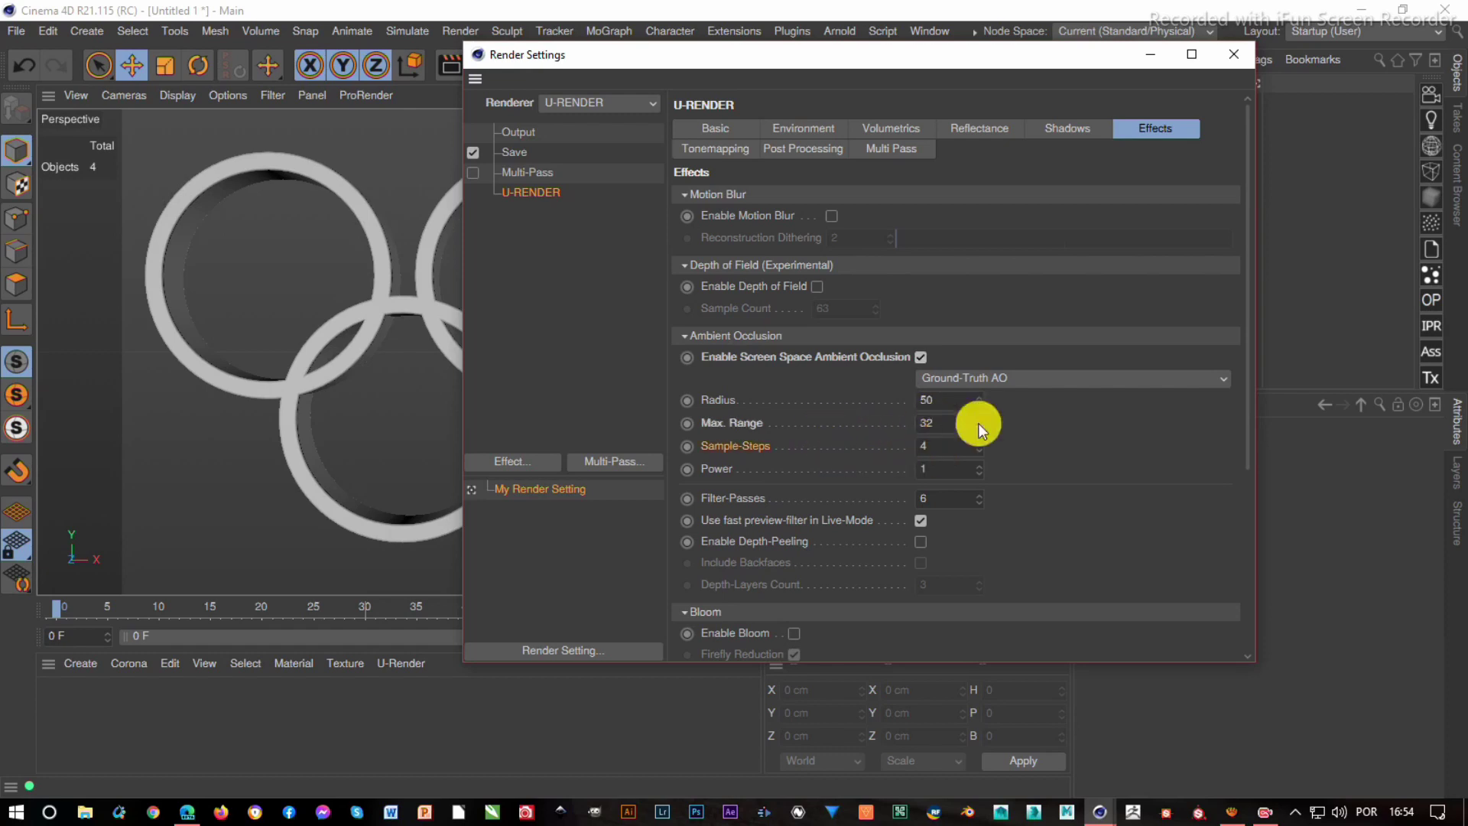
# - Set ambient occlusion Max. Range 16, Sample-Steps 32, Power 8 and Filter-Passes 6
pyautogui.click(934, 448)
pyautogui.write('32')
pyautogui.click(927, 422)
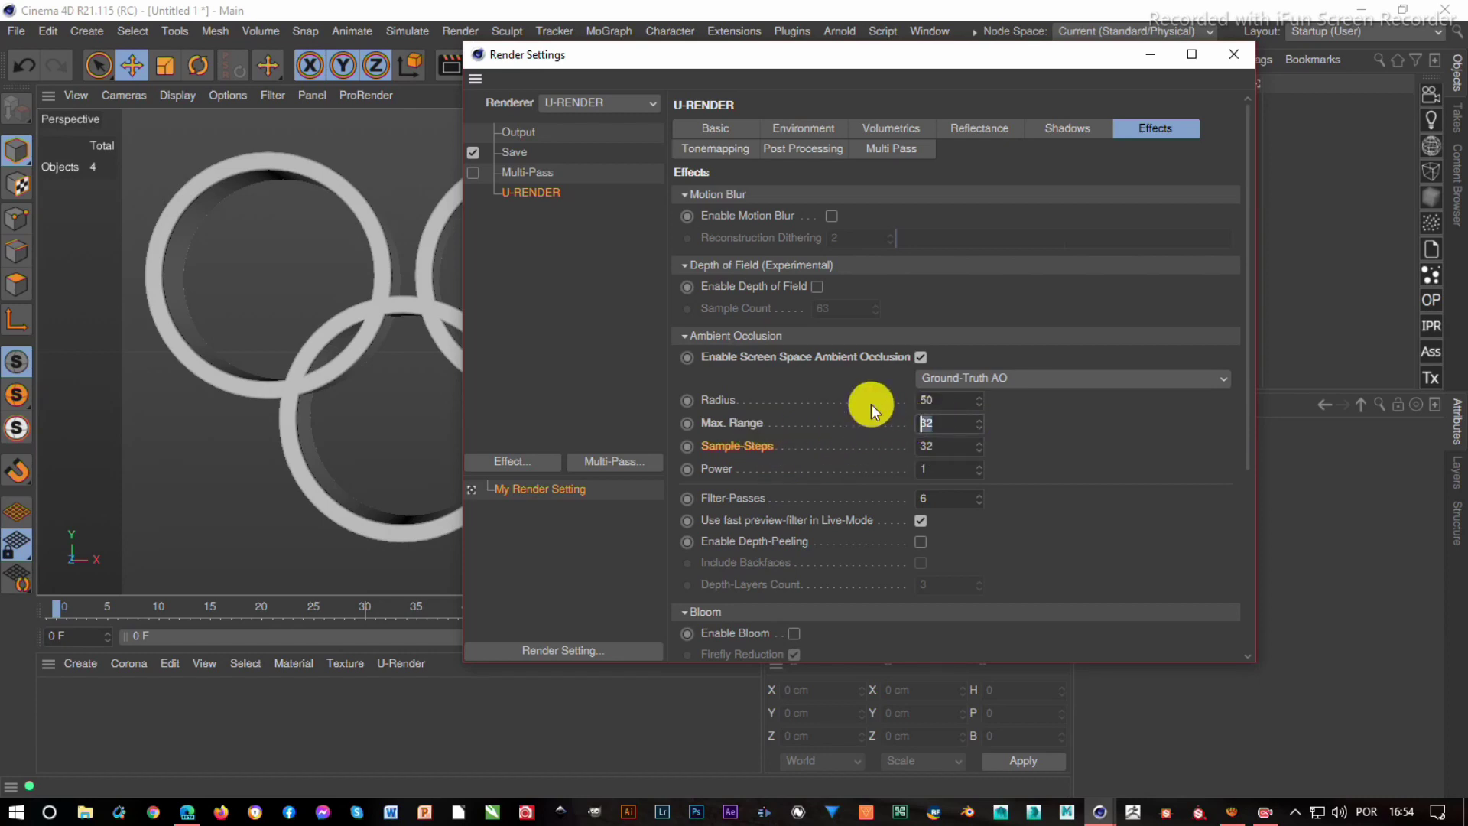
pyautogui.write('16')
pyautogui.write('8')
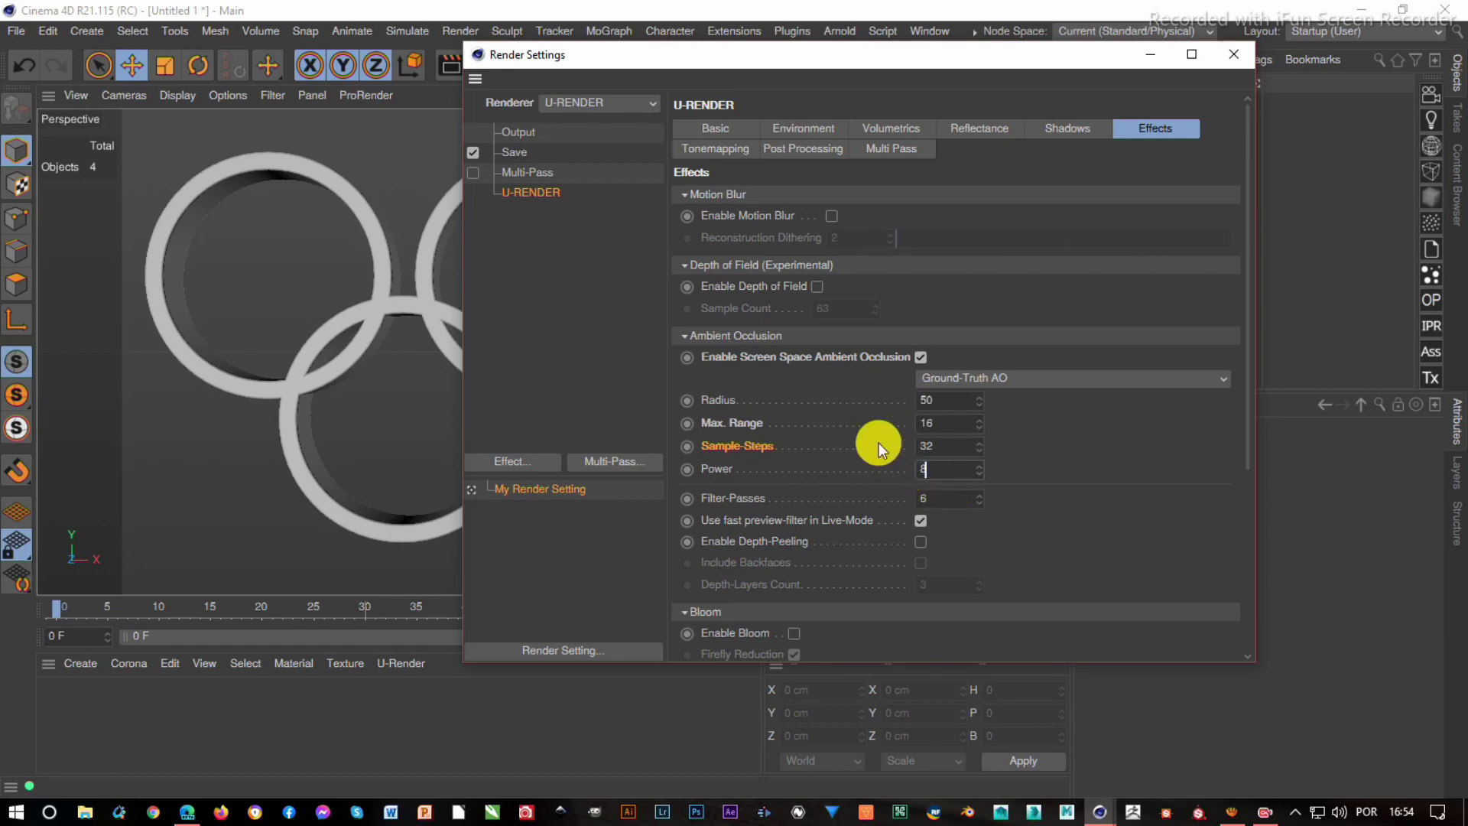
pyautogui.press('Tab')
pyautogui.write('6')
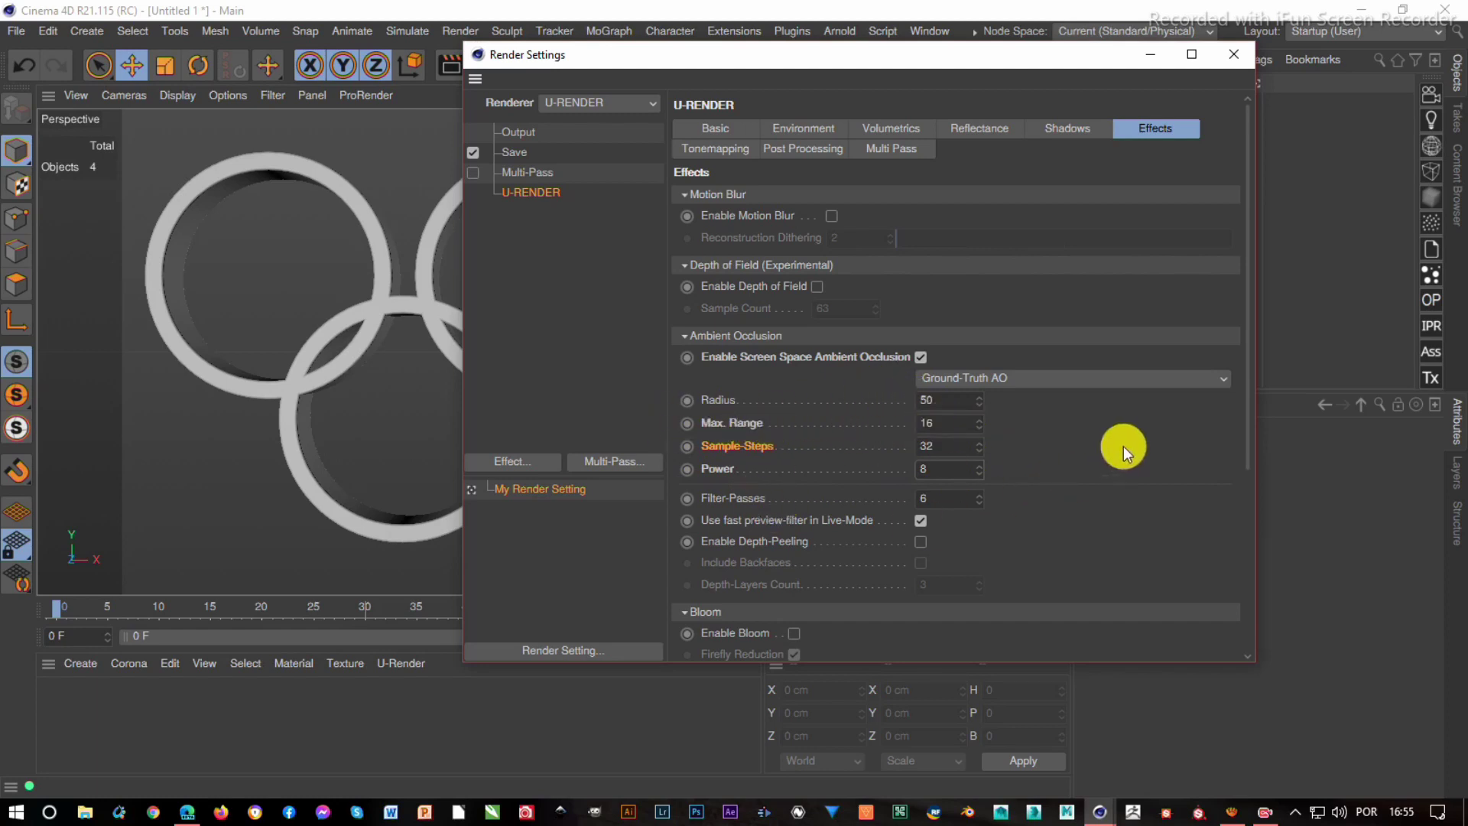
pyautogui.scroll(-5, 1123, 446)
# - Enable bloom with Intensity, Inner Weight and Outer Weight each at 0.5
pyautogui.scroll(2, 1123, 447)
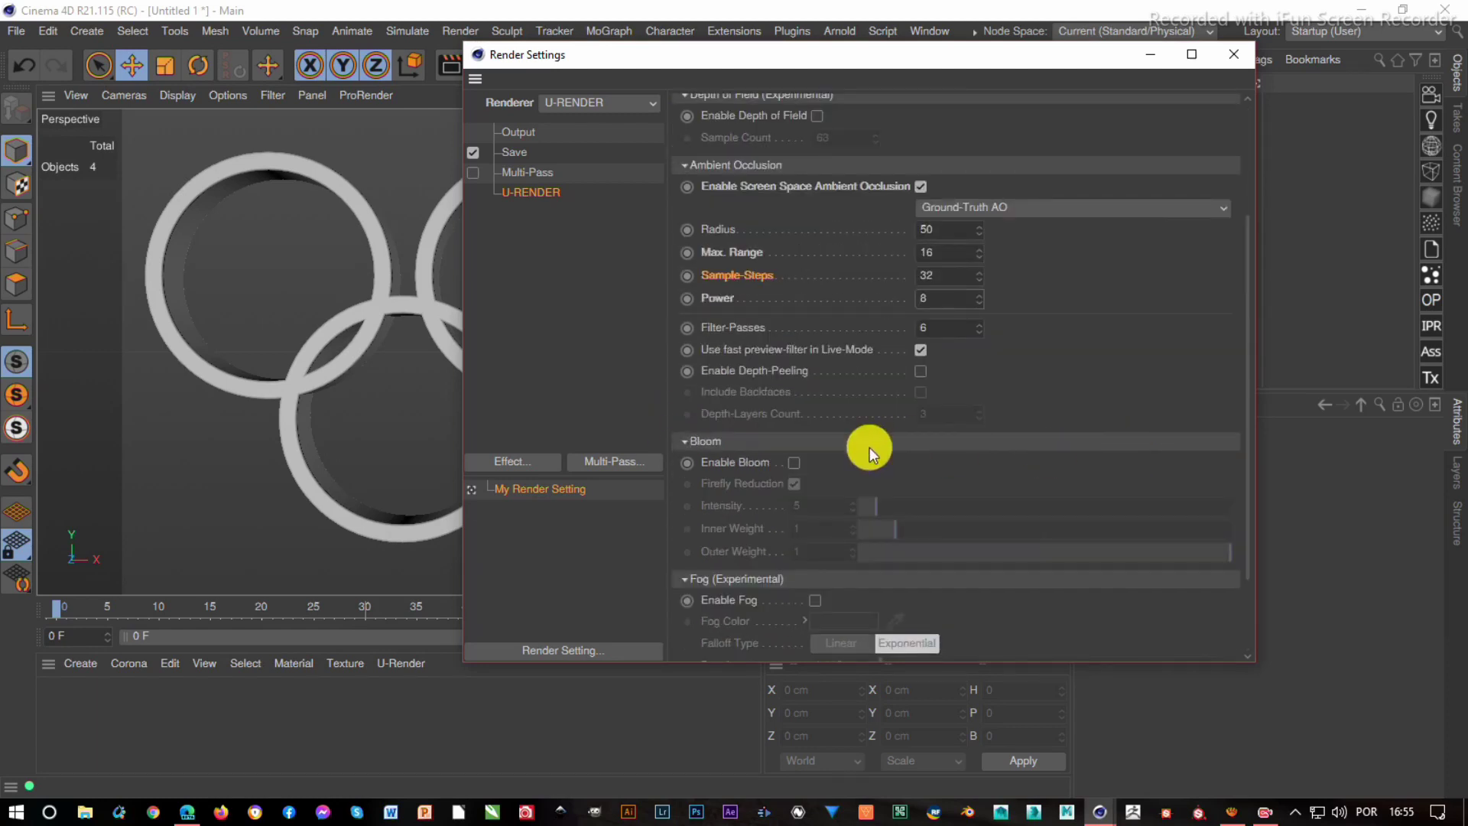
pyautogui.click(794, 463)
pyautogui.click(814, 510)
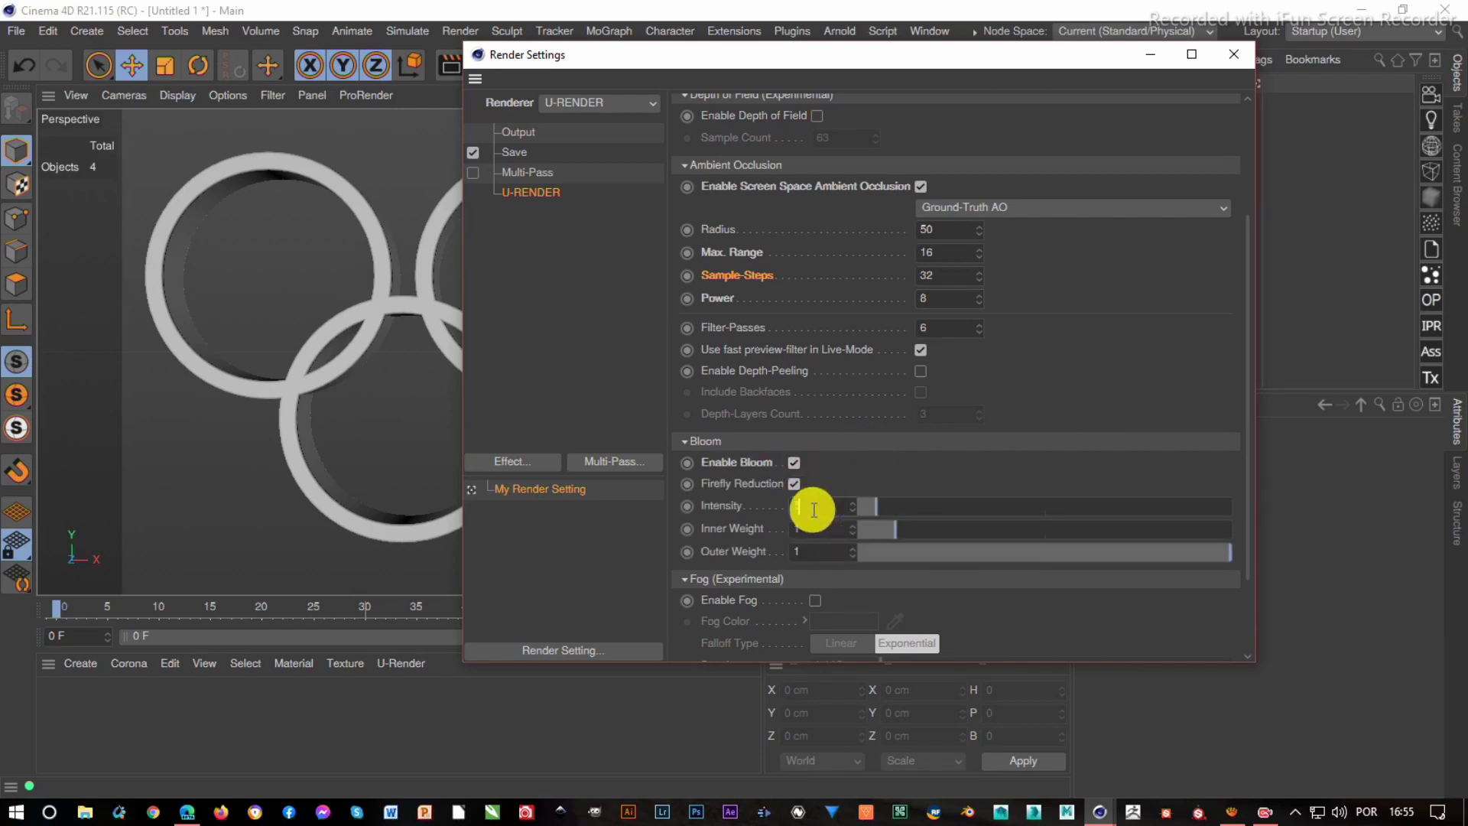
pyautogui.write('5')
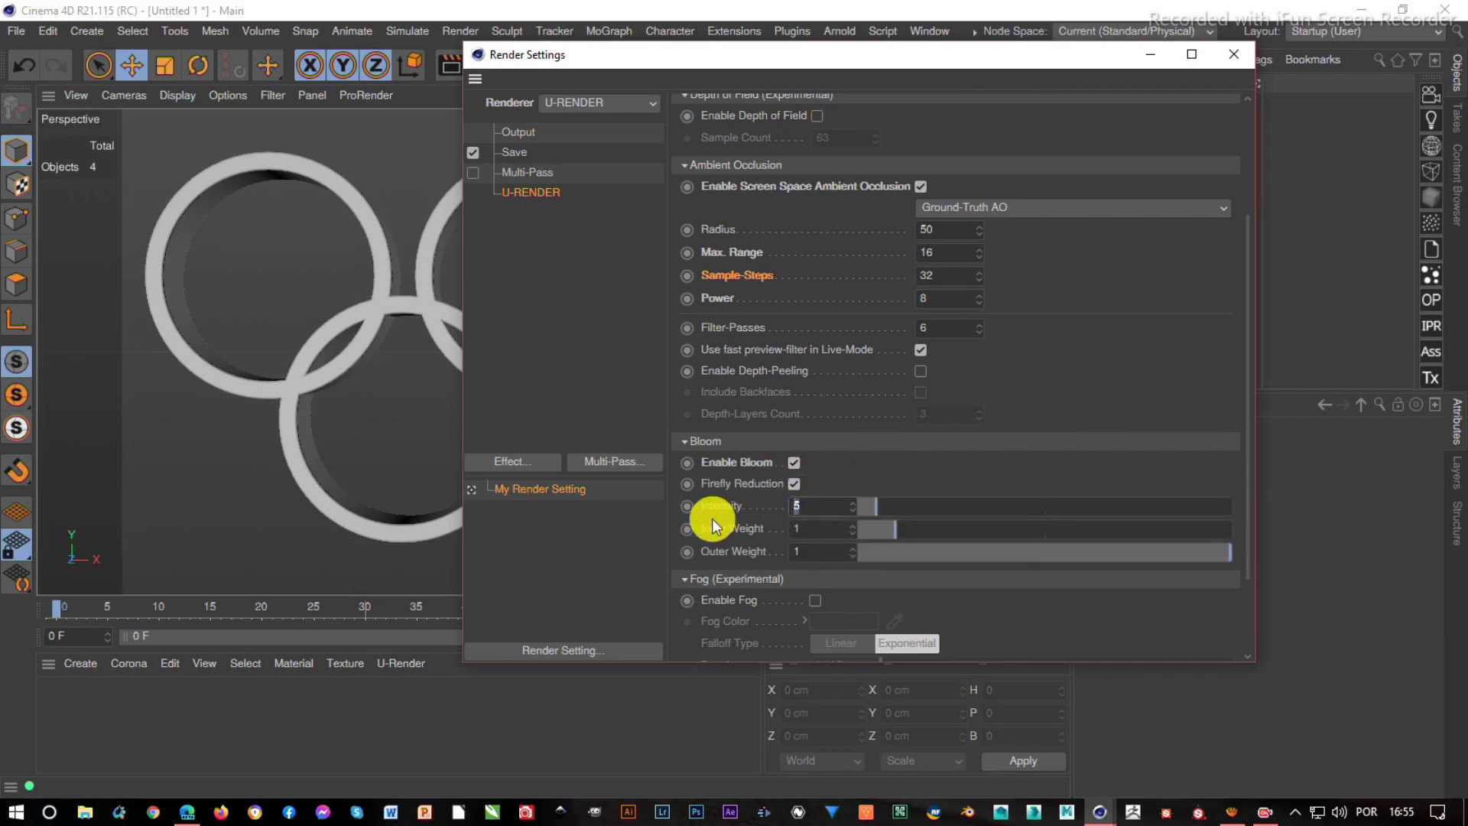
pyautogui.write('.')
pyautogui.write('5')
pyautogui.press('Return')
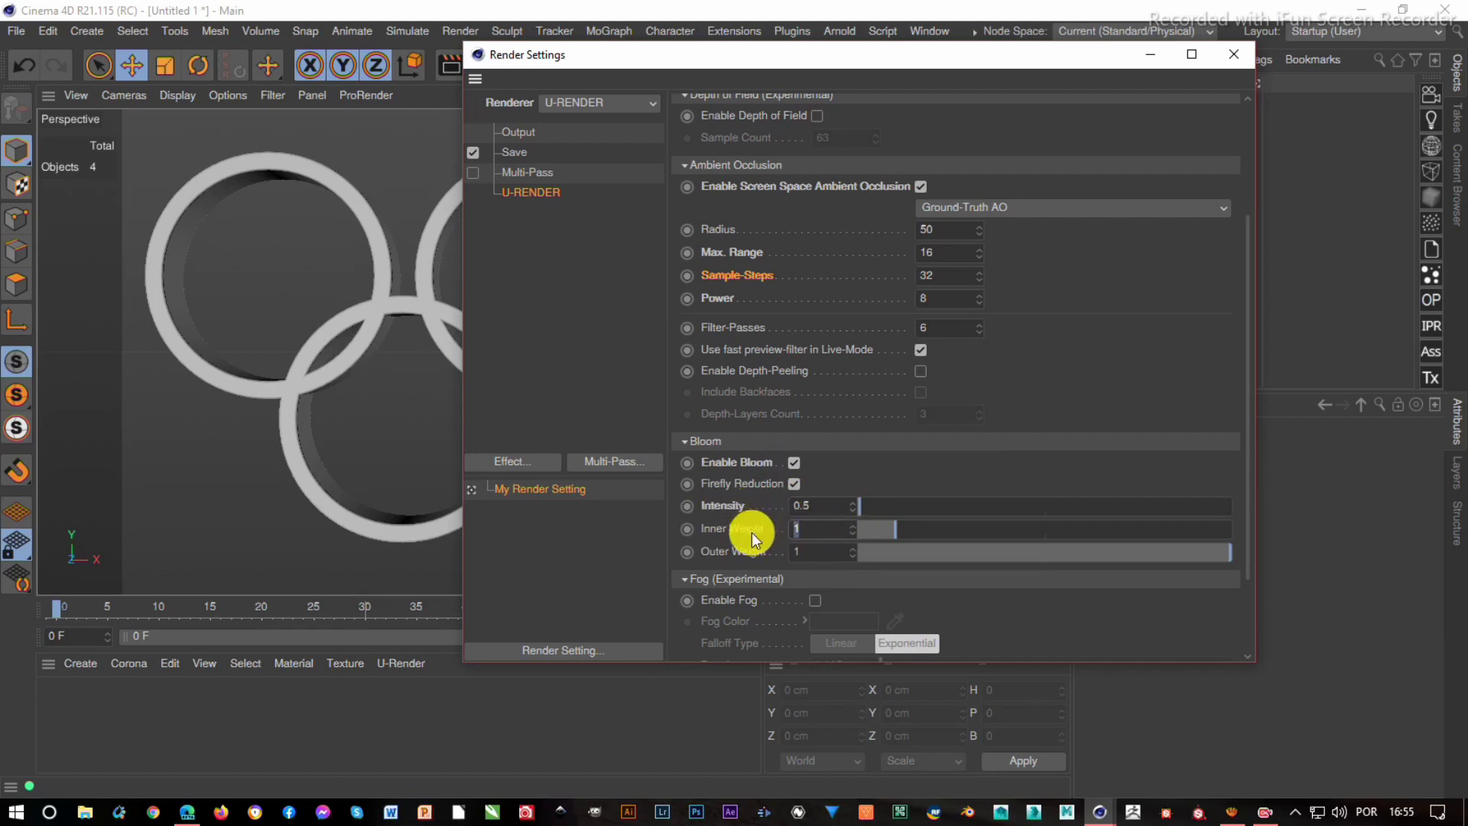
pyautogui.write('.5')
pyautogui.press('Return')
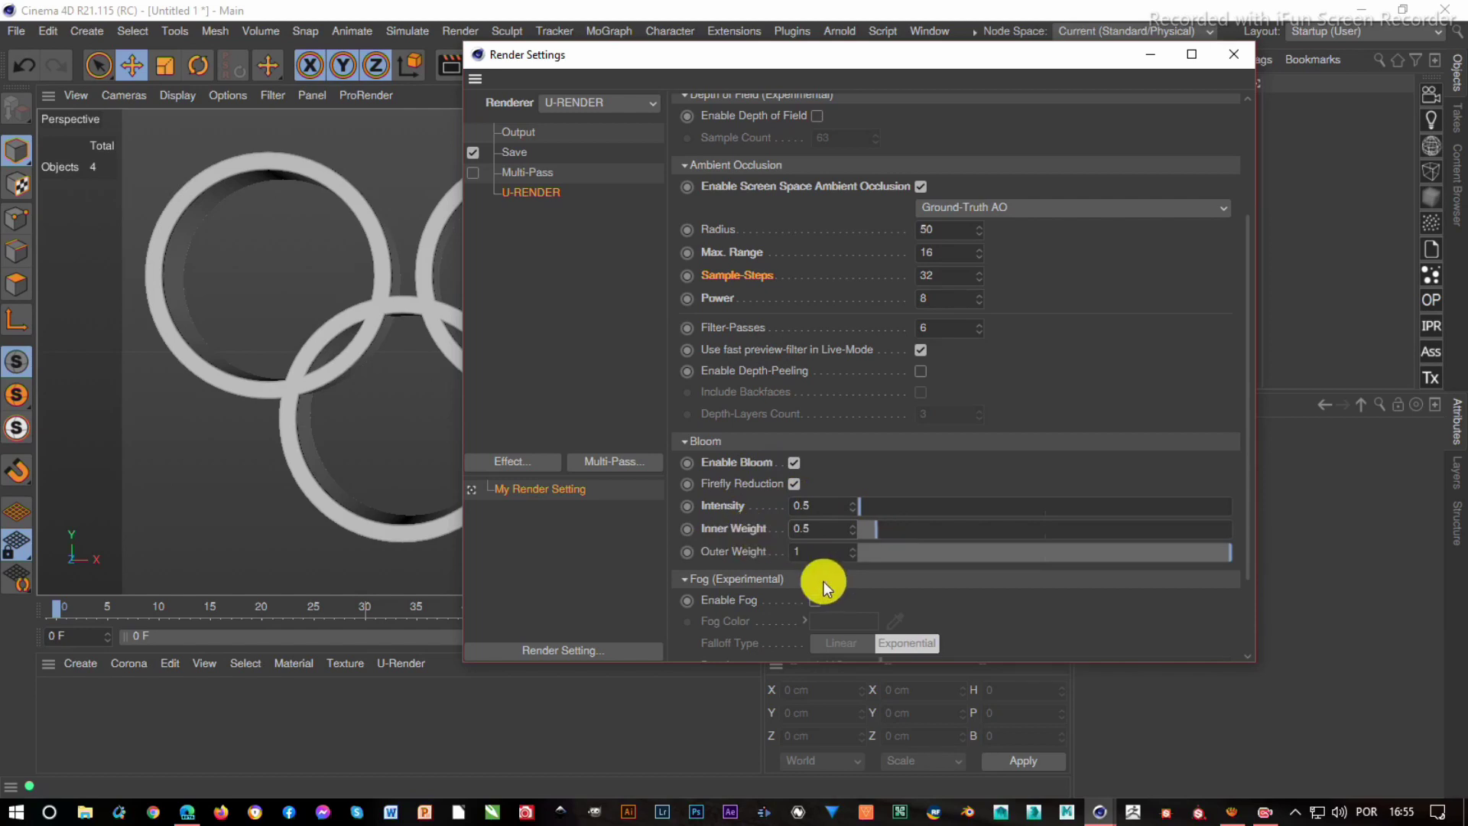
pyautogui.click(822, 558)
pyautogui.write('.5')
pyautogui.press('Return')
pyautogui.scroll(-2, 1158, 598)
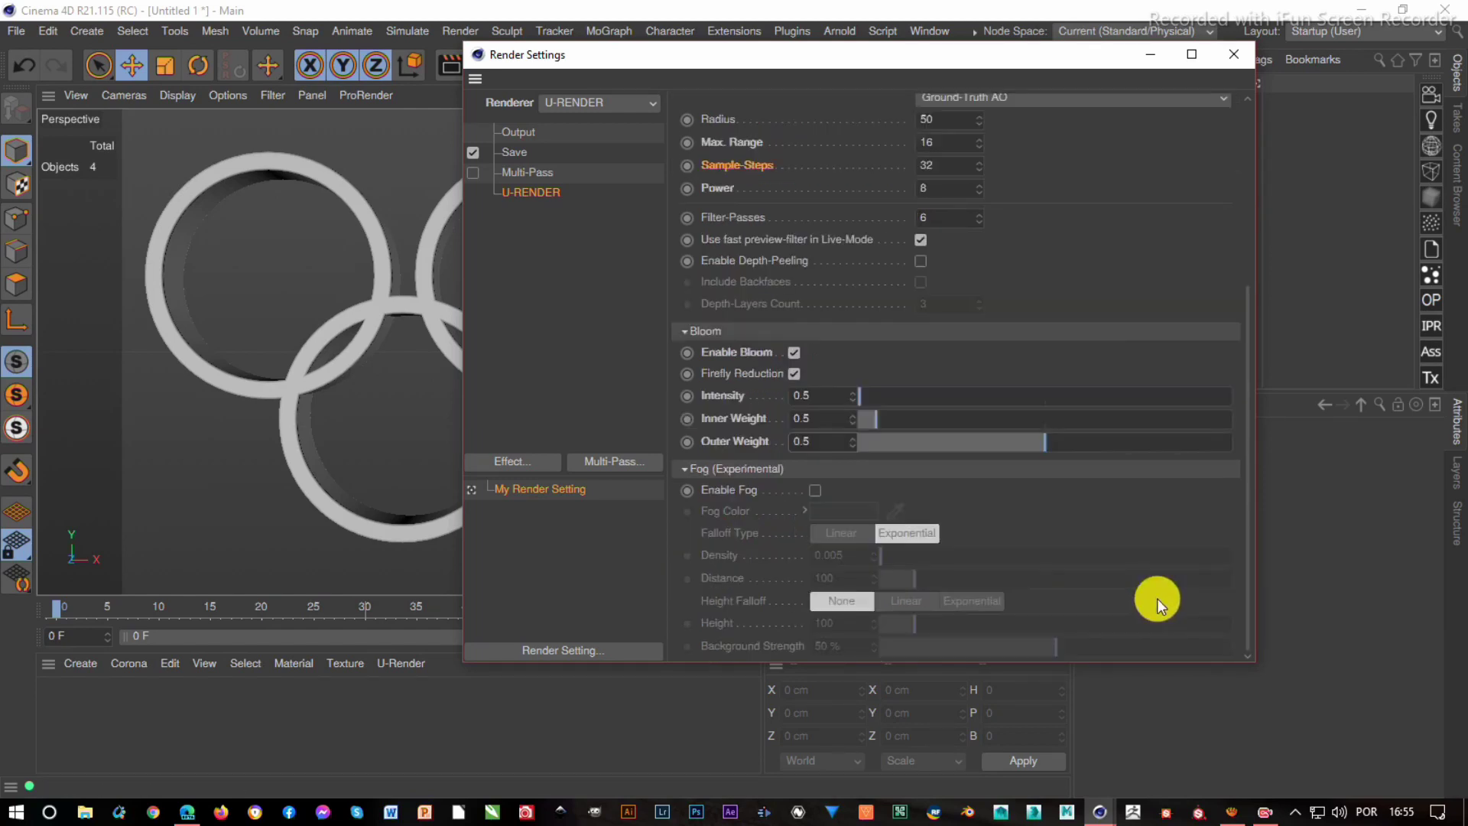
pyautogui.scroll(5, 1086, 458)
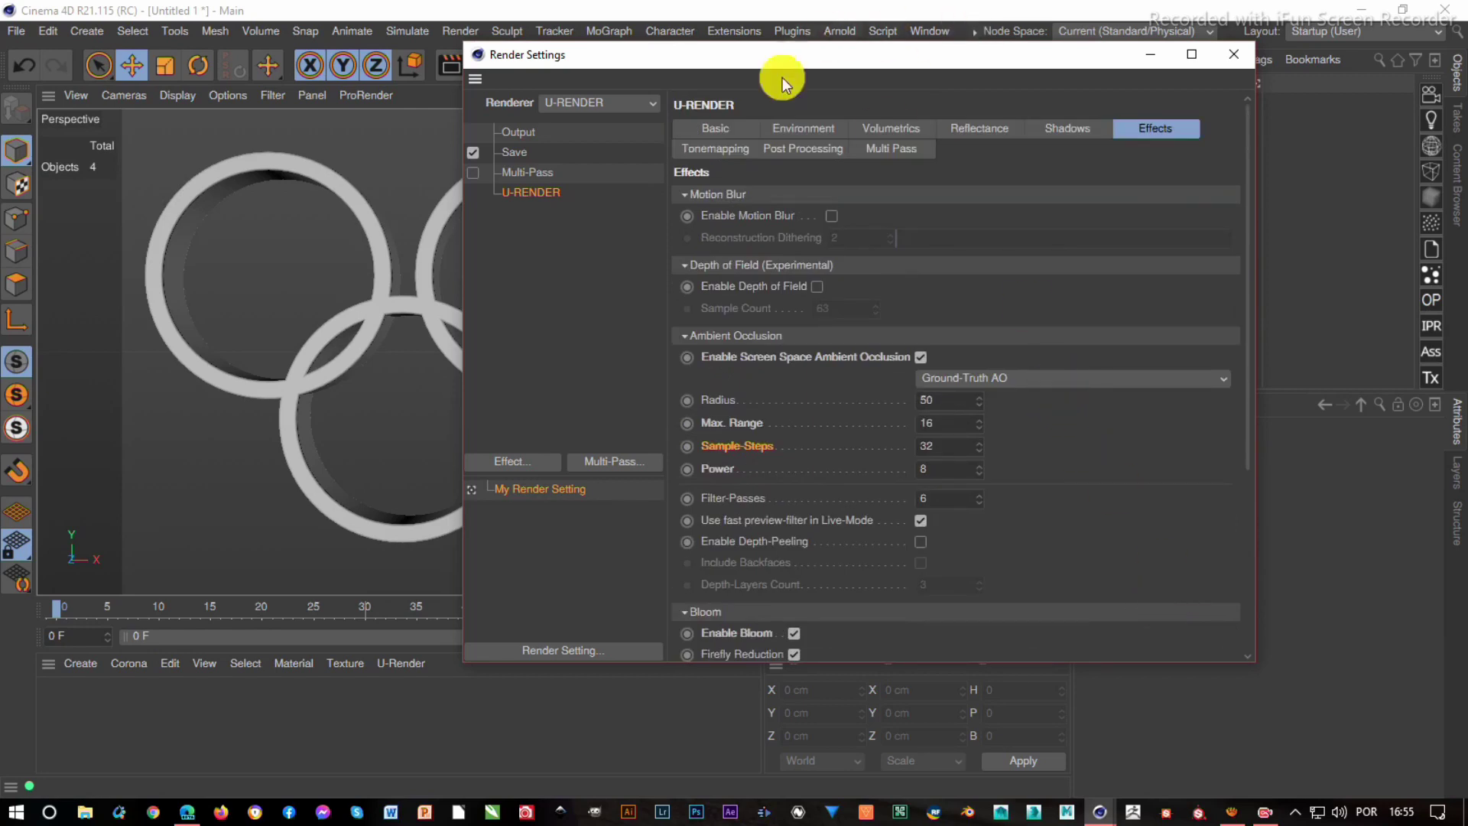
# - Enable chromatic aberration under Post Processing with Strength 2
pyautogui.click(734, 155)
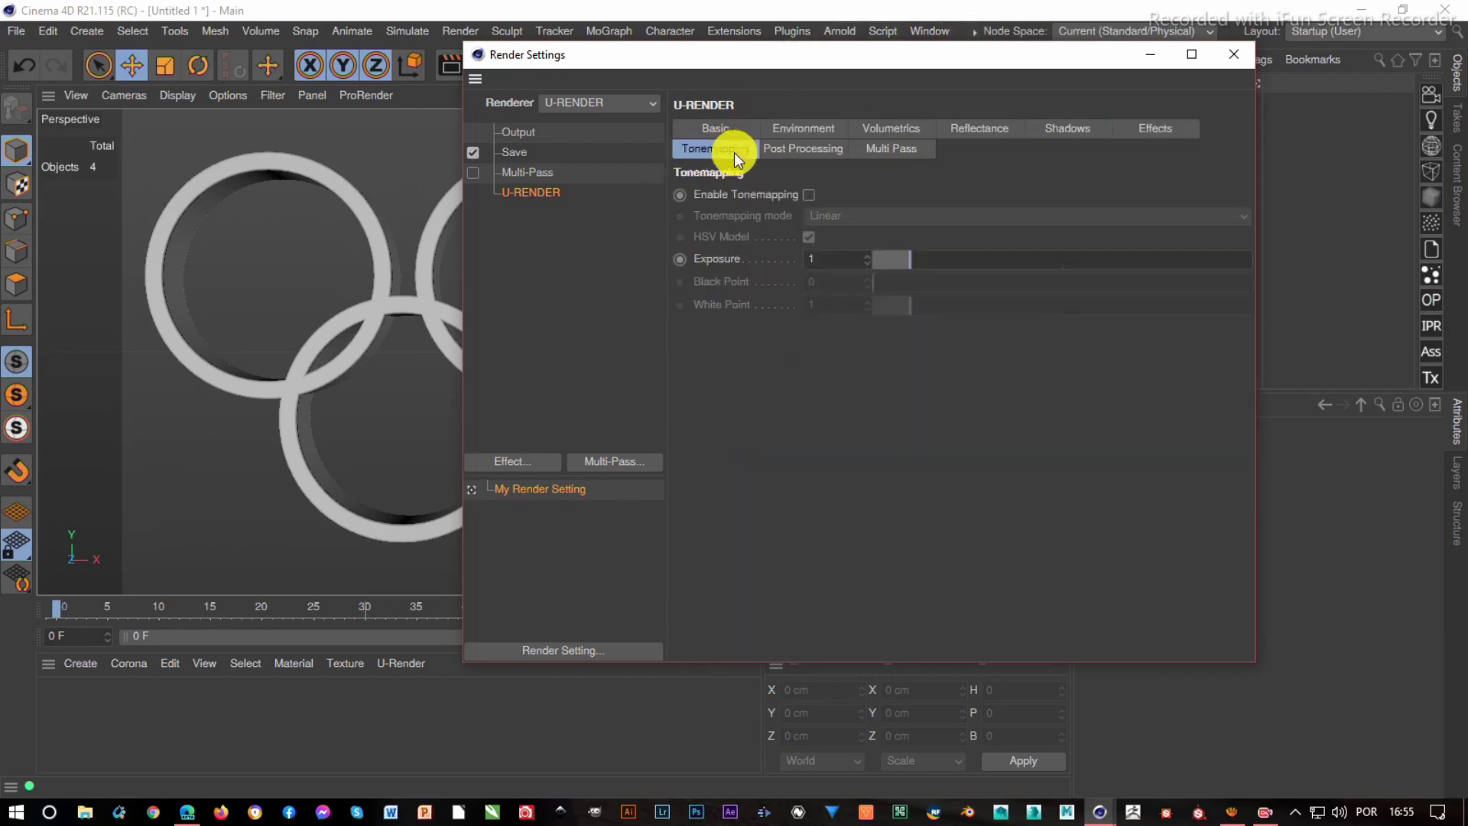
pyautogui.click(786, 153)
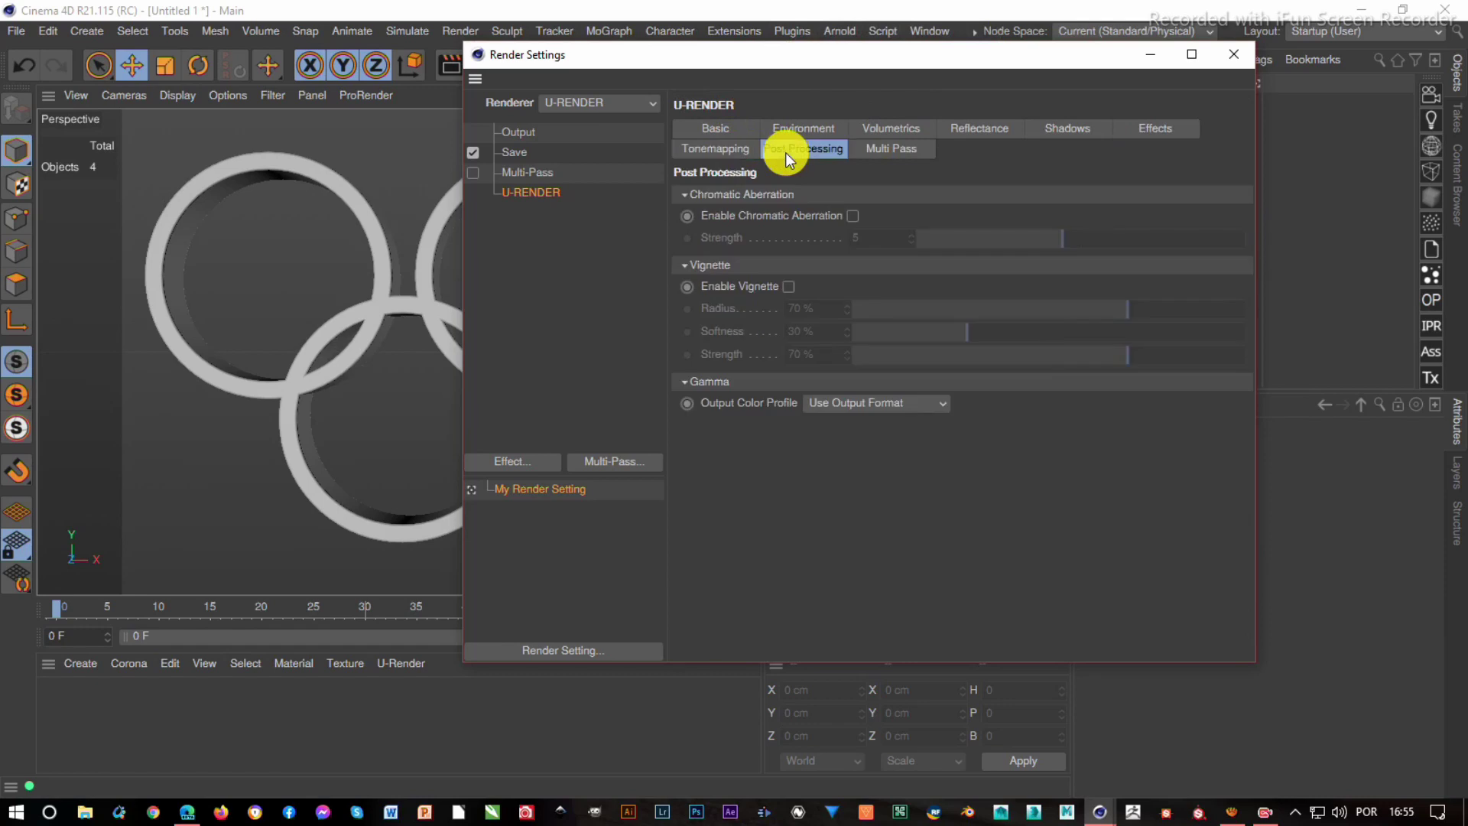
pyautogui.click(852, 216)
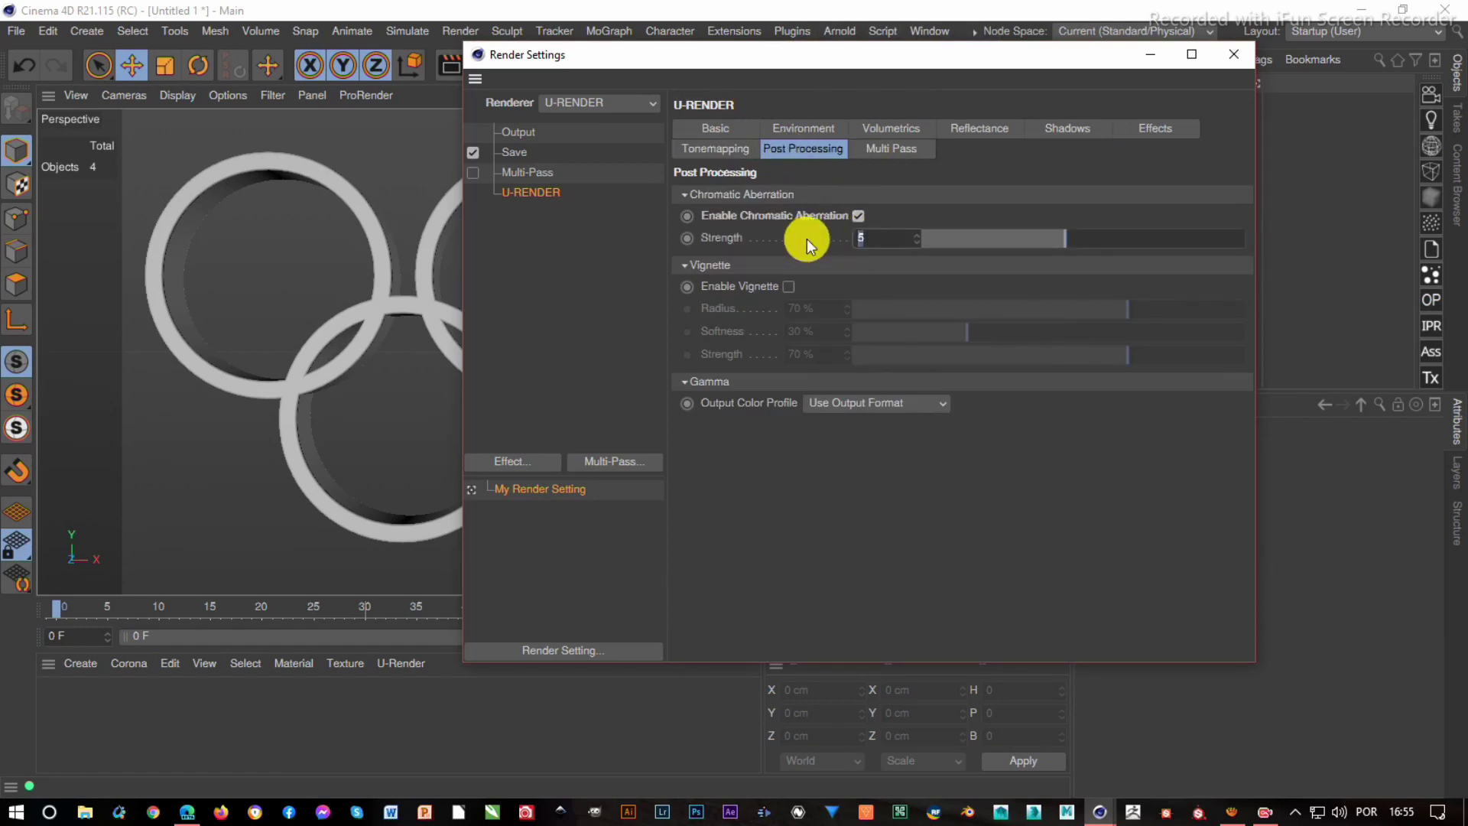
pyautogui.write('1')
pyautogui.press('Return')
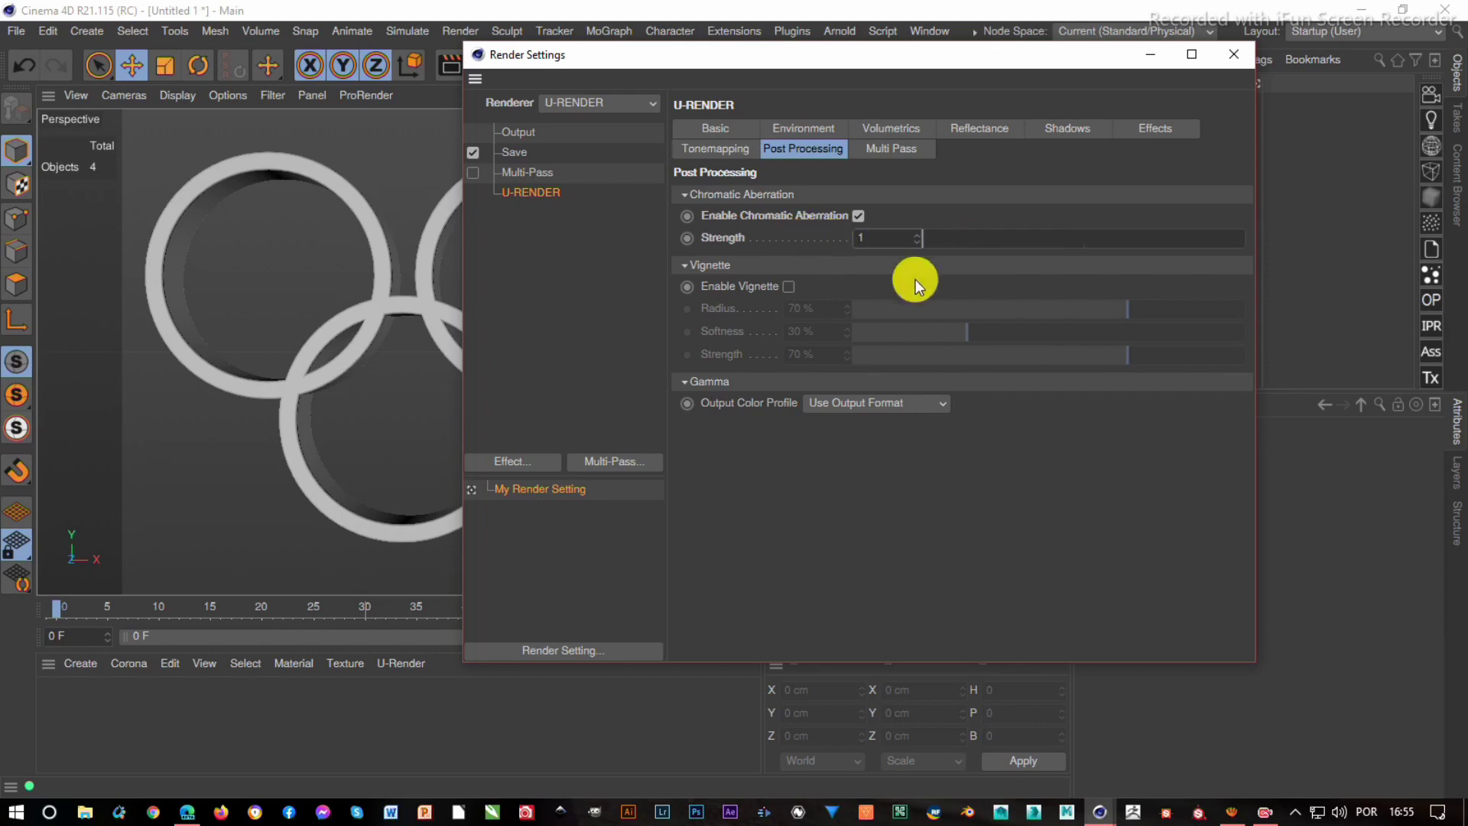
pyautogui.click(880, 237)
pyautogui.write('2')
pyautogui.press('Return')
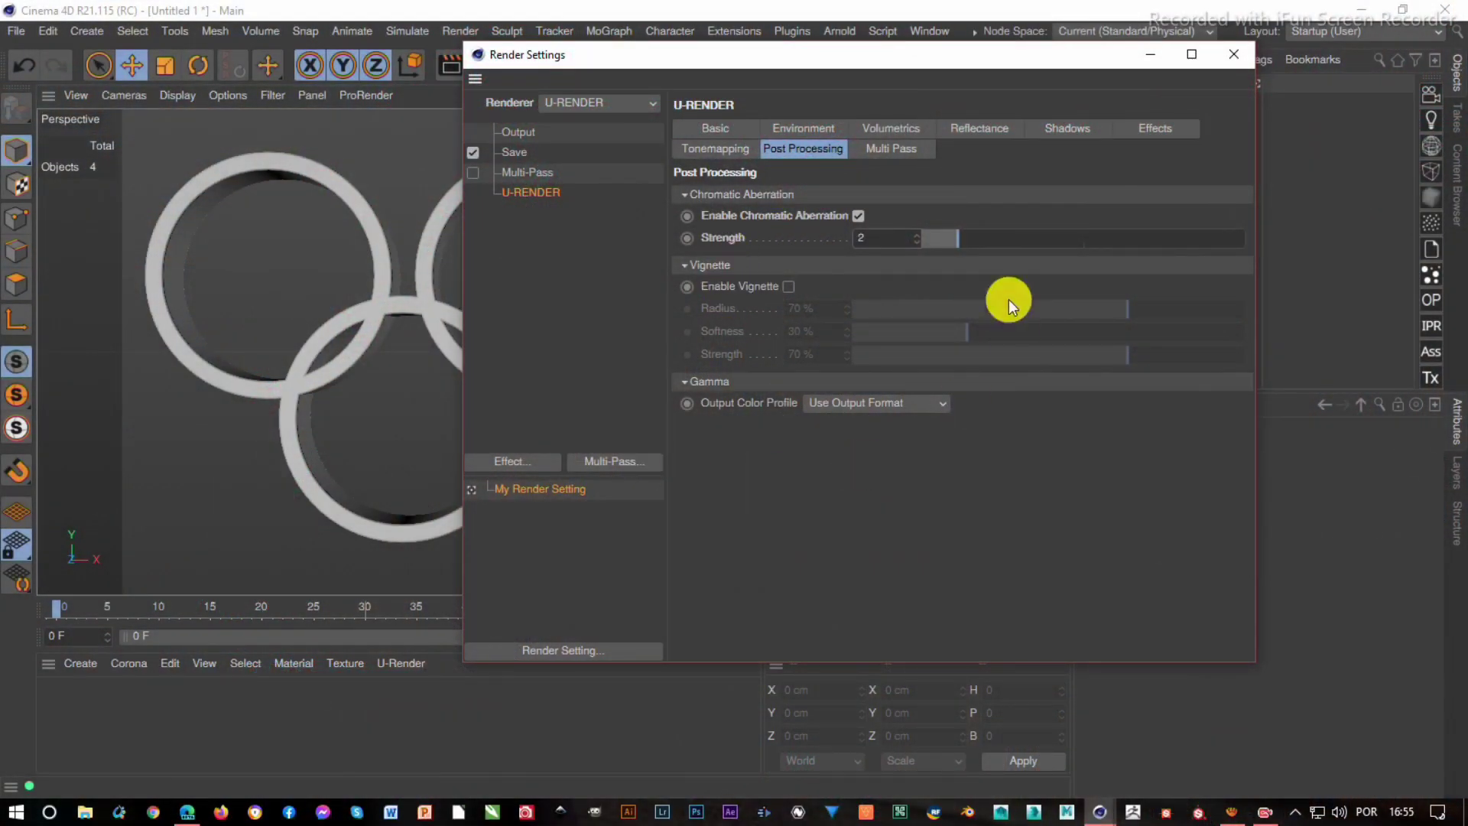
# - Close Render Settings and add a new U-RENDER material to the Material Manager
pyautogui.click(1239, 55)
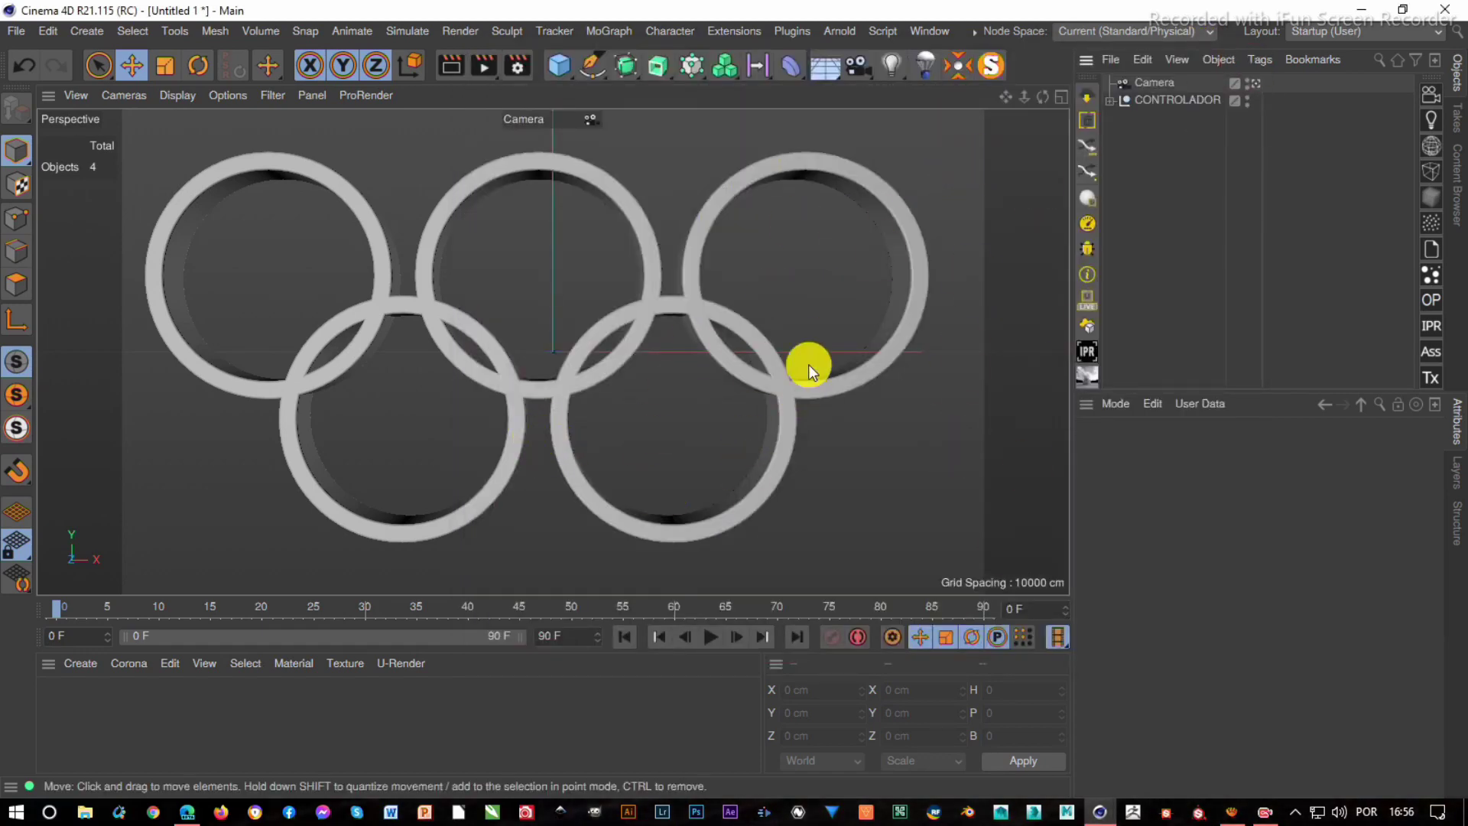
pyautogui.click(1091, 200)
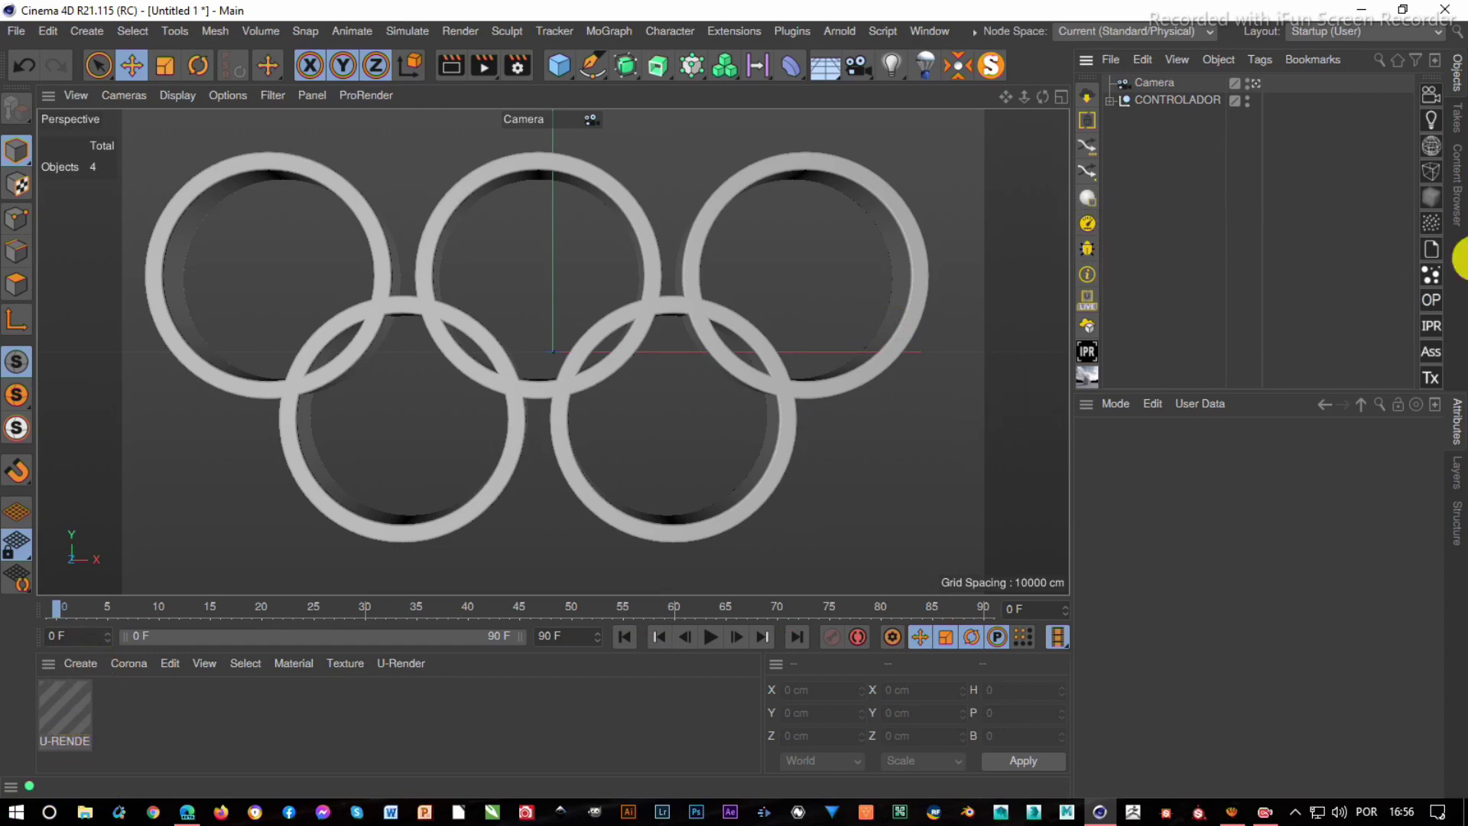
# - Select the new material and move and shrink the U-RENDER preview window
pyautogui.click(65, 707)
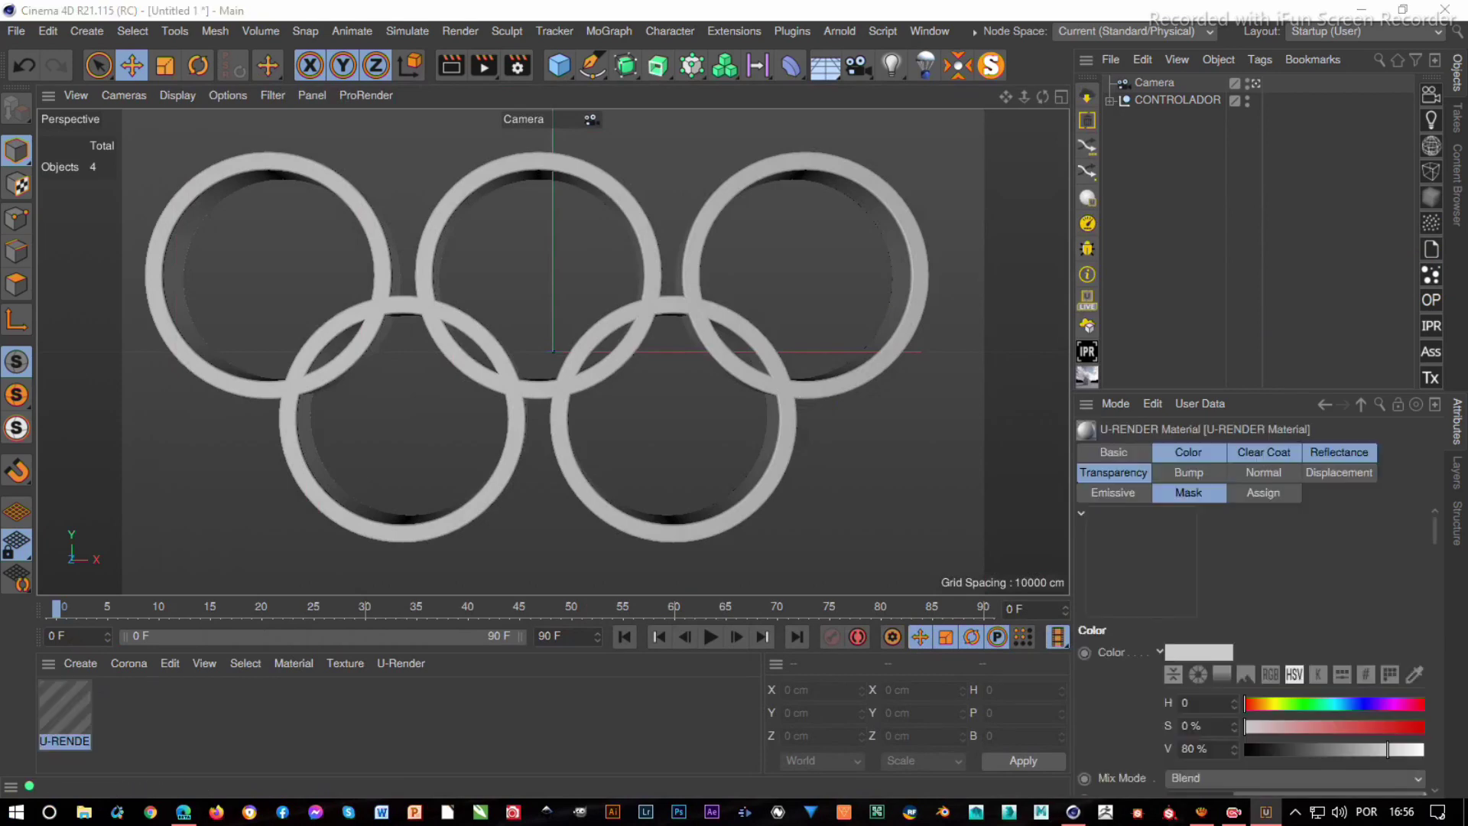
pyautogui.moveTo(1457, 94); pyautogui.dragTo(102, 58)
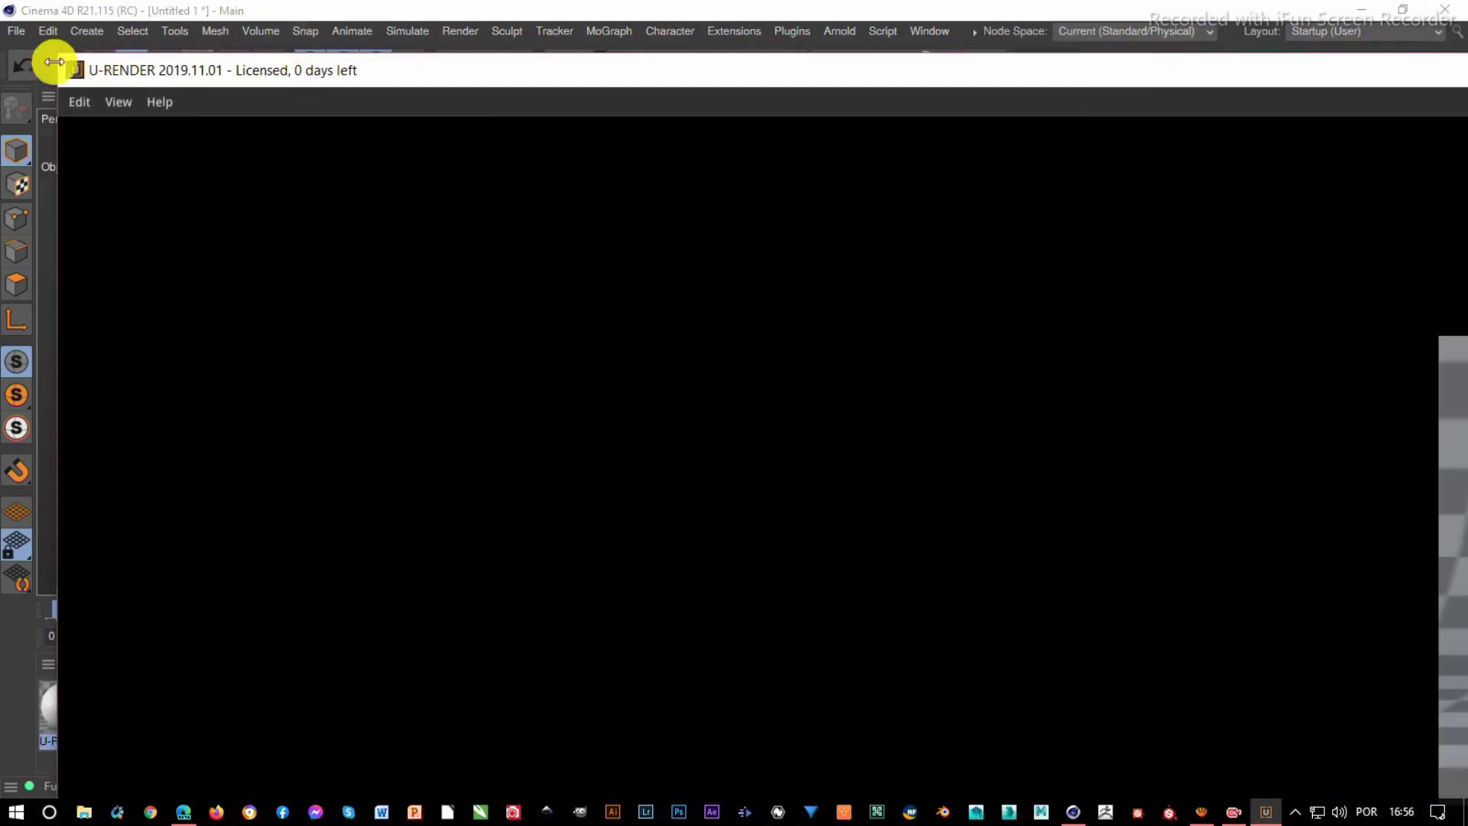
pyautogui.moveTo(59, 54)
pyautogui.mouseDown()
pyautogui.moveTo(1047, 390)
pyautogui.moveTo(353, 105)
pyautogui.moveTo(309, 101)
pyautogui.mouseUp()
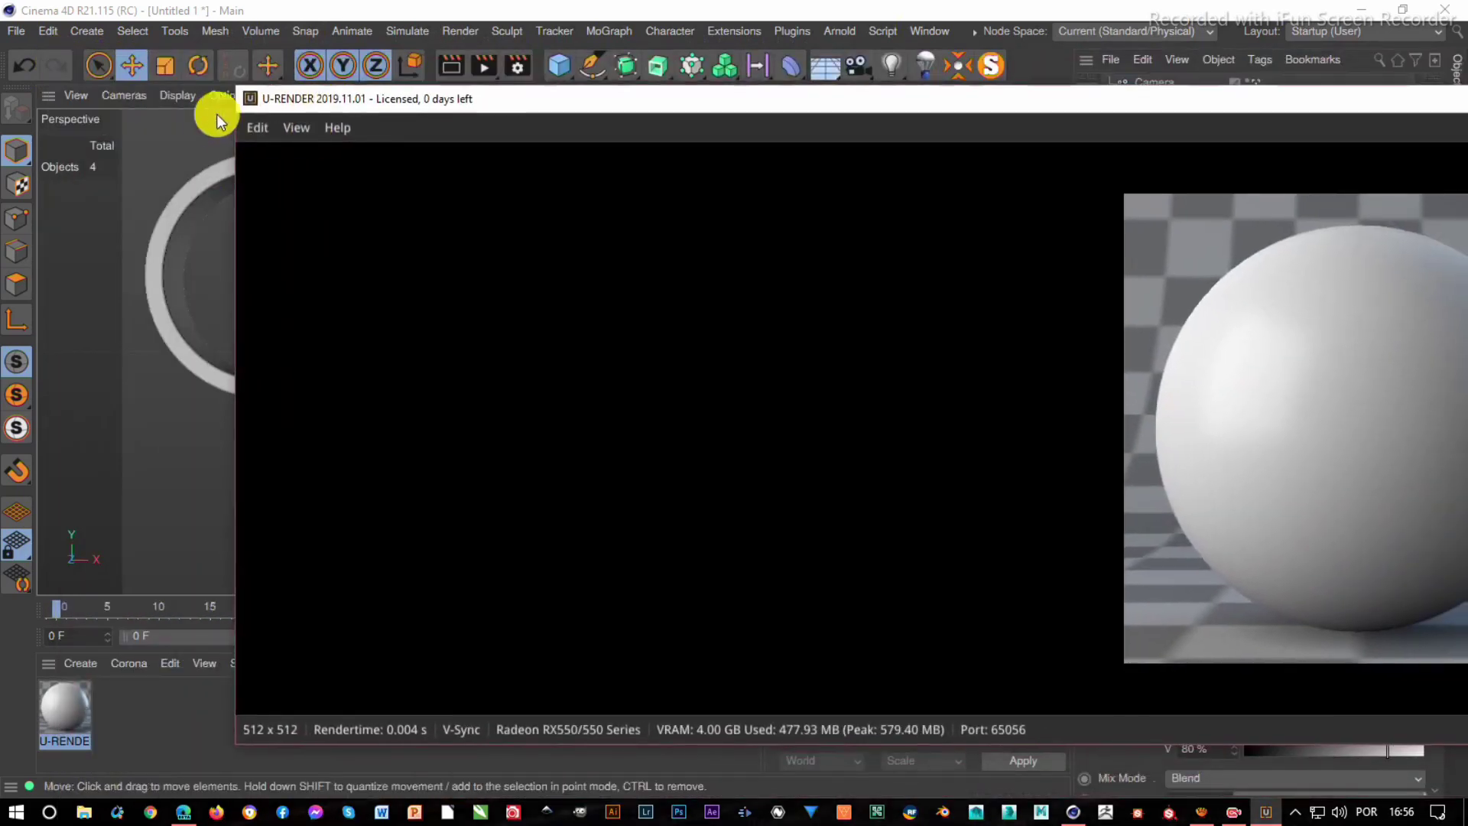
pyautogui.click(250, 99)
pyautogui.click(898, 259)
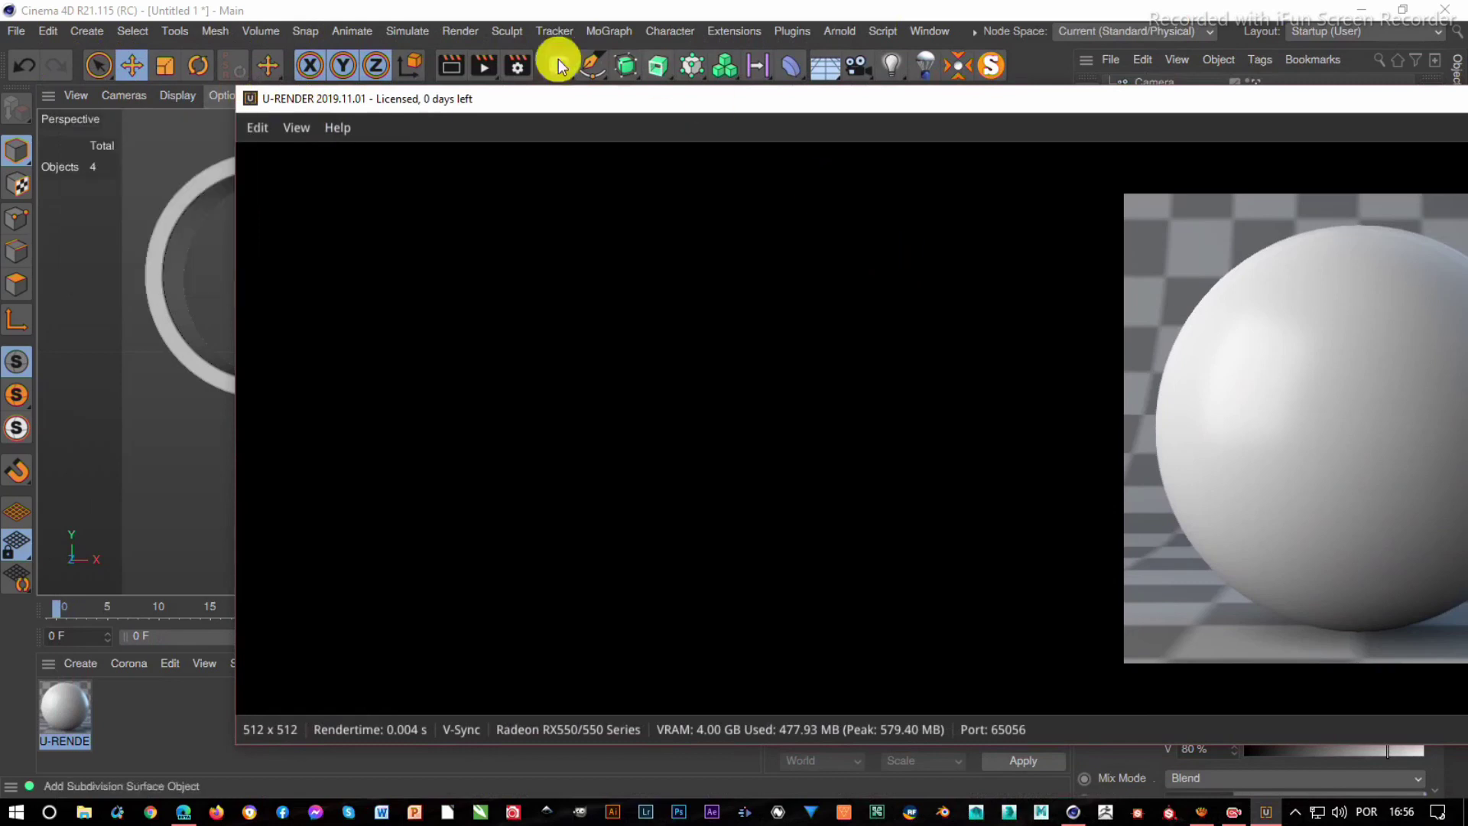
pyautogui.moveTo(251, 90)
pyautogui.mouseDown()
pyautogui.moveTo(629, 146)
pyautogui.moveTo(1093, 157)
pyautogui.mouseUp()
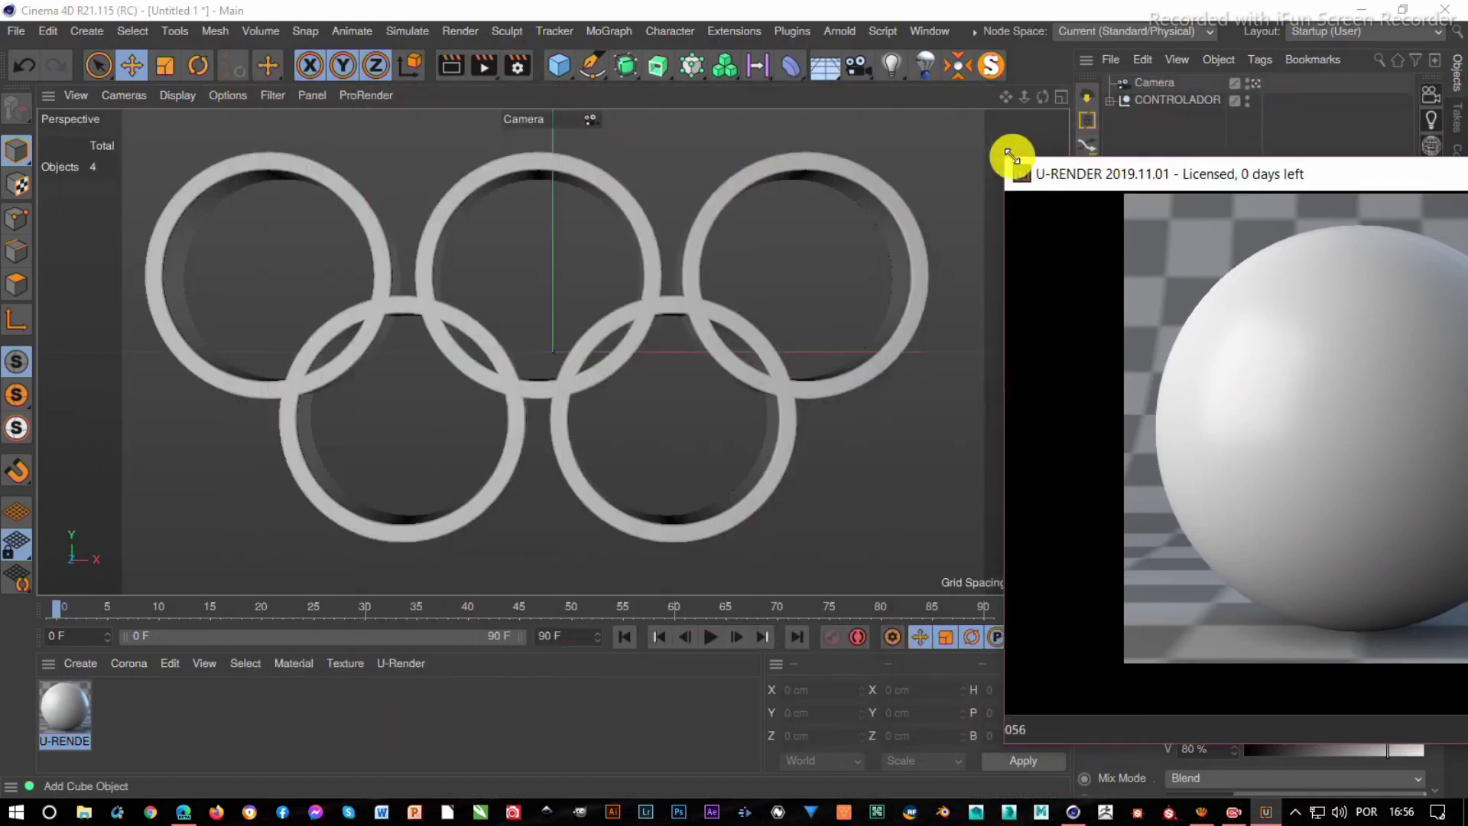
# - Position the preview window beside the rings and open the material in the Material Editor
pyautogui.moveTo(1184, 190)
pyautogui.mouseDown()
pyautogui.moveTo(182, 120)
pyautogui.moveTo(153, 150)
pyautogui.mouseUp()
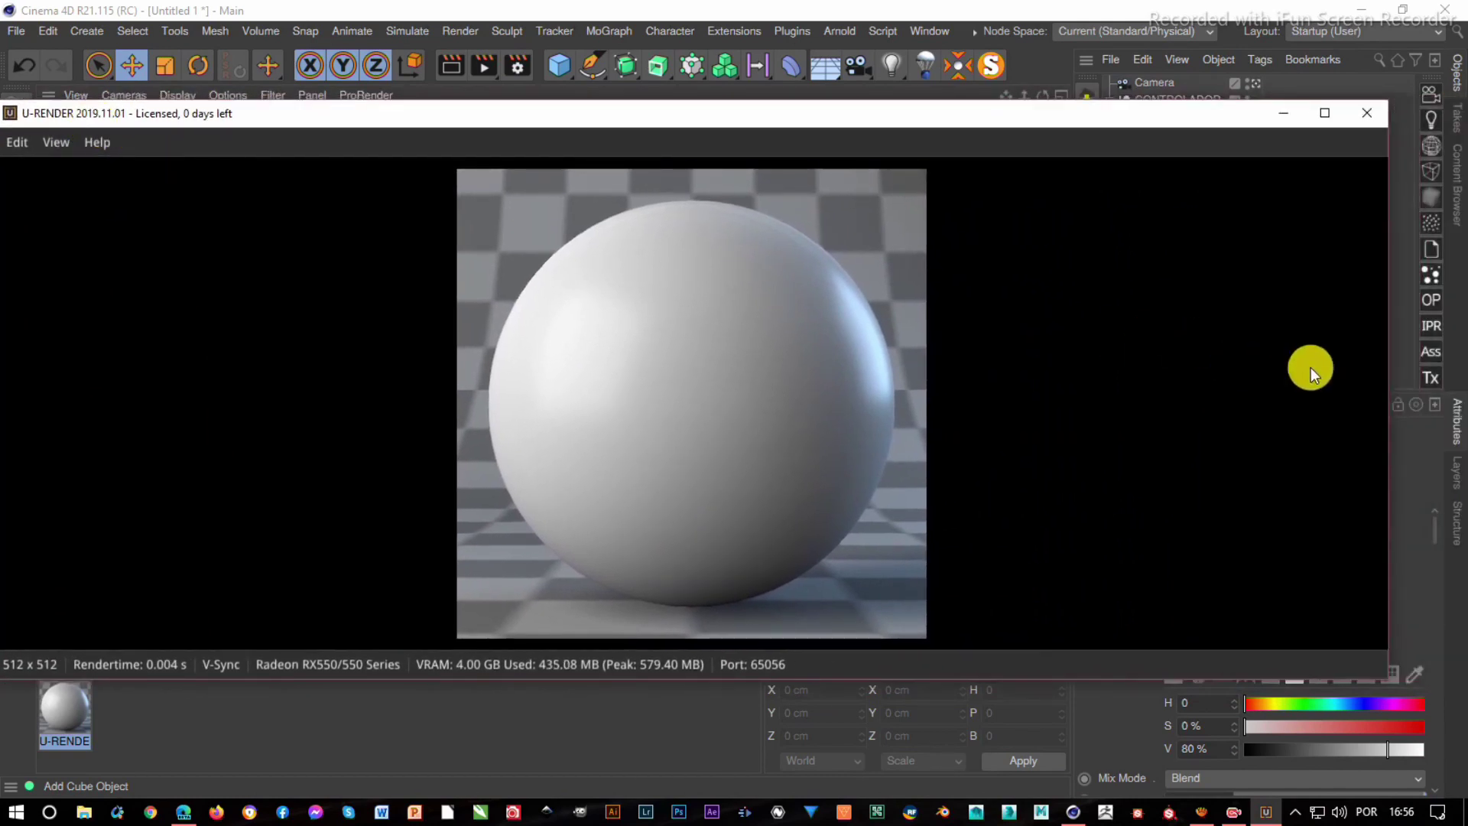
pyautogui.moveTo(1387, 390); pyautogui.dragTo(963, 391)
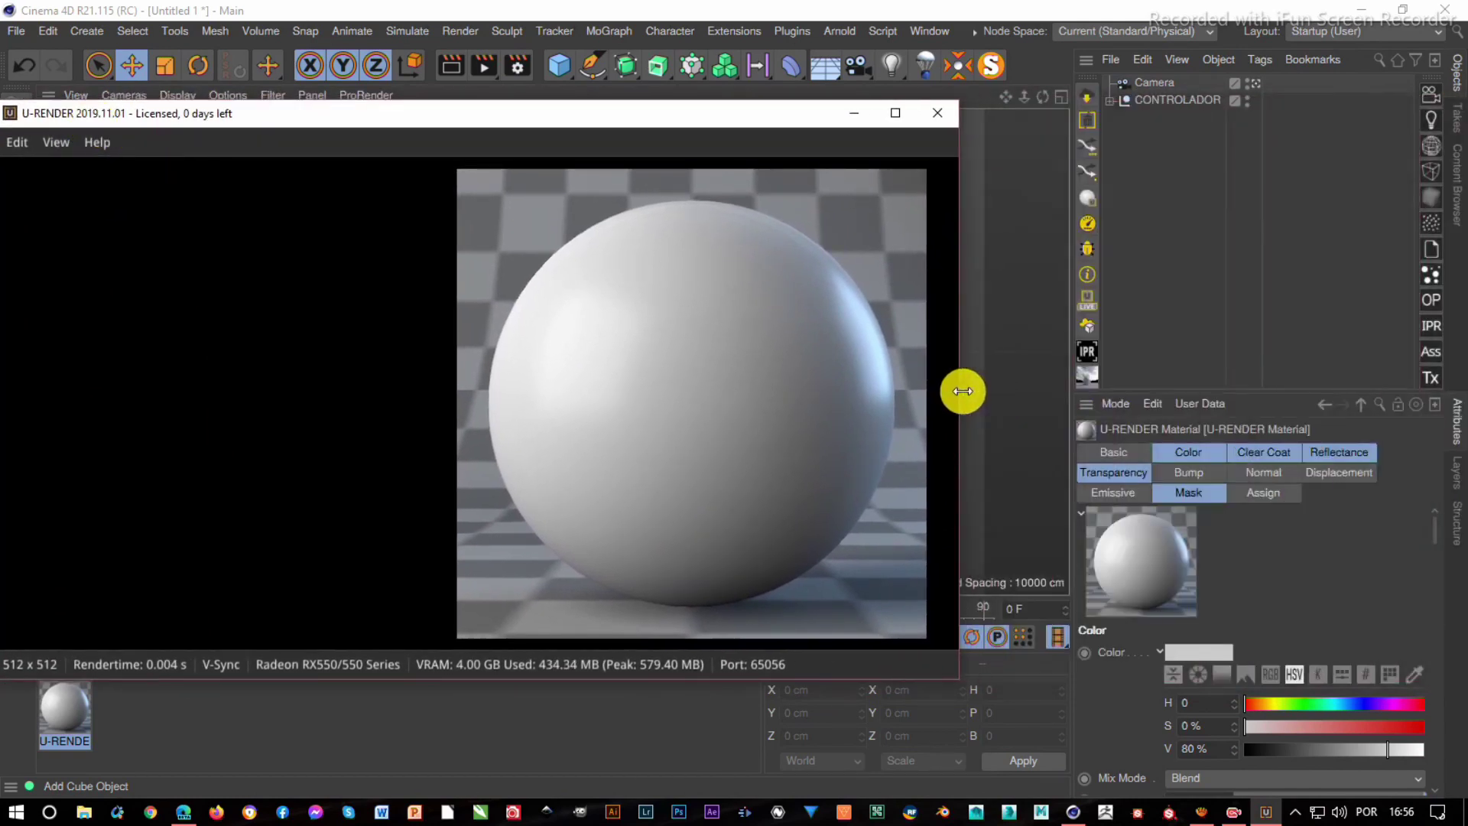
pyautogui.moveTo(533, 112); pyautogui.dragTo(975, 159)
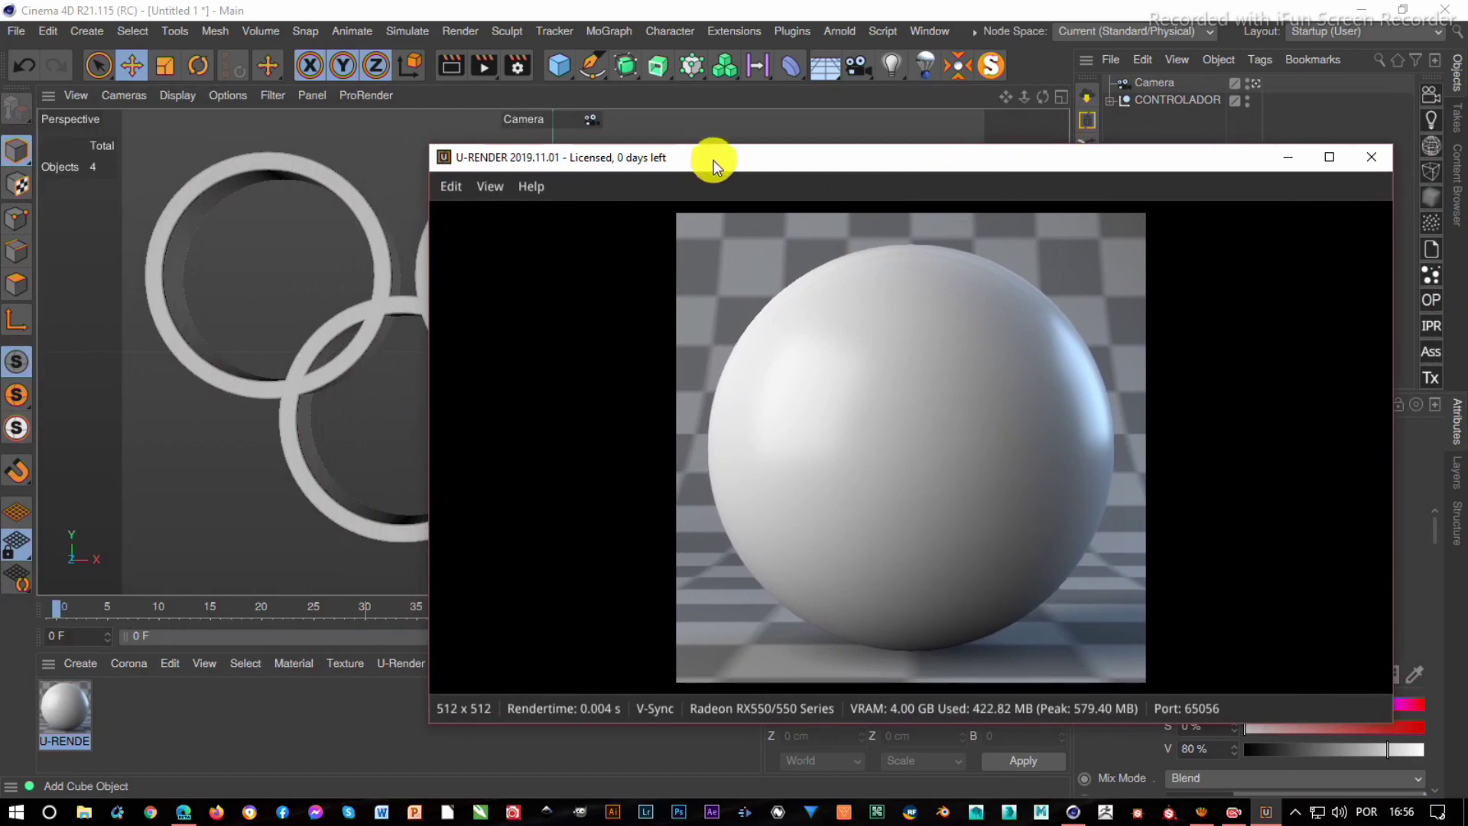
pyautogui.moveTo(714, 160); pyautogui.dragTo(818, 173)
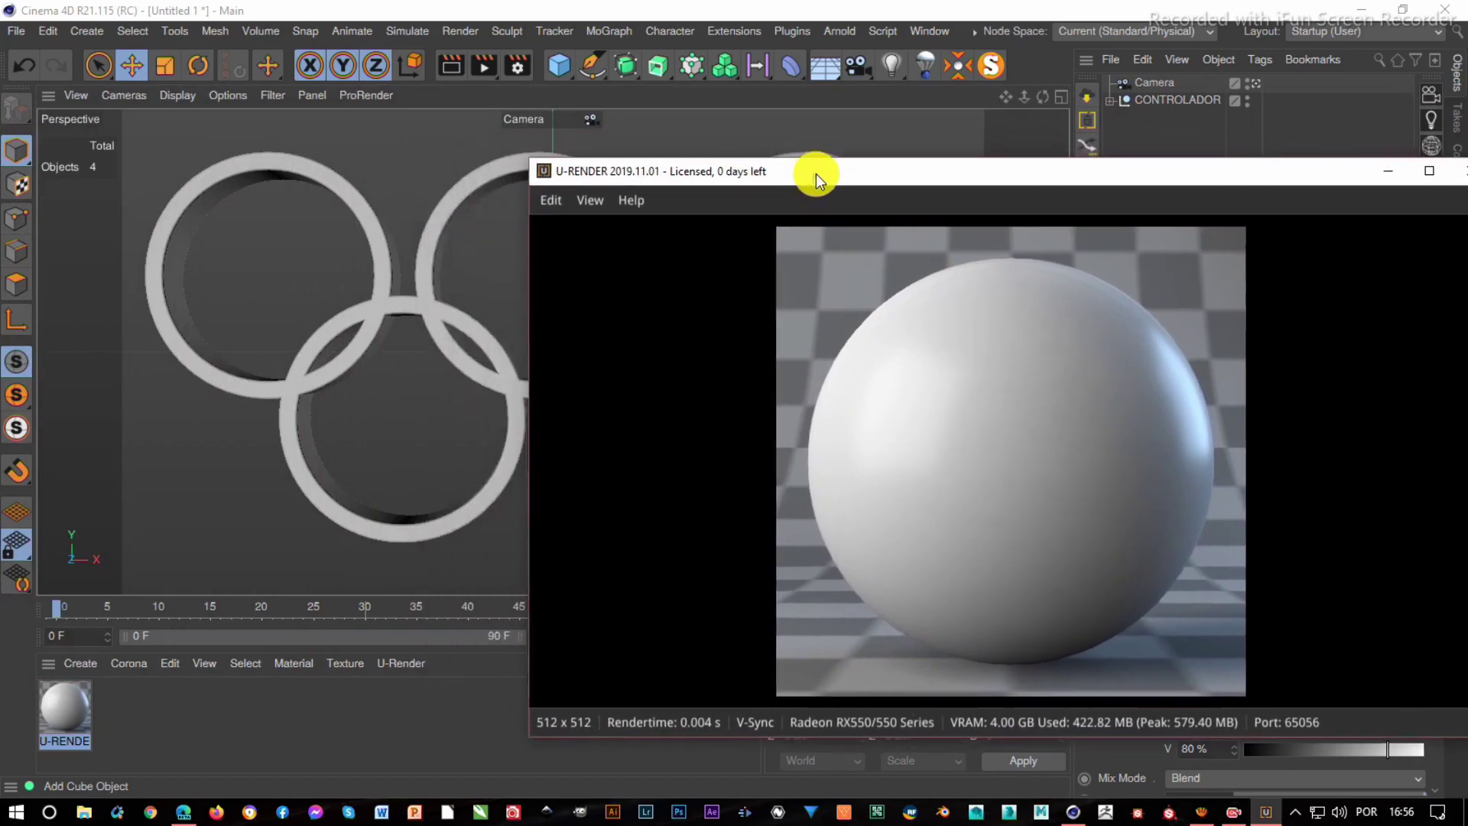
pyautogui.doubleClick(72, 701)
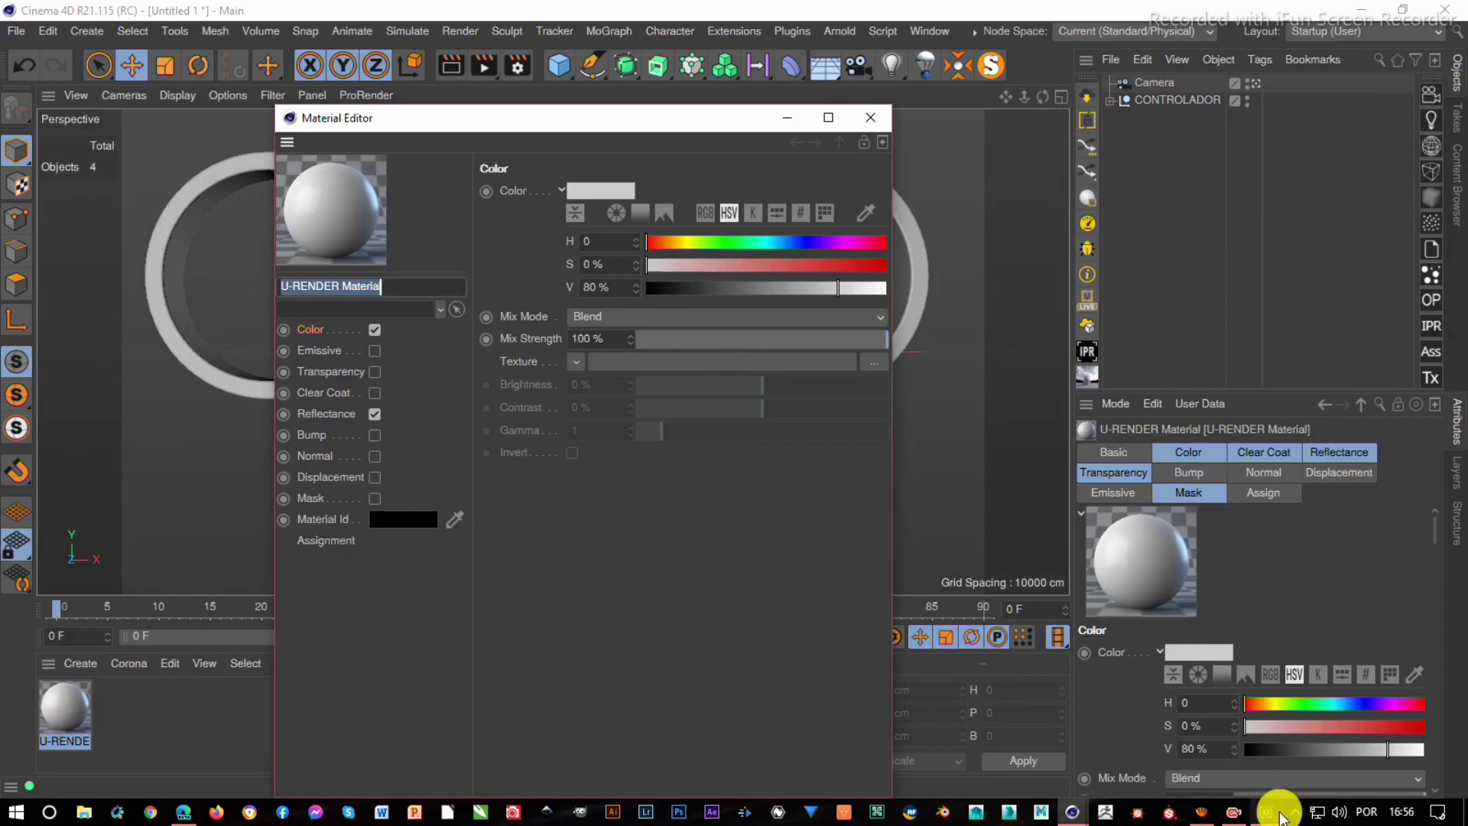
# - Give the material a Metallic reflectance at 100% Metalness and 75% Glossiness
pyautogui.click(1280, 813)
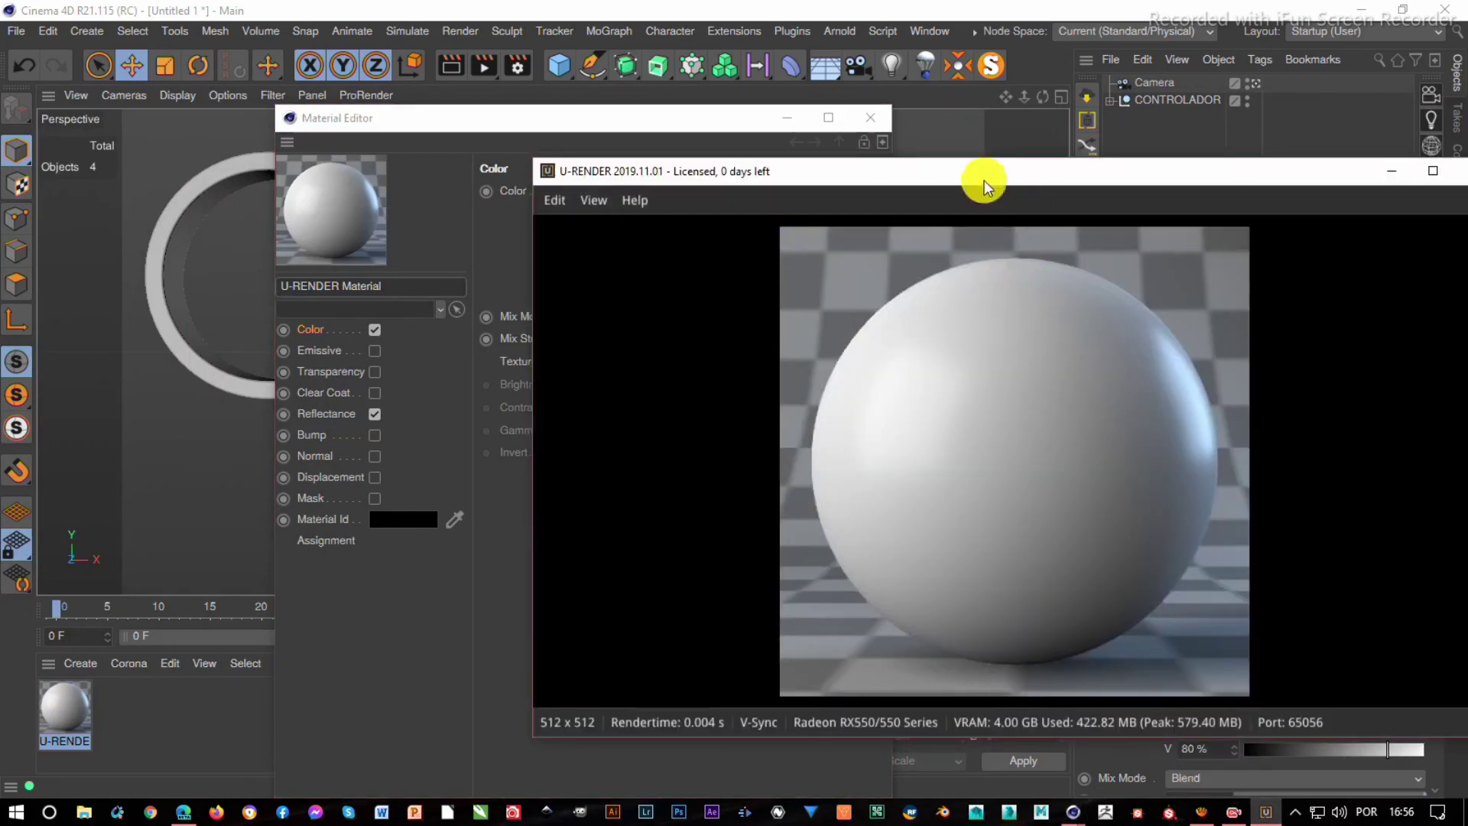
pyautogui.click(982, 149)
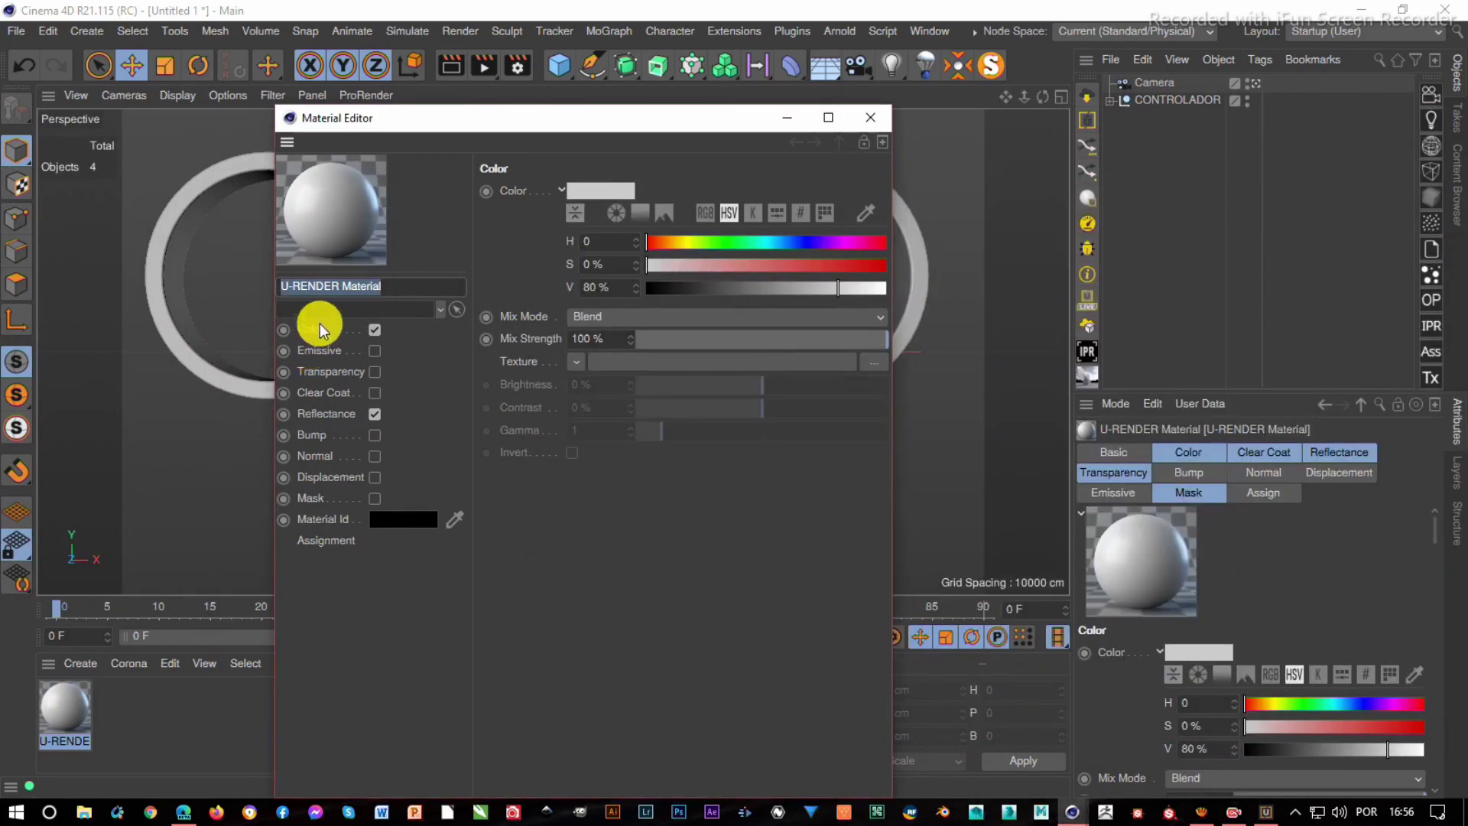
pyautogui.click(341, 414)
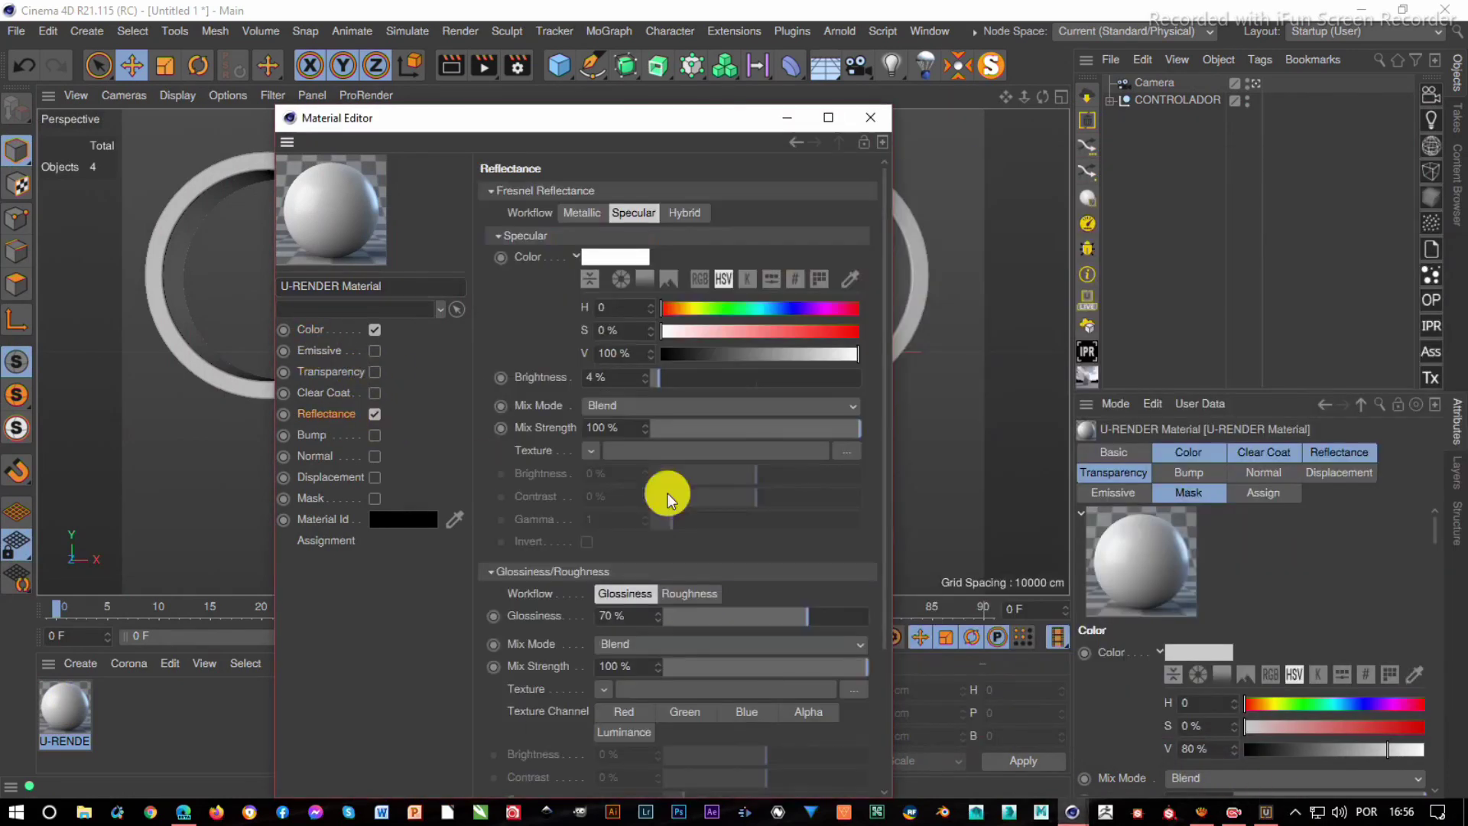
pyautogui.click(583, 214)
pyautogui.moveTo(714, 262); pyautogui.dragTo(928, 252)
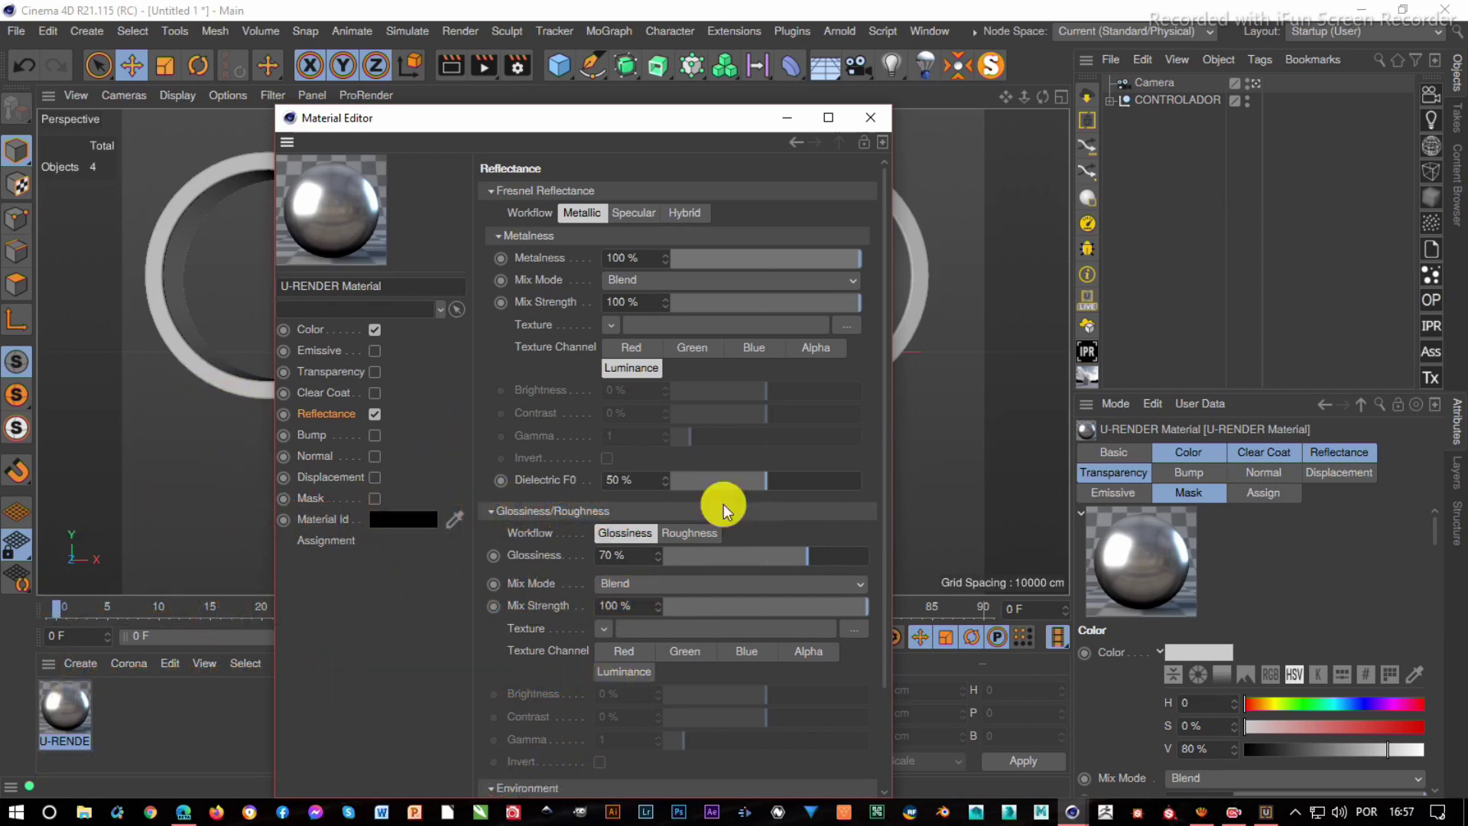
pyautogui.moveTo(811, 553); pyautogui.dragTo(827, 558)
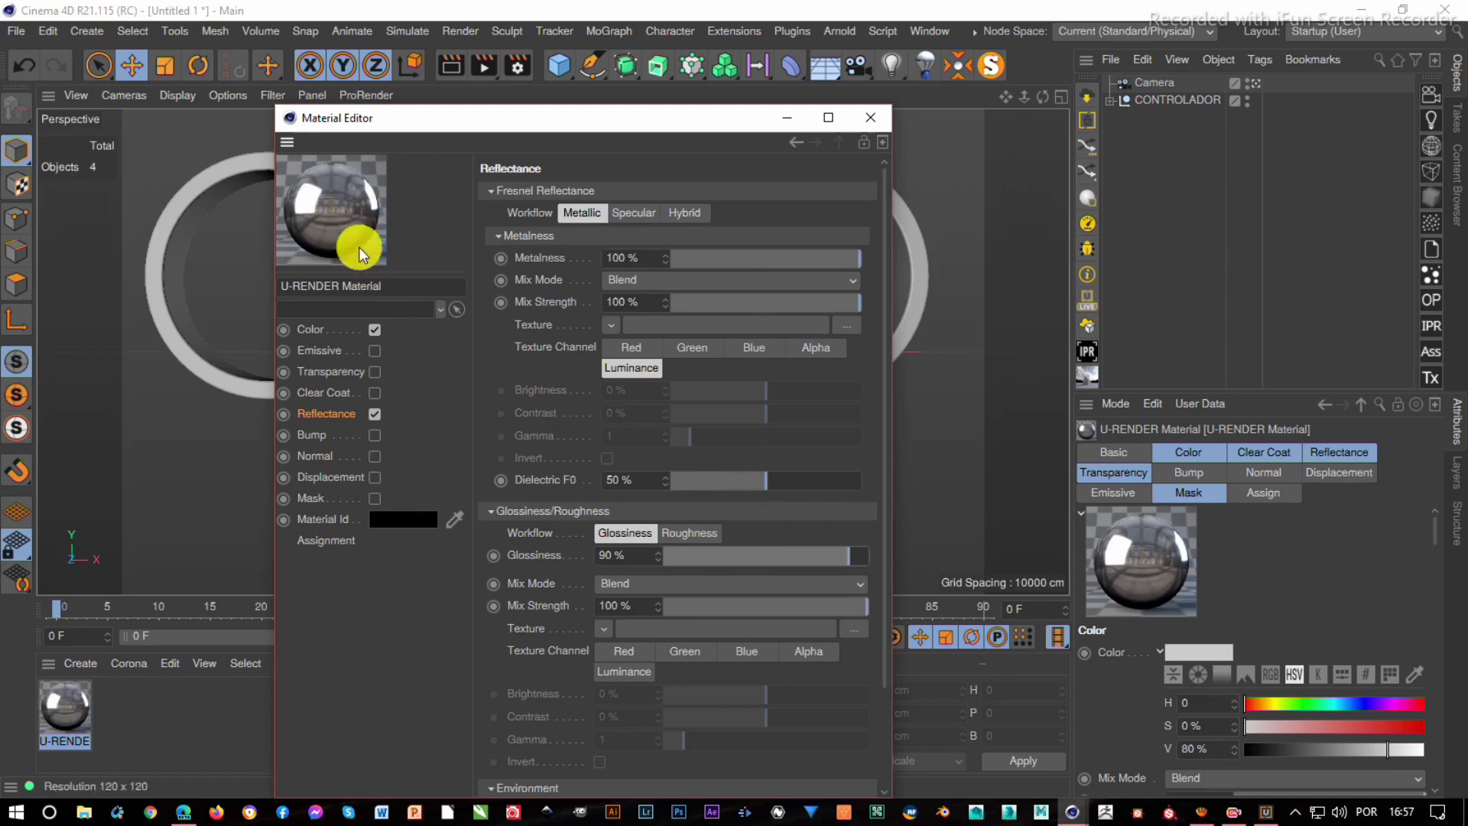
pyautogui.moveTo(841, 566); pyautogui.dragTo(828, 563)
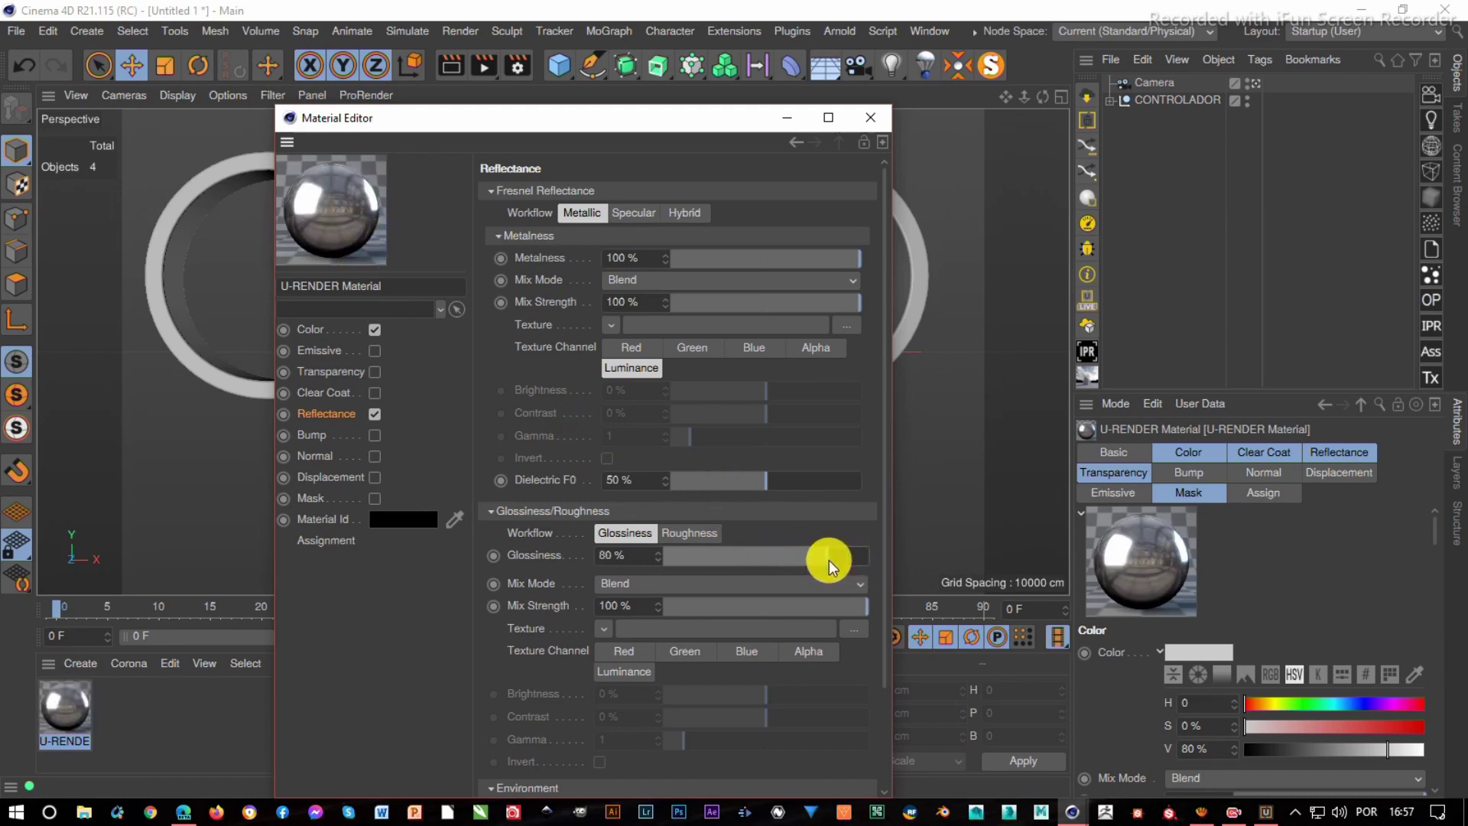
pyautogui.moveTo(829, 565); pyautogui.dragTo(819, 565)
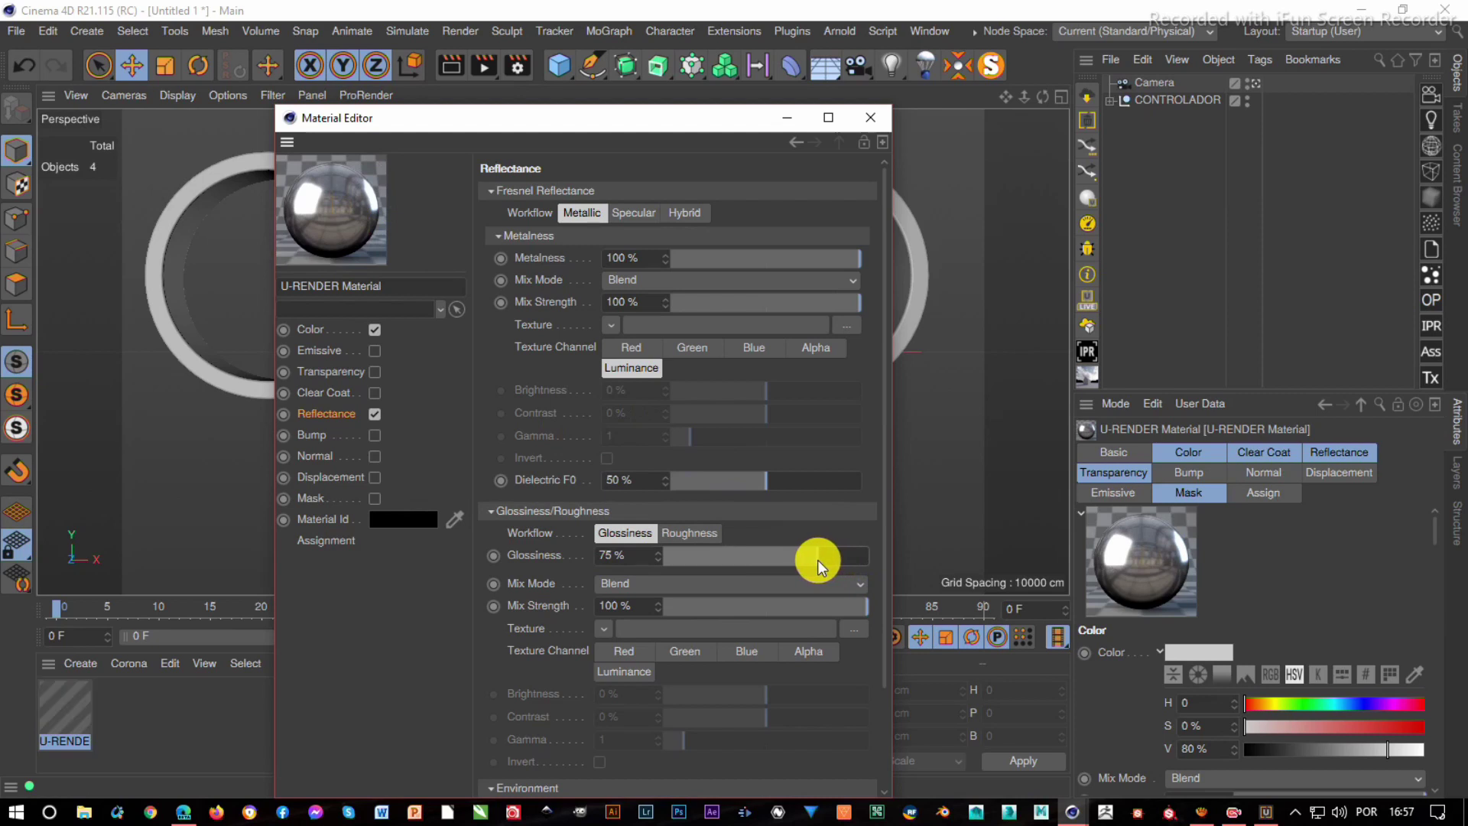
# - Apply the chrome material to the Extrude rings under CONTROLADOR and bring the preview forward
pyautogui.click(886, 123)
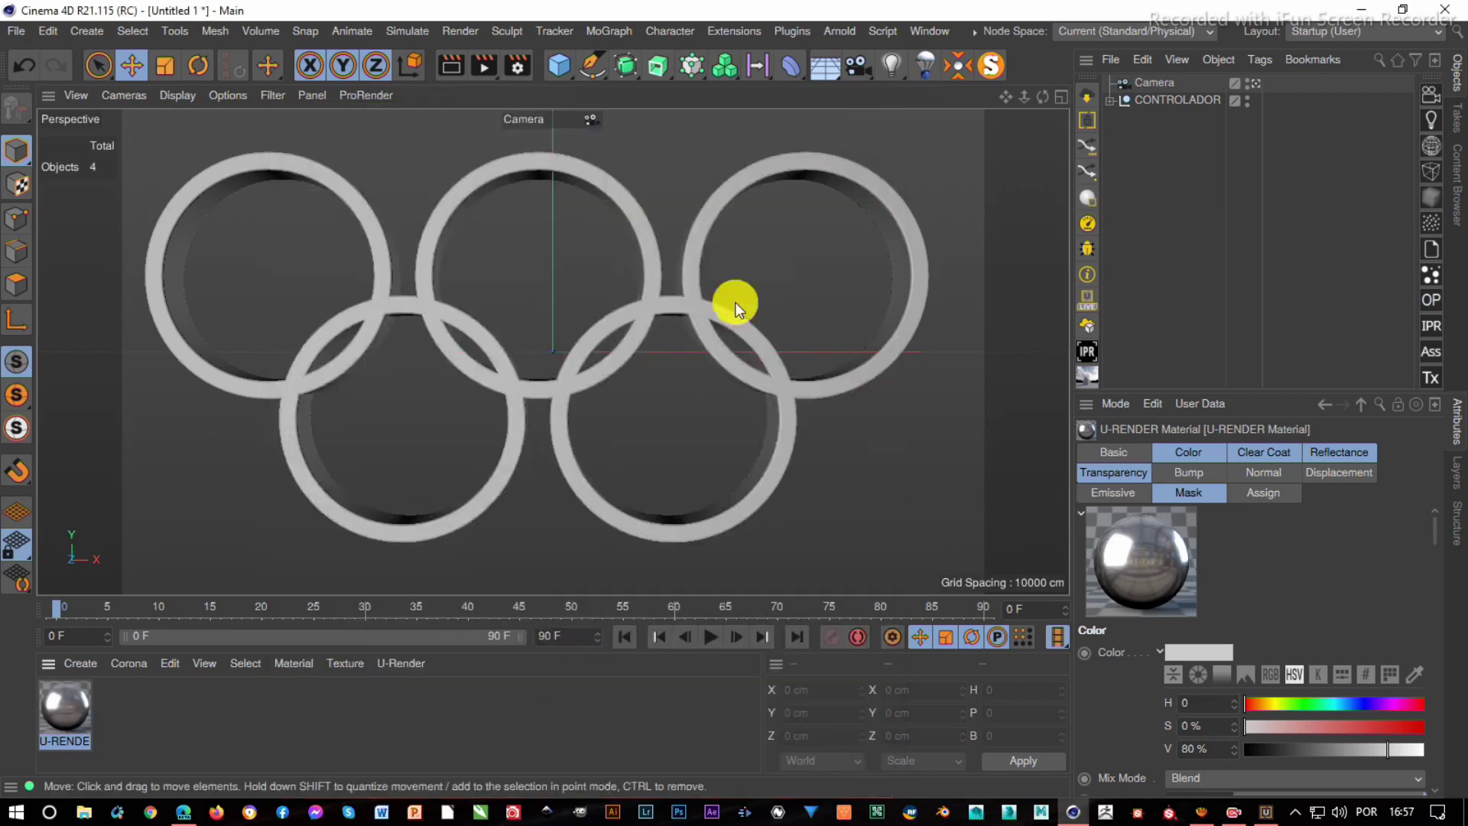
pyautogui.moveTo(59, 718)
pyautogui.mouseDown()
pyautogui.moveTo(981, 405)
pyautogui.moveTo(1155, 101)
pyautogui.mouseUp()
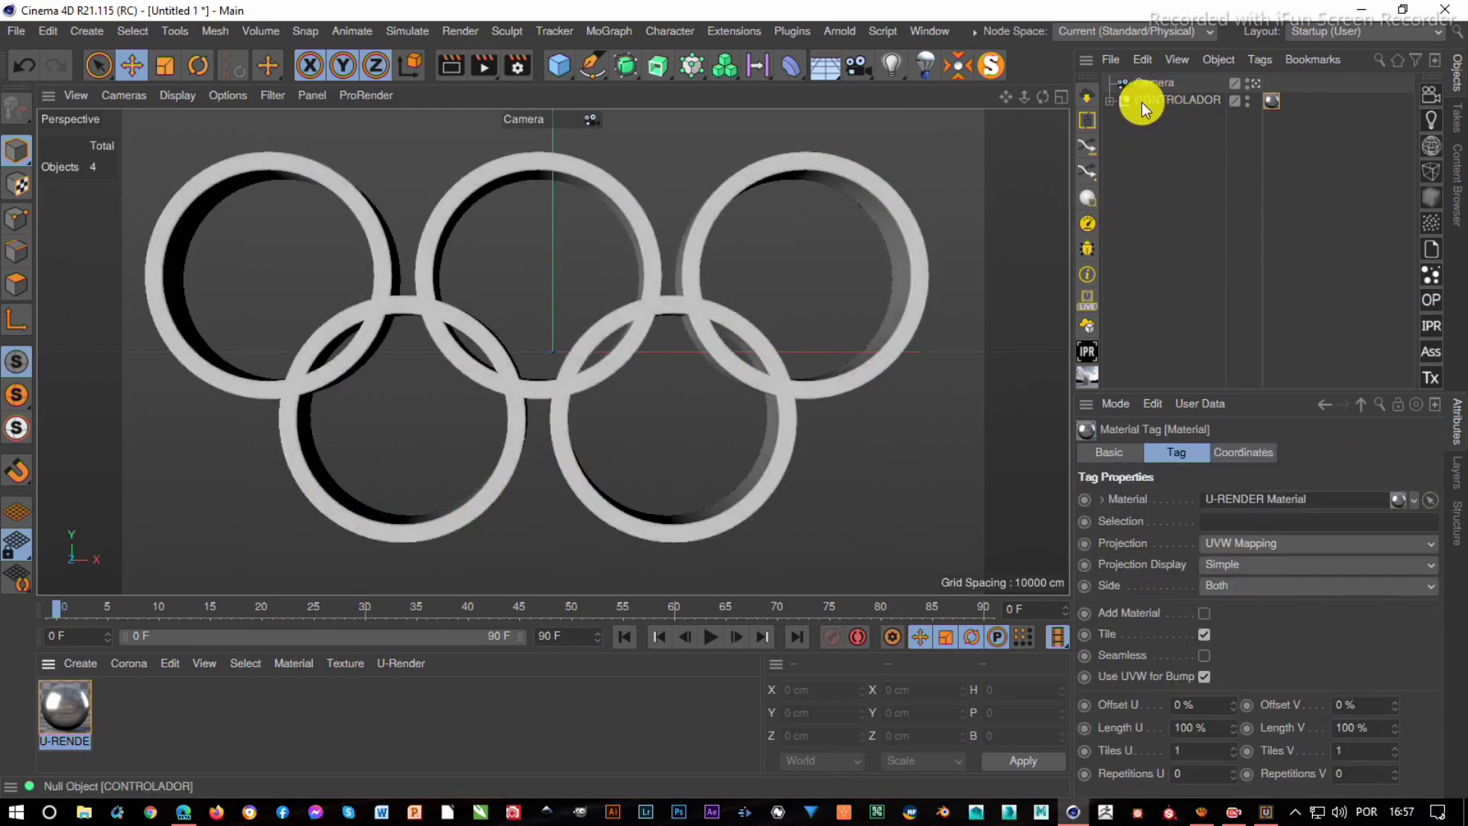
pyautogui.click(1113, 101)
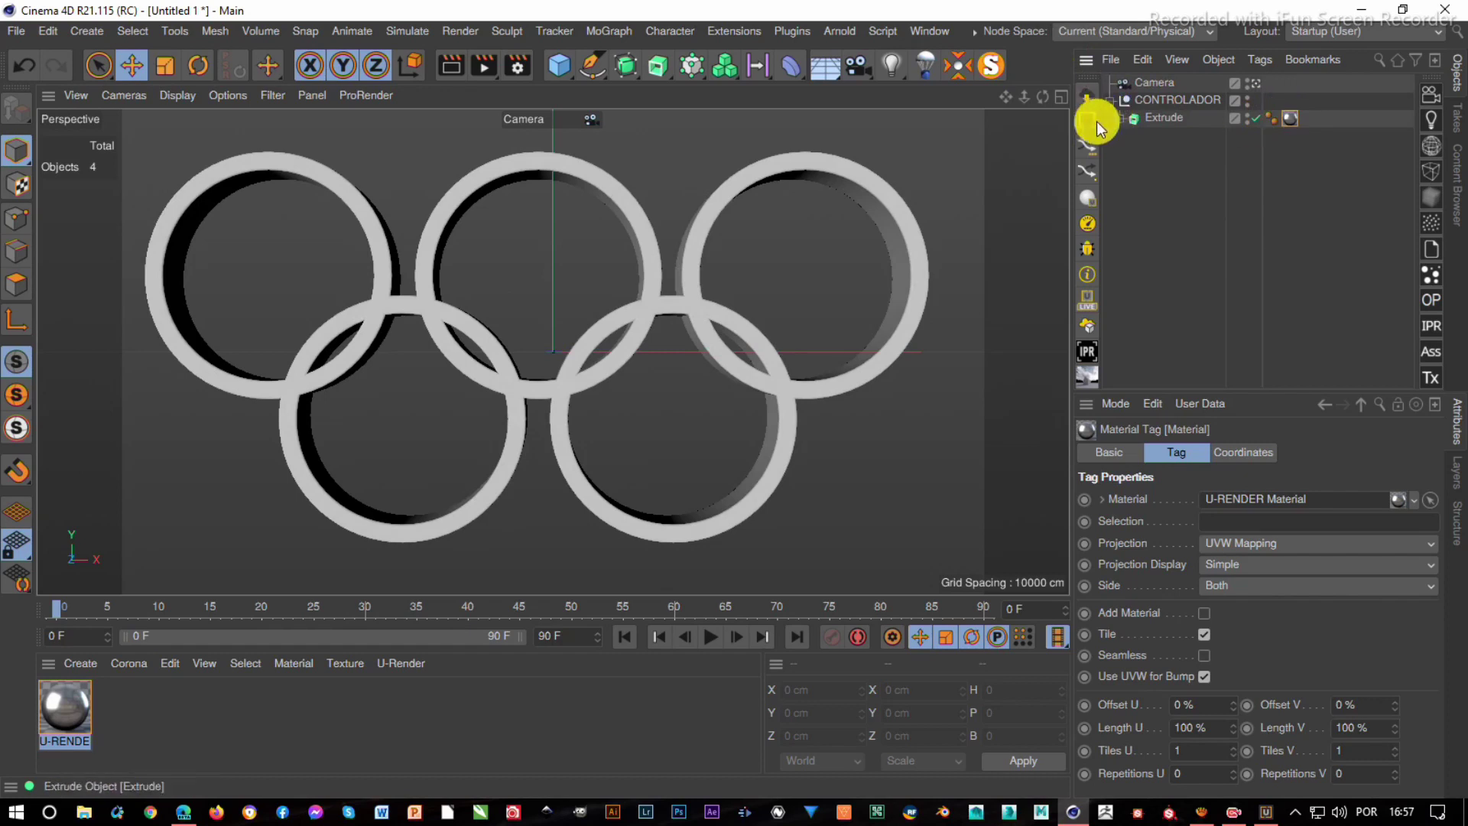
pyautogui.click(1118, 118)
pyautogui.click(1118, 118)
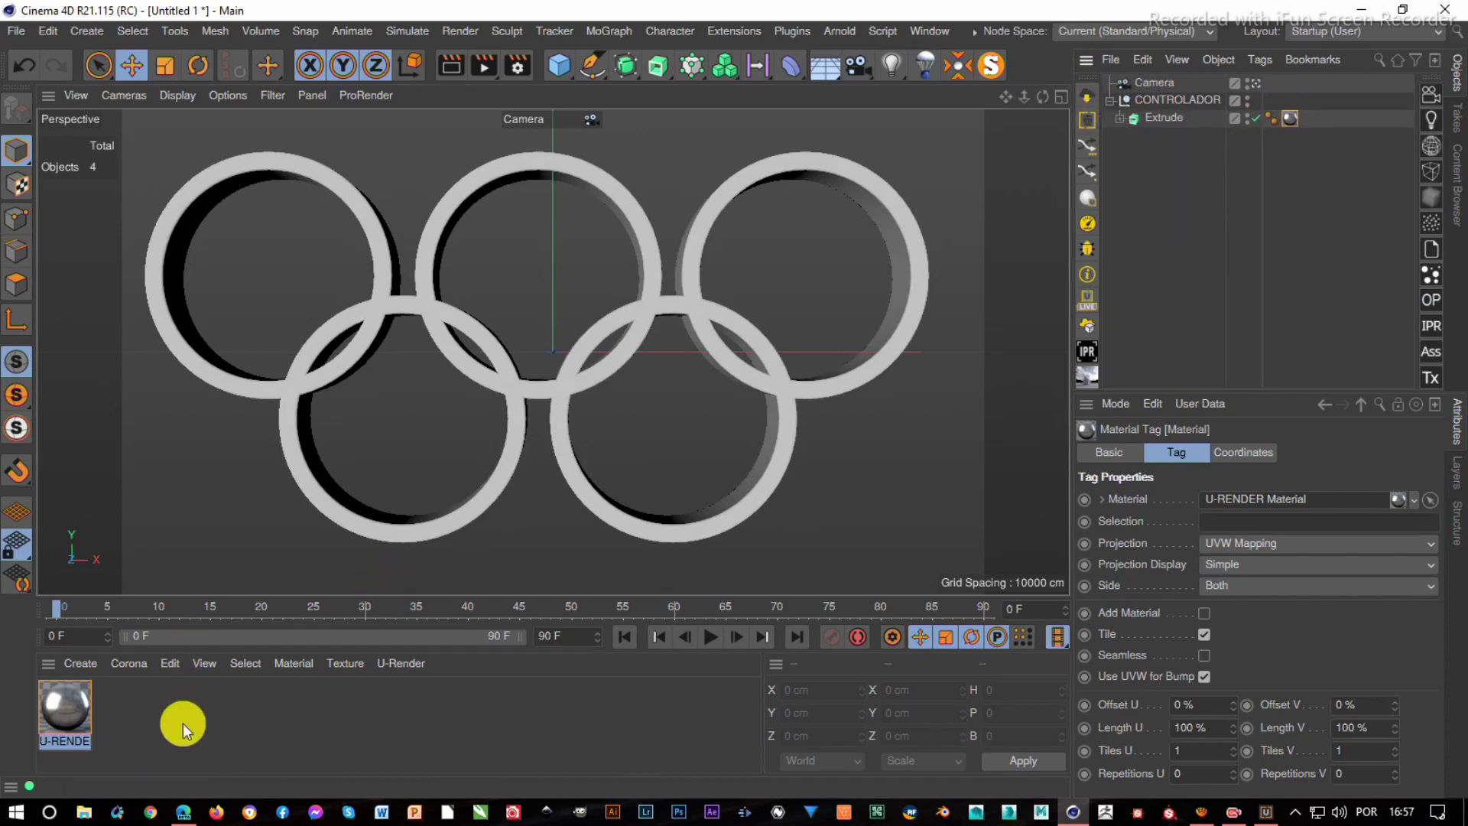
pyautogui.click(1268, 813)
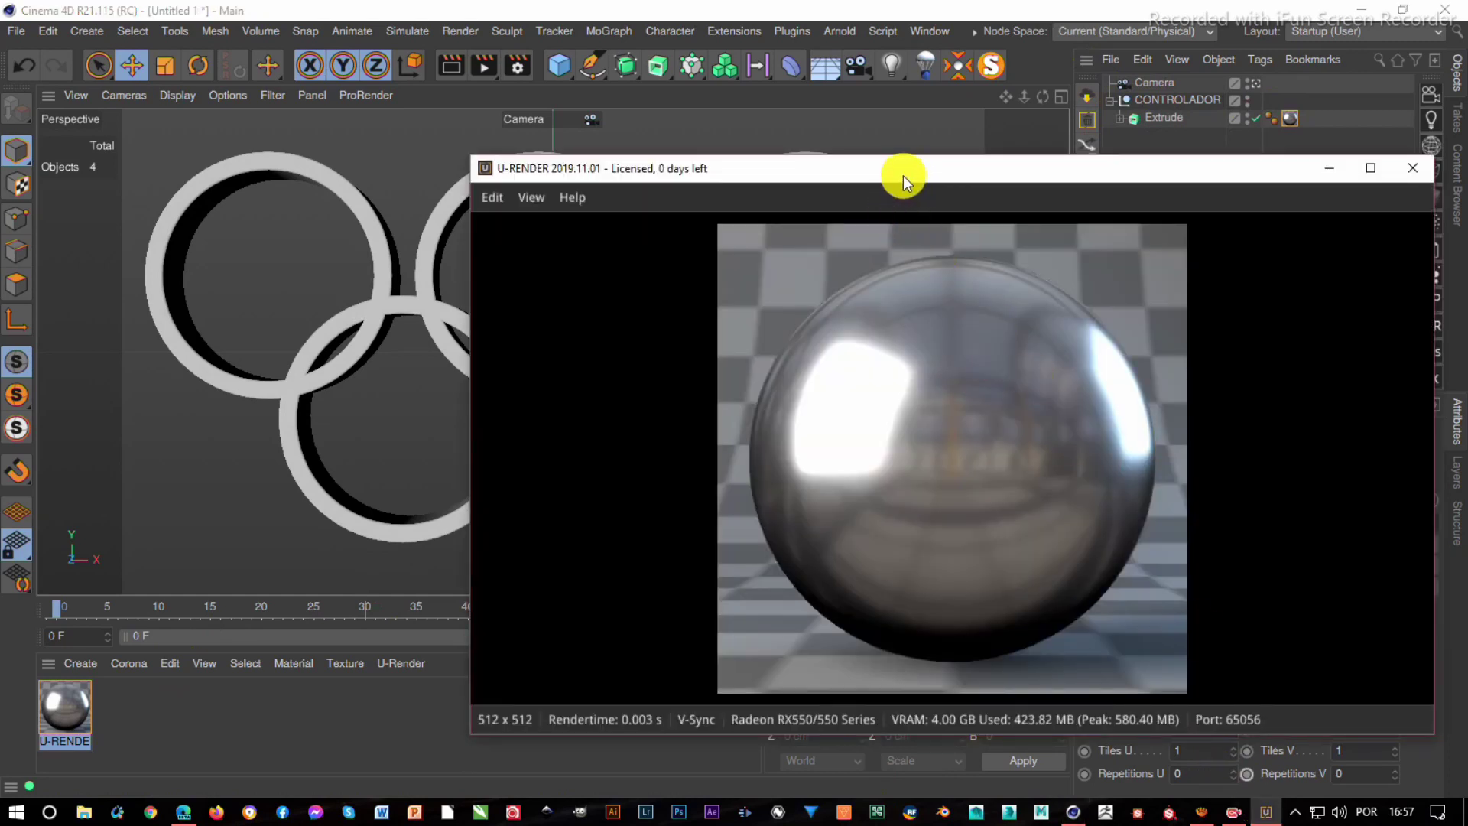
# - Keep the U-RENDER preview always on top, sized and placed at the lower right
pyautogui.moveTo(902, 176); pyautogui.dragTo(590, 193)
pyautogui.click(219, 215)
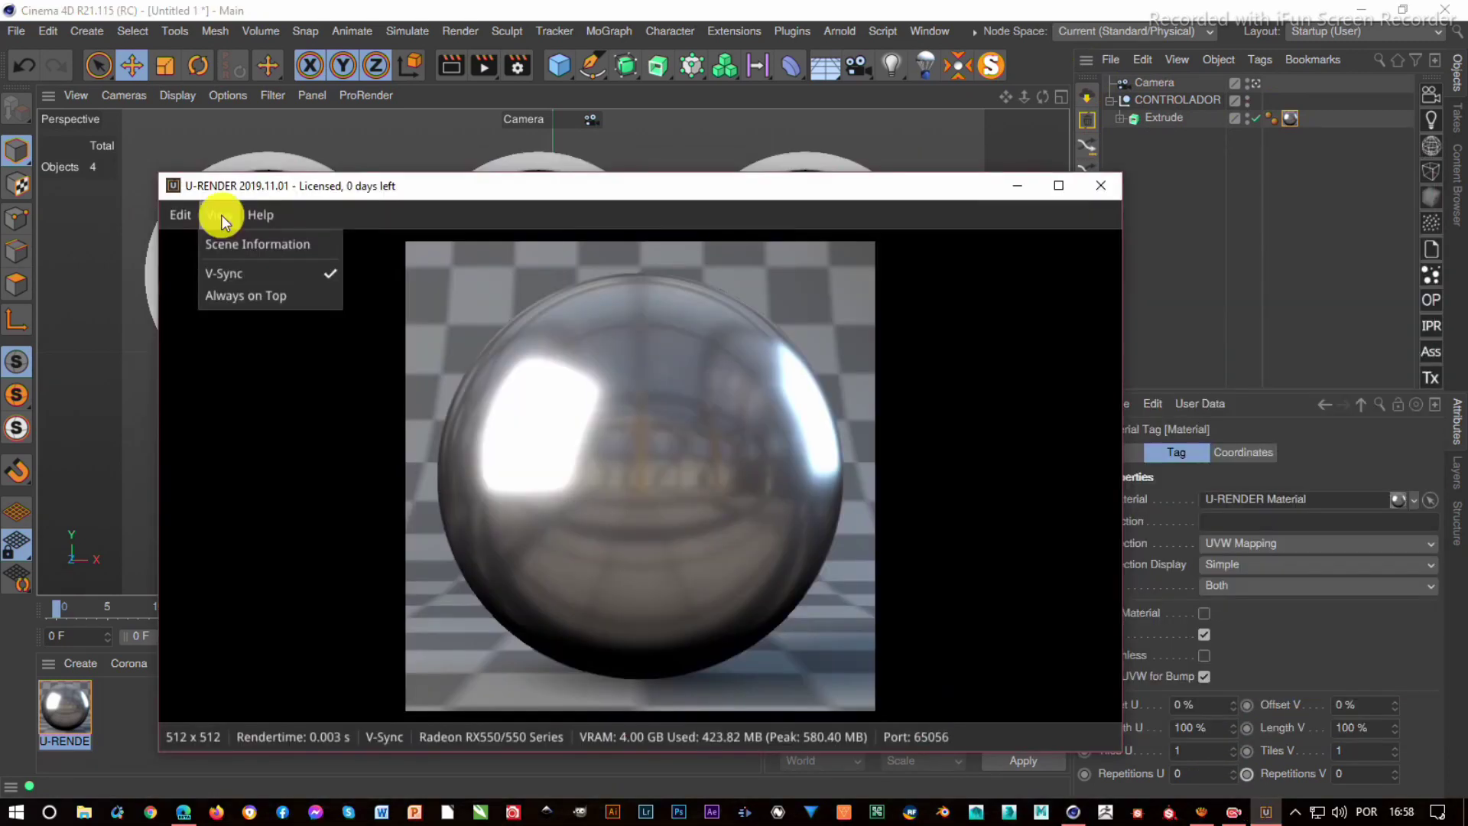
pyautogui.click(259, 301)
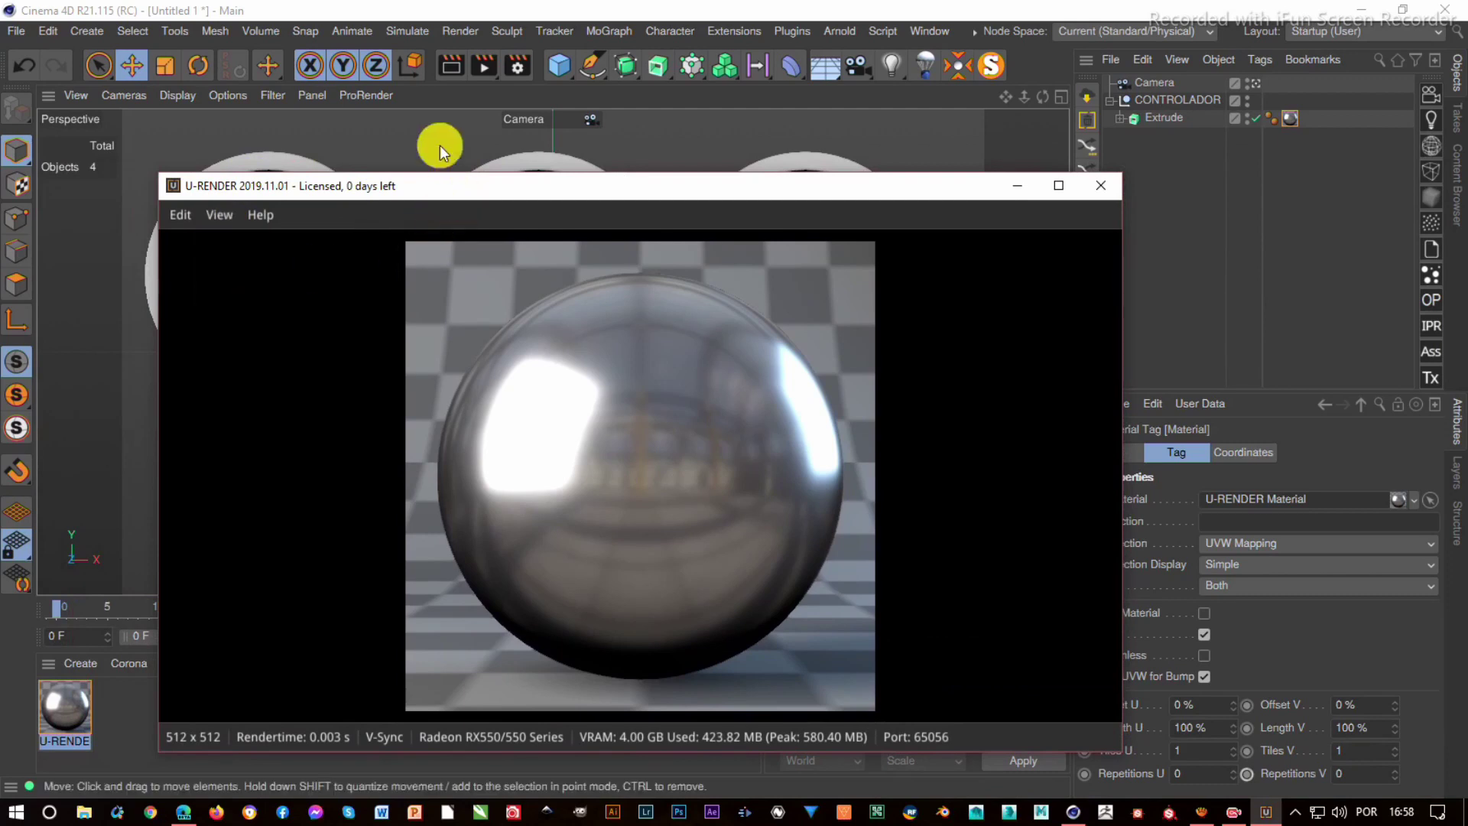
pyautogui.moveTo(557, 187); pyautogui.dragTo(722, 233)
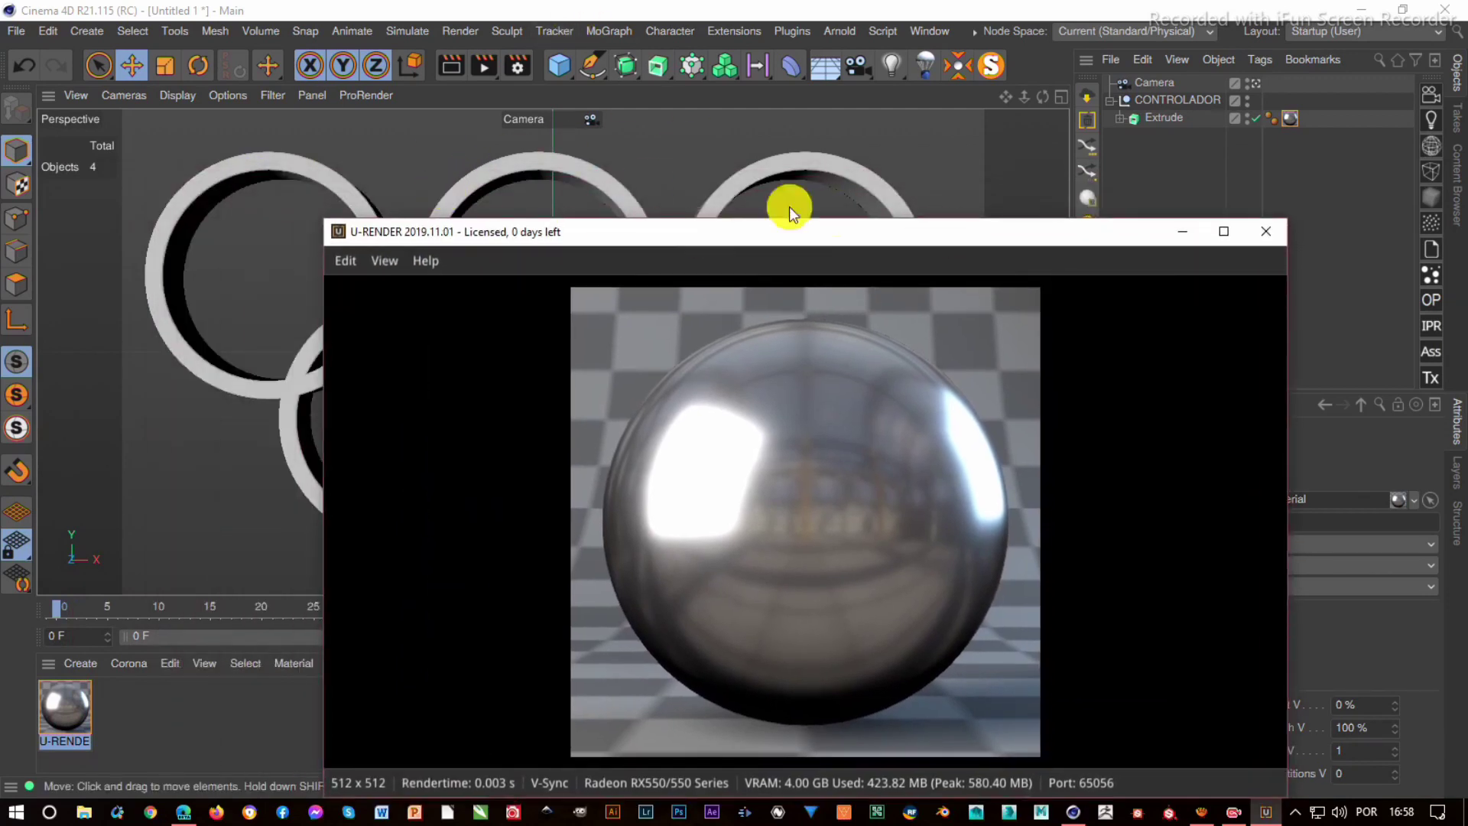
pyautogui.click(1154, 119)
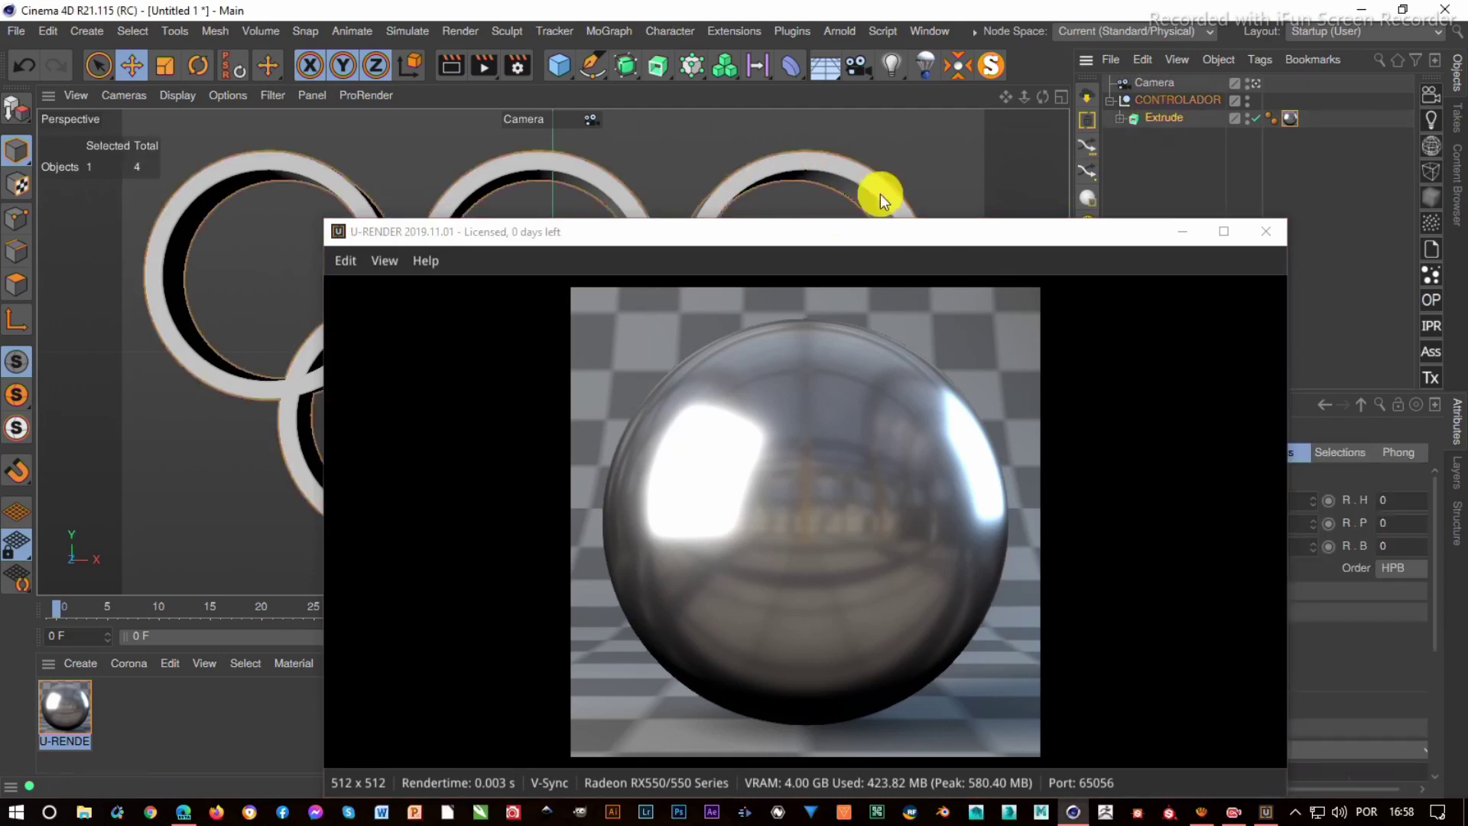
pyautogui.click(1115, 200)
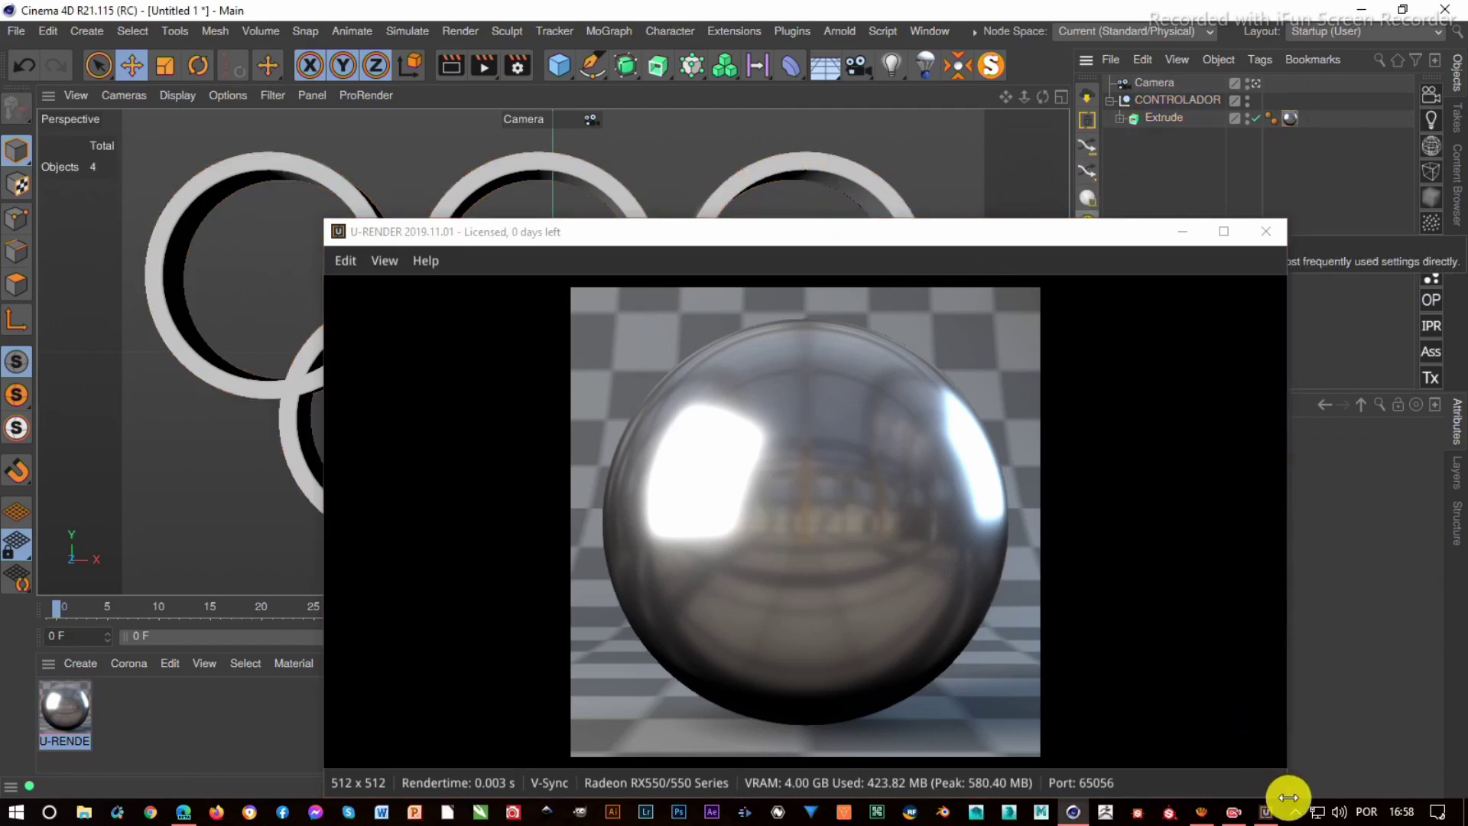
pyautogui.moveTo(326, 234); pyautogui.dragTo(907, 436)
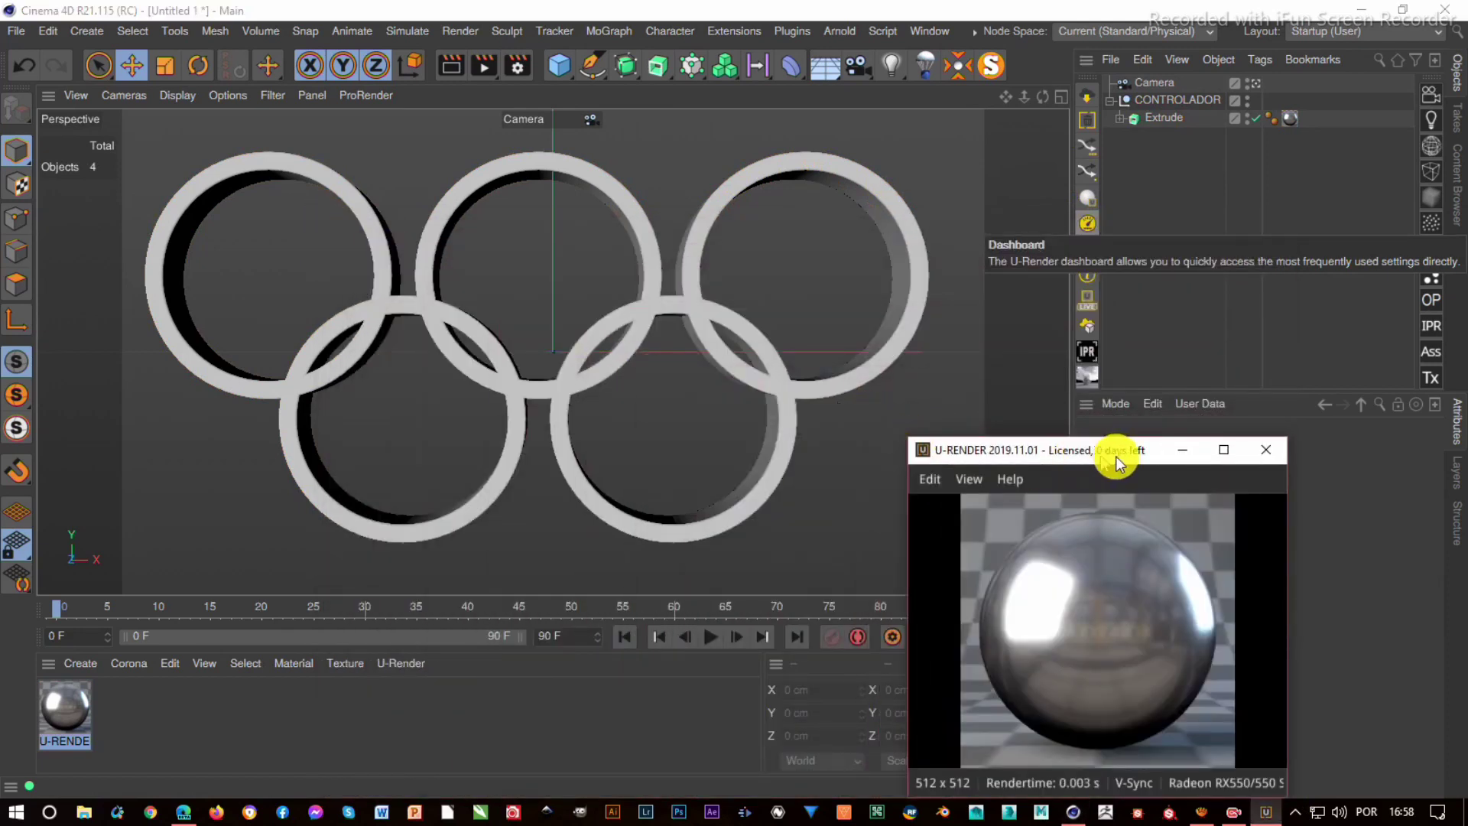
pyautogui.moveTo(1116, 456); pyautogui.dragTo(1197, 401)
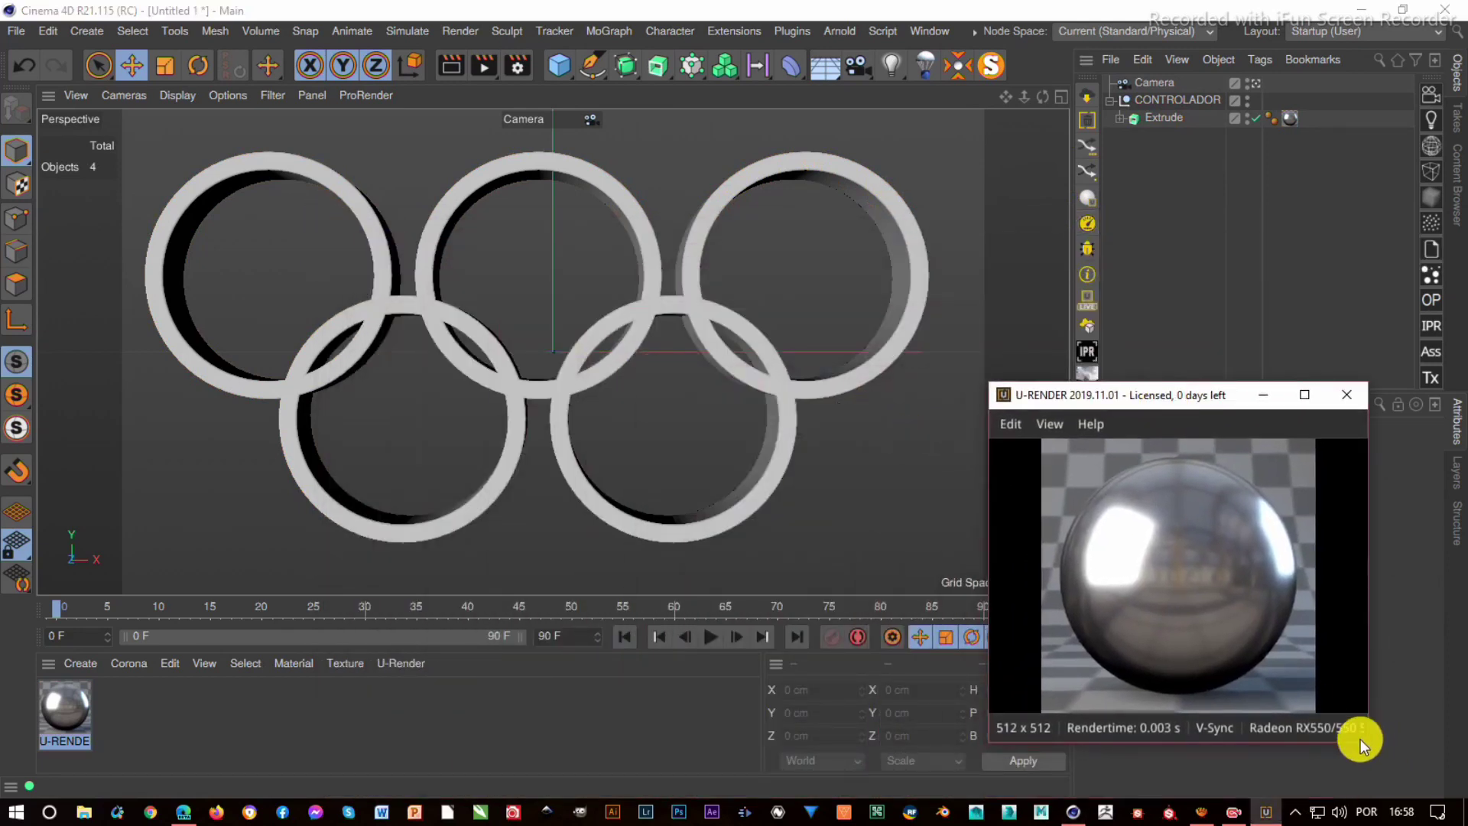
pyautogui.moveTo(1363, 739); pyautogui.dragTo(1423, 764)
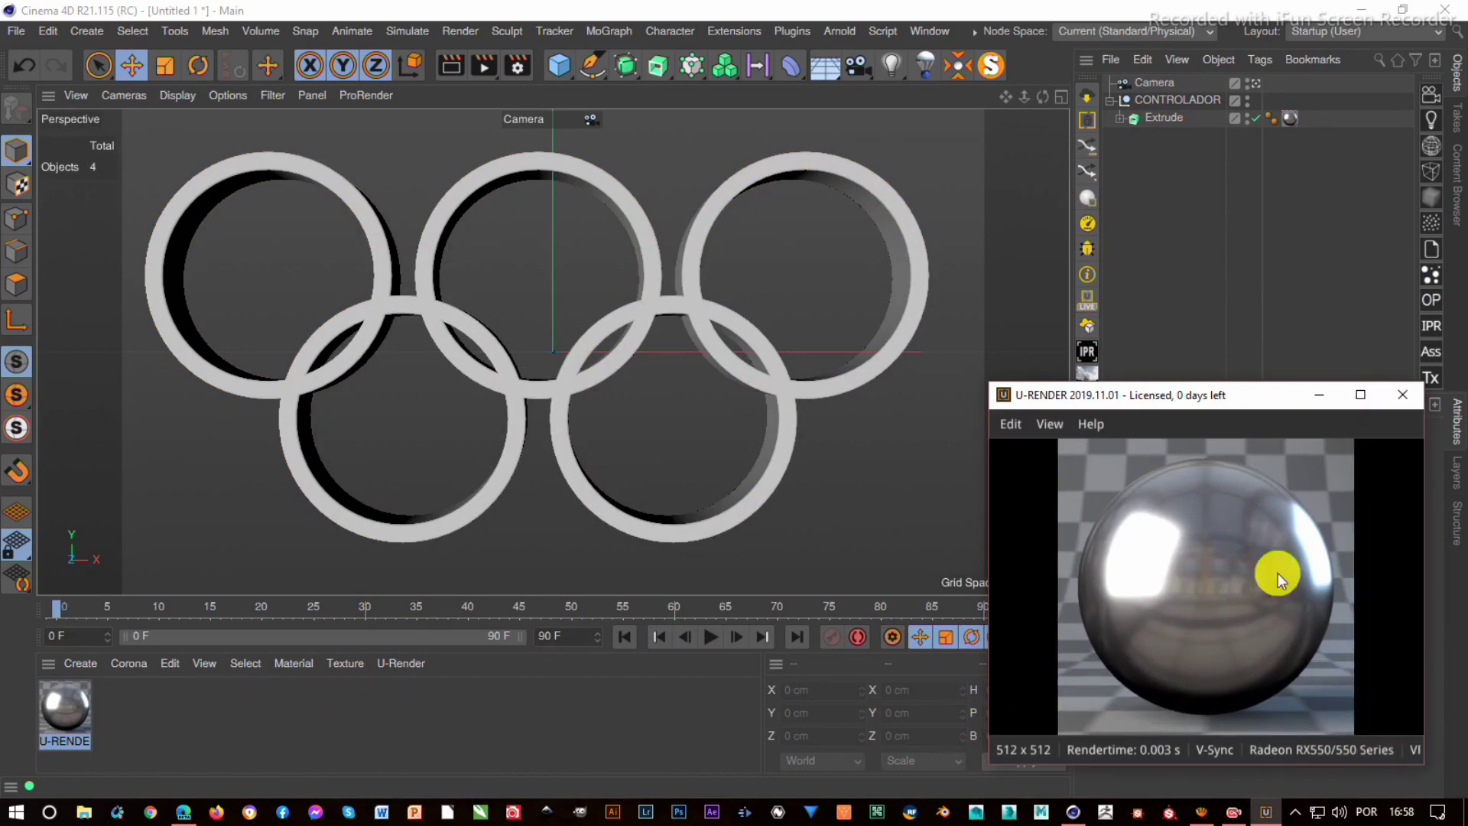
pyautogui.moveTo(1136, 389); pyautogui.dragTo(1081, 383)
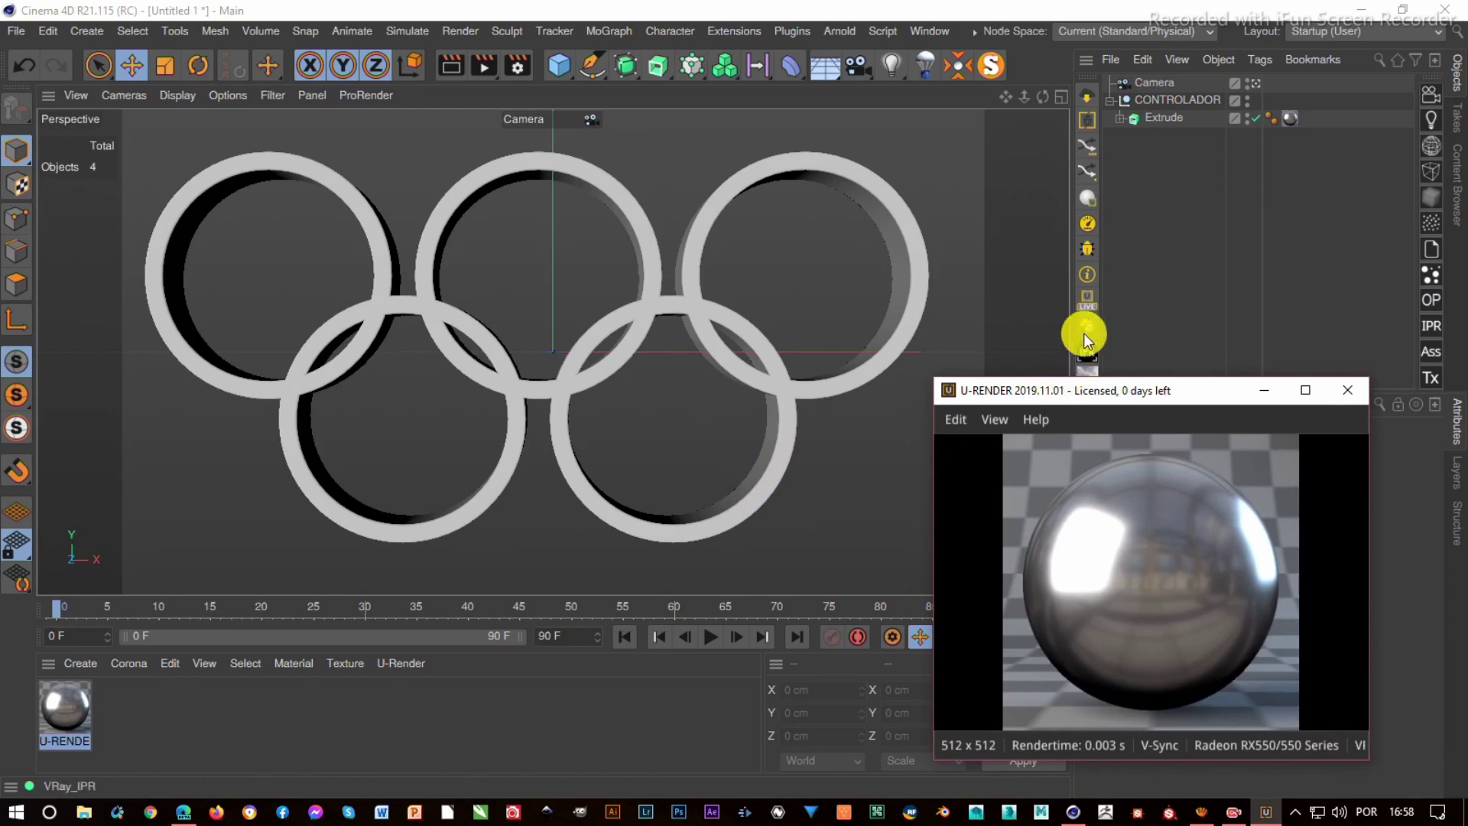
# - Turn on live rendering, then delete and undo-restore the Extrude rings
pyautogui.click(1089, 299)
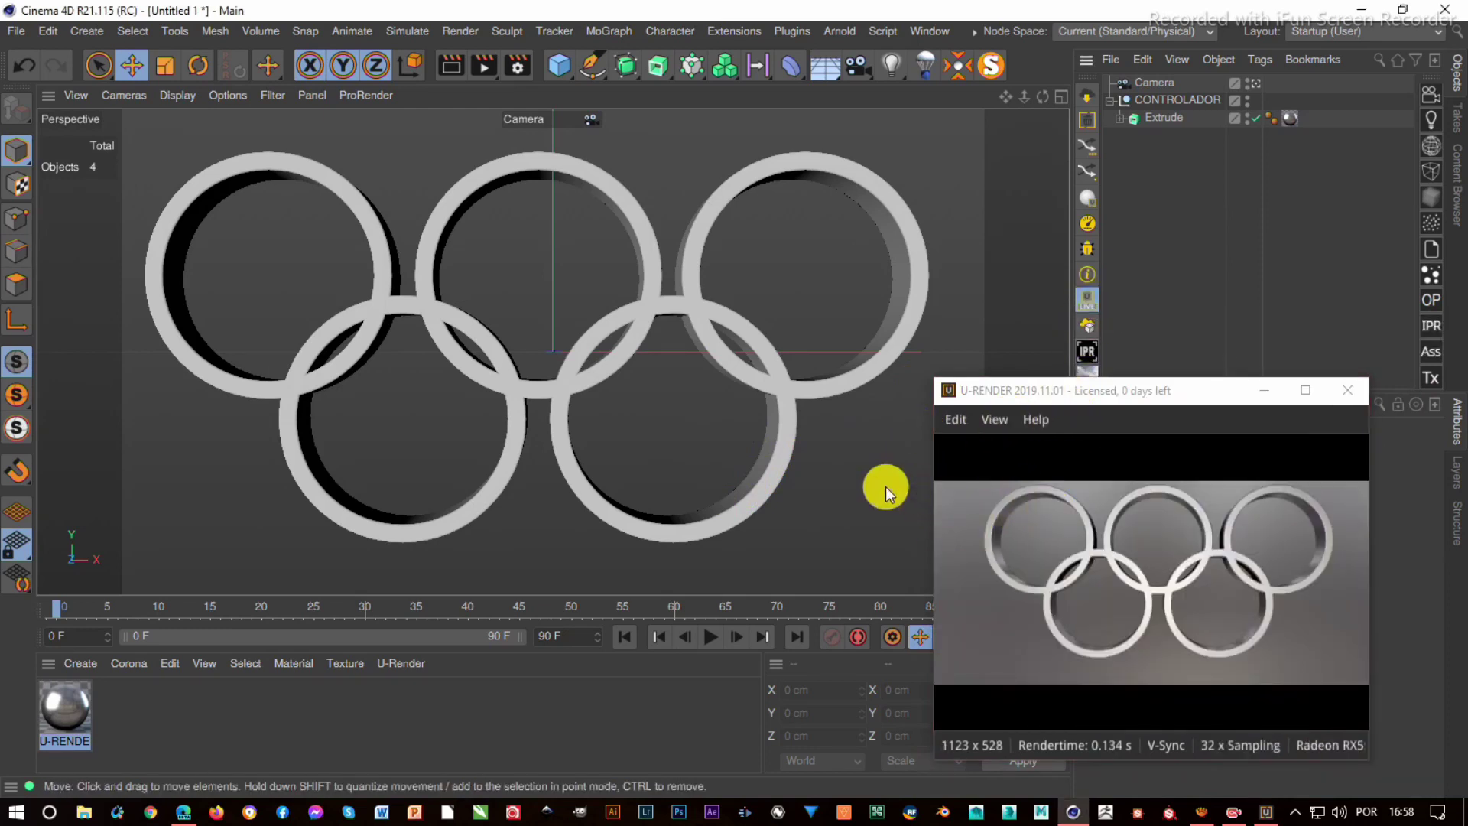
pyautogui.moveTo(933, 380); pyautogui.dragTo(891, 344)
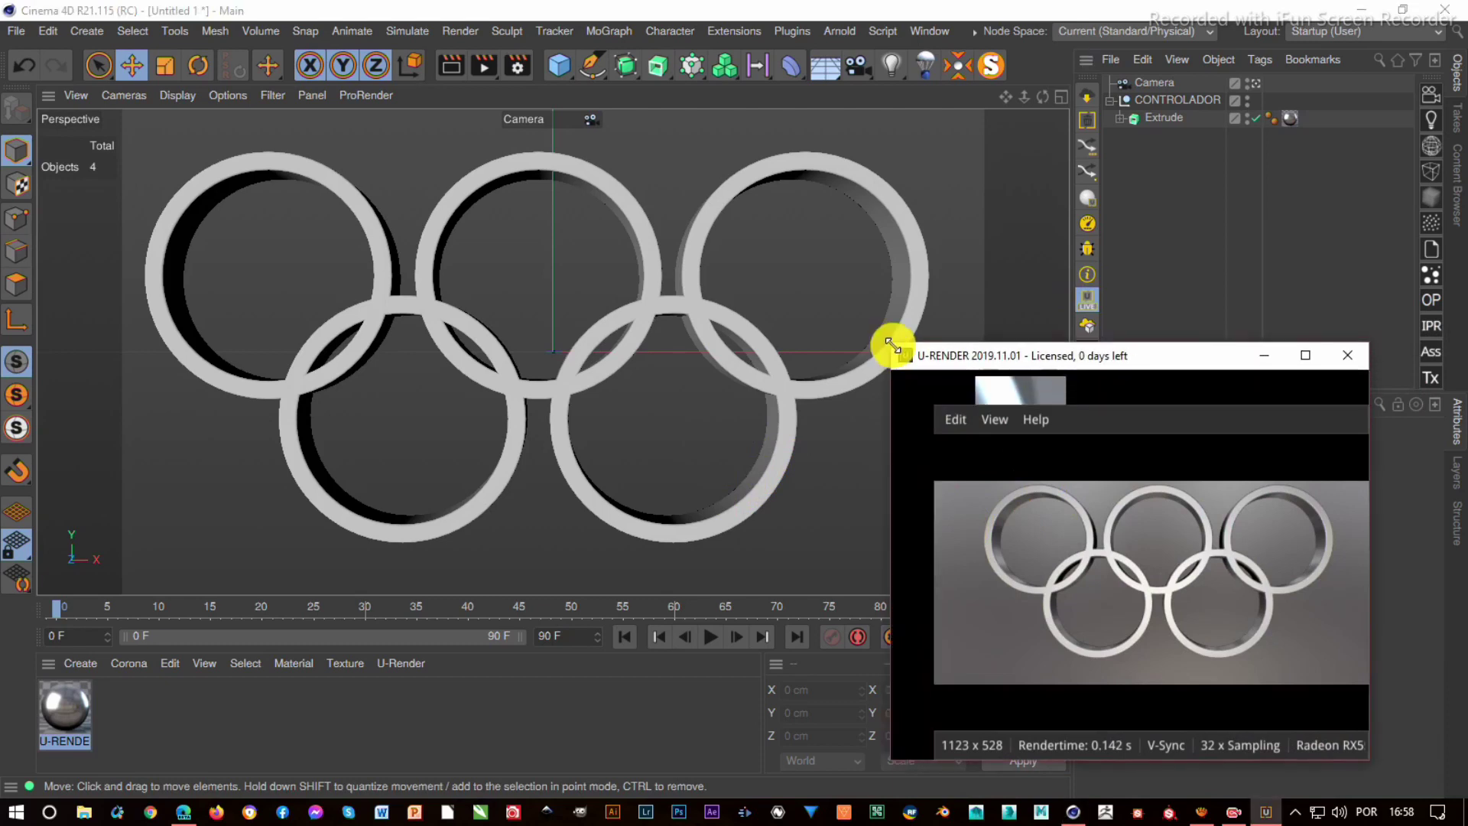
pyautogui.click(1178, 175)
pyautogui.click(1168, 118)
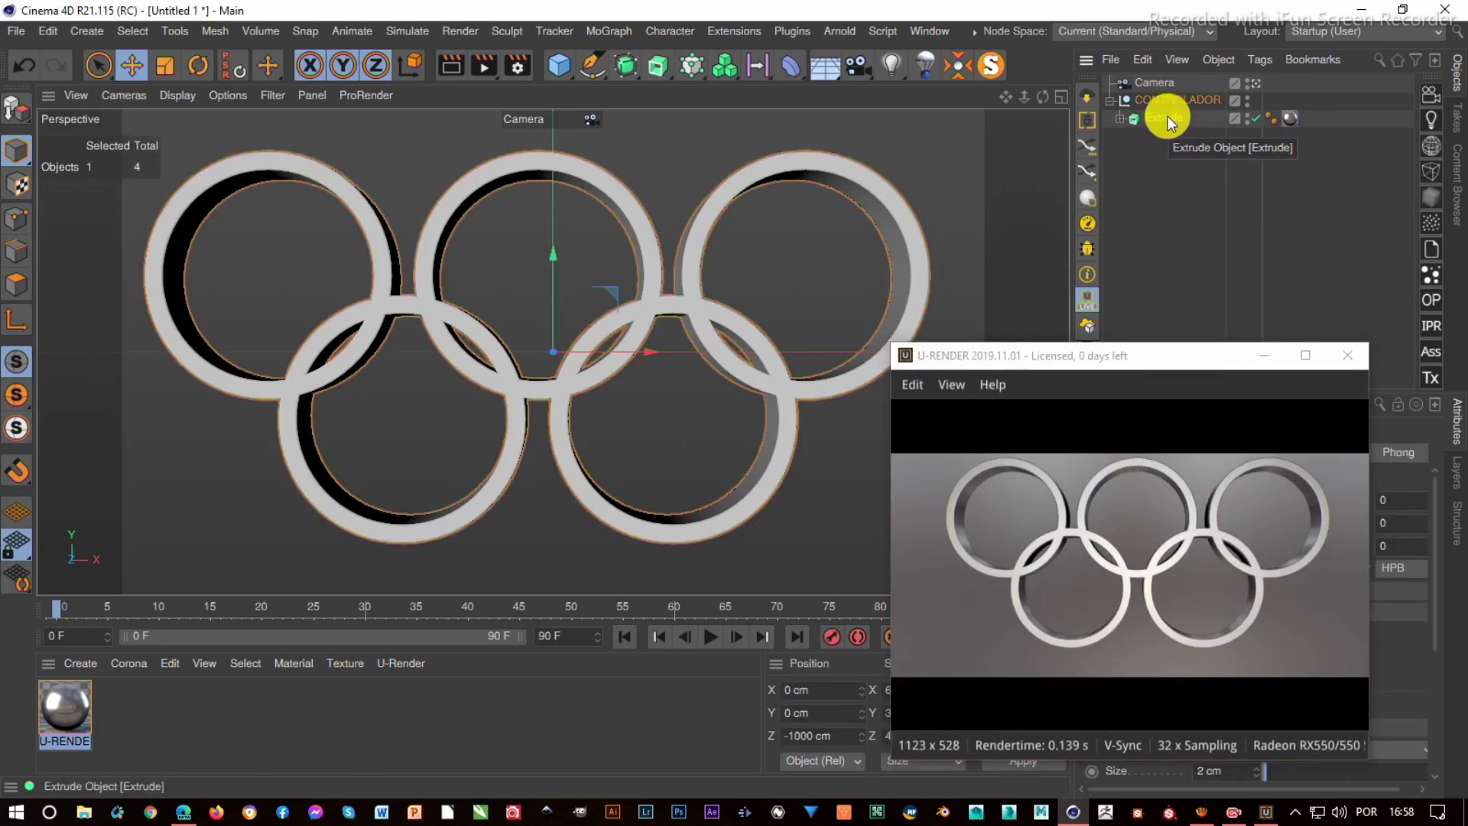
pyautogui.press('Delete')
pyautogui.hotkey('ctrl', 'z')
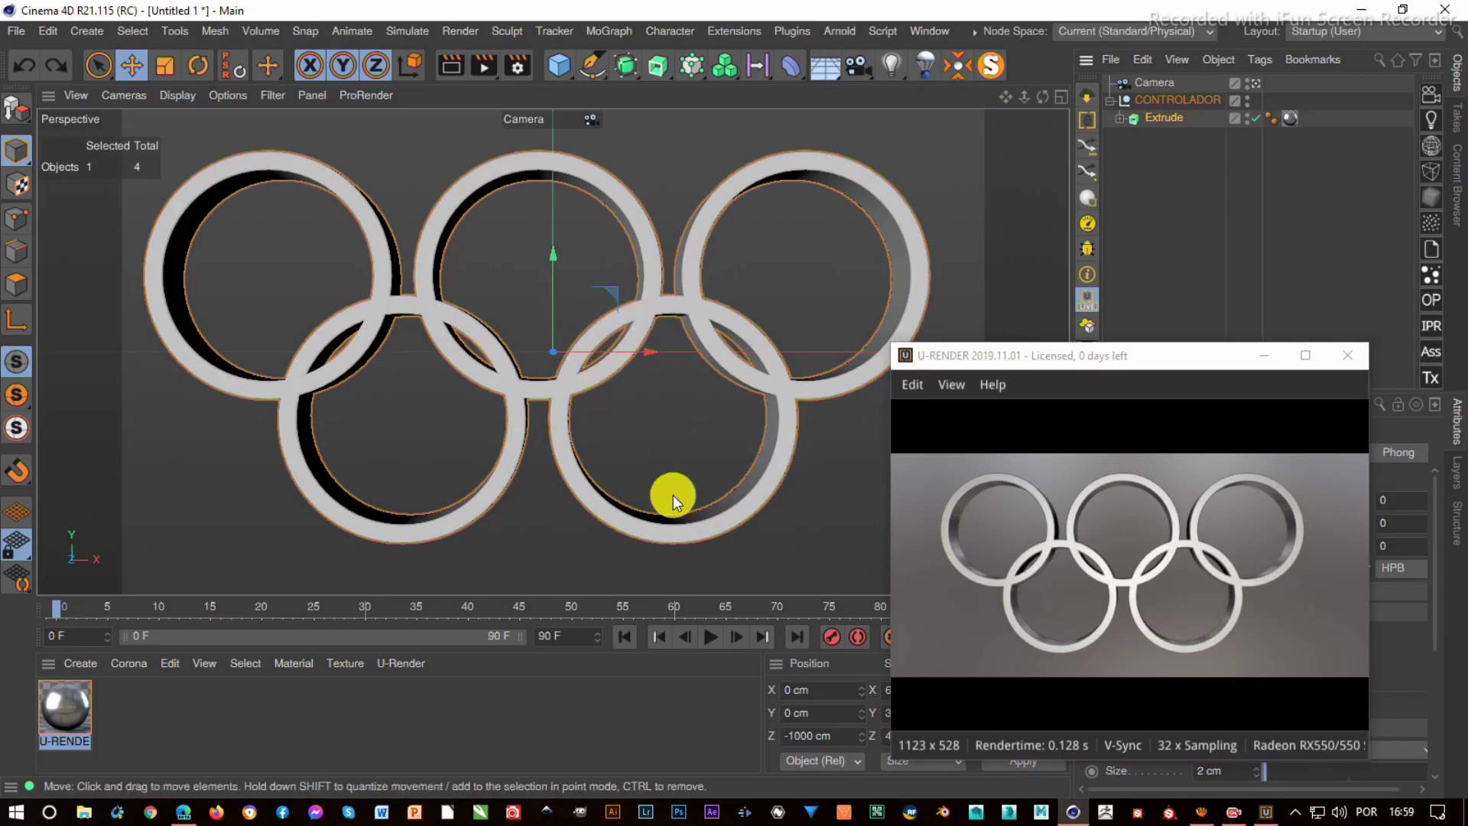
# - Nudge the preview window right and jump the timeline to frame 45
pyautogui.moveTo(1113, 360); pyautogui.dragTo(1155, 385)
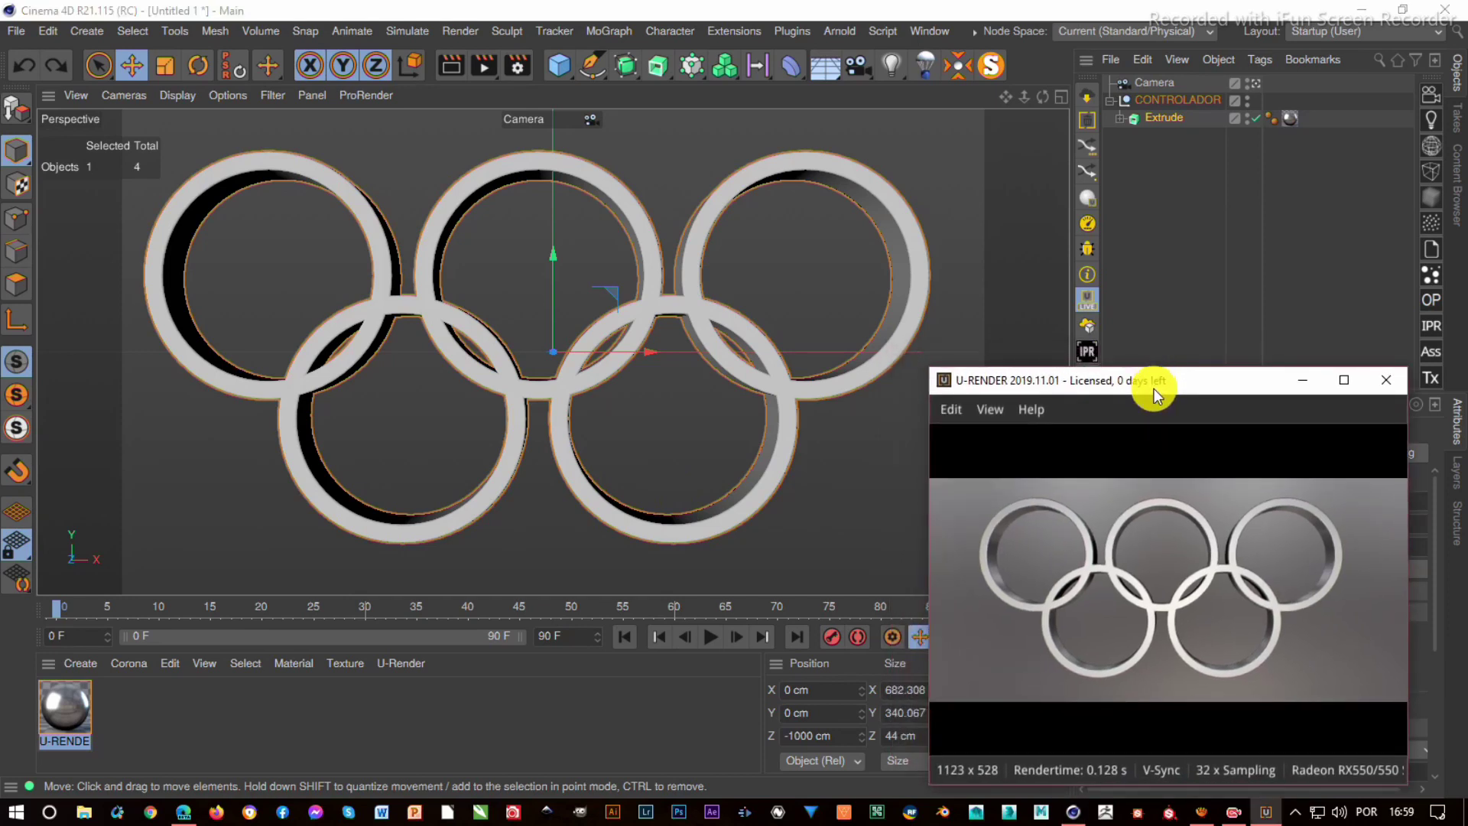
pyautogui.click(1178, 102)
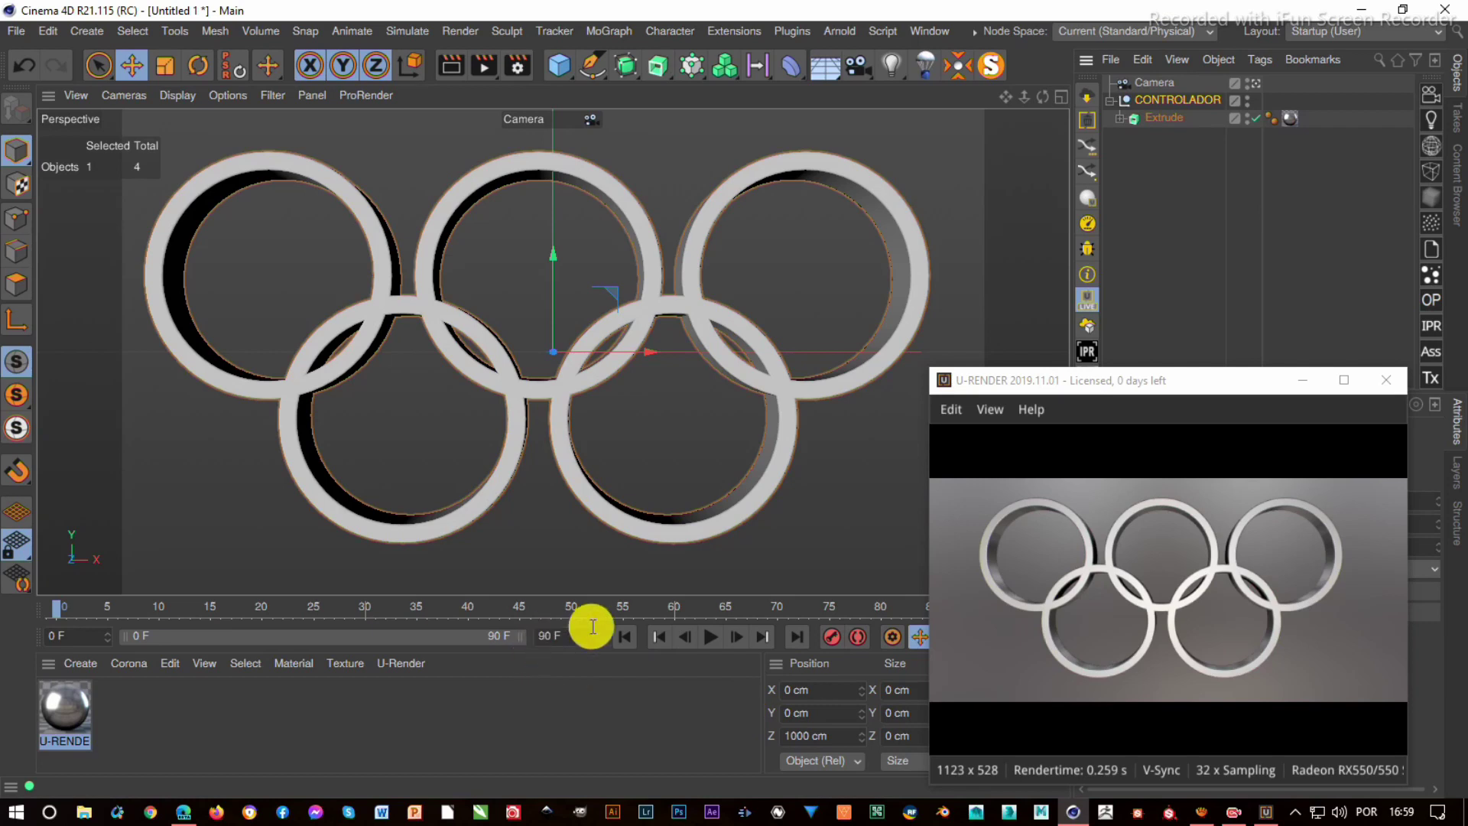
pyautogui.moveTo(1092, 380); pyautogui.dragTo(1189, 379)
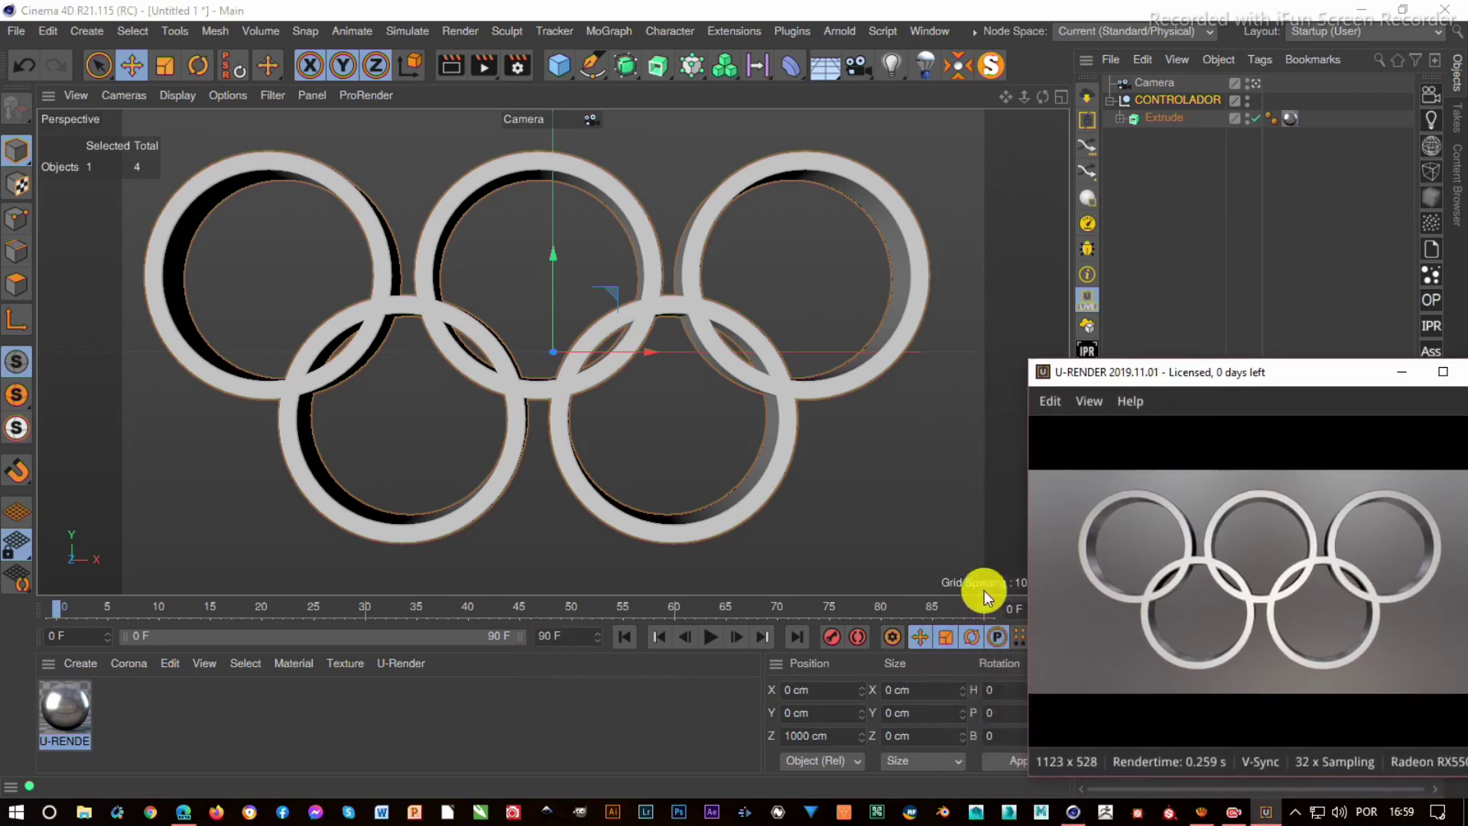
pyautogui.click(520, 604)
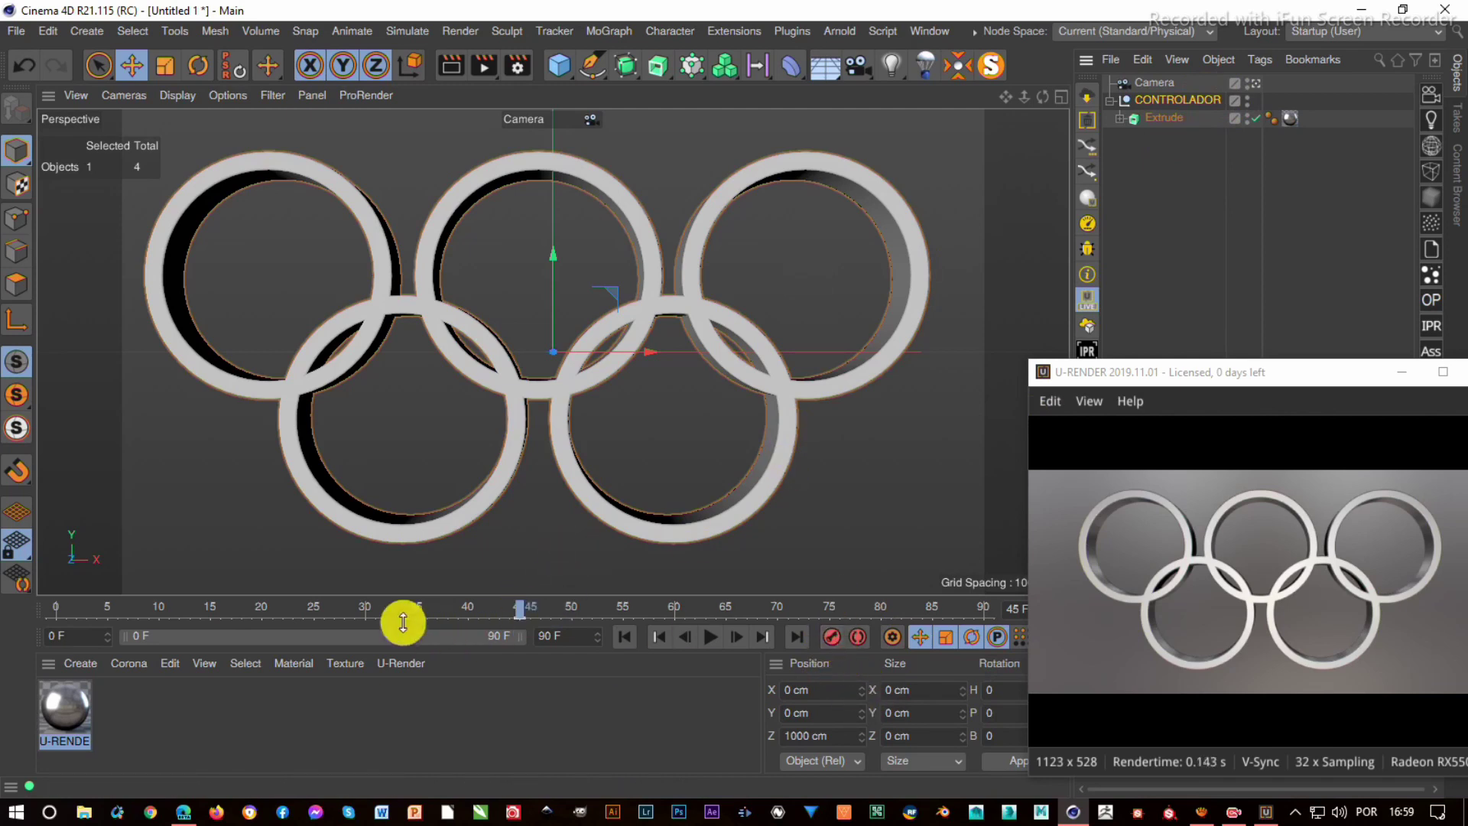
# - Keyframe CONTROLADOR's heading rotation at -60 on frame 0
pyautogui.moveTo(384, 604); pyautogui.dragTo(55, 612)
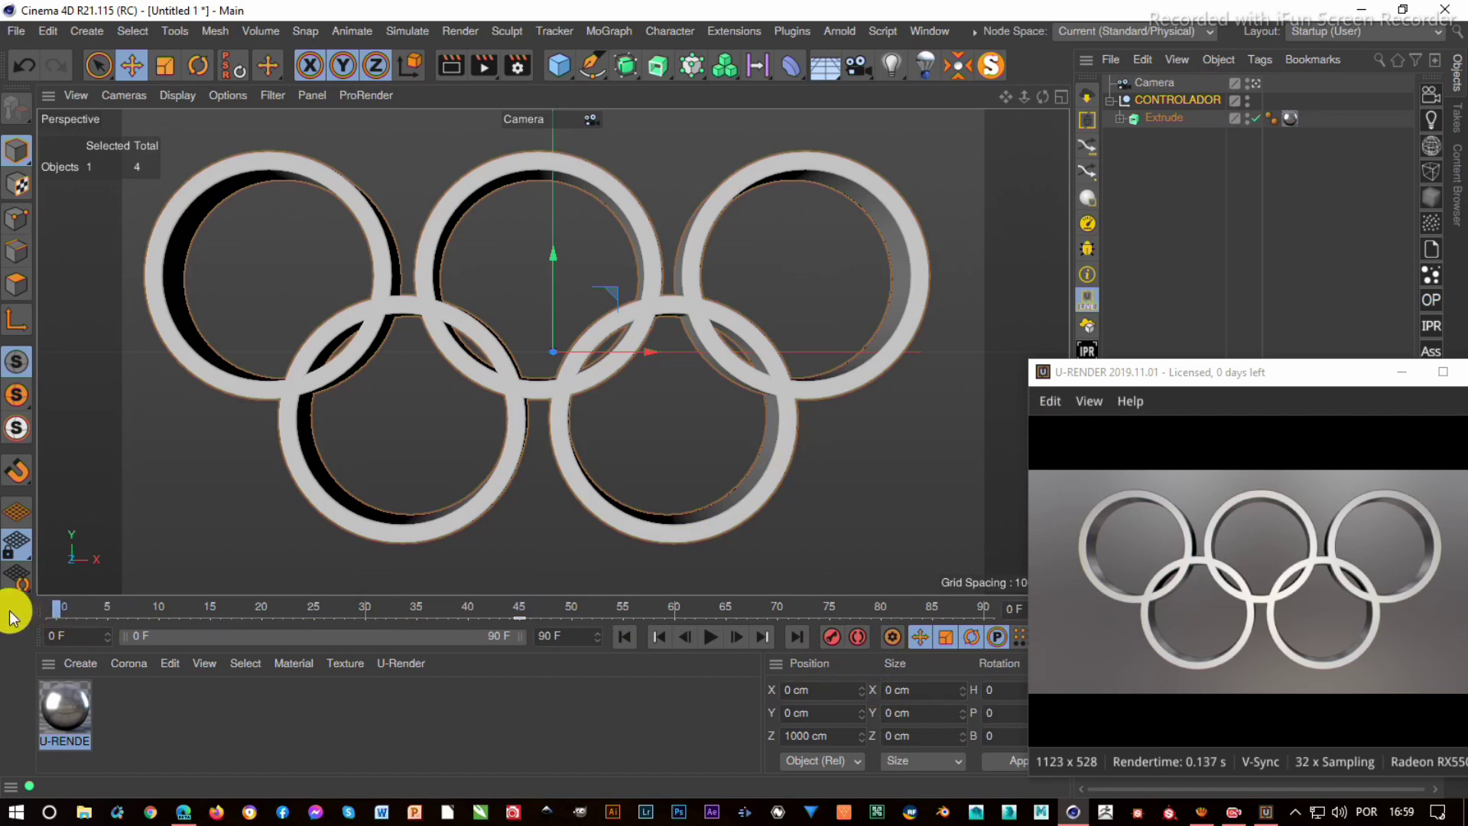
pyautogui.press('r')
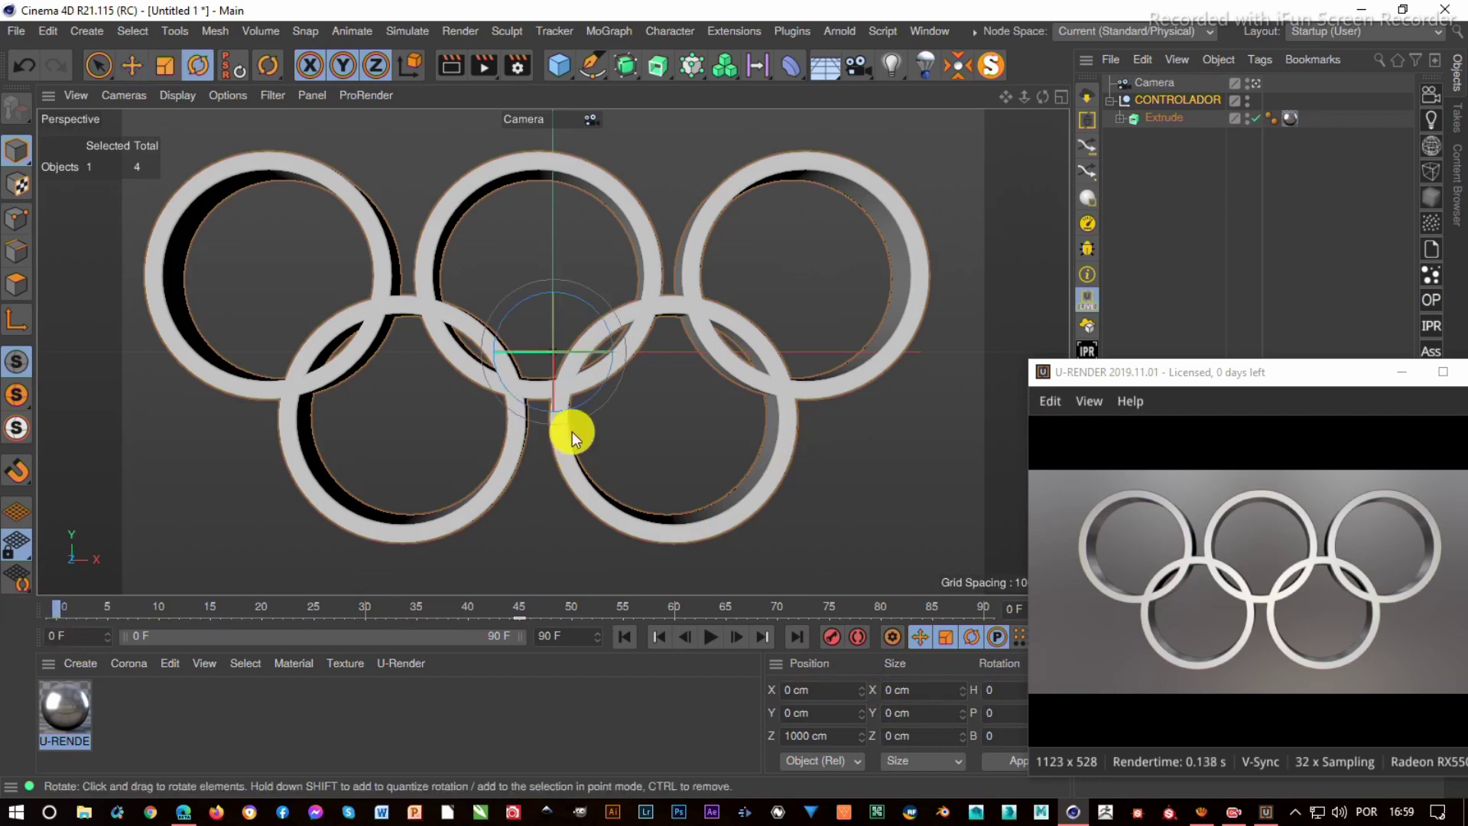
pyautogui.moveTo(581, 352)
pyautogui.mouseDown()
pyautogui.moveTo(459, 377)
pyautogui.moveTo(469, 403)
pyautogui.mouseUp()
pyautogui.click(1016, 690)
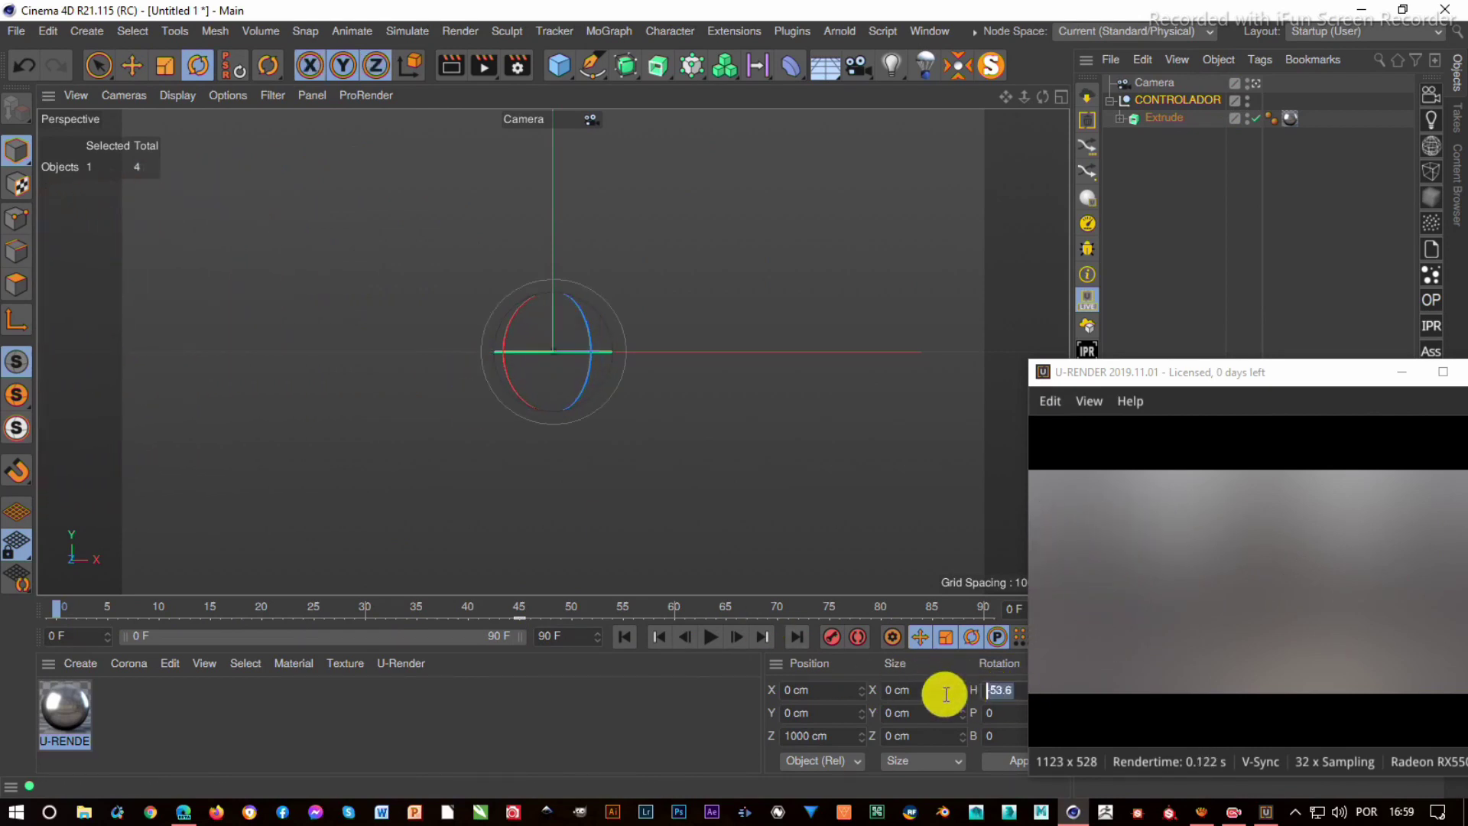
pyautogui.write('-60')
pyautogui.press('Return')
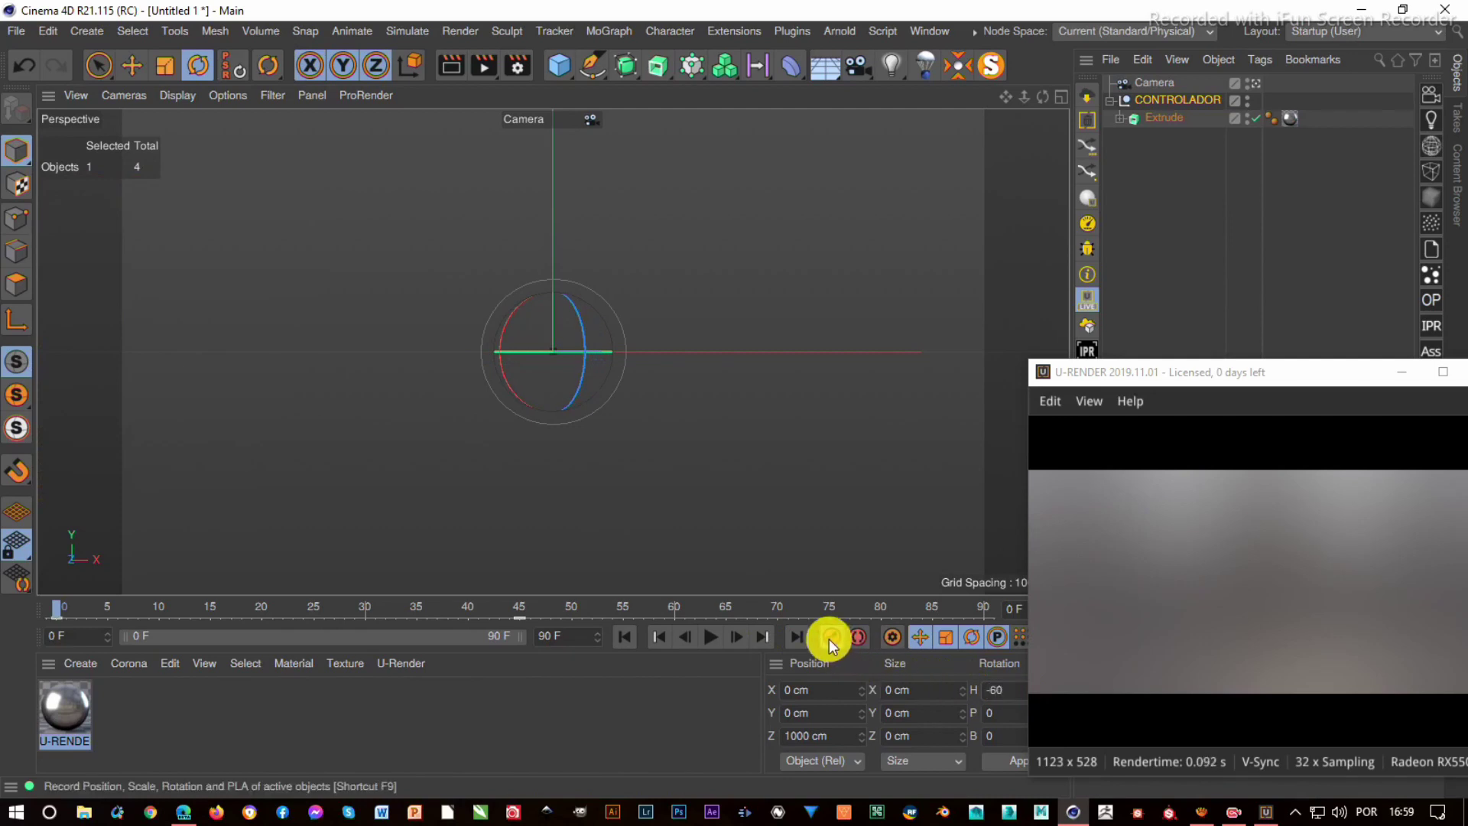
pyautogui.click(832, 637)
# - Keyframe CONTROLADOR's heading rotation at 60 at the end of the swing, around frame 90
pyautogui.moveTo(856, 609); pyautogui.dragTo(979, 612)
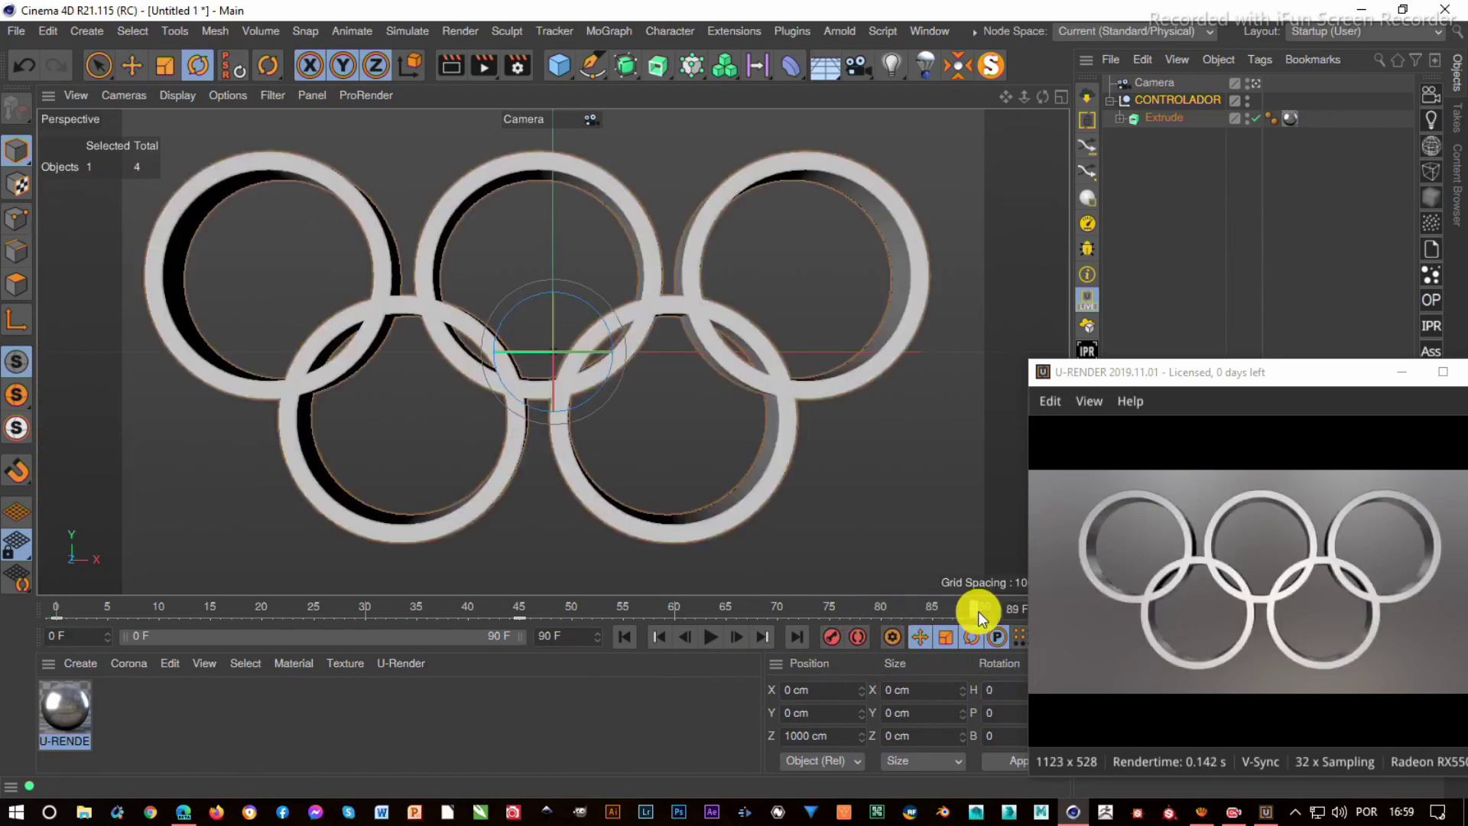
pyautogui.doubleClick(1012, 693)
pyautogui.write('60')
pyautogui.press('Return')
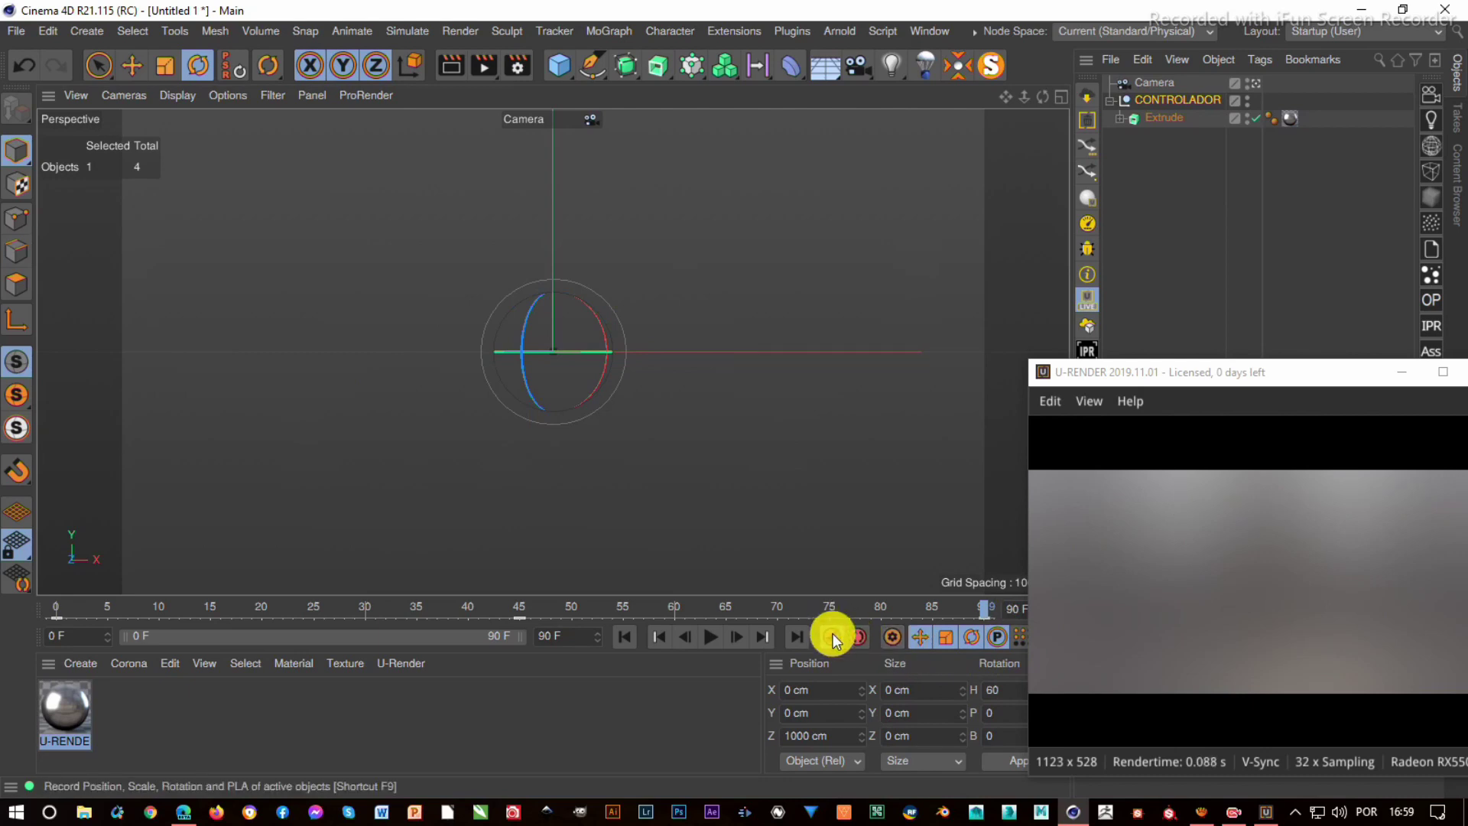
pyautogui.click(833, 635)
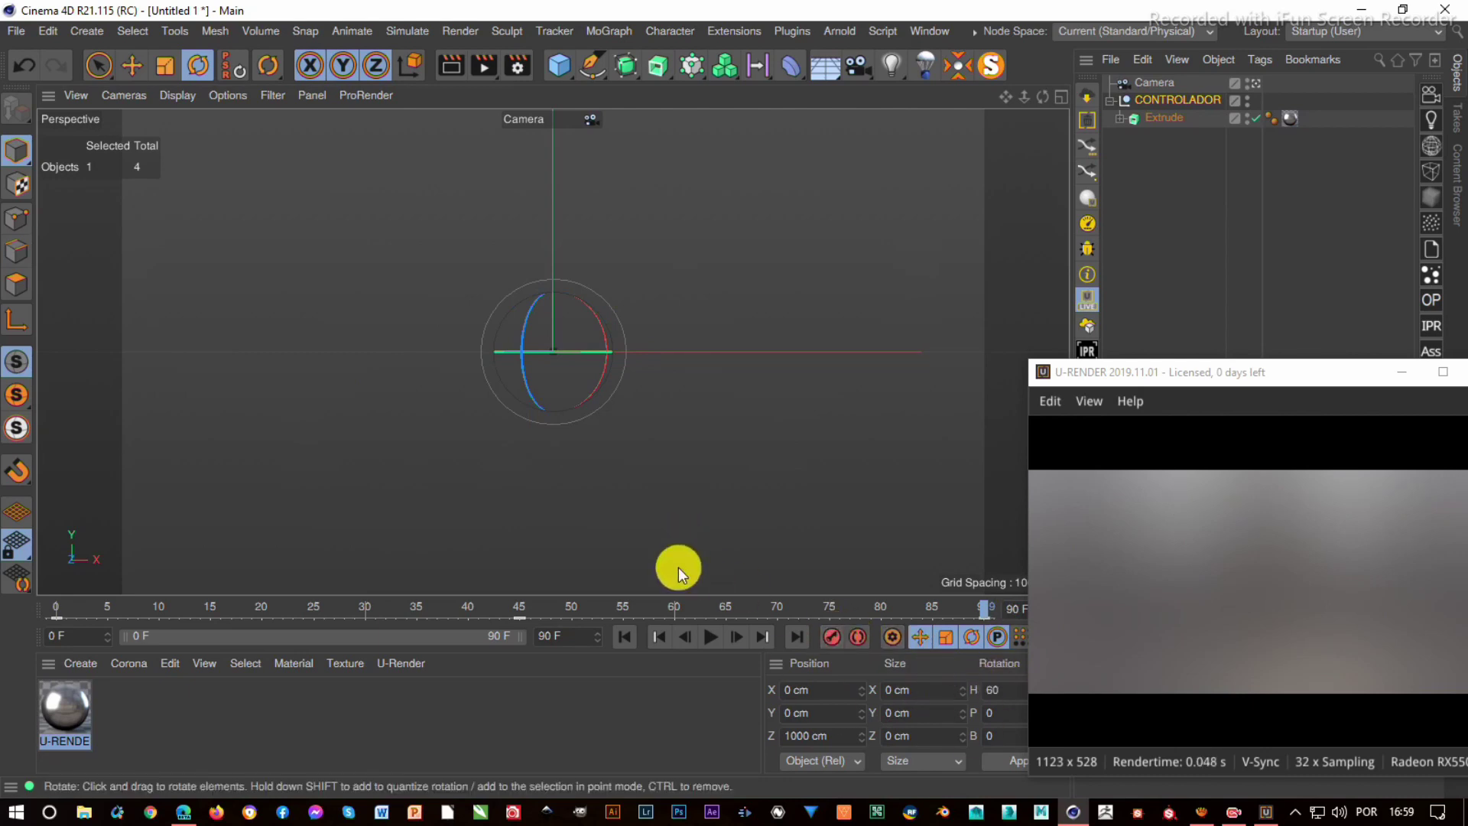
# - Preview the rings swing from frame 0 and nudge the render preview window left
pyautogui.click(659, 637)
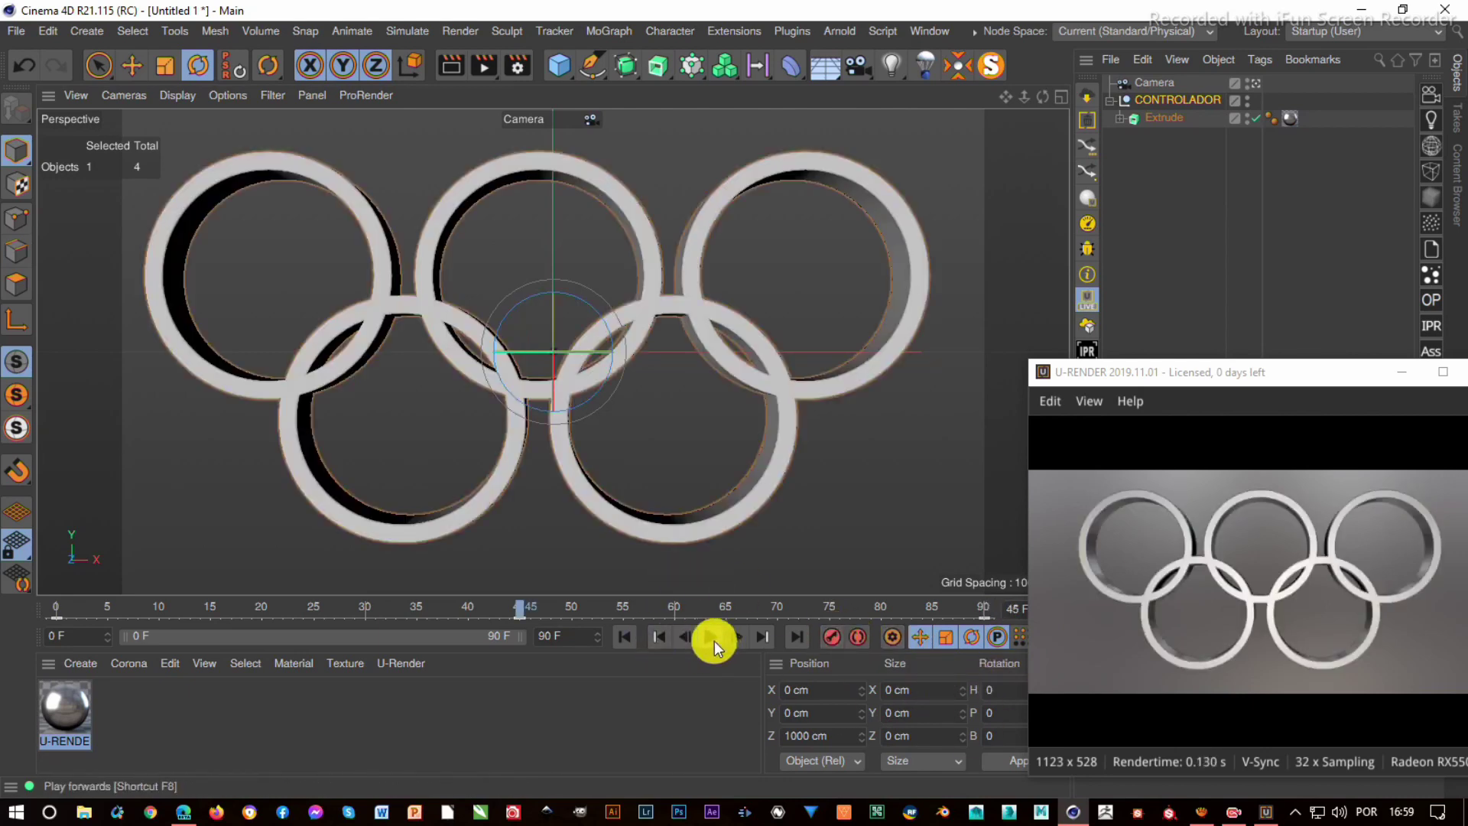
pyautogui.click(659, 637)
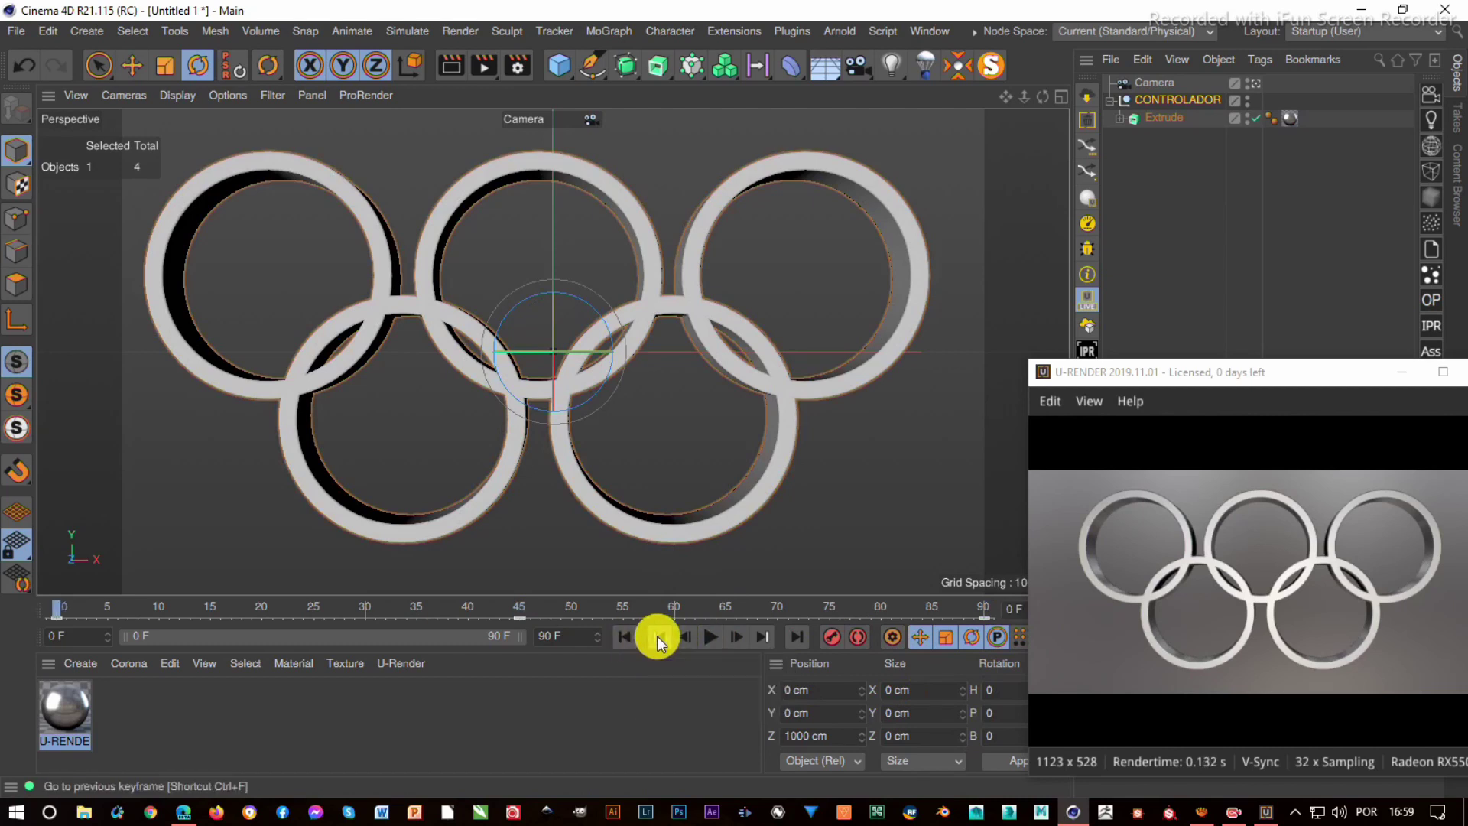
pyautogui.click(712, 645)
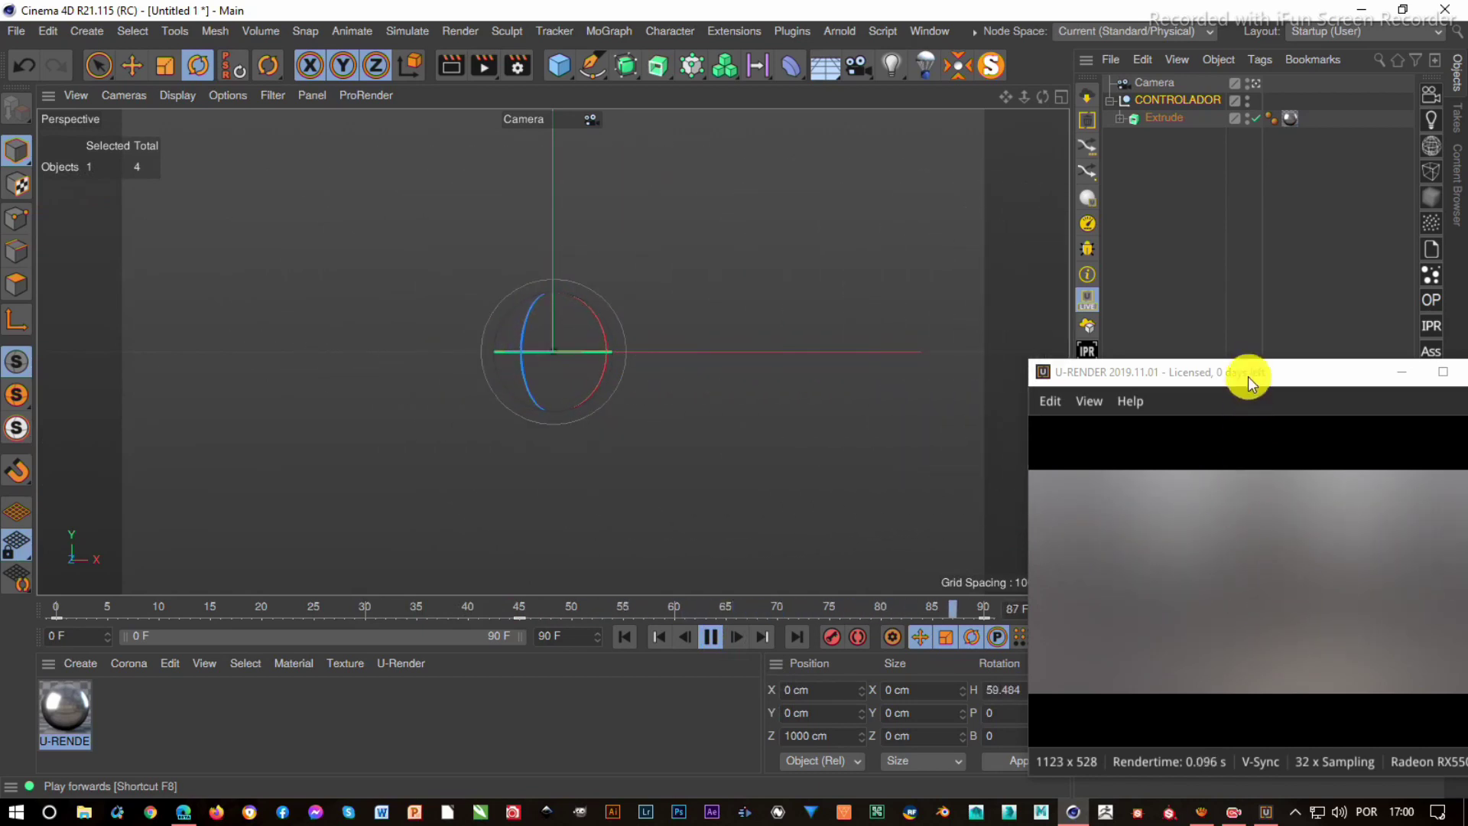
pyautogui.moveTo(1248, 377); pyautogui.dragTo(1192, 376)
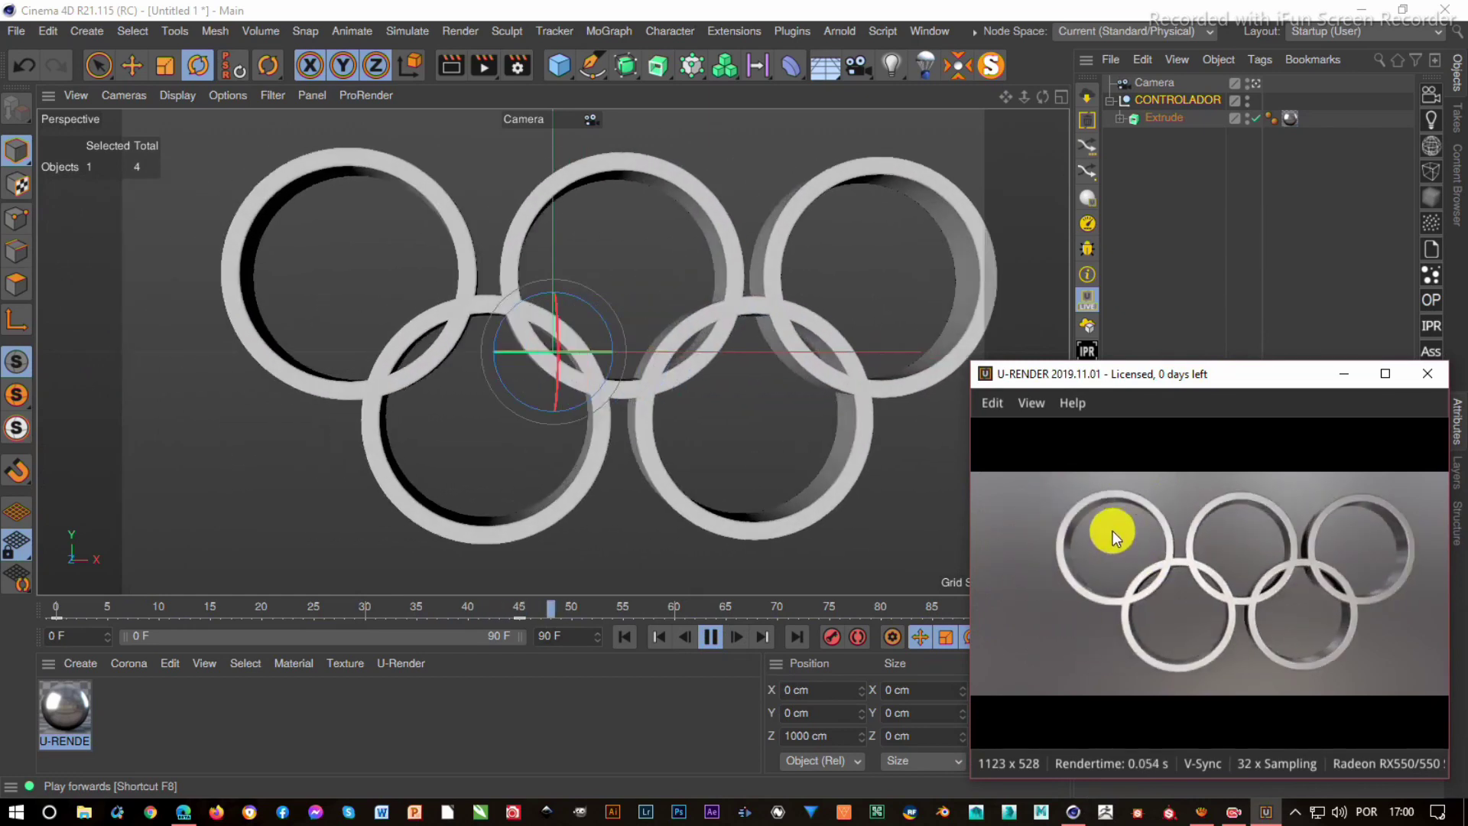
pyautogui.click(715, 635)
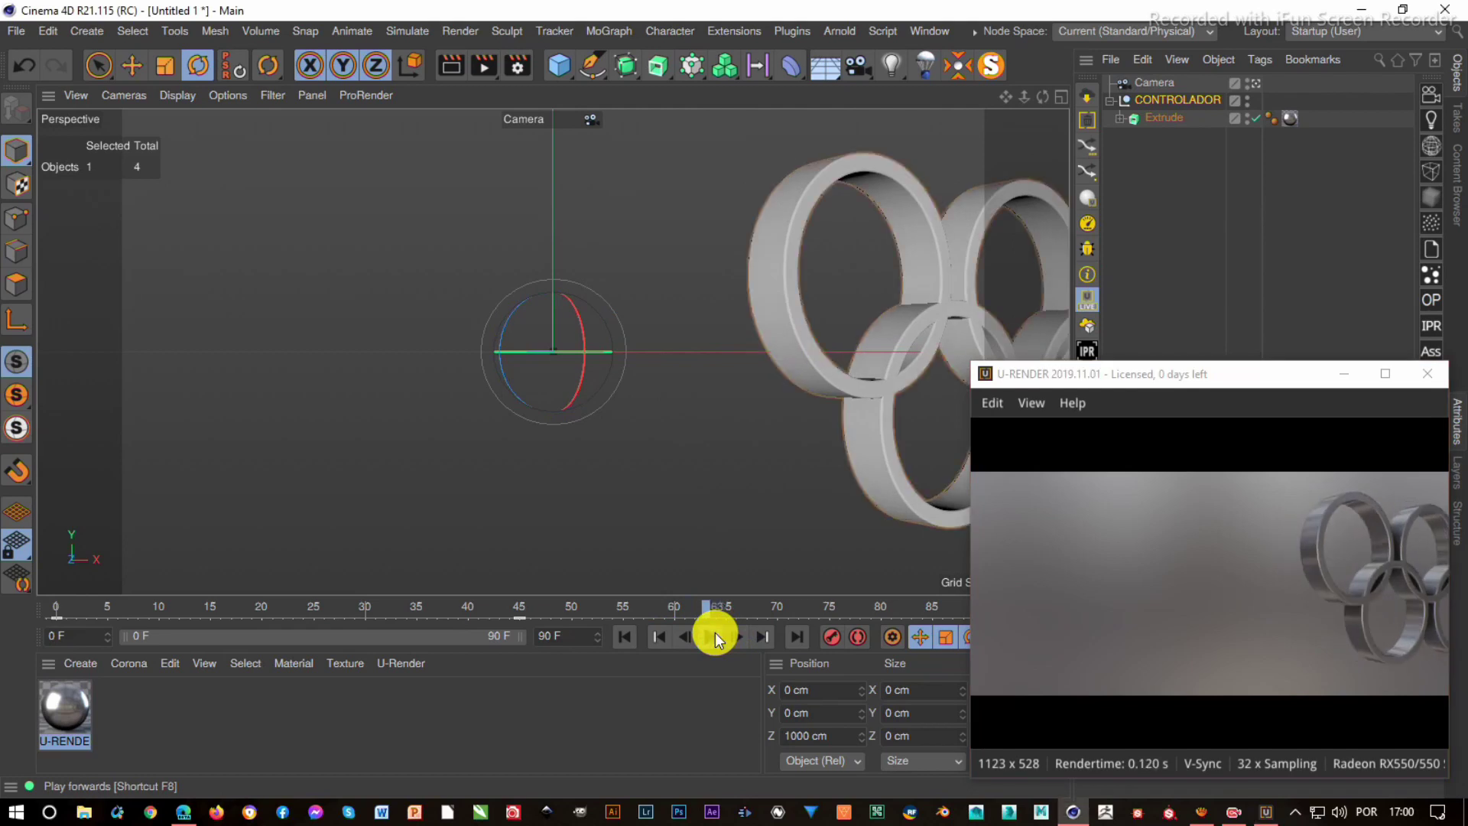
pyautogui.click(626, 638)
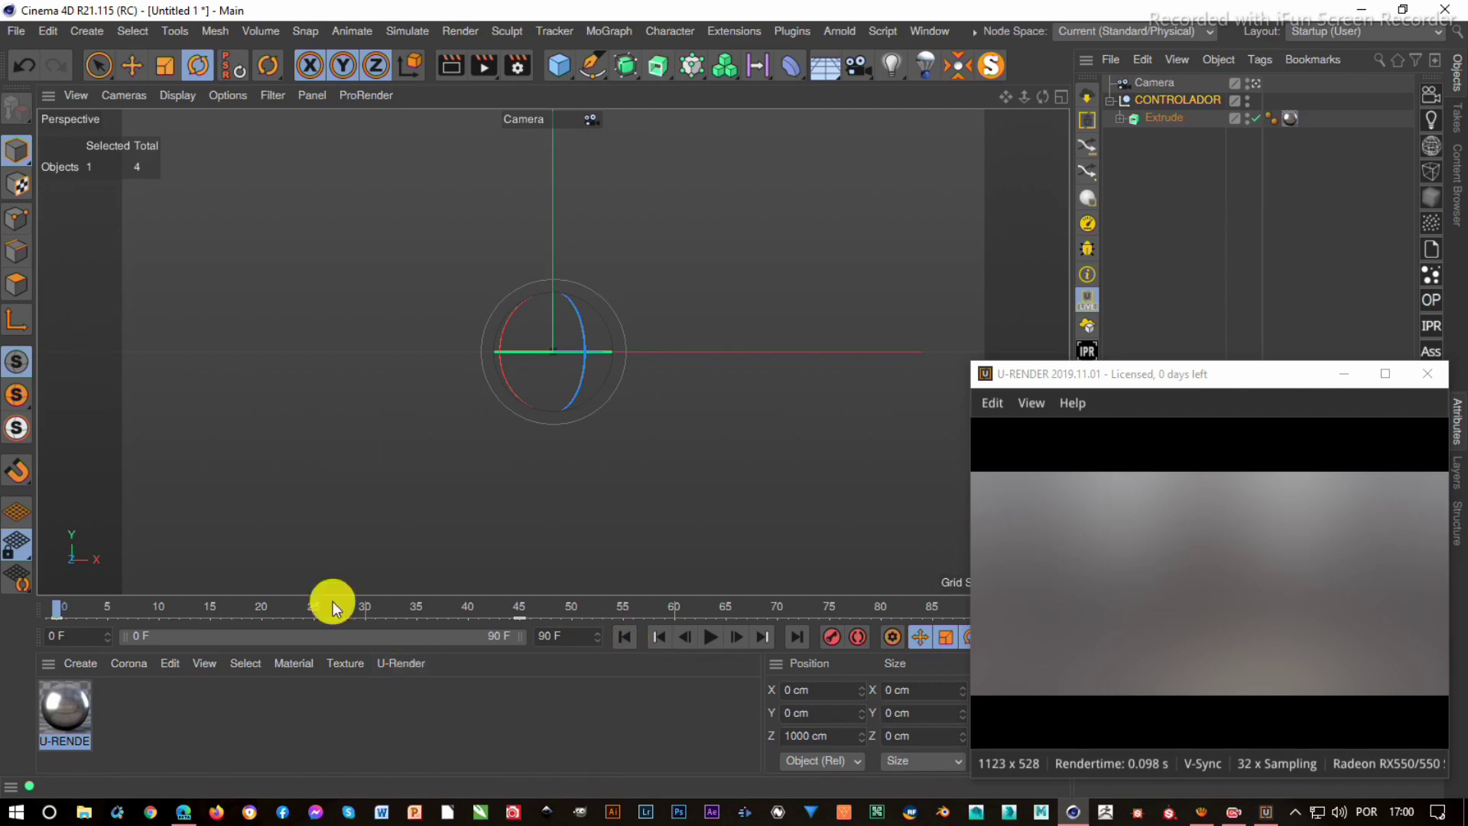
pyautogui.moveTo(333, 603)
pyautogui.mouseDown()
pyautogui.moveTo(355, 608)
pyautogui.moveTo(20, 606)
pyautogui.mouseUp()
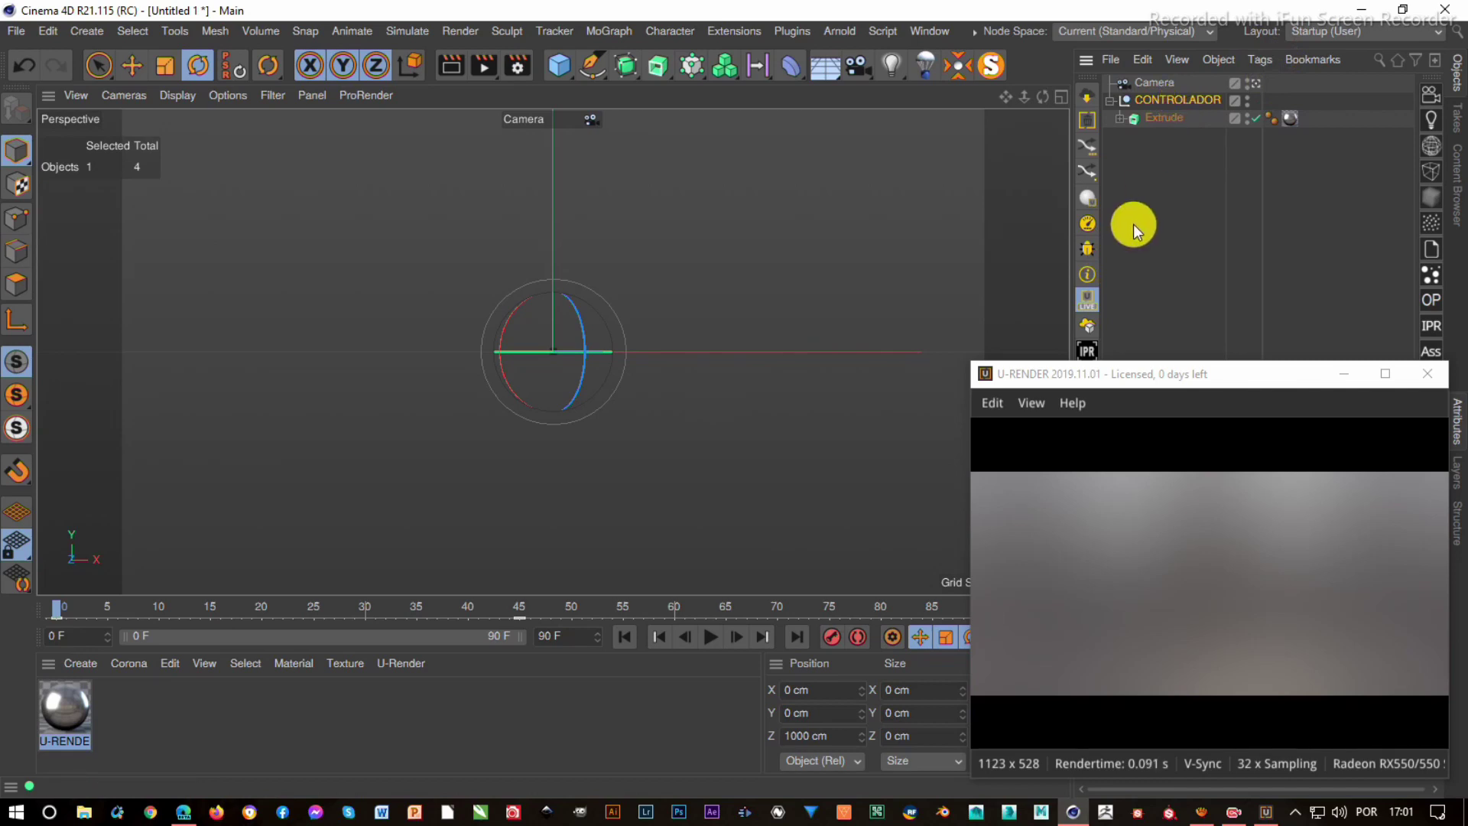
# - Show CONTROLADOR's Rotation . H curve in the Timeline's F-Curve mode
pyautogui.hotkey('shift', 'F3')
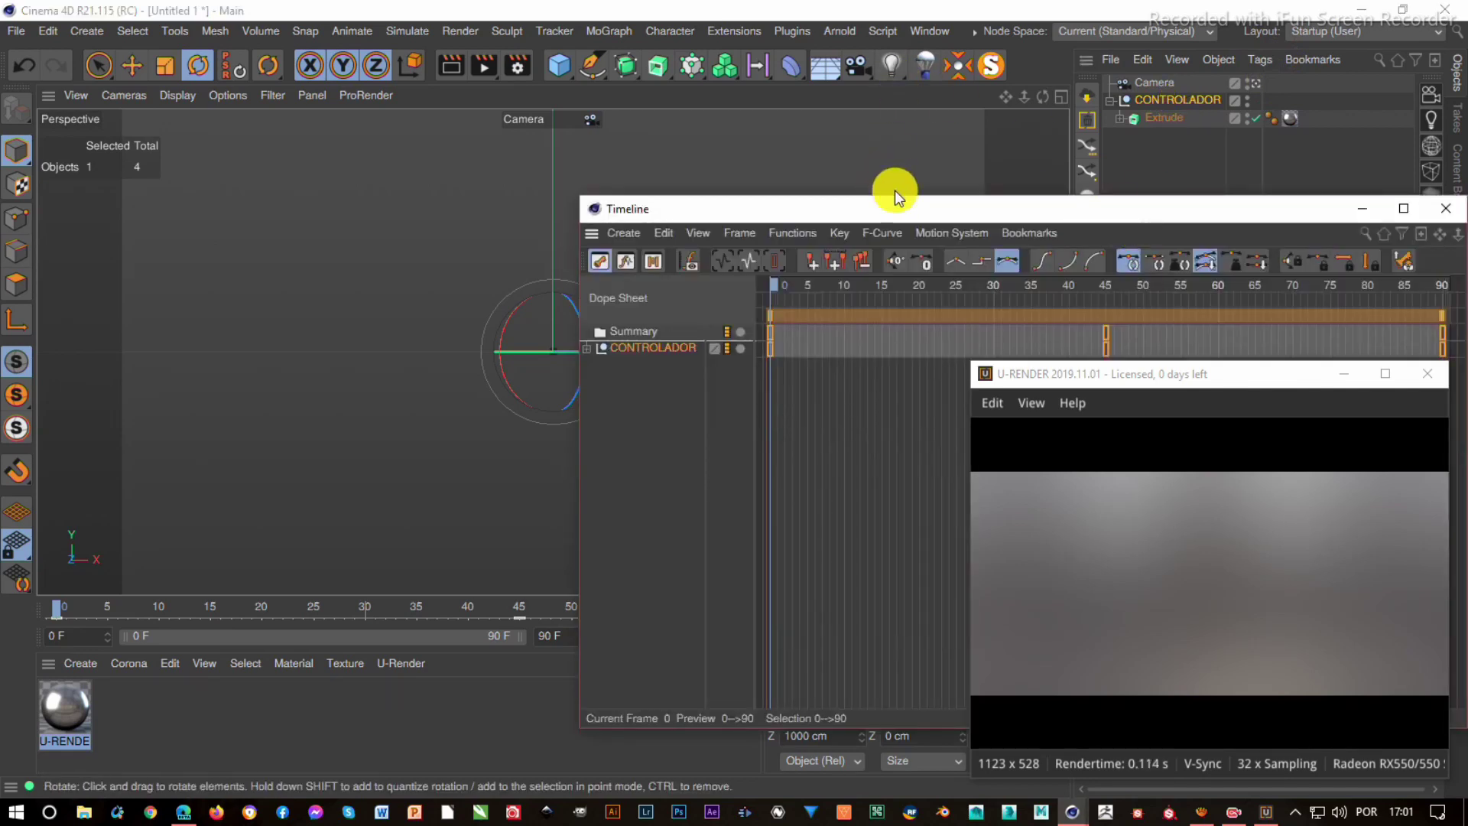
pyautogui.moveTo(894, 195); pyautogui.dragTo(493, 110)
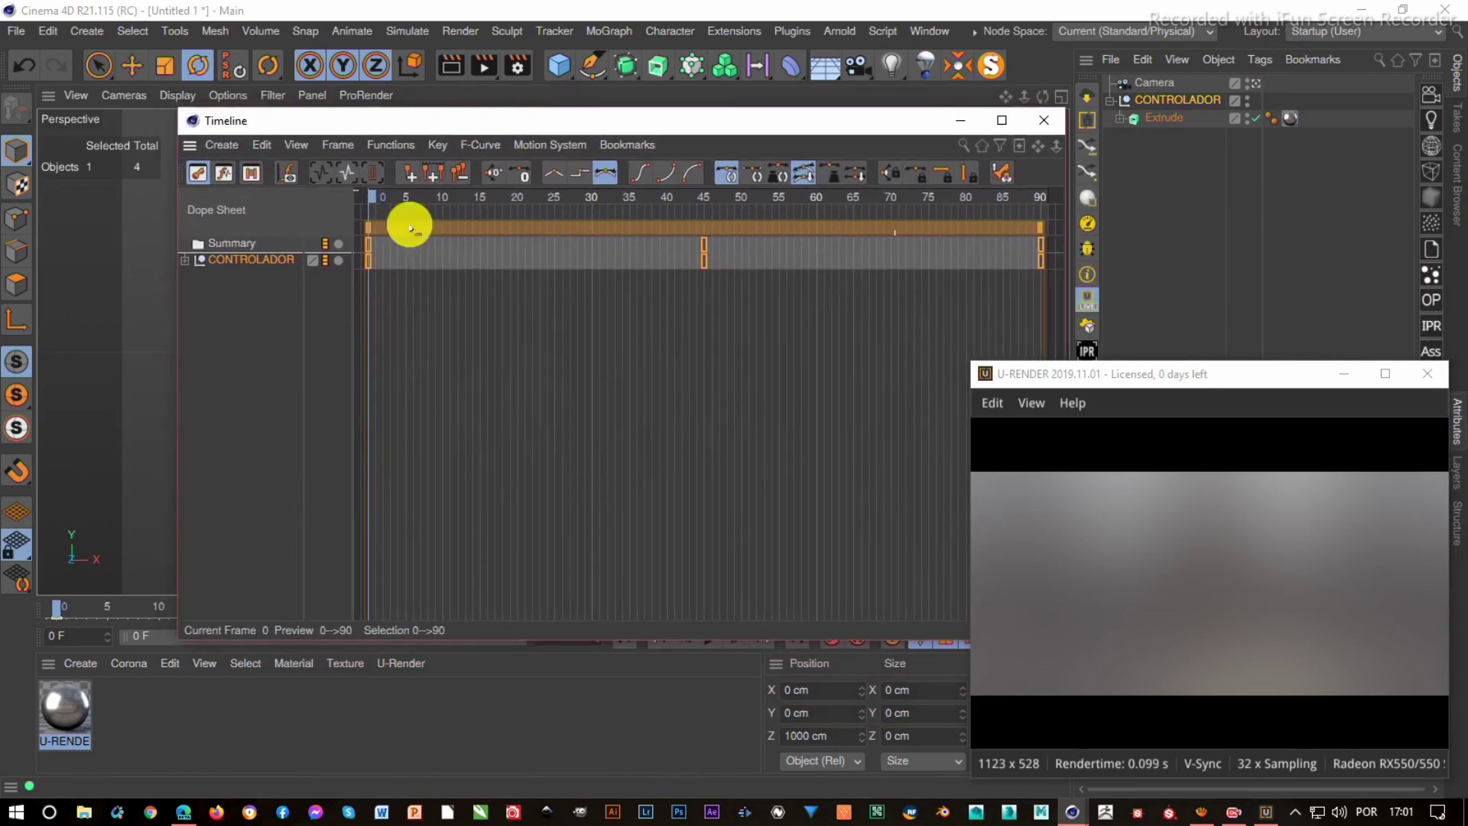
pyautogui.click(227, 175)
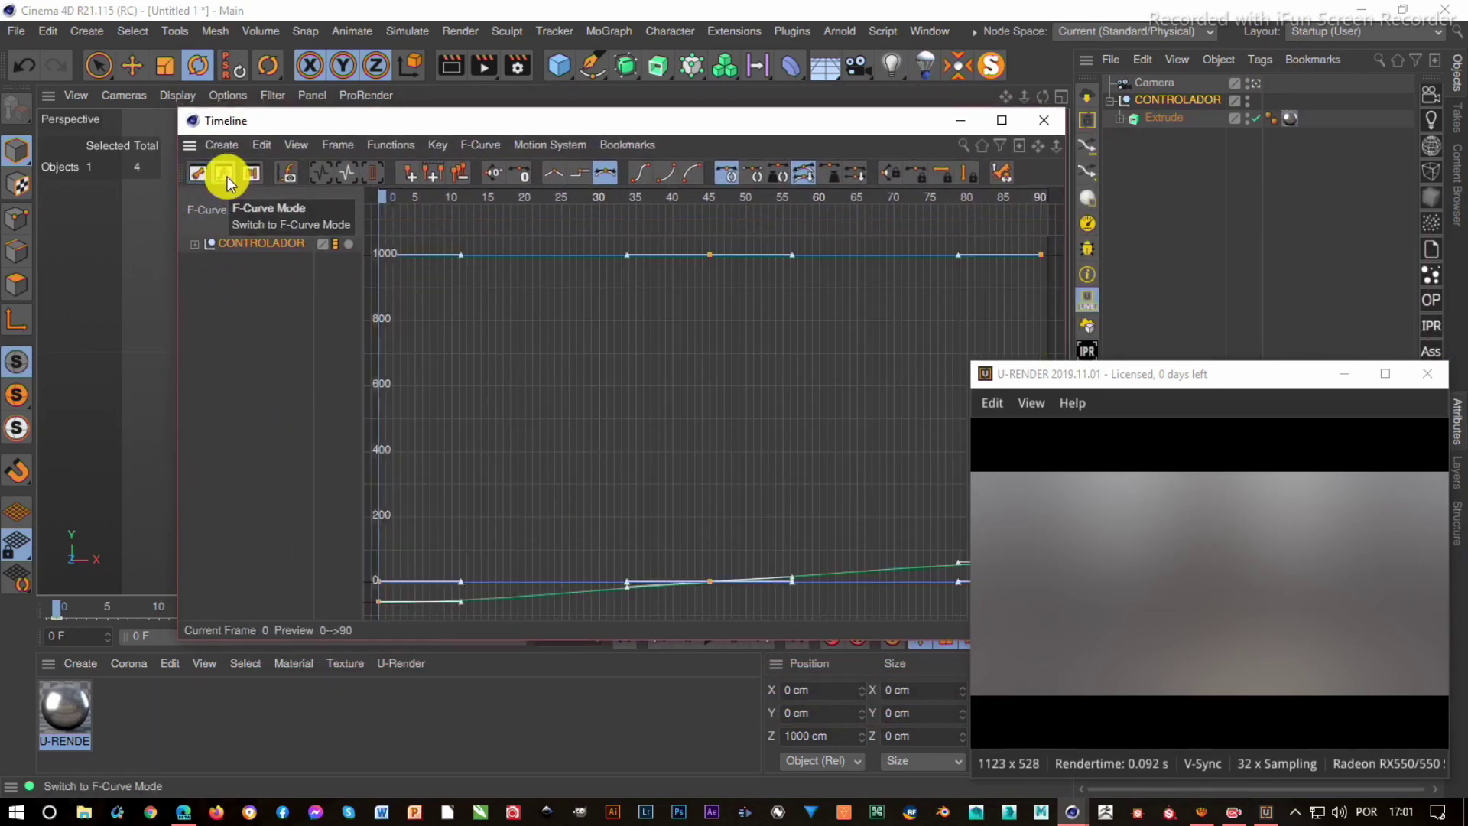
pyautogui.click(198, 246)
pyautogui.click(260, 394)
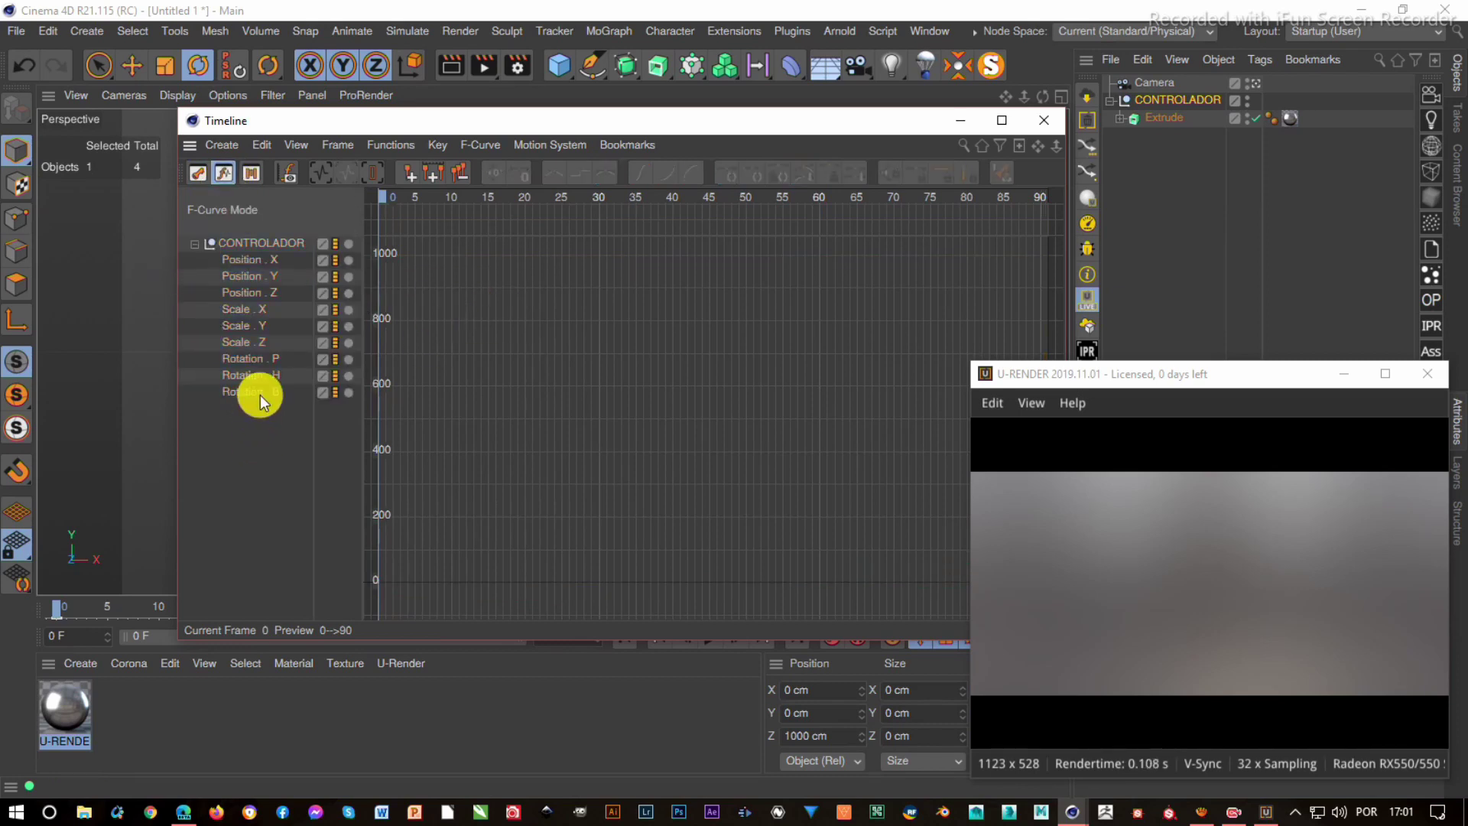
pyautogui.click(260, 376)
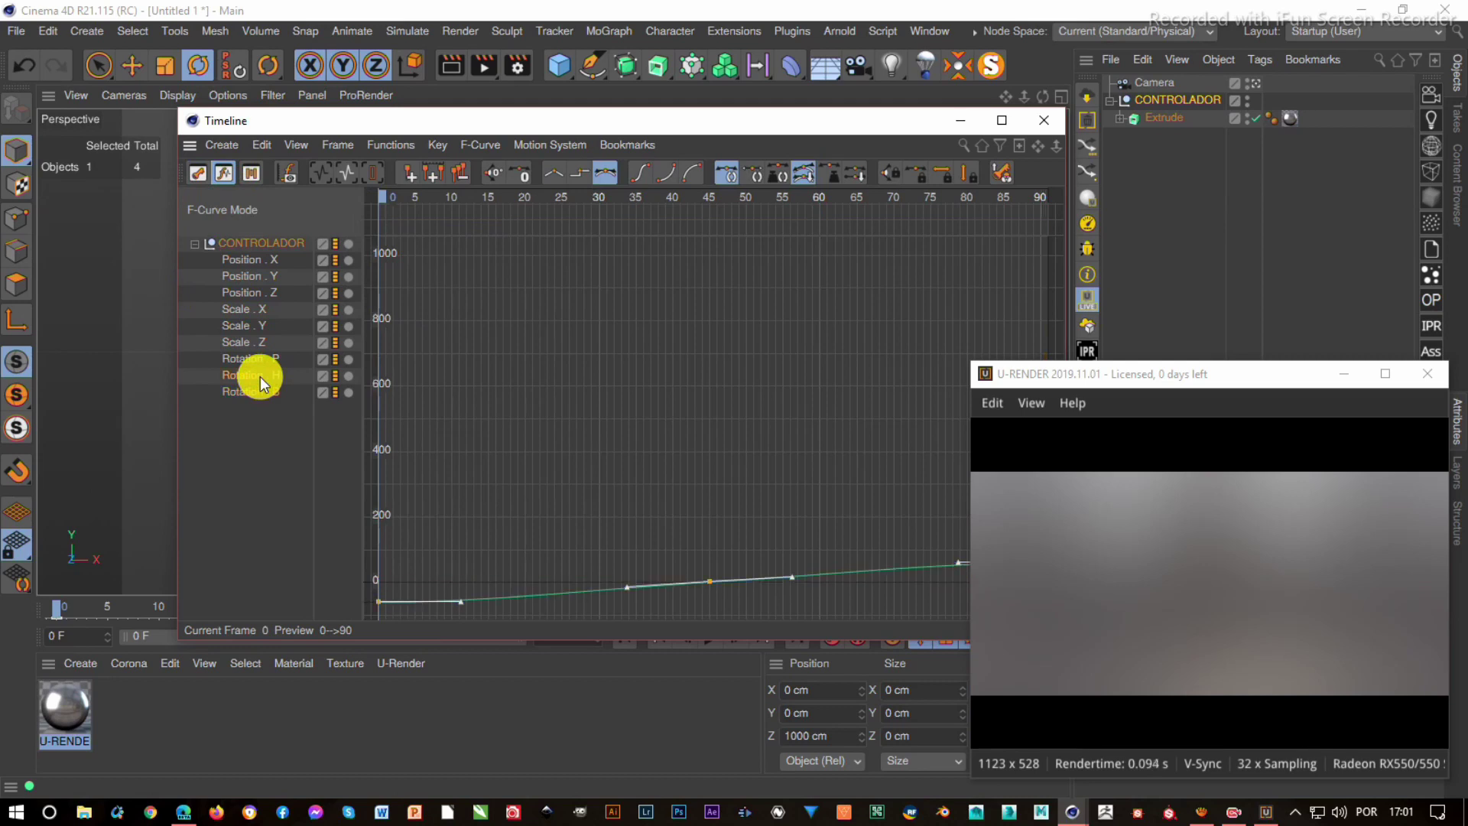
# - Move the early heading key from frame 11 to 5 and flatten the frame-45 tangent
pyautogui.moveTo(829, 135); pyautogui.dragTo(695, 121)
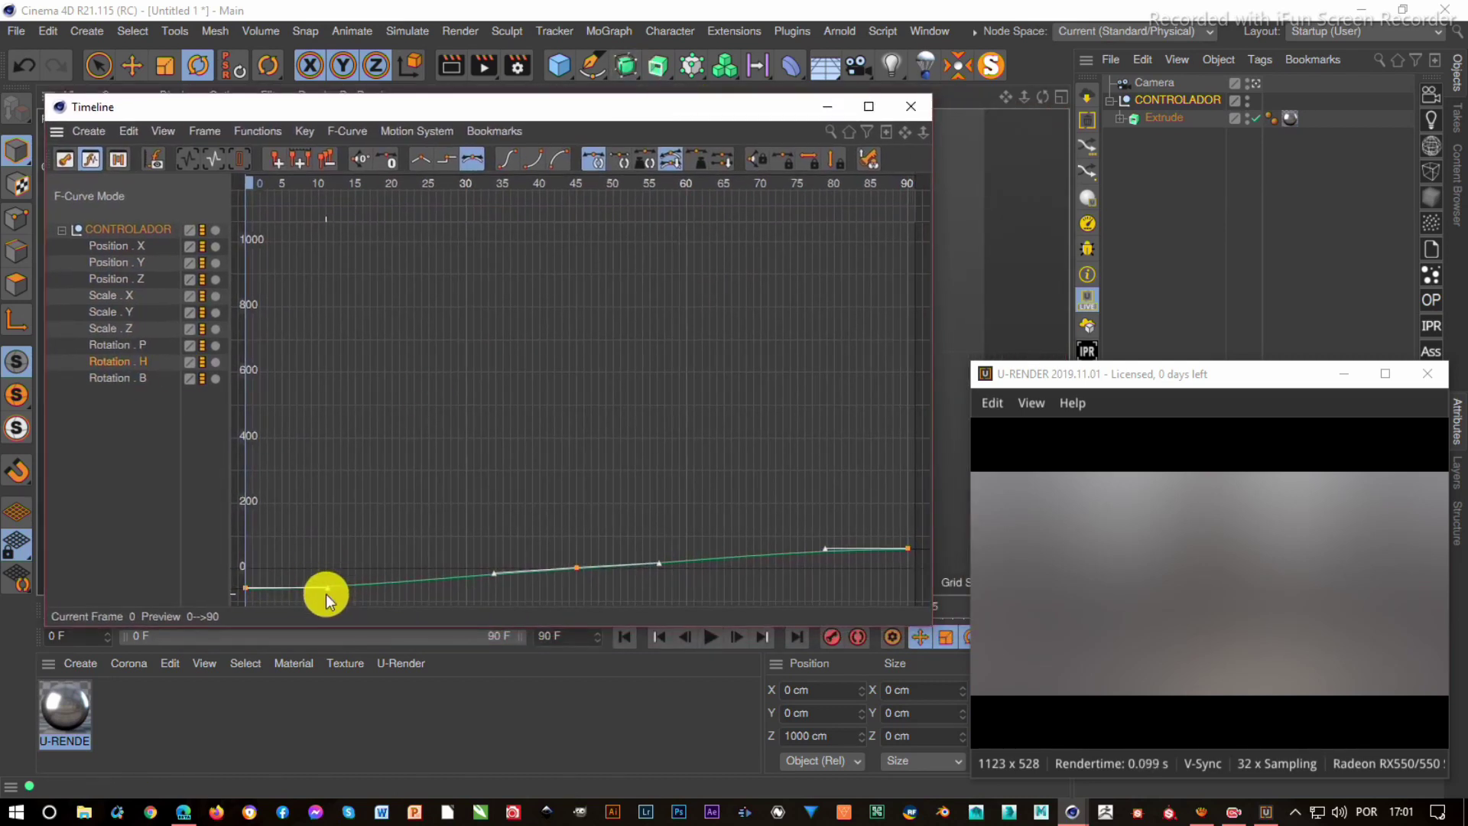
pyautogui.moveTo(314, 594); pyautogui.dragTo(280, 590)
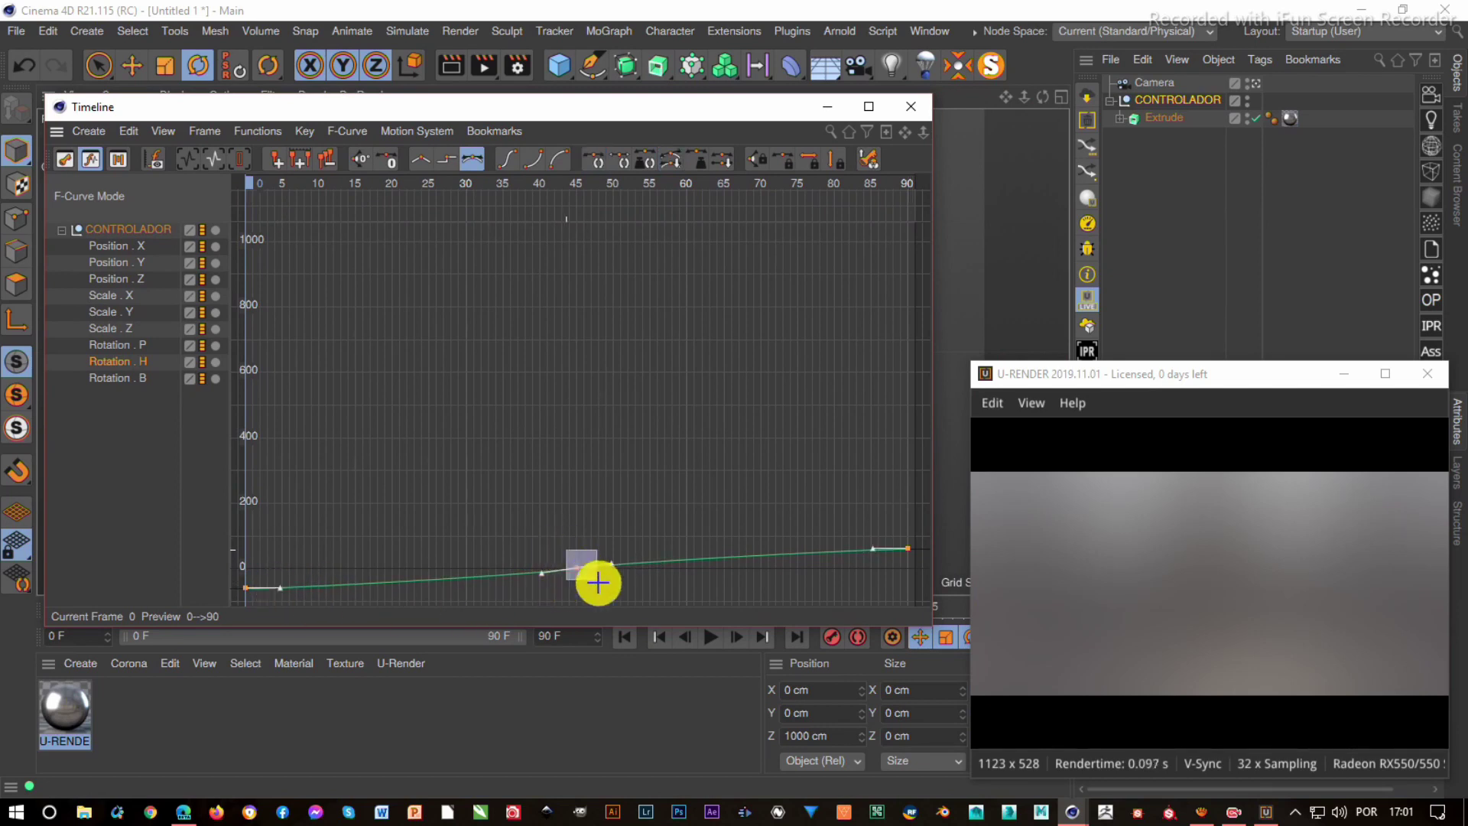
pyautogui.click(576, 569)
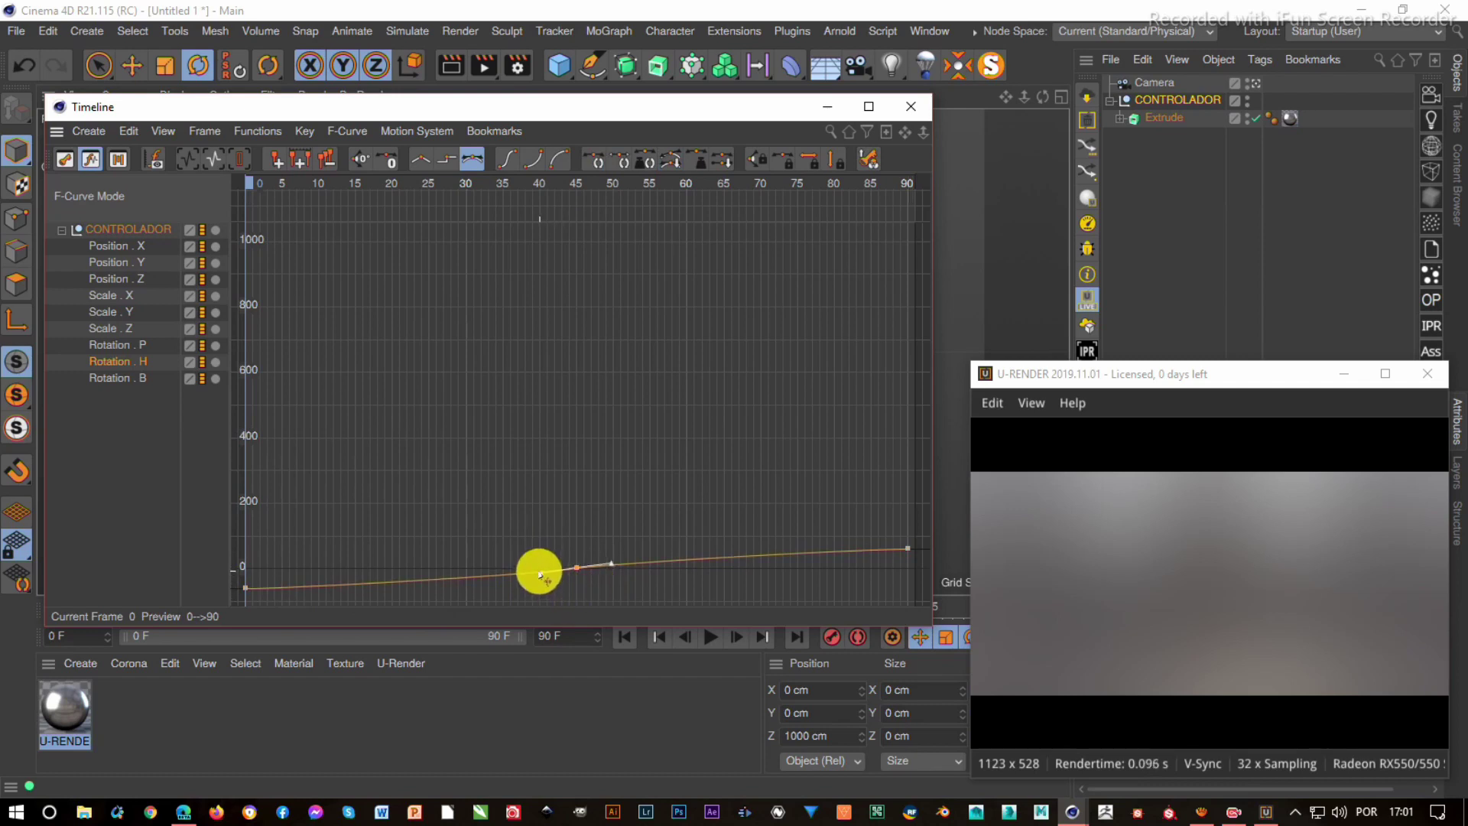
pyautogui.moveTo(541, 574); pyautogui.dragTo(456, 574)
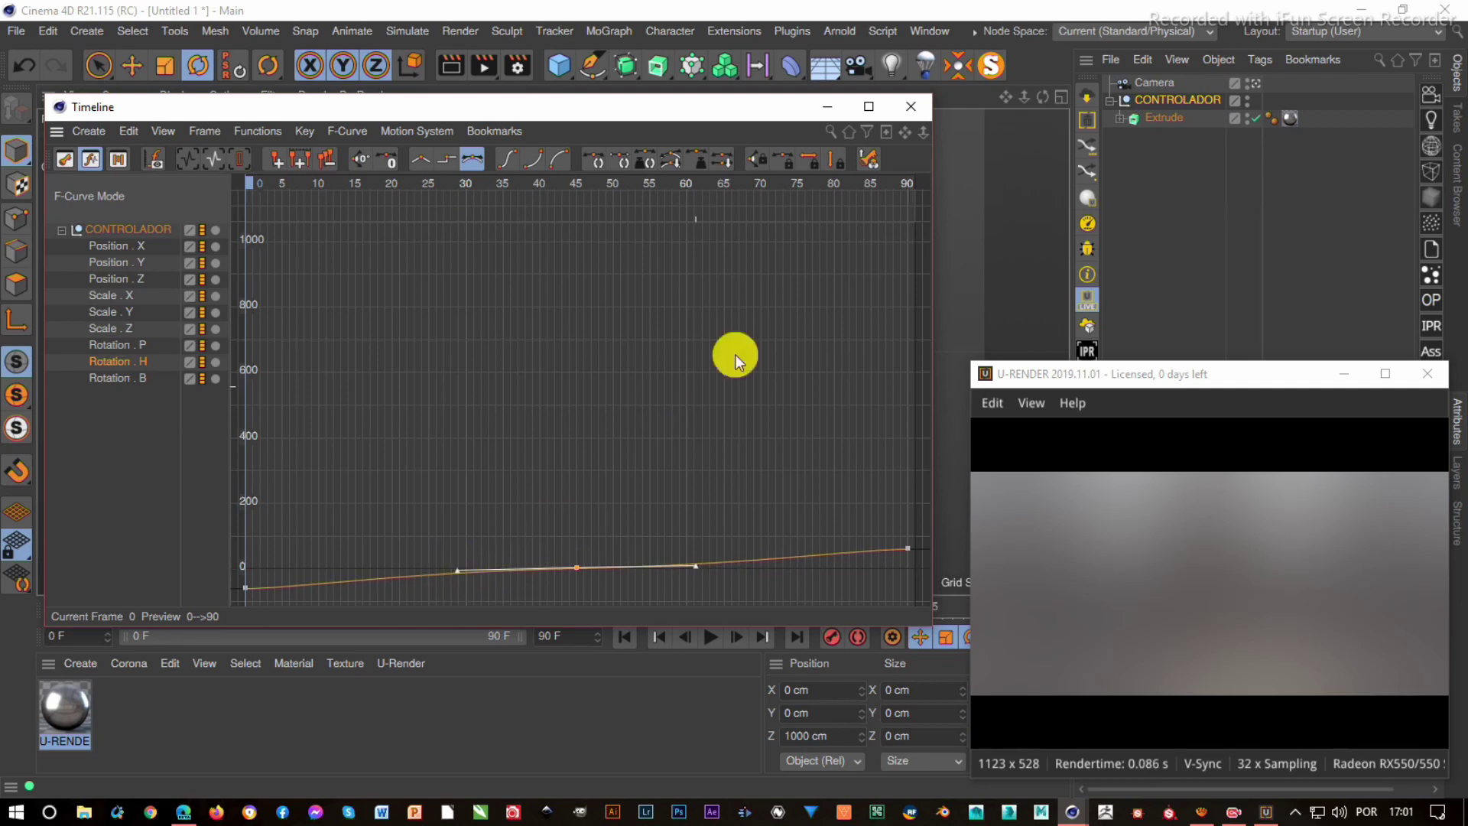
# - Close the Timeline, preview the eased swing, and scrub back to around frame 30
pyautogui.click(913, 111)
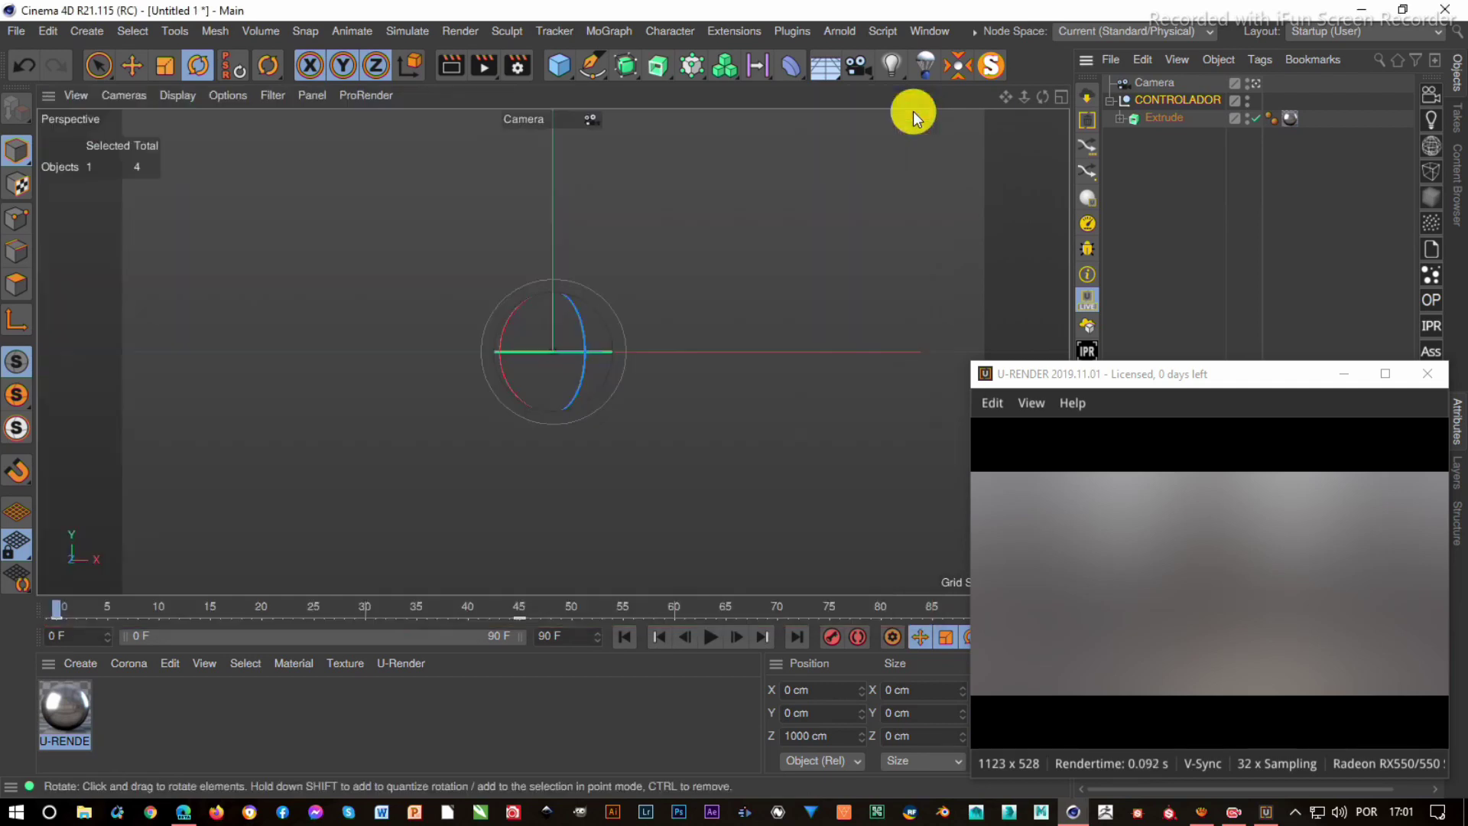
pyautogui.click(713, 636)
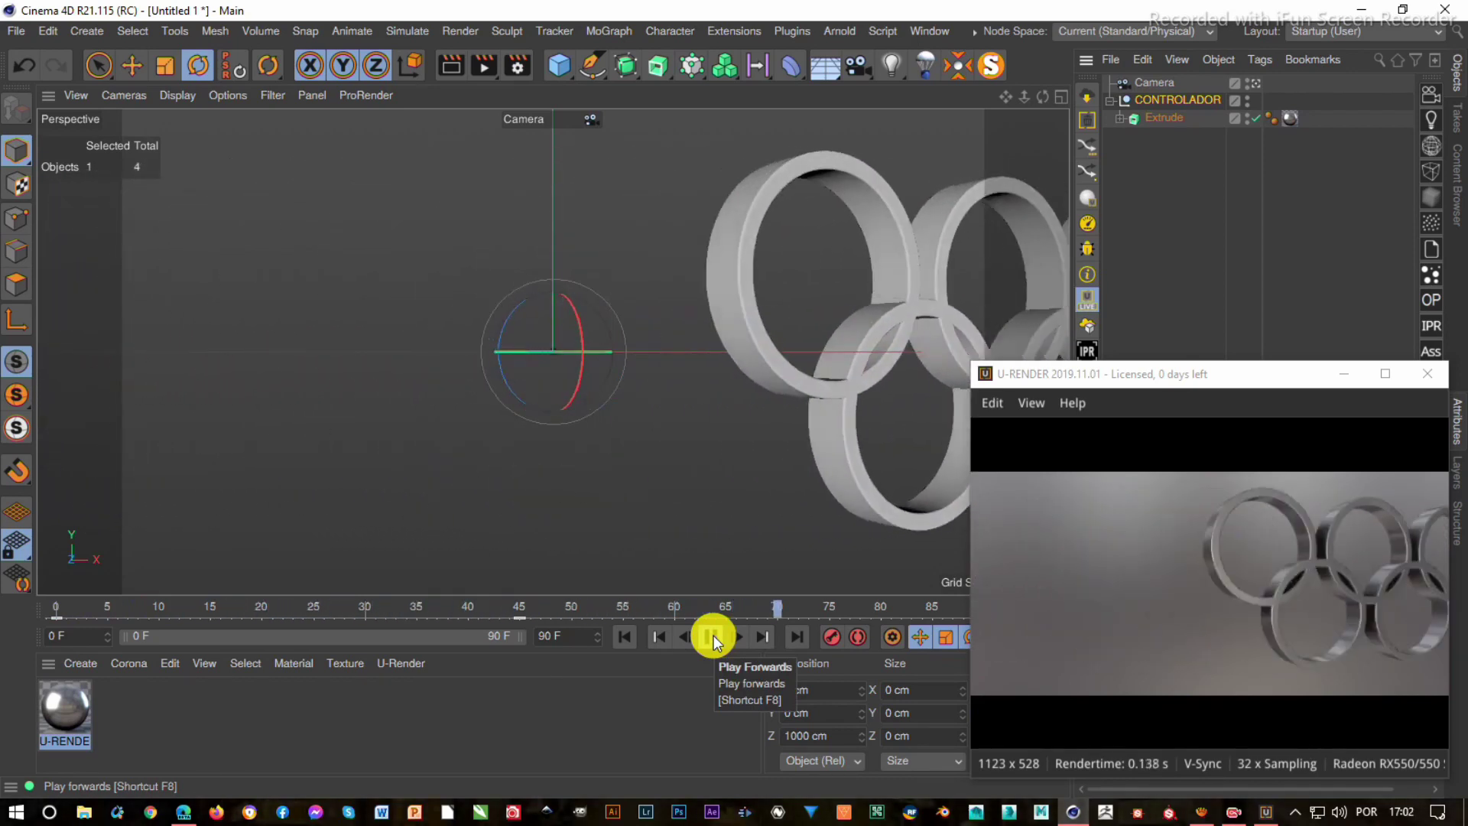
pyautogui.click(714, 635)
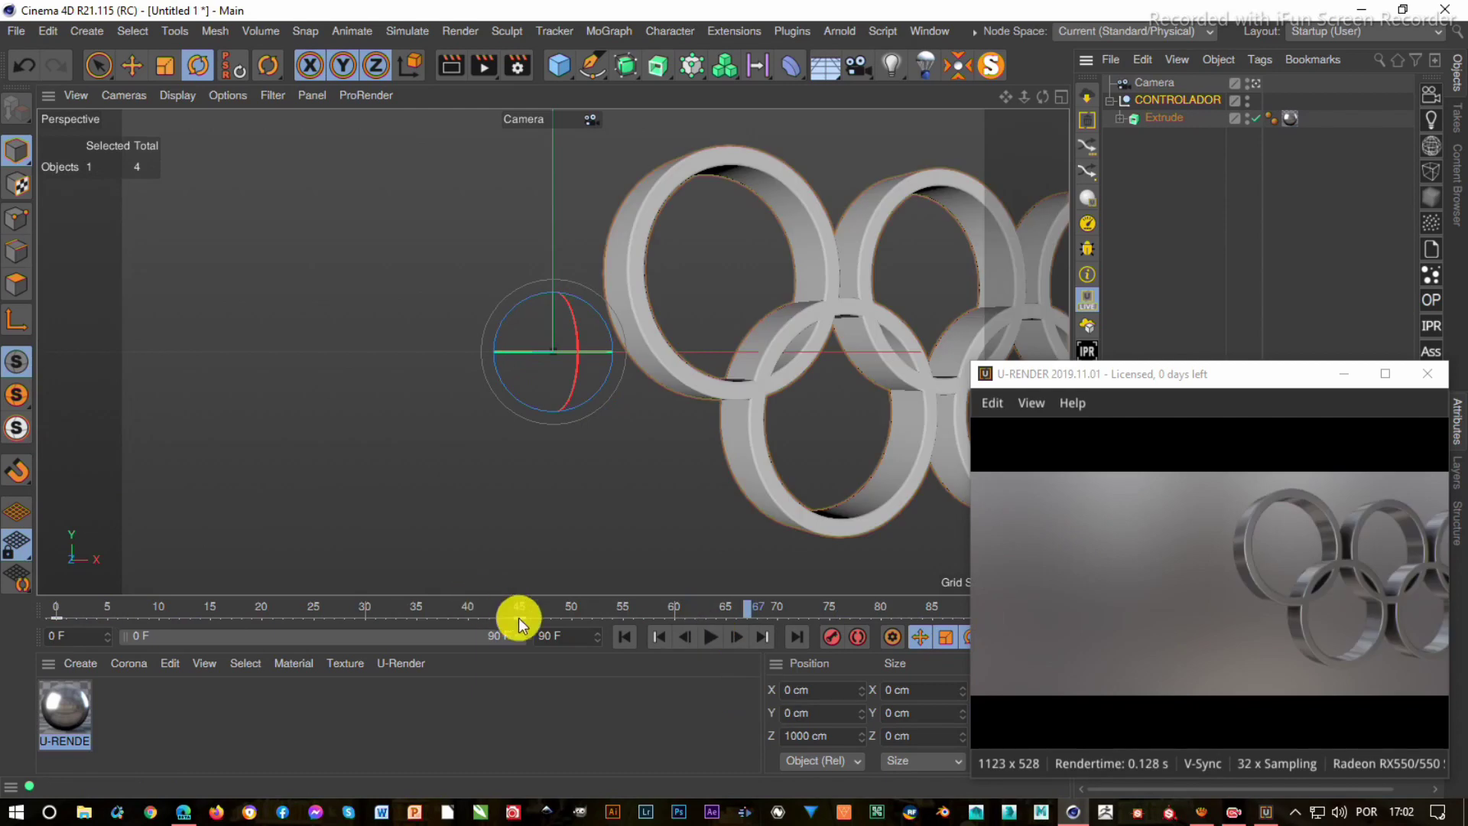
pyautogui.moveTo(520, 618); pyautogui.dragTo(366, 631)
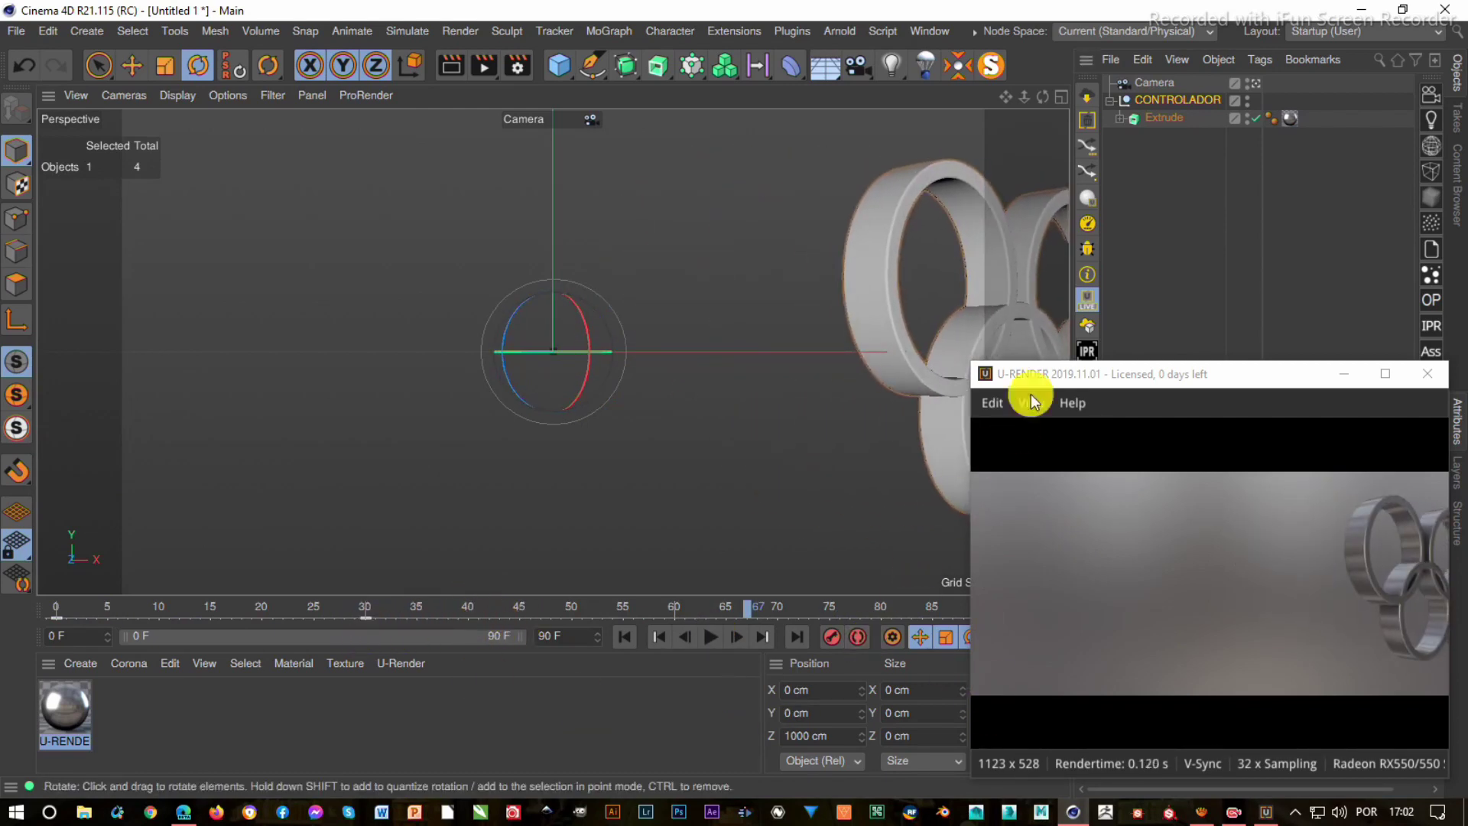
# - Move the render preview right, replay from the start to frame 55, and select CONTROLADOR
pyautogui.moveTo(1095, 380); pyautogui.dragTo(1235, 378)
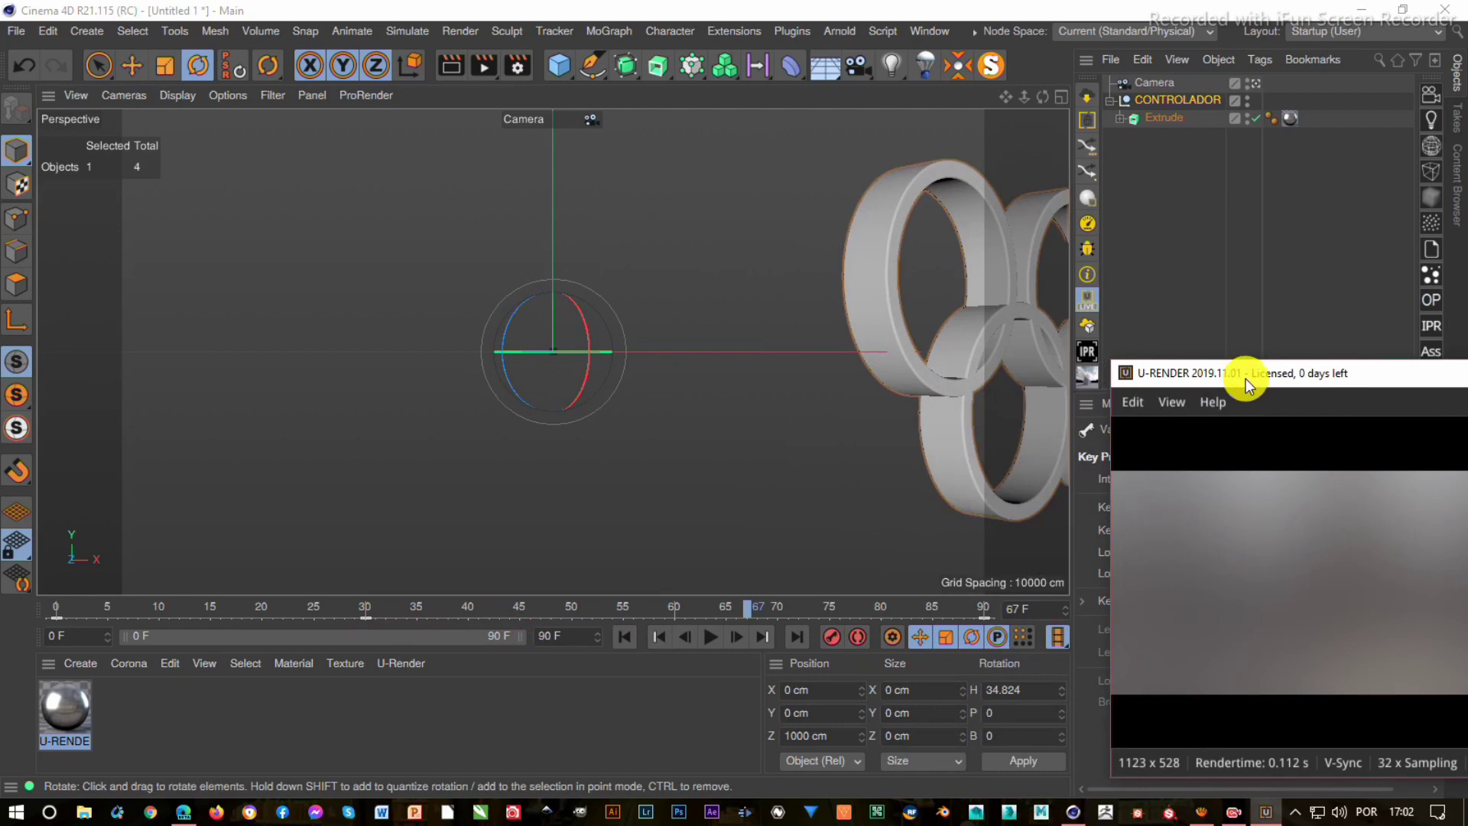
pyautogui.click(987, 617)
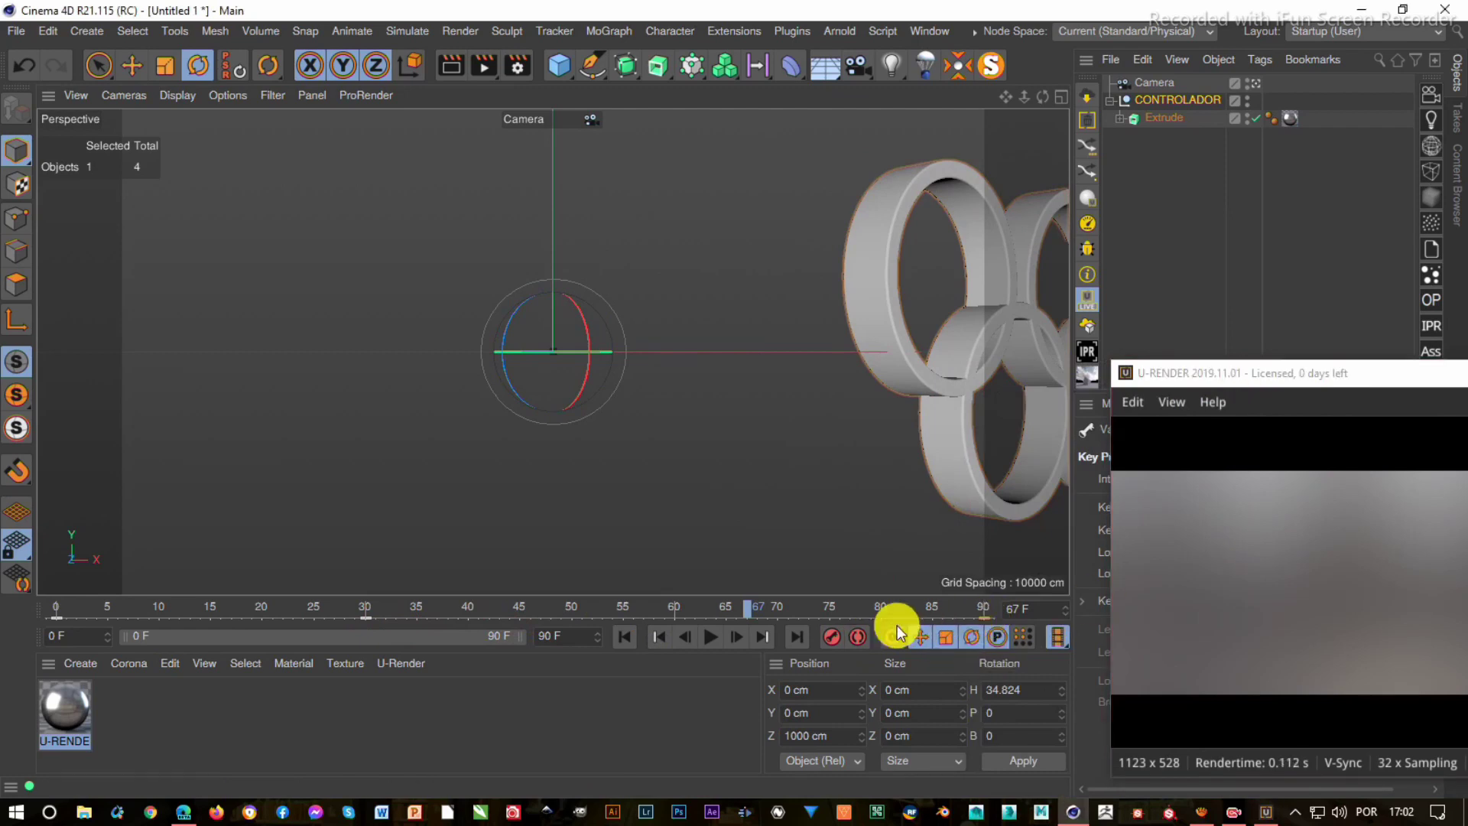
pyautogui.click(624, 635)
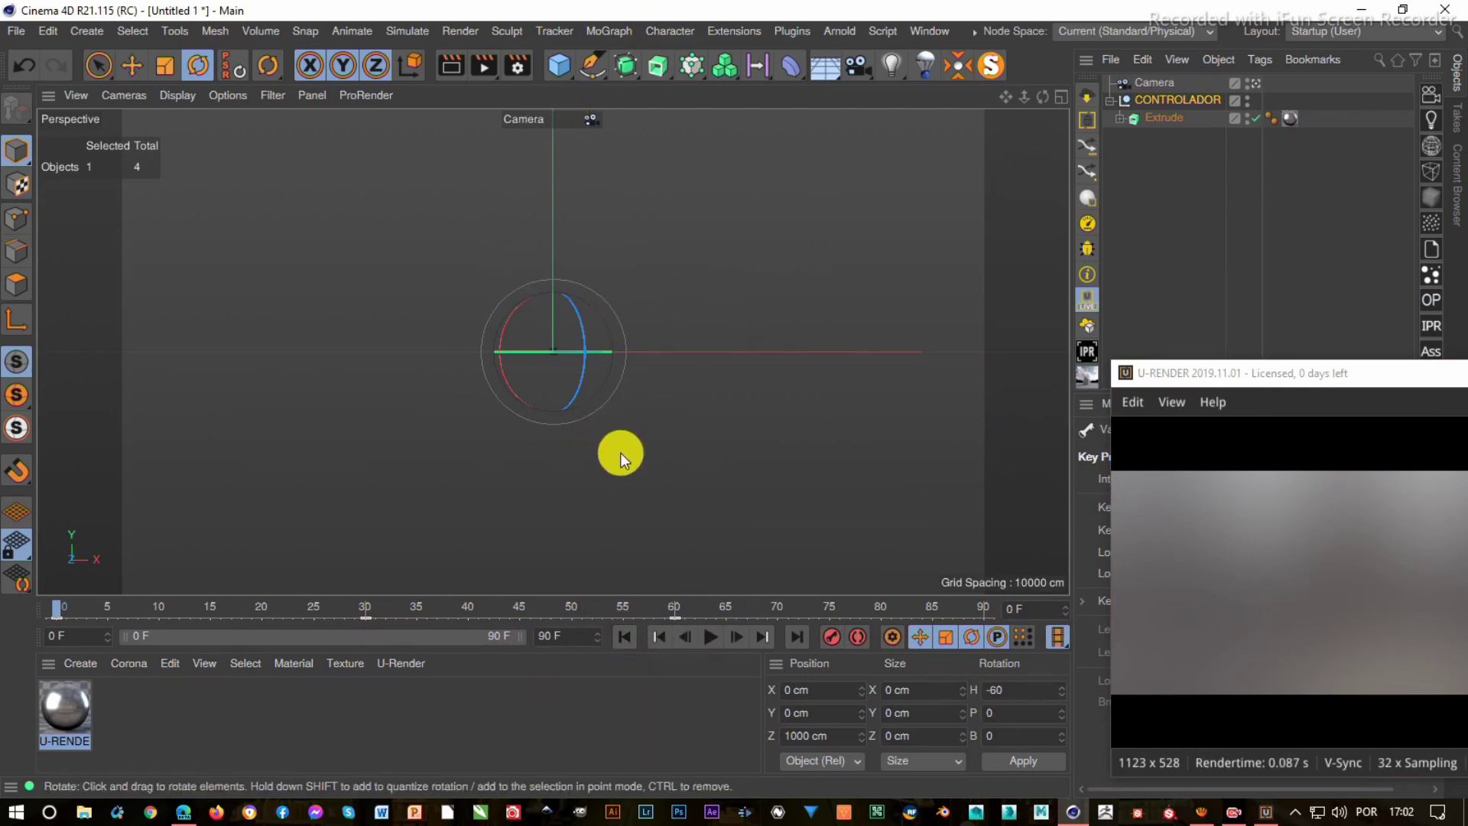
pyautogui.click(709, 639)
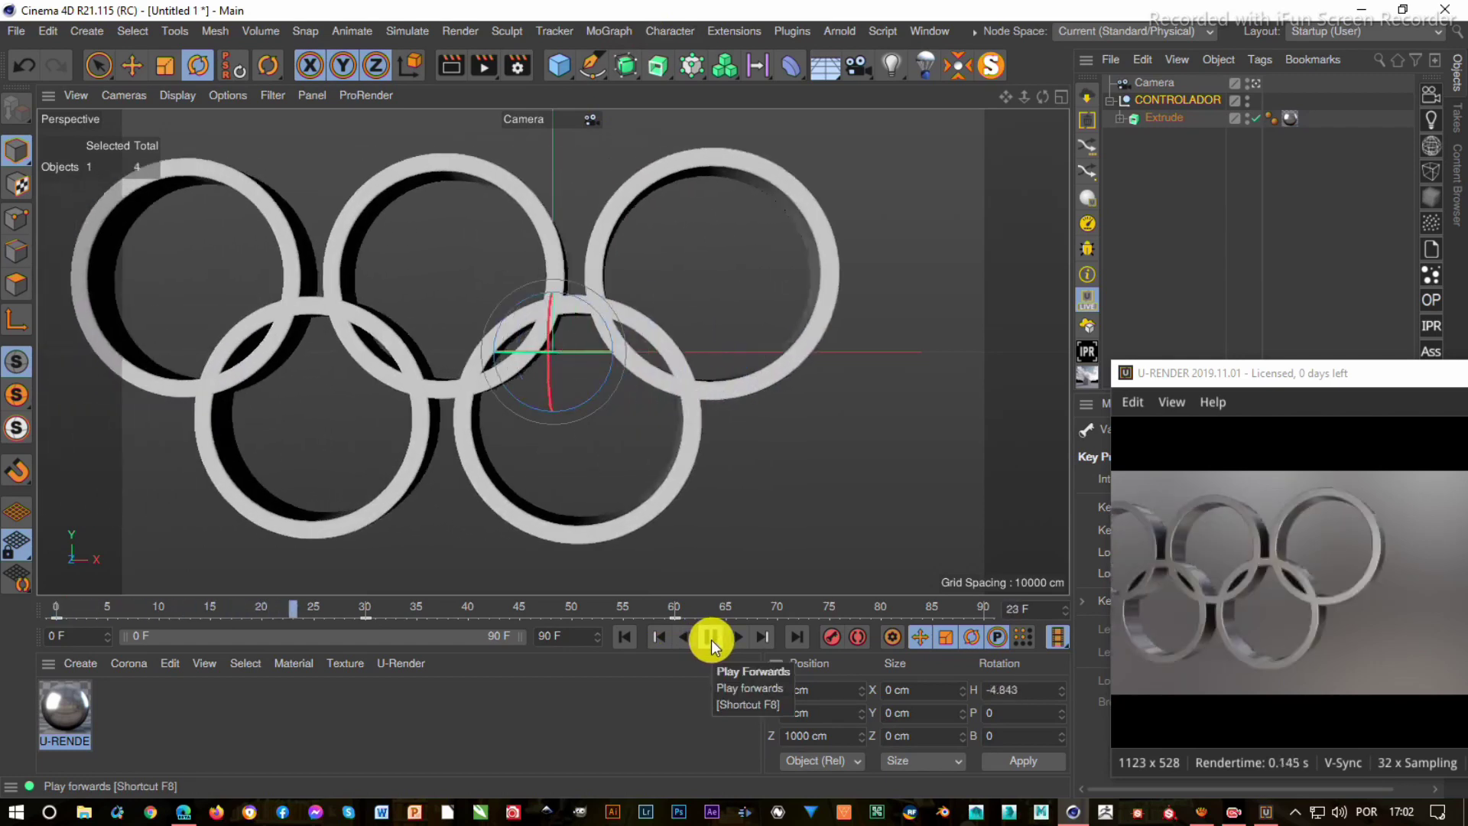
pyautogui.click(709, 640)
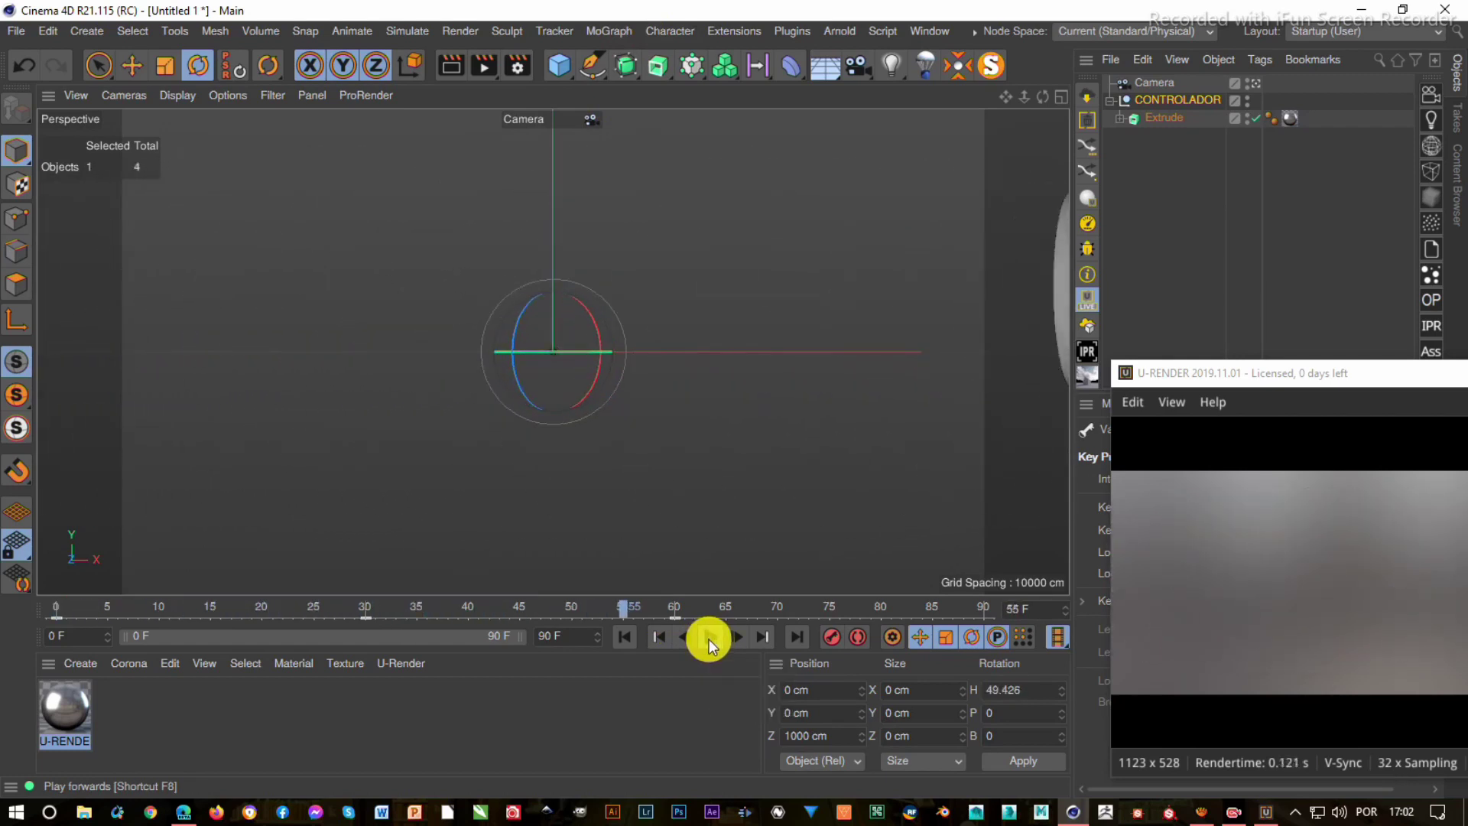
pyautogui.click(1182, 98)
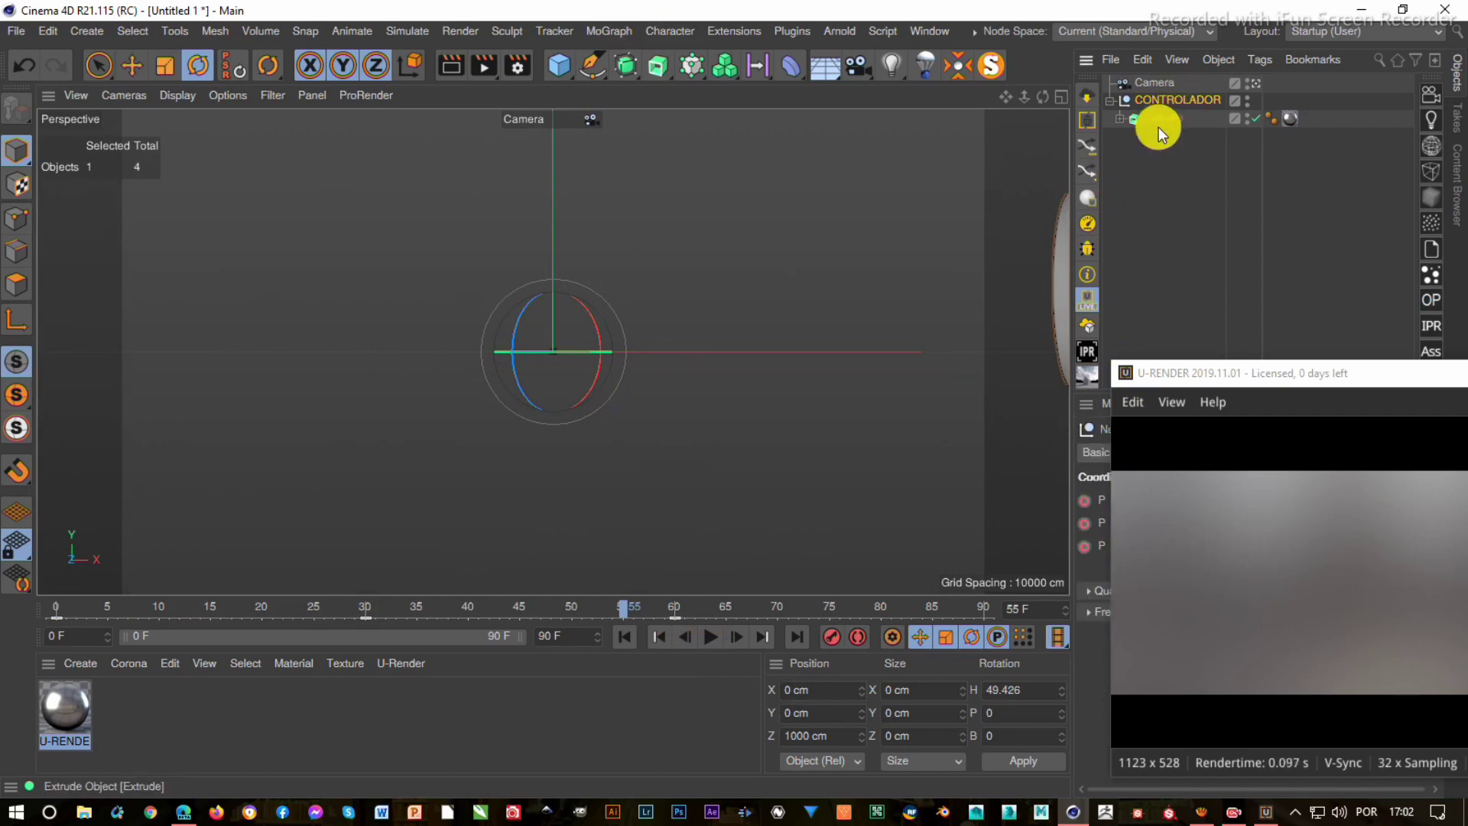
# - In F-Curve mode, reshape the curves near the first key and spread the frame-30 keys
pyautogui.hotkey('shift', 'F3')
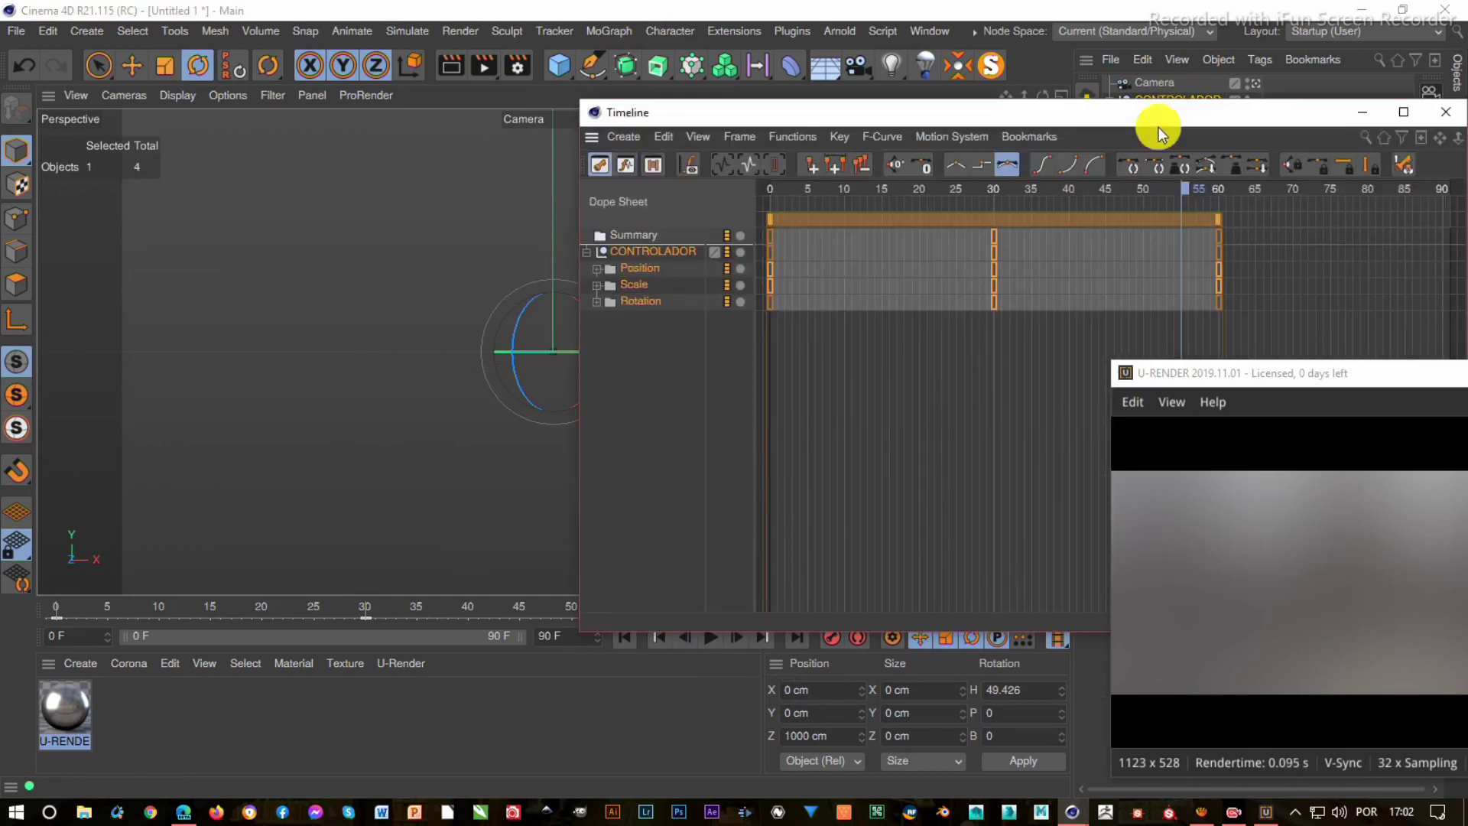
pyautogui.click(625, 164)
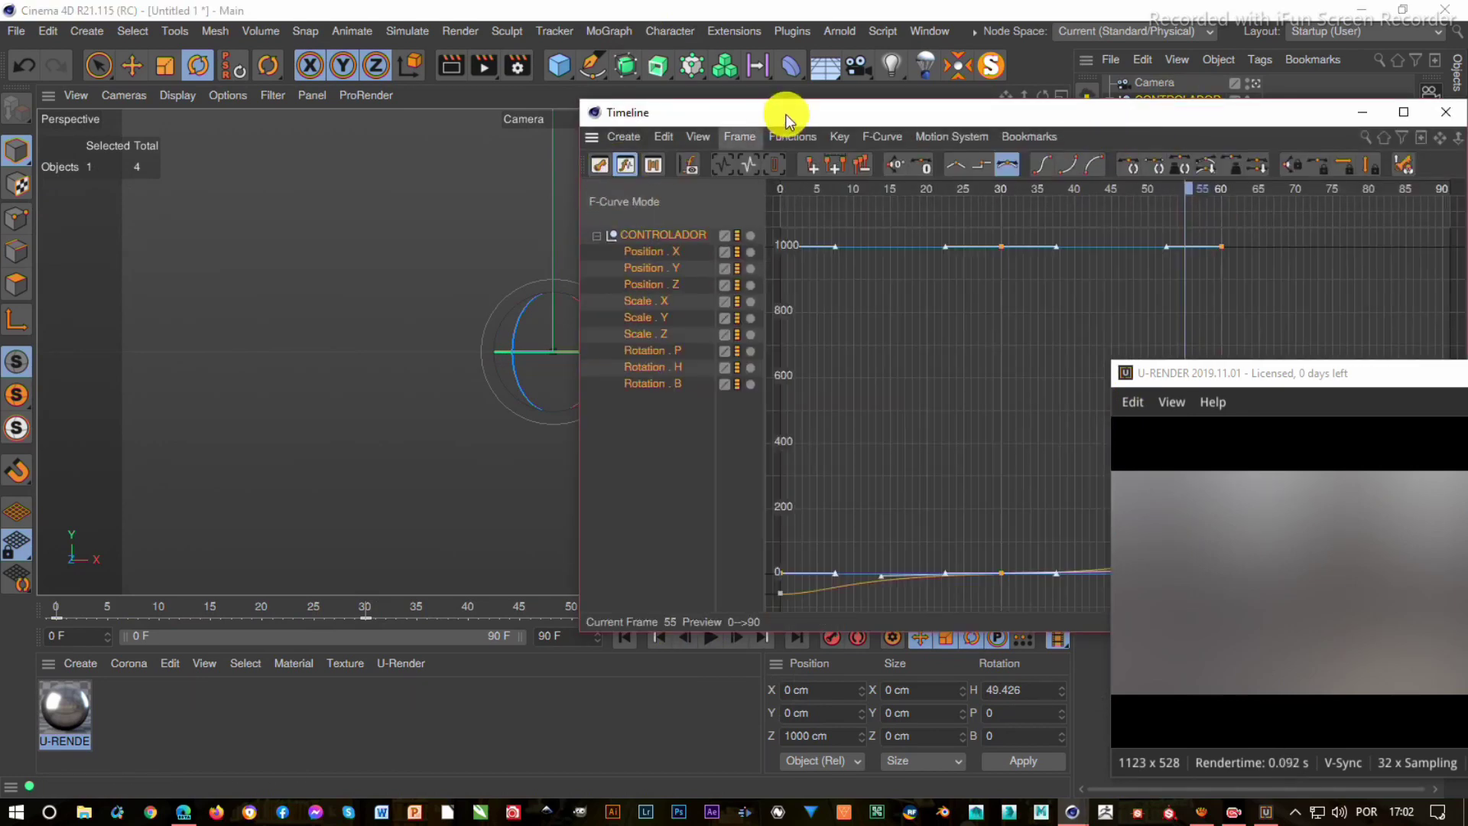
pyautogui.moveTo(789, 113)
pyautogui.mouseDown()
pyautogui.moveTo(328, 92)
pyautogui.moveTo(337, 83)
pyautogui.mouseUp()
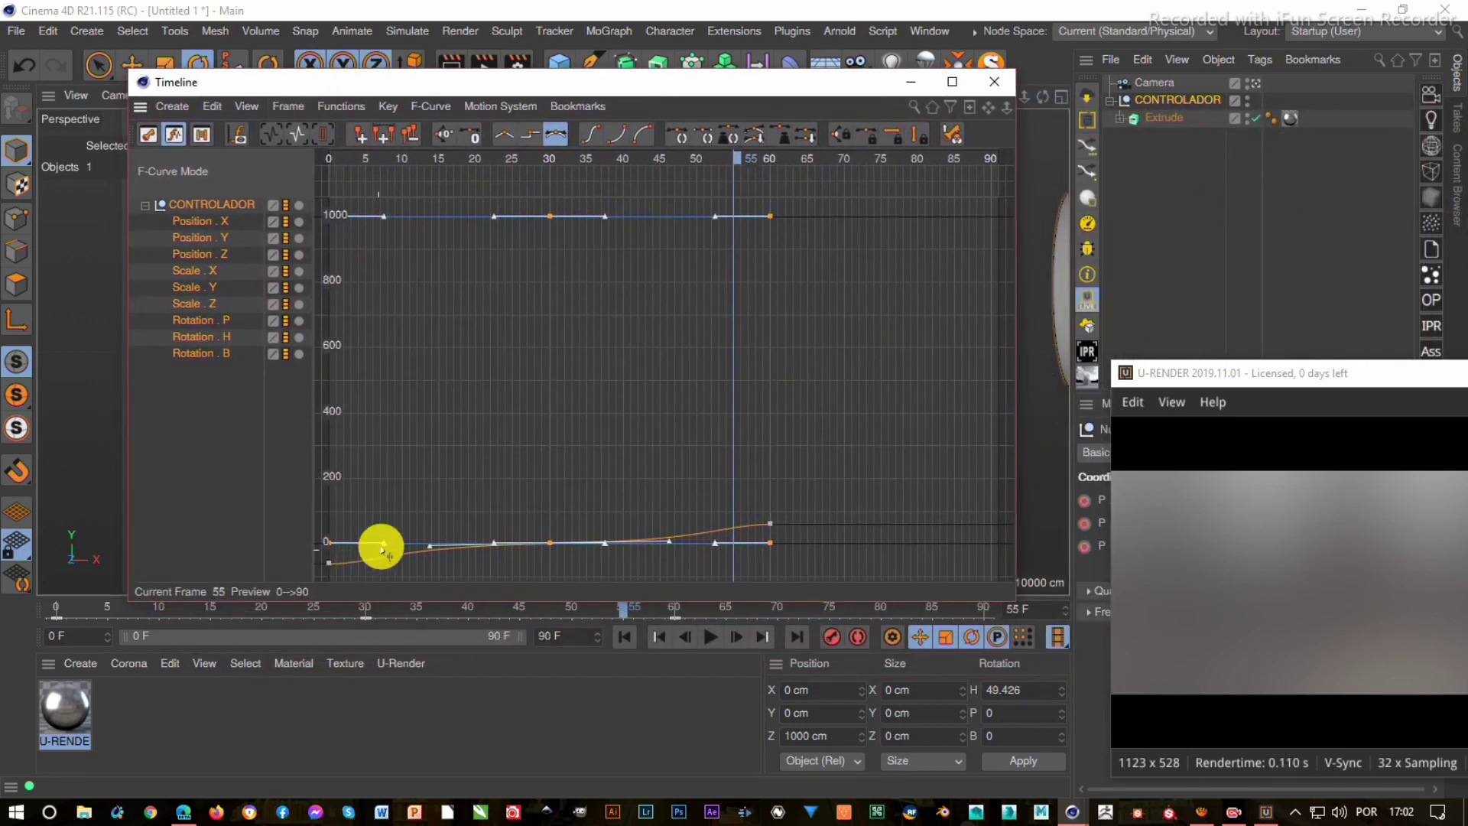
pyautogui.moveTo(385, 546); pyautogui.dragTo(350, 544)
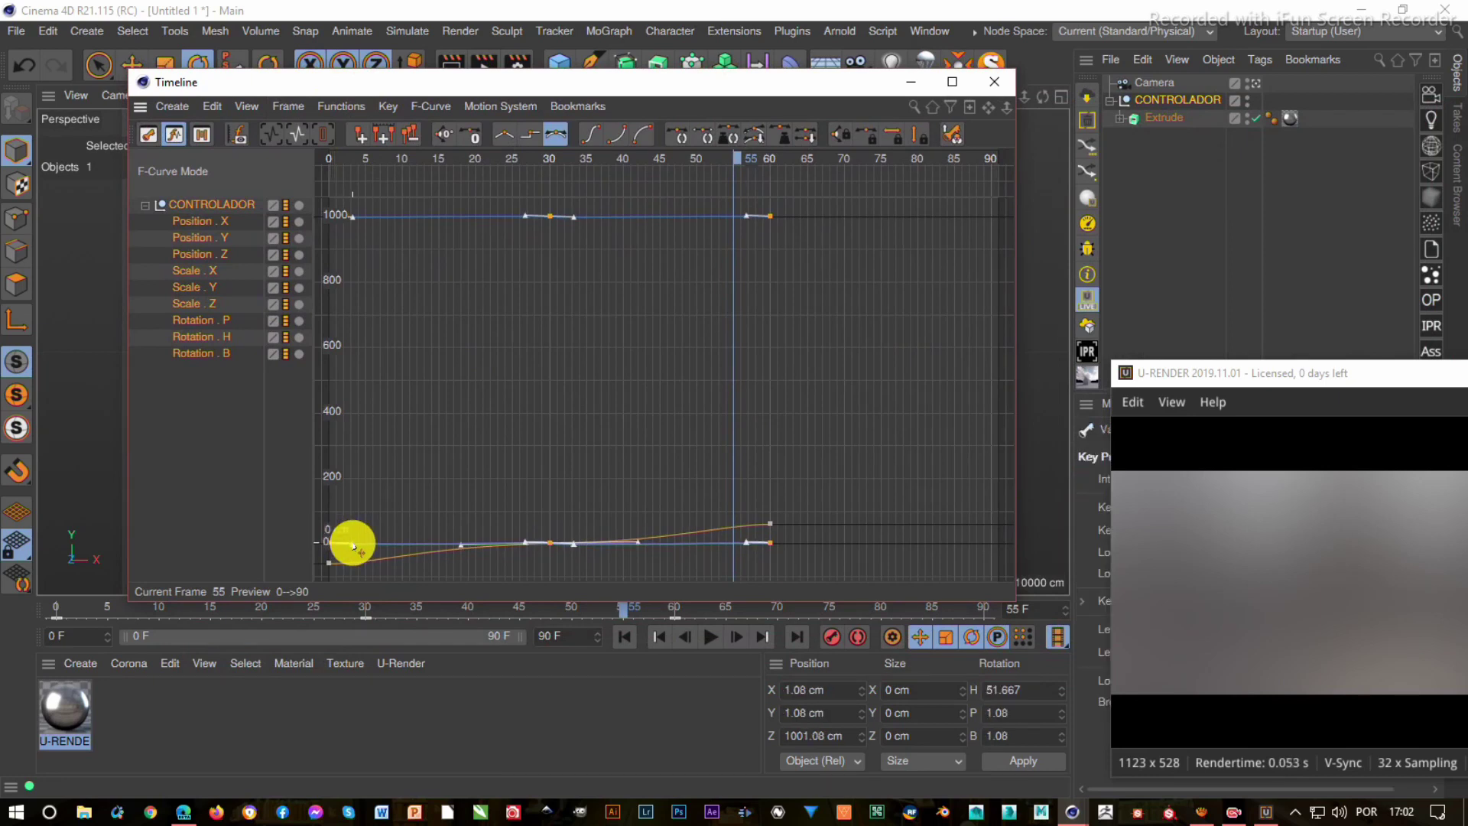
pyautogui.moveTo(350, 546); pyautogui.dragTo(289, 471)
# - Raise Rotation . H's first key and ease the frame-55 key's tangent, then close the Timeline
pyautogui.click(214, 394)
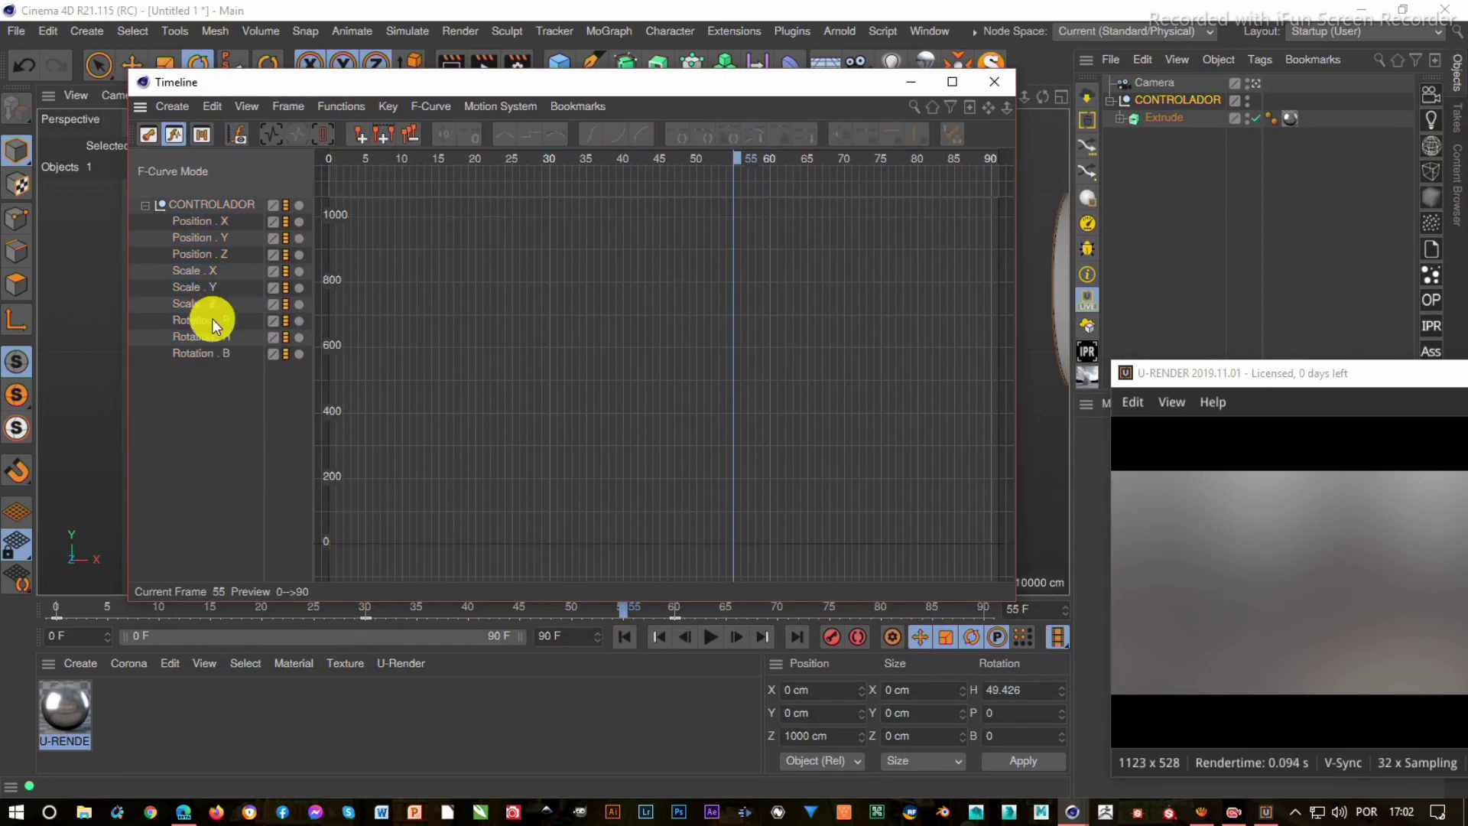
pyautogui.click(213, 319)
pyautogui.click(211, 337)
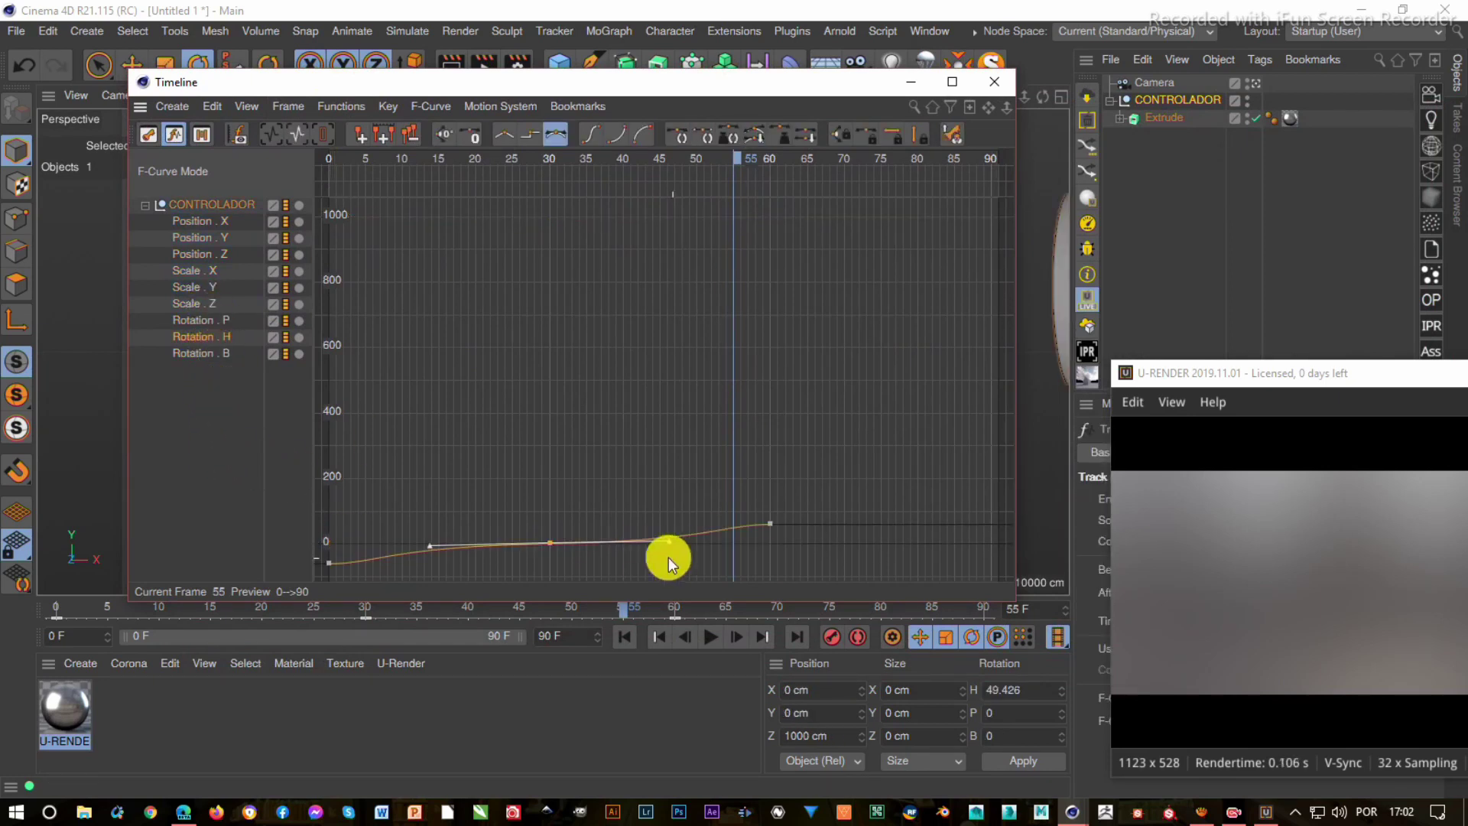
pyautogui.click(348, 568)
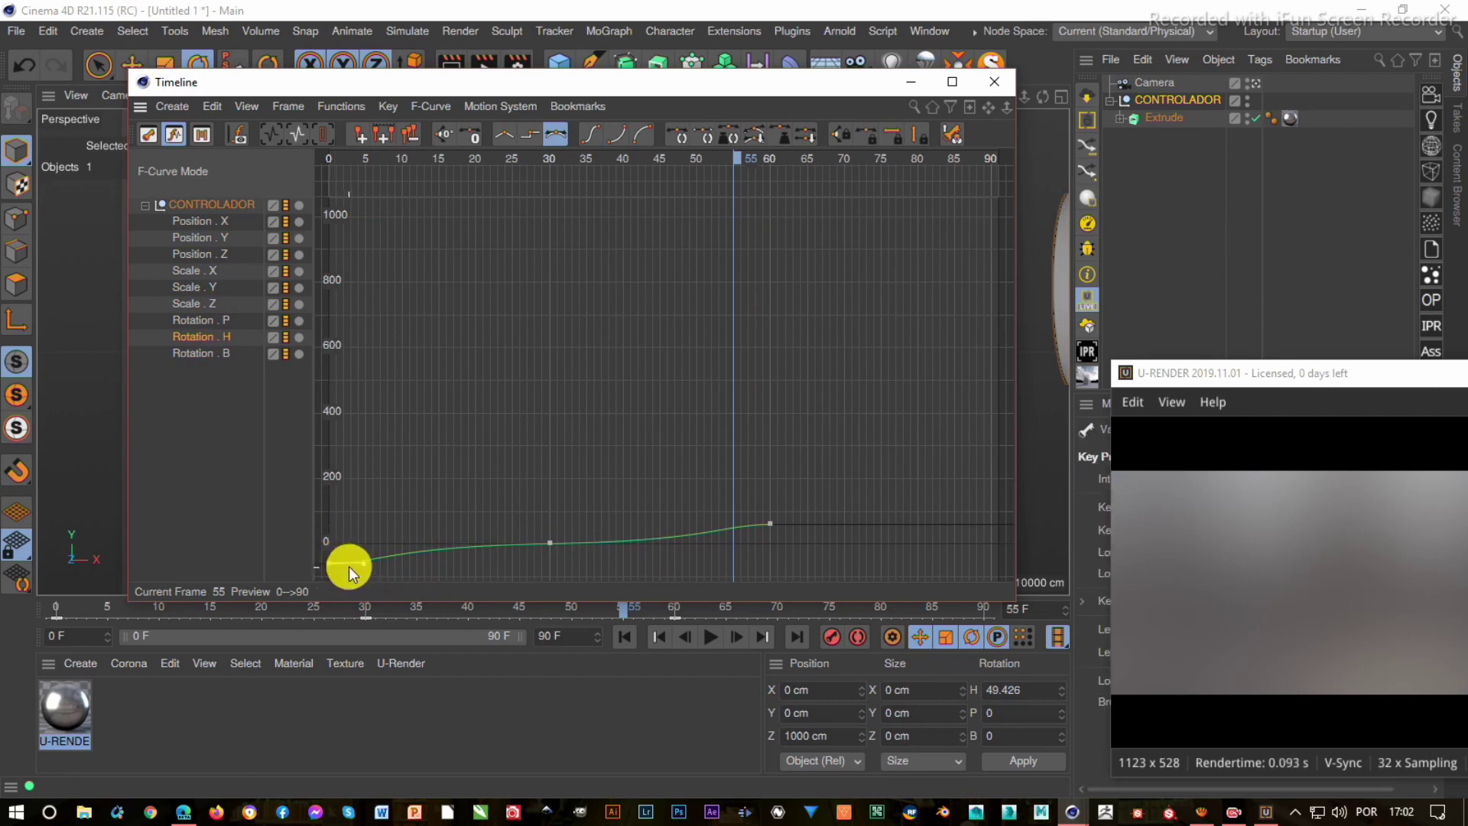
pyautogui.moveTo(349, 567)
pyautogui.mouseDown()
pyautogui.moveTo(343, 557)
pyautogui.moveTo(385, 541)
pyautogui.moveTo(443, 546)
pyautogui.mouseUp()
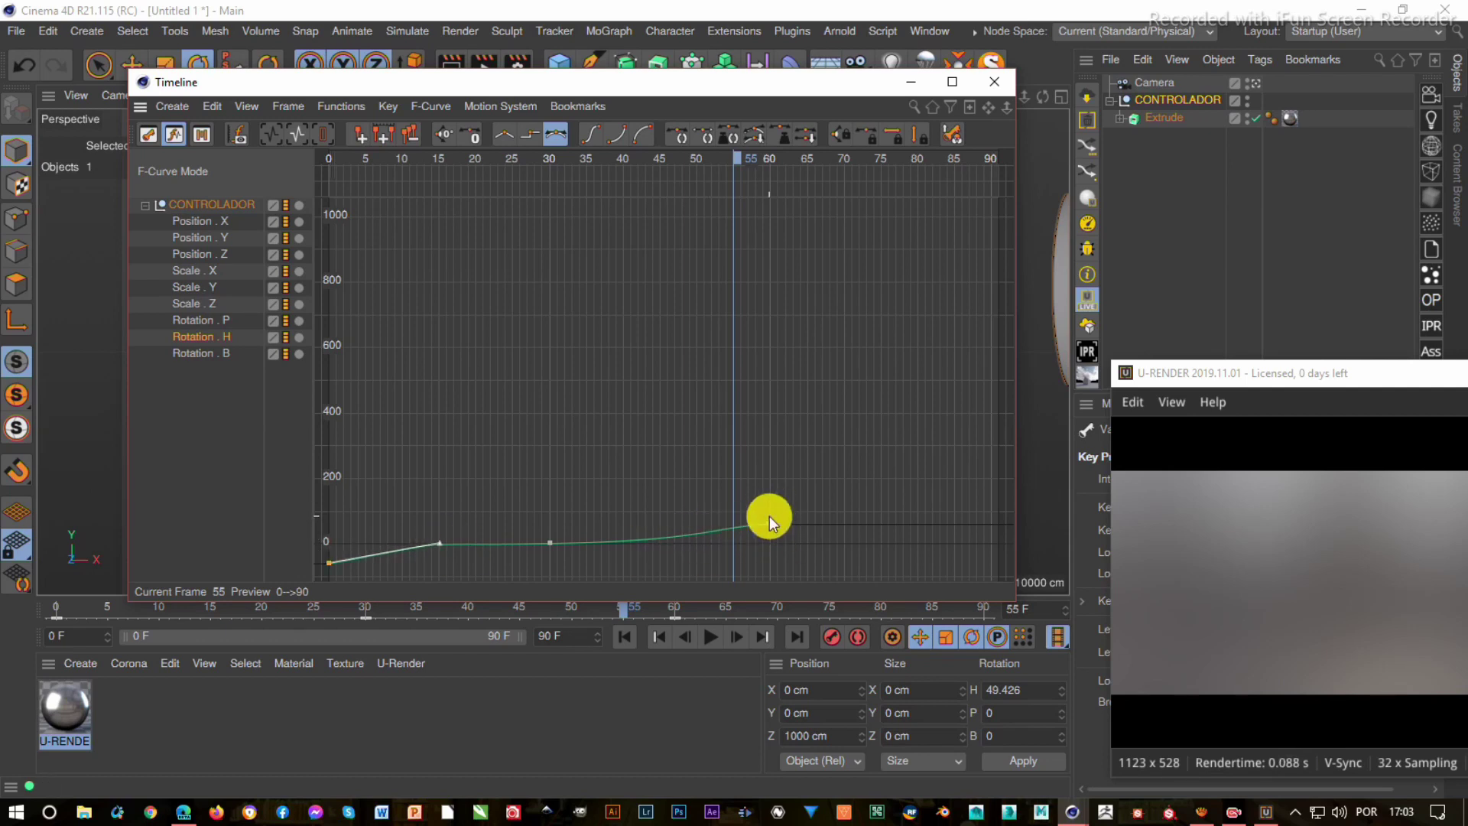
pyautogui.click(771, 524)
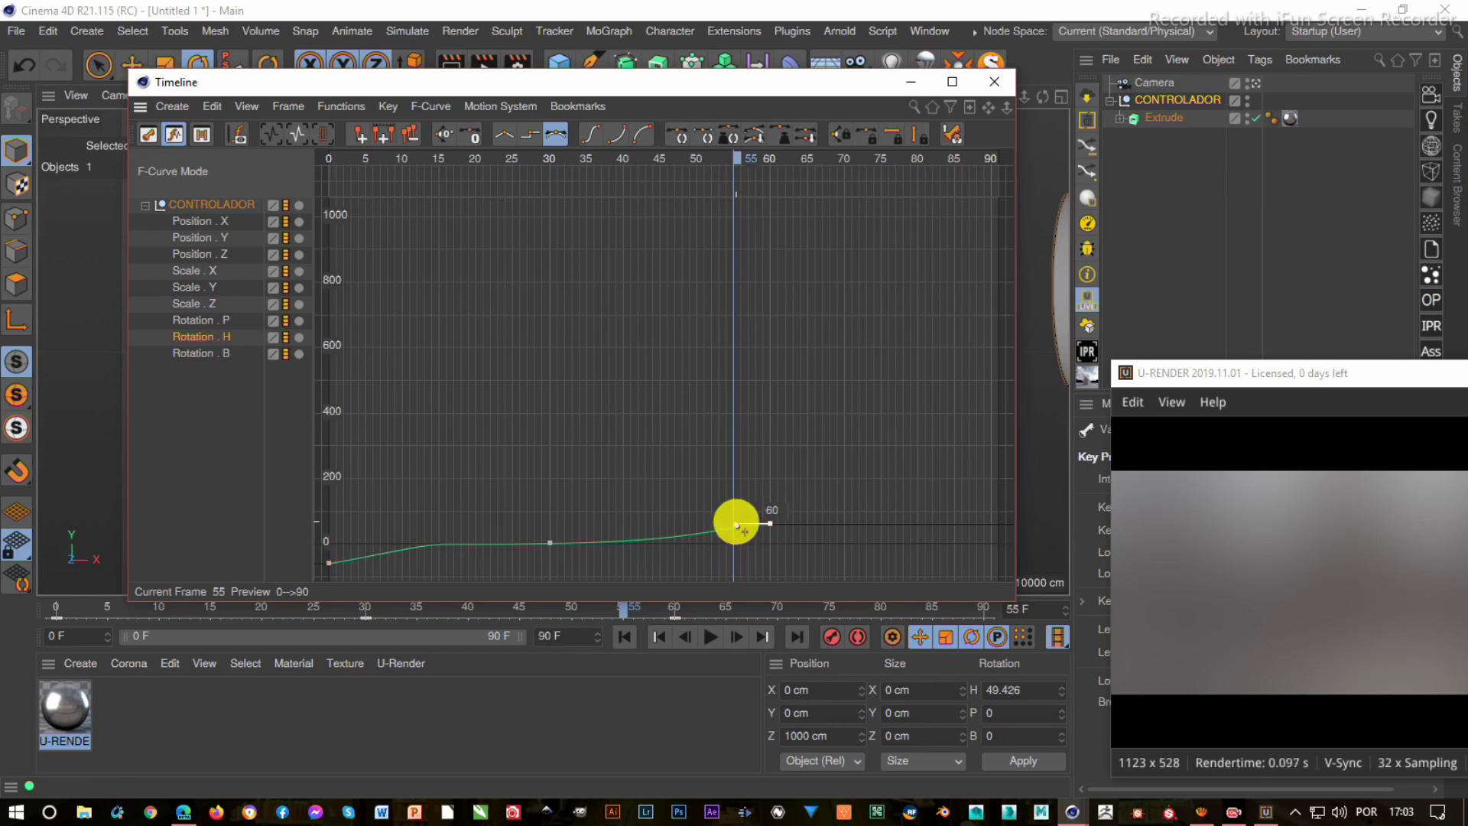
pyautogui.moveTo(739, 527); pyautogui.dragTo(665, 535)
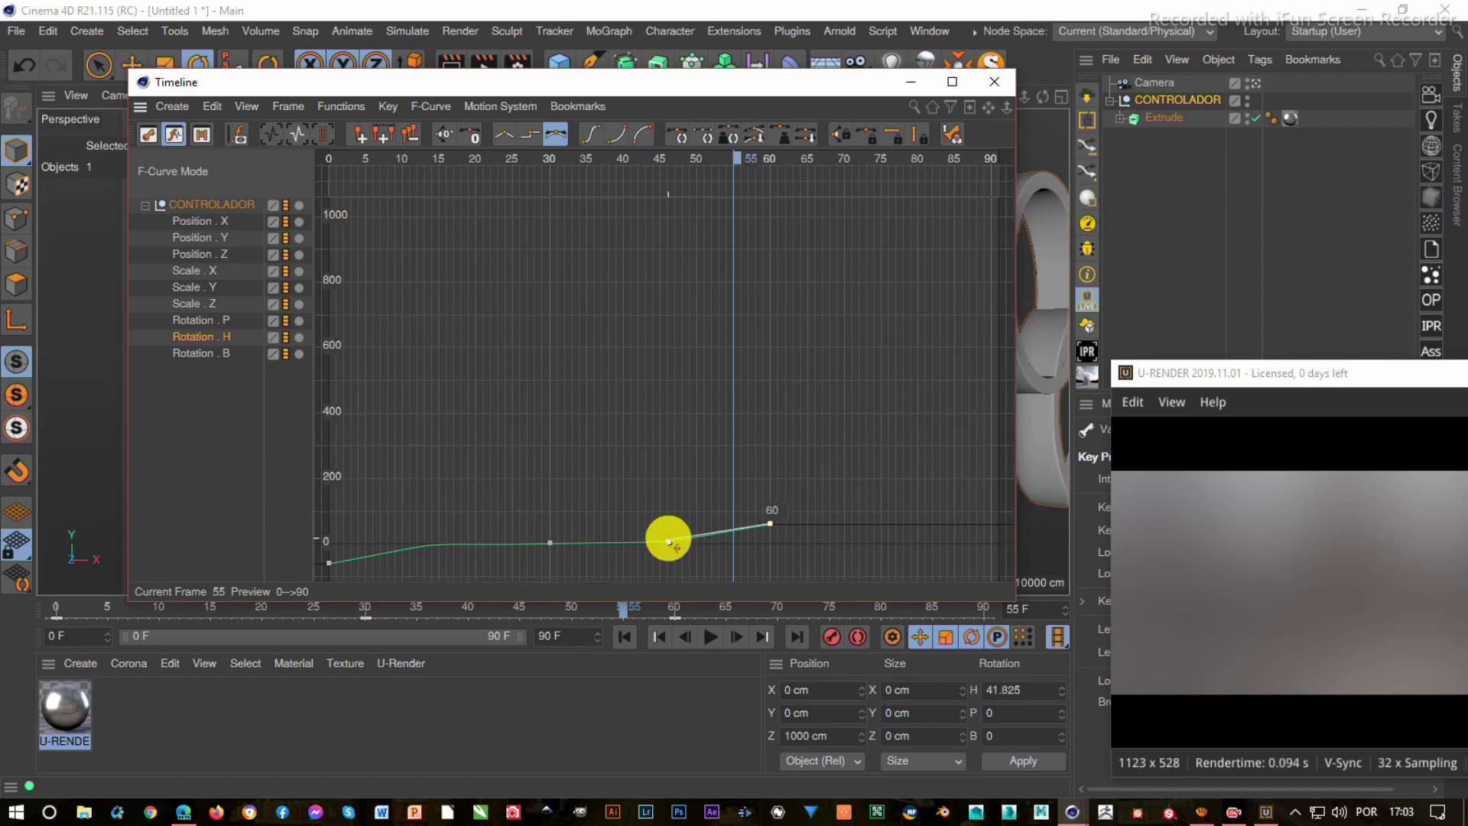
pyautogui.click(994, 82)
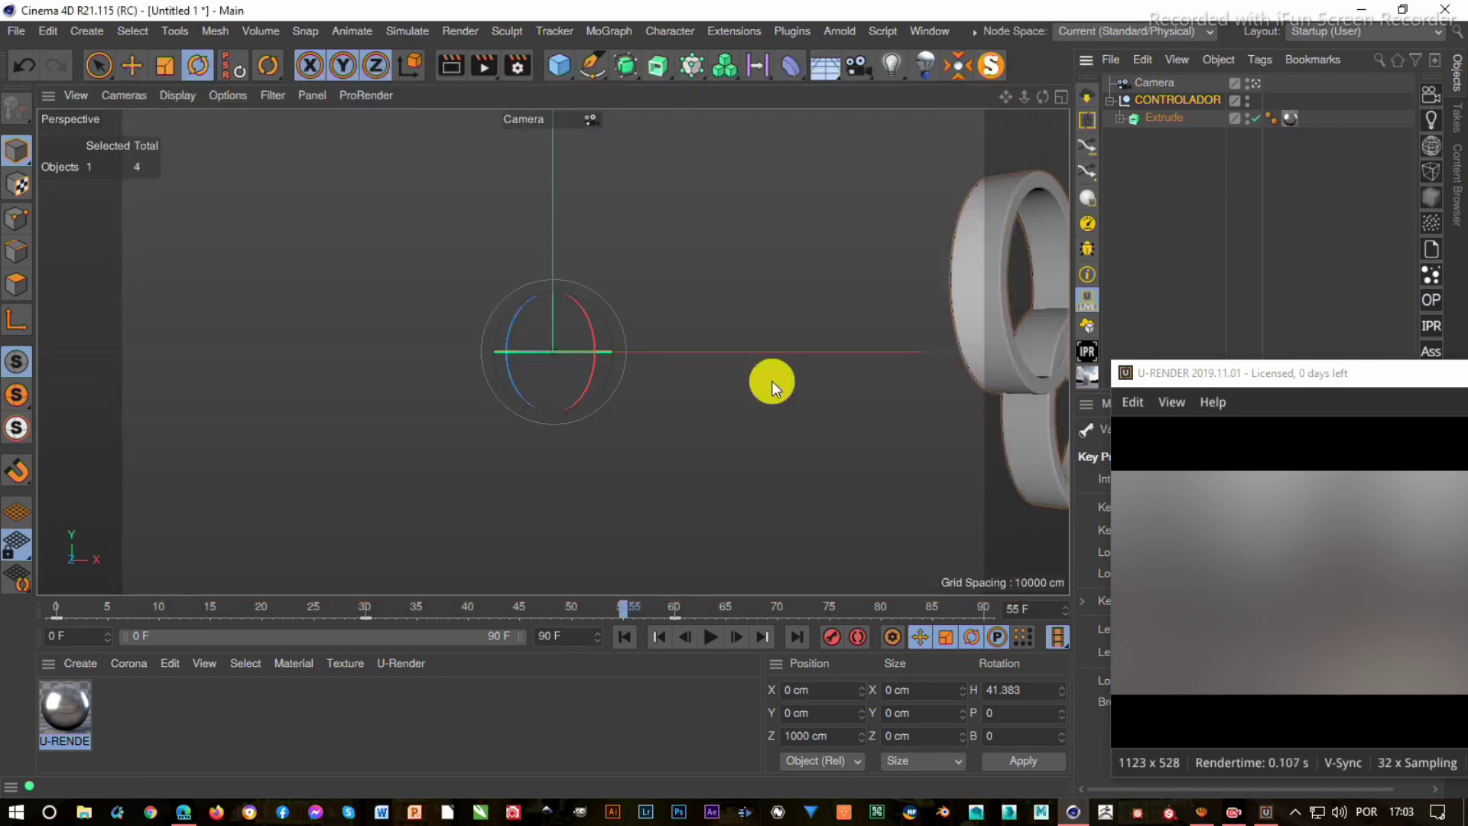
# - Replay the rings from frame 0, stop at frame 39, and open CONTROLADOR's Timeline
pyautogui.click(627, 637)
pyautogui.moveTo(1233, 371)
pyautogui.mouseDown()
pyautogui.moveTo(1058, 359)
pyautogui.moveTo(1149, 353)
pyautogui.mouseUp()
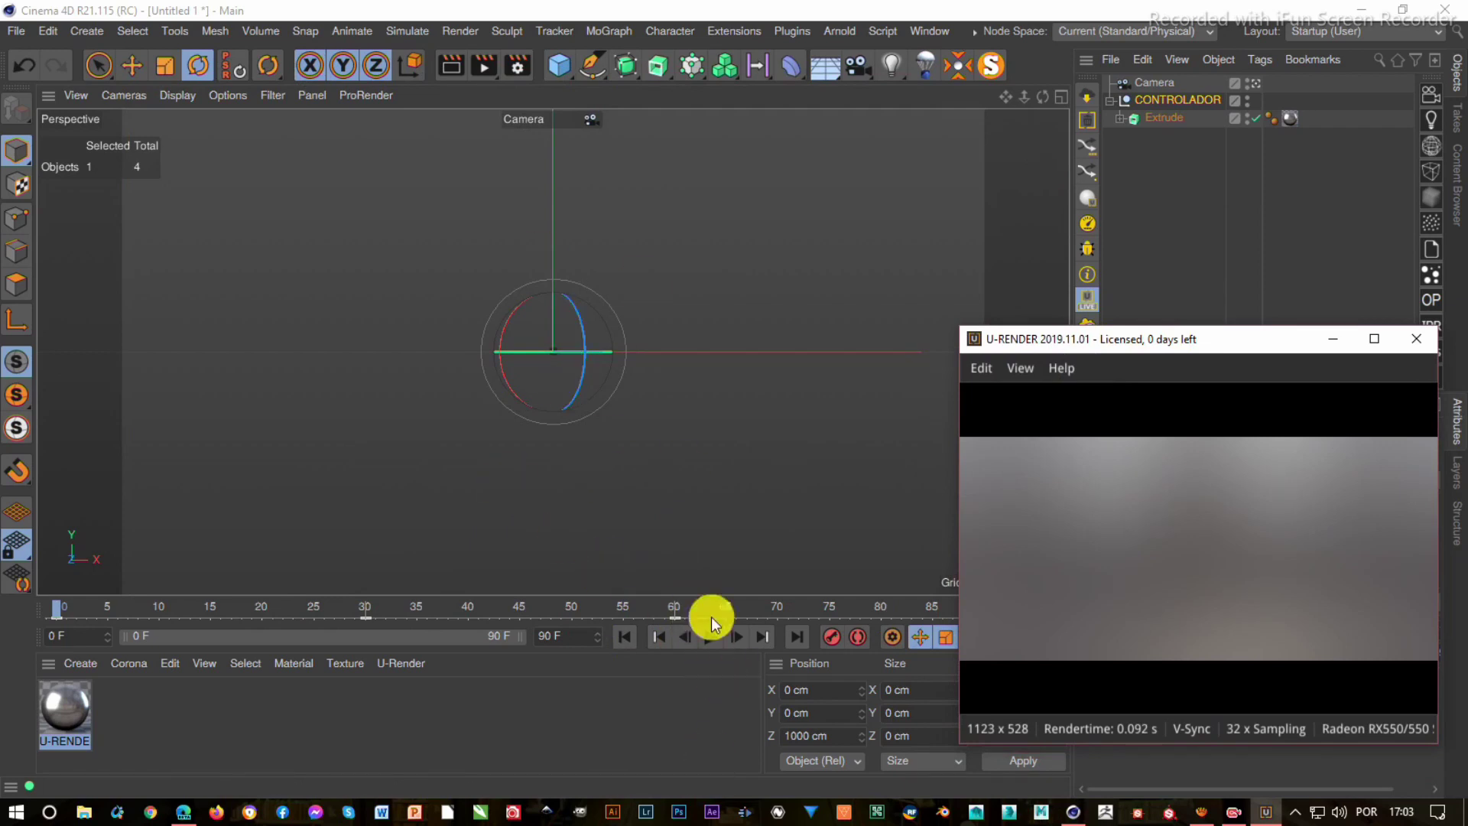
pyautogui.click(710, 640)
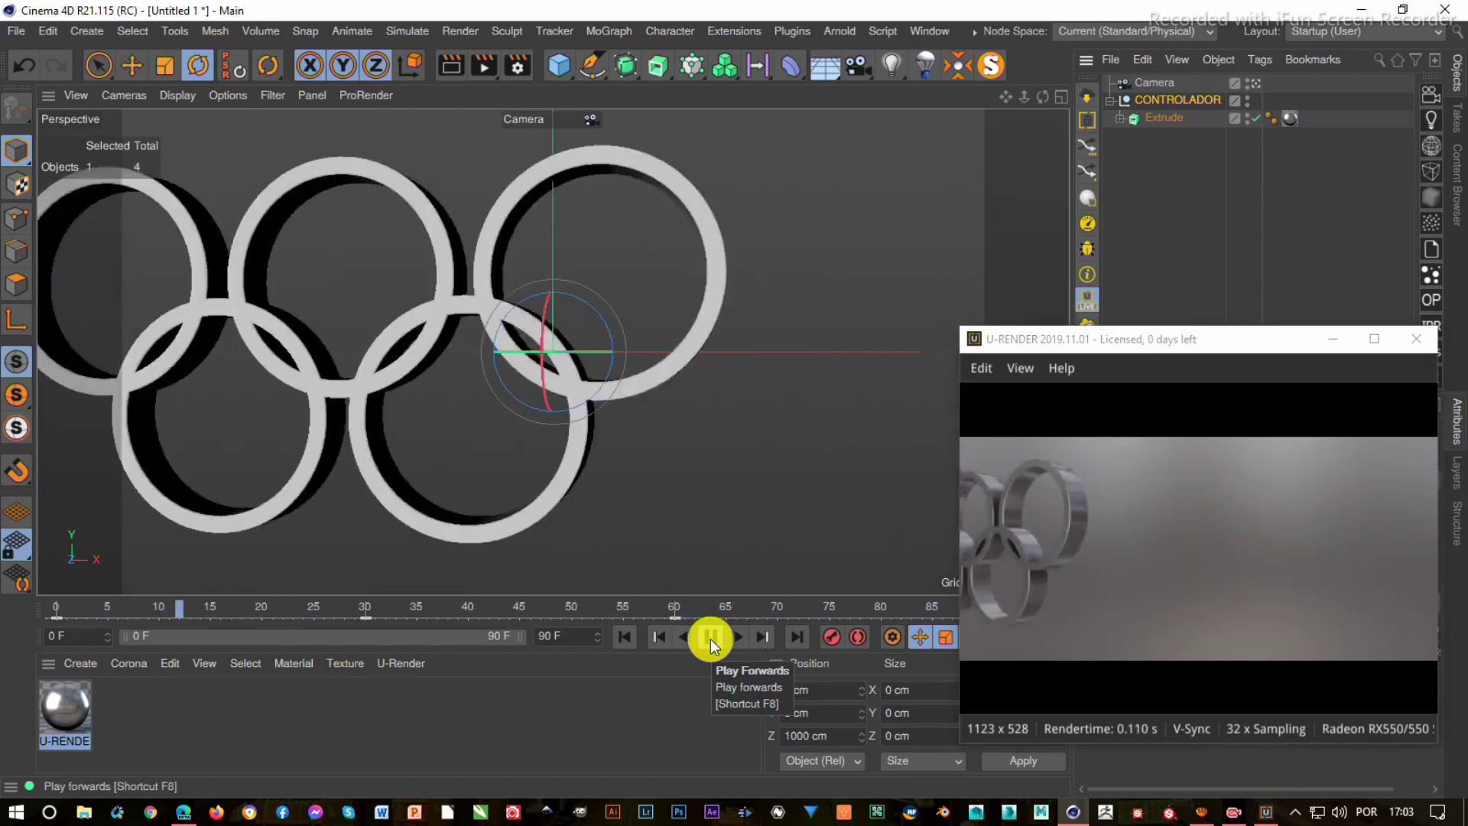
pyautogui.click(709, 639)
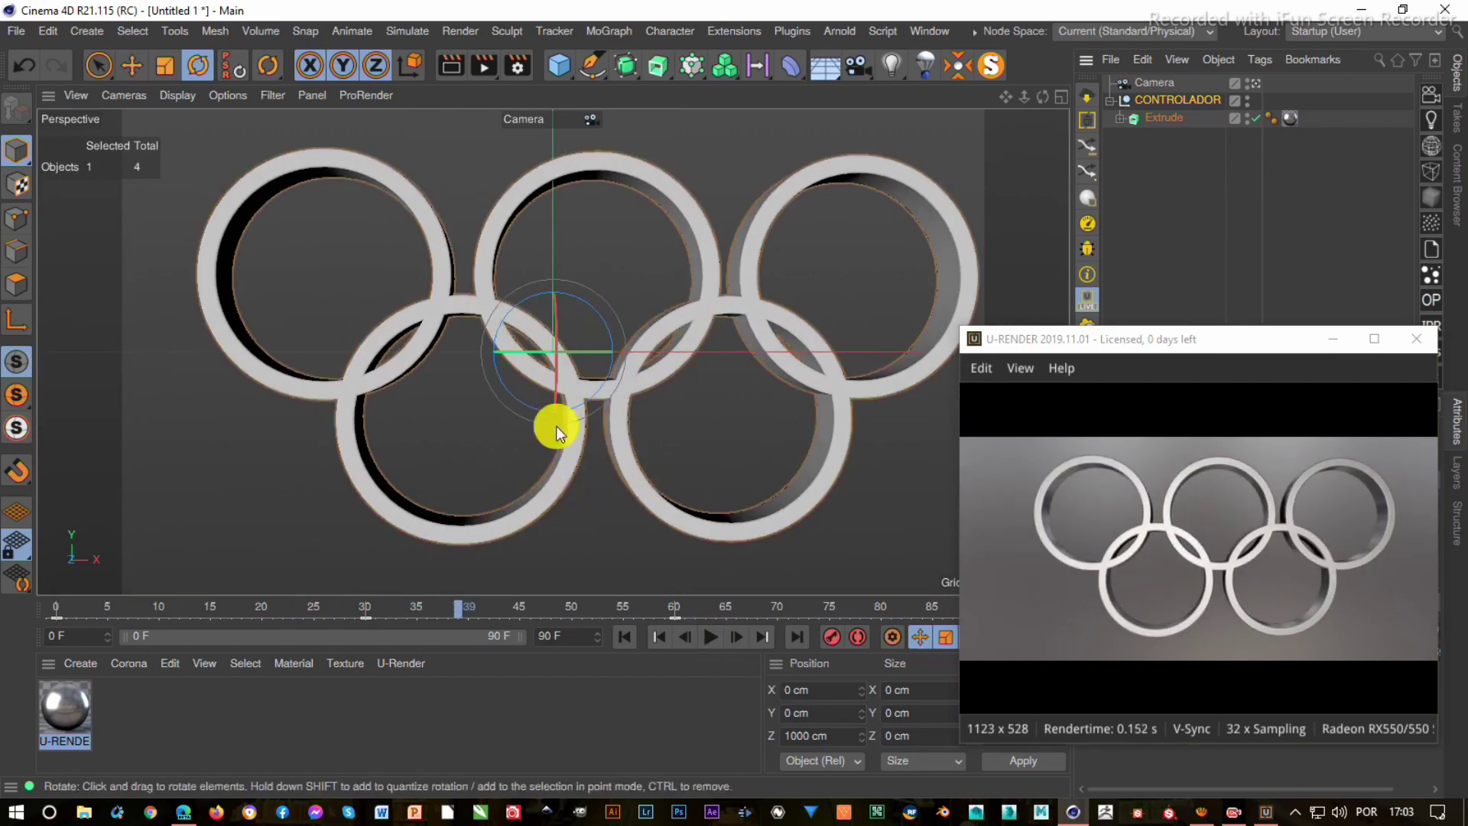
pyautogui.click(1176, 98)
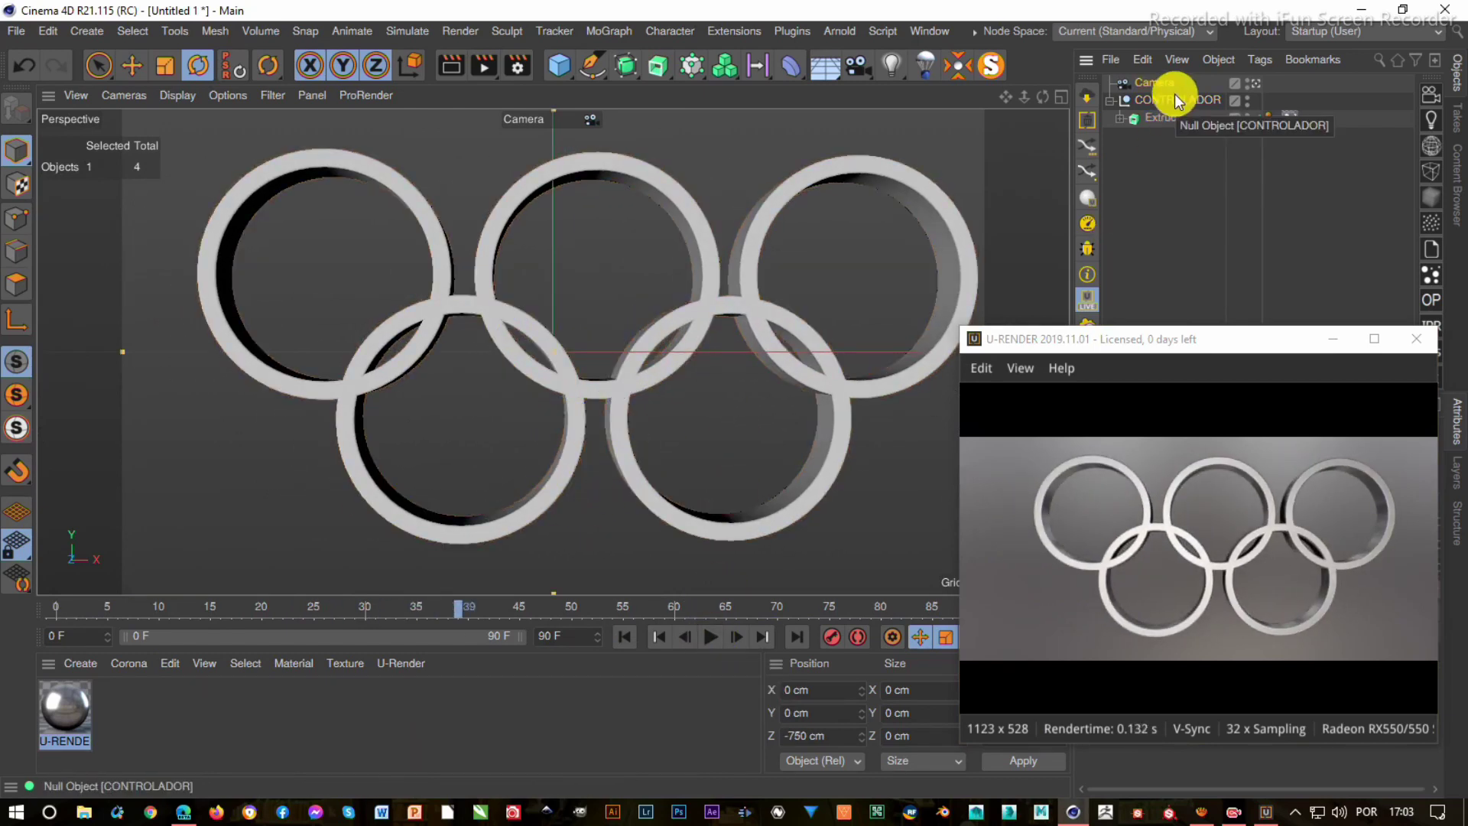
pyautogui.hotkey('shift', 'F3')
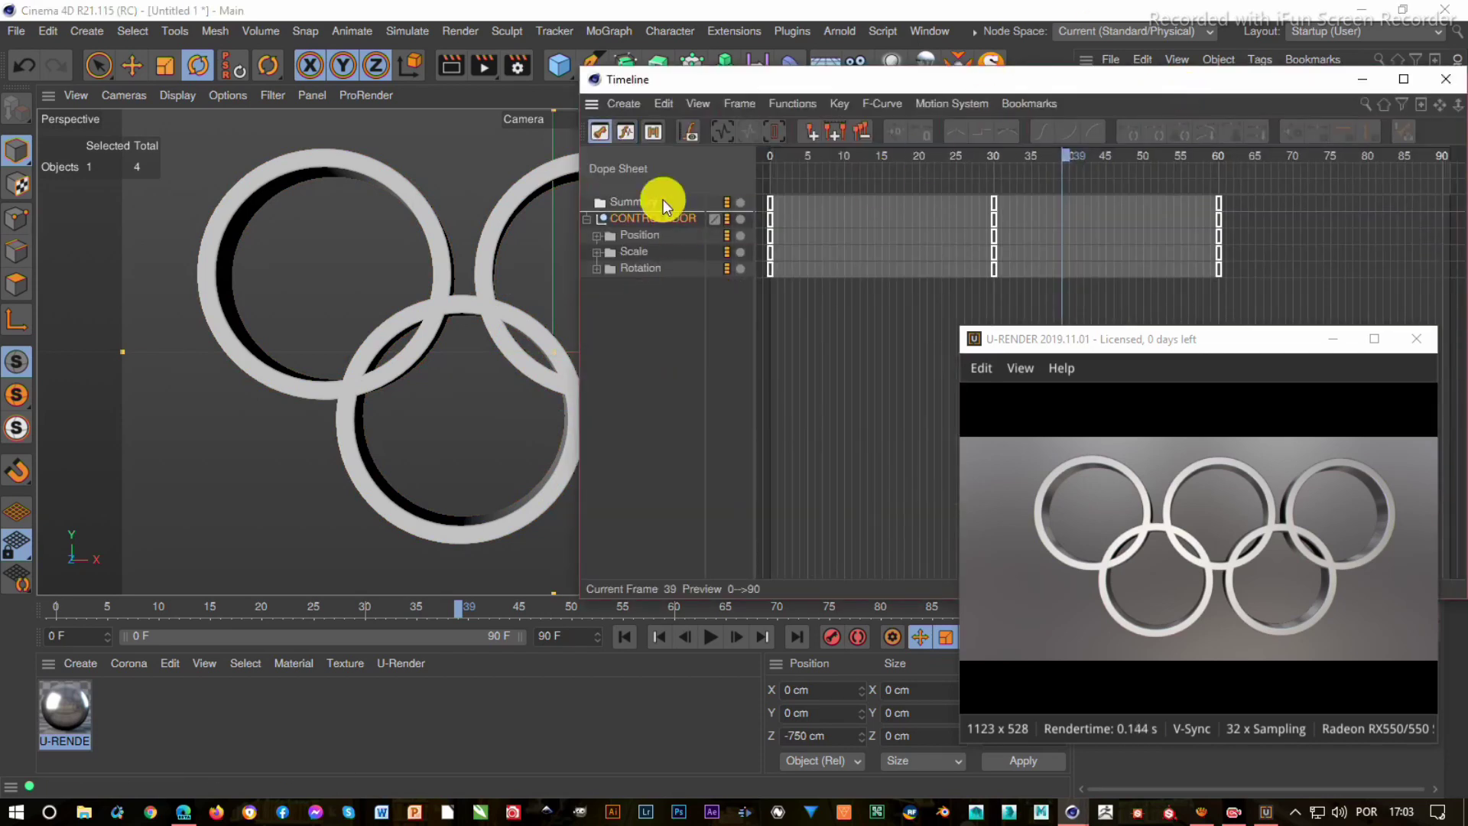
# - Switch the Timeline to F-Curve mode and select the Rotation . H curve's keys
pyautogui.click(625, 132)
pyautogui.moveTo(830, 84); pyautogui.dragTo(444, 88)
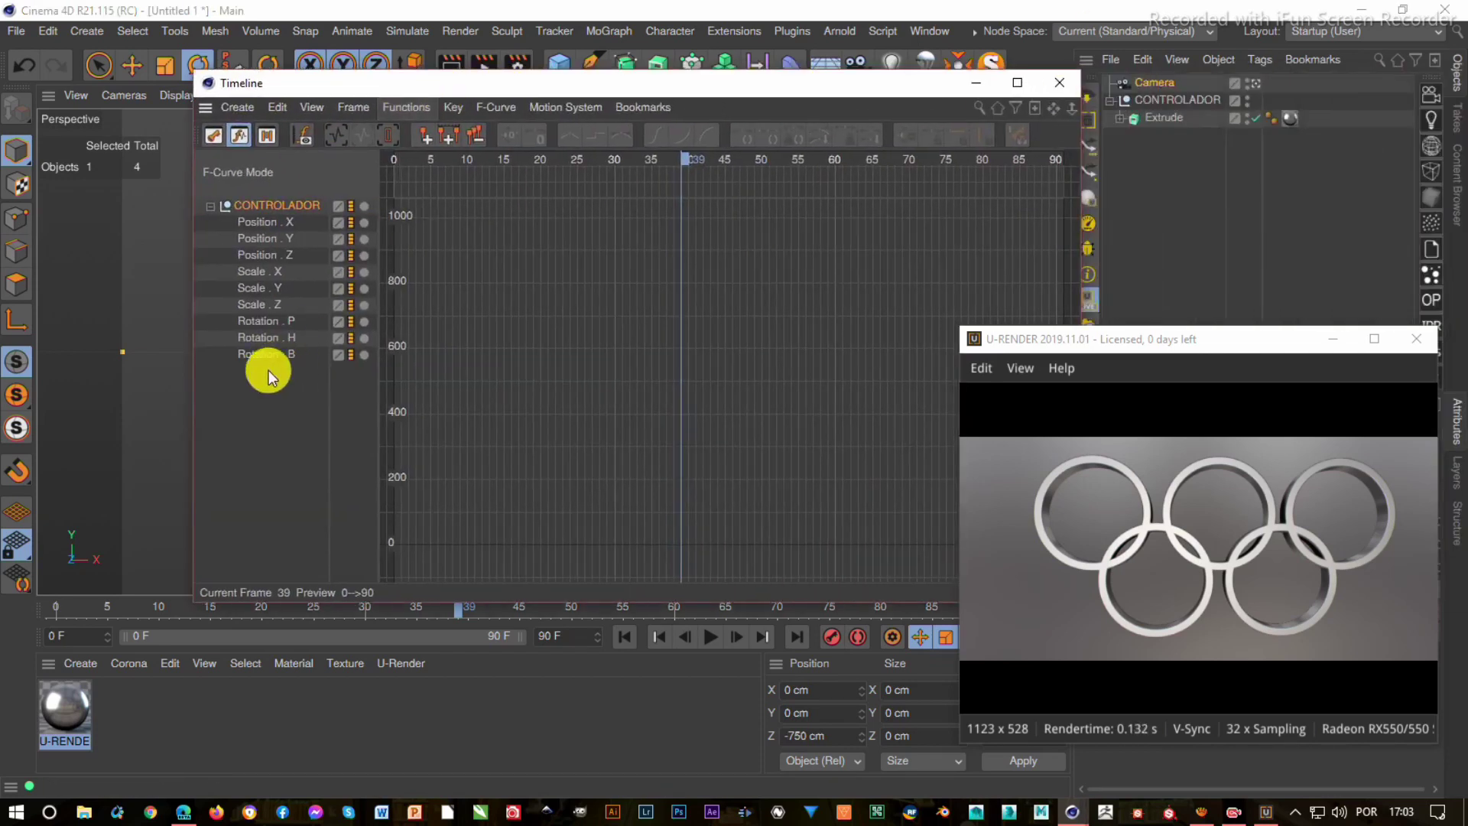
pyautogui.click(278, 344)
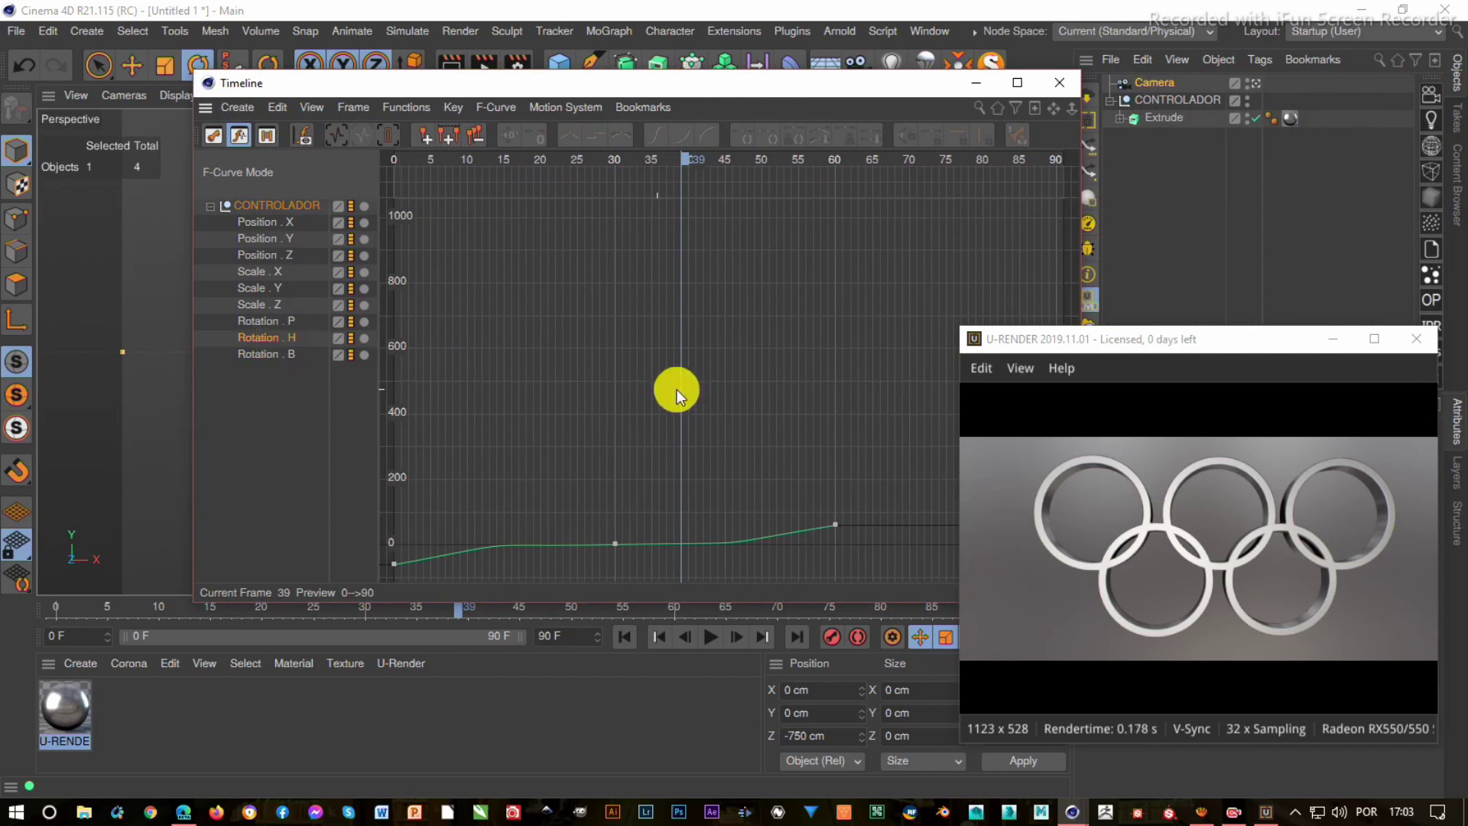
pyautogui.click(616, 543)
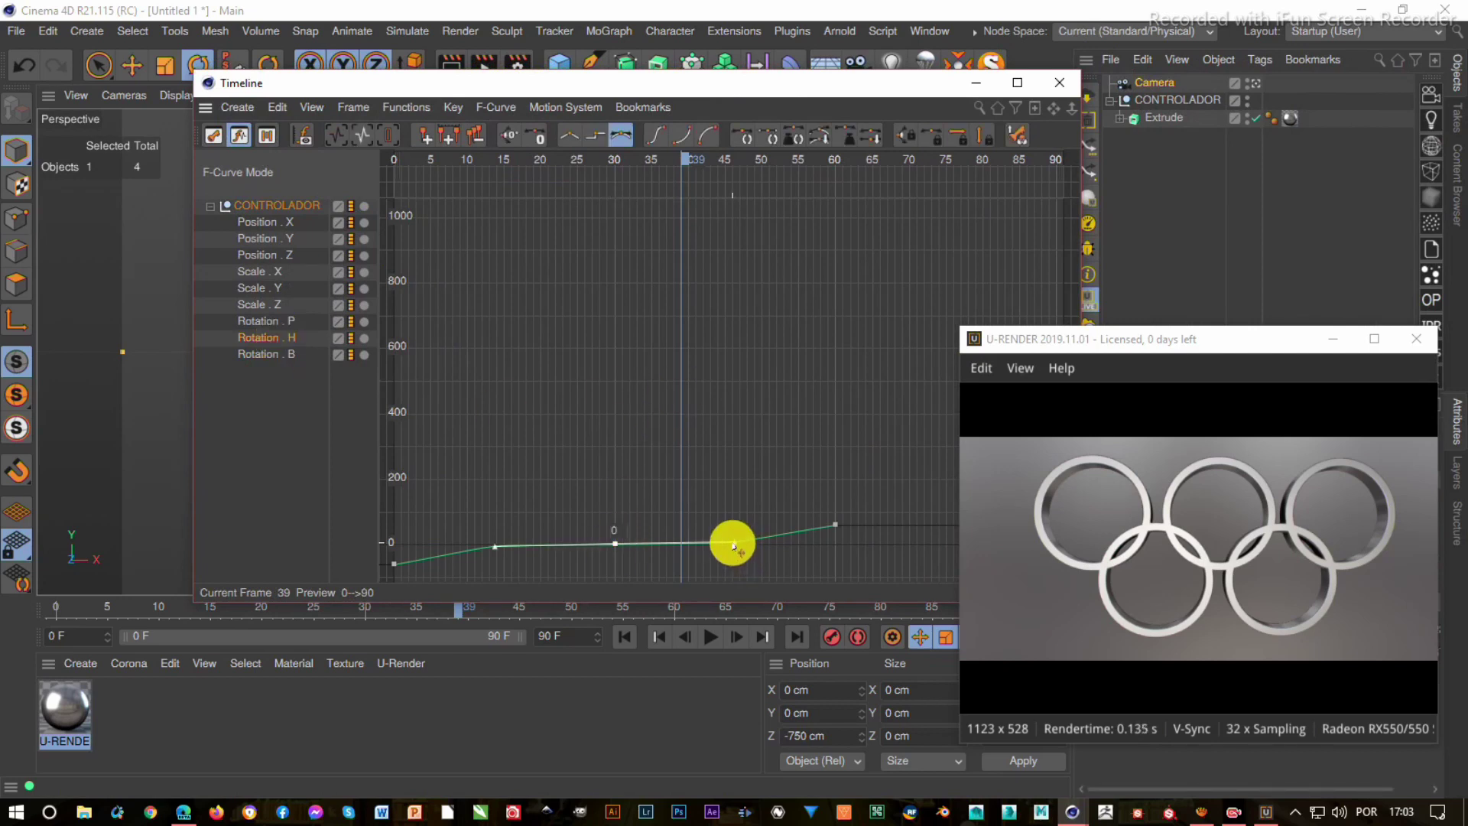
# - Shift a middle key earlier, steepen the rise after frame 30, and lift the frame-75 tangent
pyautogui.moveTo(734, 545); pyautogui.dragTo(739, 548)
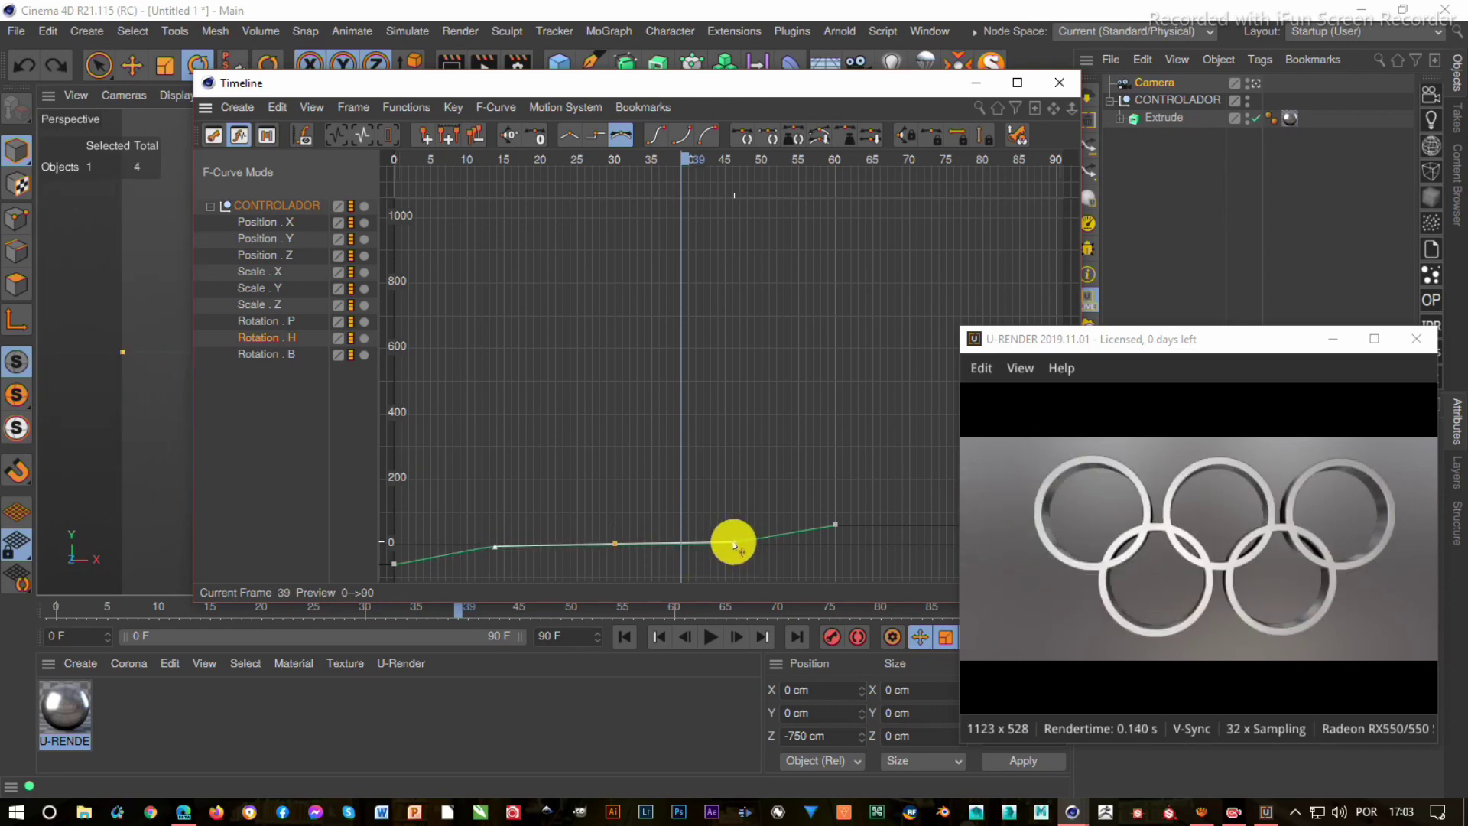
pyautogui.moveTo(734, 545); pyautogui.dragTo(652, 548)
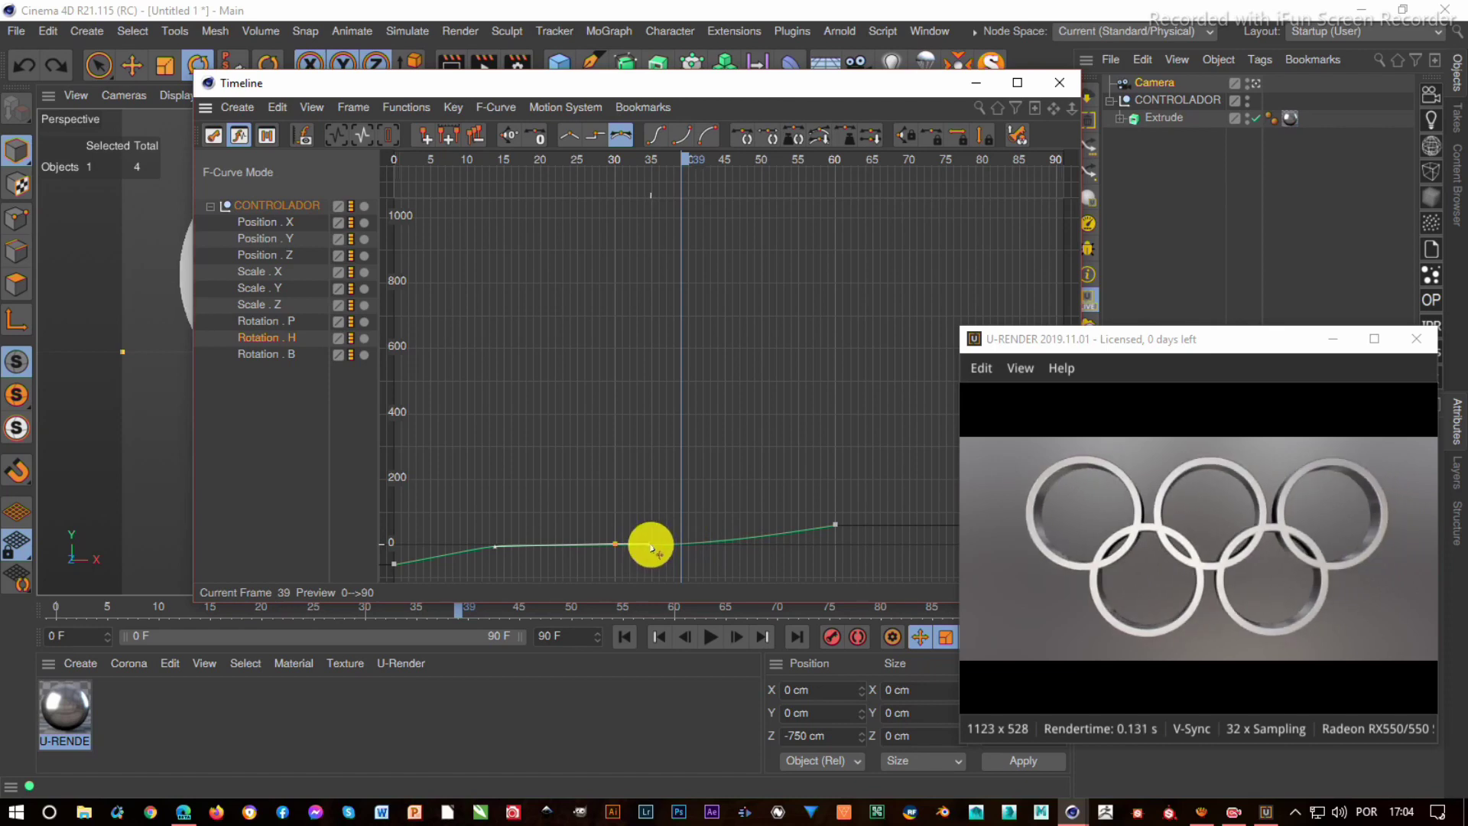
pyautogui.moveTo(651, 547); pyautogui.dragTo(791, 529)
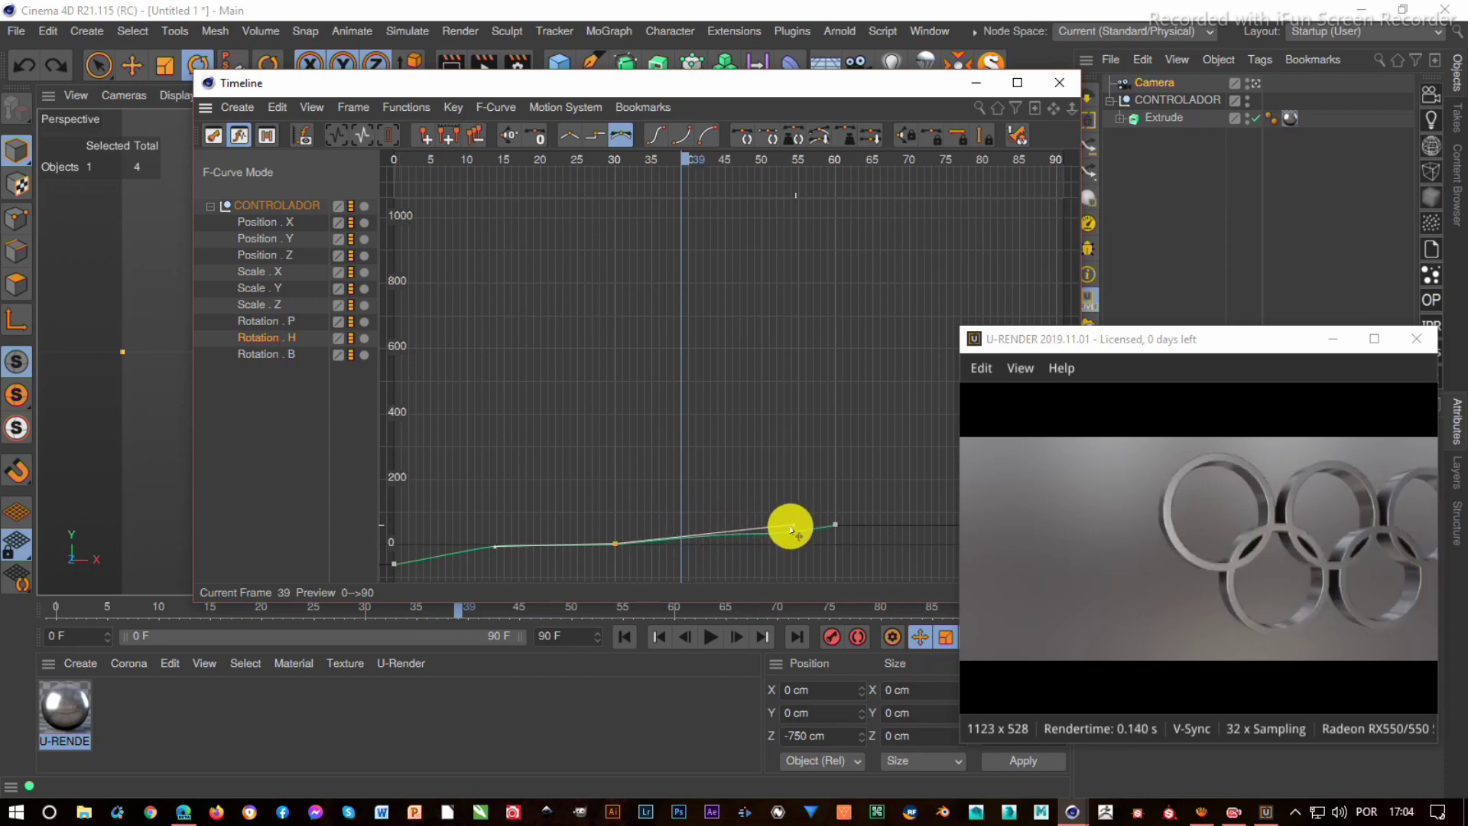
pyautogui.click(837, 526)
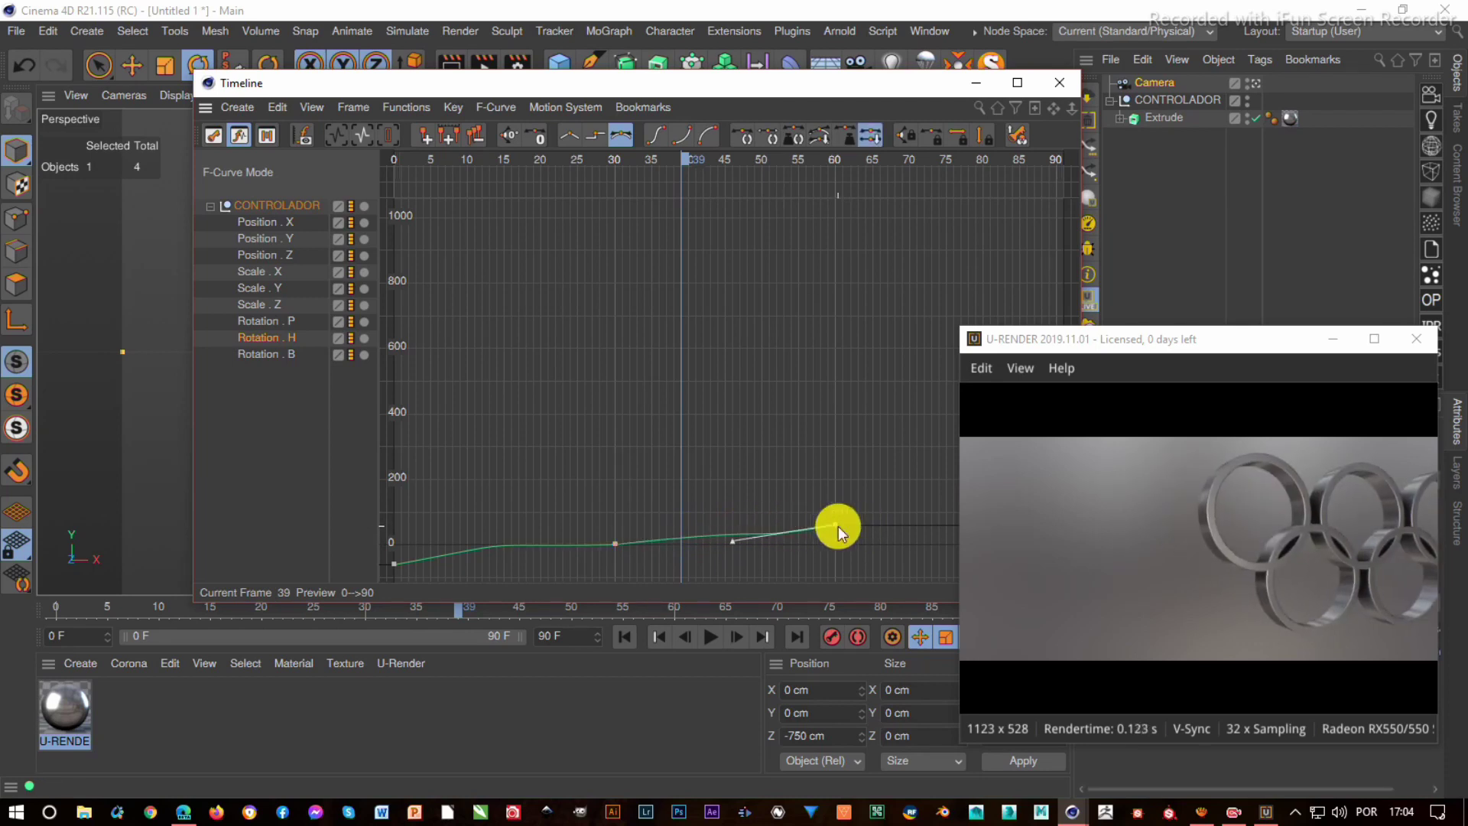
pyautogui.moveTo(735, 541); pyautogui.dragTo(732, 535)
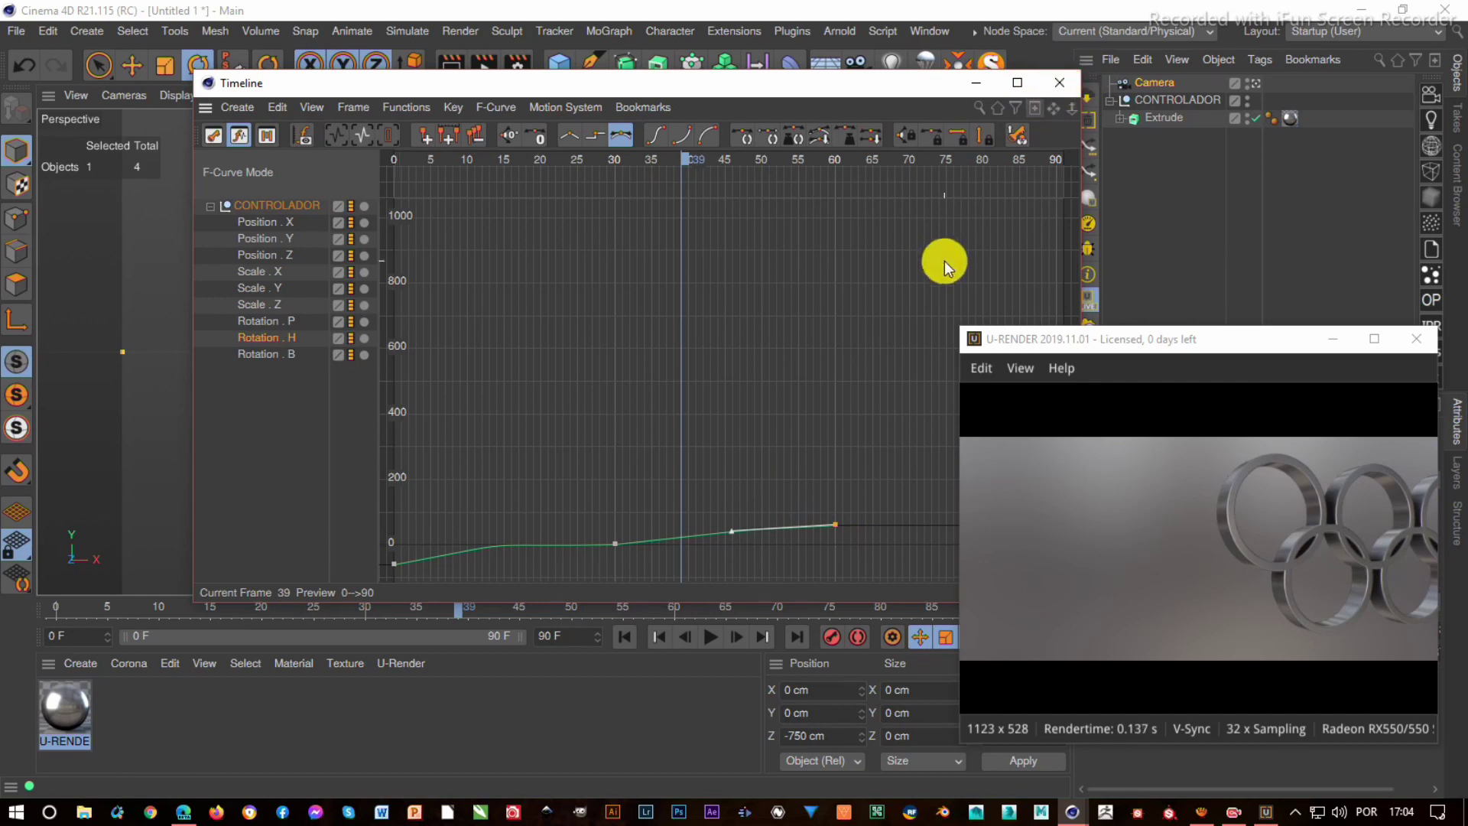
pyautogui.click(1067, 89)
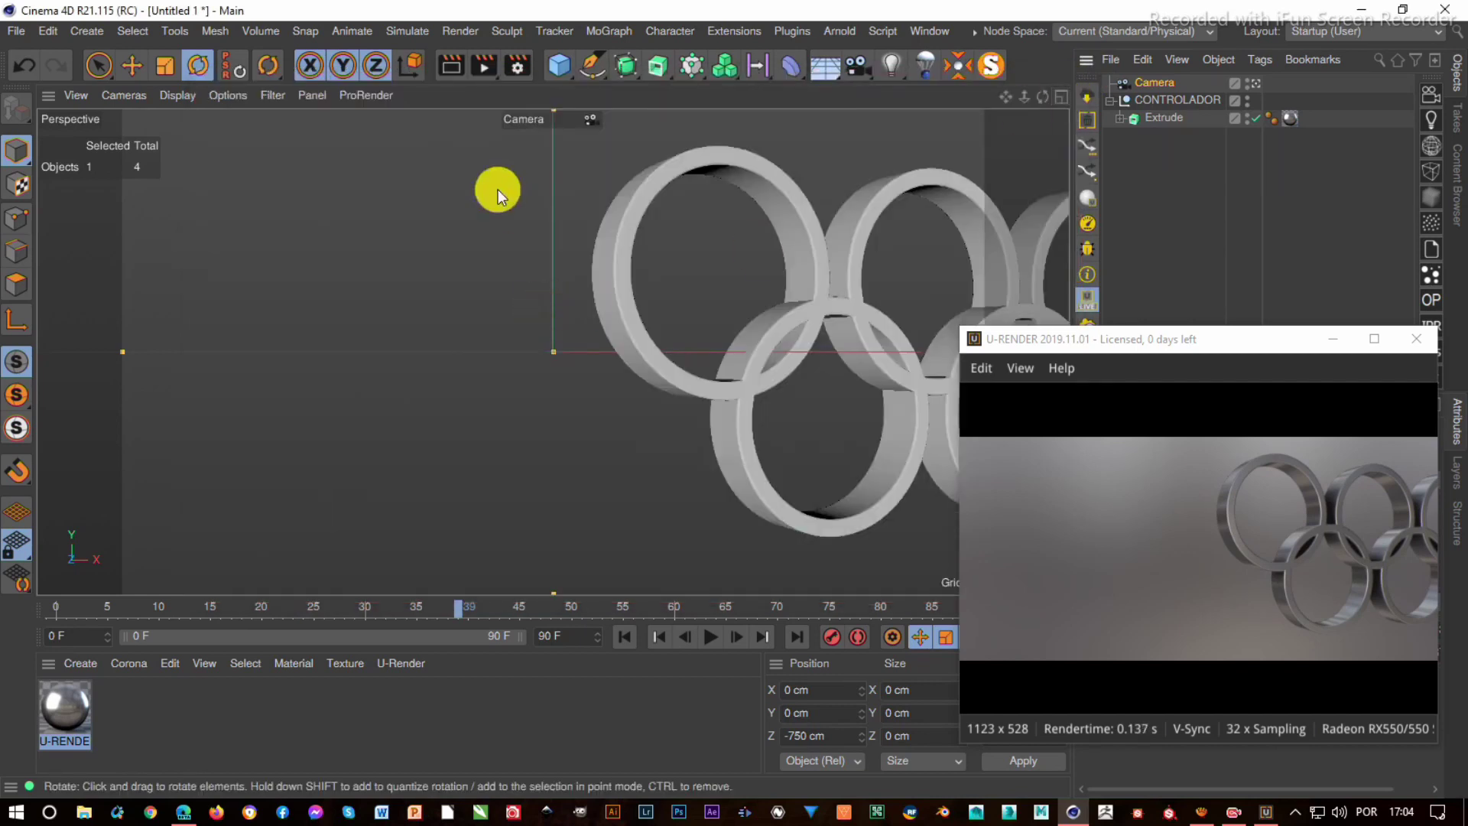
# - Replay from frame 0, stop near frame 49, select CONTROLADOR, and scrub the timeline
pyautogui.click(625, 636)
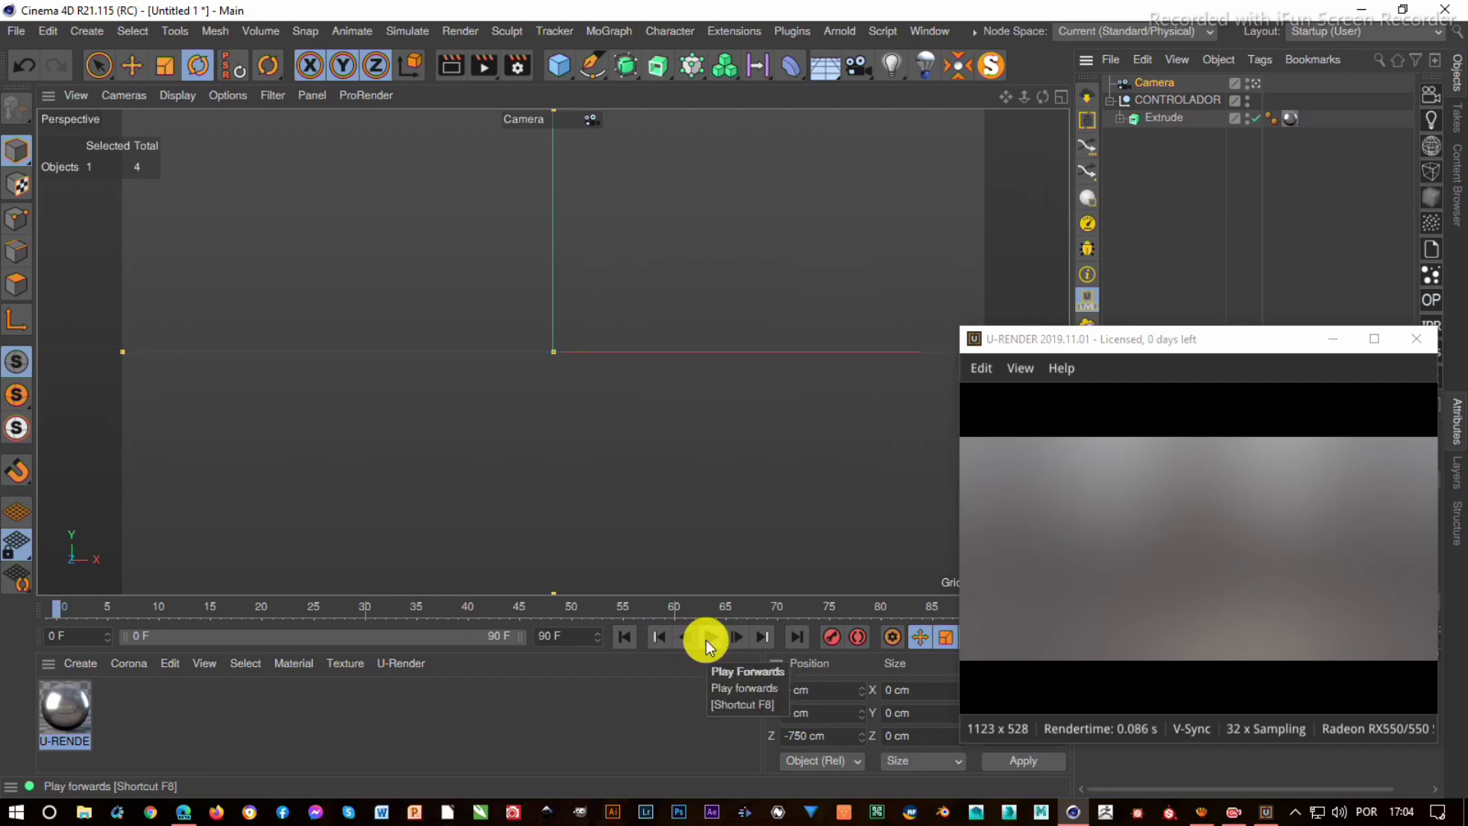
pyautogui.click(705, 640)
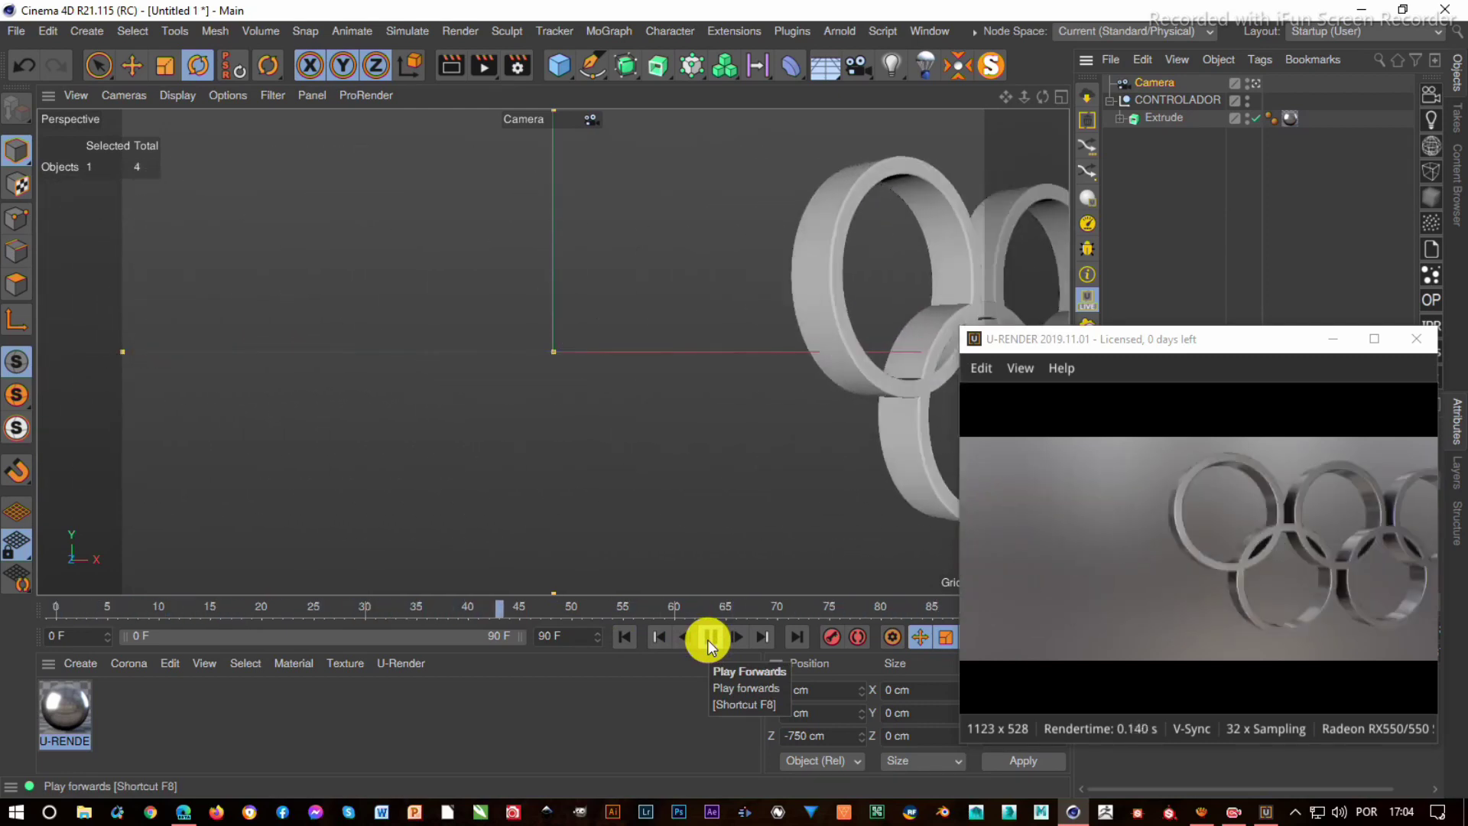
pyautogui.click(709, 639)
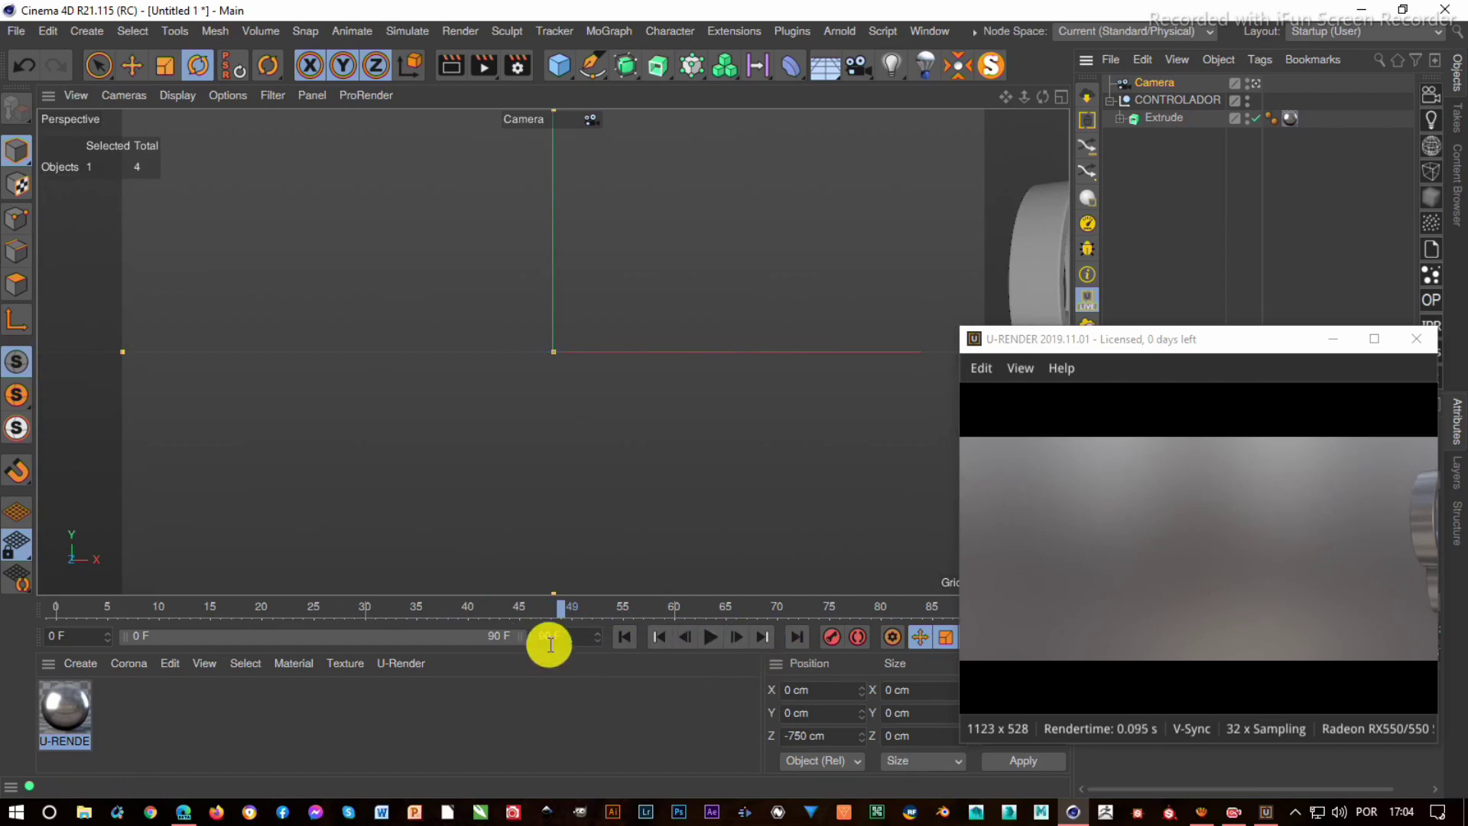
pyautogui.click(1168, 97)
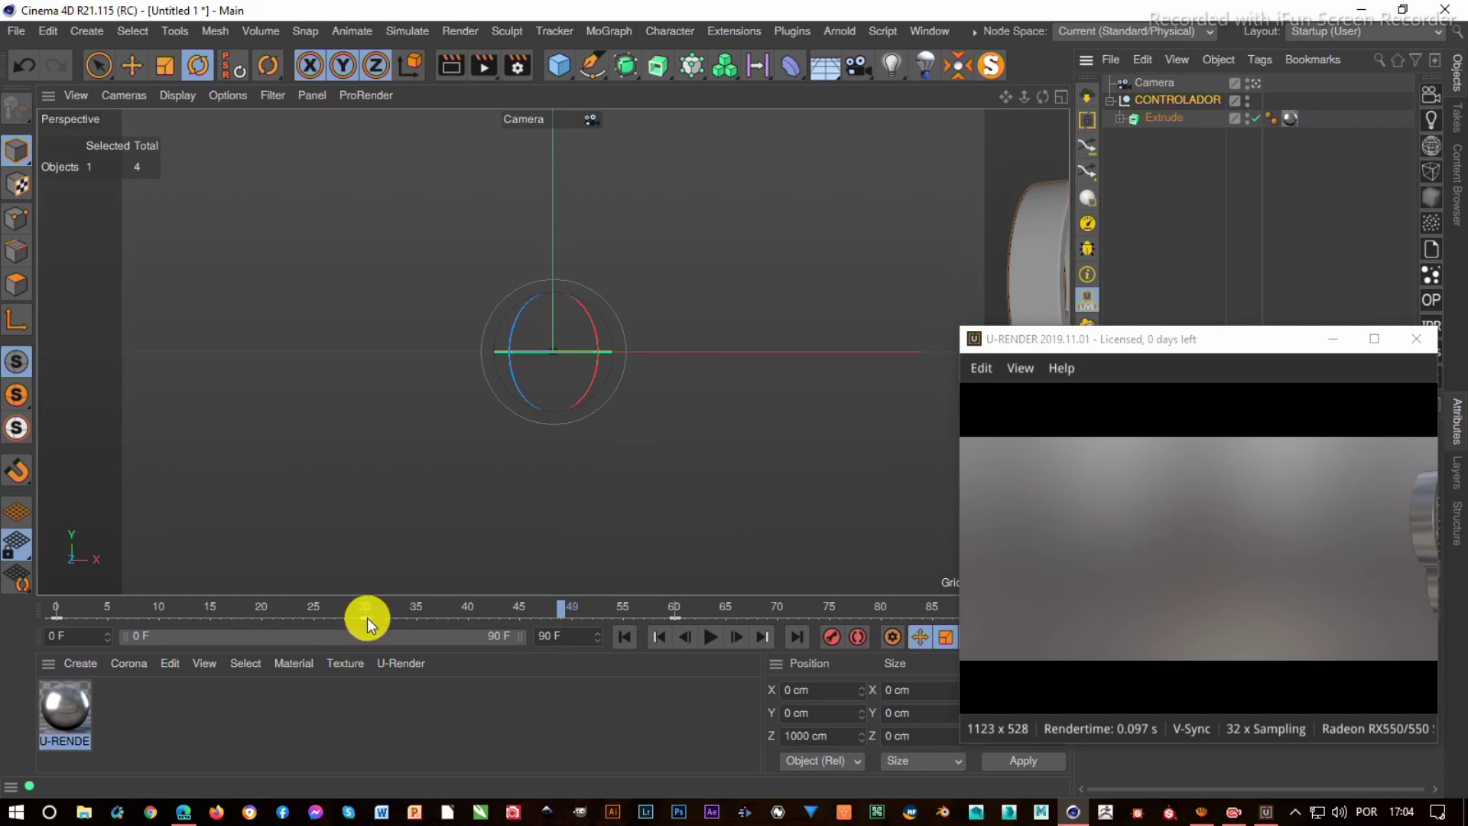
pyautogui.moveTo(367, 618); pyautogui.dragTo(297, 621)
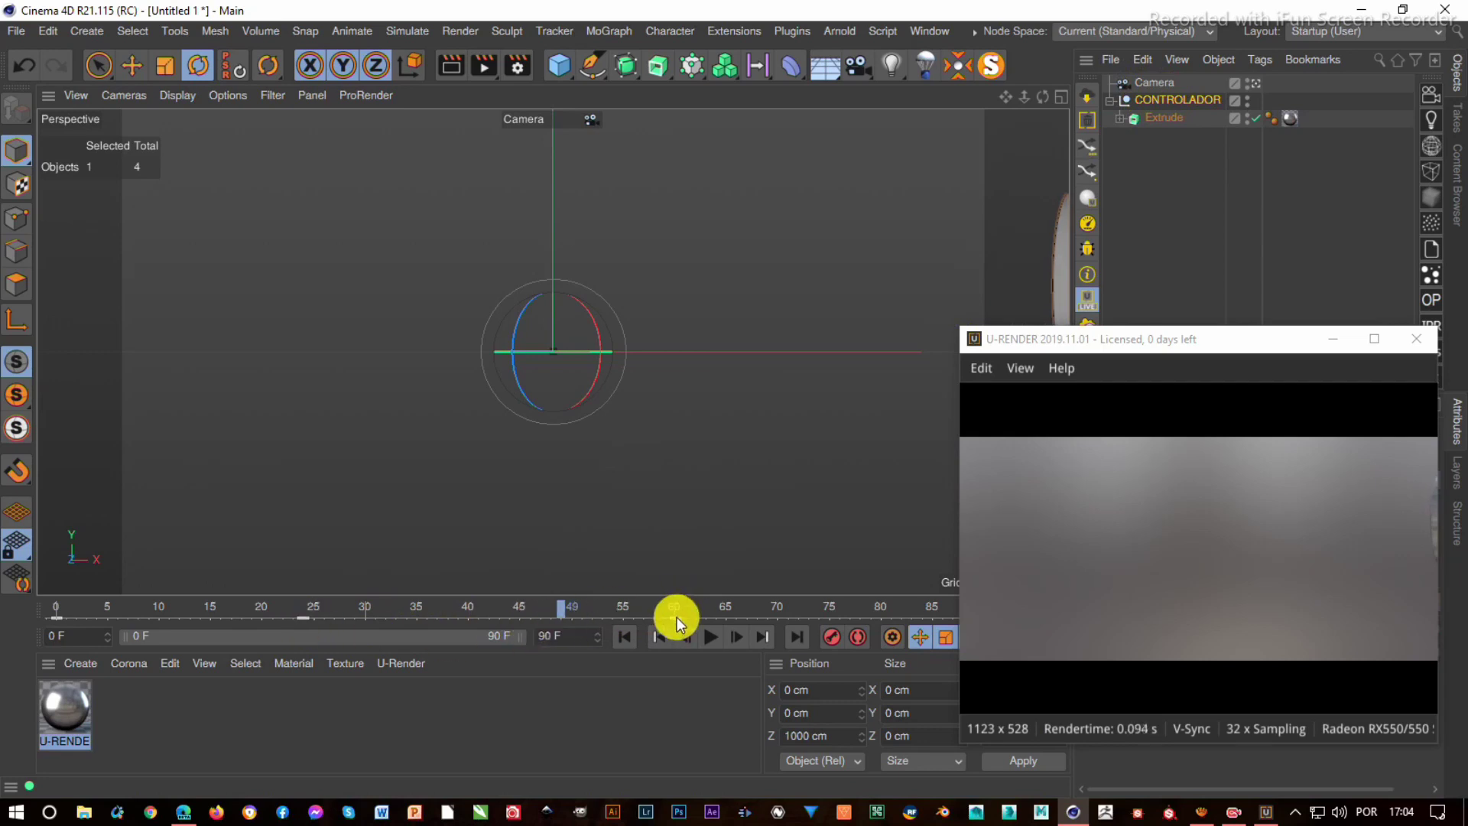
pyautogui.moveTo(647, 620); pyautogui.dragTo(562, 617)
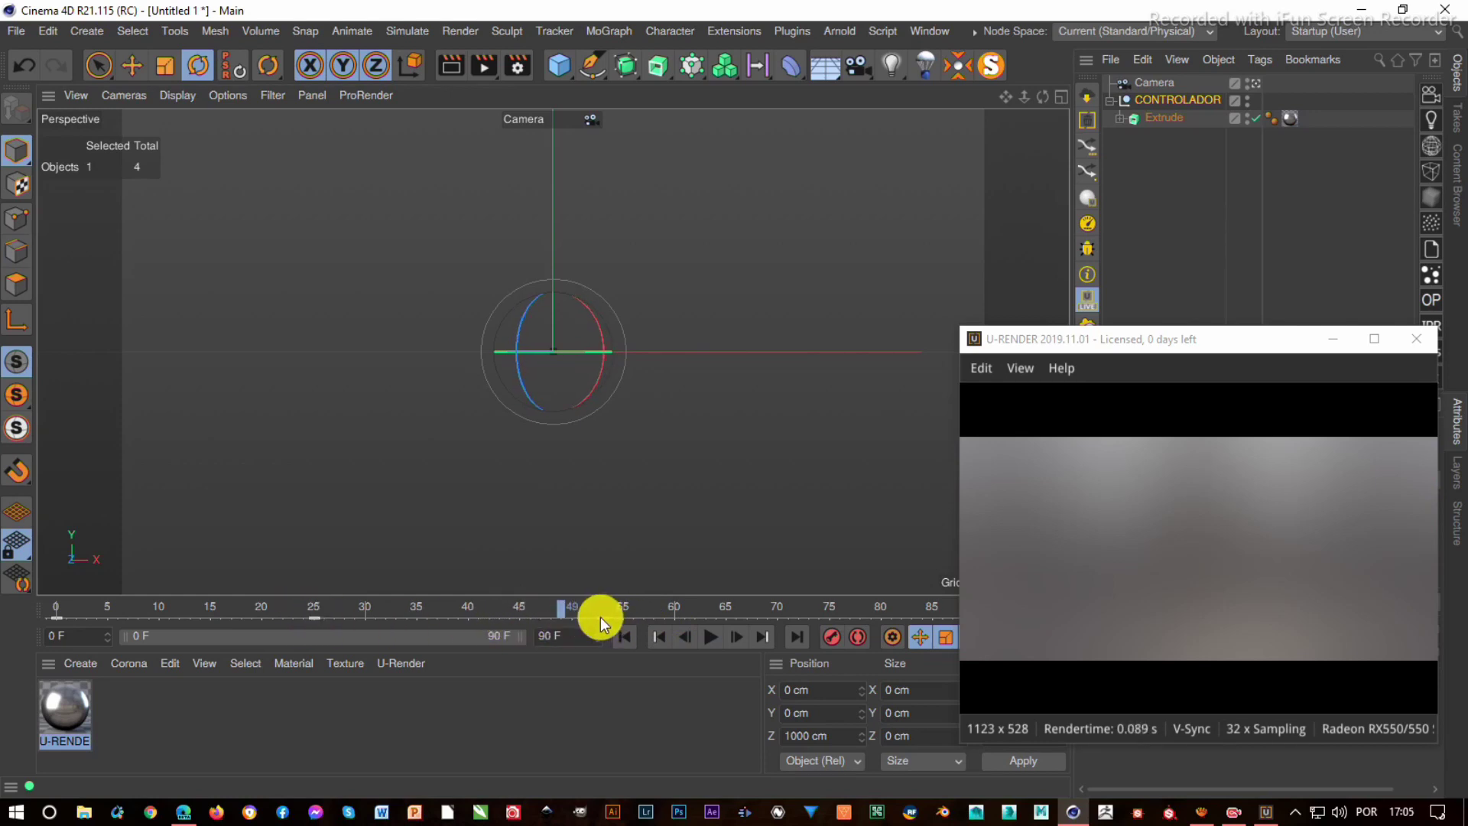
# - Scrub to frame 52, then replay the rings animation from the start and stop it
pyautogui.moveTo(1203, 340)
pyautogui.mouseDown()
pyautogui.moveTo(1137, 155)
pyautogui.moveTo(853, 129)
pyautogui.mouseUp()
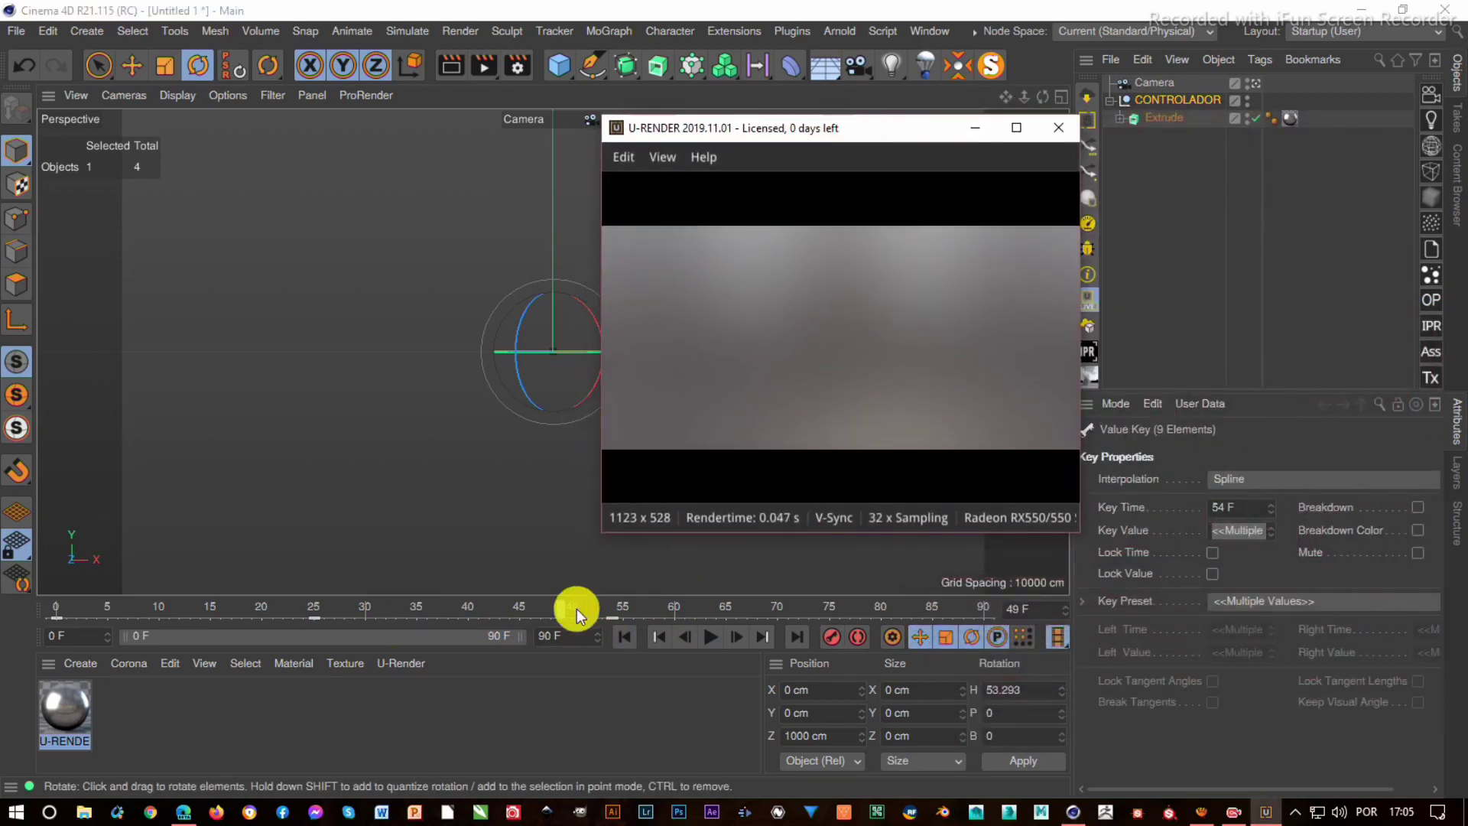
pyautogui.moveTo(612, 616); pyautogui.dragTo(574, 617)
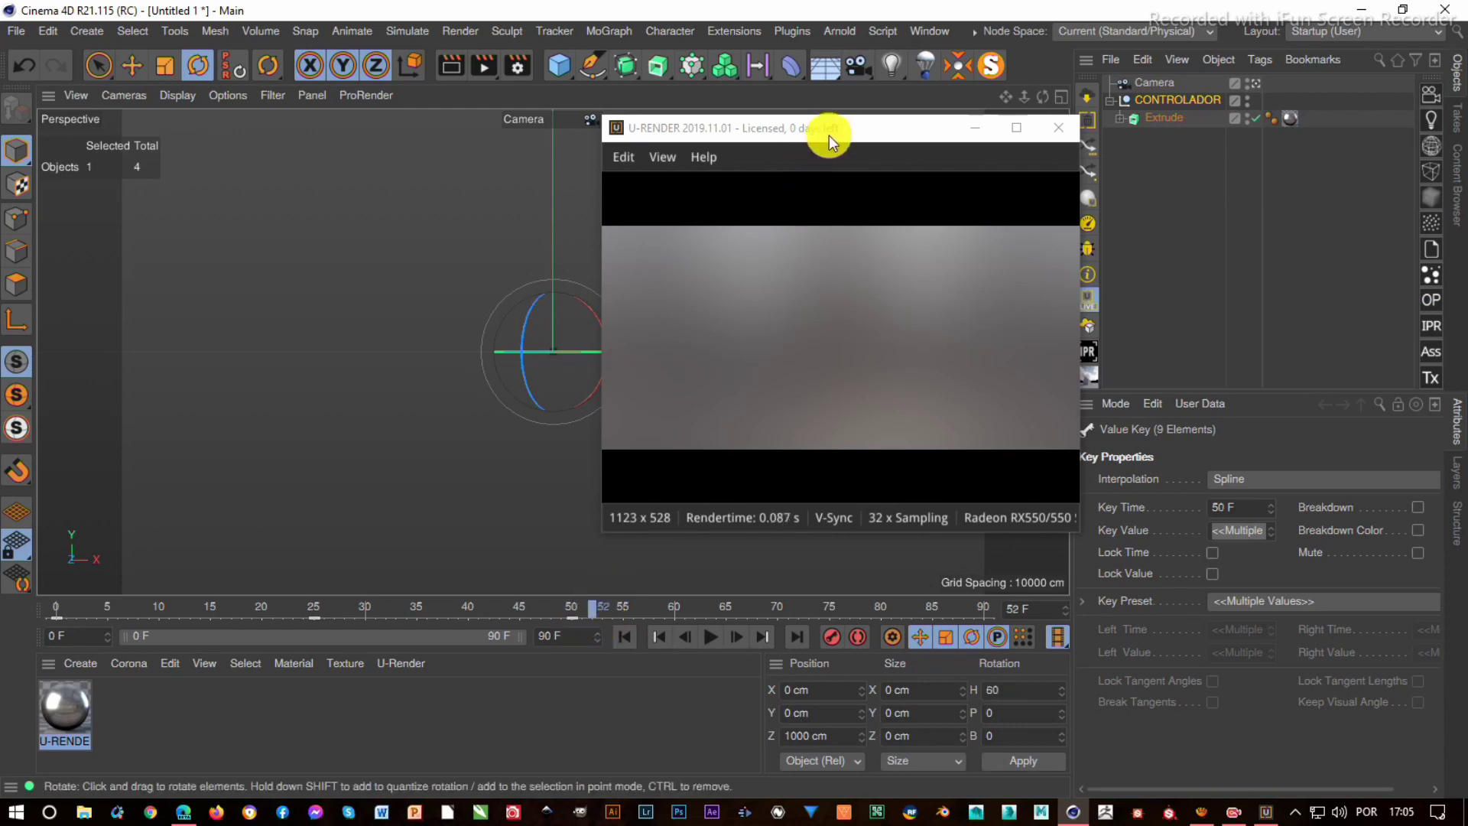
pyautogui.moveTo(821, 129); pyautogui.dragTo(1178, 388)
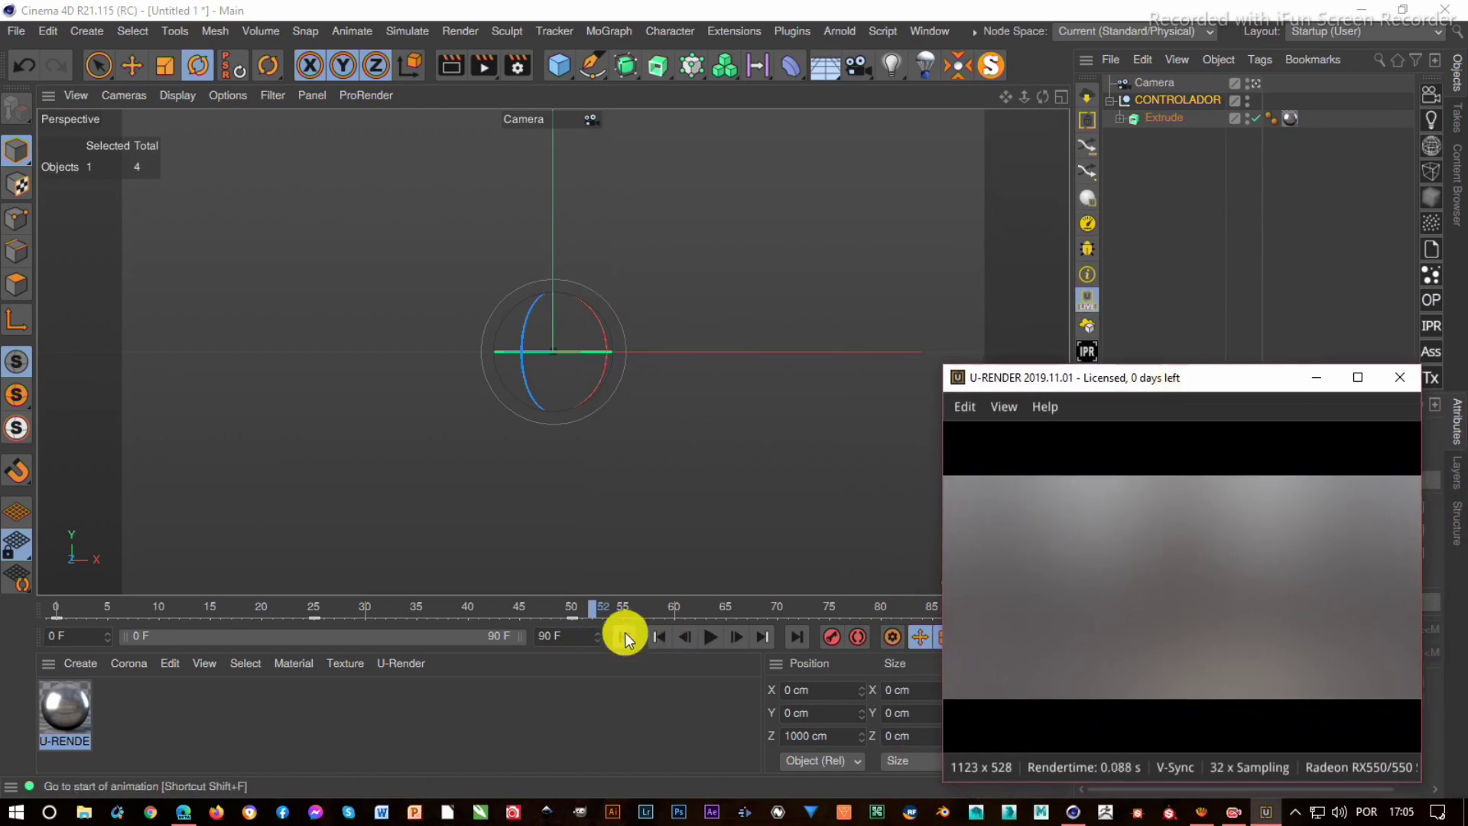
pyautogui.click(624, 636)
pyautogui.click(709, 638)
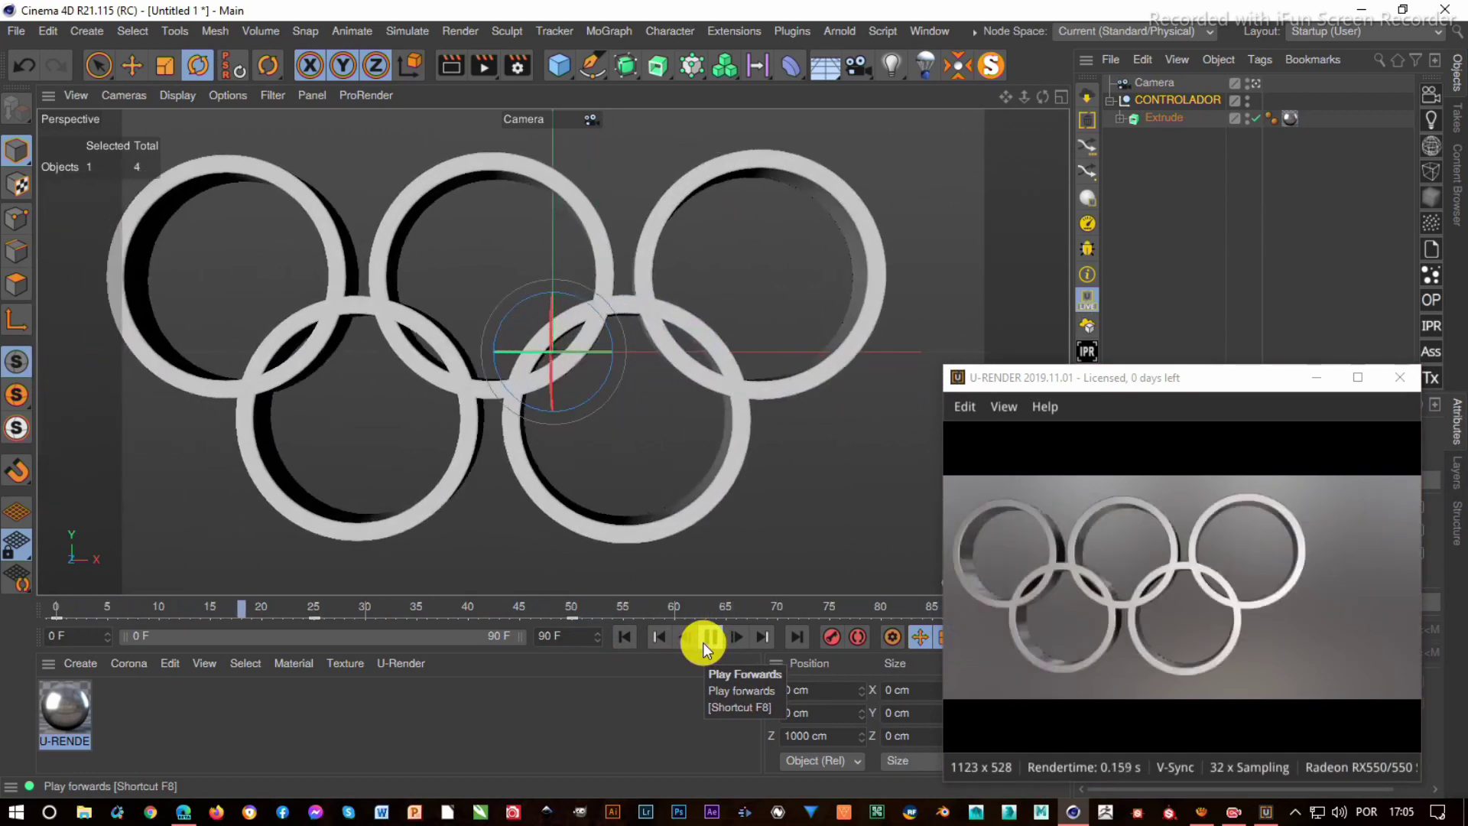
pyautogui.click(704, 643)
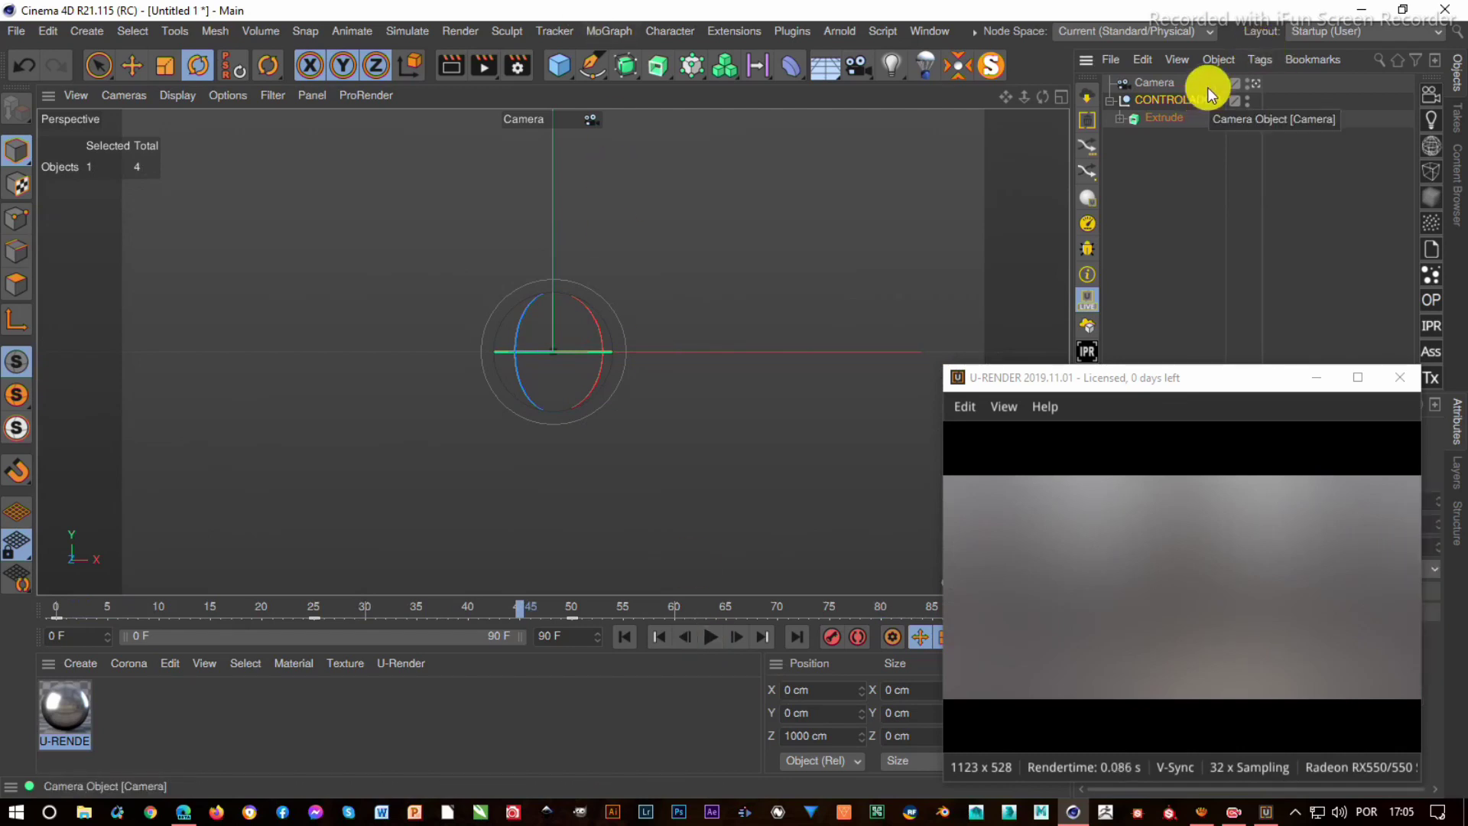
# - Select the final key of Rotation . H in the Timeline's F-Curve mode
pyautogui.hotkey('shift', 'F3')
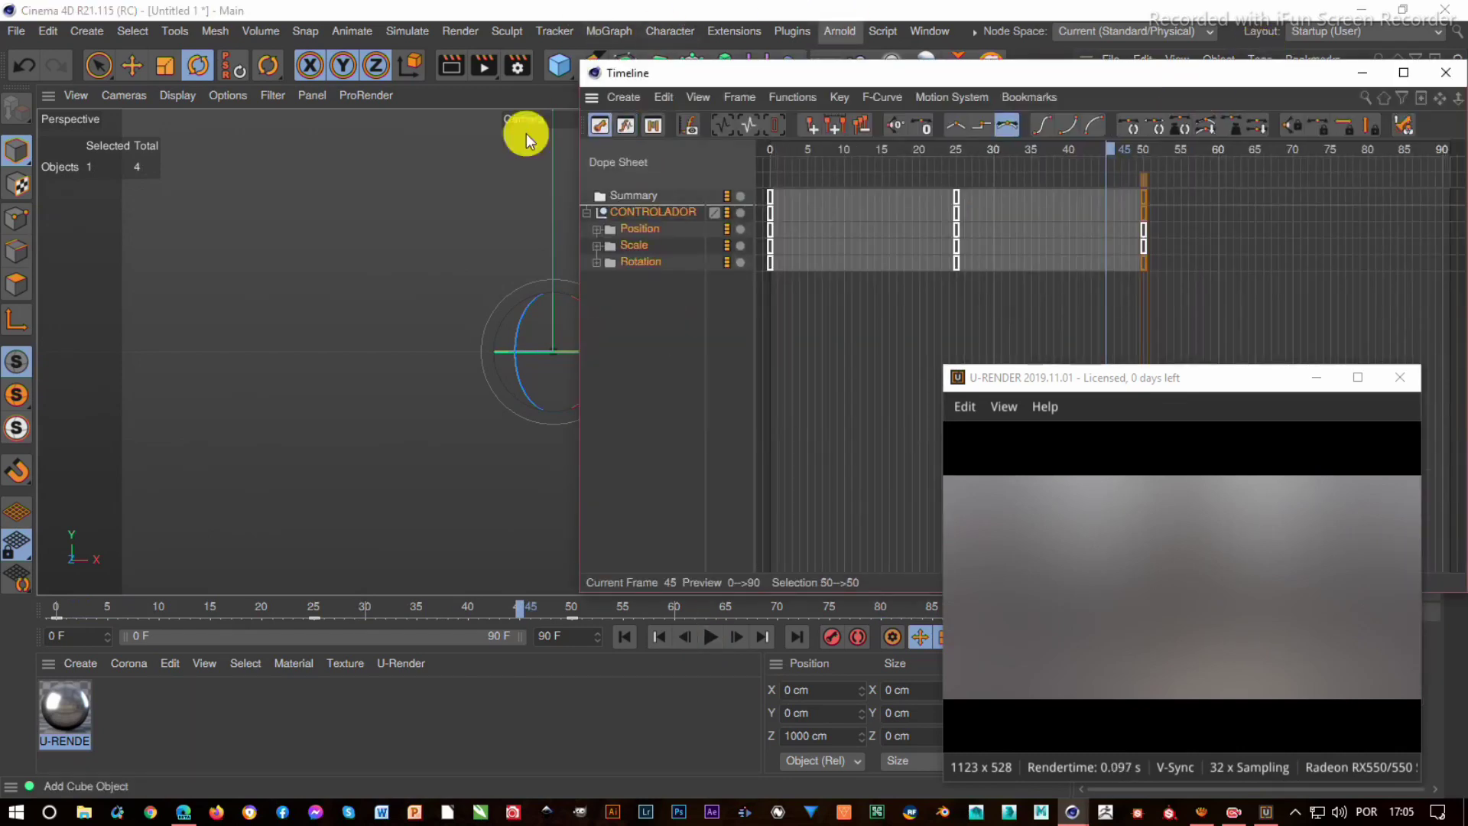
pyautogui.click(624, 127)
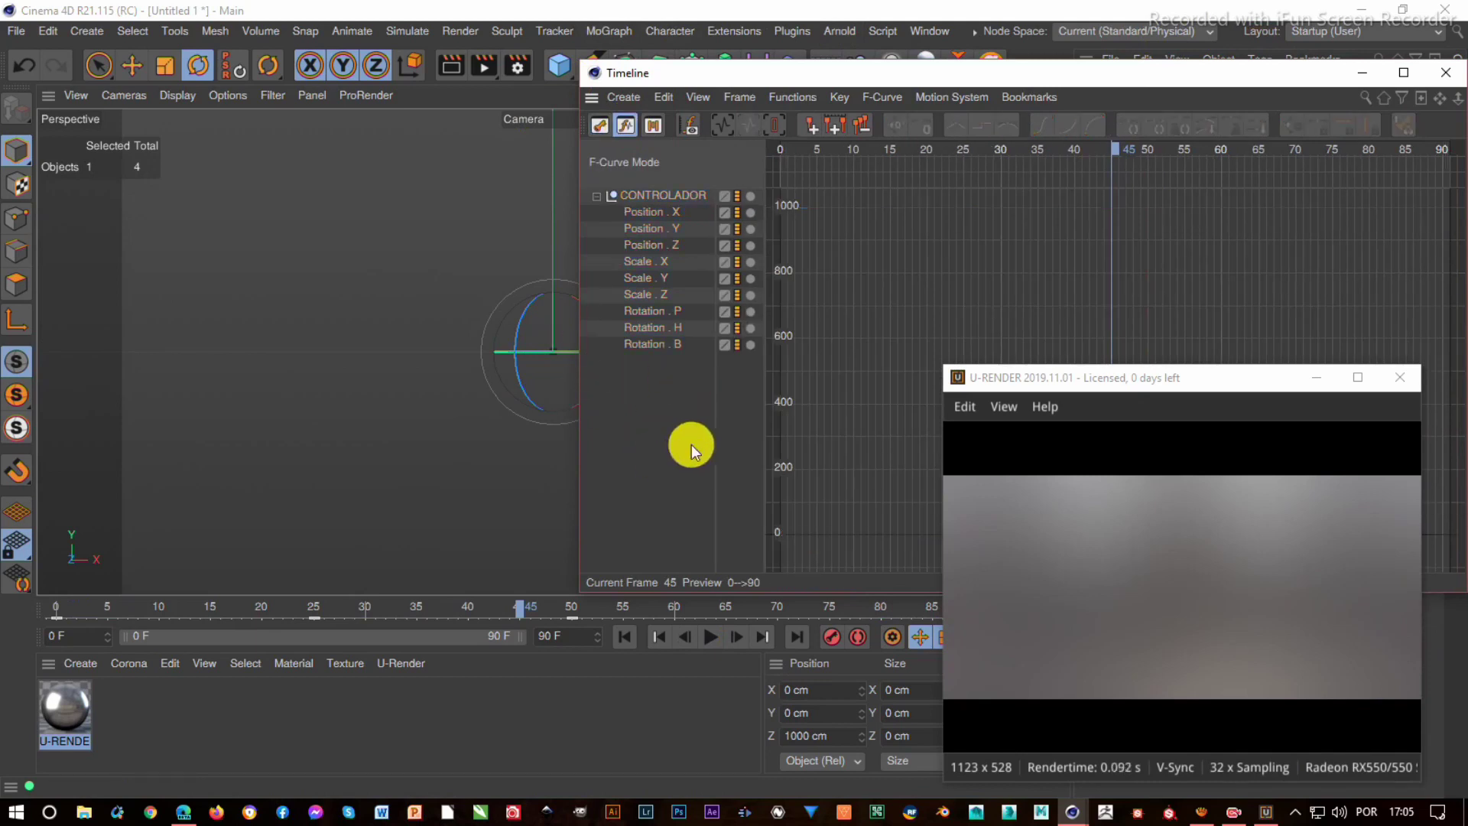
pyautogui.moveTo(986, 74); pyautogui.dragTo(572, 79)
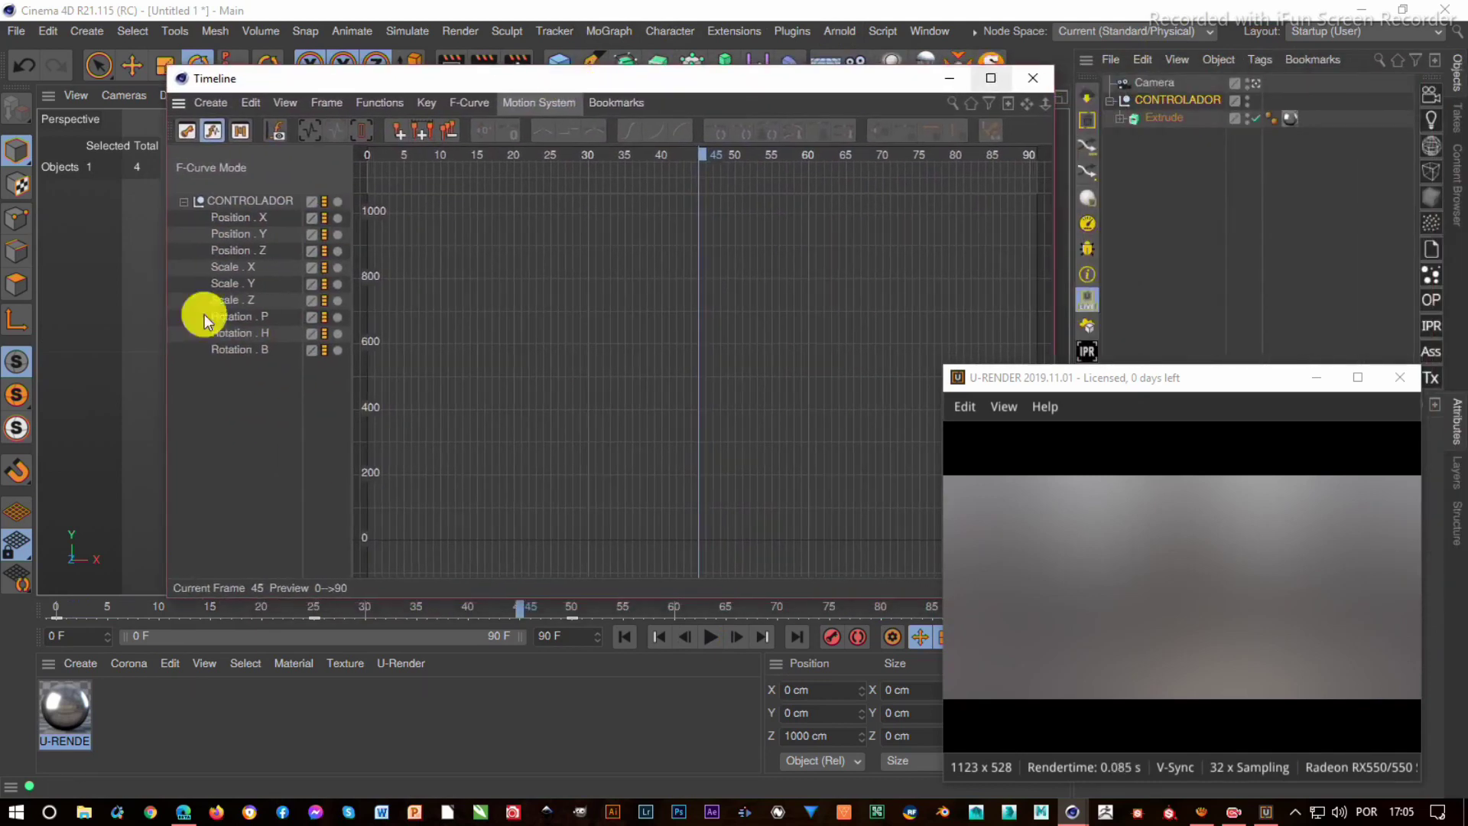
pyautogui.click(249, 328)
pyautogui.click(253, 333)
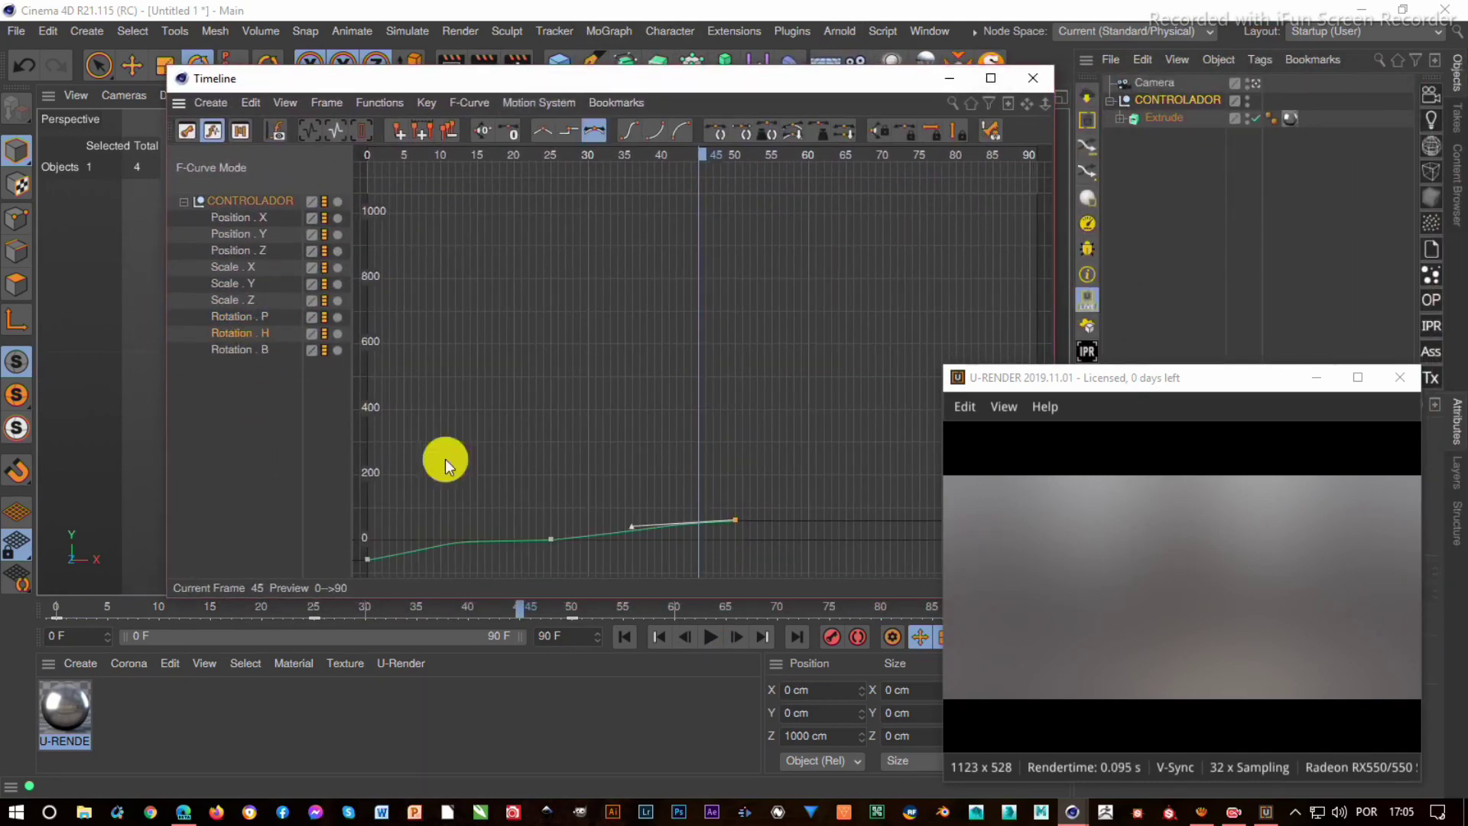
pyautogui.click(634, 527)
pyautogui.click(545, 538)
# - Set that key to Linear interpolation, then replay the animation and stop it
pyautogui.rightClick(551, 539)
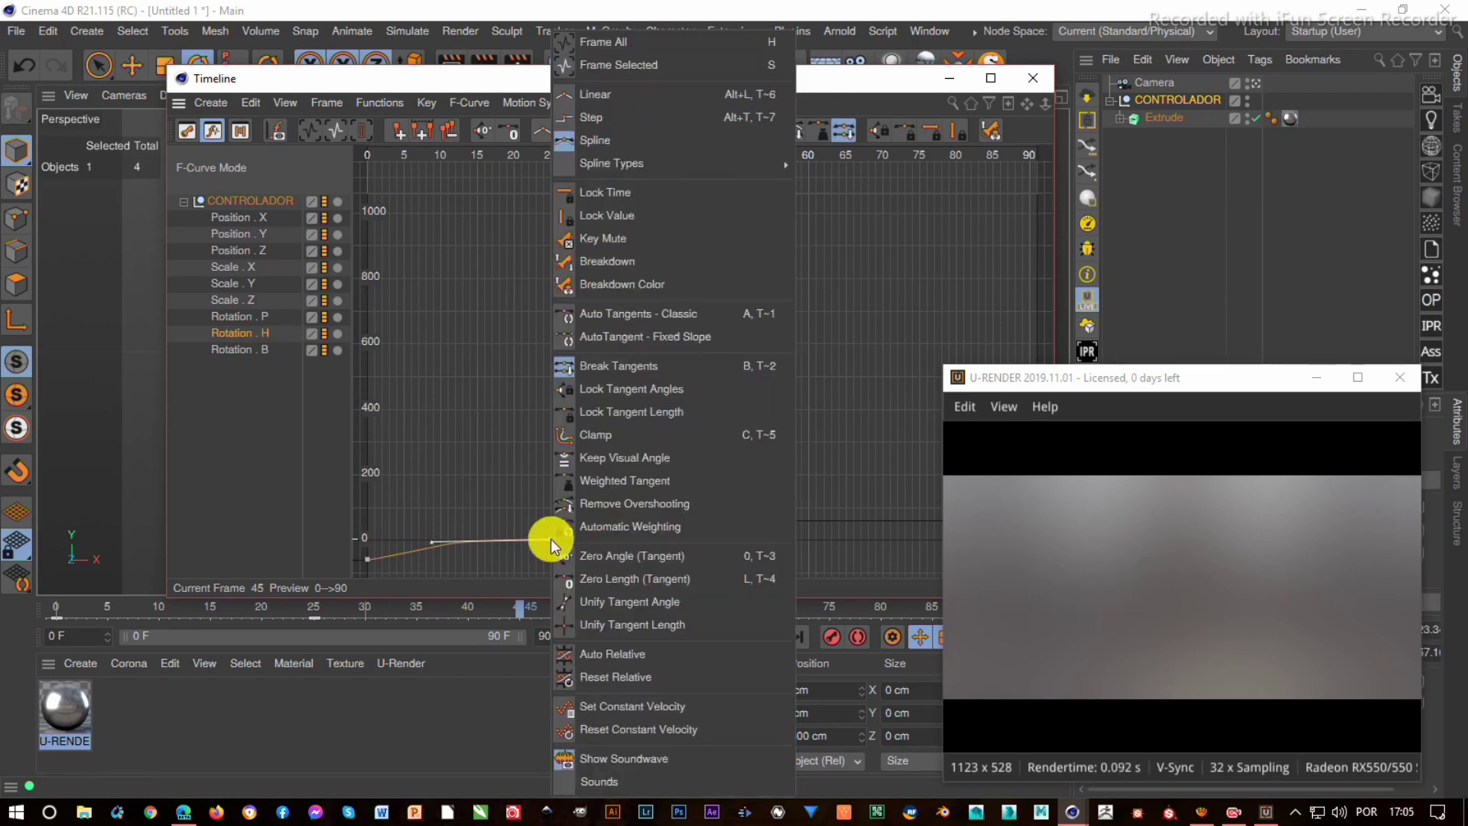
pyautogui.click(683, 518)
pyautogui.click(658, 637)
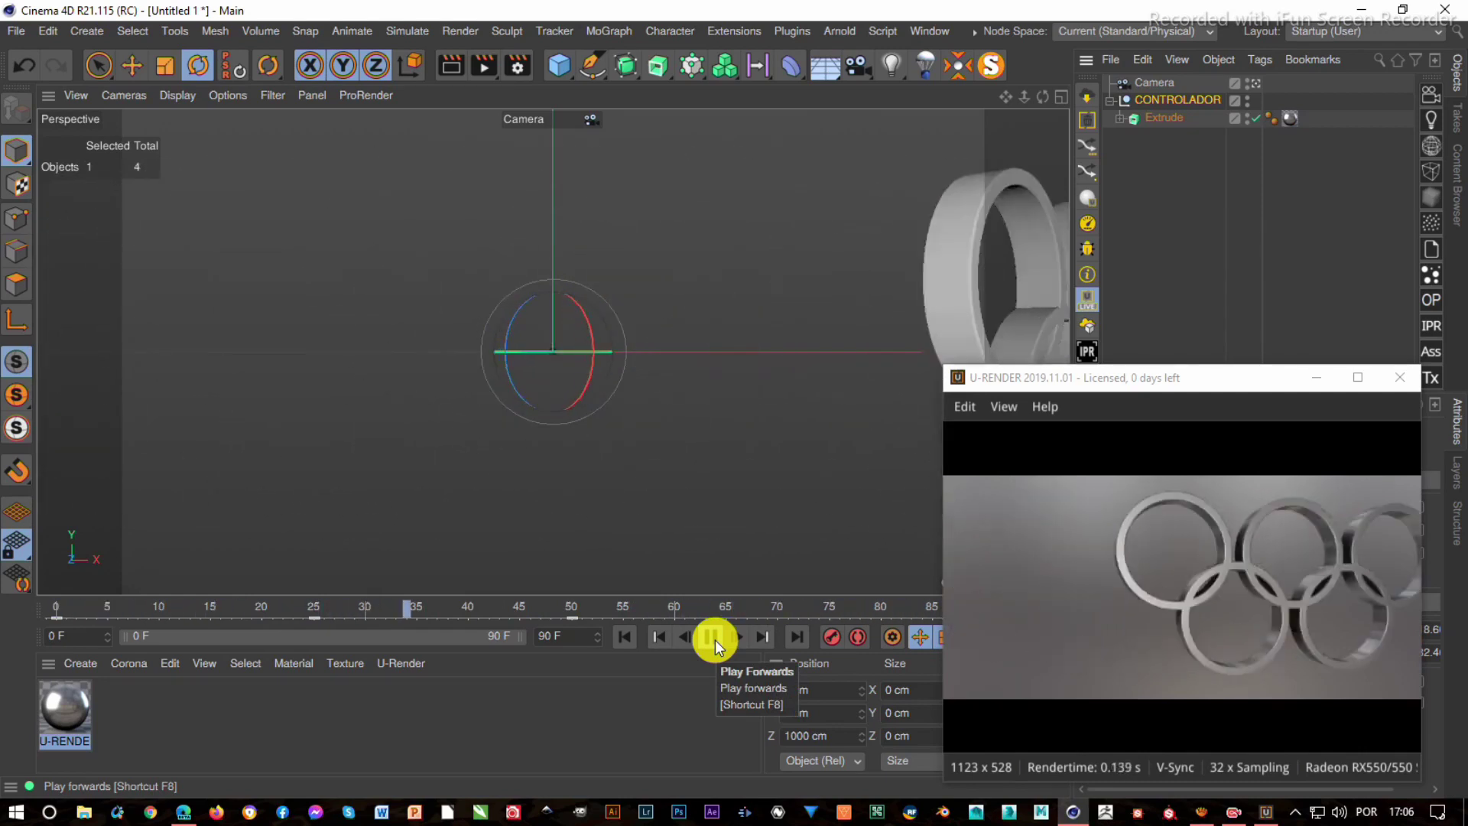
pyautogui.click(715, 640)
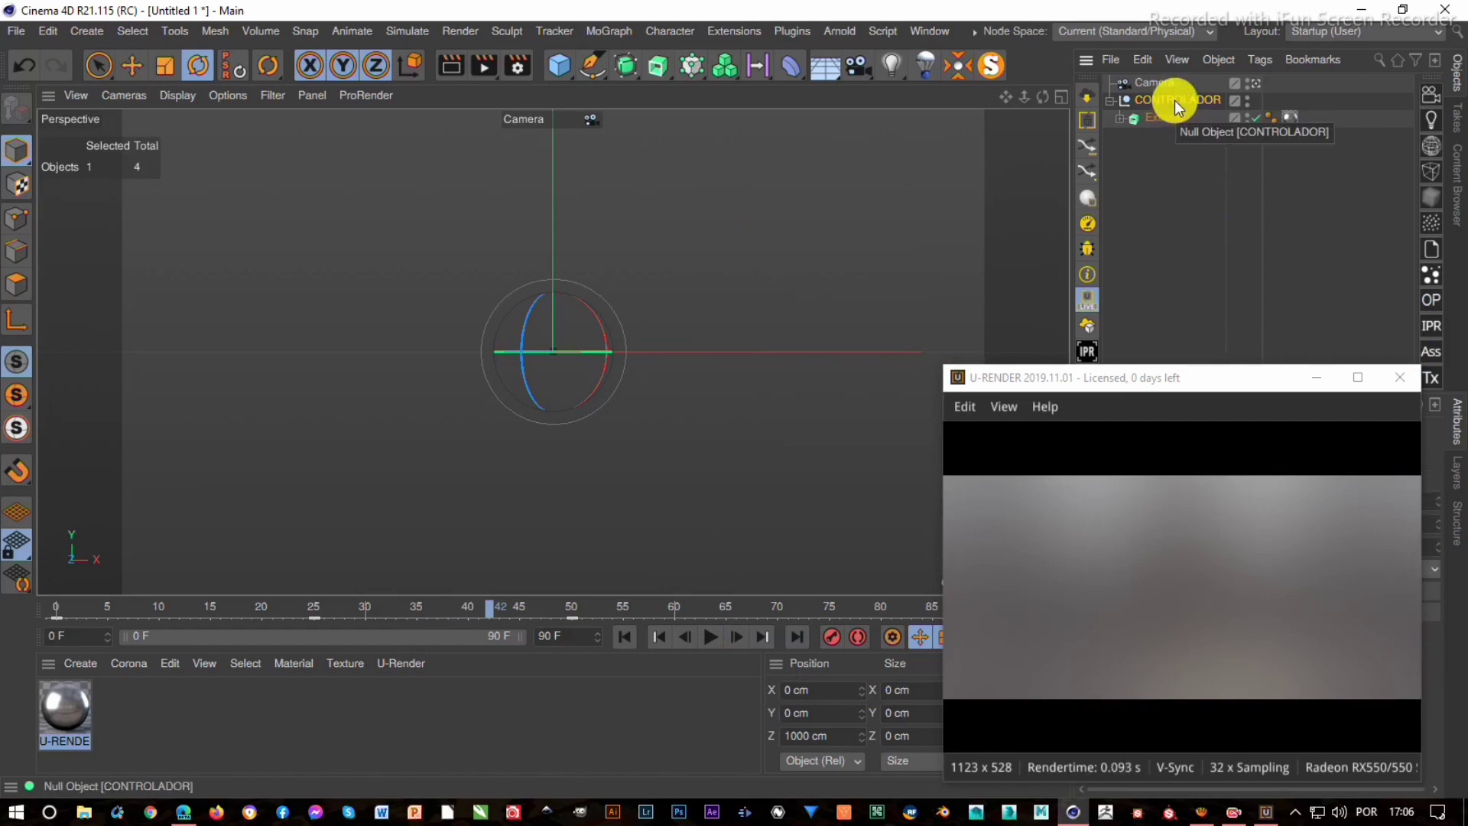
# - Add a Sound special track to CONTROLADOR in the Dope Sheet
pyautogui.hotkey('shift', 'F3')
pyautogui.moveTo(746, 61)
pyautogui.mouseDown()
pyautogui.moveTo(604, 85)
pyautogui.moveTo(389, 86)
pyautogui.mouseUp()
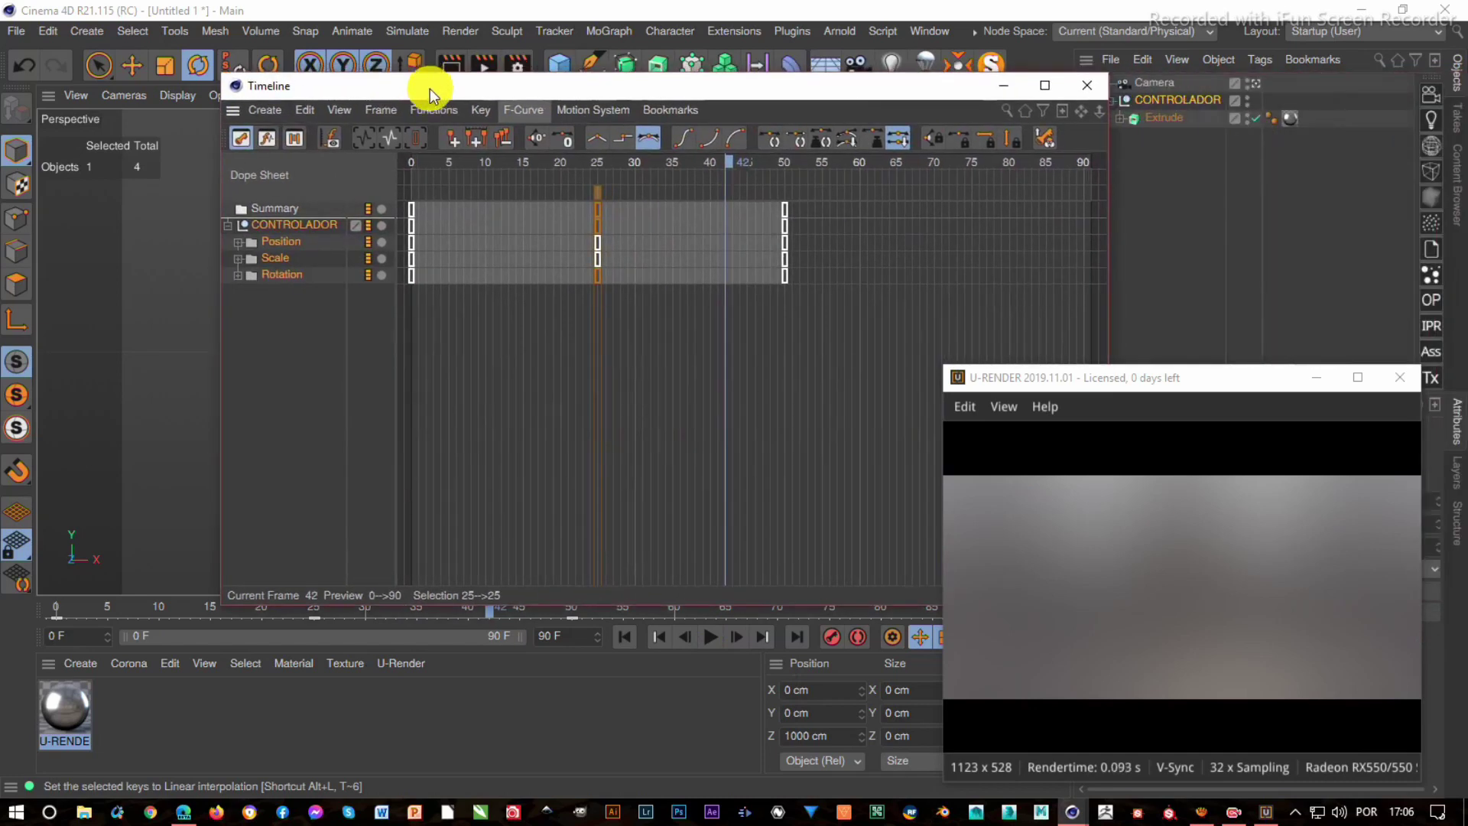
pyautogui.rightClick(288, 311)
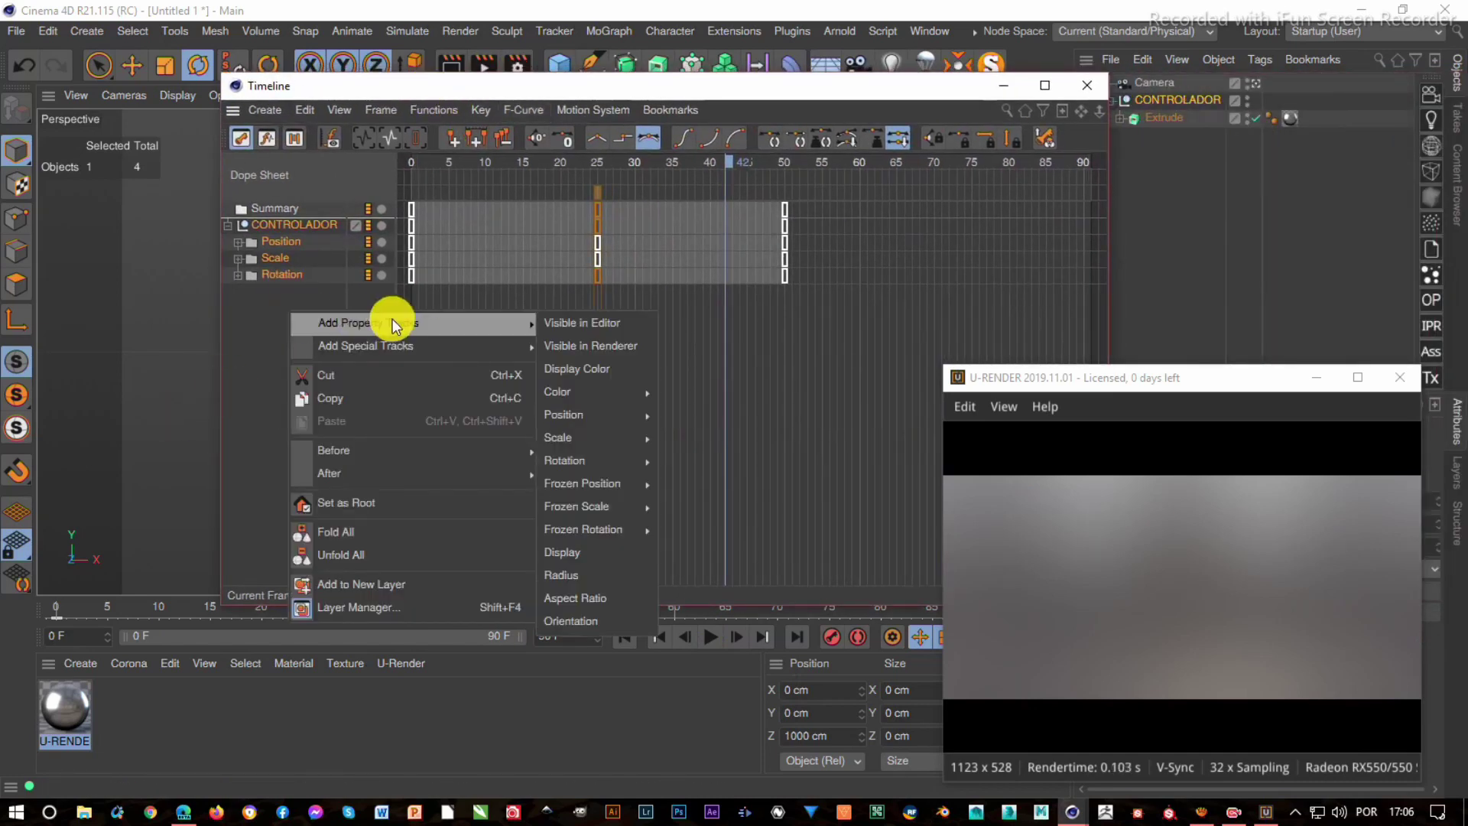
pyautogui.moveTo(365, 346)
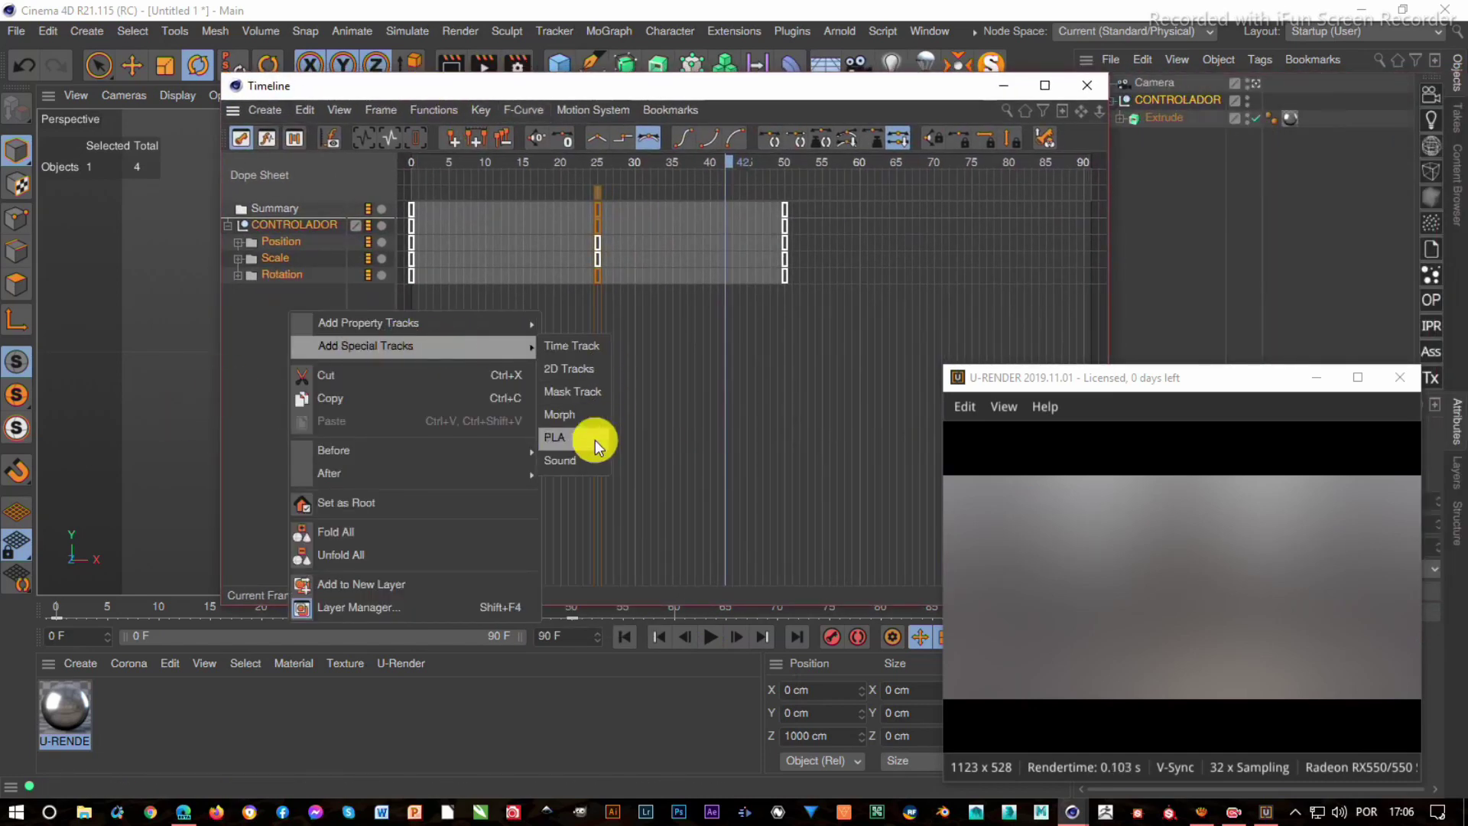
pyautogui.click(583, 461)
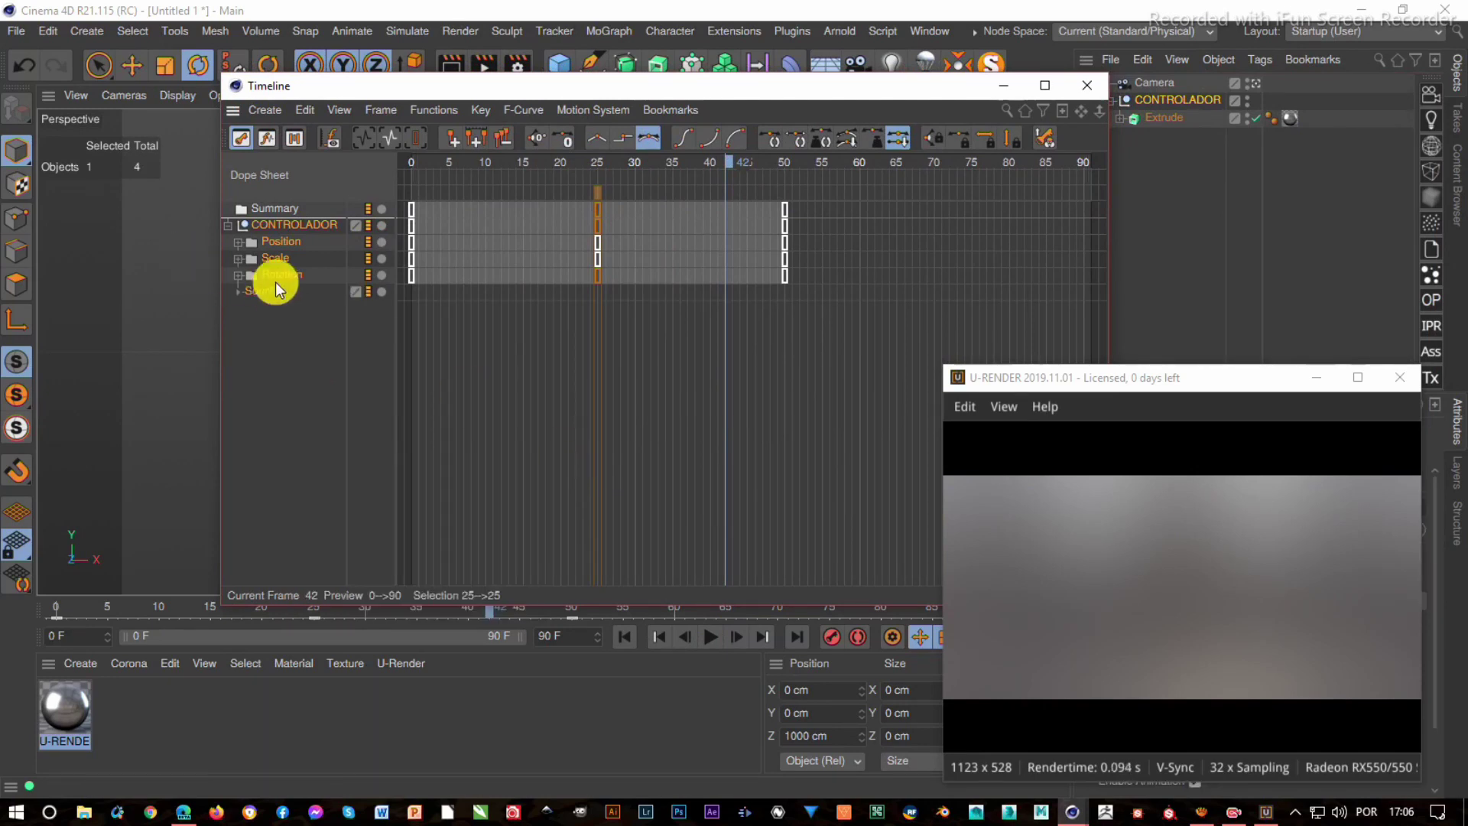
pyautogui.click(840, 356)
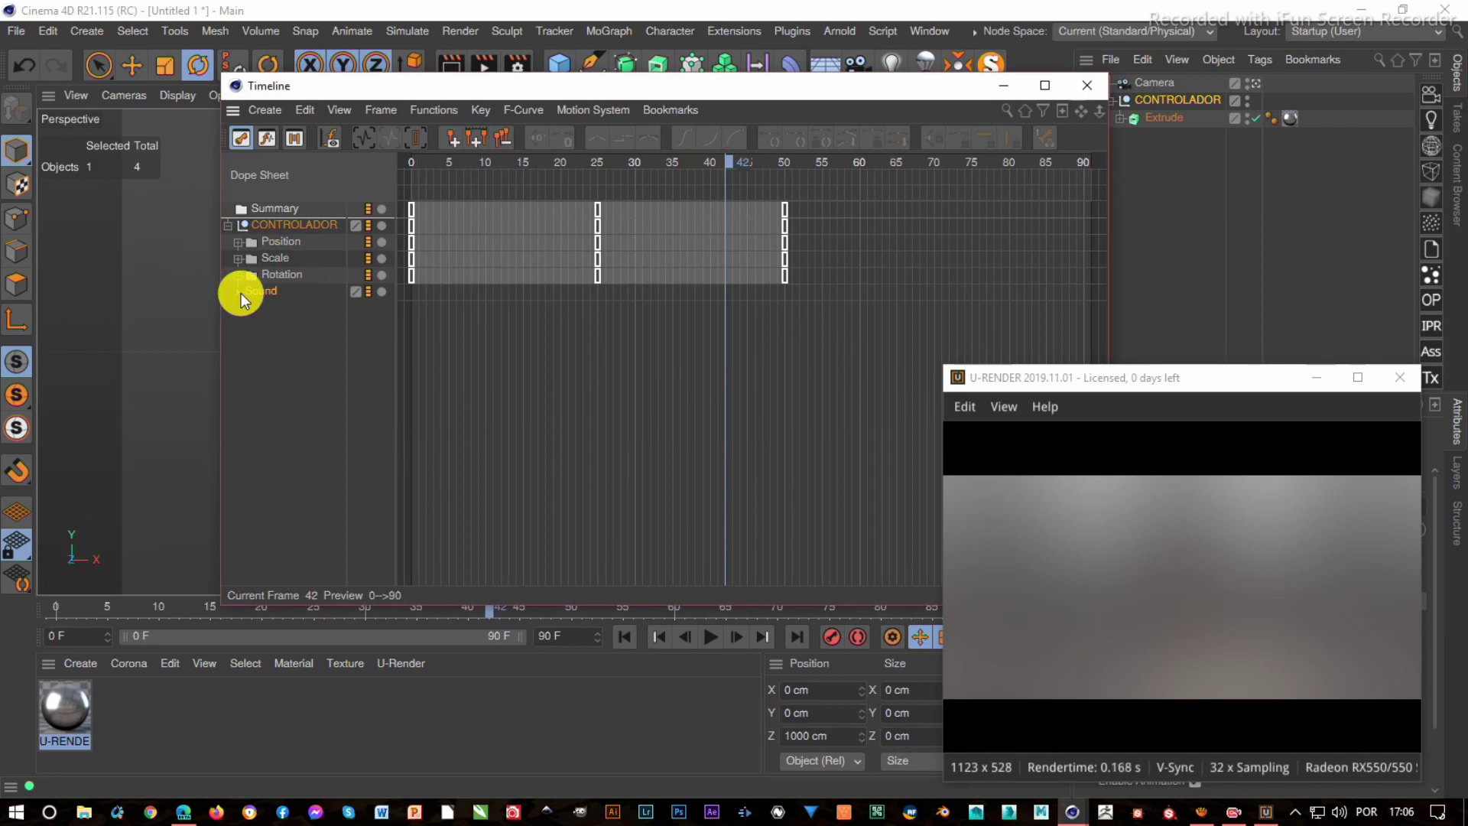
# - Load WHOOSH 1.mp3 into the Sound track and scrub to frame 25
pyautogui.moveTo(1163, 375); pyautogui.dragTo(816, 235)
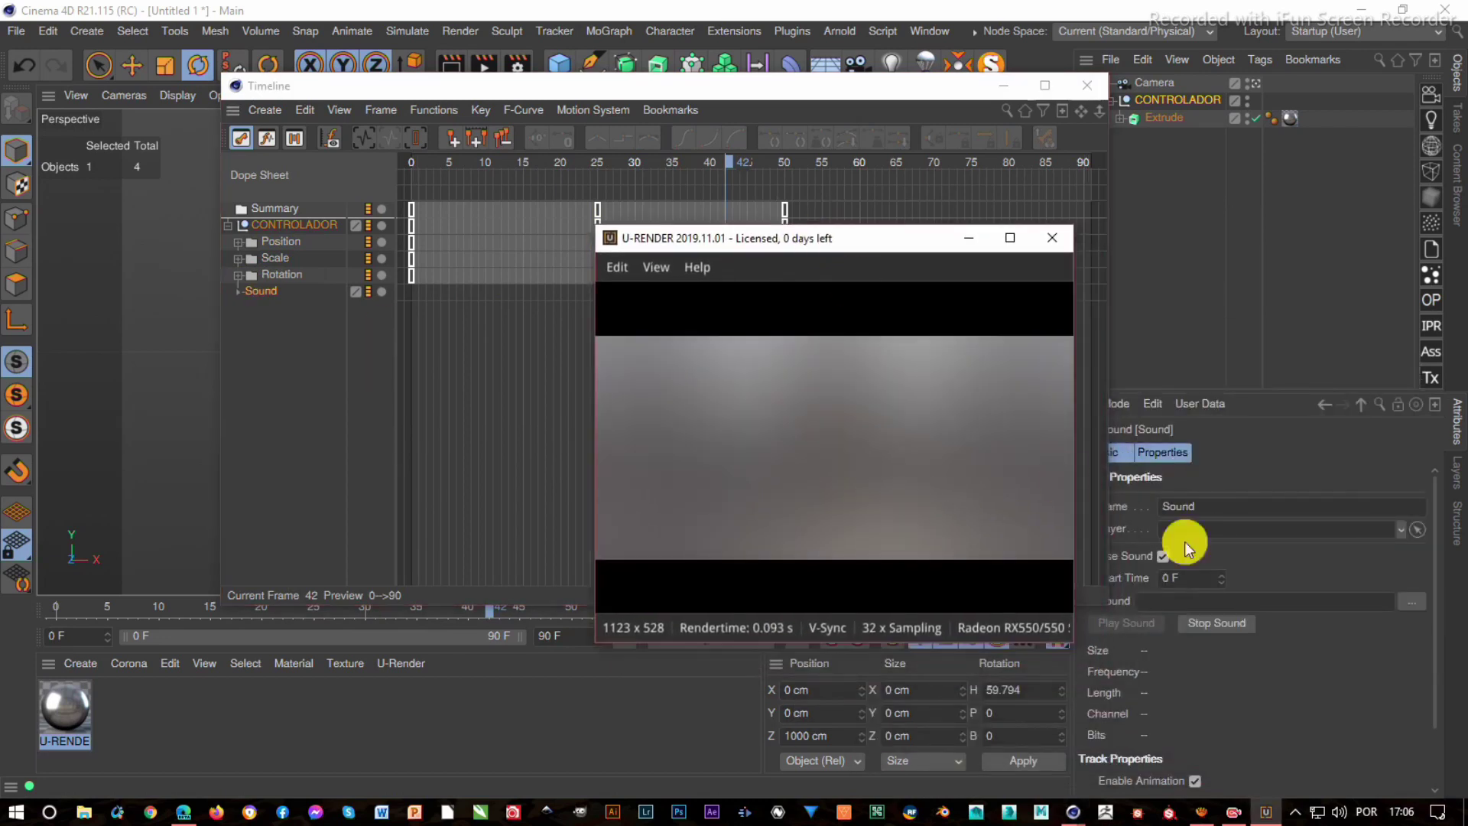
pyautogui.moveTo(820, 95); pyautogui.dragTo(728, 93)
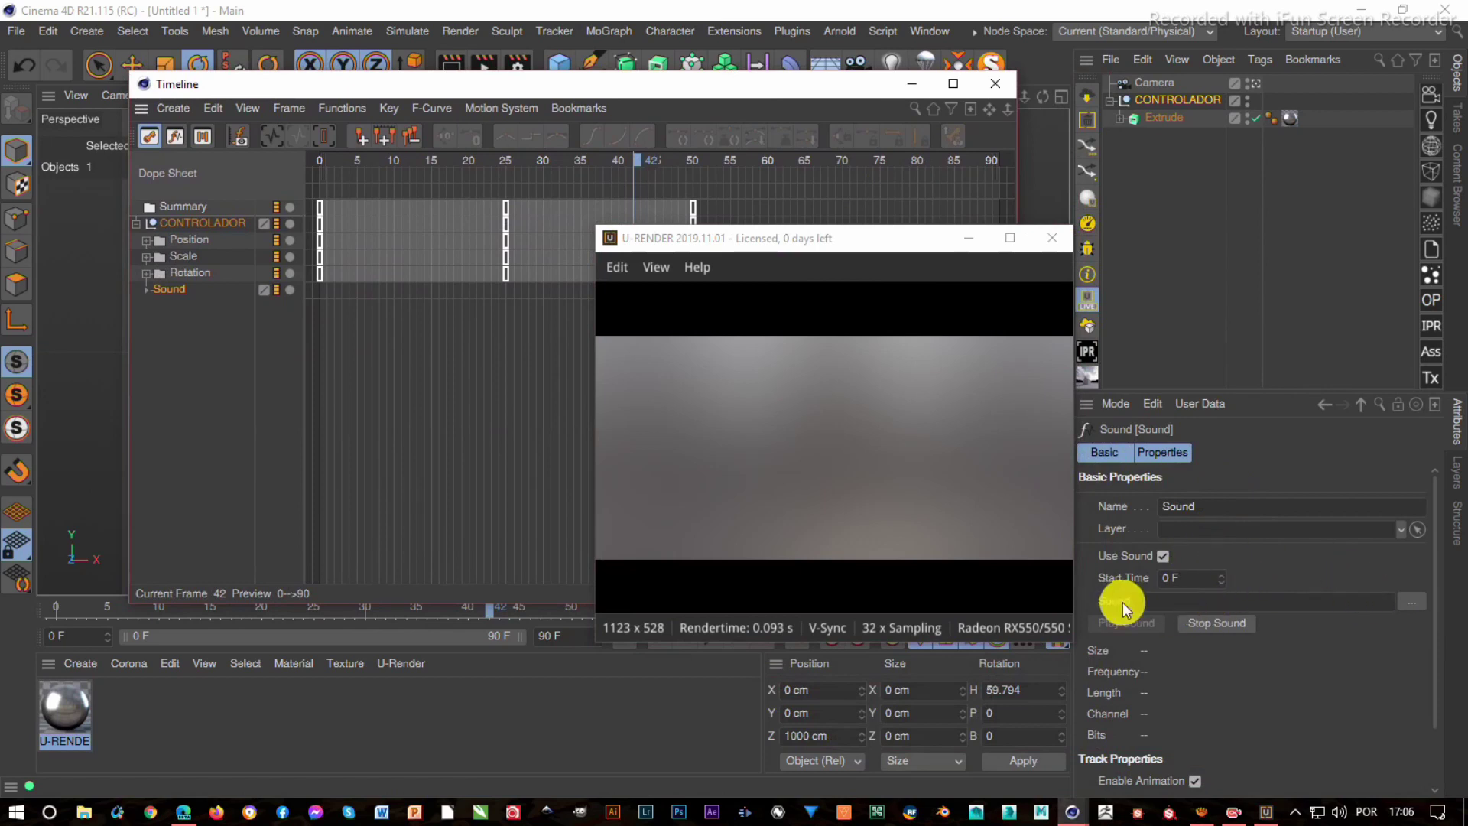
pyautogui.click(1411, 603)
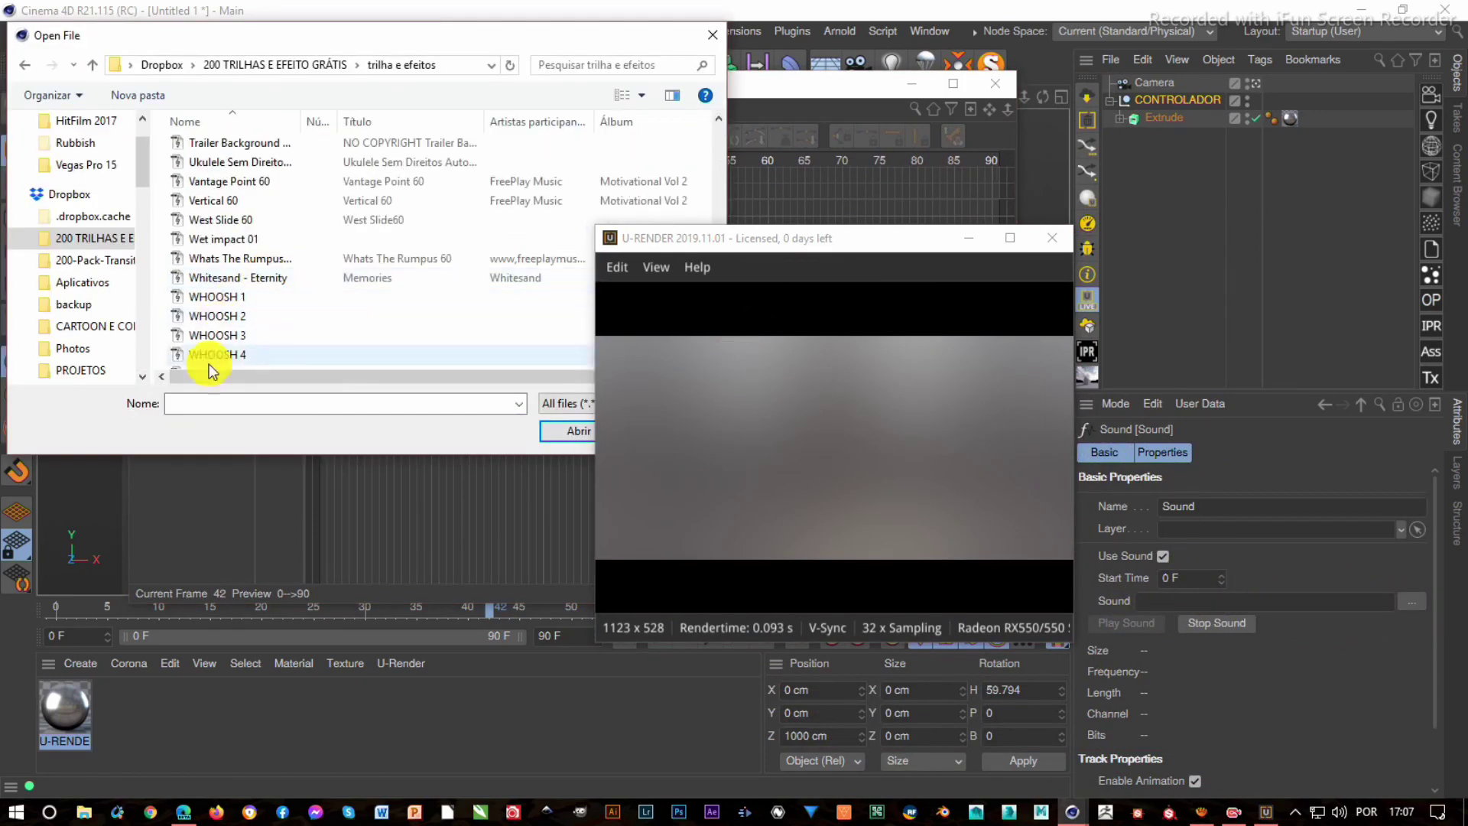
pyautogui.click(242, 300)
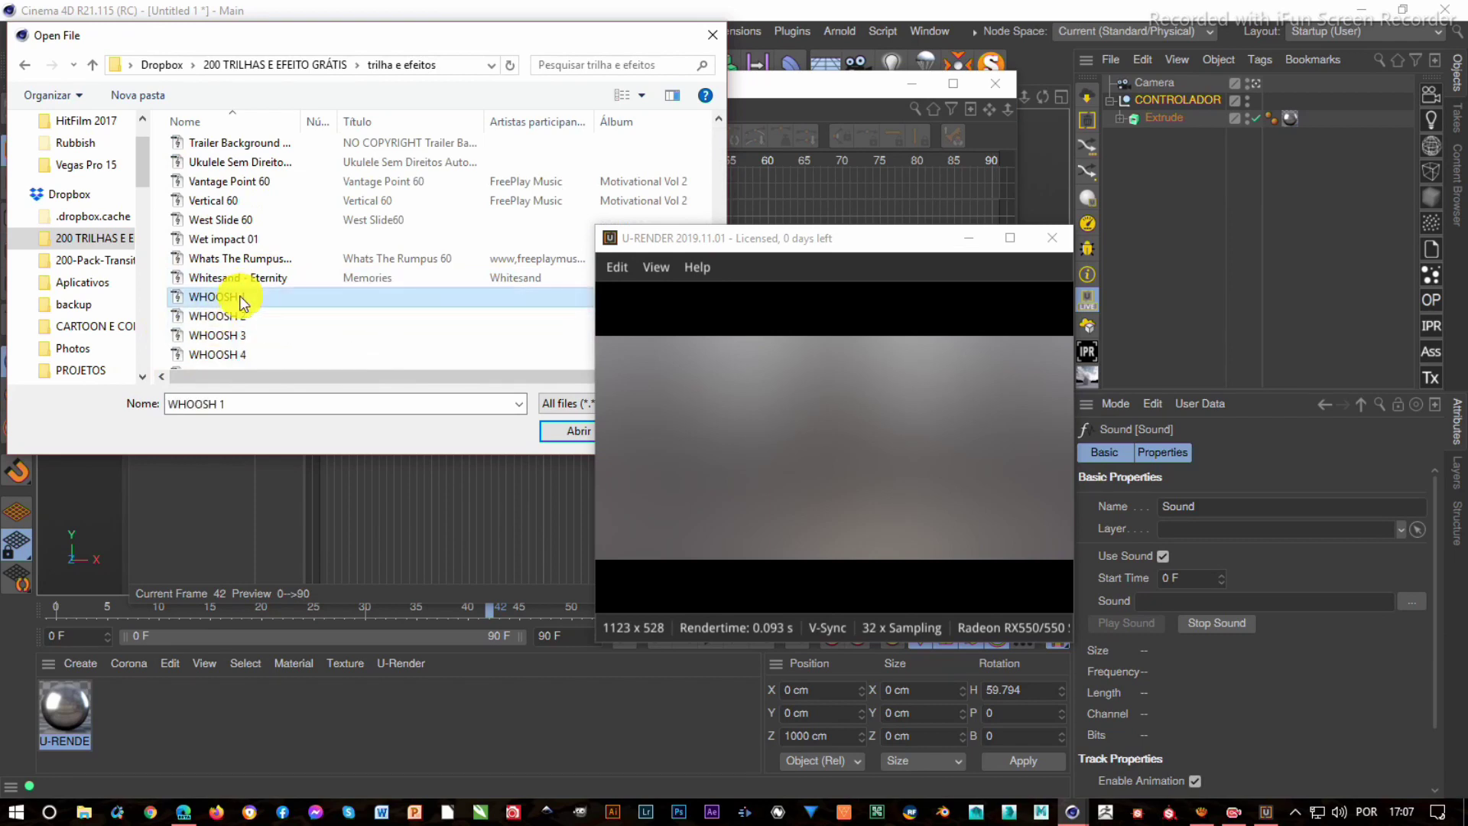
pyautogui.click(575, 431)
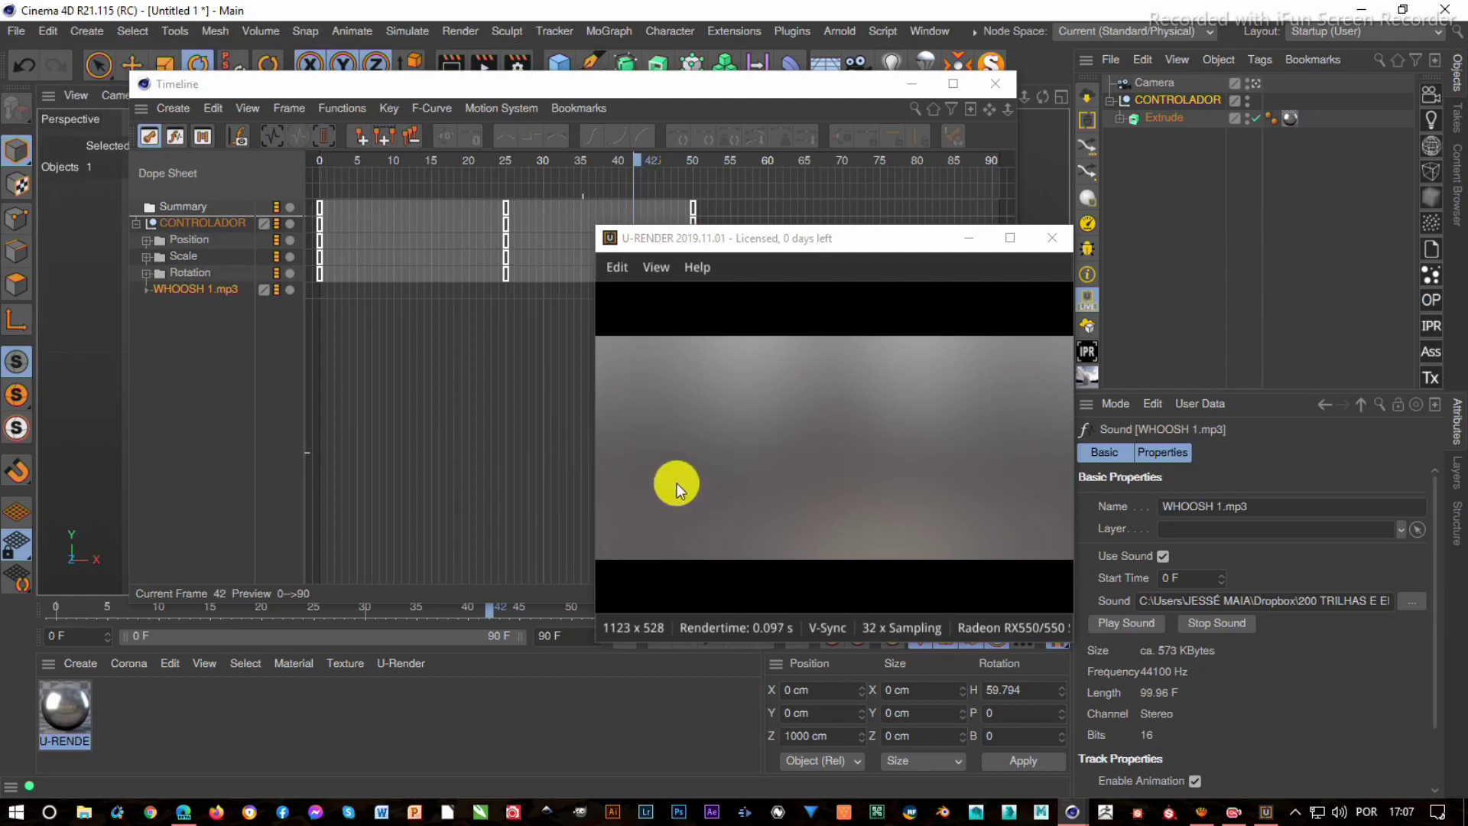
pyautogui.moveTo(615, 84)
pyautogui.mouseDown()
pyautogui.moveTo(833, 84)
pyautogui.moveTo(948, 60)
pyautogui.mouseUp()
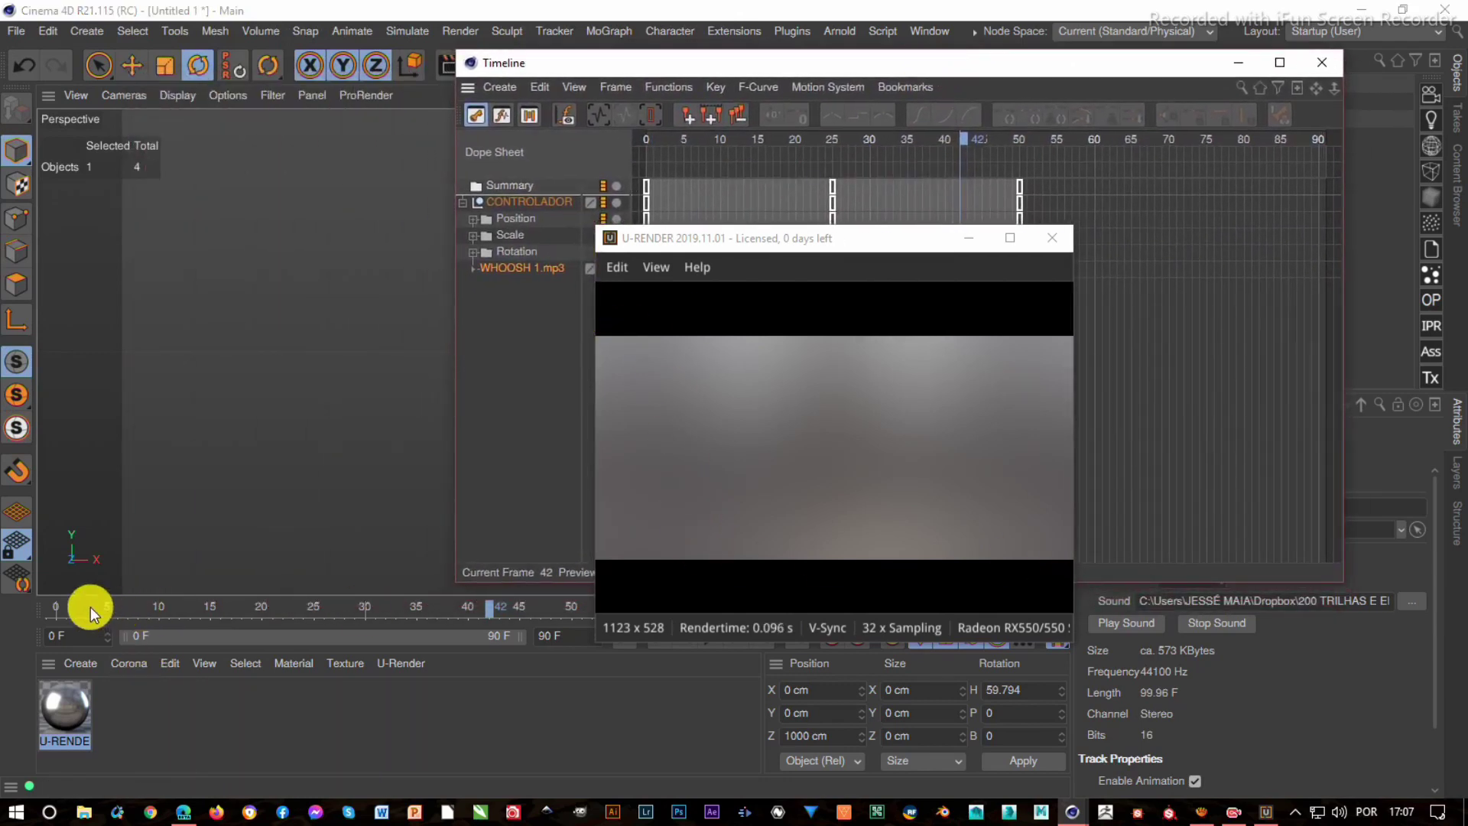
pyautogui.moveTo(815, 68); pyautogui.dragTo(1063, 90)
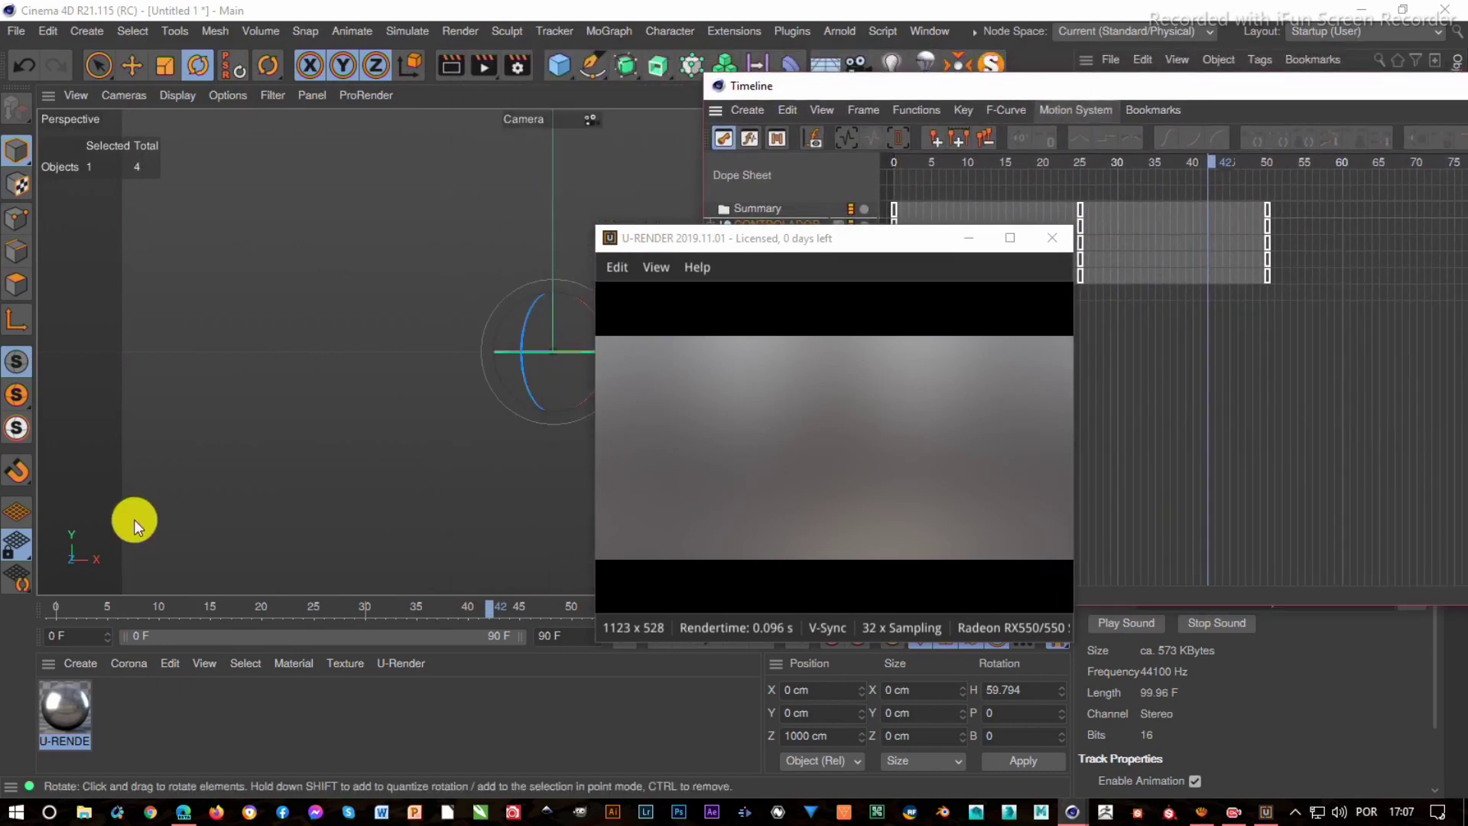
pyautogui.moveTo(76, 608)
pyautogui.mouseDown()
pyautogui.moveTo(341, 615)
pyautogui.moveTo(314, 613)
pyautogui.mouseUp()
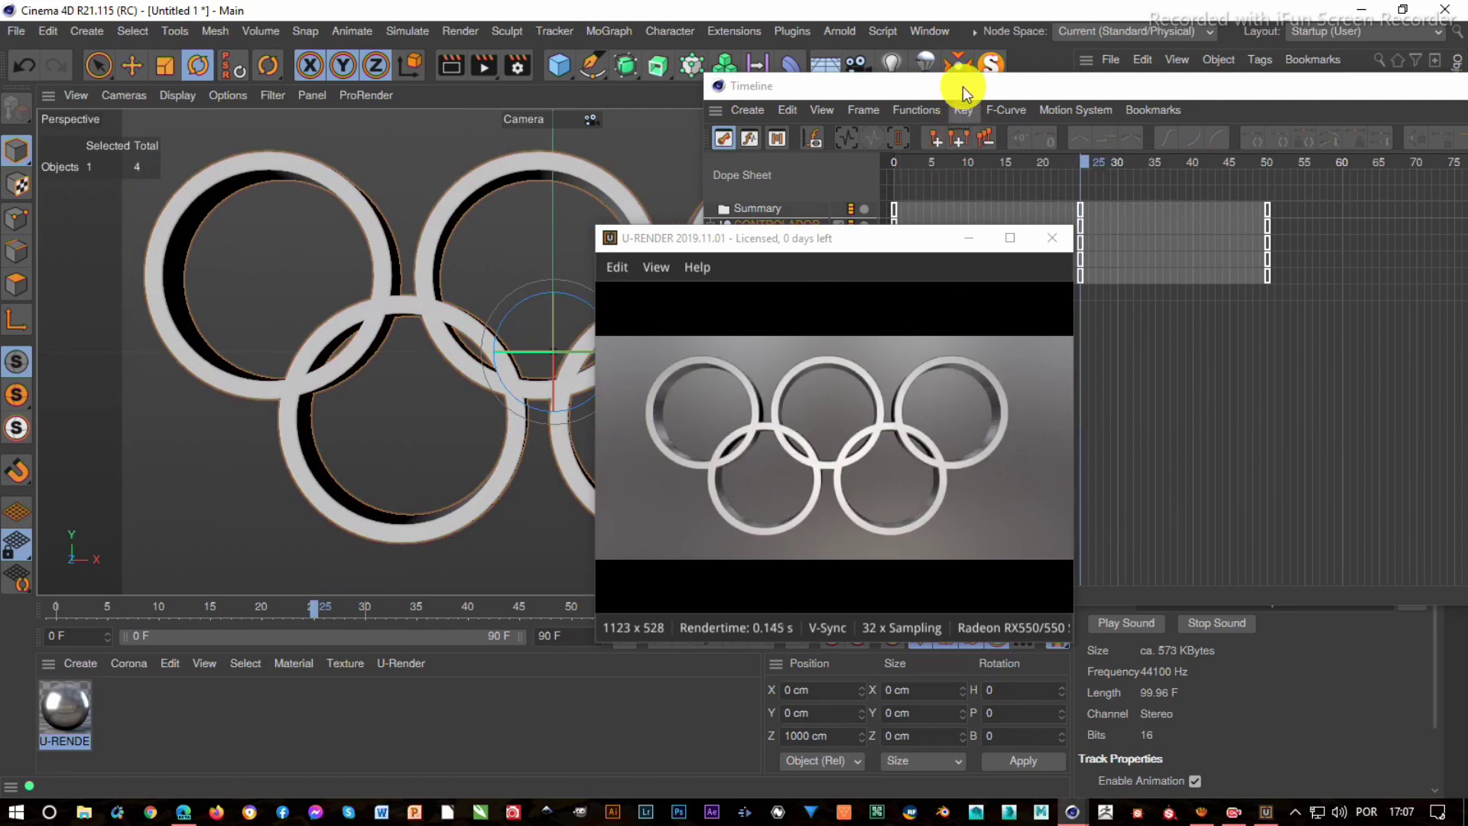
# - Add a second Sound track loaded with WHOOSH 1.mp3, starting at 25 F
pyautogui.moveTo(898, 245); pyautogui.dragTo(438, 291)
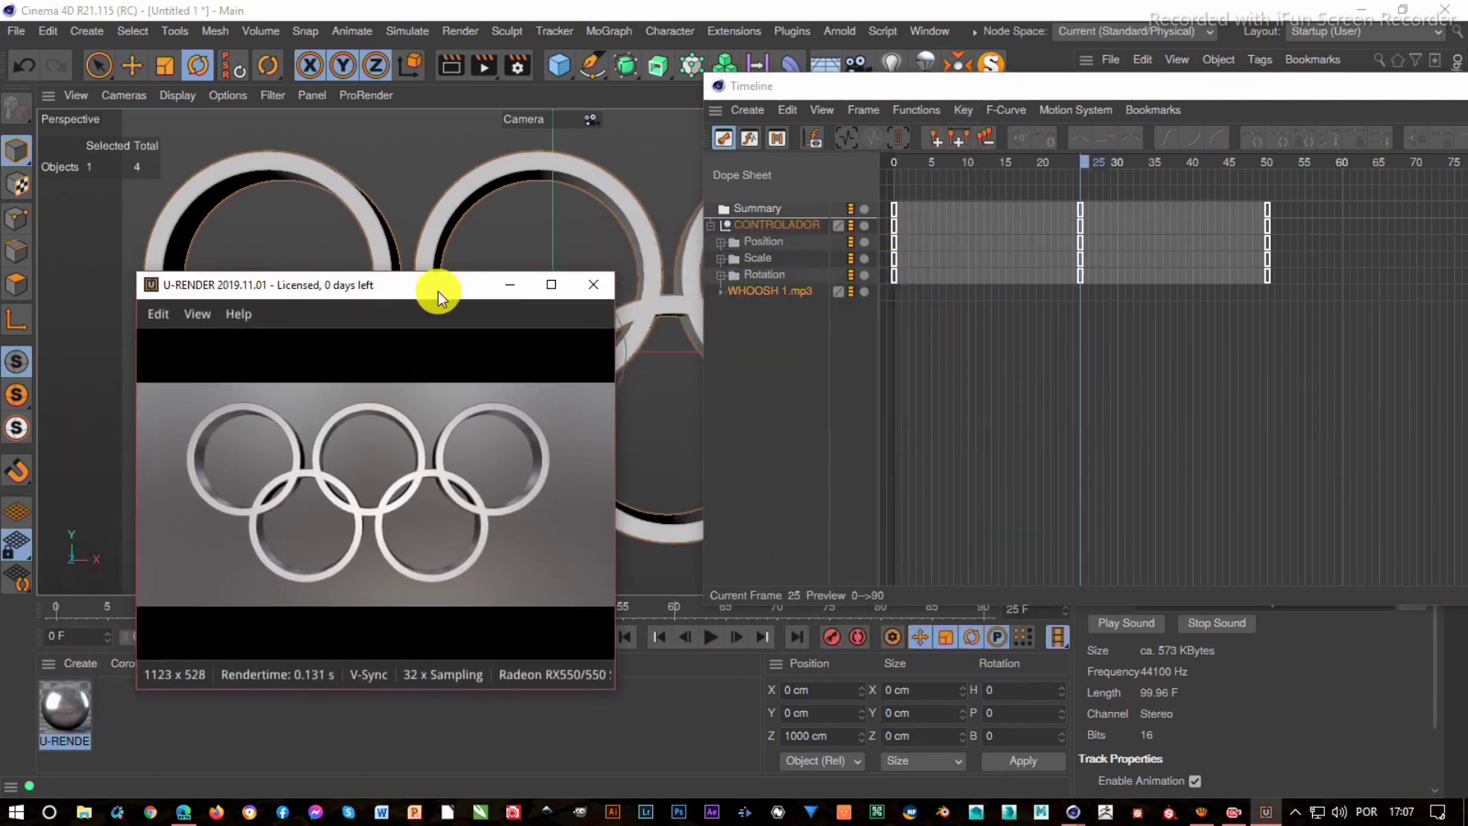
pyautogui.rightClick(780, 344)
pyautogui.moveTo(856, 380)
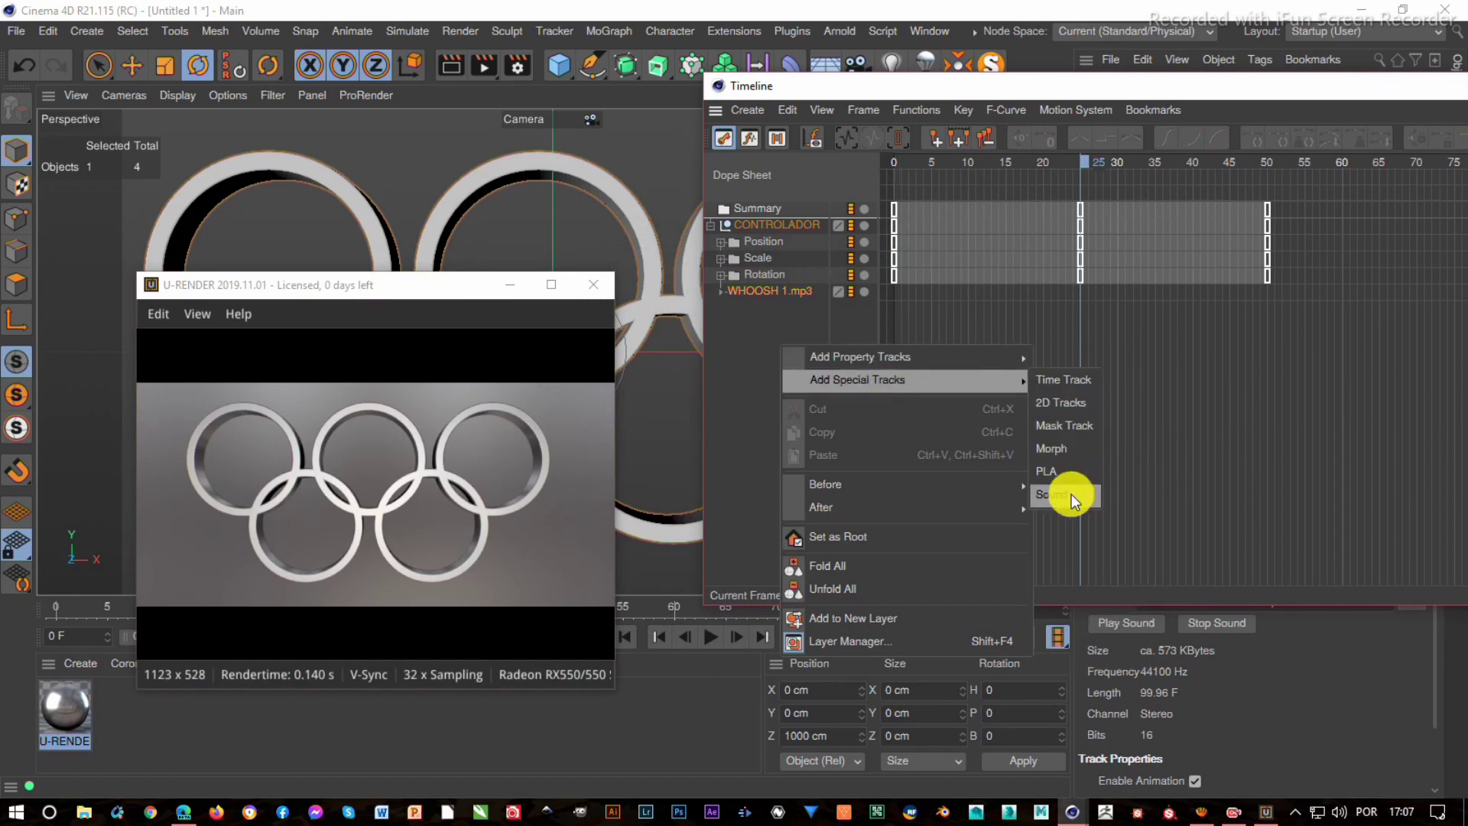
pyautogui.click(1072, 494)
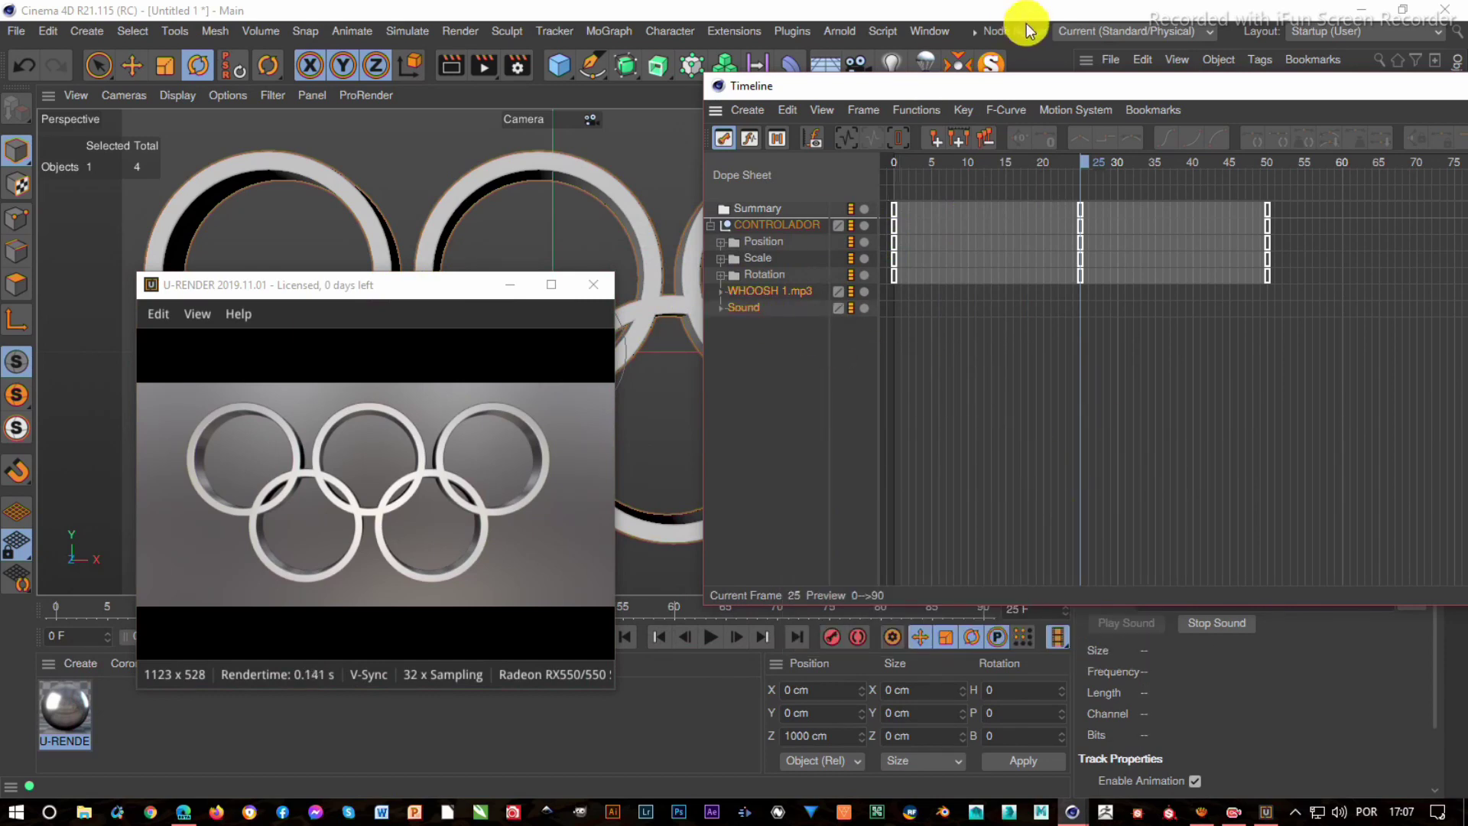
pyautogui.moveTo(1067, 87); pyautogui.dragTo(542, 92)
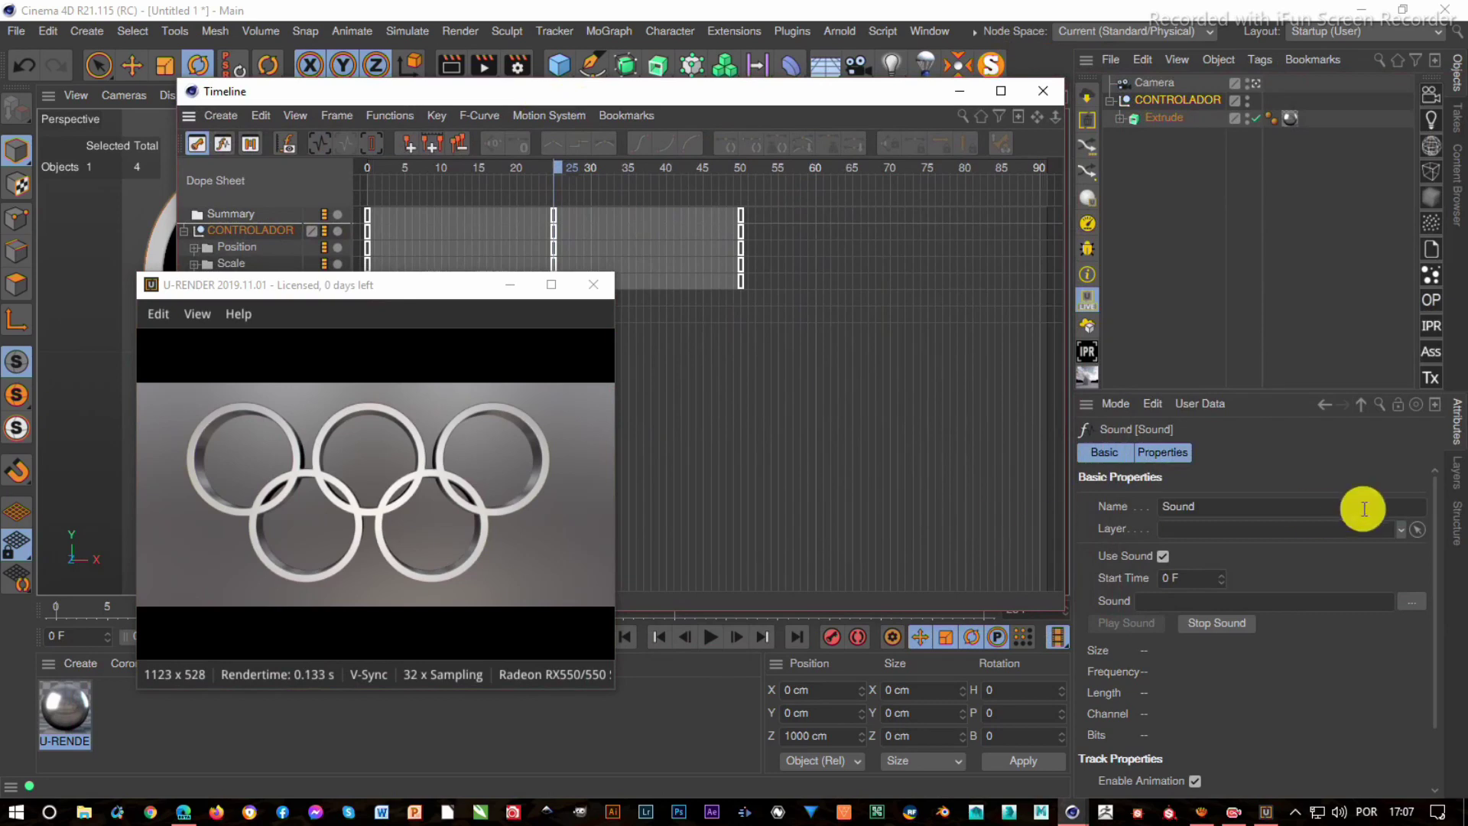
pyautogui.click(1413, 601)
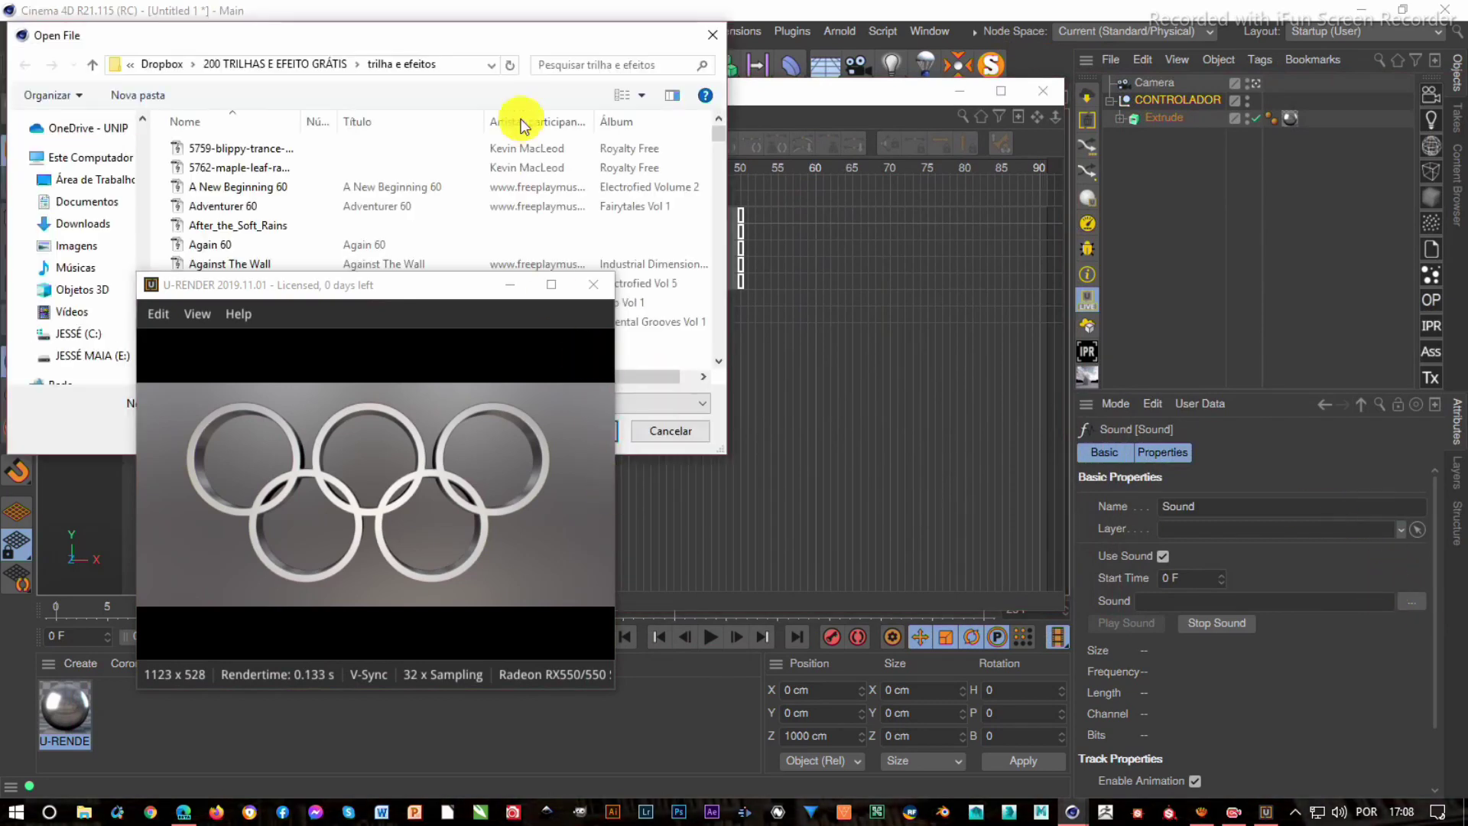
pyautogui.moveTo(497, 41); pyautogui.dragTo(1028, 50)
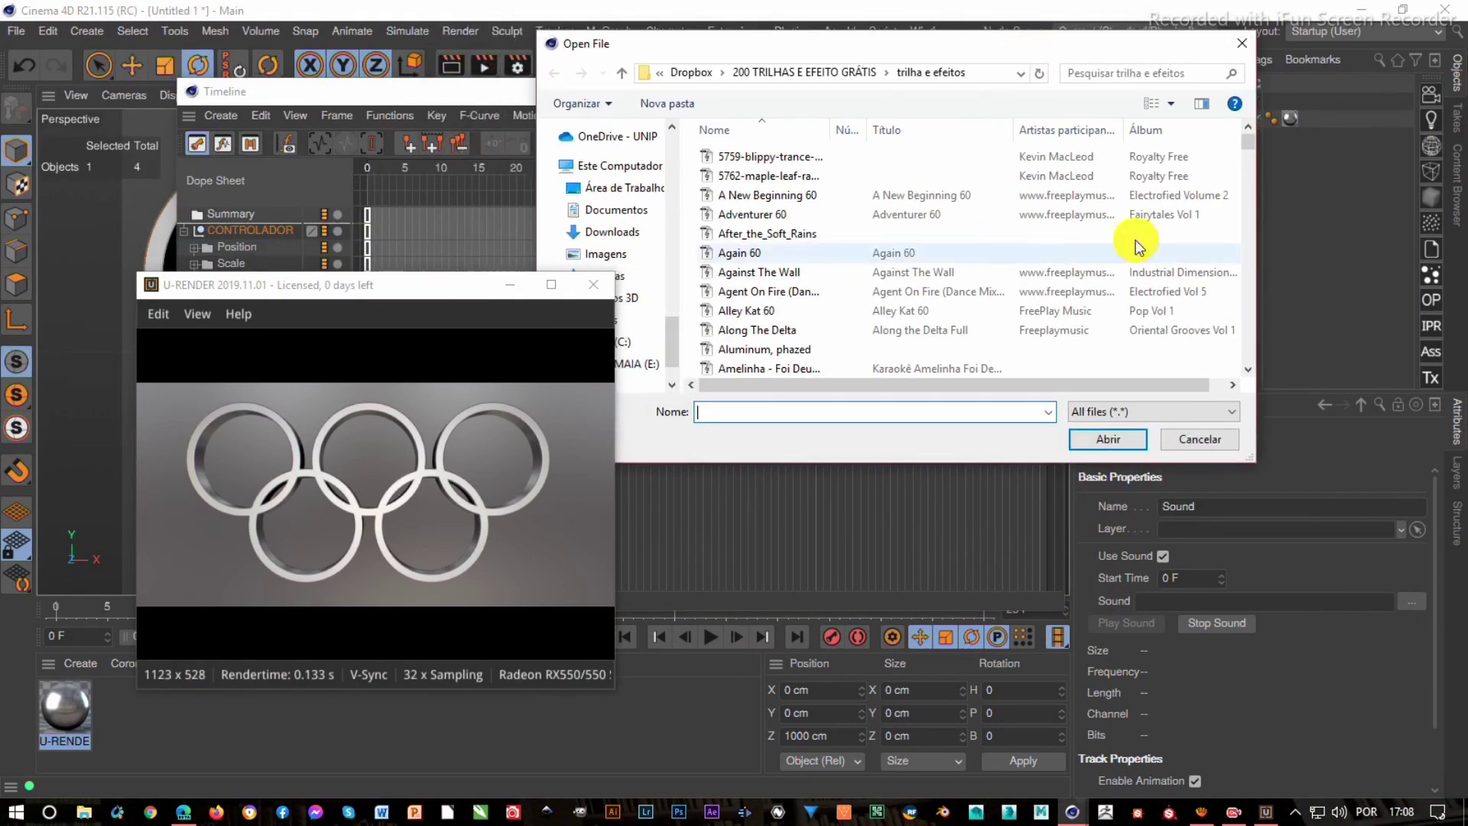
pyautogui.moveTo(1255, 141); pyautogui.dragTo(1250, 360)
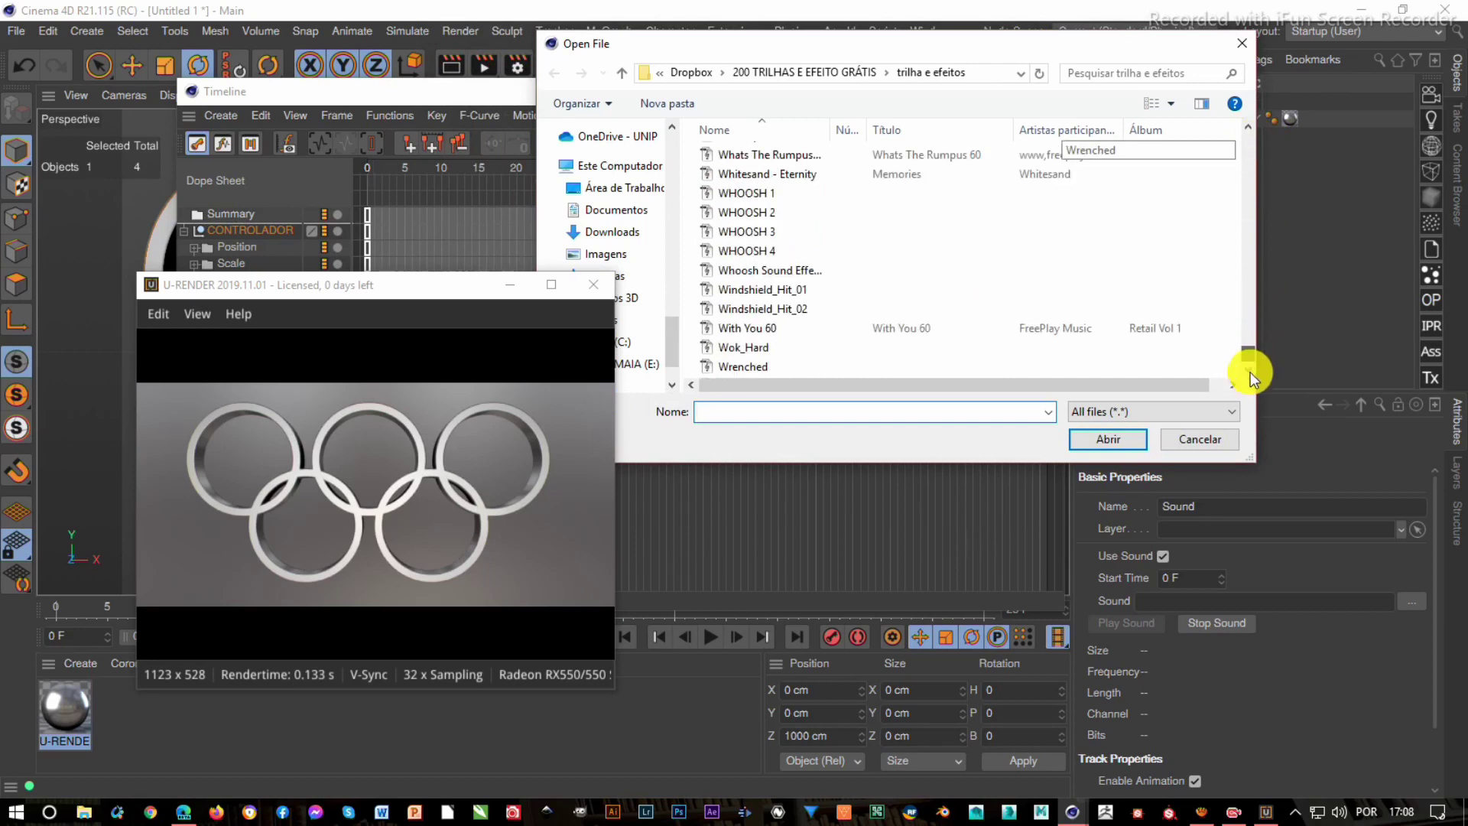
pyautogui.click(756, 193)
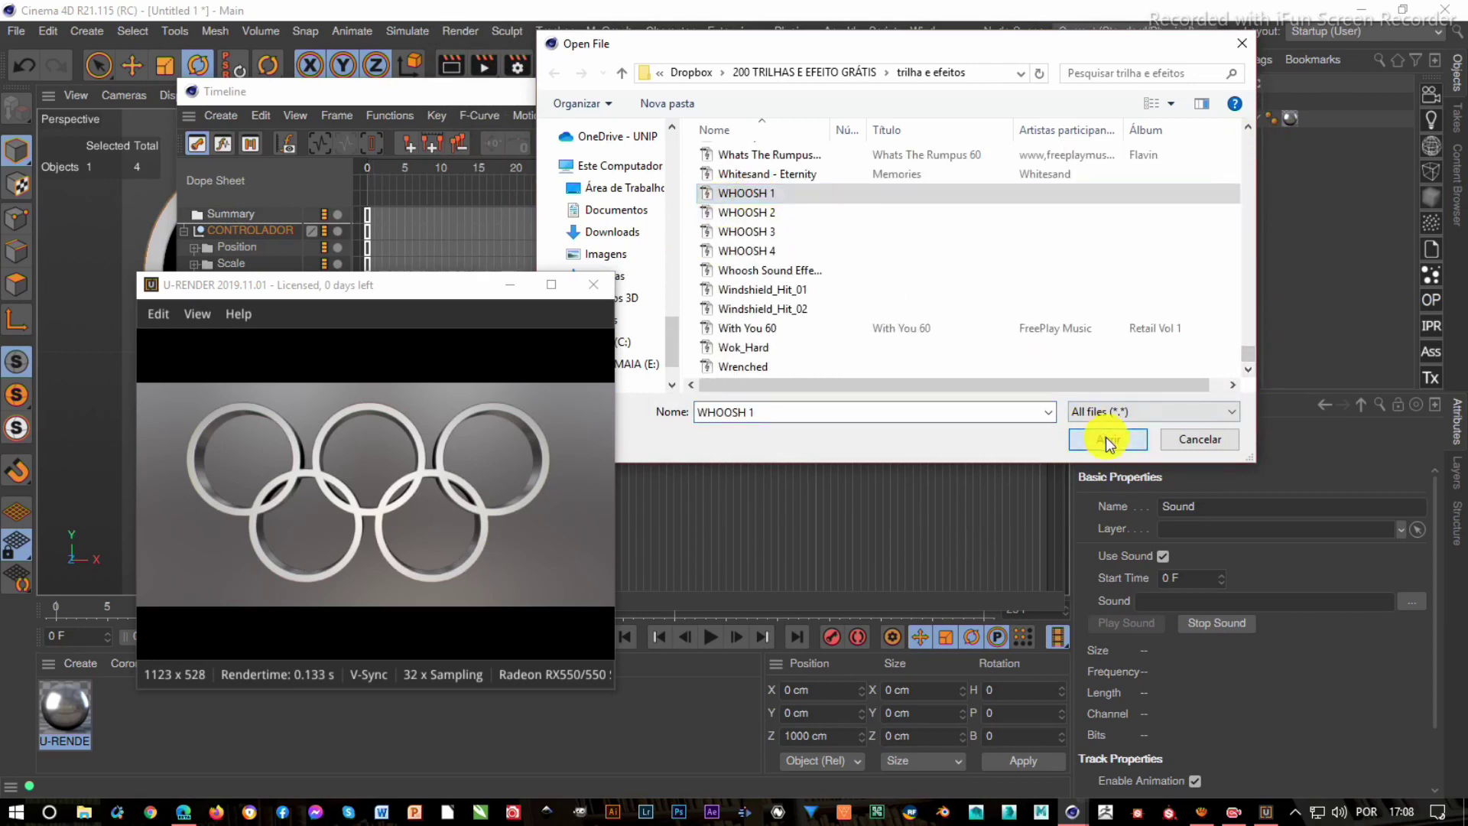
pyautogui.click(1106, 438)
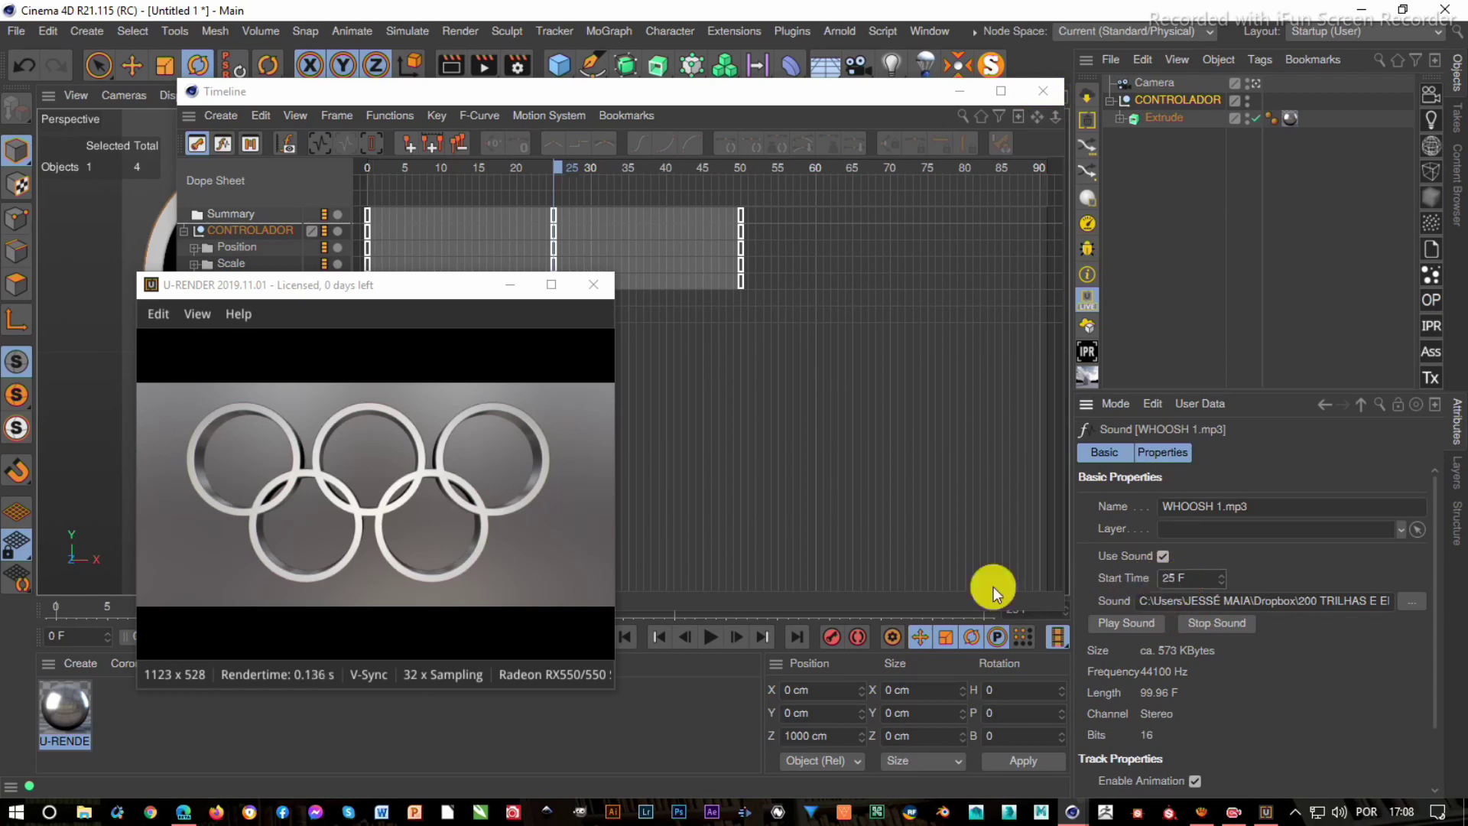
# - Close the Timeline, move the render preview aside, and rewind to frame 0
pyautogui.click(1041, 90)
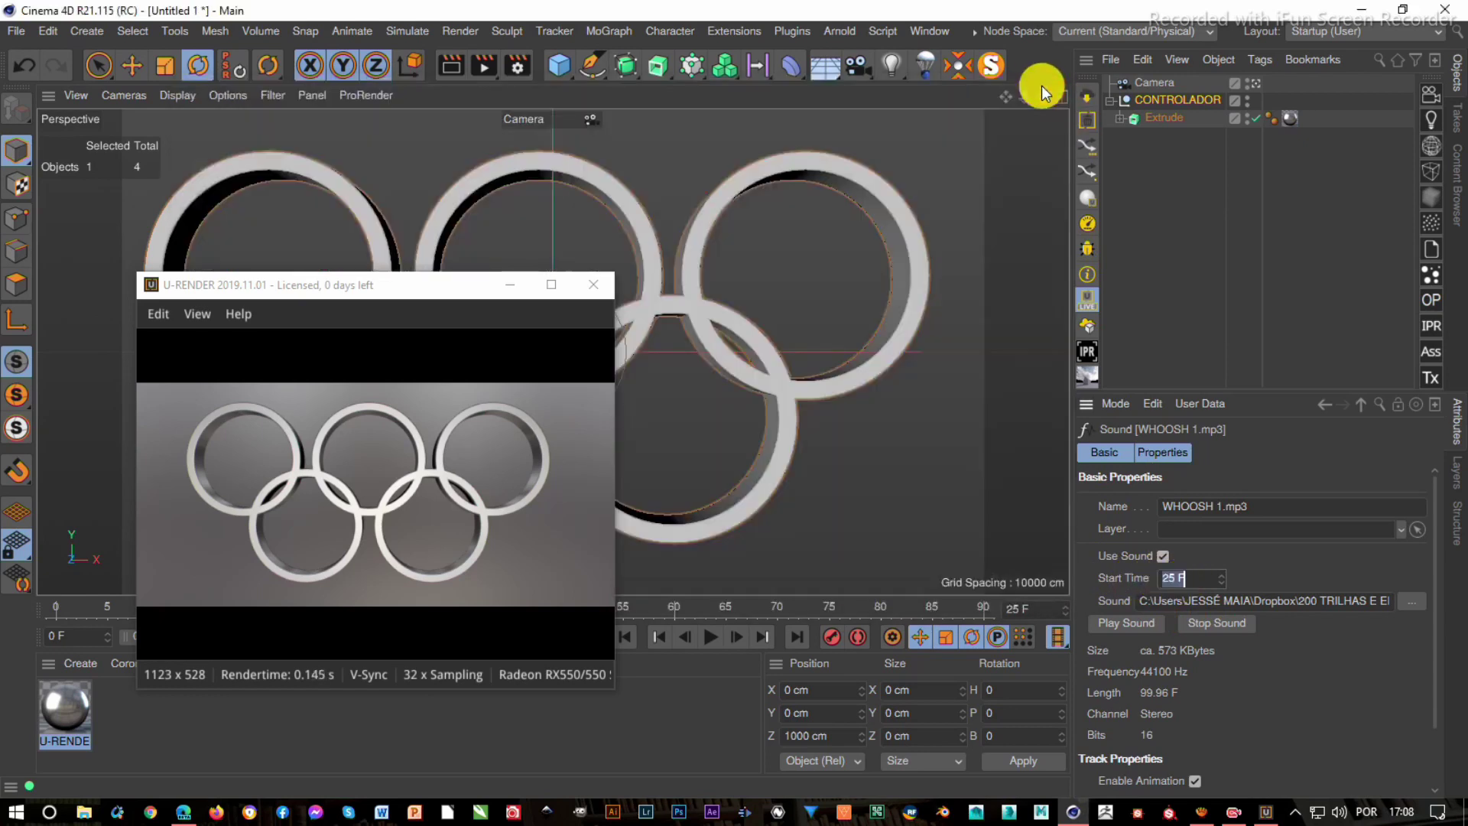
pyautogui.moveTo(355, 308); pyautogui.dragTo(999, 219)
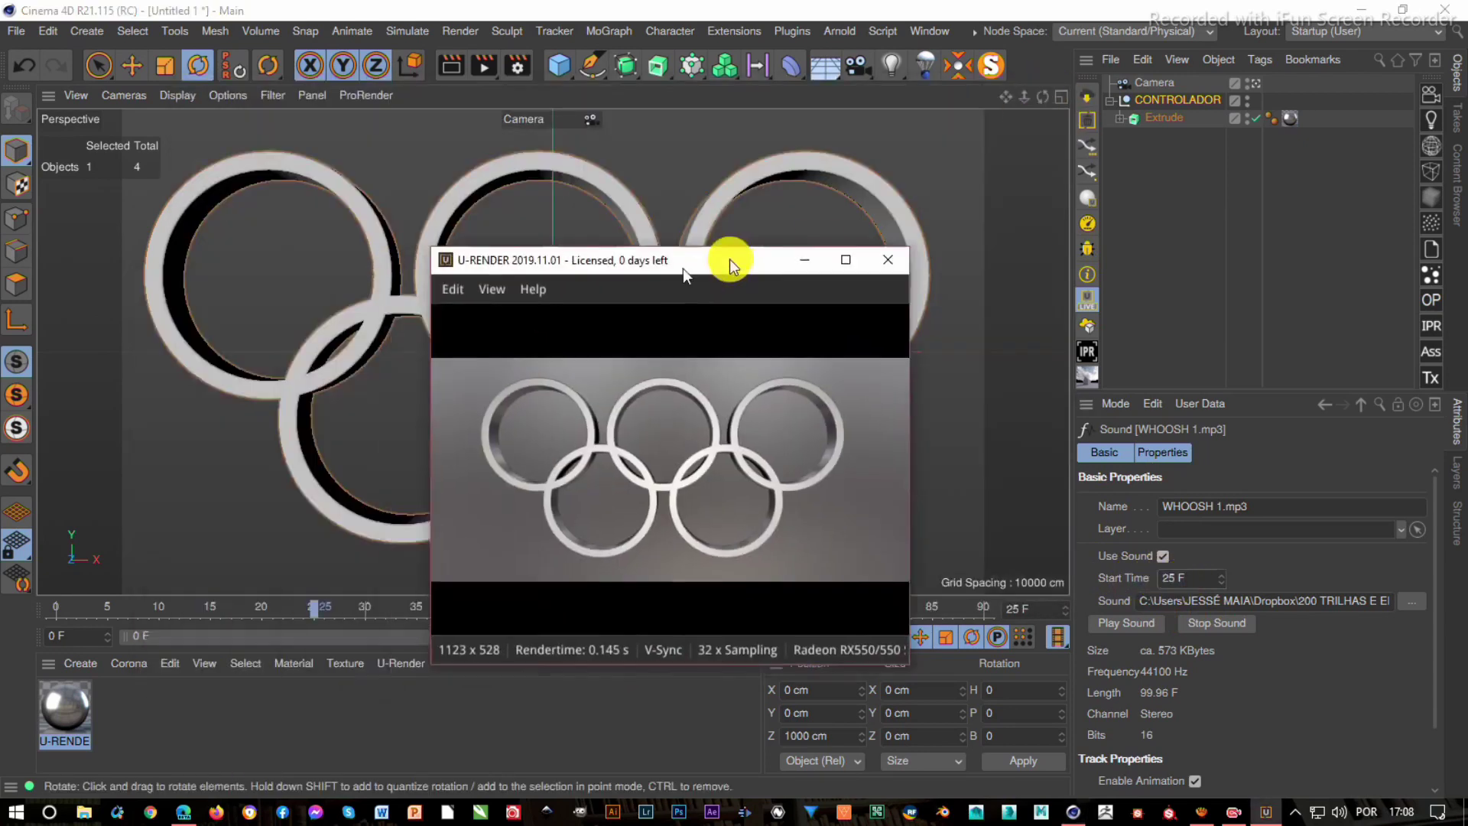
pyautogui.click(659, 636)
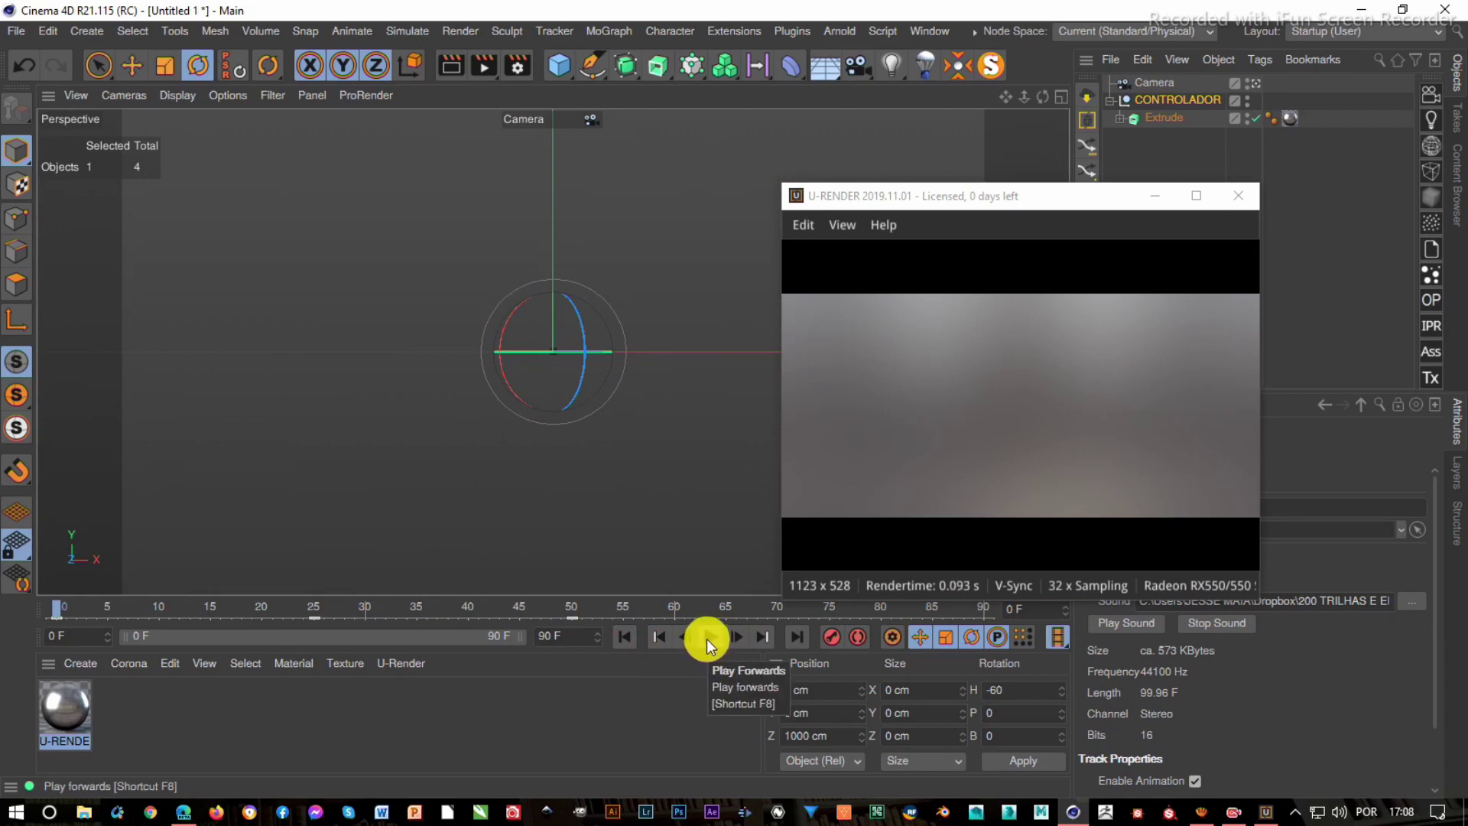
# - Preview the rings animation and stop playback at frame 51, moving the render preview aside
pyautogui.click(708, 644)
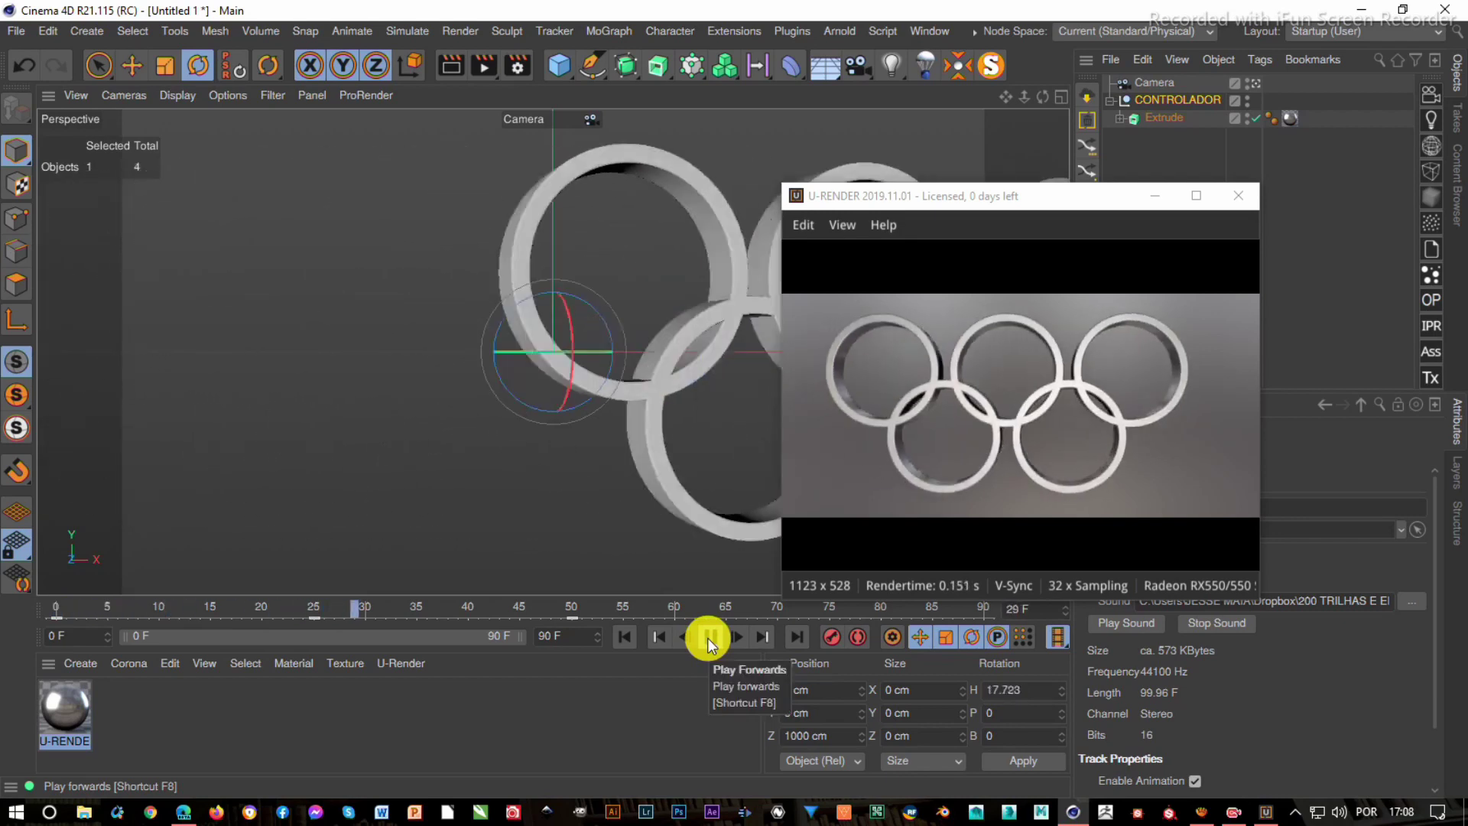
pyautogui.click(708, 644)
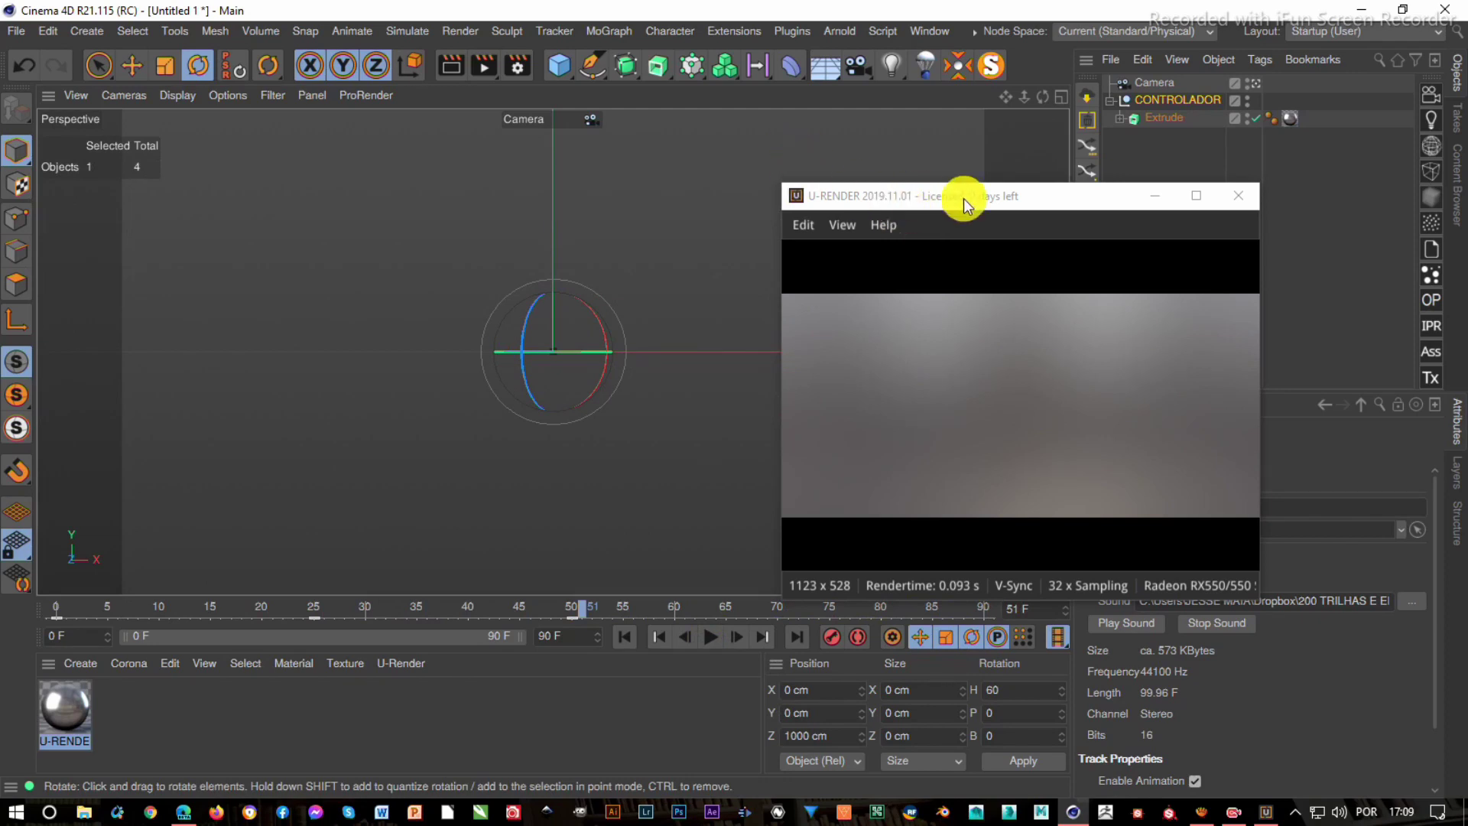
pyautogui.moveTo(964, 199); pyautogui.dragTo(787, 199)
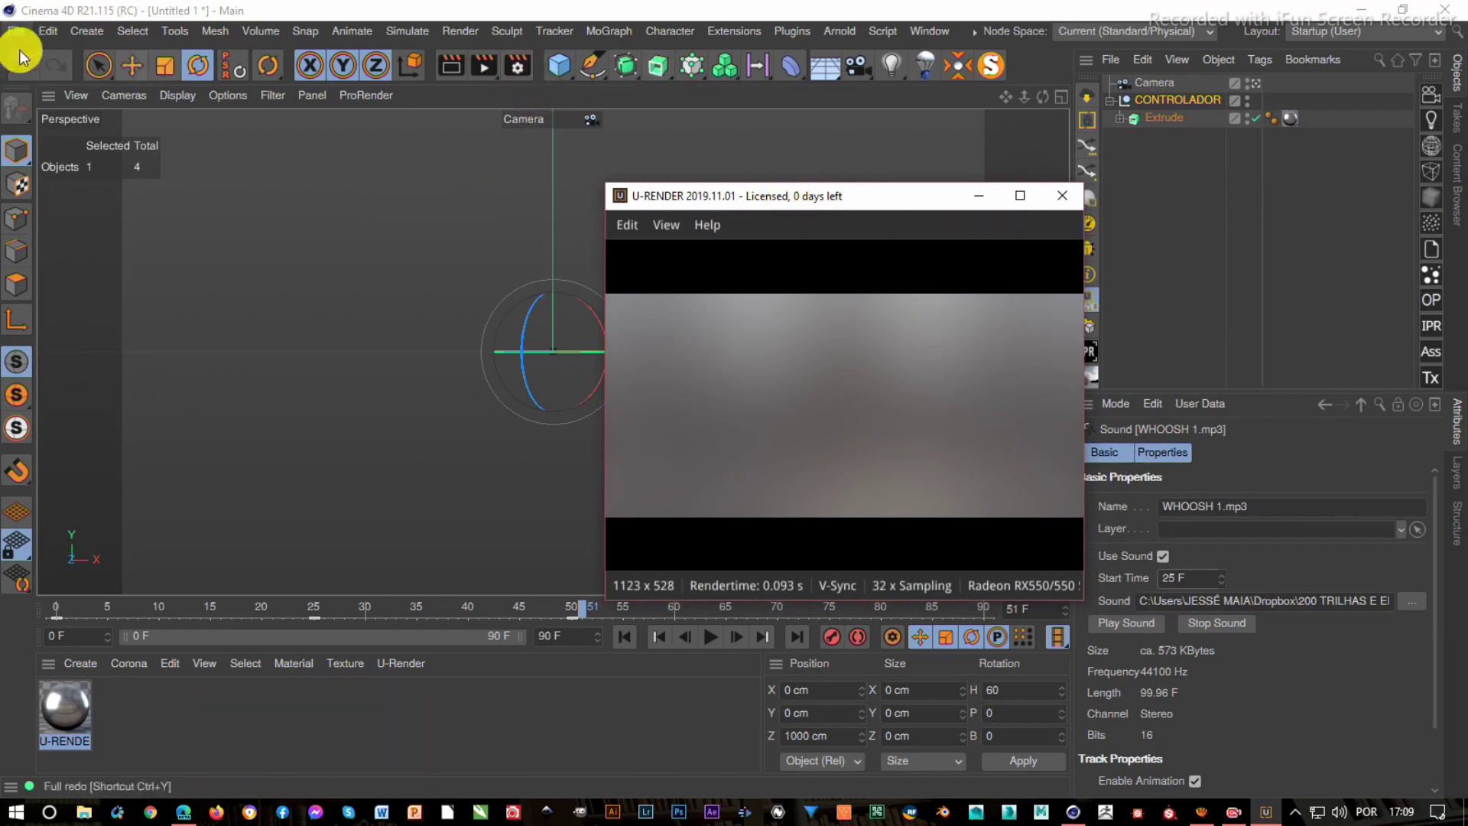
# - In Render Settings > Save, set the output format to MP4 with Alpha Channel enabled
pyautogui.click(518, 67)
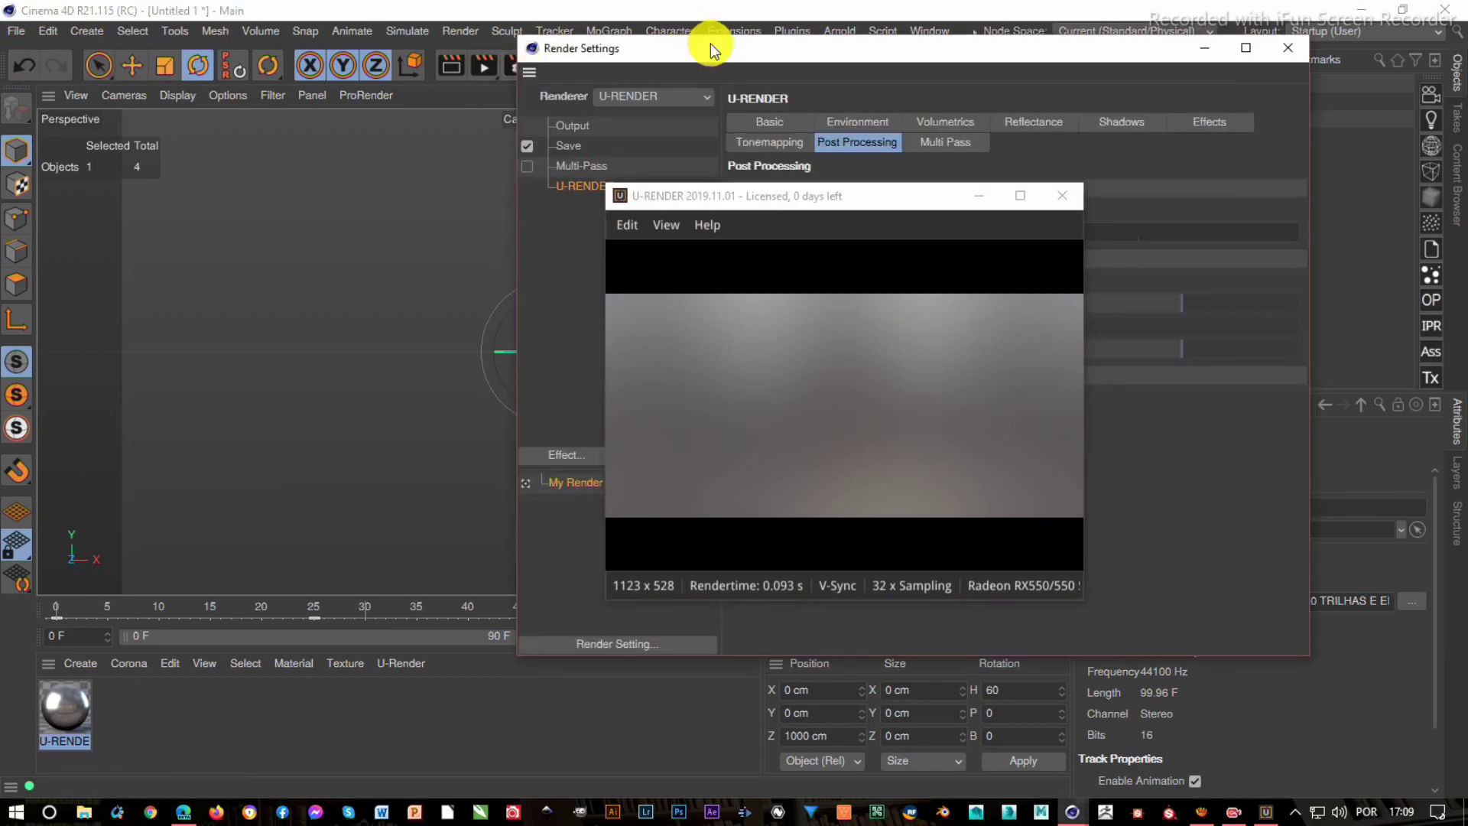
pyautogui.moveTo(710, 43); pyautogui.dragTo(331, 59)
pyautogui.click(191, 162)
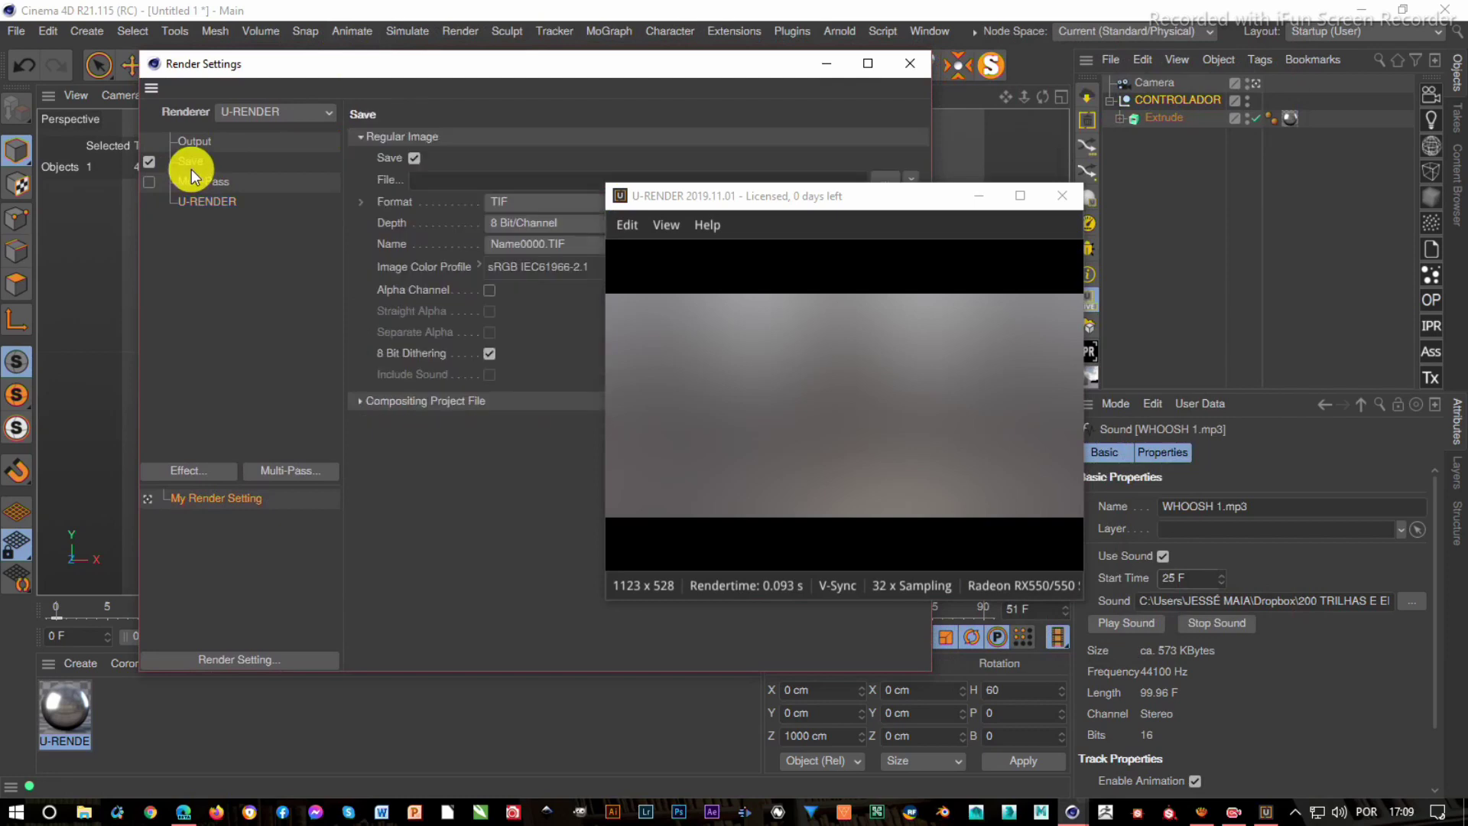
pyautogui.moveTo(743, 194); pyautogui.dragTo(1092, 208)
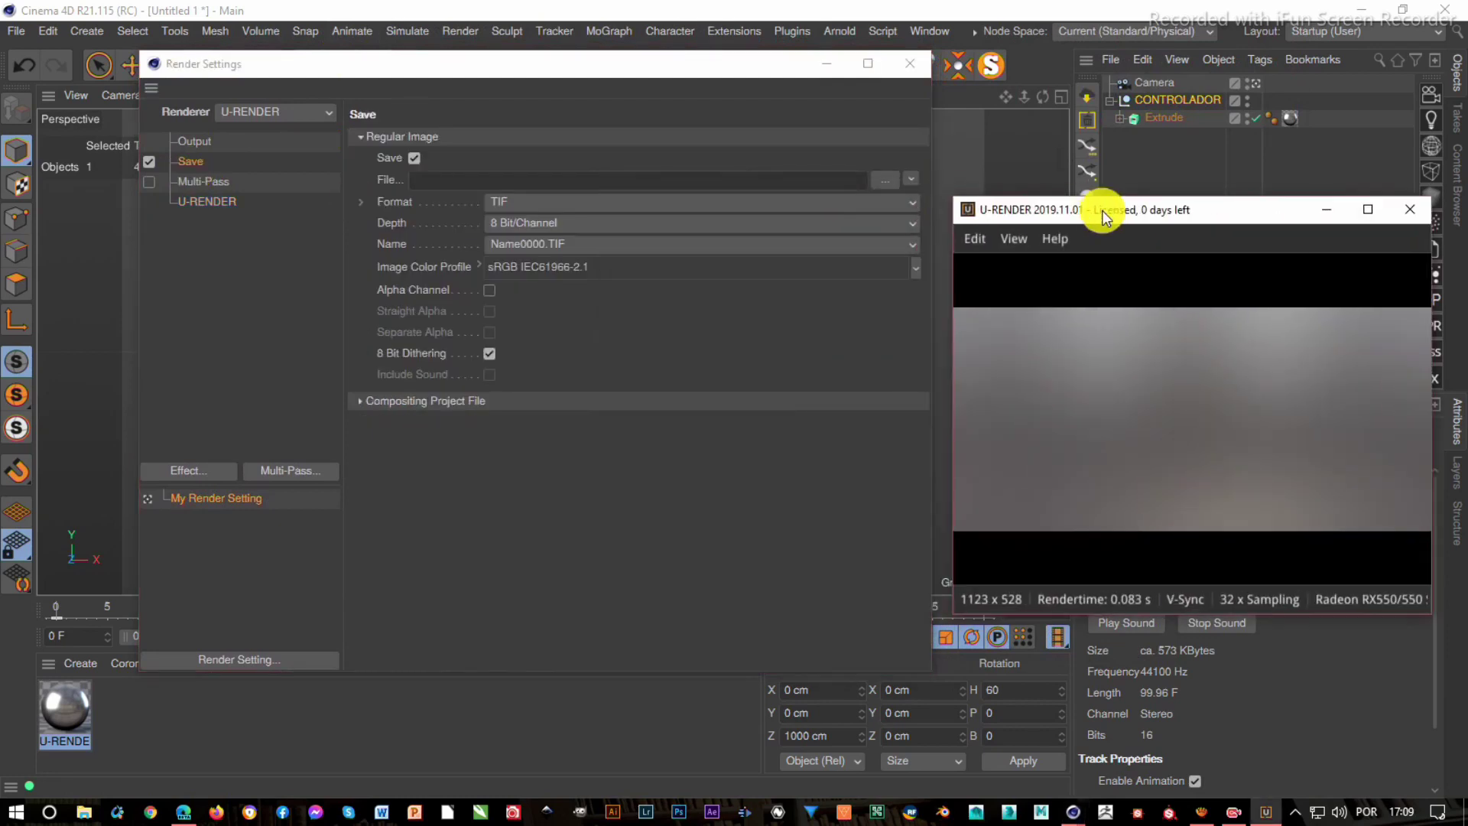
pyautogui.click(801, 203)
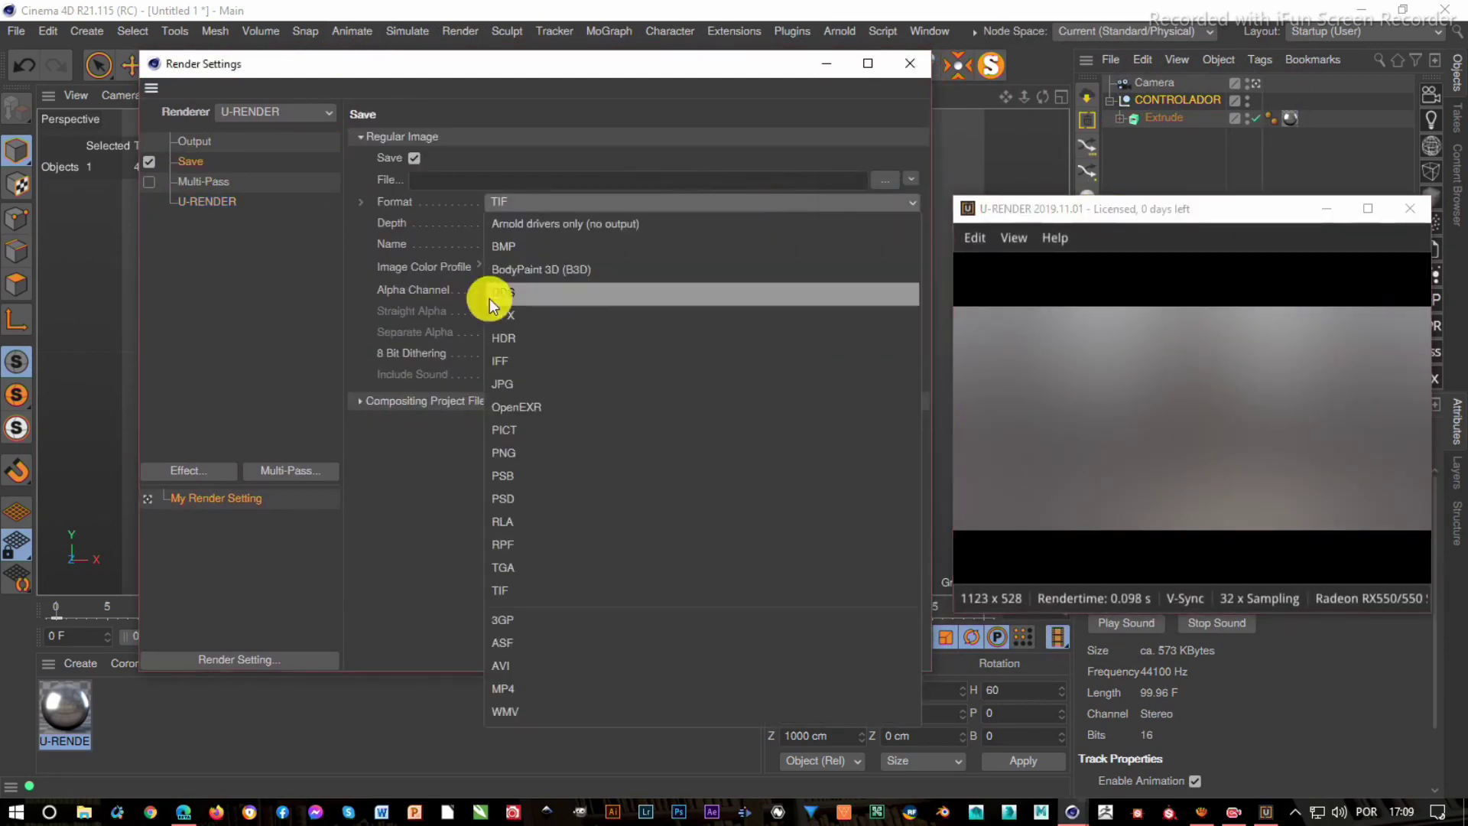
pyautogui.click(554, 688)
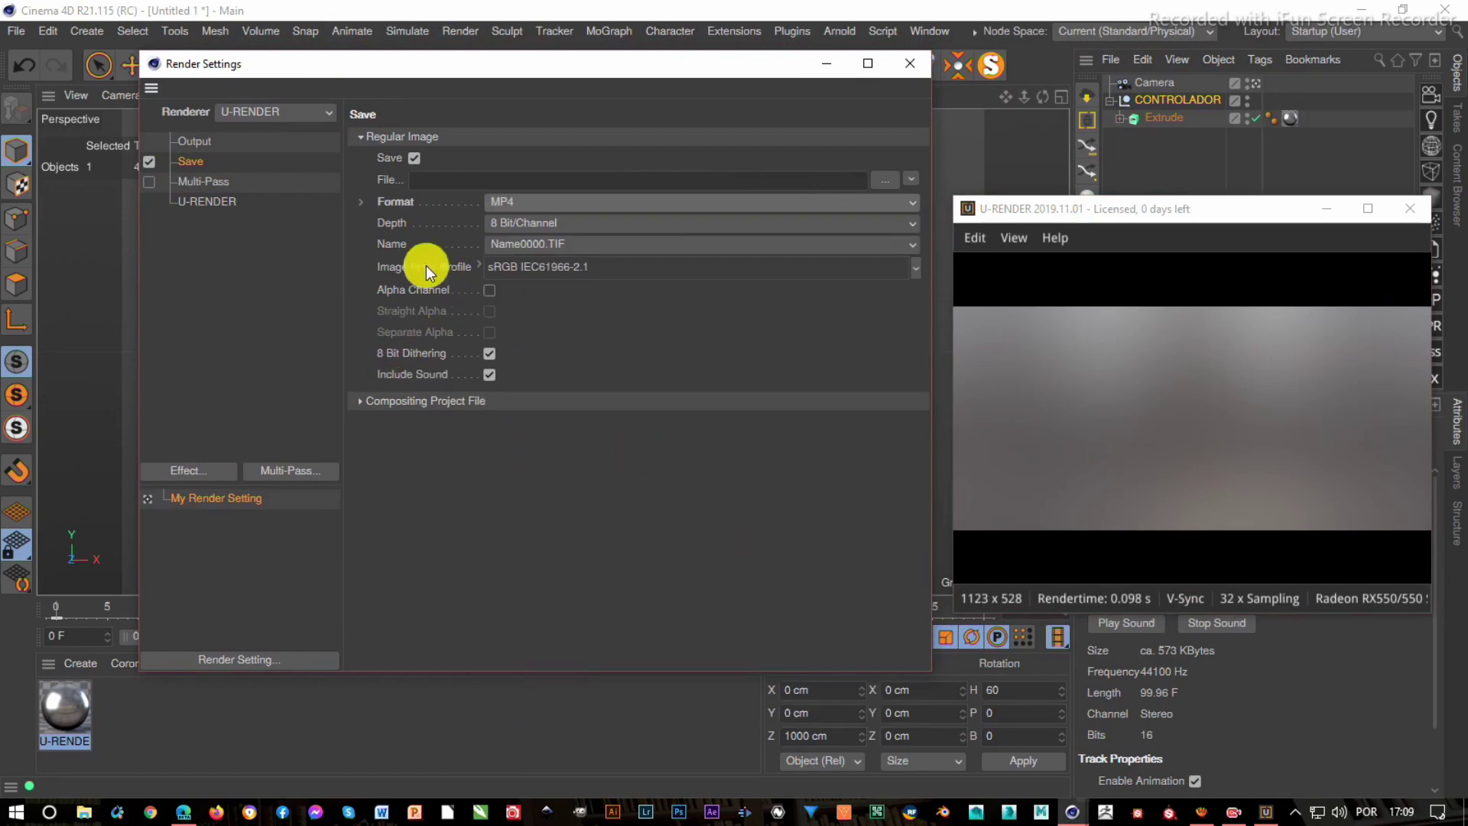
pyautogui.click(491, 291)
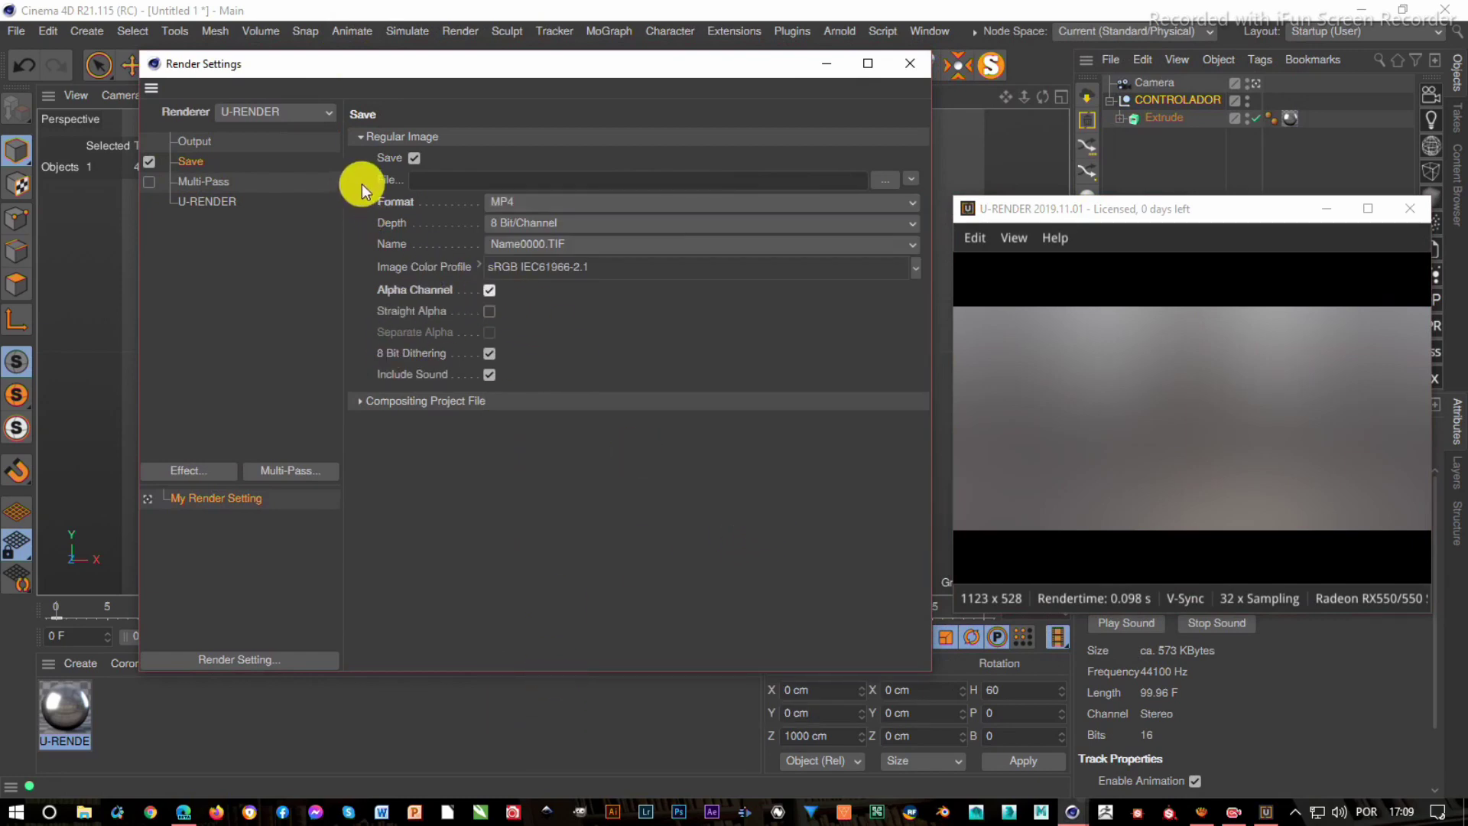
# - Set the output file to TRANSIÇÃO OLÍMPICA on the Desktop and close Render Settings
pyautogui.click(721, 177)
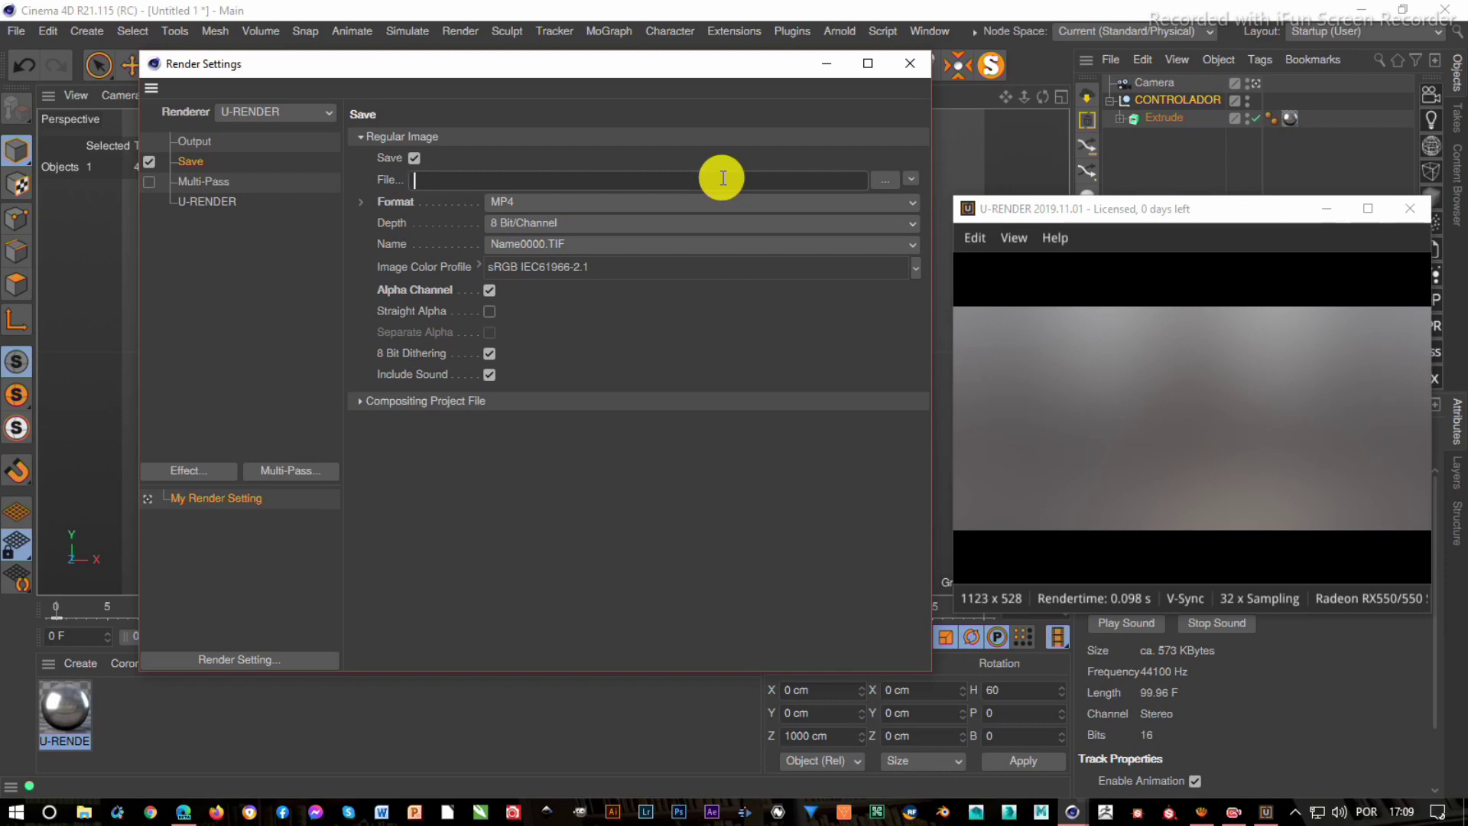
pyautogui.write('TRANSIÇÃO OLÍMPICA')
pyautogui.click(881, 181)
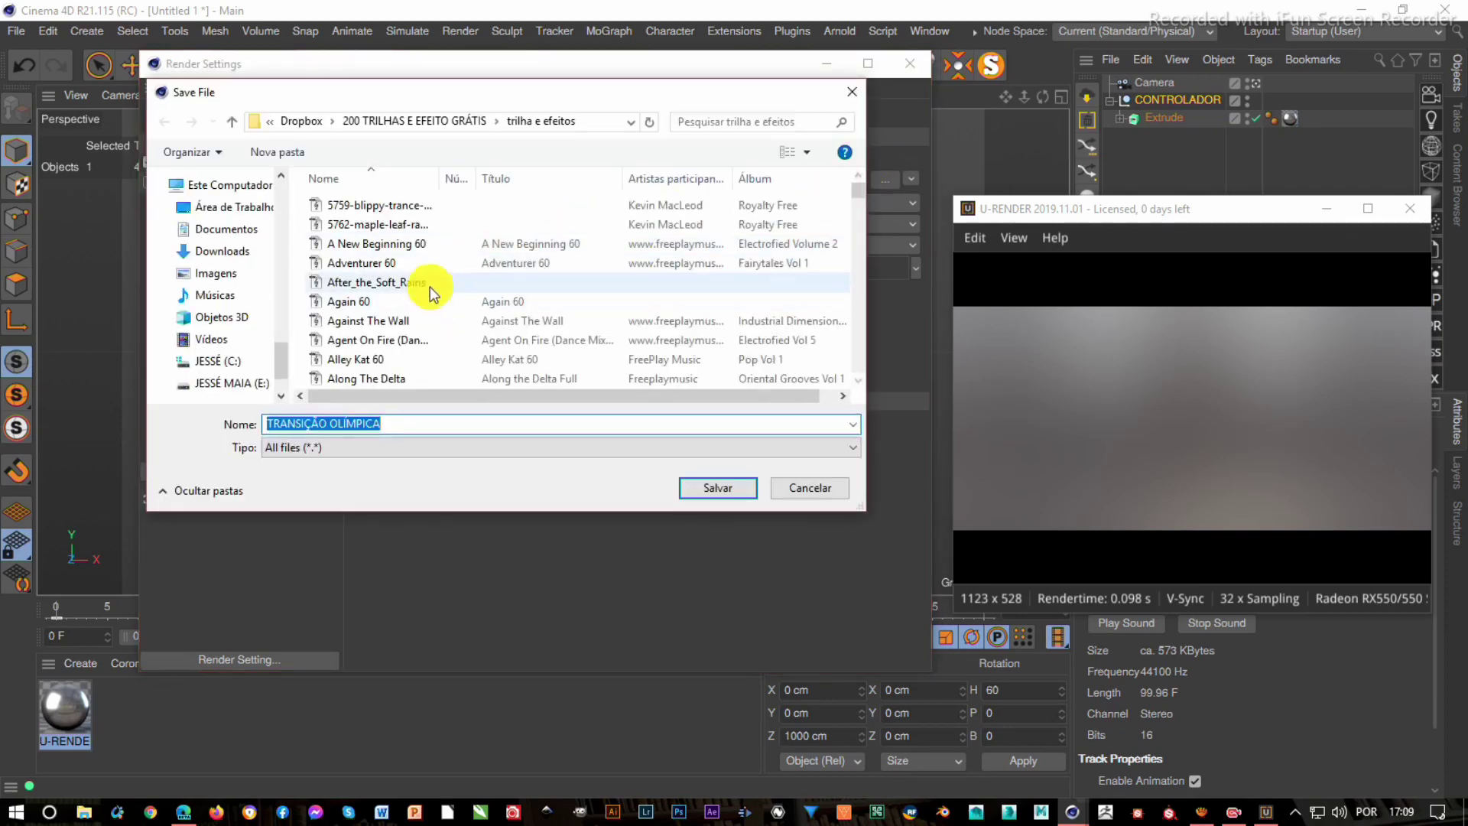
pyautogui.click(228, 214)
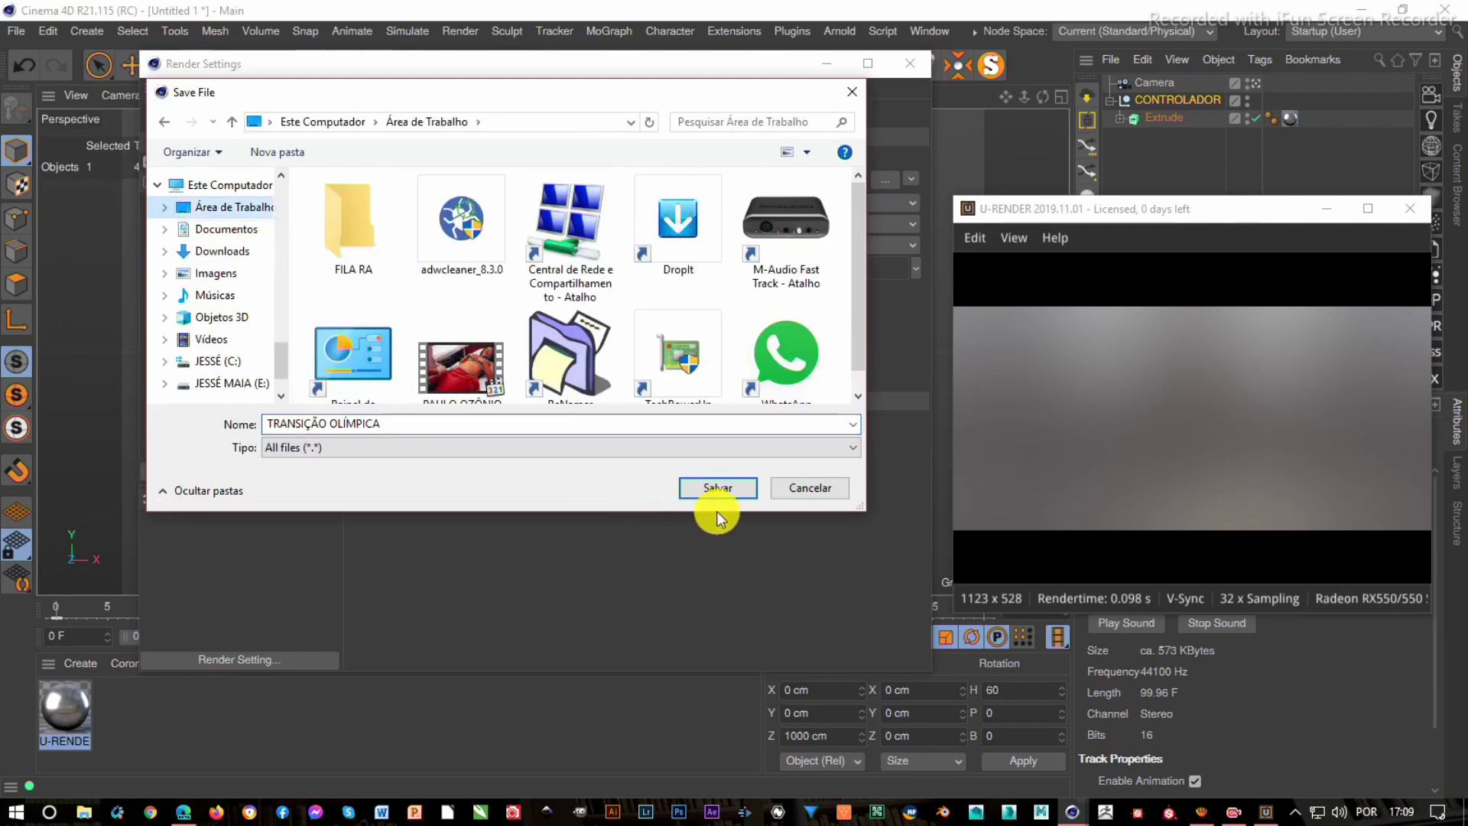
pyautogui.click(717, 490)
pyautogui.click(907, 63)
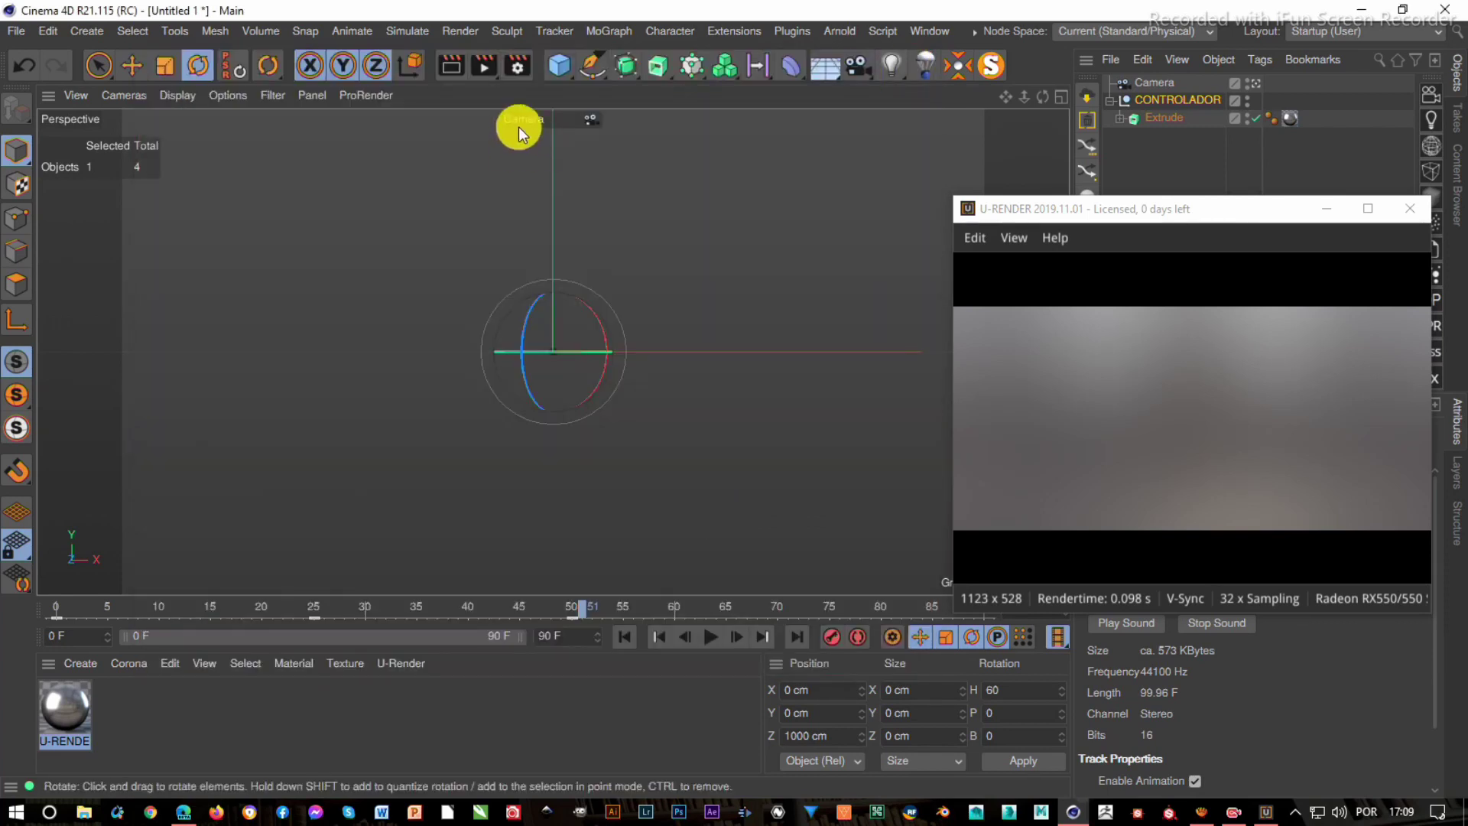
# - Render a test to the Picture Viewer, view it at 60 % zoom, and return to the main window
pyautogui.click(488, 61)
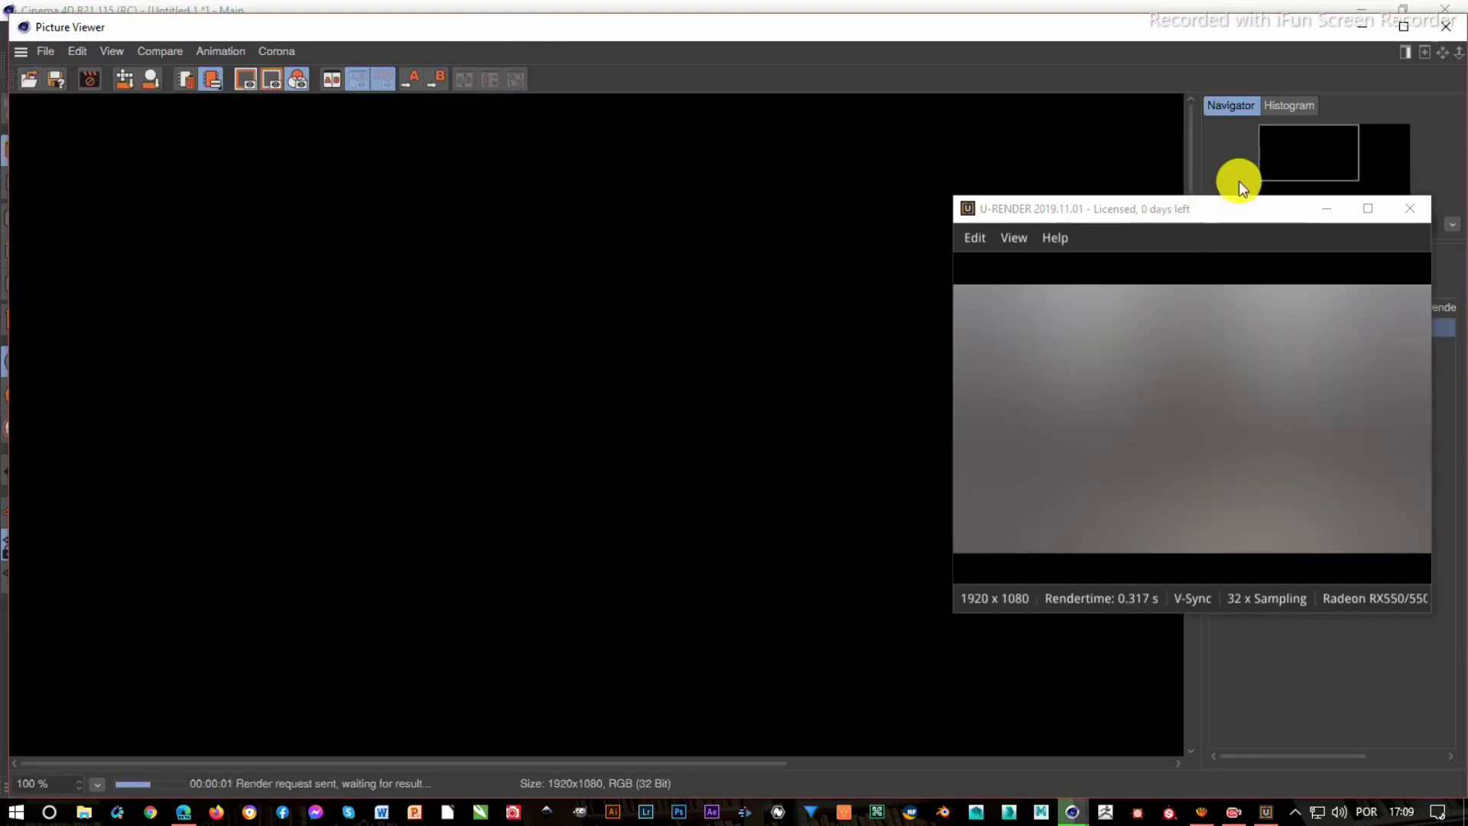
pyautogui.moveTo(1145, 210); pyautogui.dragTo(797, 194)
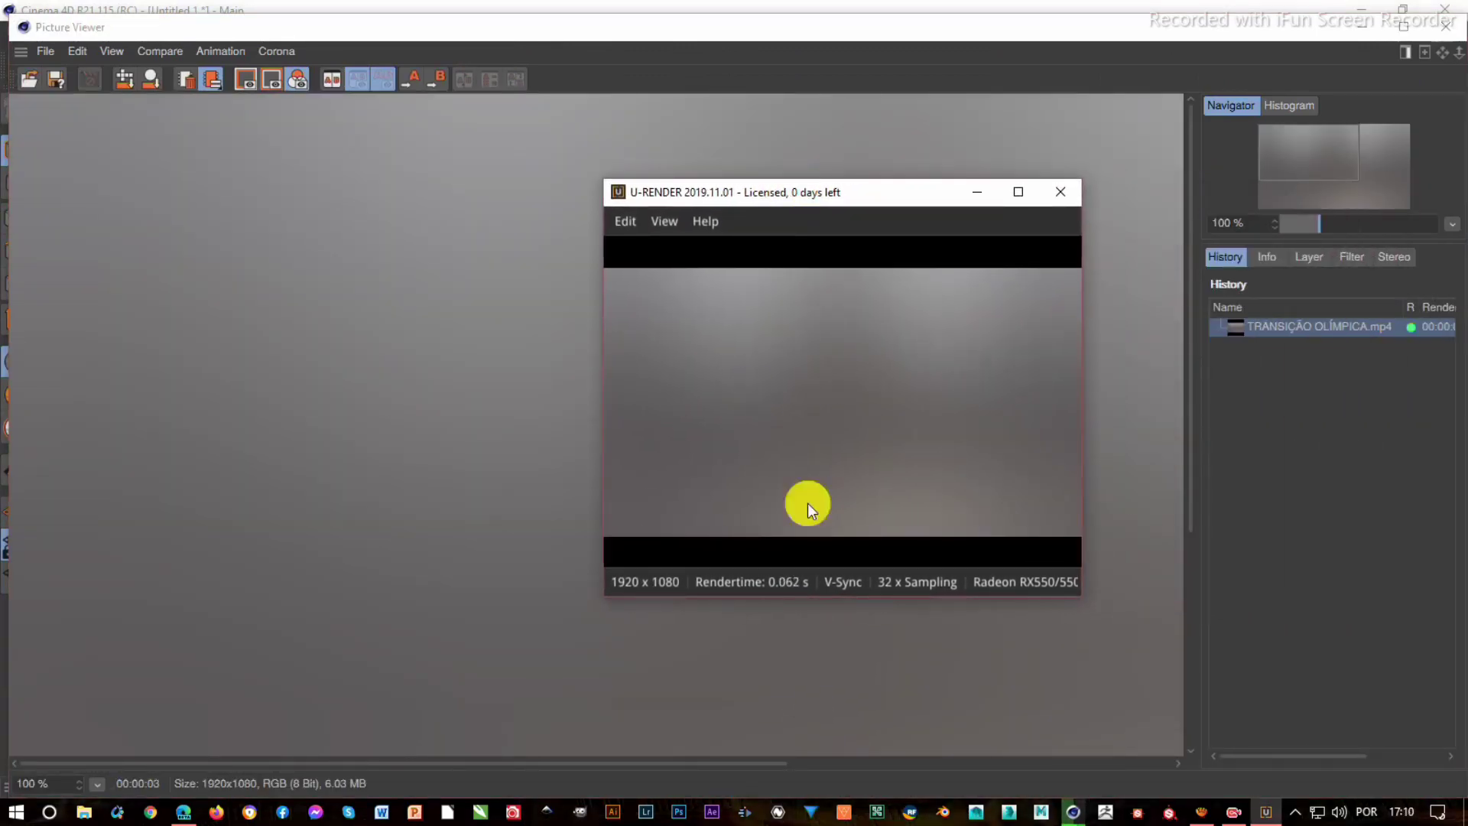
pyautogui.click(1248, 222)
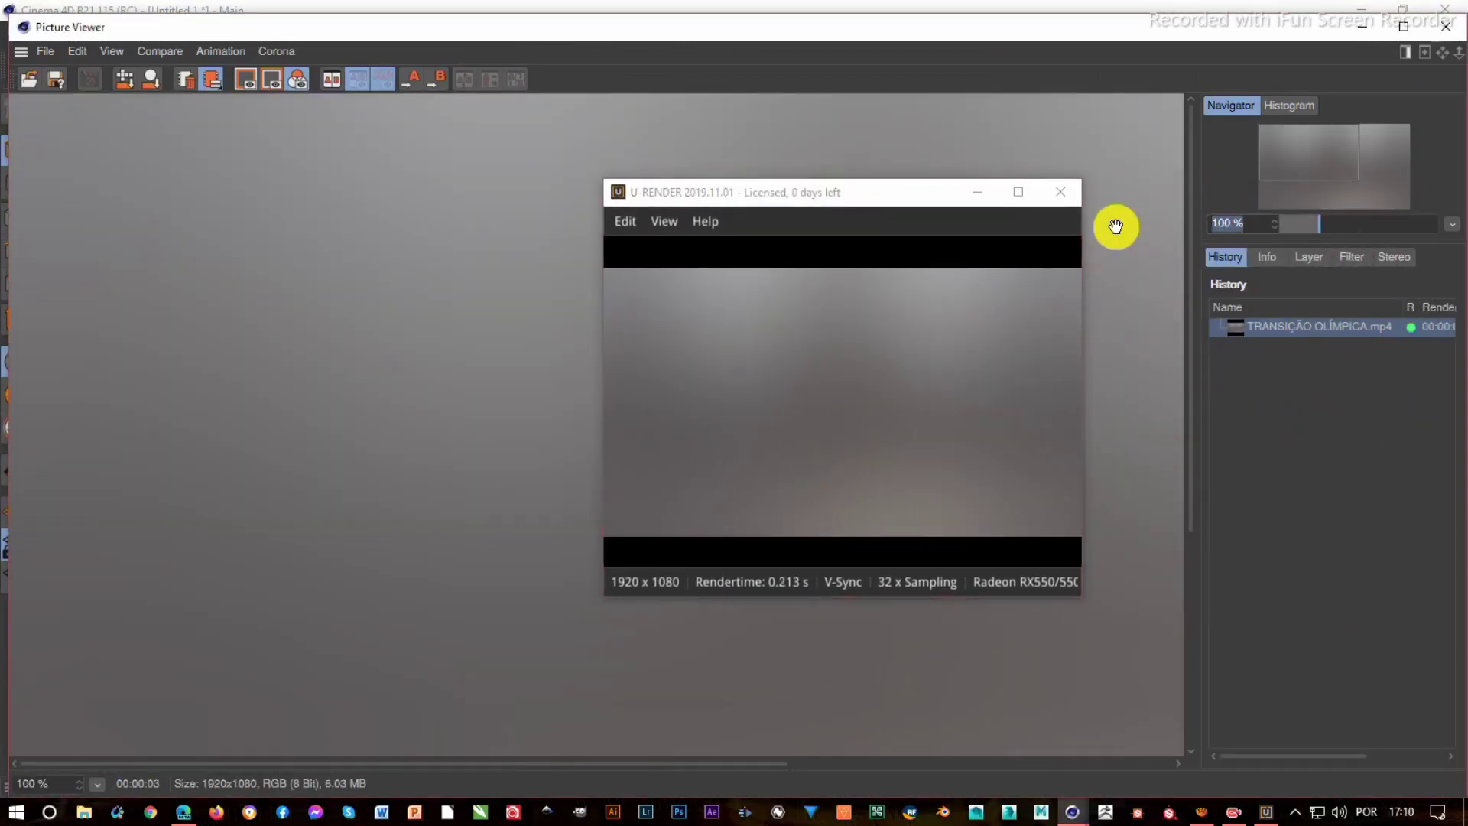
pyautogui.write('60')
pyautogui.press('Return')
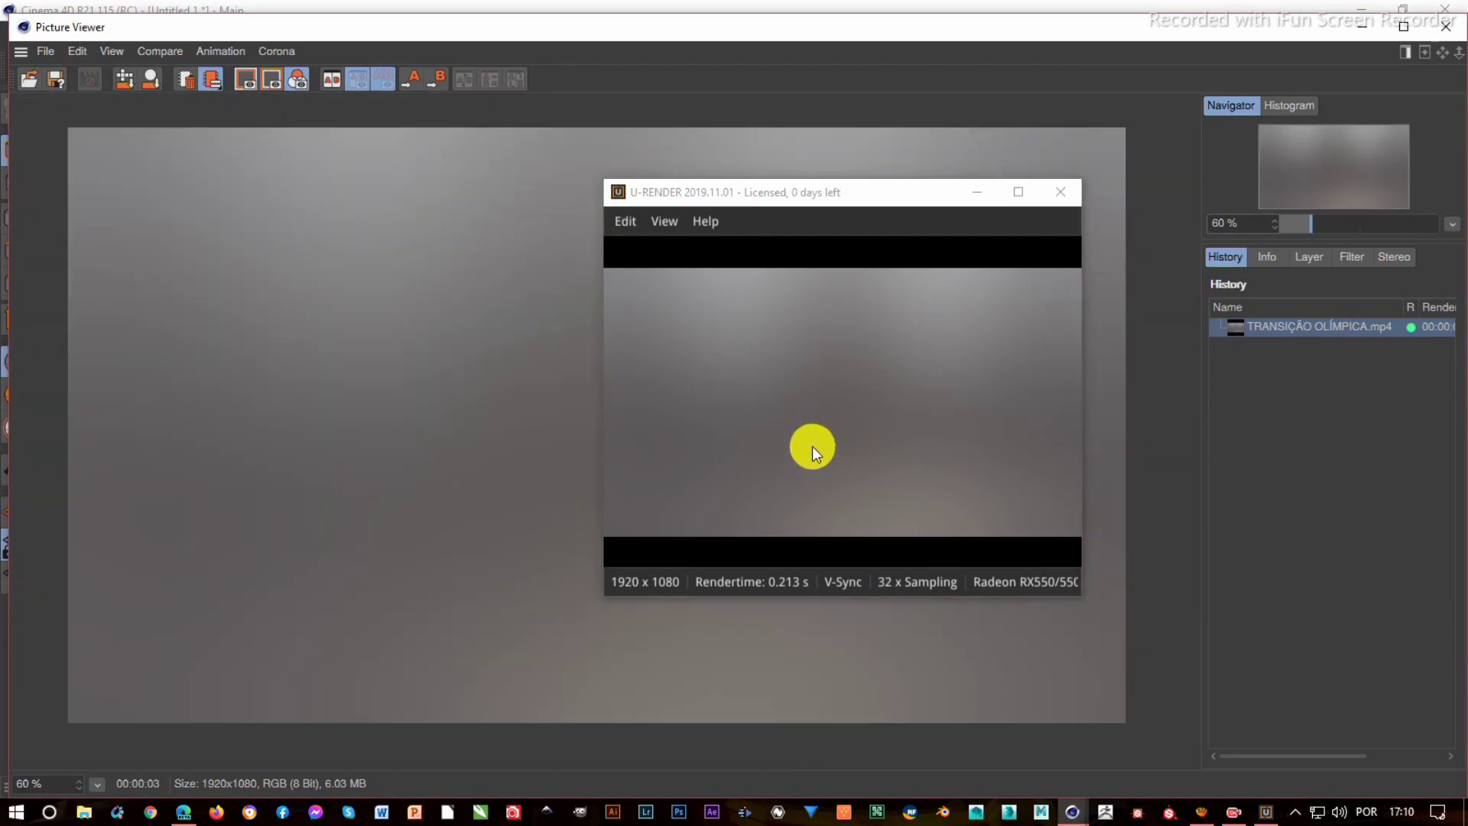
pyautogui.click(1212, 7)
# - Set the Output frame range to All Frames (0 F to 90 F) in Render Settings
pyautogui.click(1369, 27)
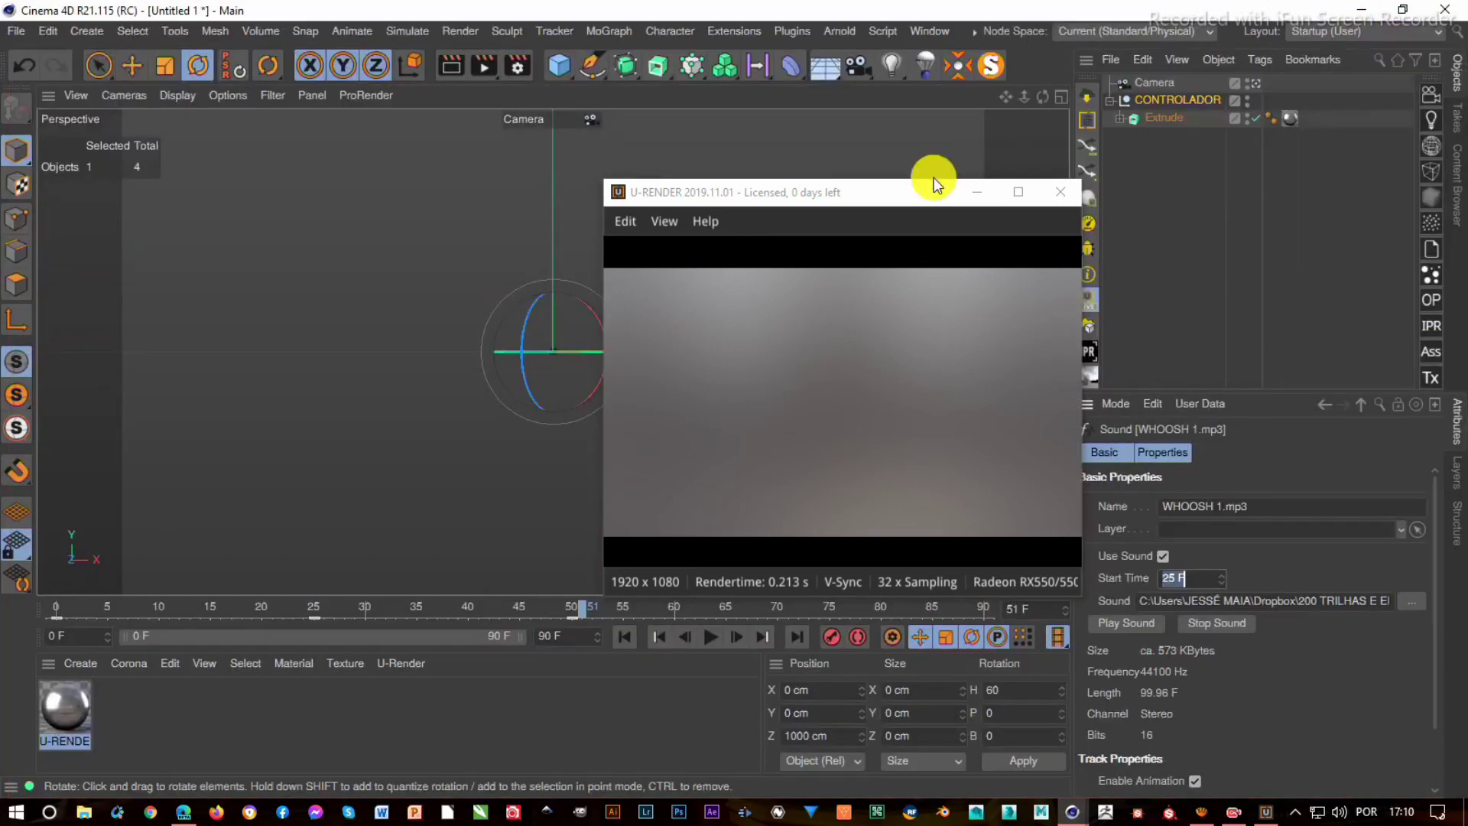
pyautogui.click(979, 192)
pyautogui.click(530, 67)
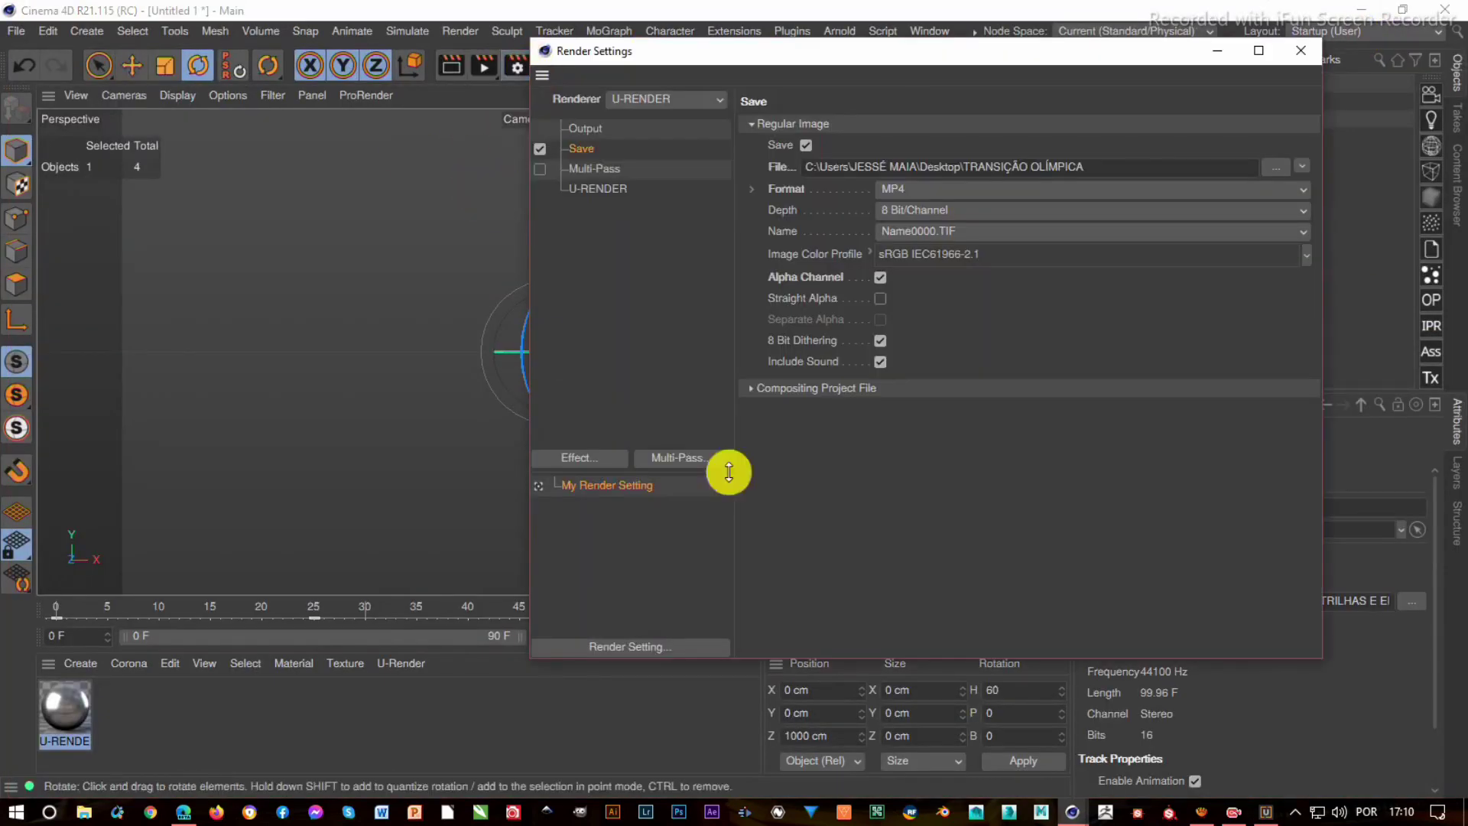
pyautogui.click(590, 127)
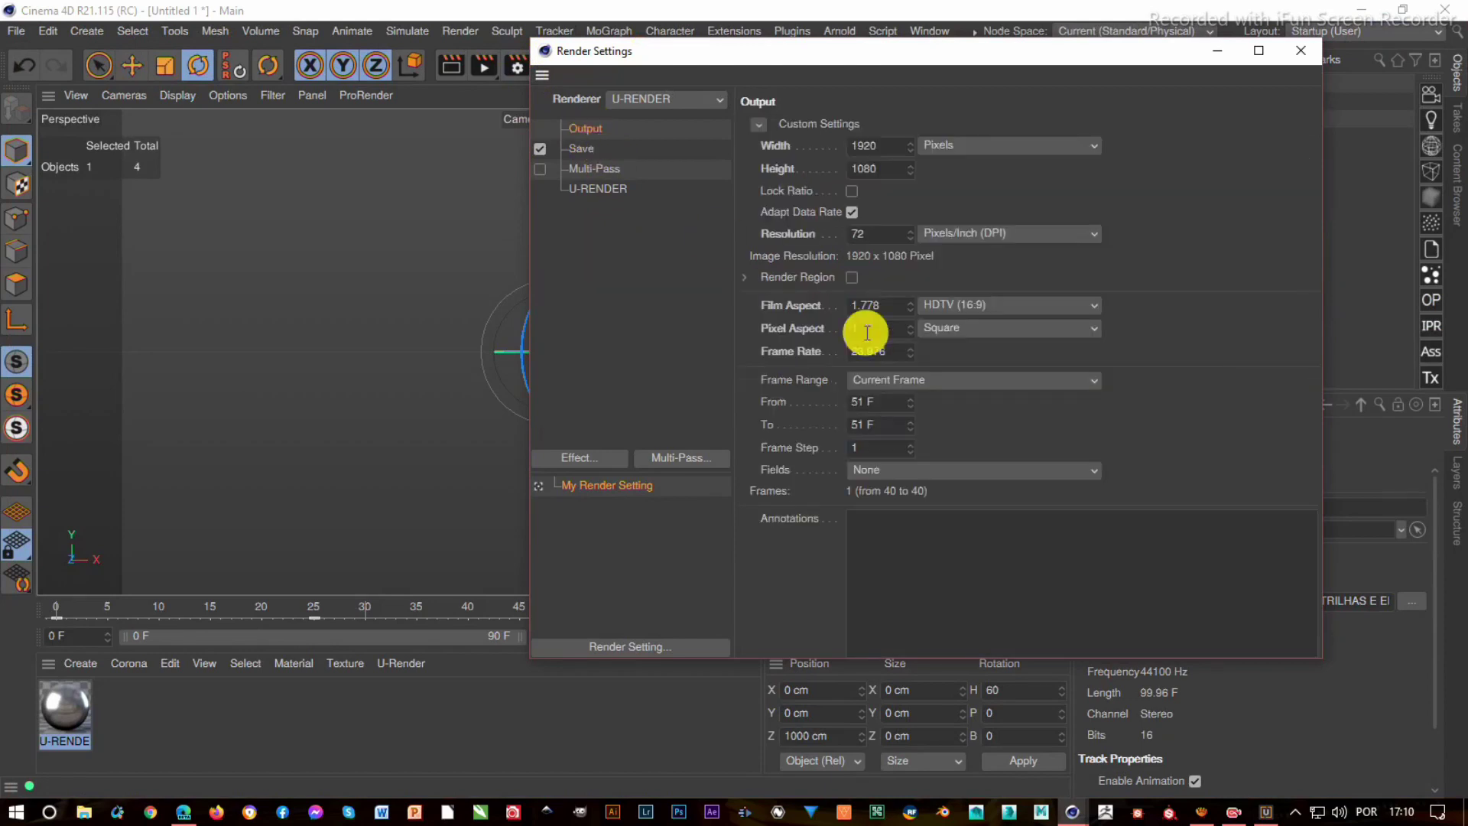
pyautogui.click(918, 379)
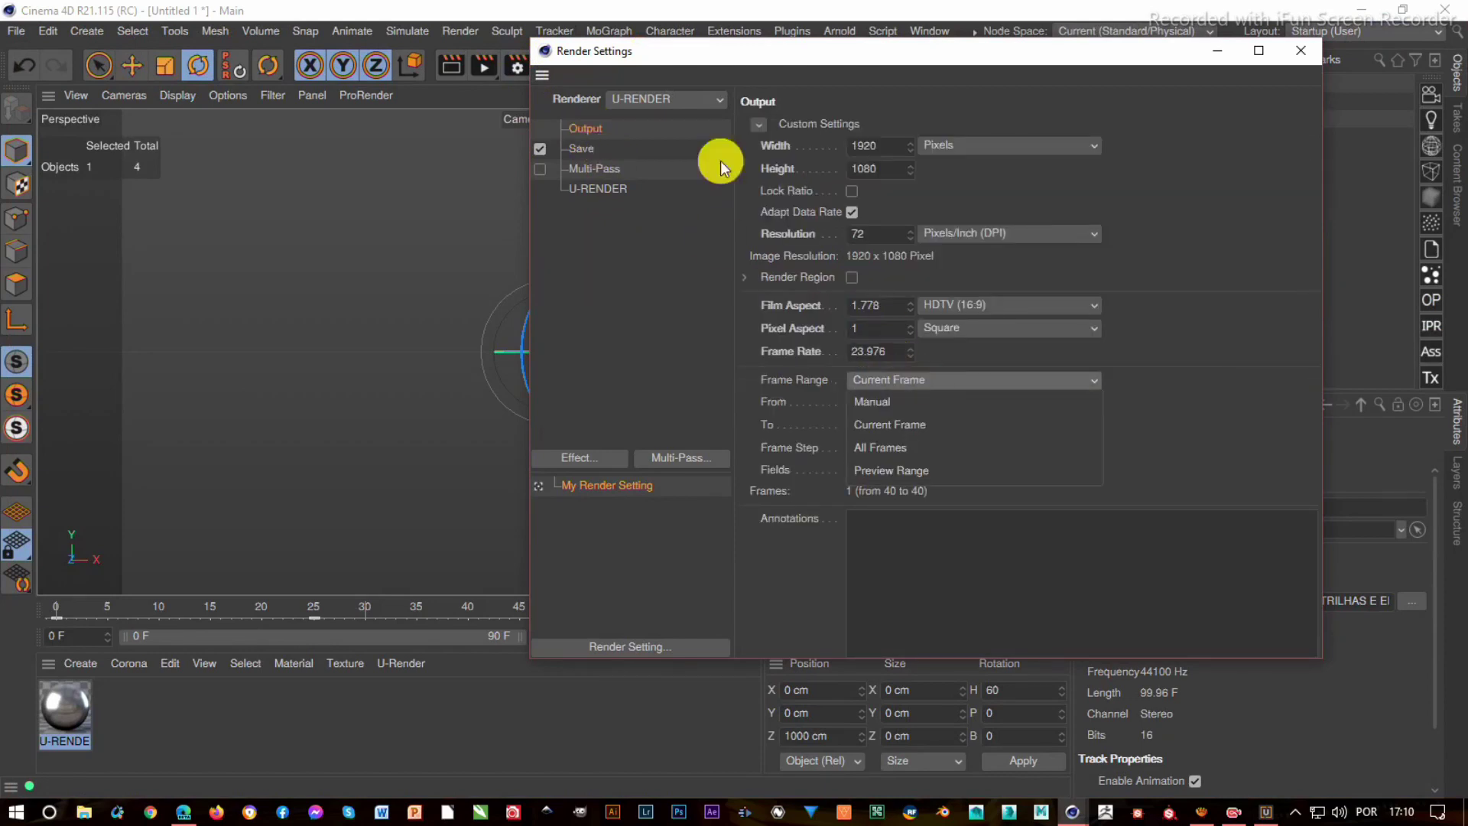
pyautogui.click(915, 448)
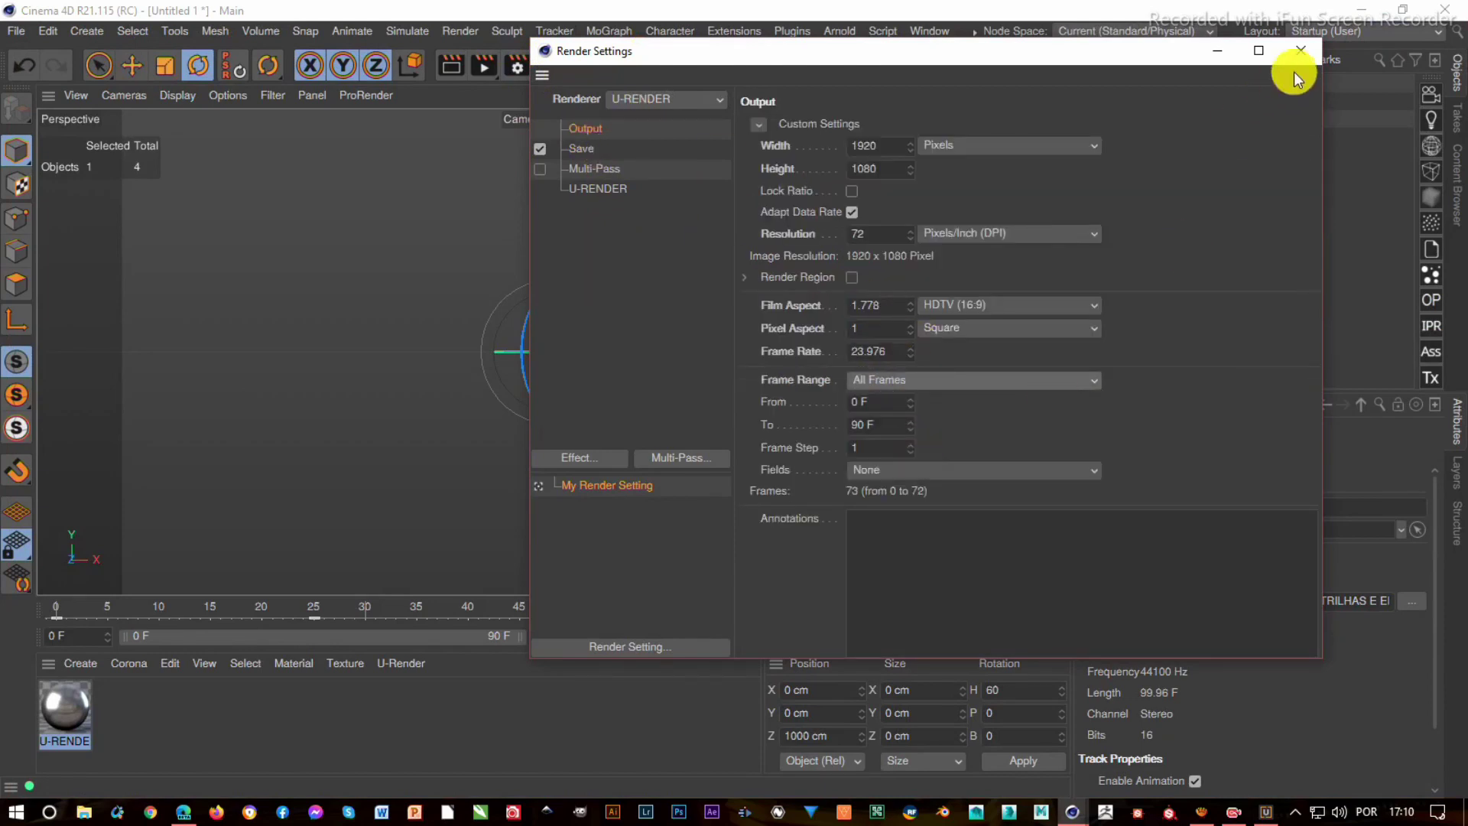
pyautogui.click(1314, 52)
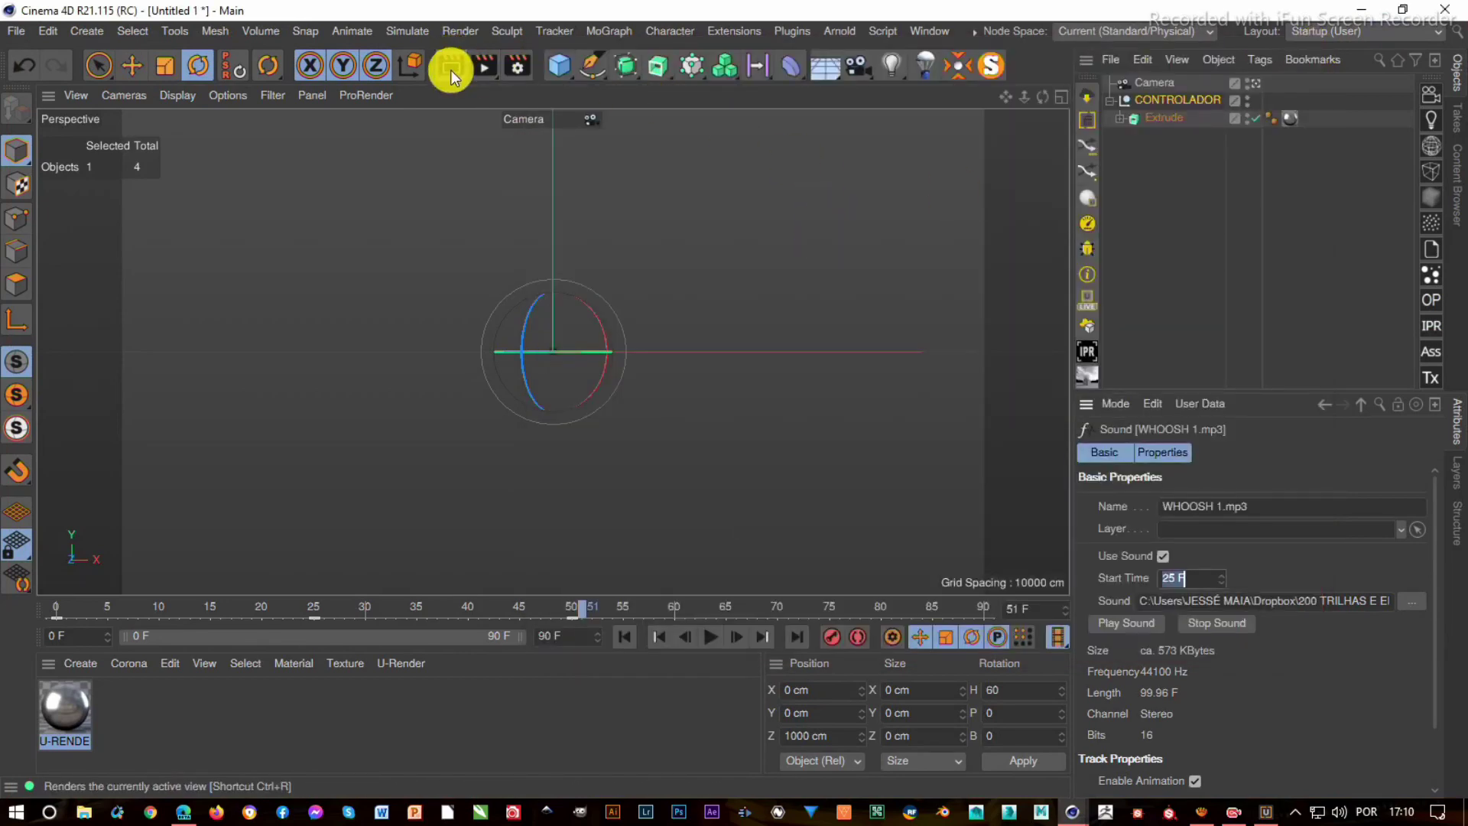
# - Start the full animation render to the Picture Viewer, overwriting the existing TRANSIÇÃO OLÍMPICA file
pyautogui.click(476, 62)
pyautogui.click(726, 475)
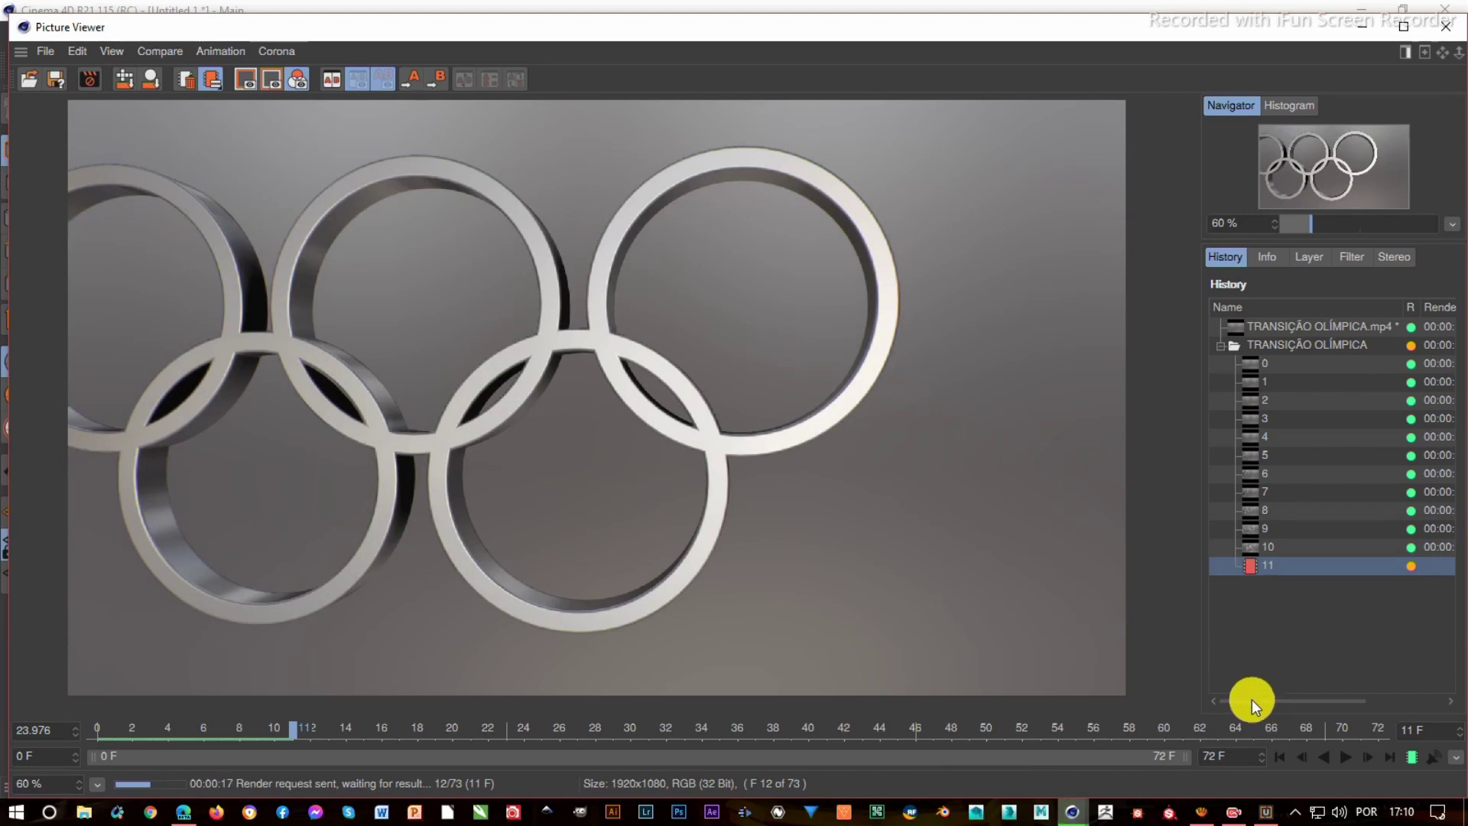
pyautogui.moveTo(1260, 700); pyautogui.dragTo(1292, 704)
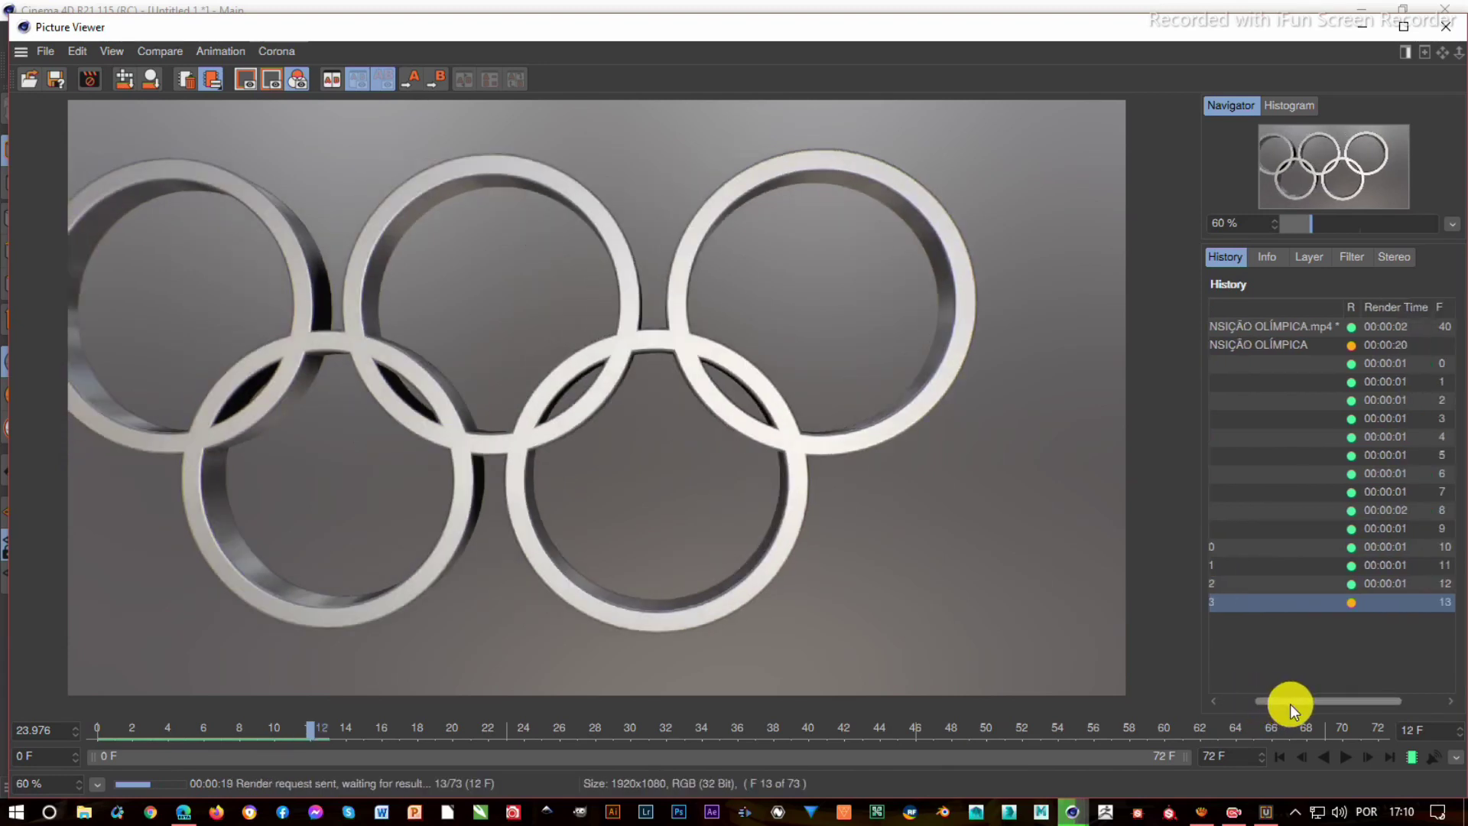
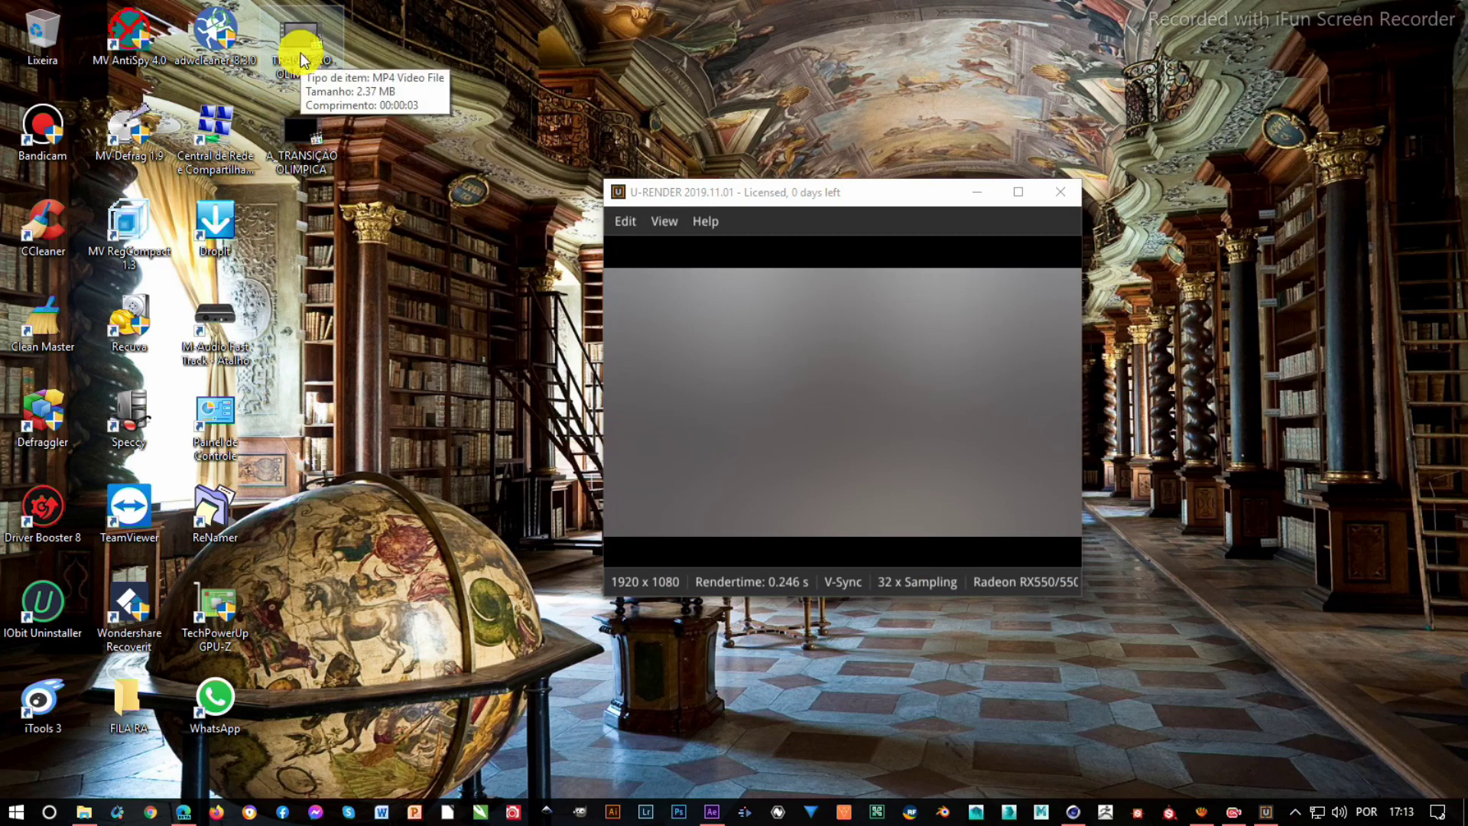
# - Minimize the U-RENDER preview, the Picture Viewer and the Cinema 4D main window
pyautogui.click(733, 254)
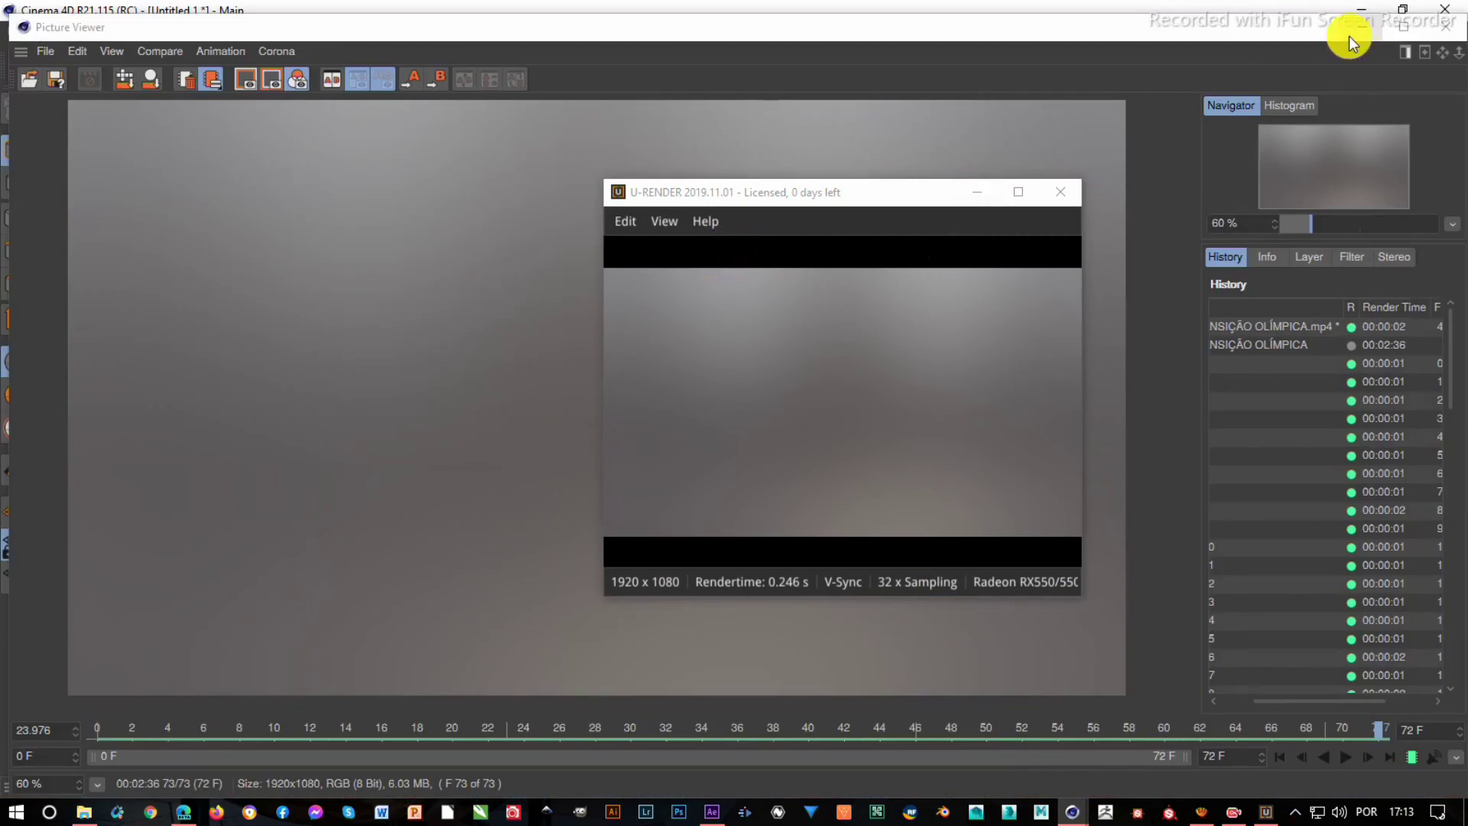
pyautogui.click(978, 193)
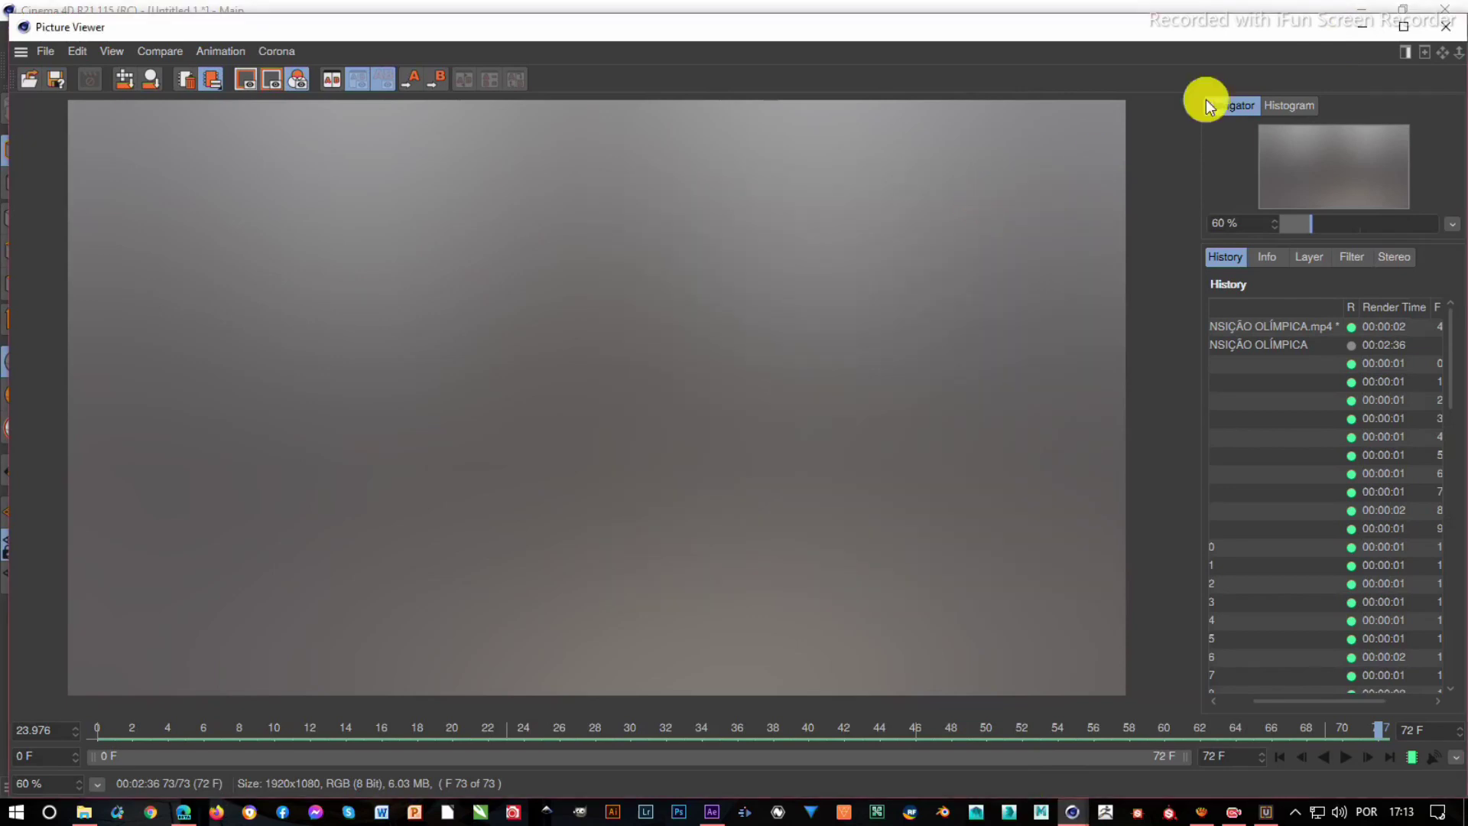
pyautogui.click(1361, 34)
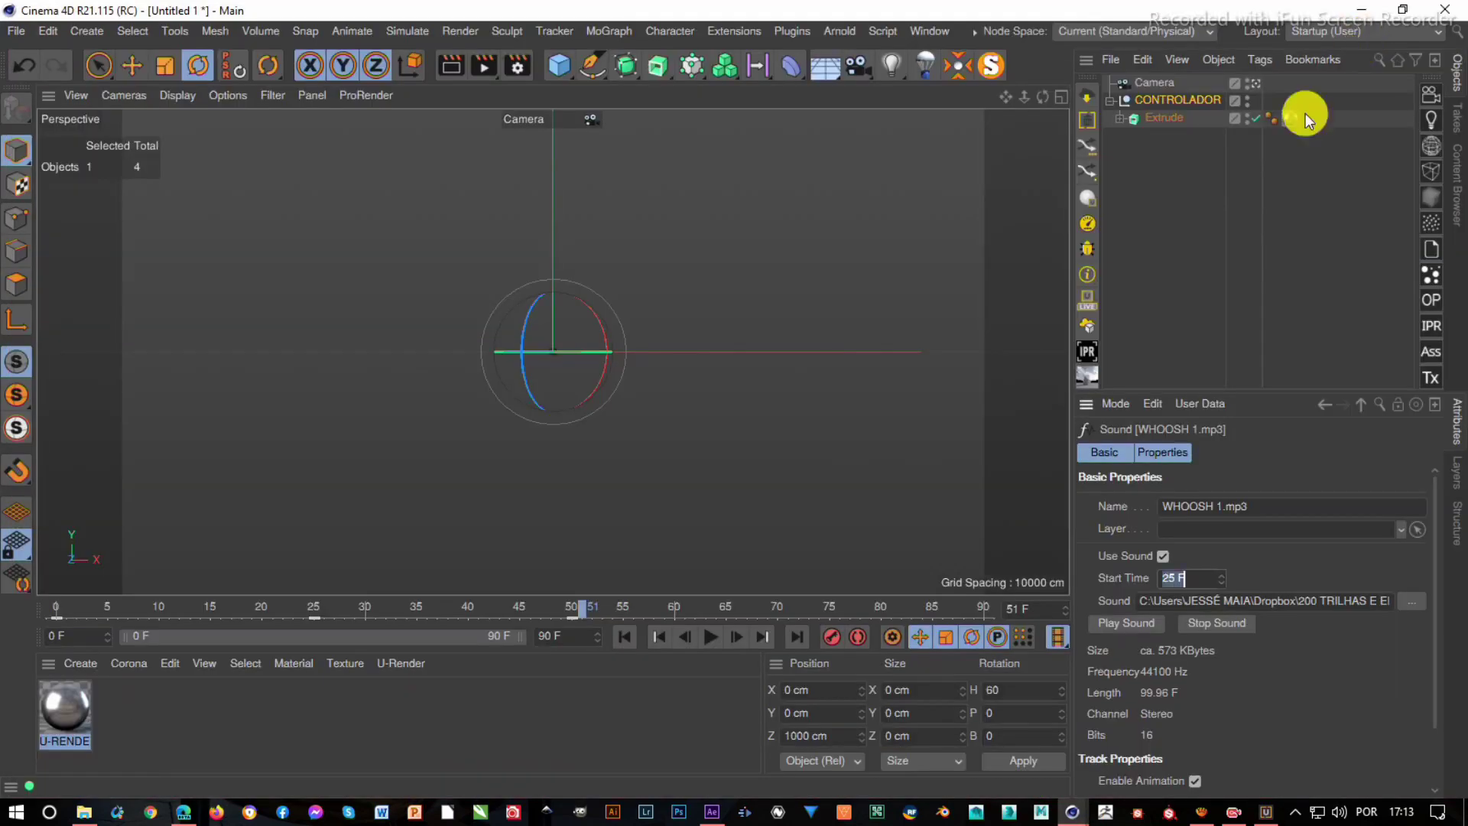
pyautogui.click(1361, 9)
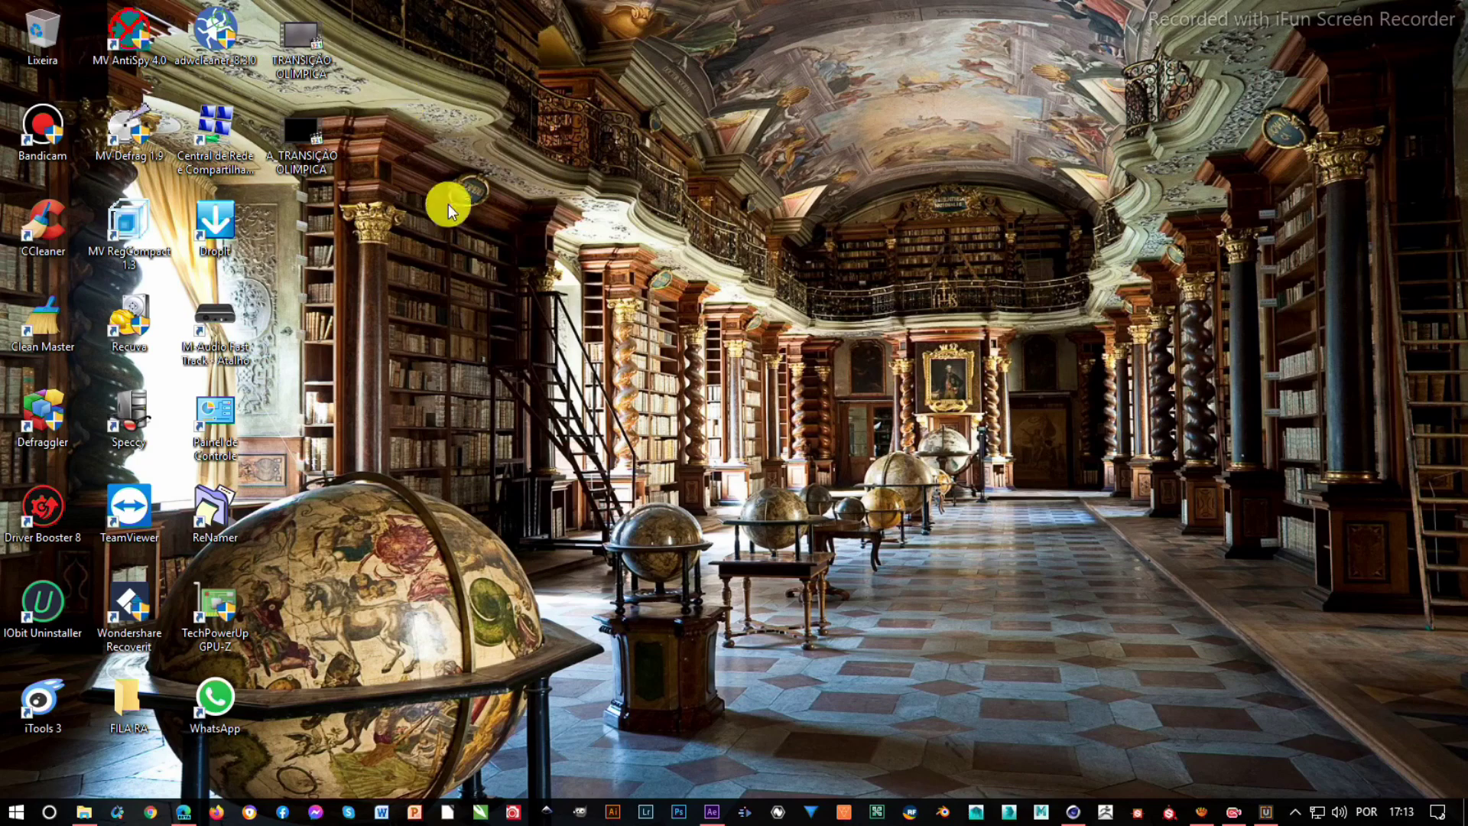
# - Close the After Effects start screen and create the 1920×1080, 23.976 fps composition 'Comp 1'
pyautogui.click(721, 810)
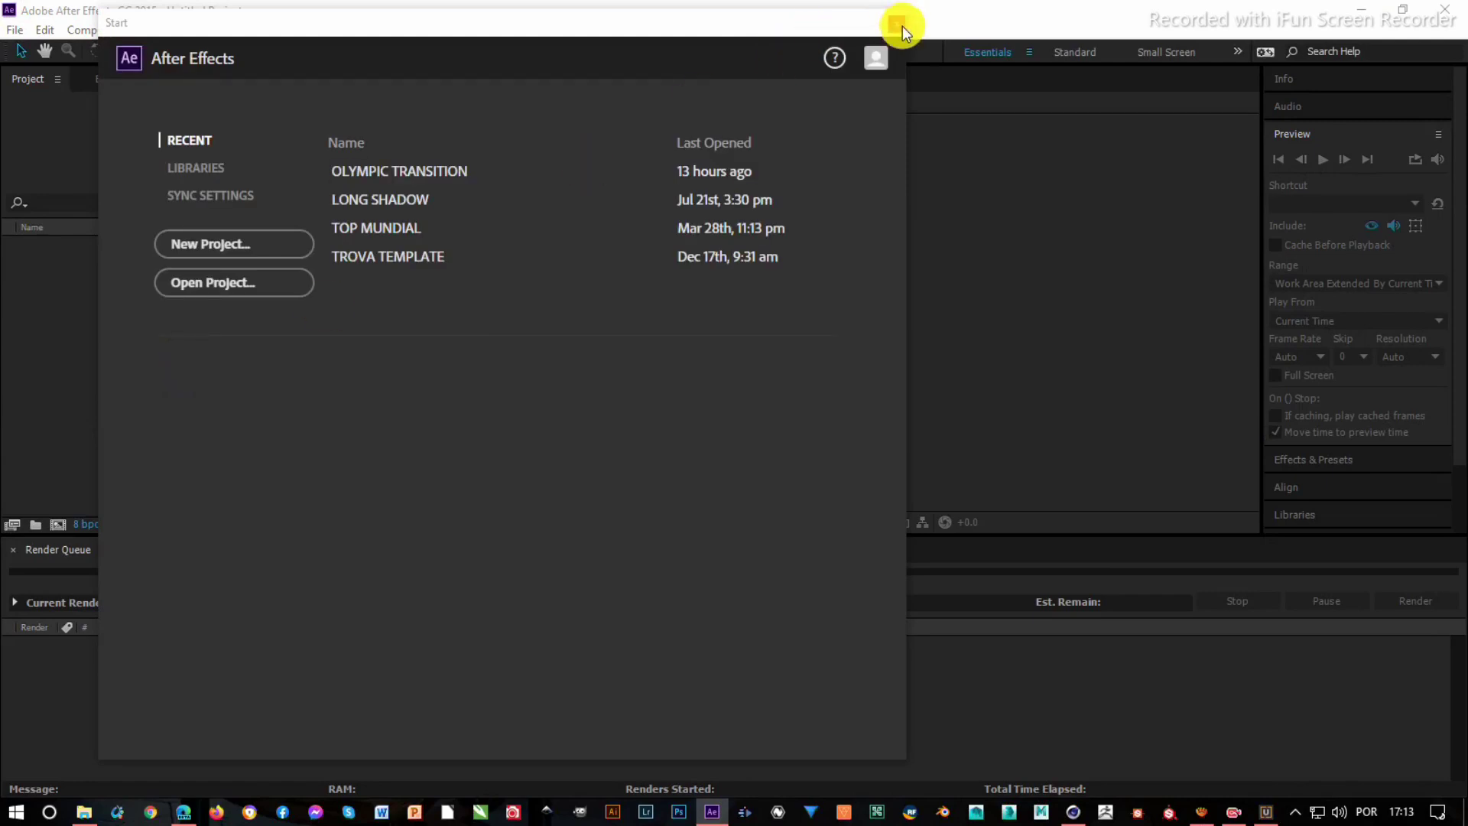
pyautogui.click(900, 24)
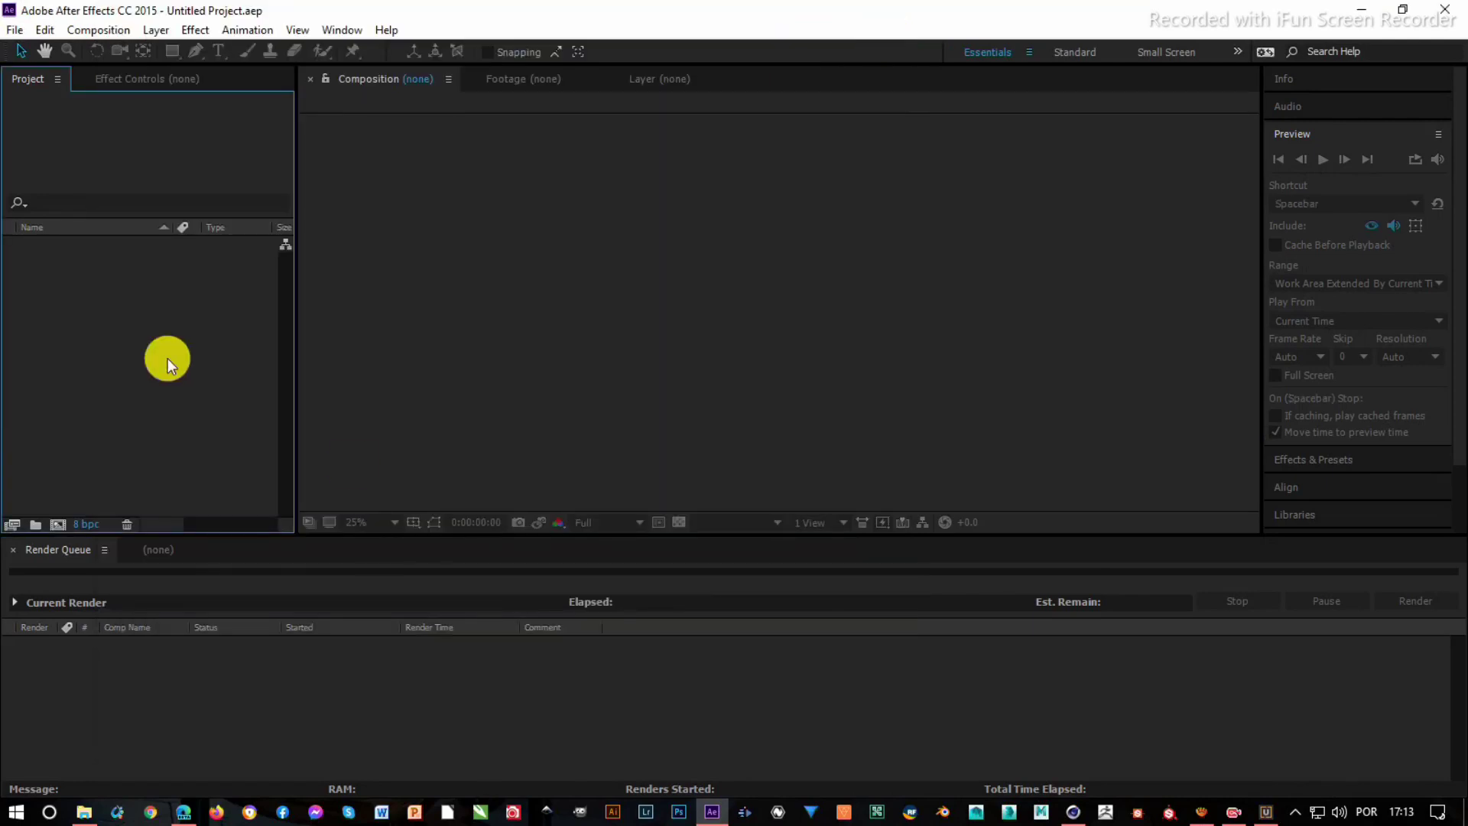
pyautogui.hotkey('ctrl', 'n')
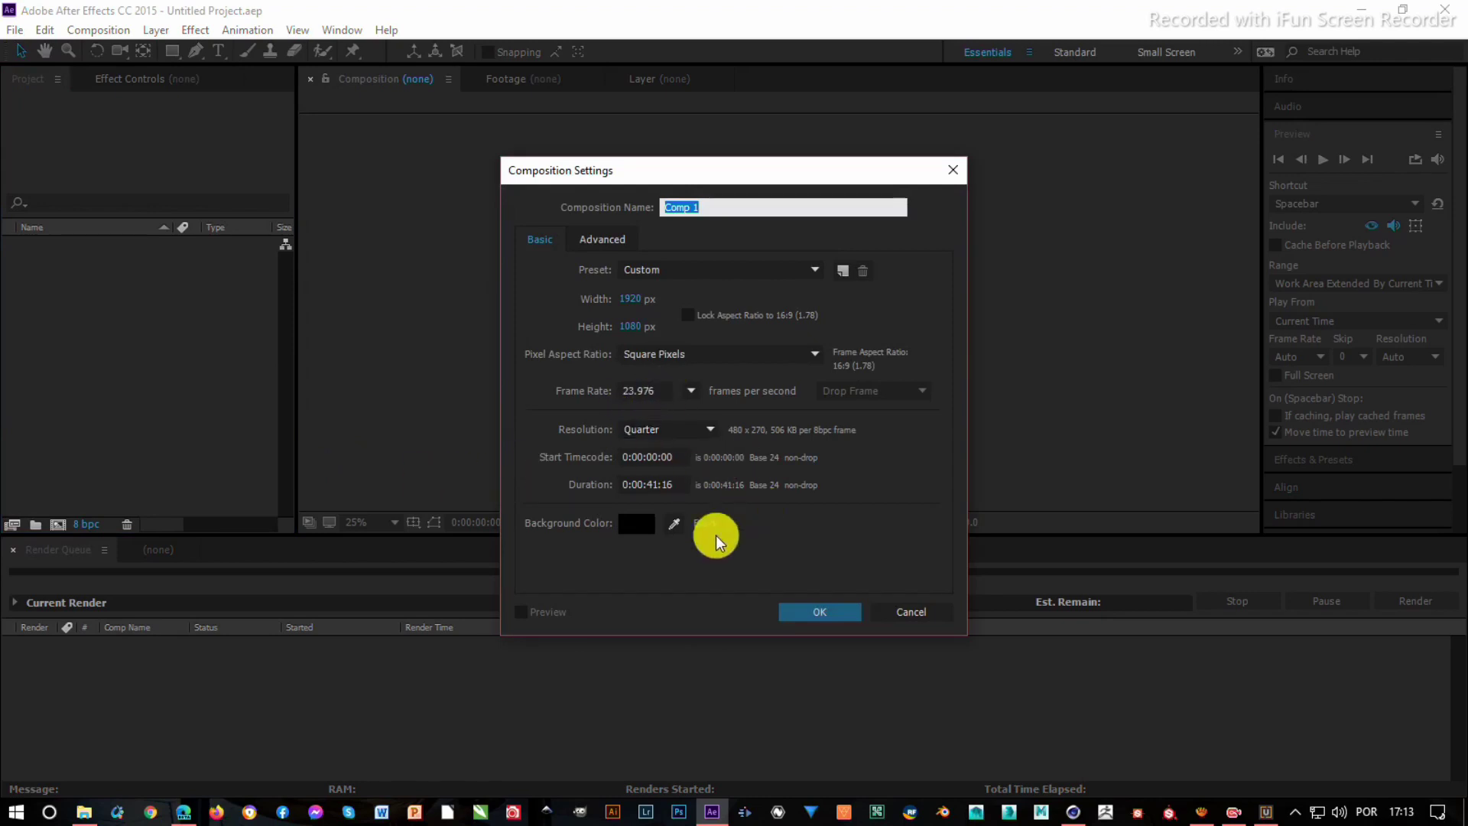
pyautogui.click(828, 615)
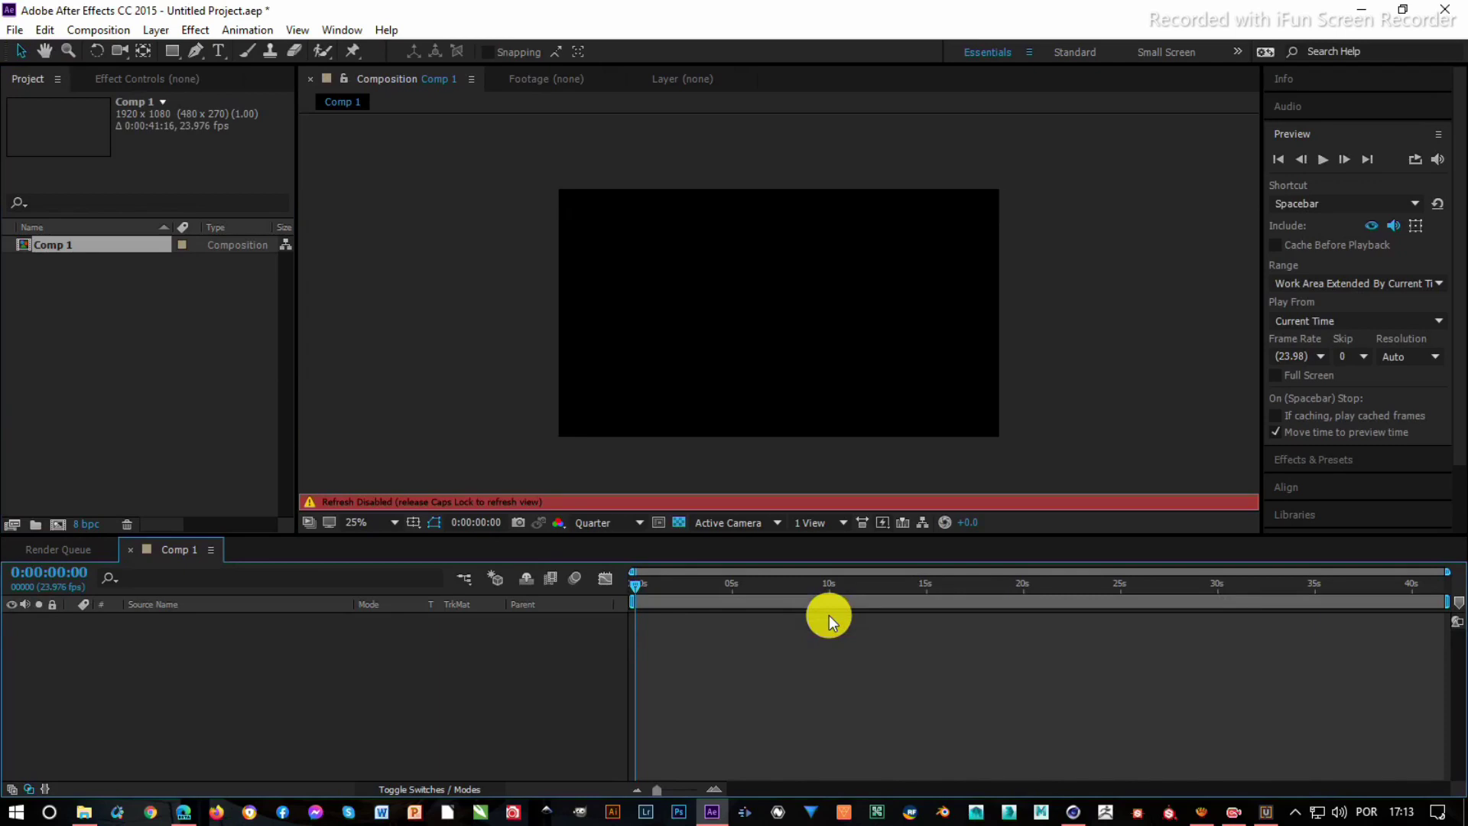
pyautogui.press('capslock')
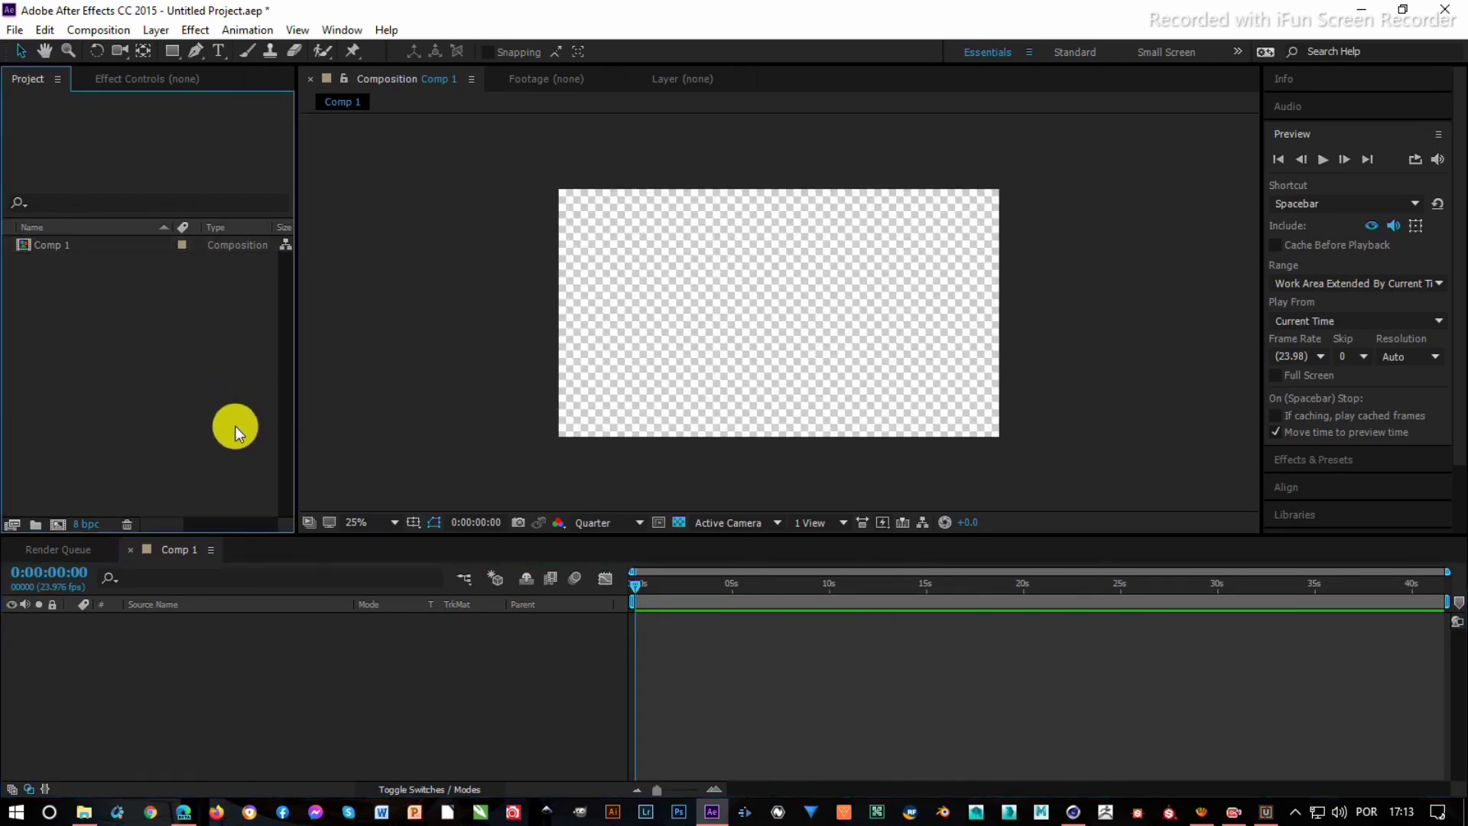
pyautogui.click(1463, 809)
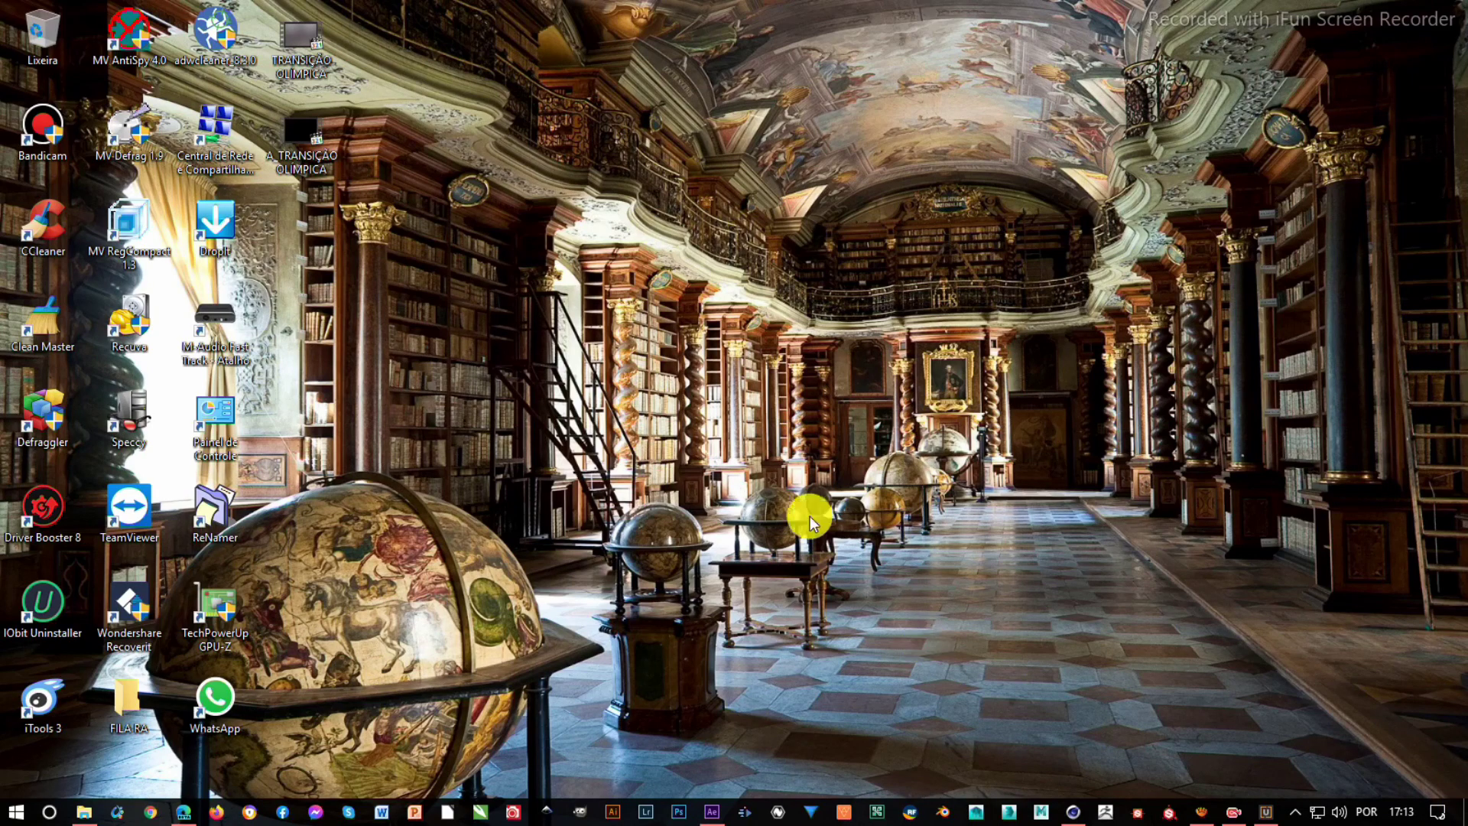
# - Import A_TRANSIÇÃO OLÍMPICA.mp4 and TRANSIÇÃO OLÍMPICA.mp4 and stack them as layers in Comp 1
pyautogui.moveTo(373, 16)
pyautogui.mouseDown()
pyautogui.moveTo(275, 137)
pyautogui.moveTo(704, 814)
pyautogui.mouseUp()
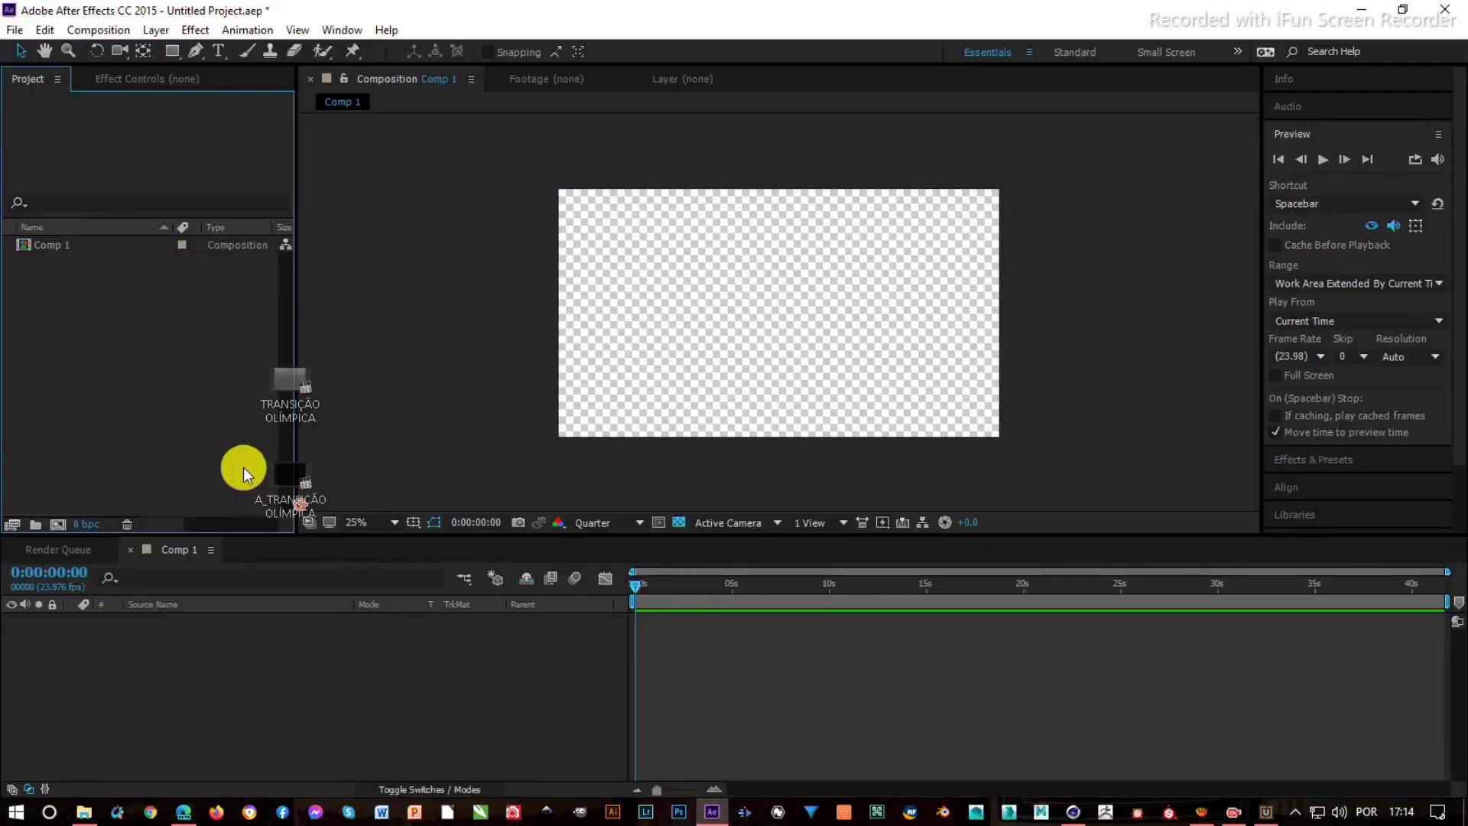
pyautogui.moveTo(703, 815); pyautogui.dragTo(243, 467)
pyautogui.moveTo(154, 646); pyautogui.dragTo(154, 646)
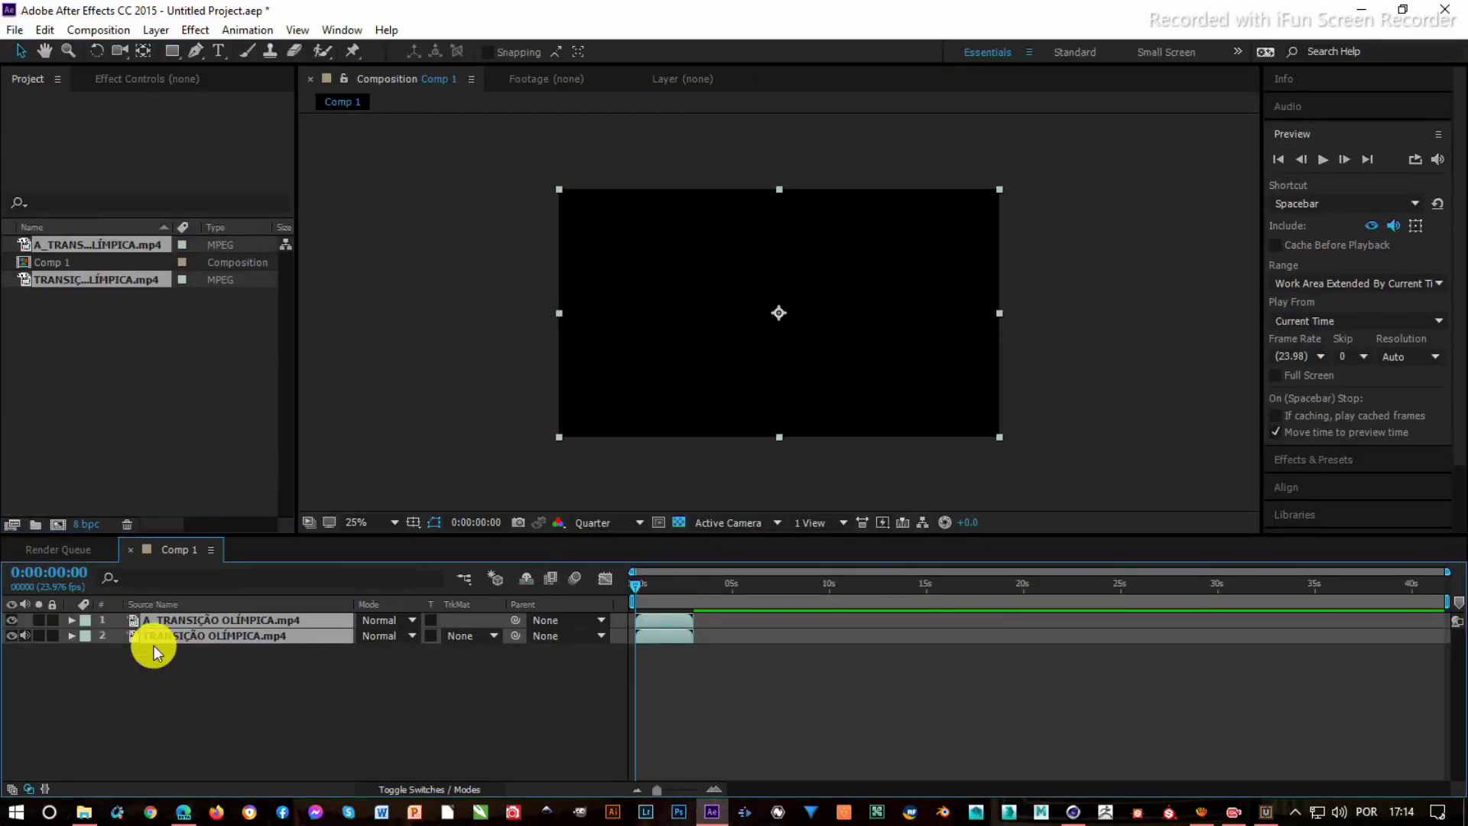
pyautogui.click(179, 671)
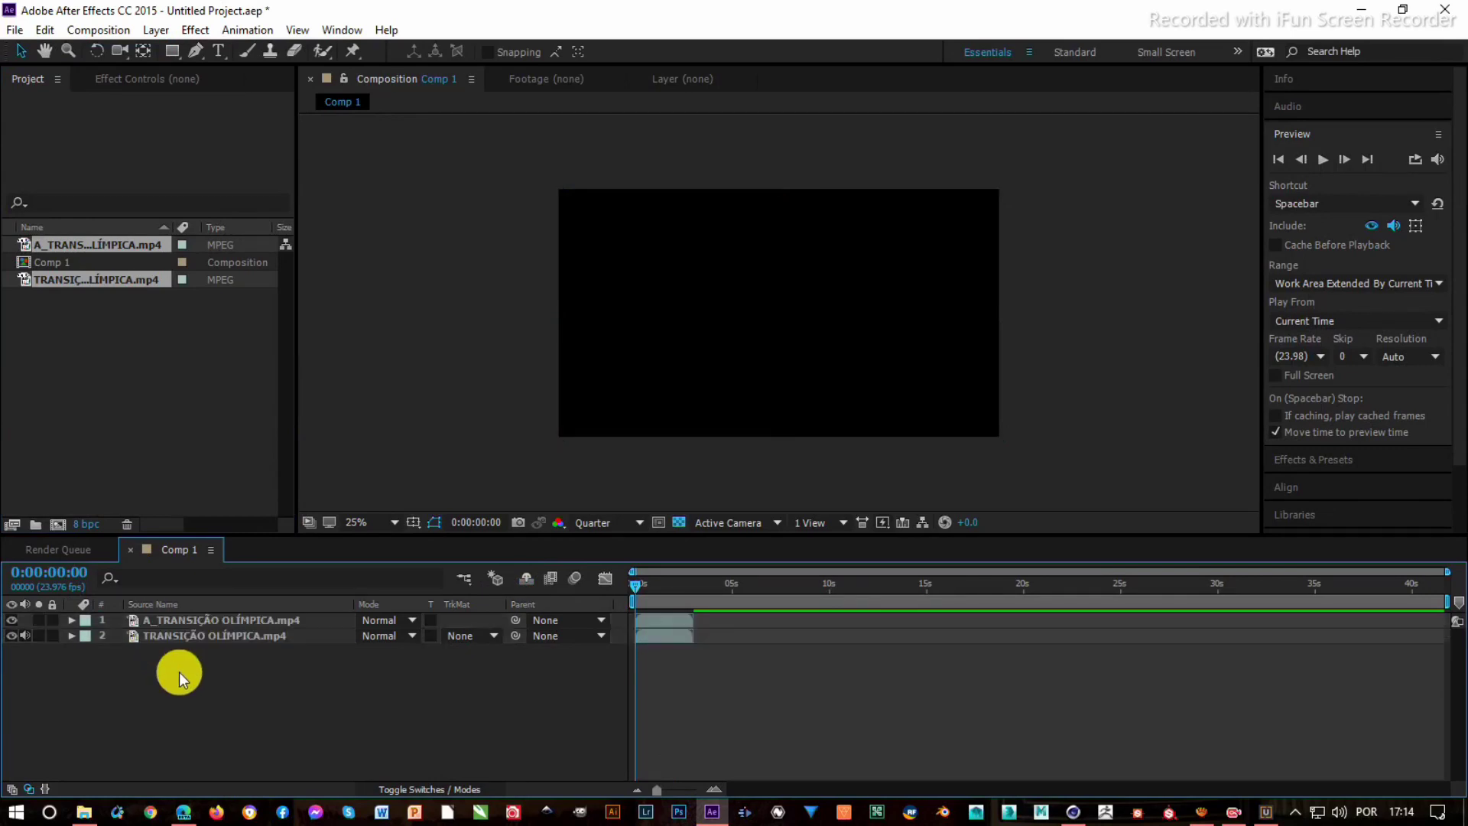
pyautogui.moveTo(668, 578); pyautogui.dragTo(655, 585)
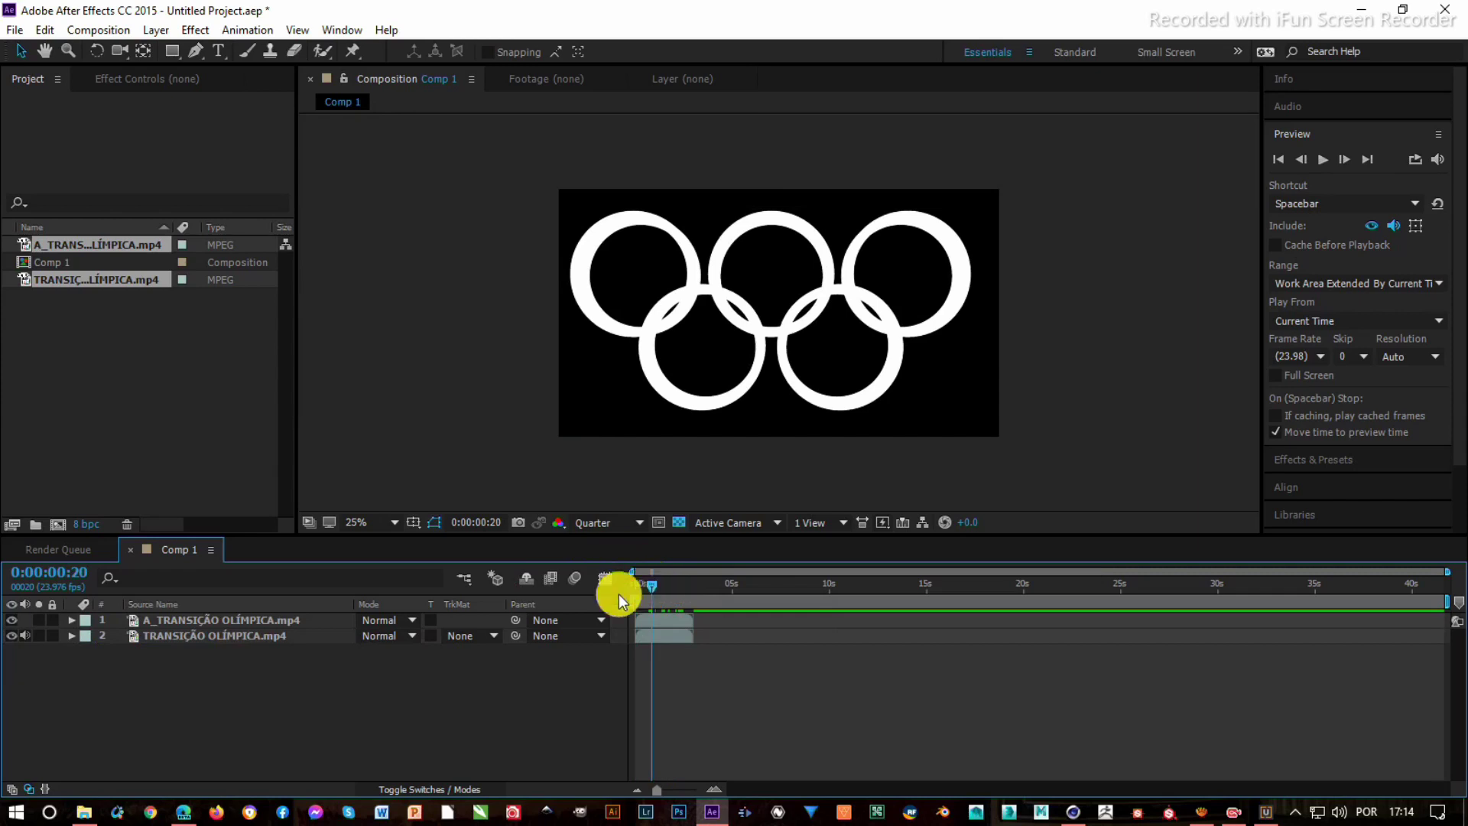
pyautogui.click(243, 636)
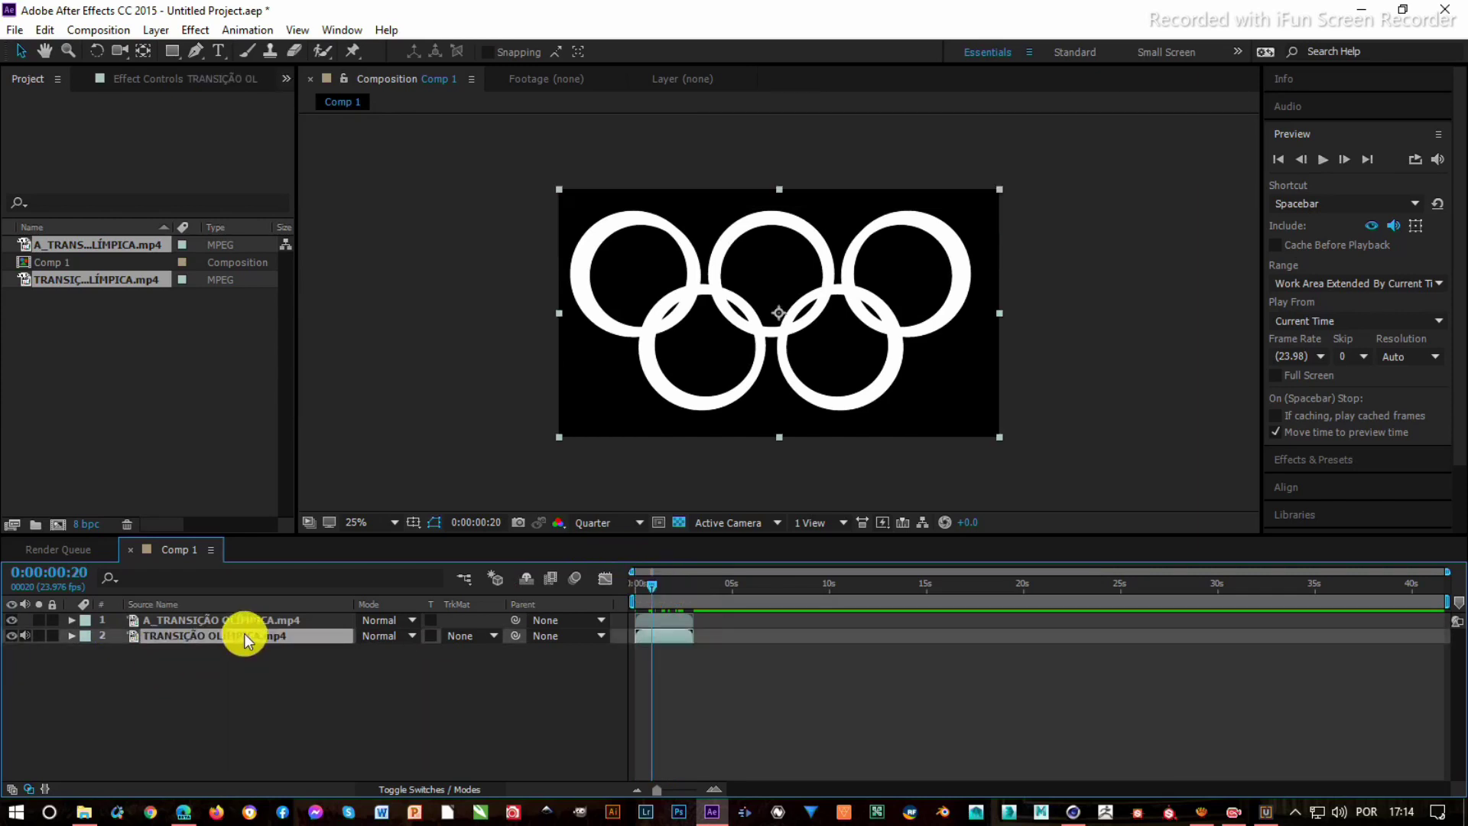
pyautogui.click(259, 667)
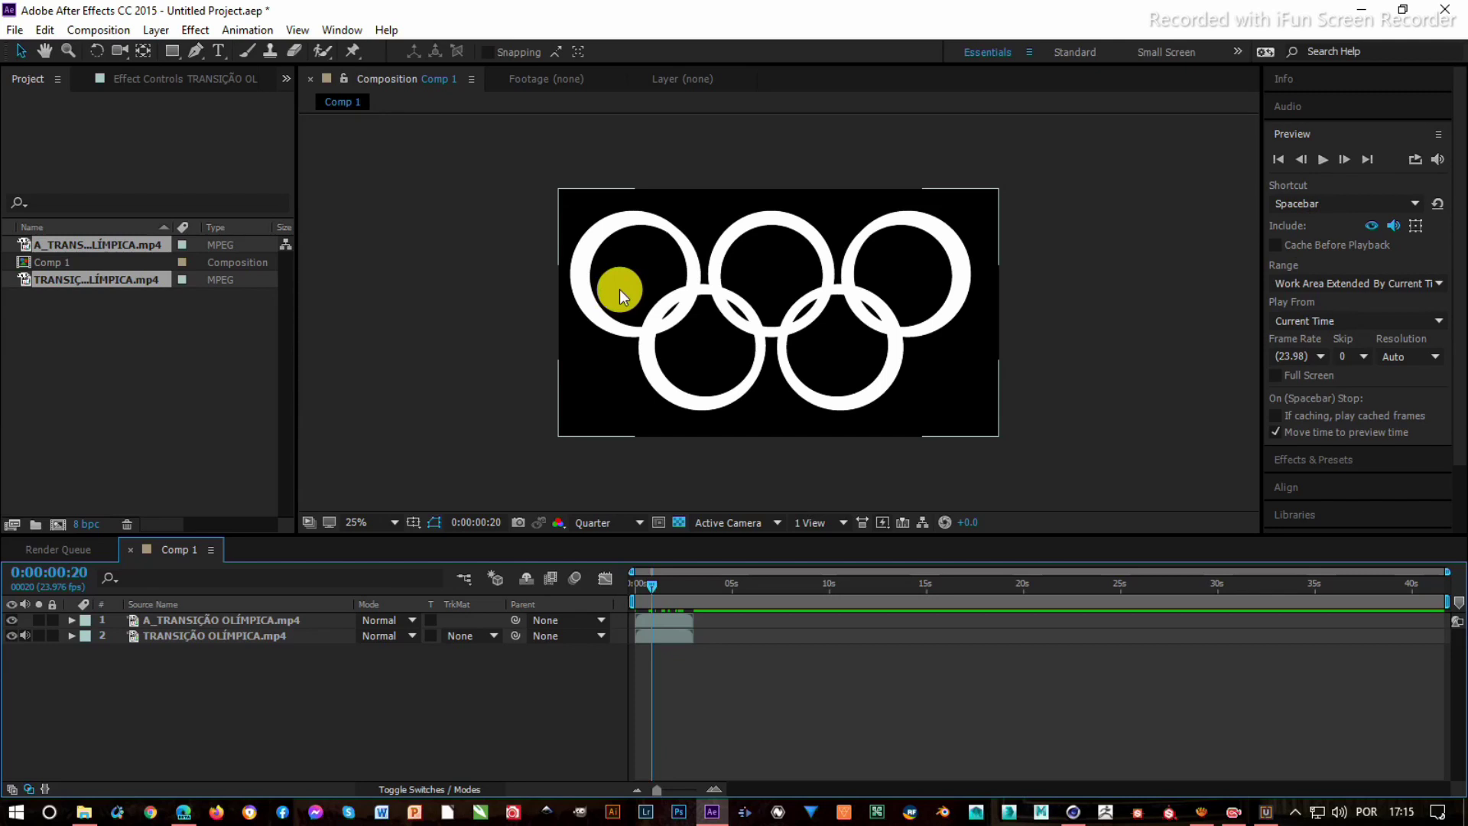
# - Set the lower layer's track matte to Luma Matte using the clip above it
pyautogui.click(470, 636)
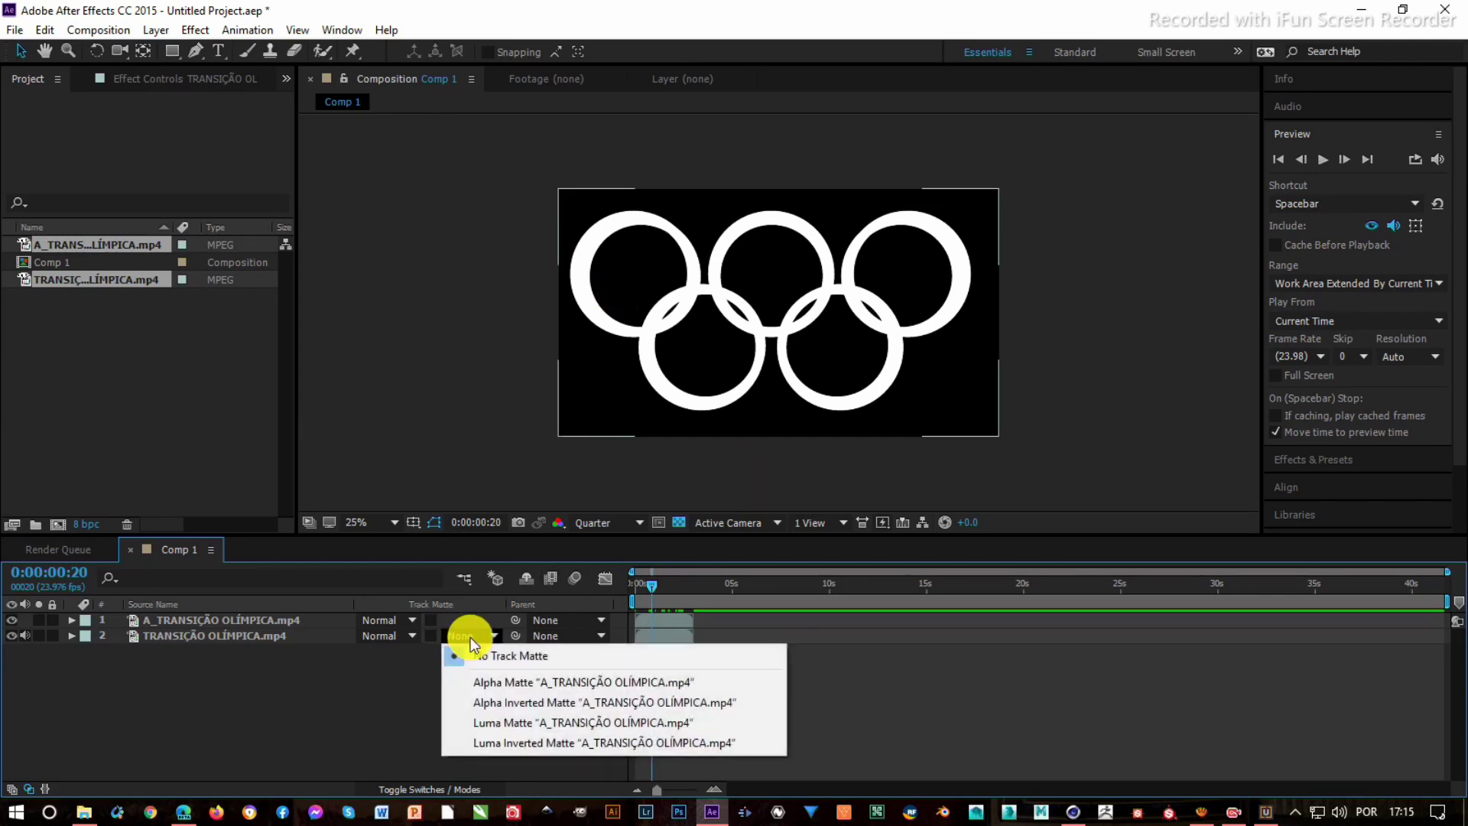
pyautogui.click(573, 724)
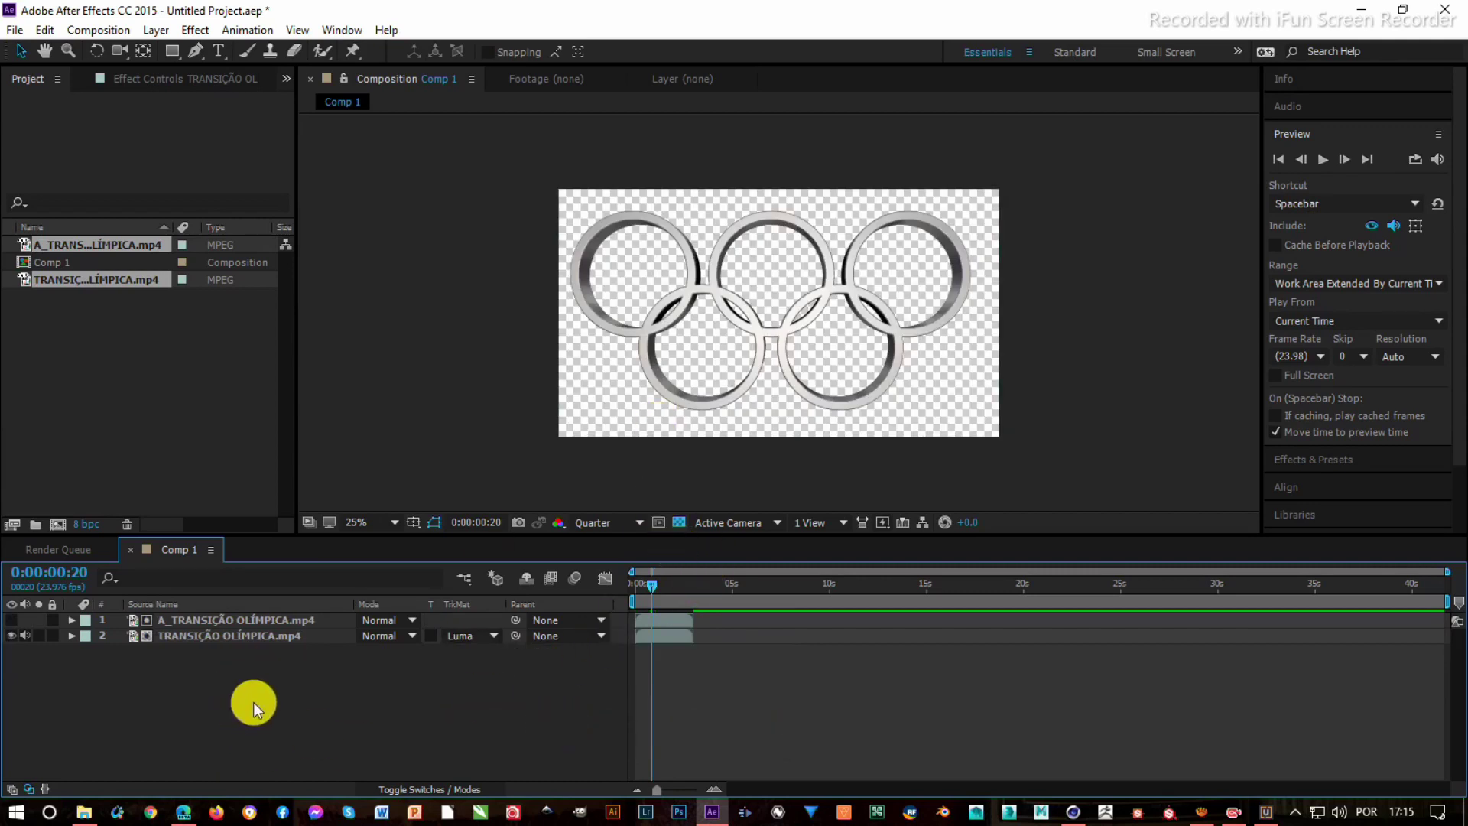
pyautogui.moveTo(253, 702); pyautogui.dragTo(222, 618)
# - End the work area at 0:00:03:01 and trim Comp 1 to it
pyautogui.click(696, 600)
pyautogui.keyDown('alt'); pyautogui.scroll(5, 696, 604); pyautogui.keyUp('alt')
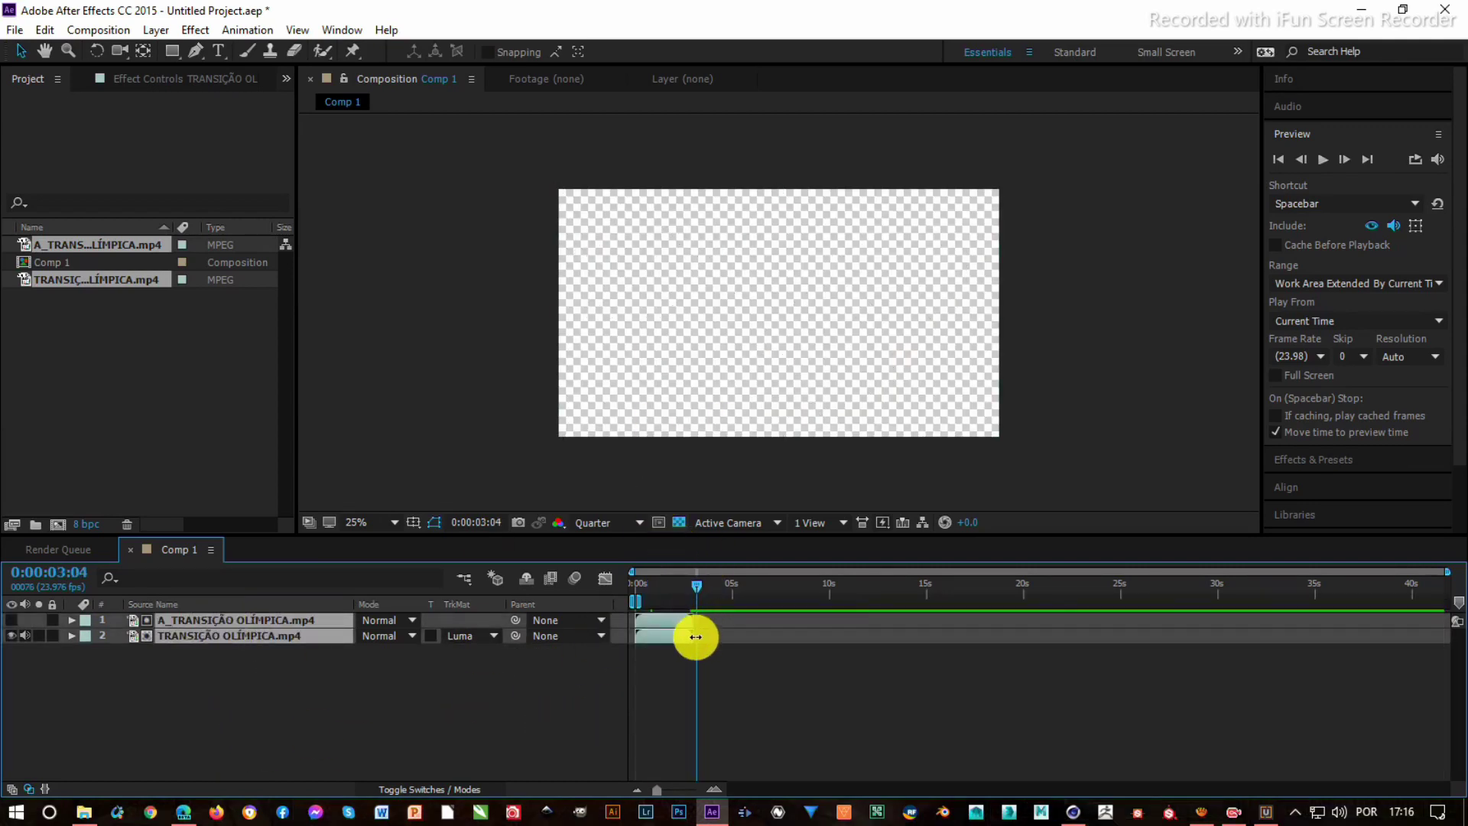
pyautogui.keyDown('alt'); pyautogui.scroll(3, 694, 639); pyautogui.keyUp('alt')
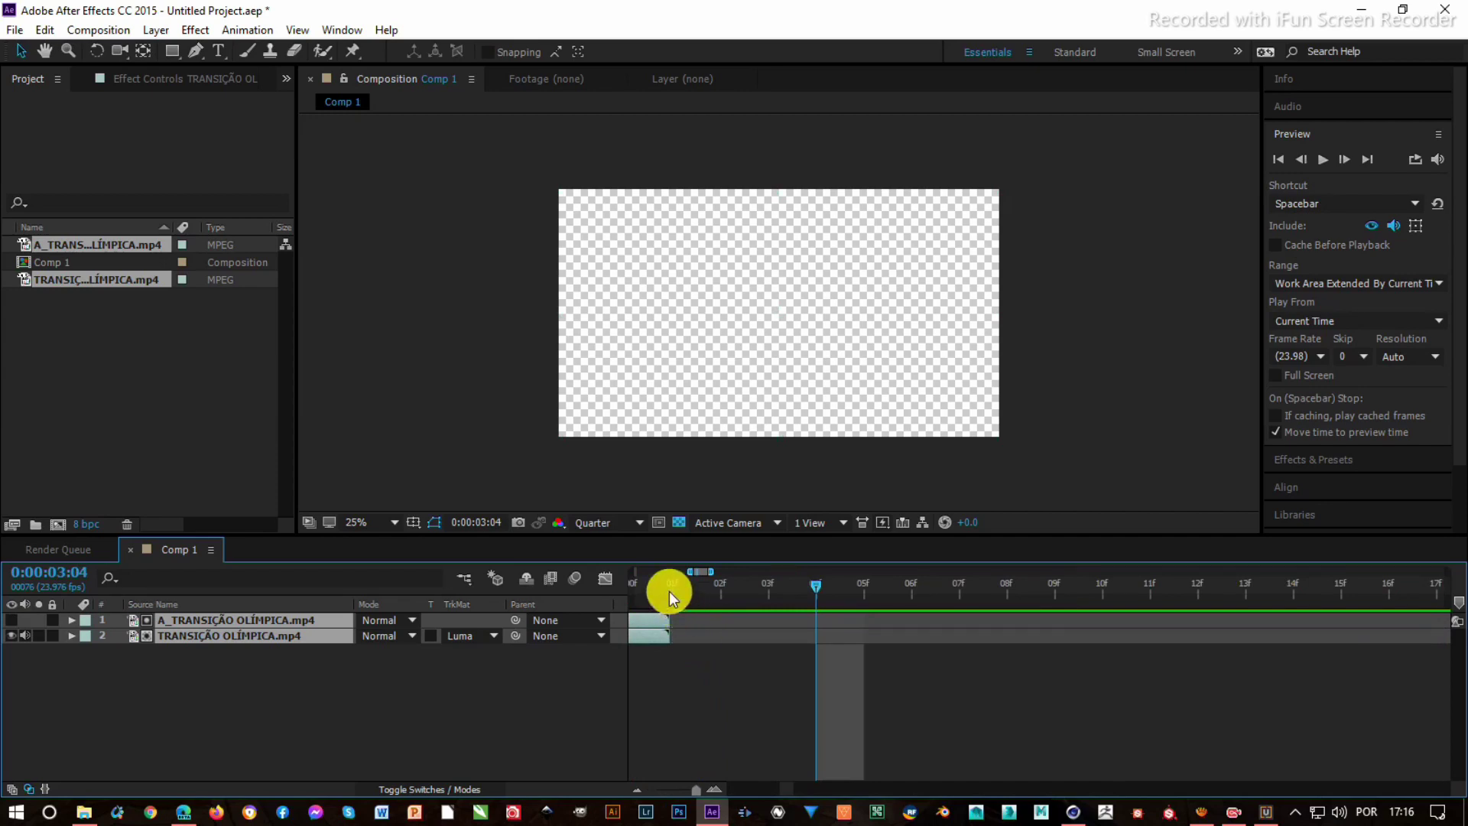
pyautogui.click(669, 590)
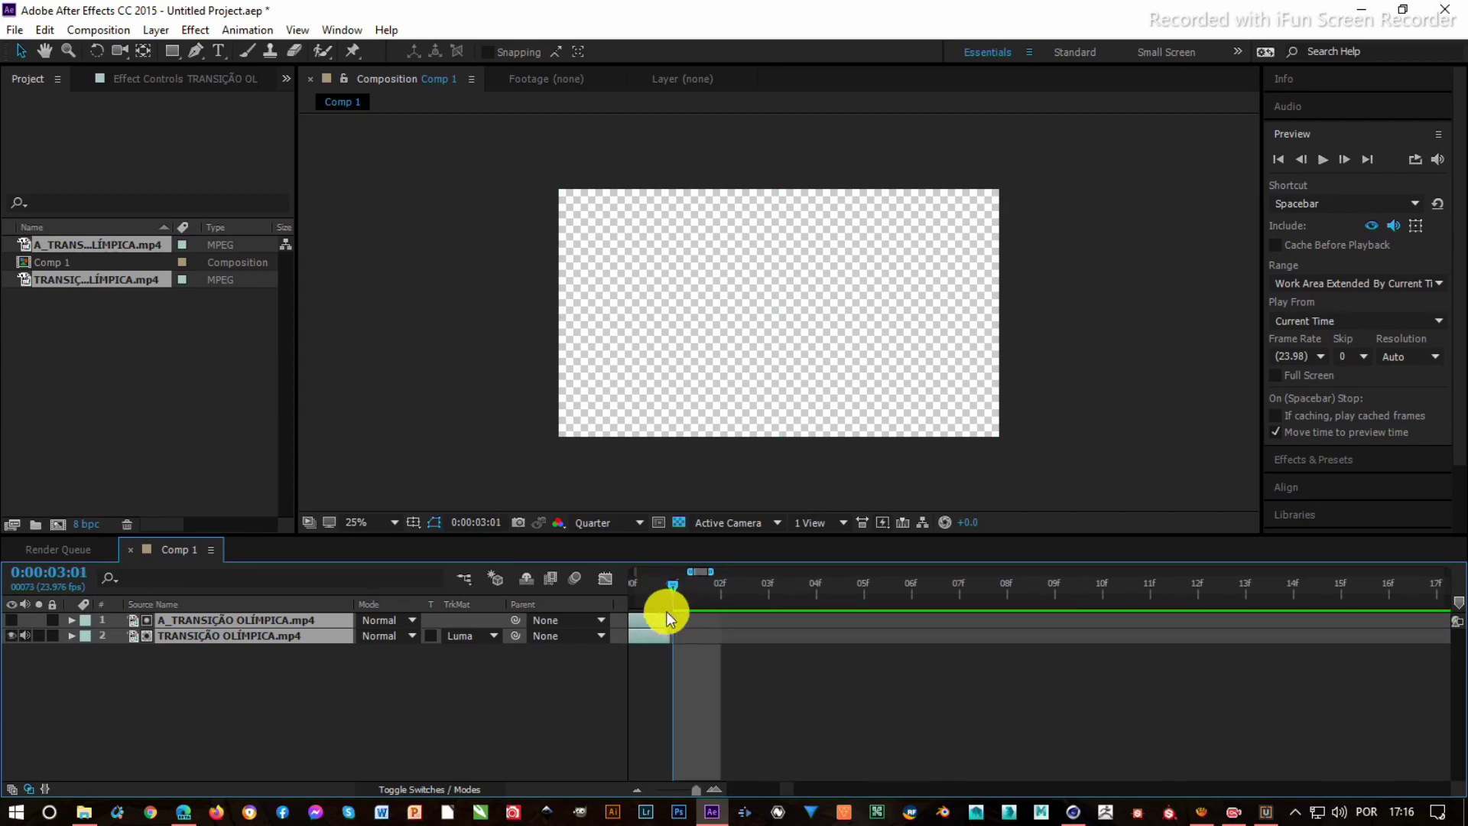
pyautogui.press('Home')
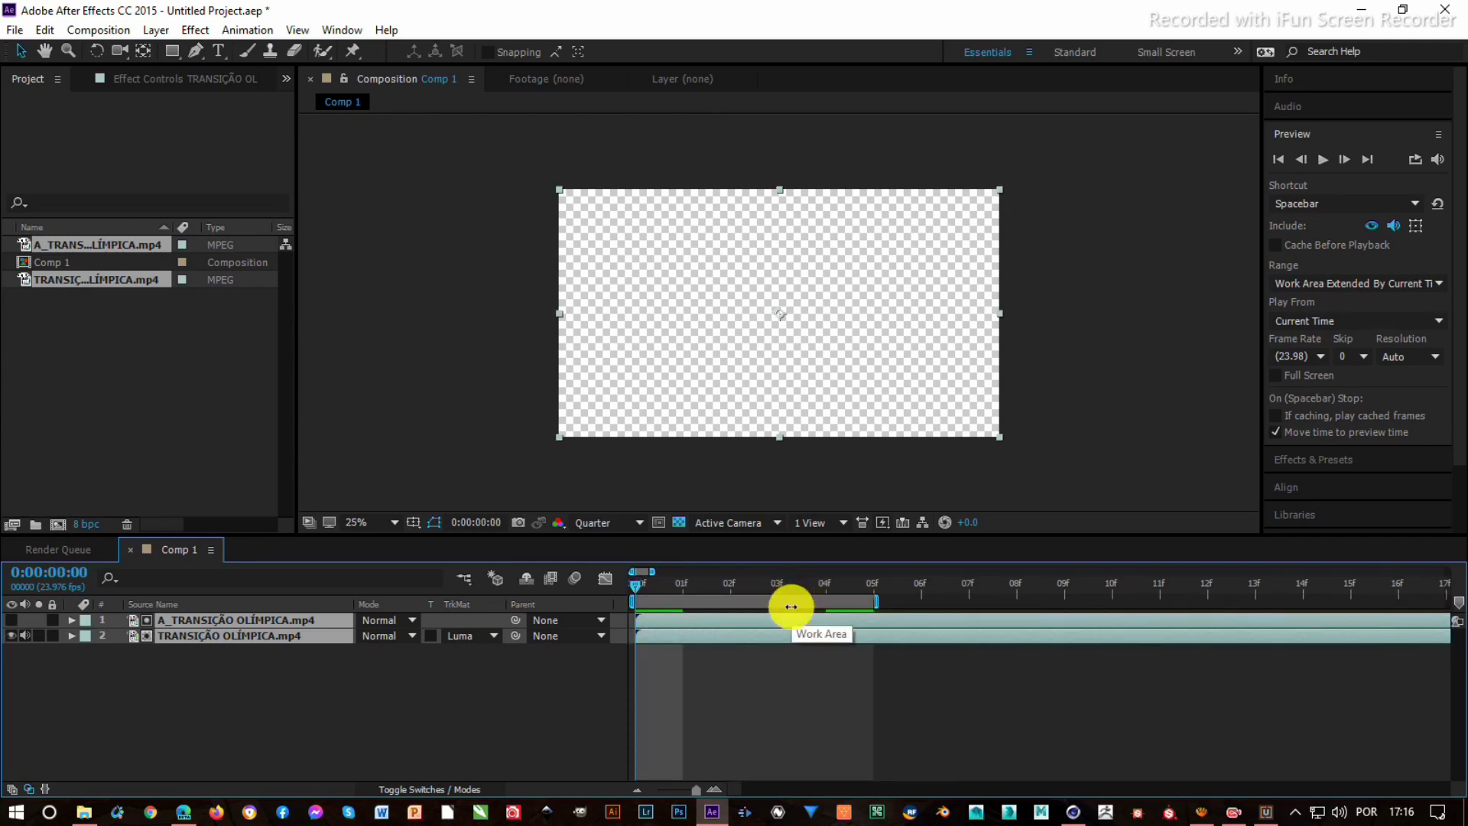
pyautogui.keyDown('alt'); pyautogui.scroll(-5, 789, 685); pyautogui.keyUp('alt')
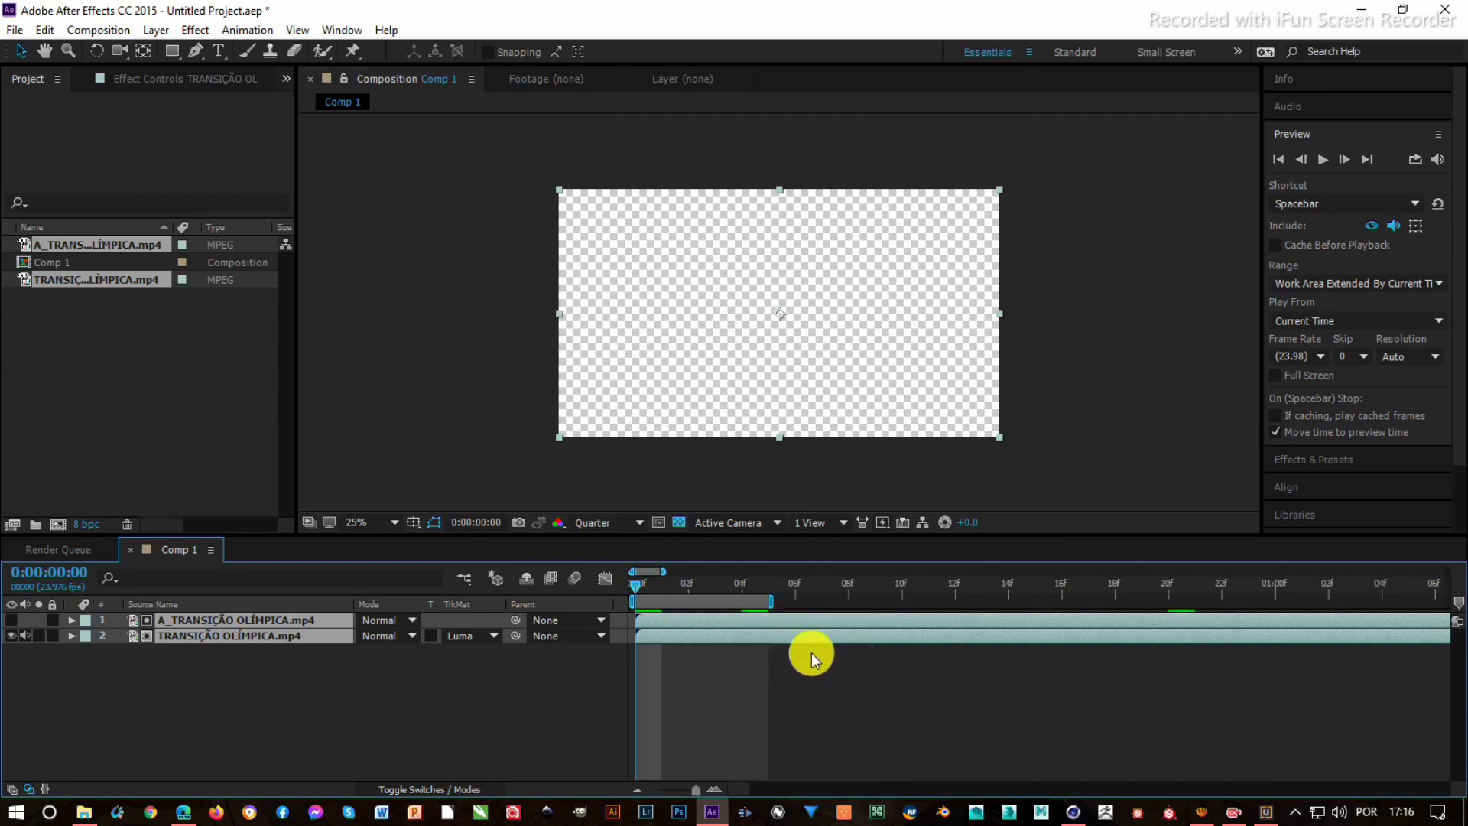
pyautogui.click(826, 595)
pyautogui.moveTo(826, 595); pyautogui.dragTo(828, 595)
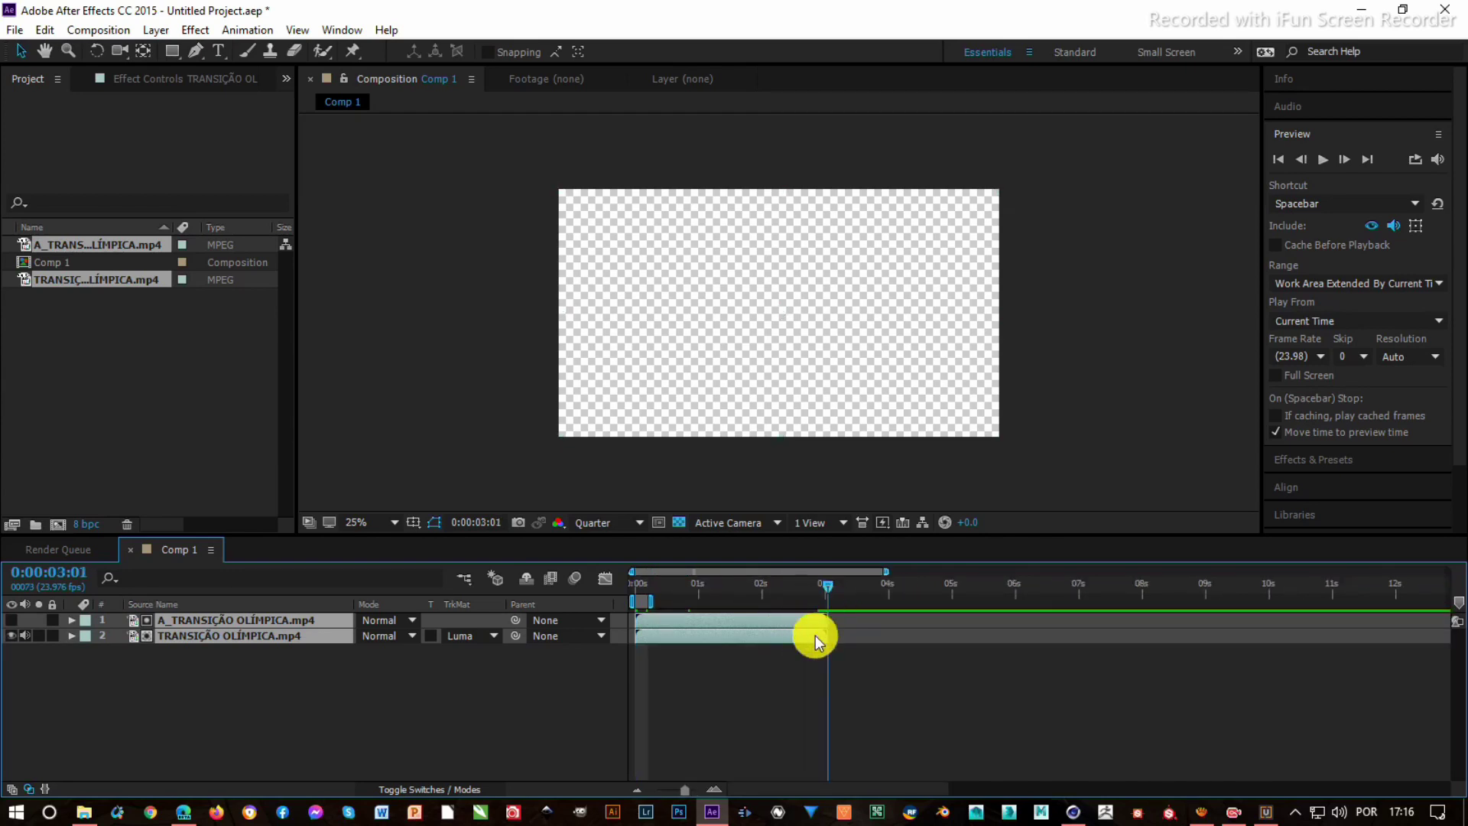
pyautogui.press('n')
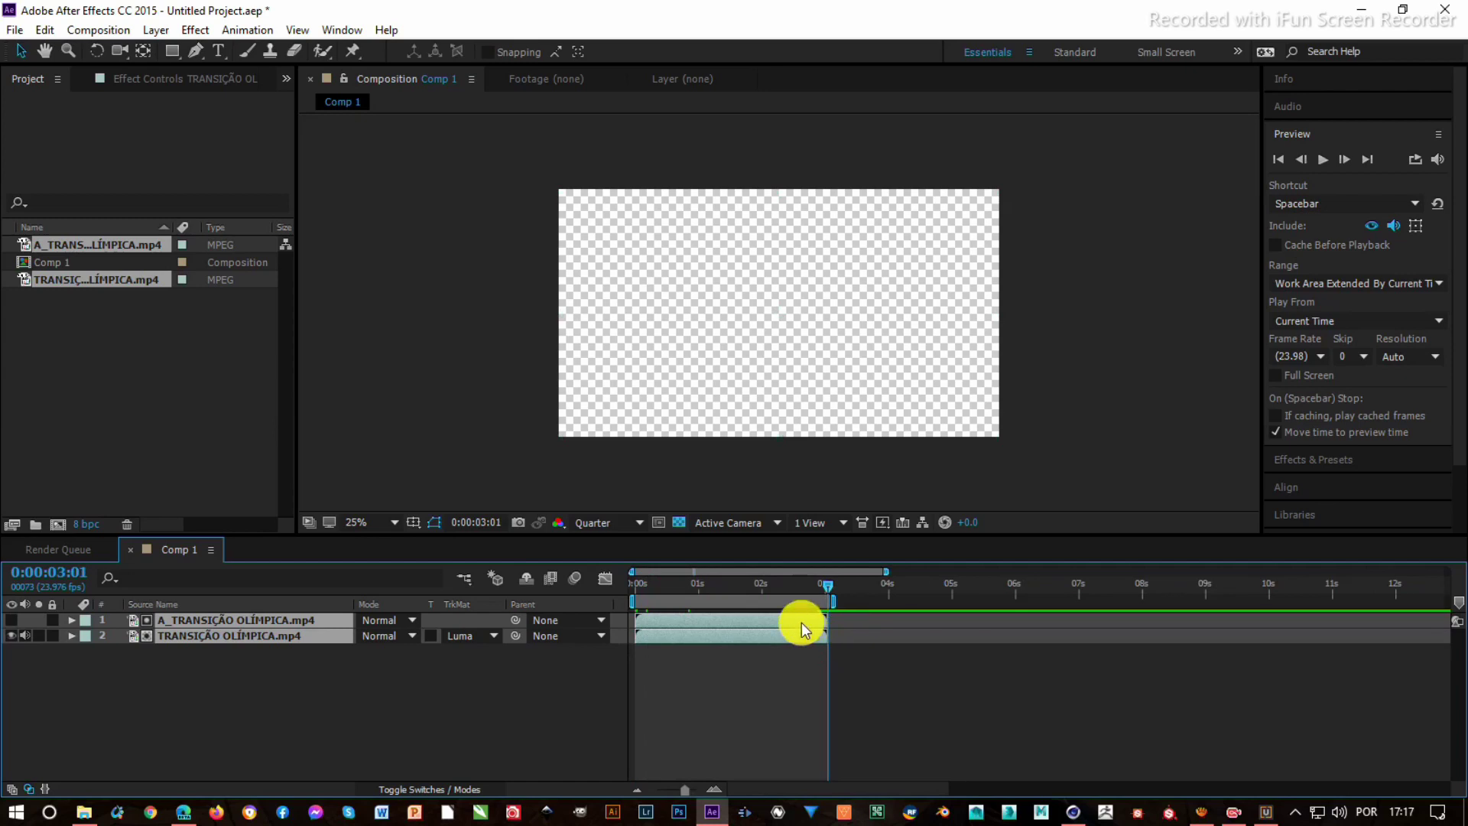
pyautogui.hotkey('ctrl', 'shift', 'x')
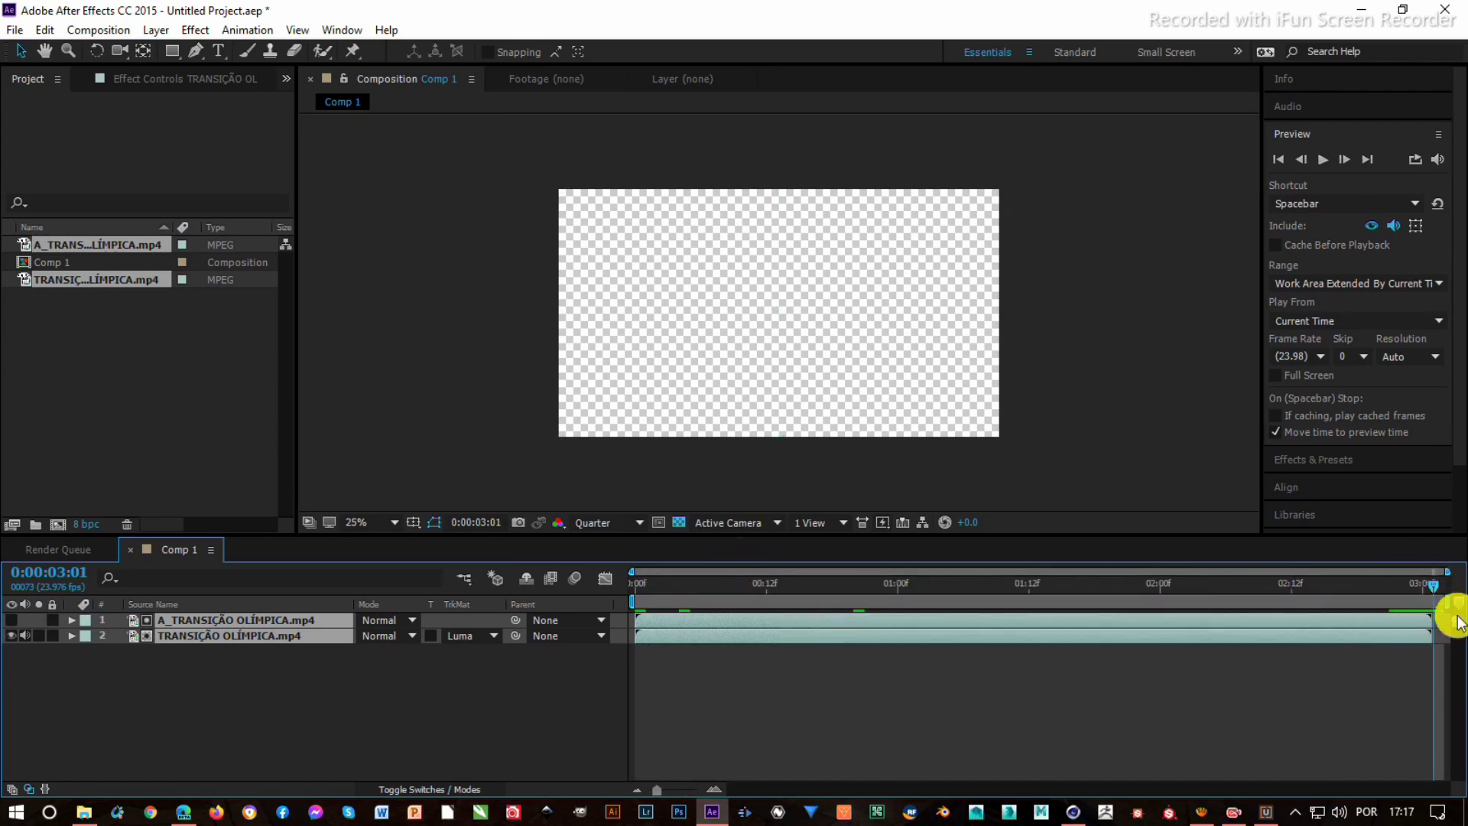
# - Pull the work area end slightly earlier and trim Comp 1 to the work area again
pyautogui.moveTo(1449, 601); pyautogui.dragTo(1436, 601)
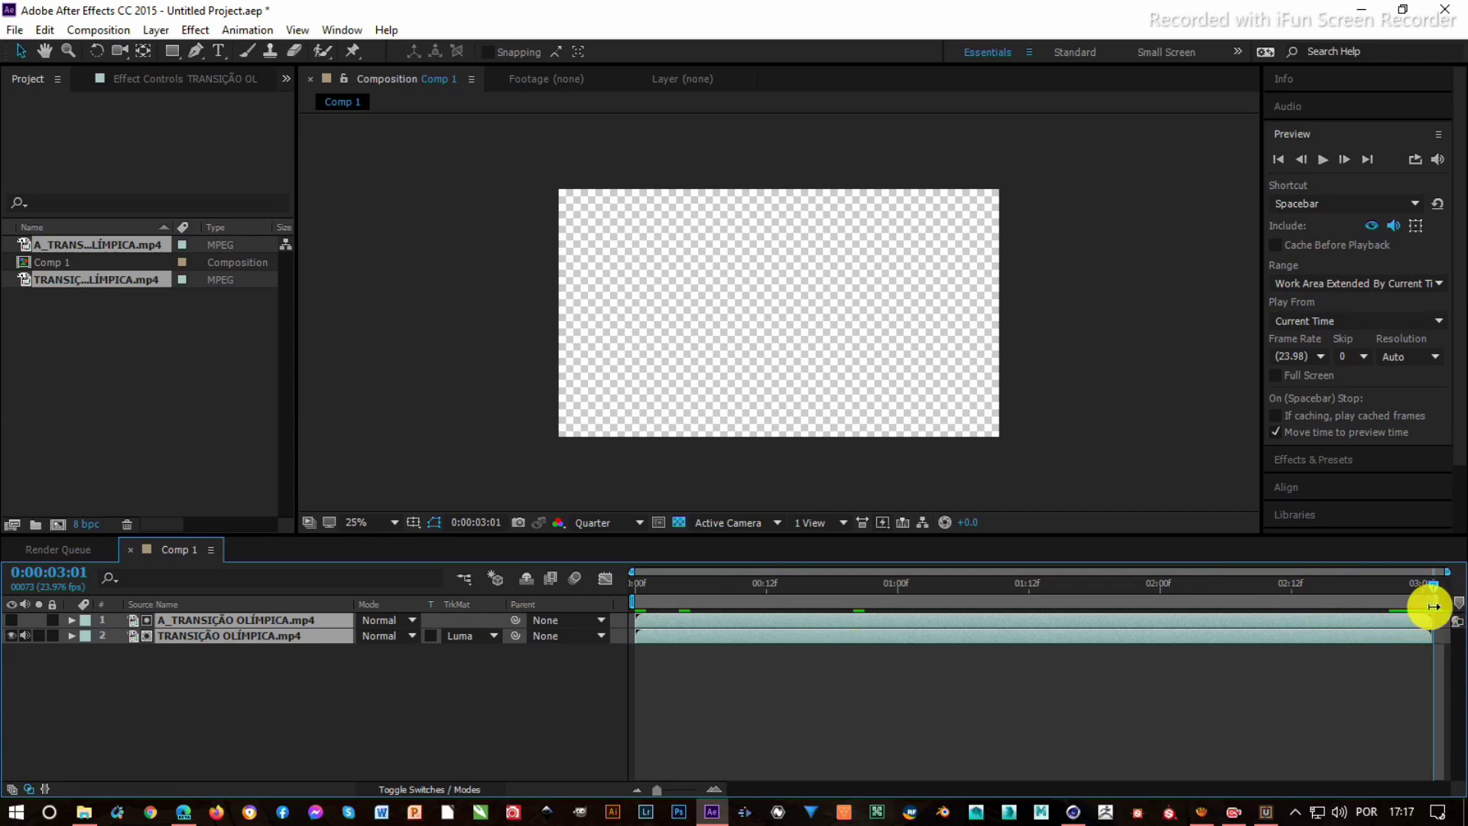
pyautogui.rightClick(1365, 603)
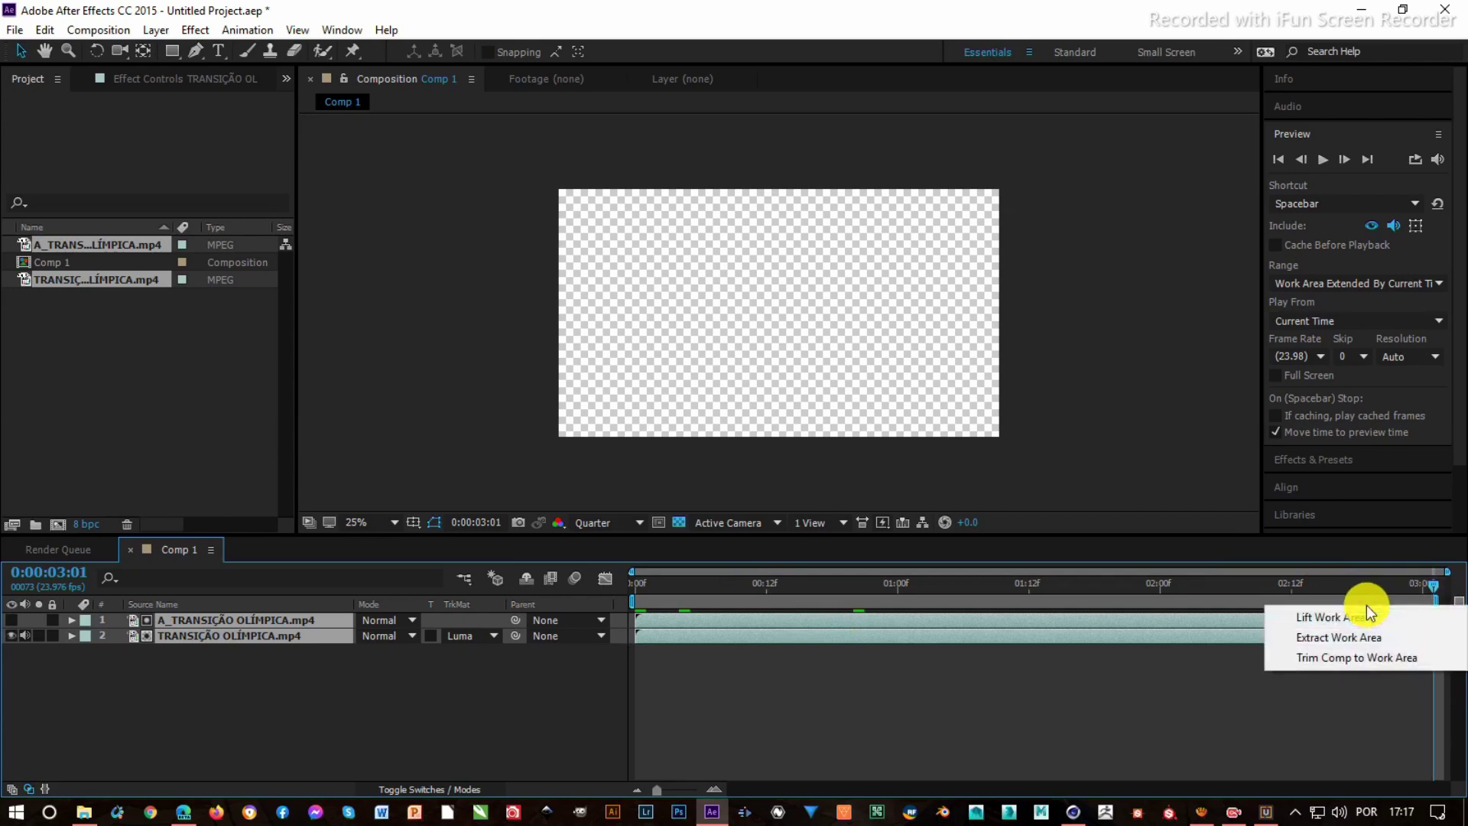
pyautogui.click(1379, 661)
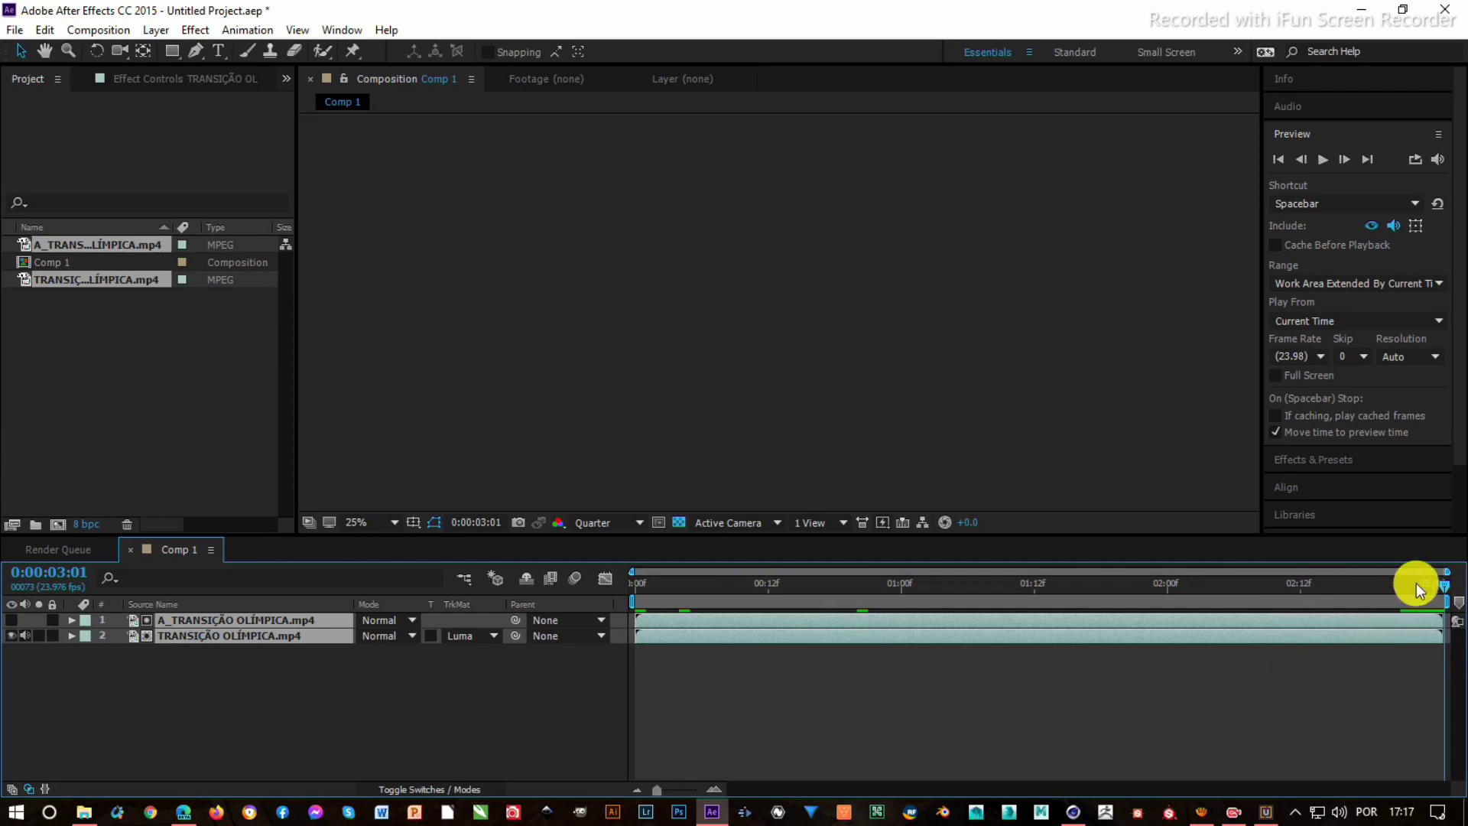
# - Scrub back to frame 13 where the rings appear and select both footage layers
pyautogui.moveTo(1416, 583); pyautogui.dragTo(991, 585)
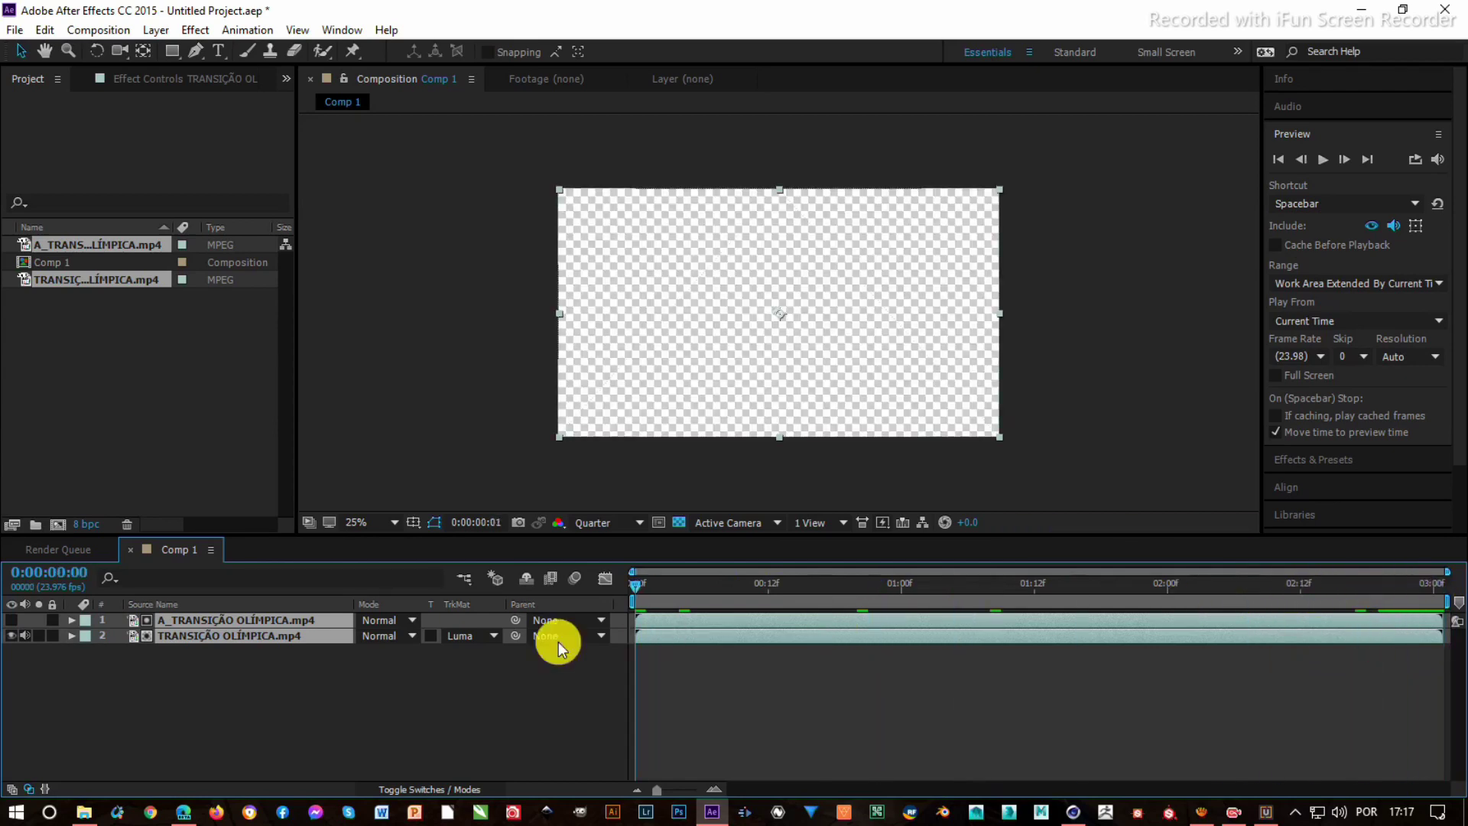
pyautogui.moveTo(634, 603); pyautogui.dragTo(778, 611)
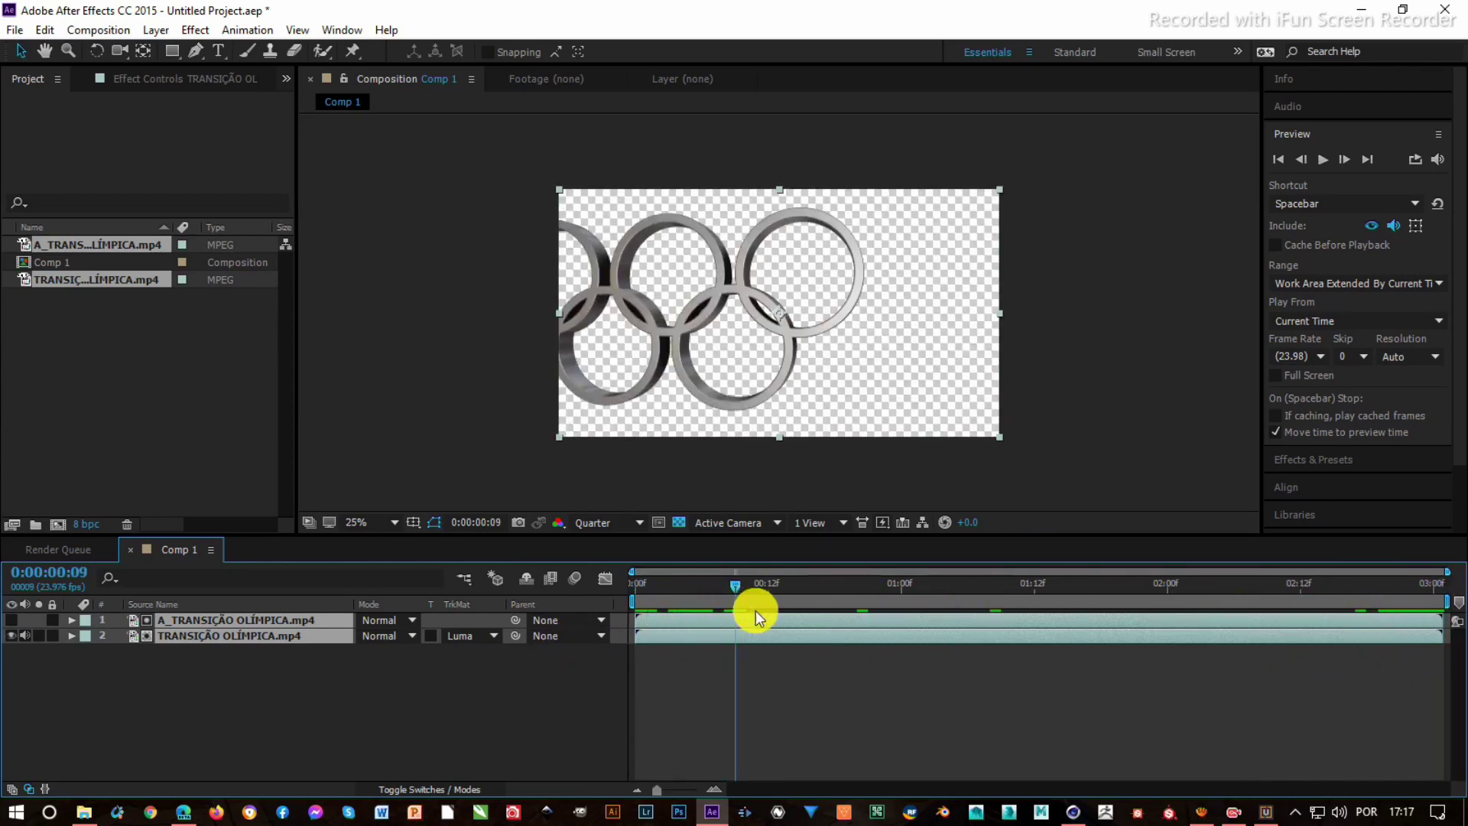
pyautogui.moveTo(277, 661); pyautogui.dragTo(236, 609)
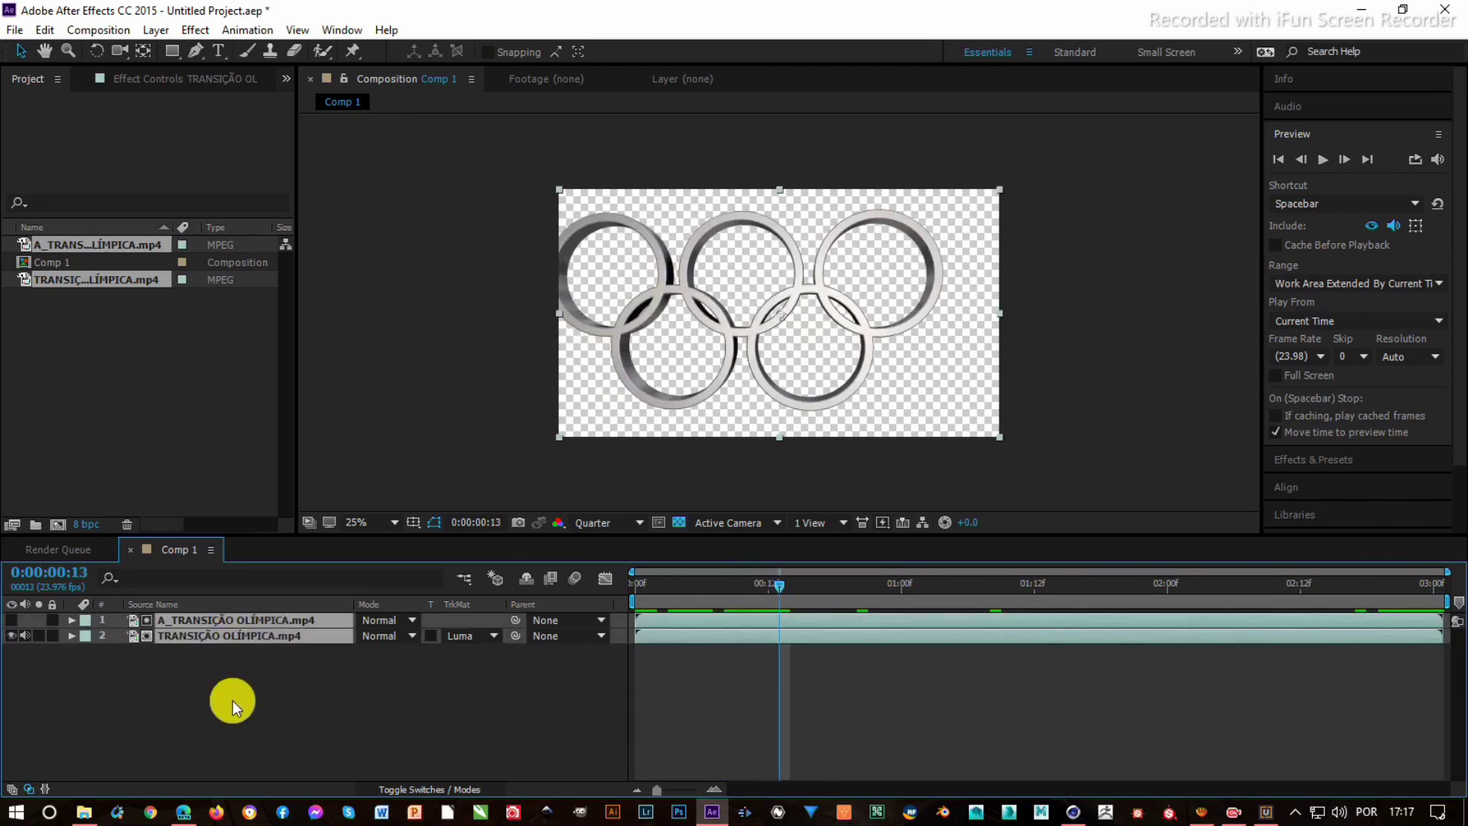
# - Precompose both footage layers into a pre-comp named 'TRANSIÇÃO OLÍMPICA'
pyautogui.hotkey('ctrl', 'shift', 'c')
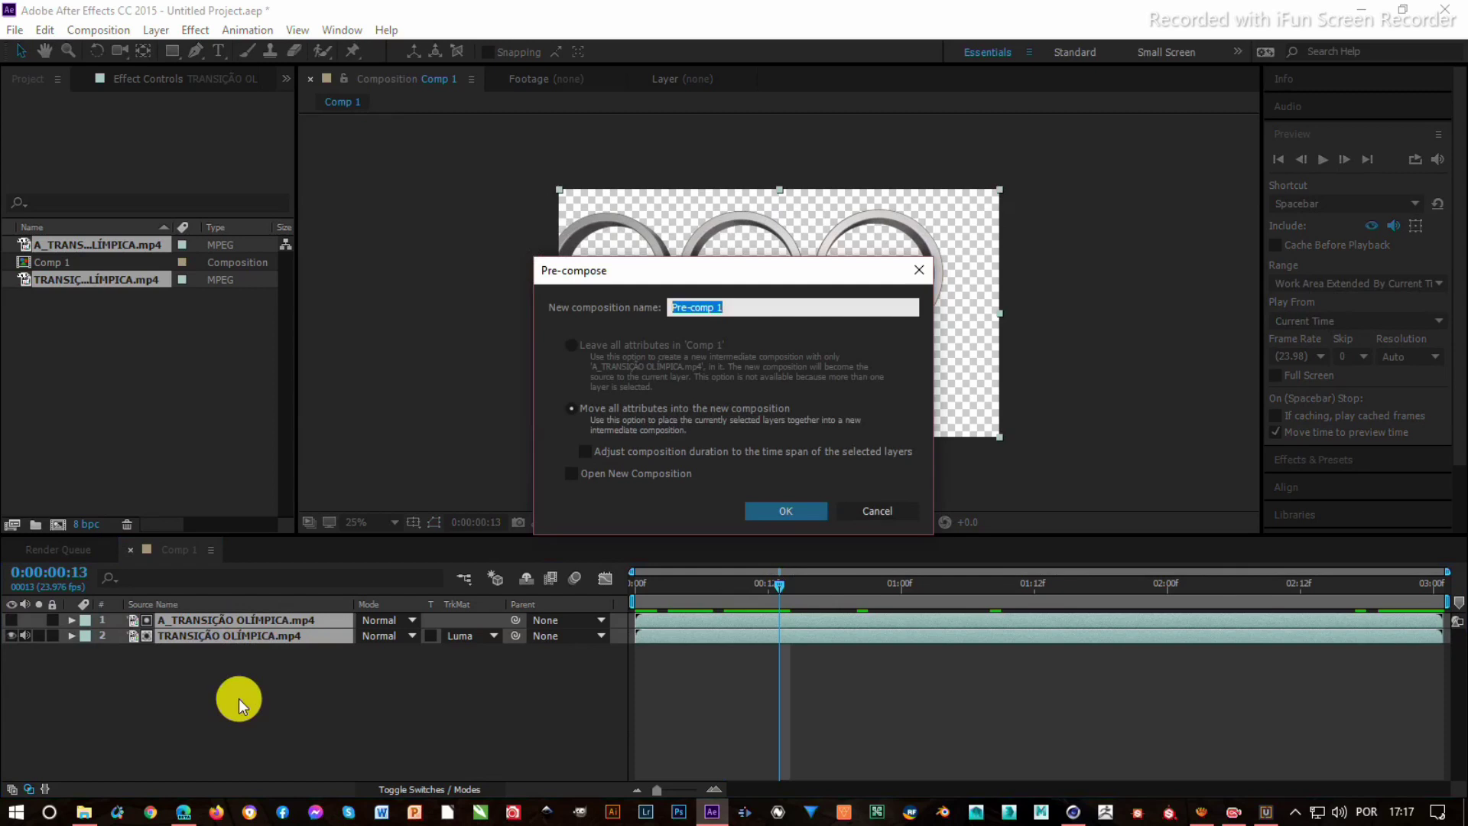
pyautogui.write('TRANSIÇÃO OLÍMPICA')
pyautogui.press('Return')
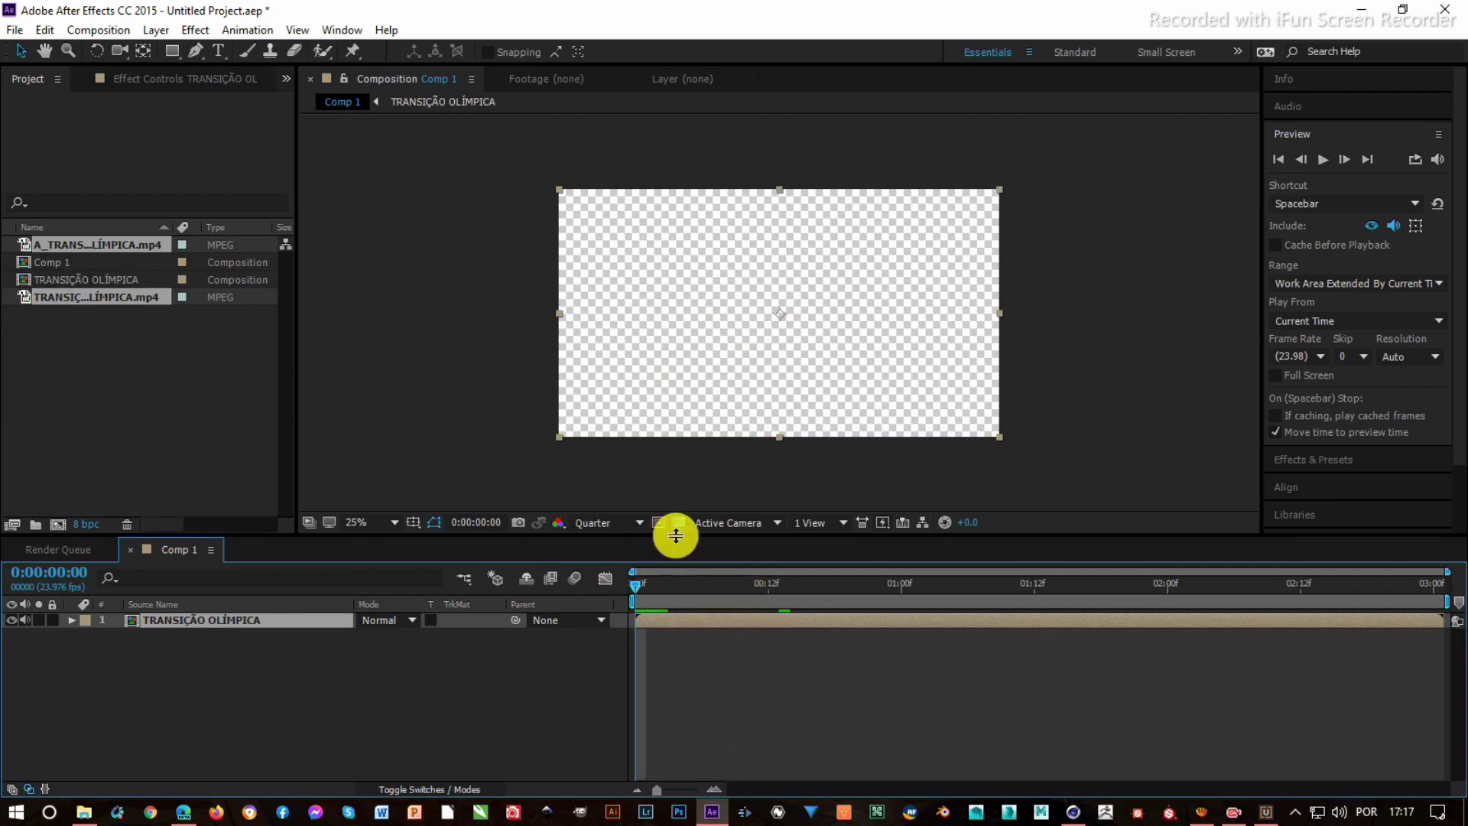
# - Preview Comp 1 at Quarter resolution to watch the silver rings play
pyautogui.click(612, 524)
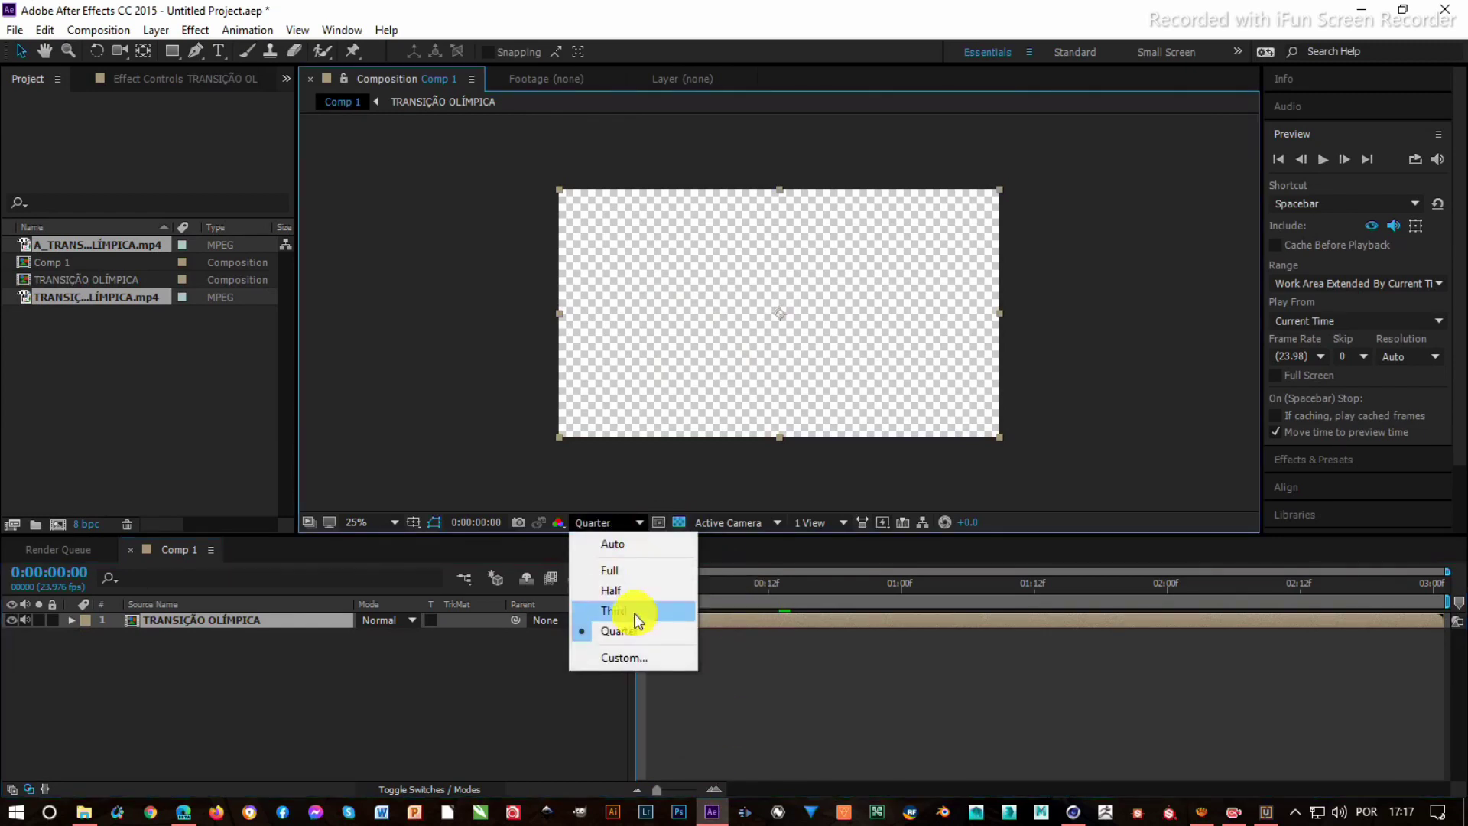
pyautogui.click(608, 478)
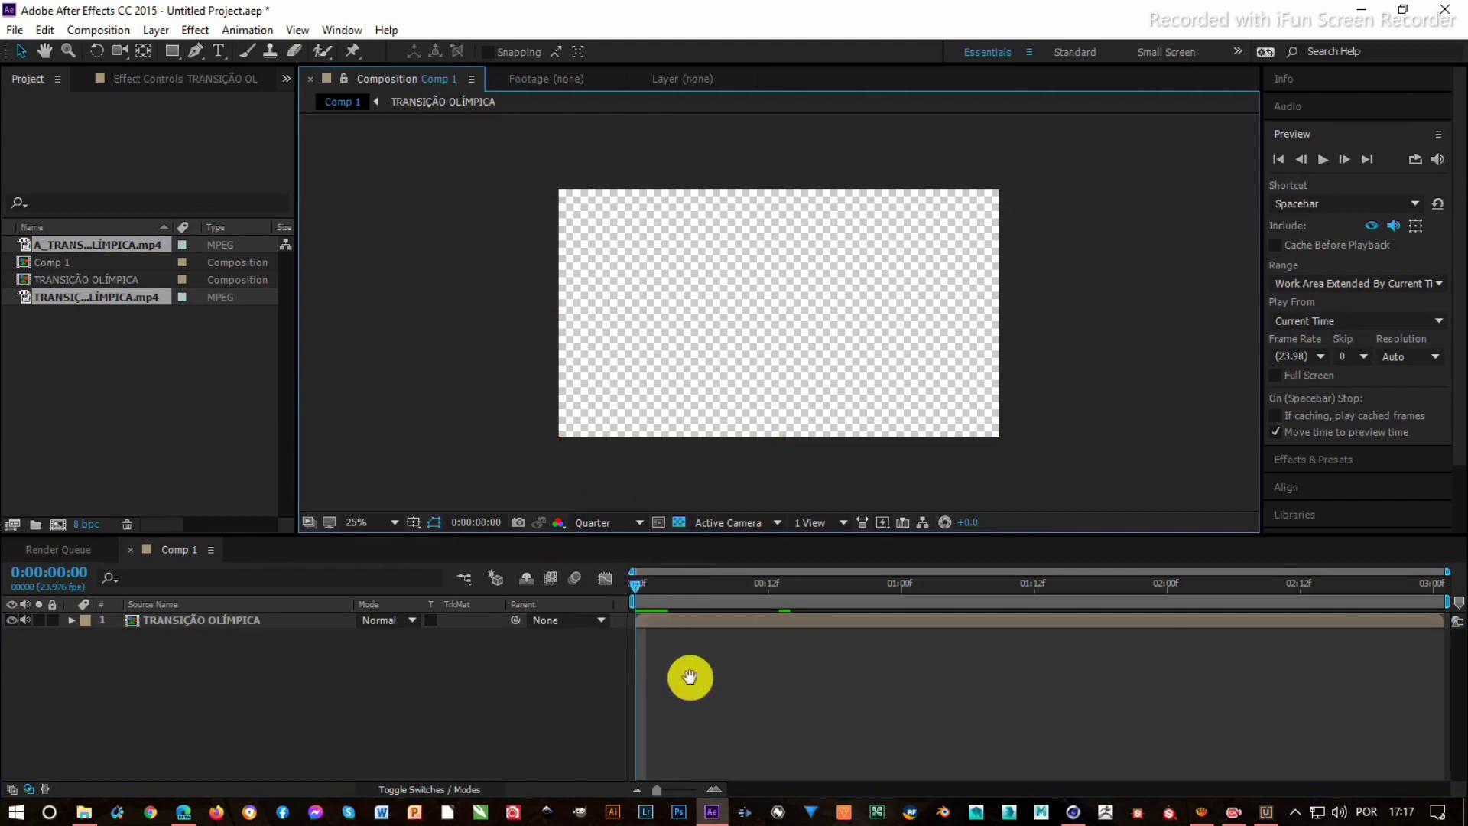
pyautogui.press('space')
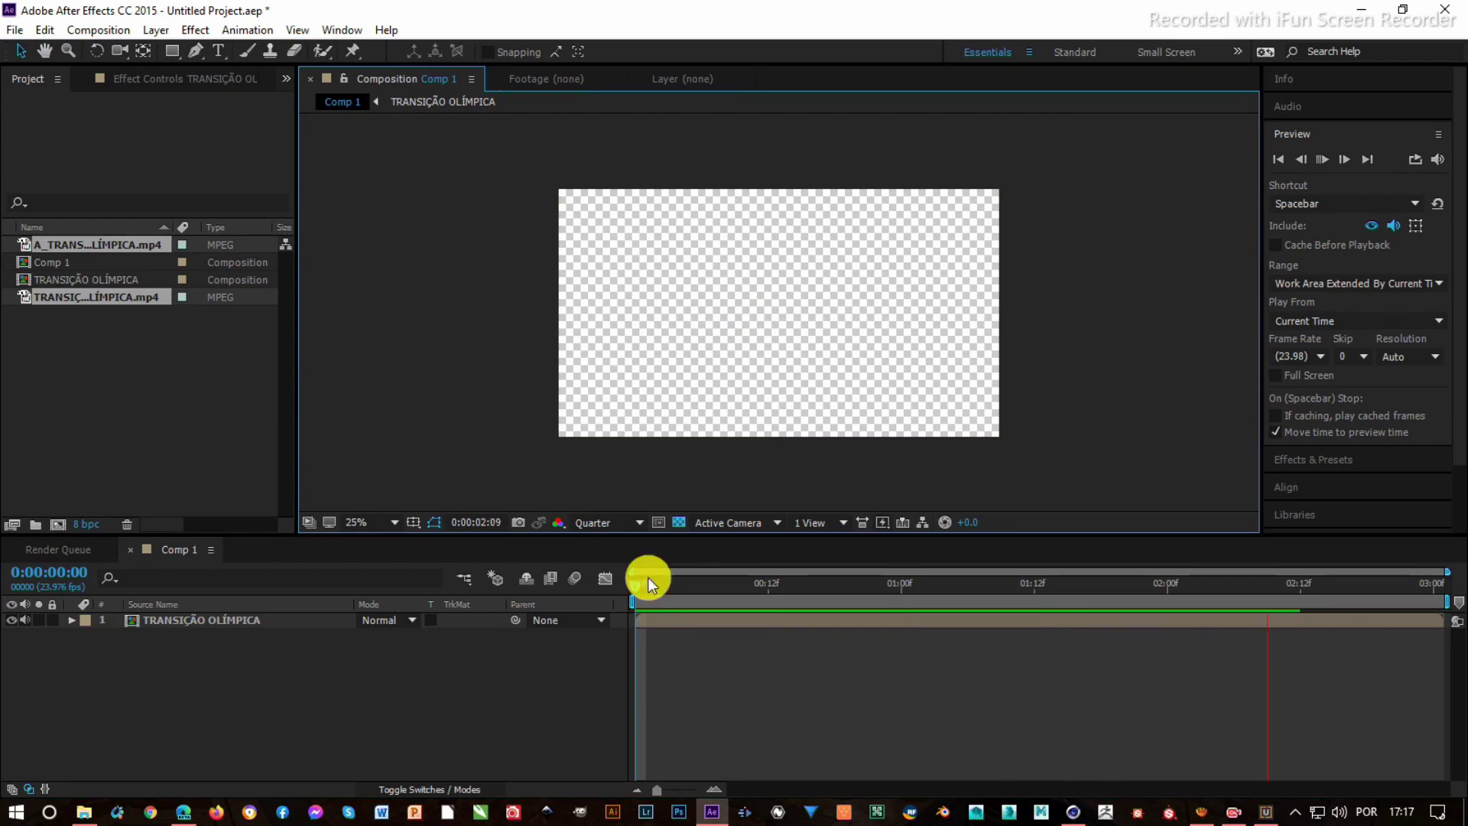
pyautogui.click(652, 586)
pyautogui.press('space')
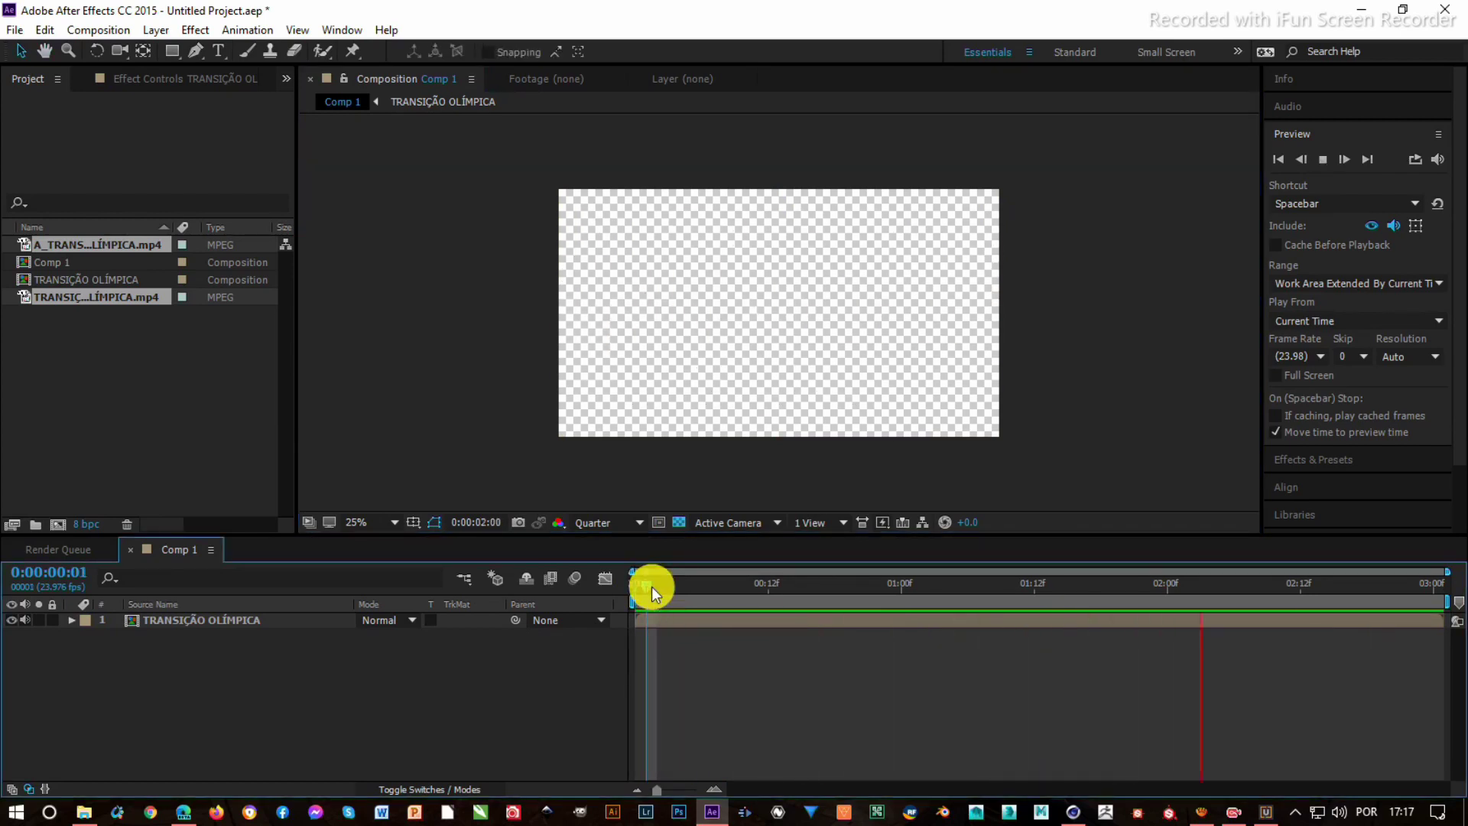
pyautogui.click(653, 586)
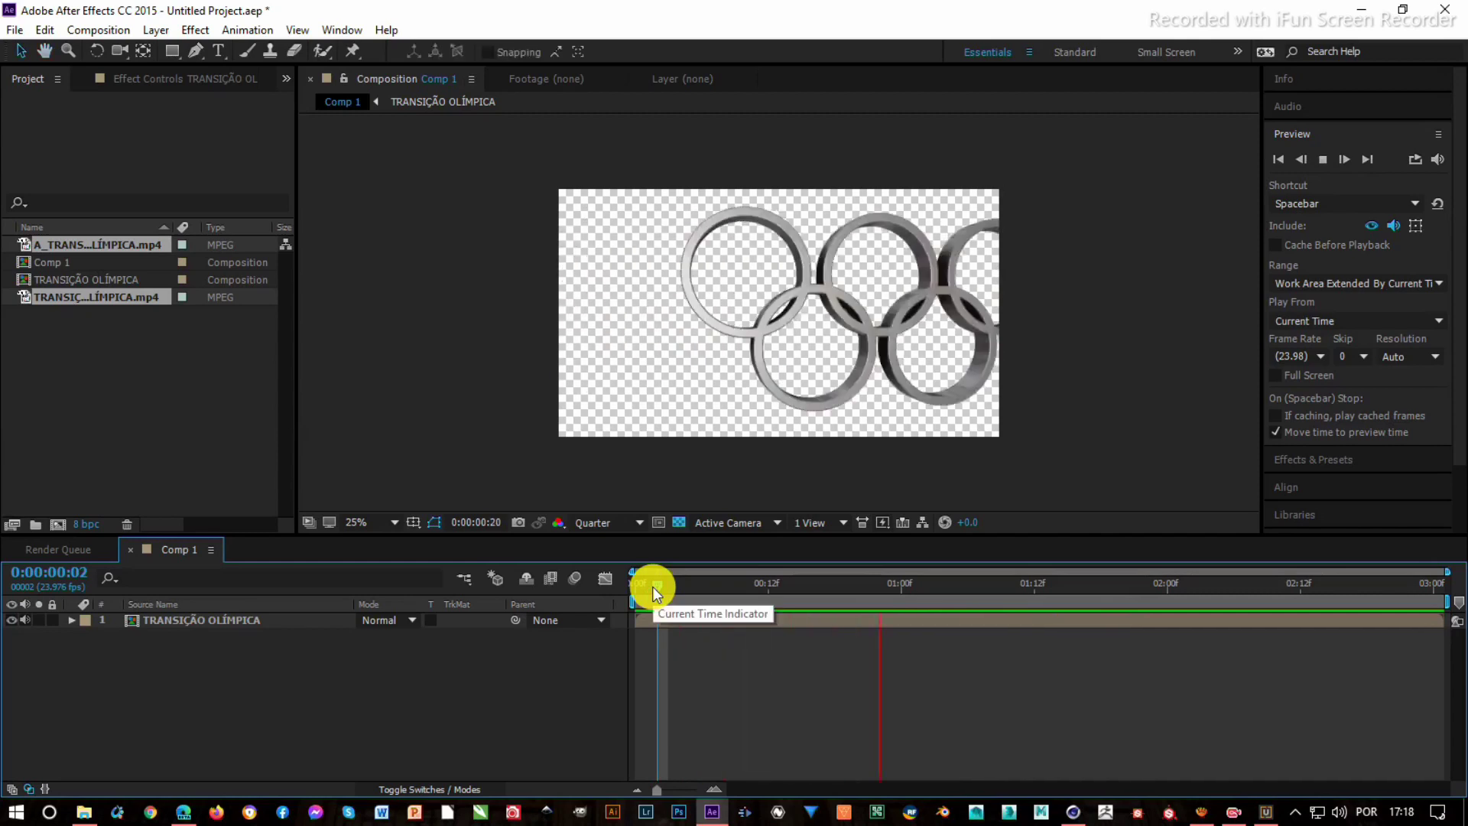
# - Stop playback and duplicate the TRANSIÇÃO OLÍMPICA pre-comp layer at 0:00:02:05
pyautogui.press('space')
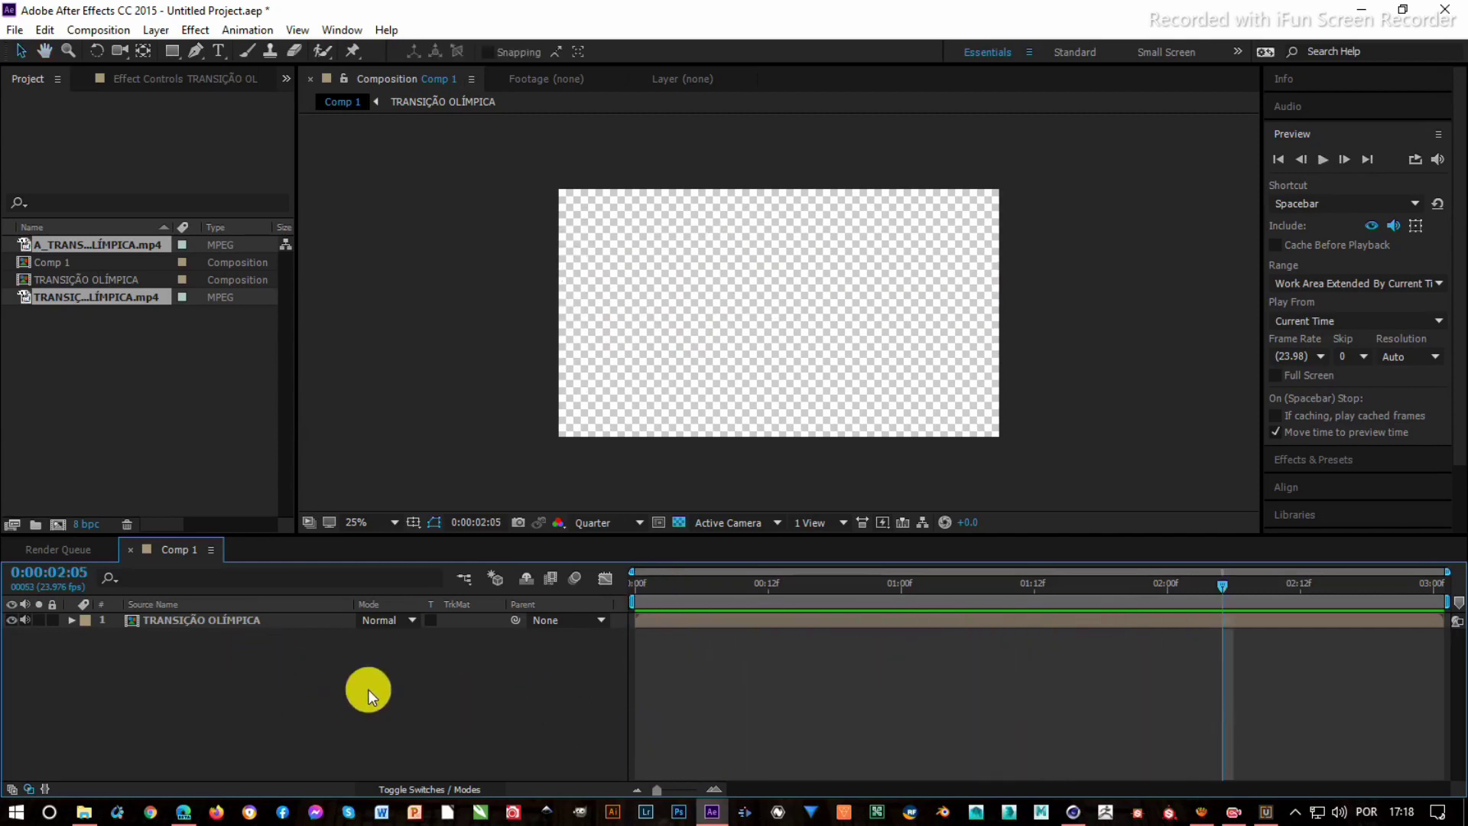
pyautogui.click(218, 622)
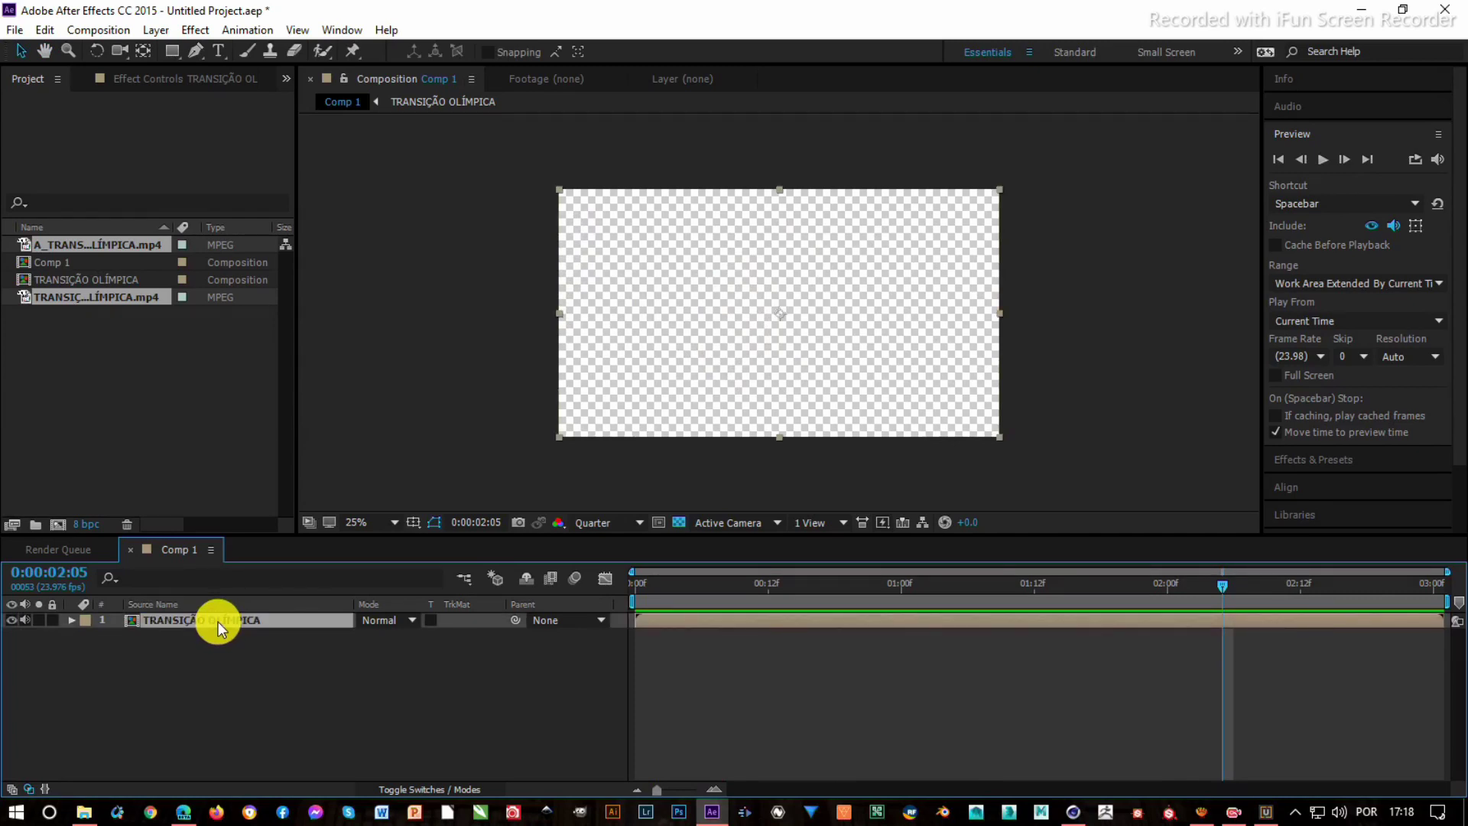
pyautogui.hotkey('ctrl', 'd')
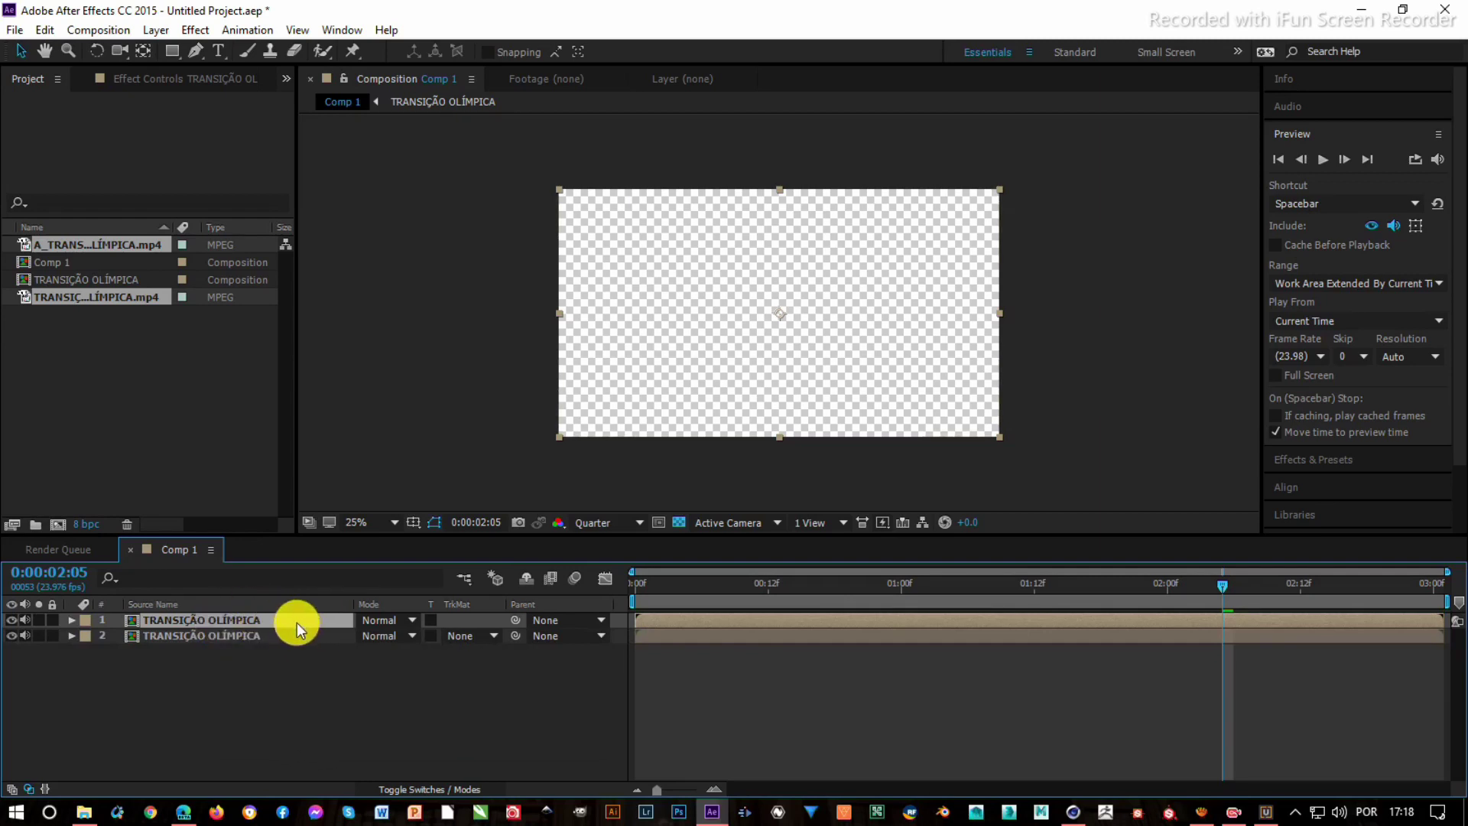
# - Find CC Radial Blur under a 'blur' search and apply it to the top layer
pyautogui.click(1311, 131)
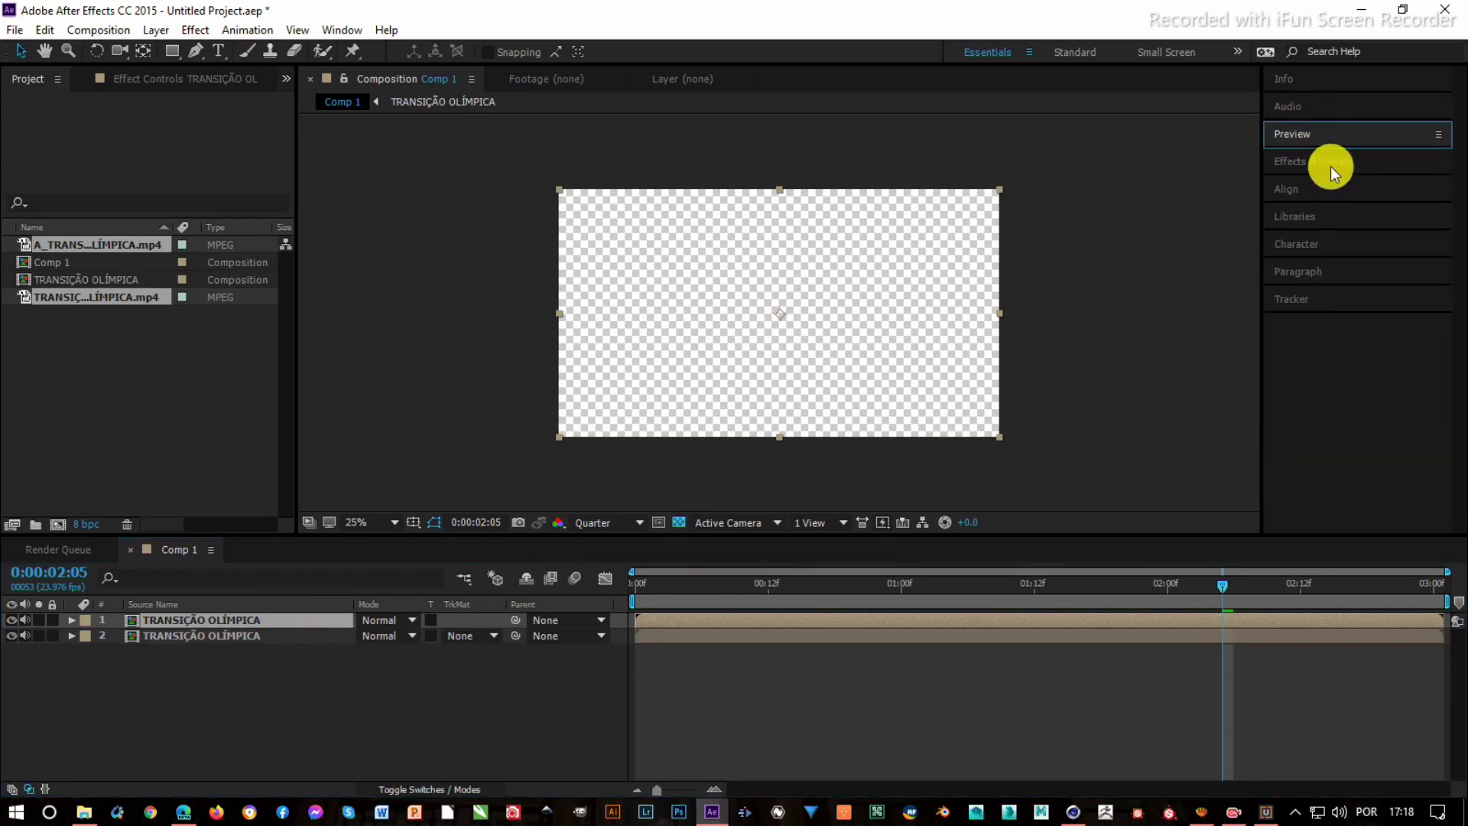
pyautogui.click(1331, 162)
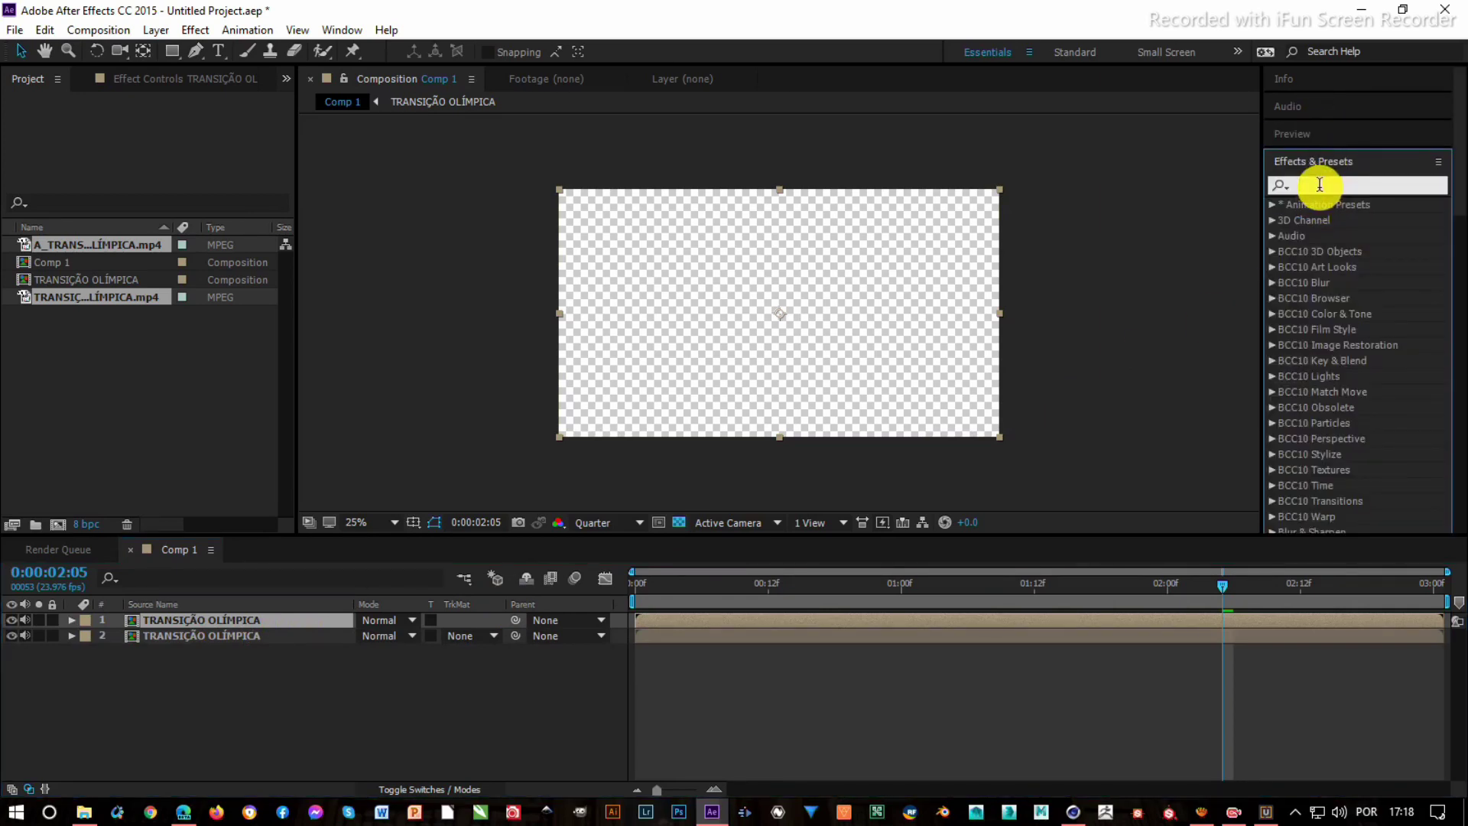
pyautogui.click(1320, 185)
pyautogui.write('blur')
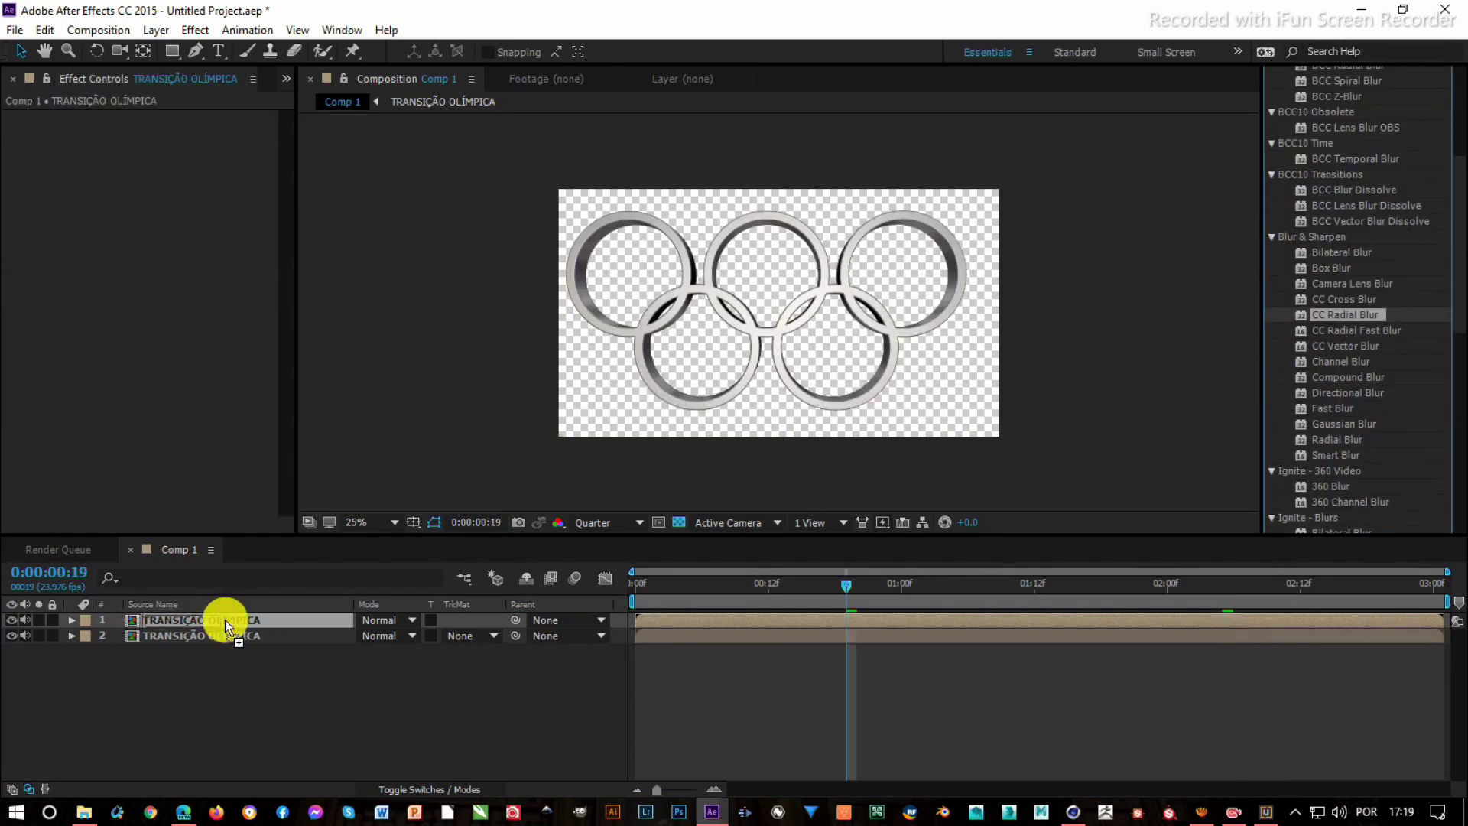
pyautogui.moveTo(1346, 315); pyautogui.dragTo(225, 620)
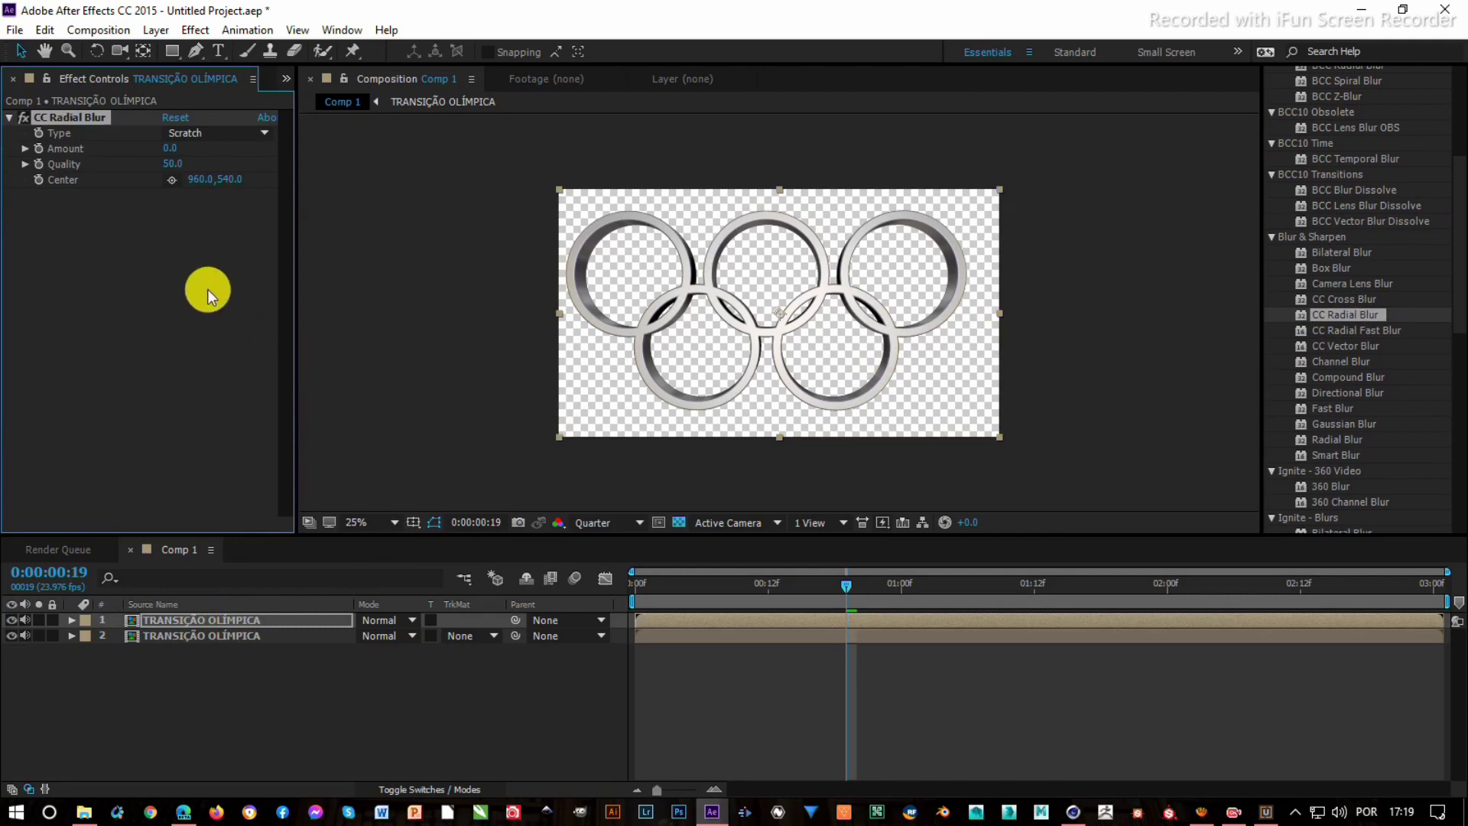
# - Set CC Radial Blur to Straight Zoom with Amount 100 and Quality 100
pyautogui.click(197, 132)
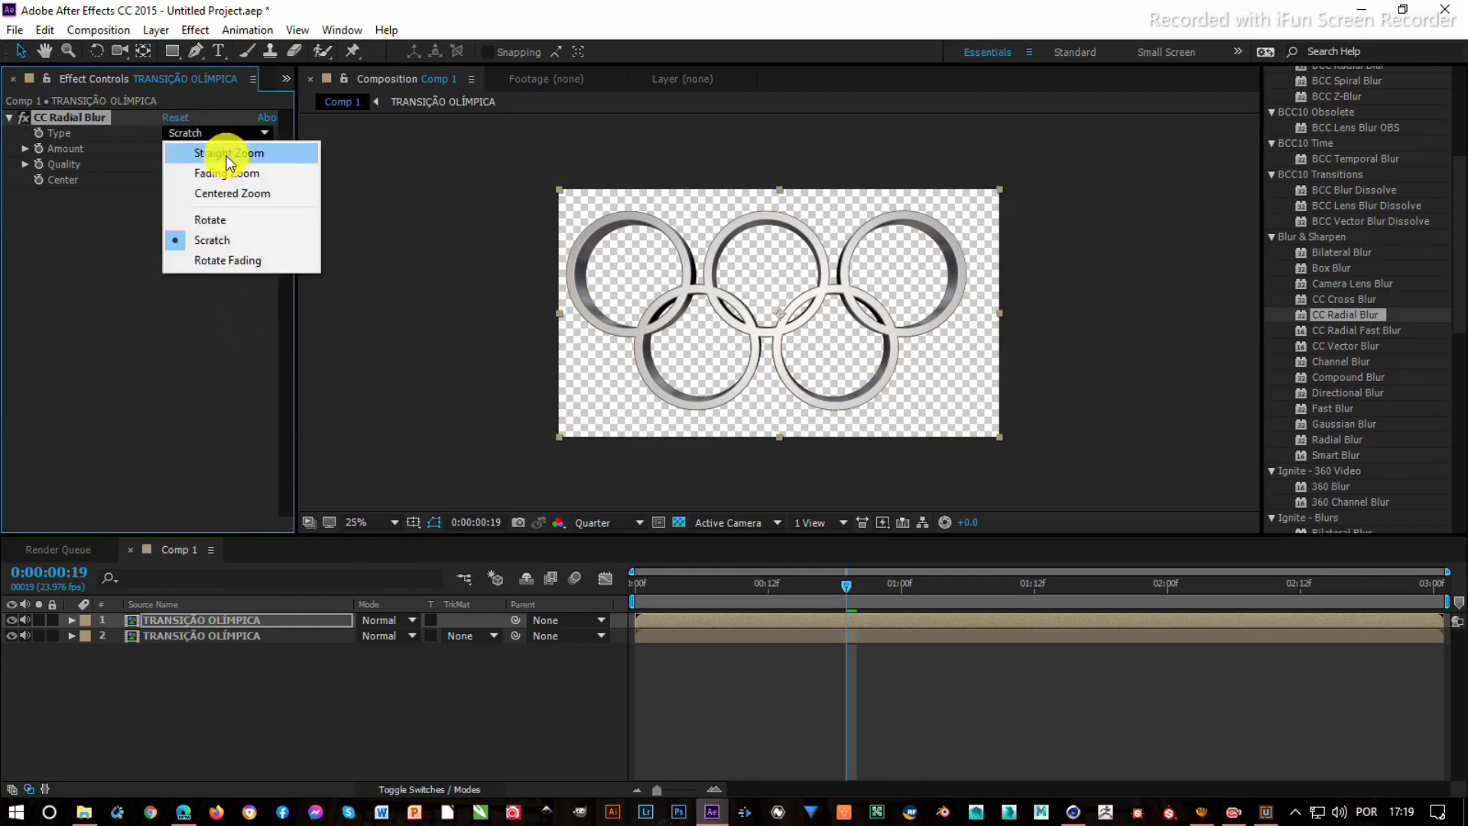
pyautogui.click(227, 155)
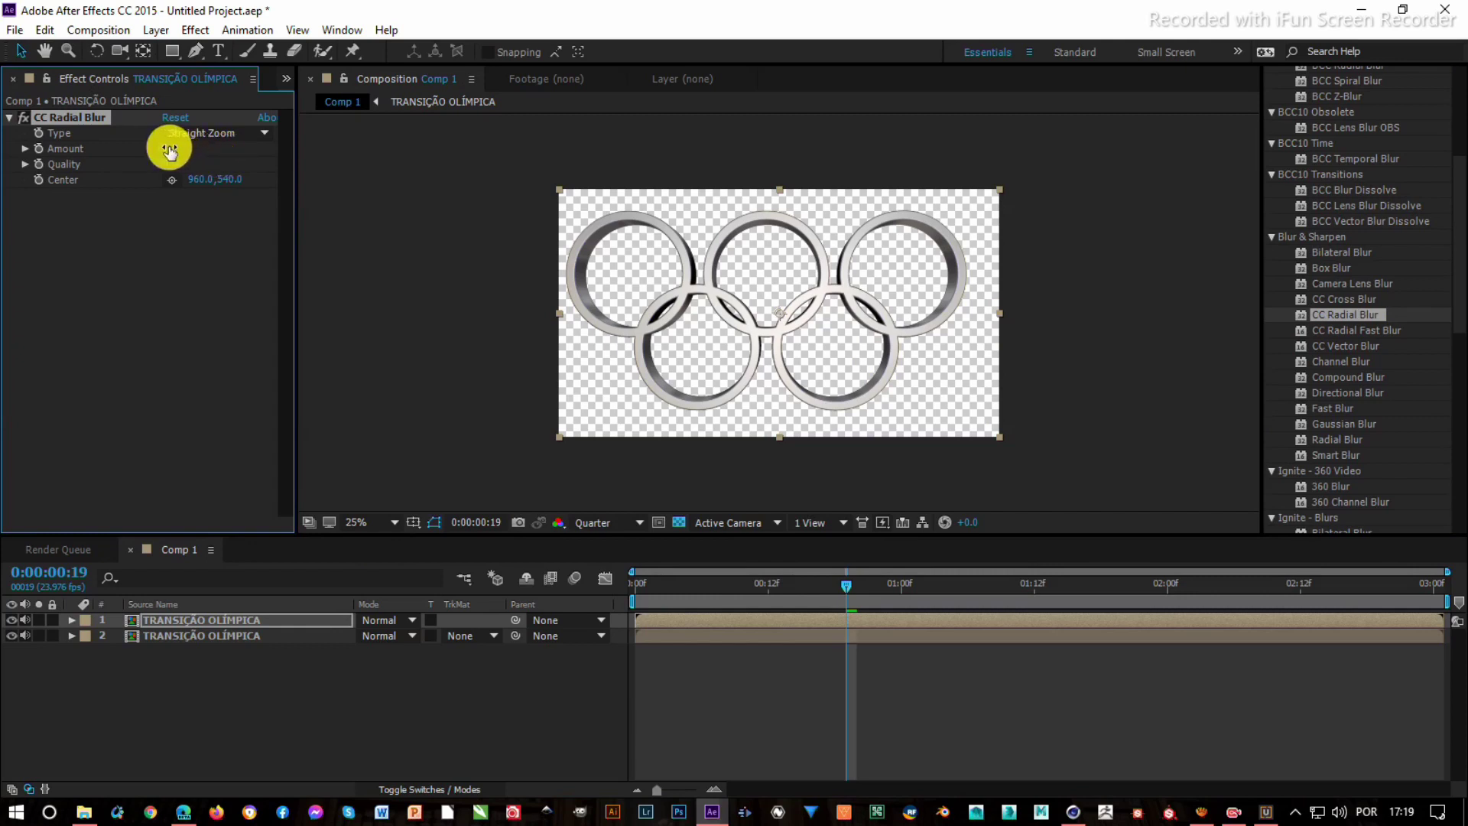
pyautogui.moveTo(171, 148); pyautogui.dragTo(252, 149)
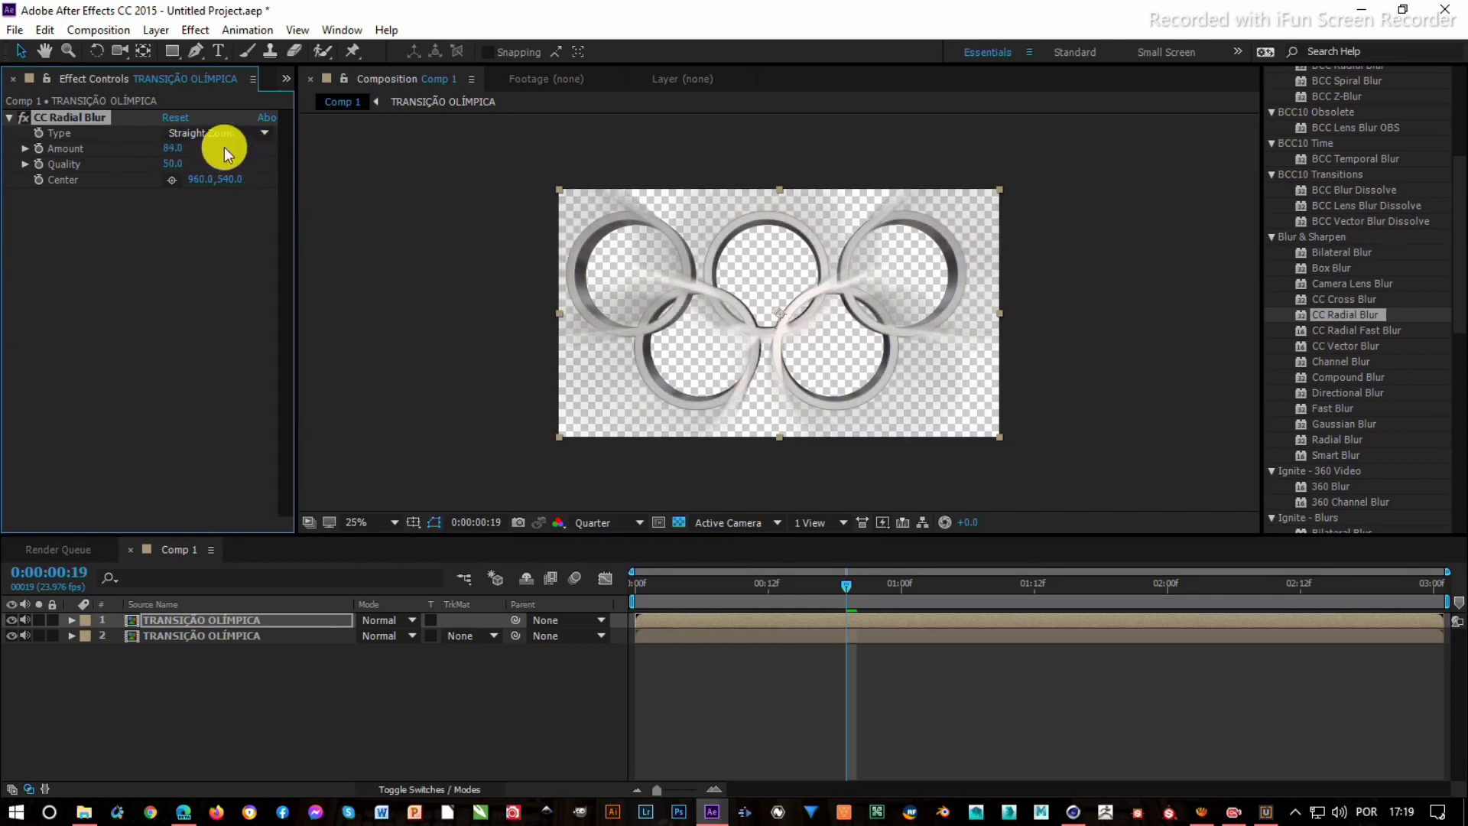
pyautogui.click(177, 150)
pyautogui.write('100')
pyautogui.press('Return')
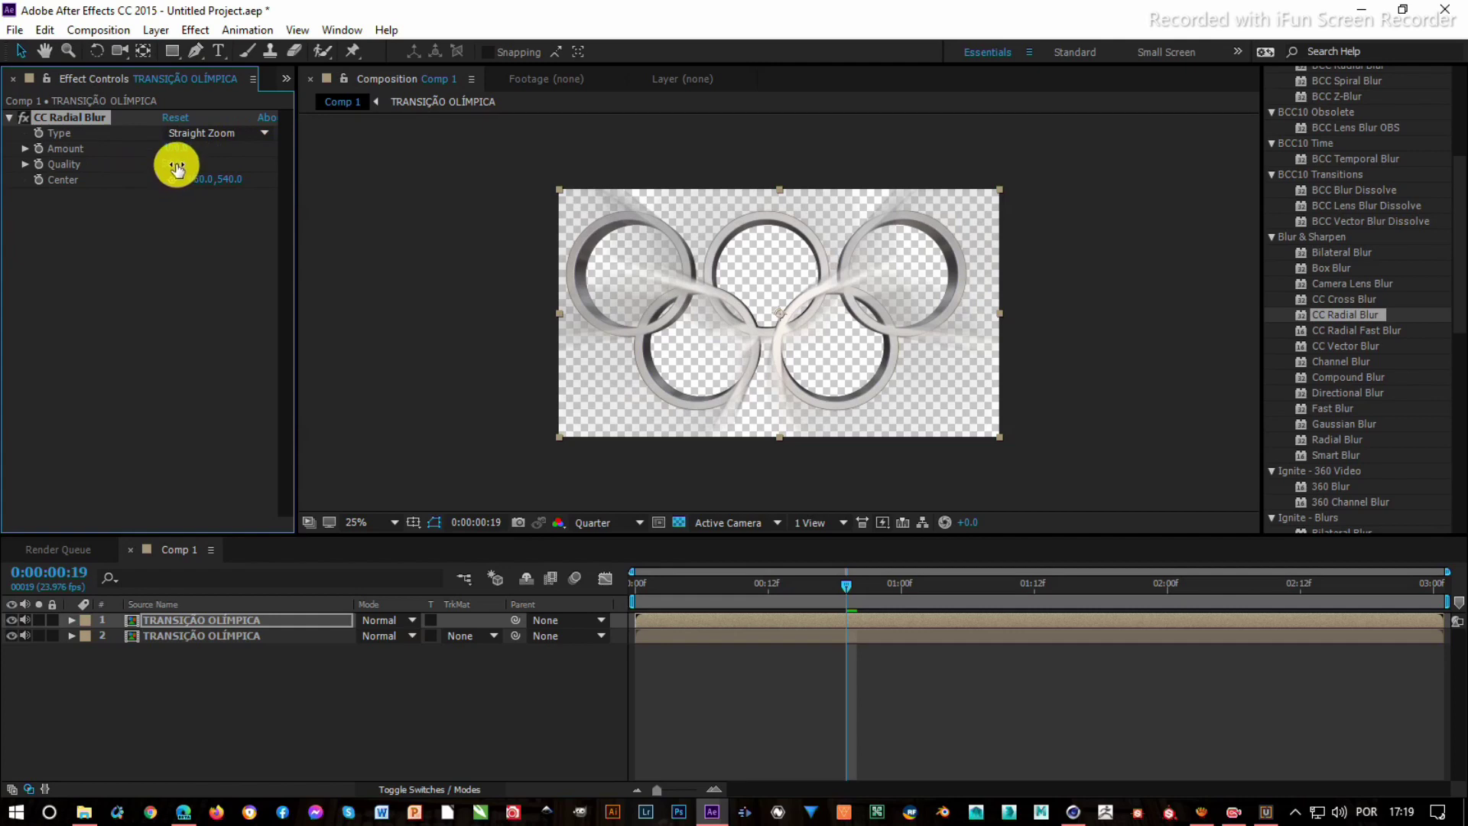
pyautogui.click(176, 166)
pyautogui.write('1')
pyautogui.write('00')
pyautogui.press('Return')
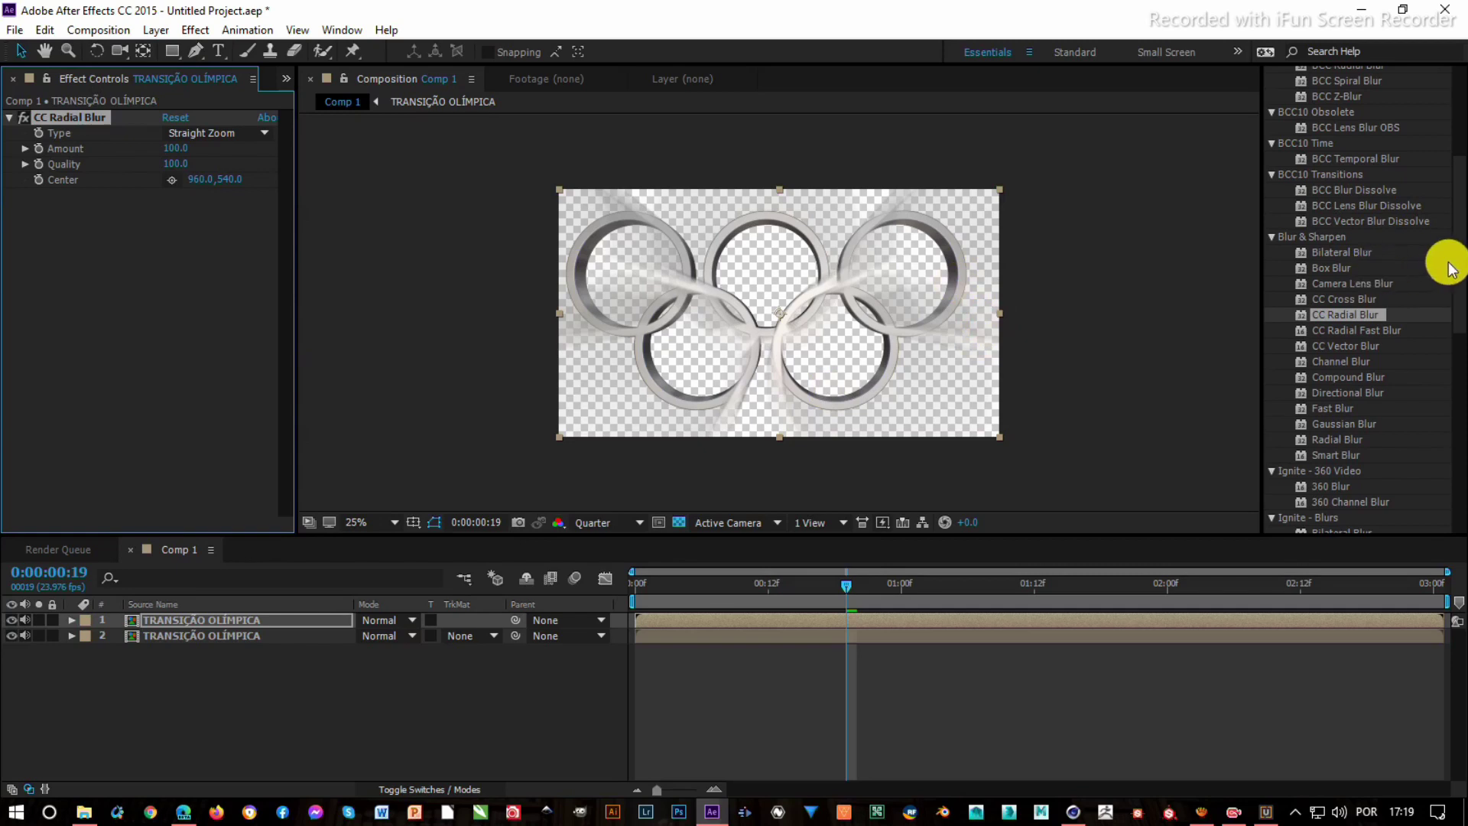
pyautogui.moveTo(1459, 183); pyautogui.dragTo(1452, 72)
# - Search effects for 'glow' and apply Glow to the top TRANSIÇÃO OLÍMPICA layer
pyautogui.click(1320, 188)
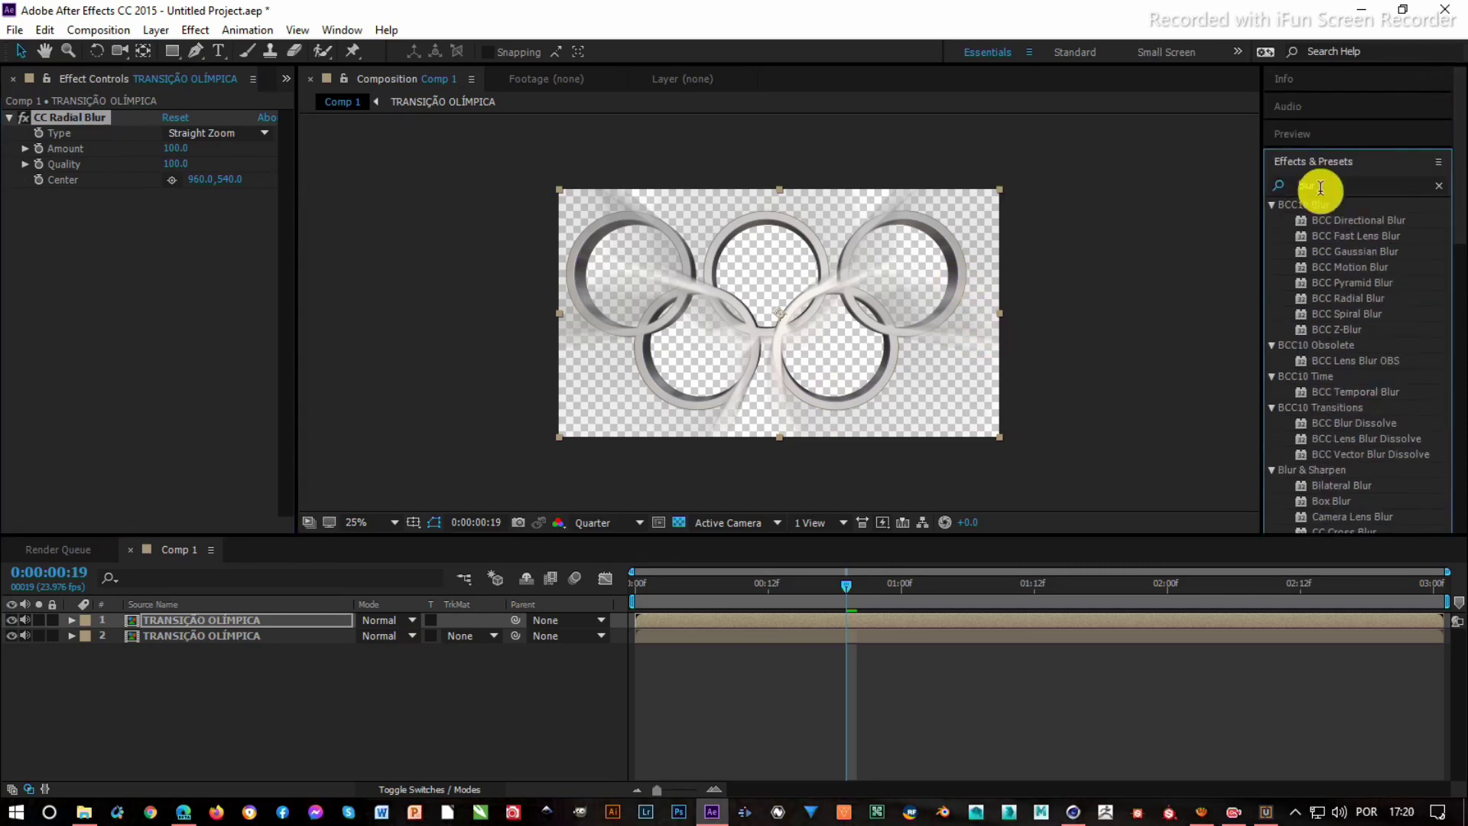
pyautogui.write('gl')
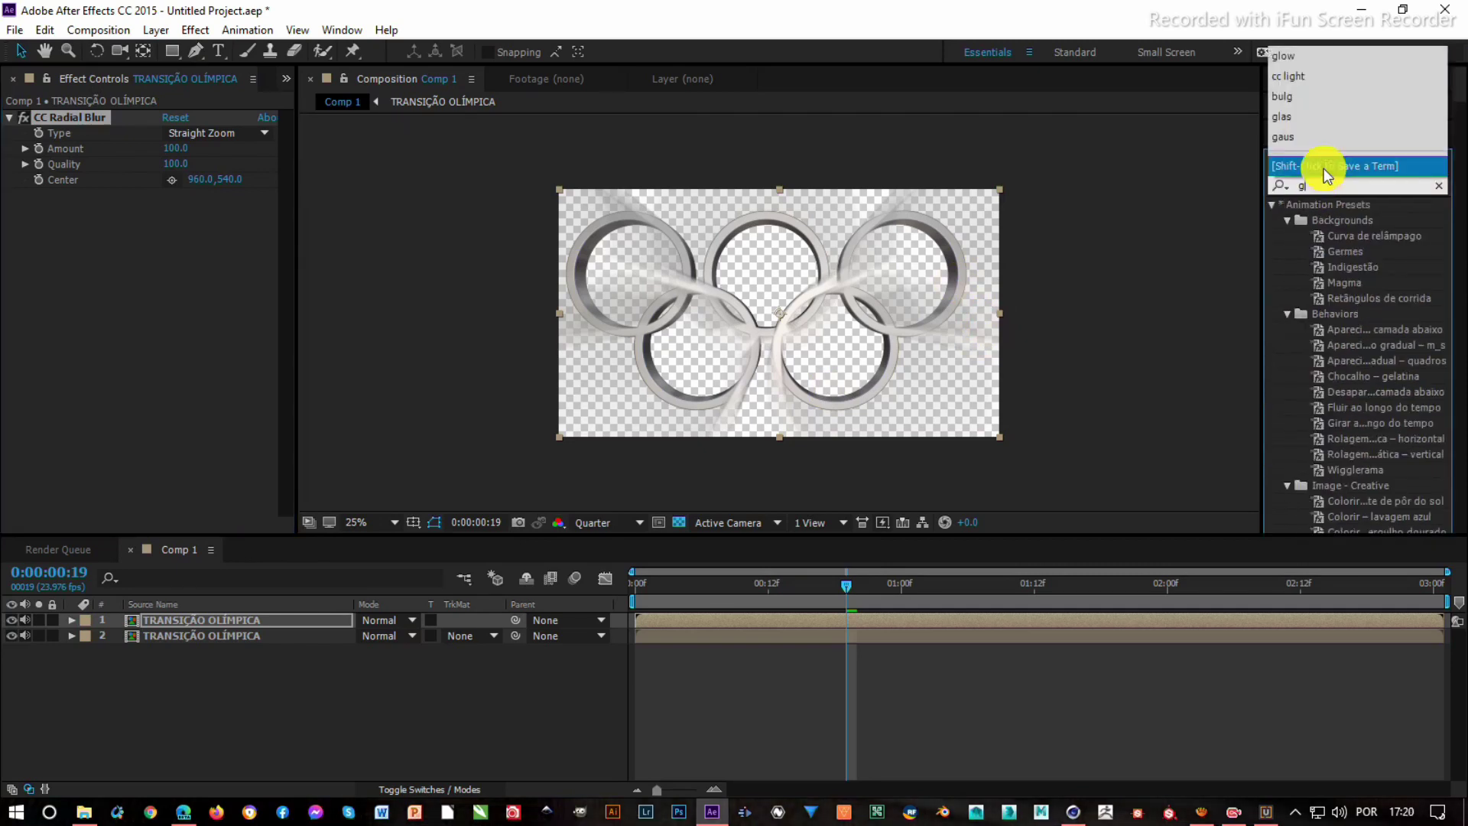
pyautogui.write('ow')
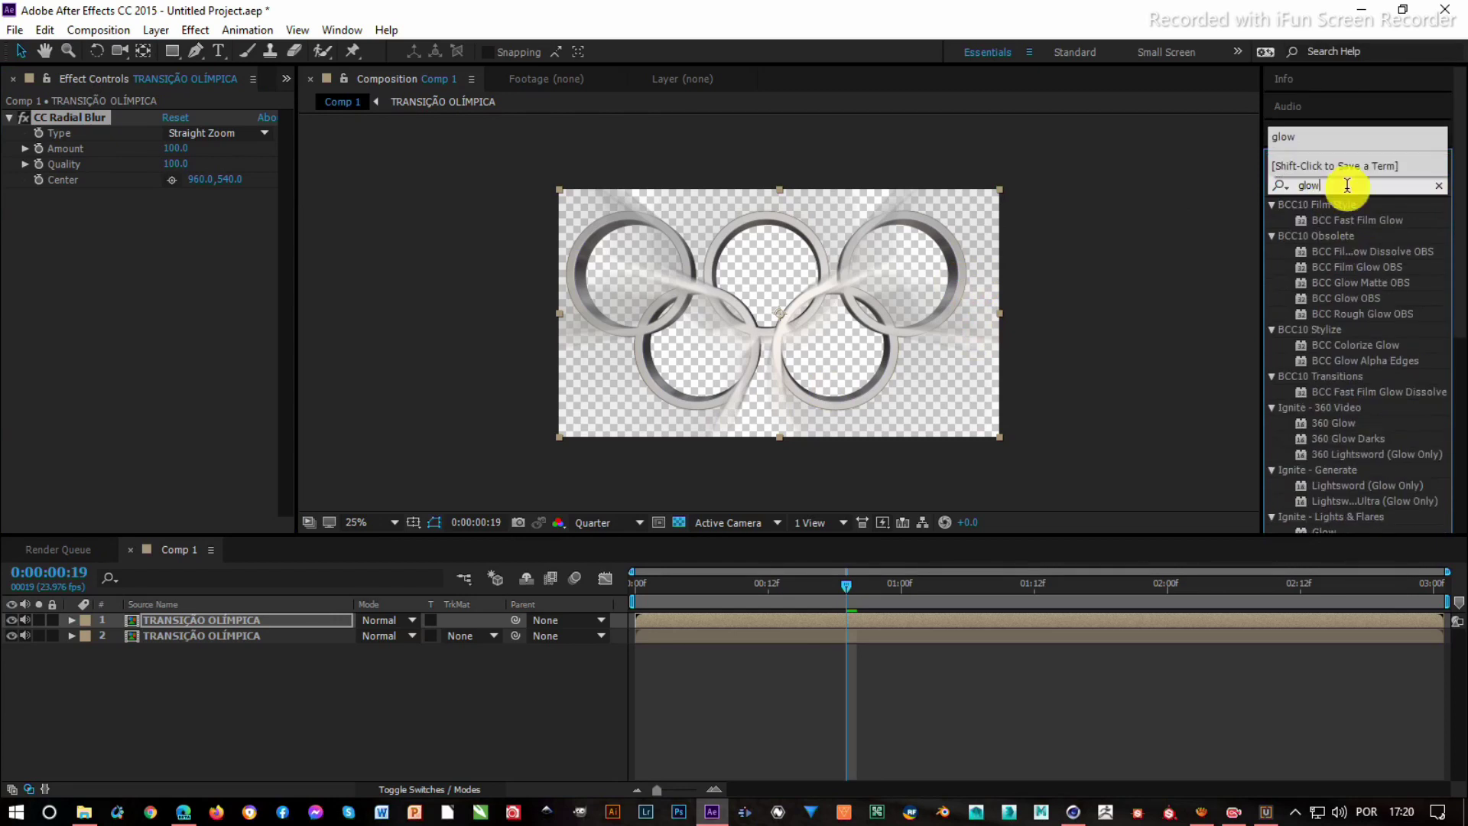
pyautogui.press('Return')
pyautogui.scroll(-1, 1311, 319)
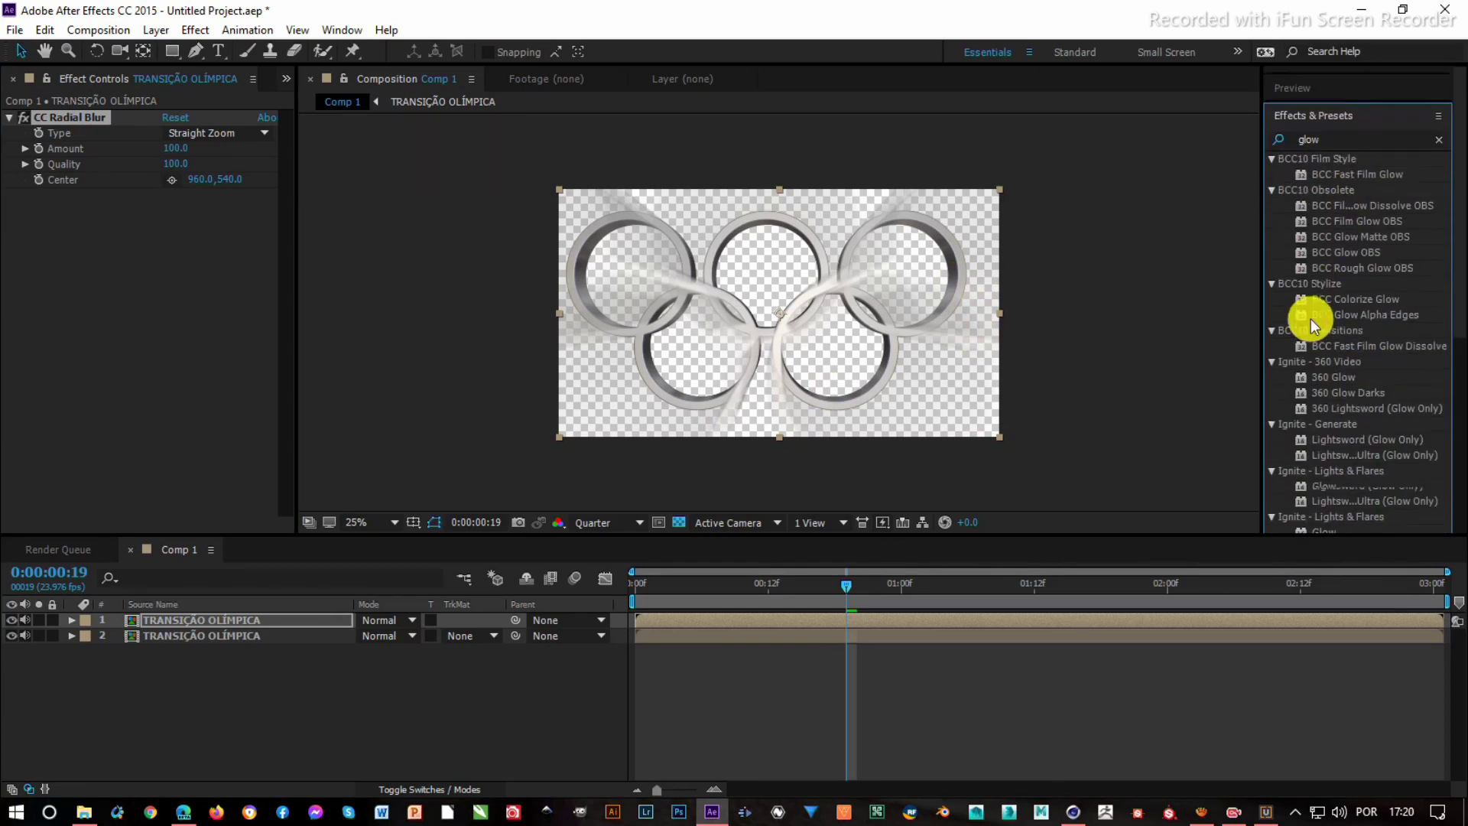
pyautogui.scroll(-1, 1311, 319)
pyautogui.scroll(-2, 1311, 319)
pyautogui.moveTo(1324, 424); pyautogui.dragTo(262, 621)
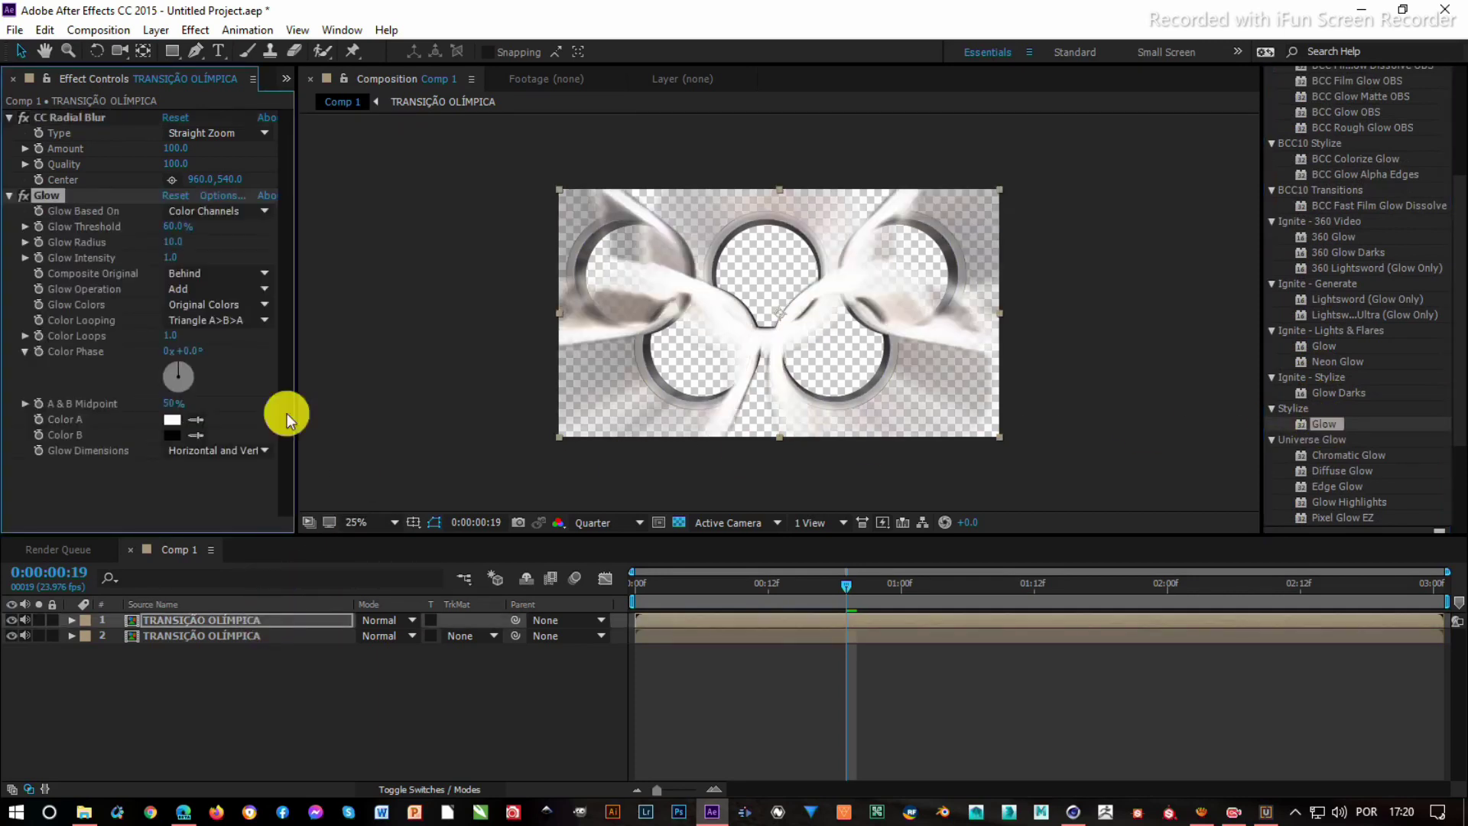
# - Set Glow's Composite Original to On Top
pyautogui.click(209, 271)
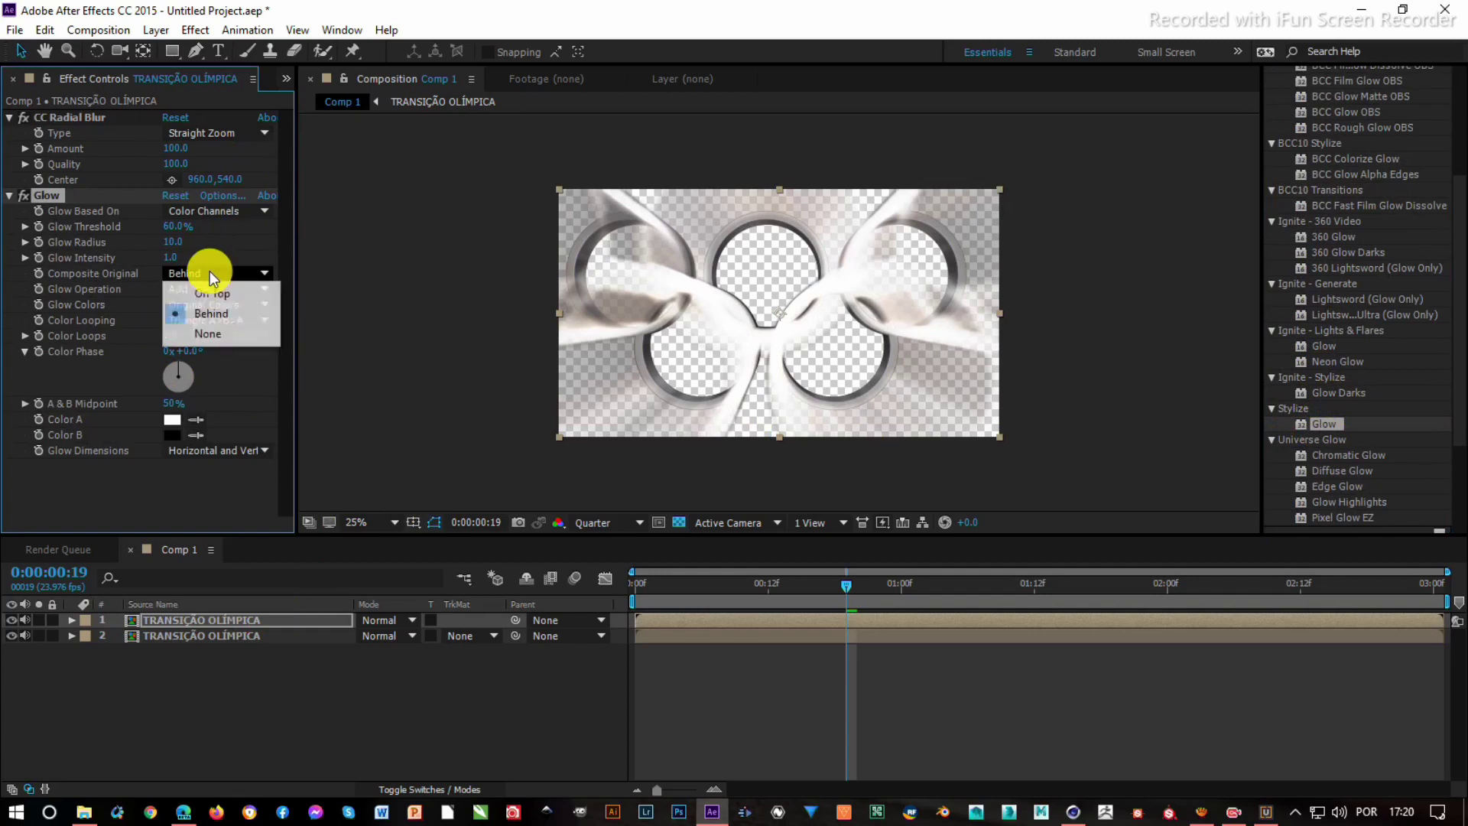
pyautogui.click(215, 286)
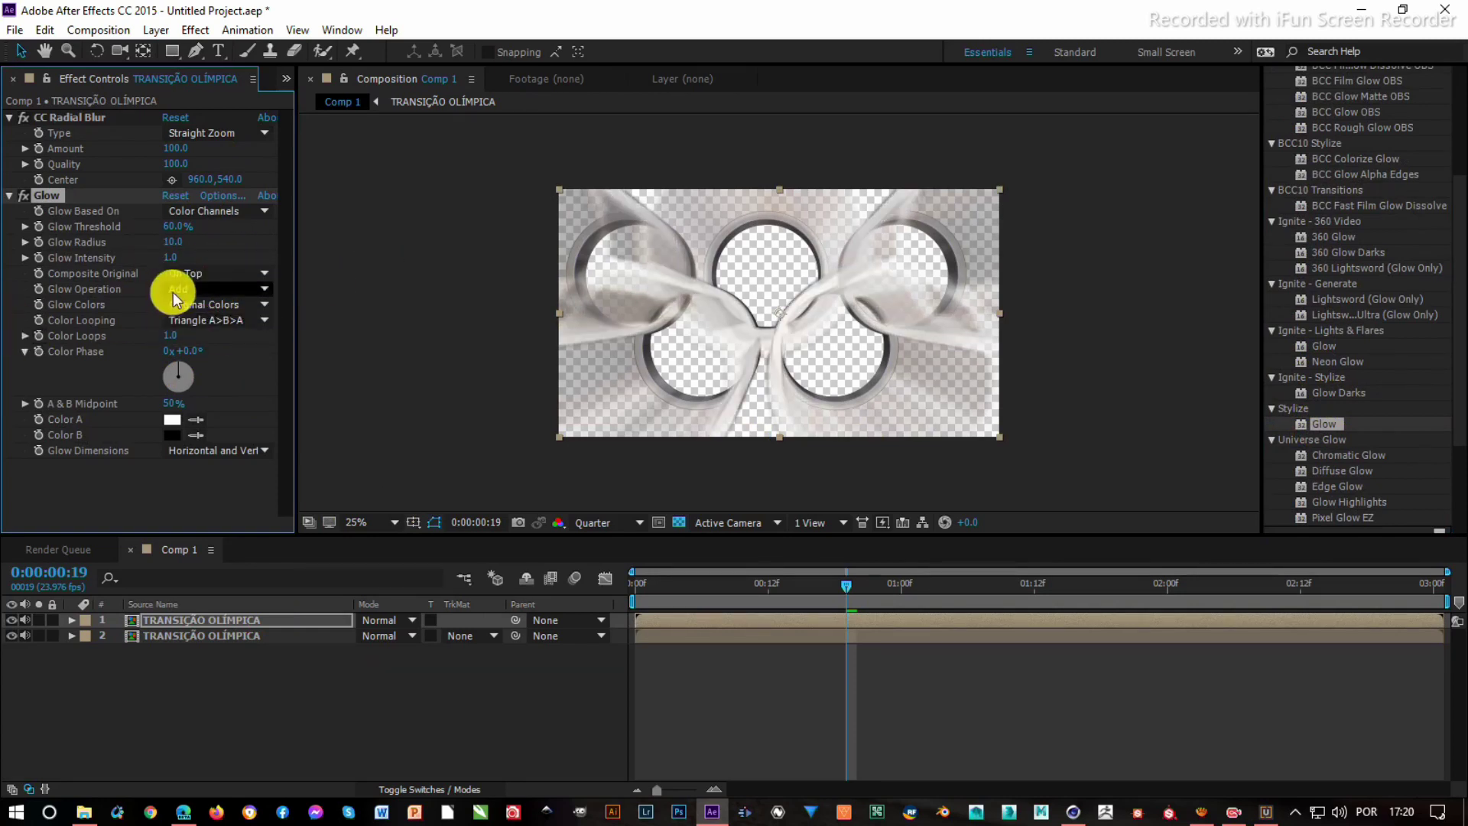
pyautogui.click(191, 275)
pyautogui.click(213, 311)
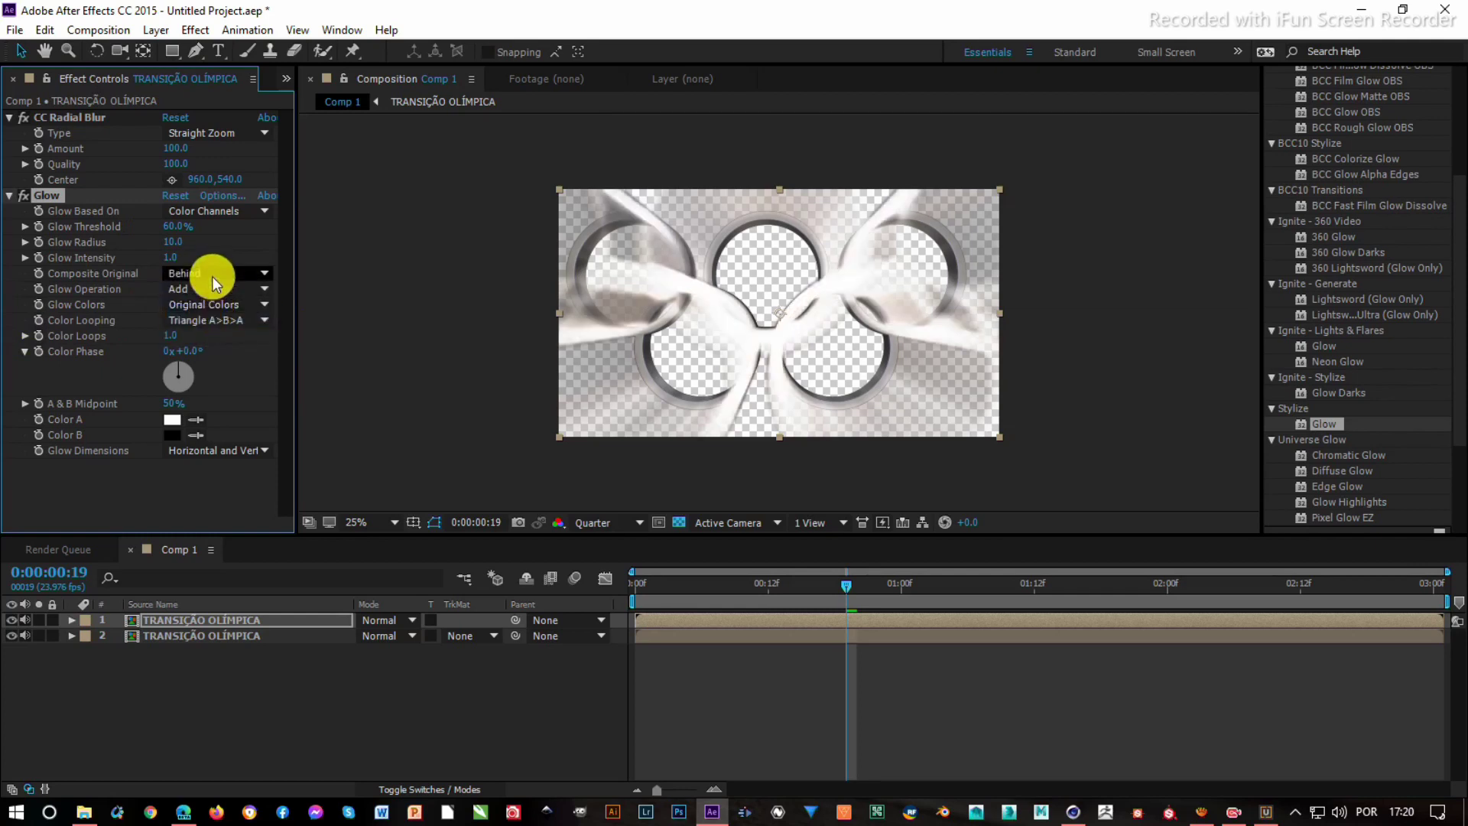
pyautogui.click(213, 274)
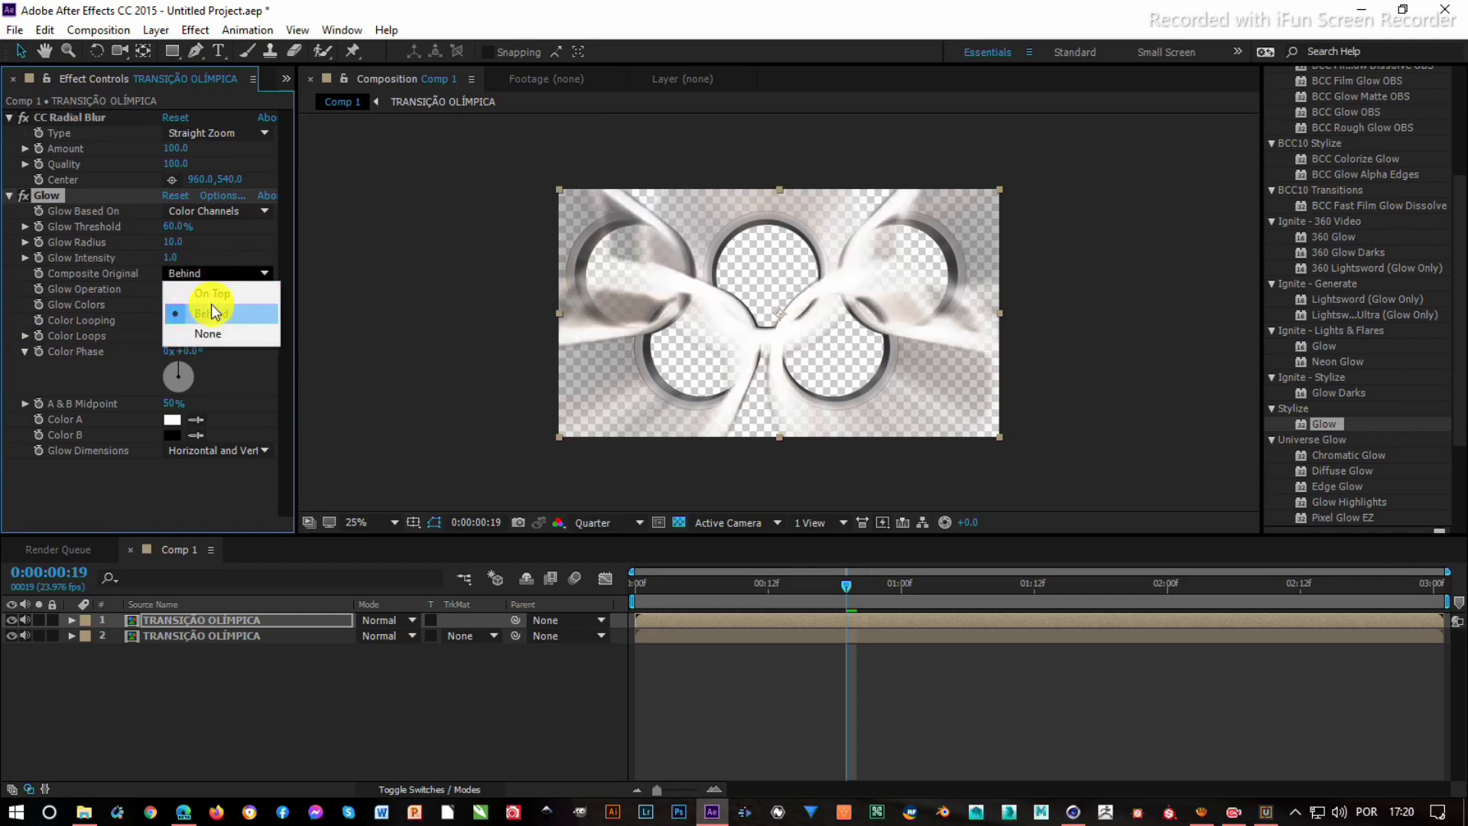
pyautogui.click(211, 295)
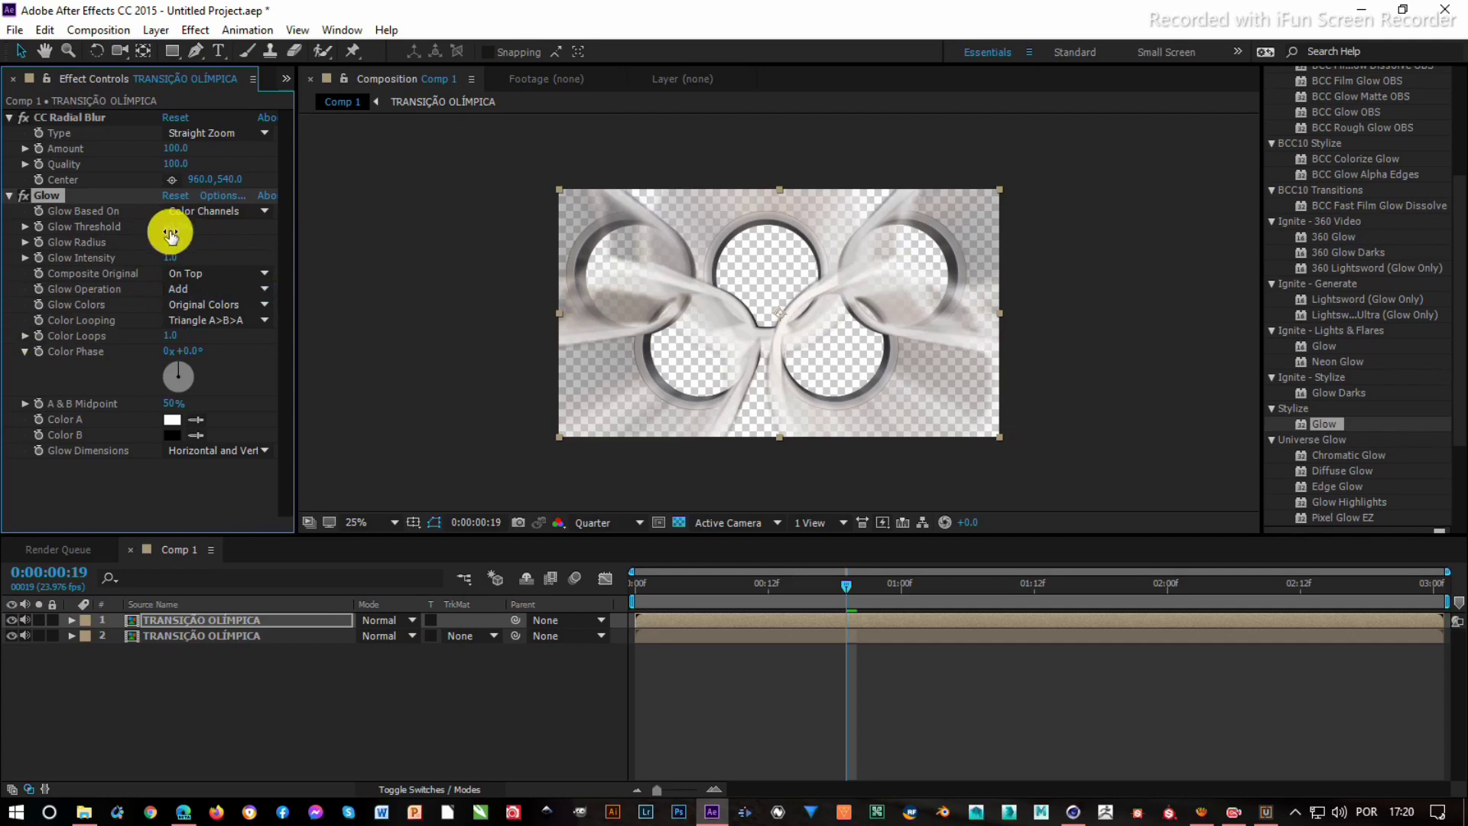
# - Lower Glow Threshold to 10% and set Glow Intensity to 2.0
pyautogui.moveTo(169, 235); pyautogui.dragTo(49, 243)
pyautogui.click(176, 226)
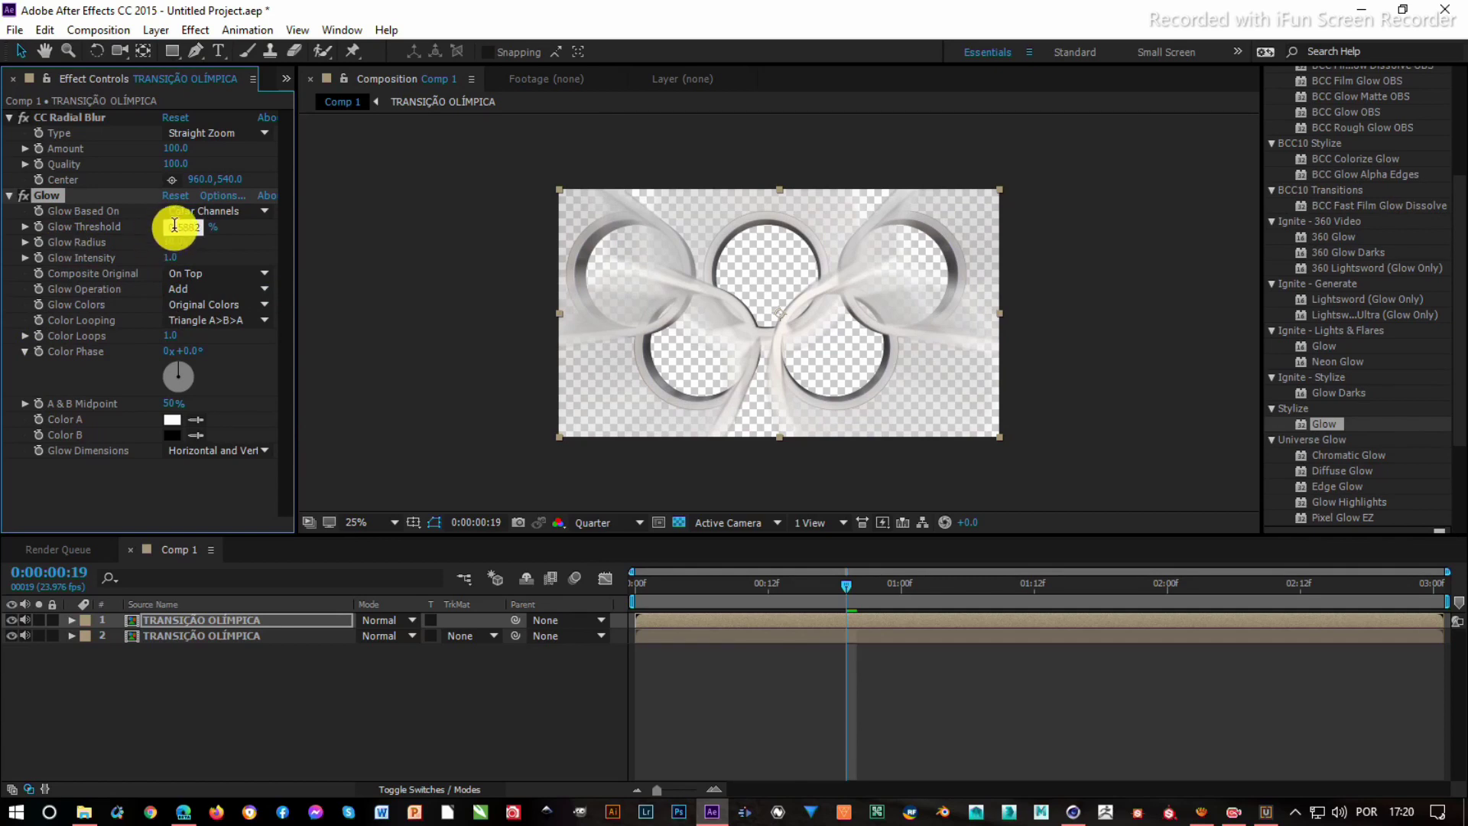
pyautogui.press('Return')
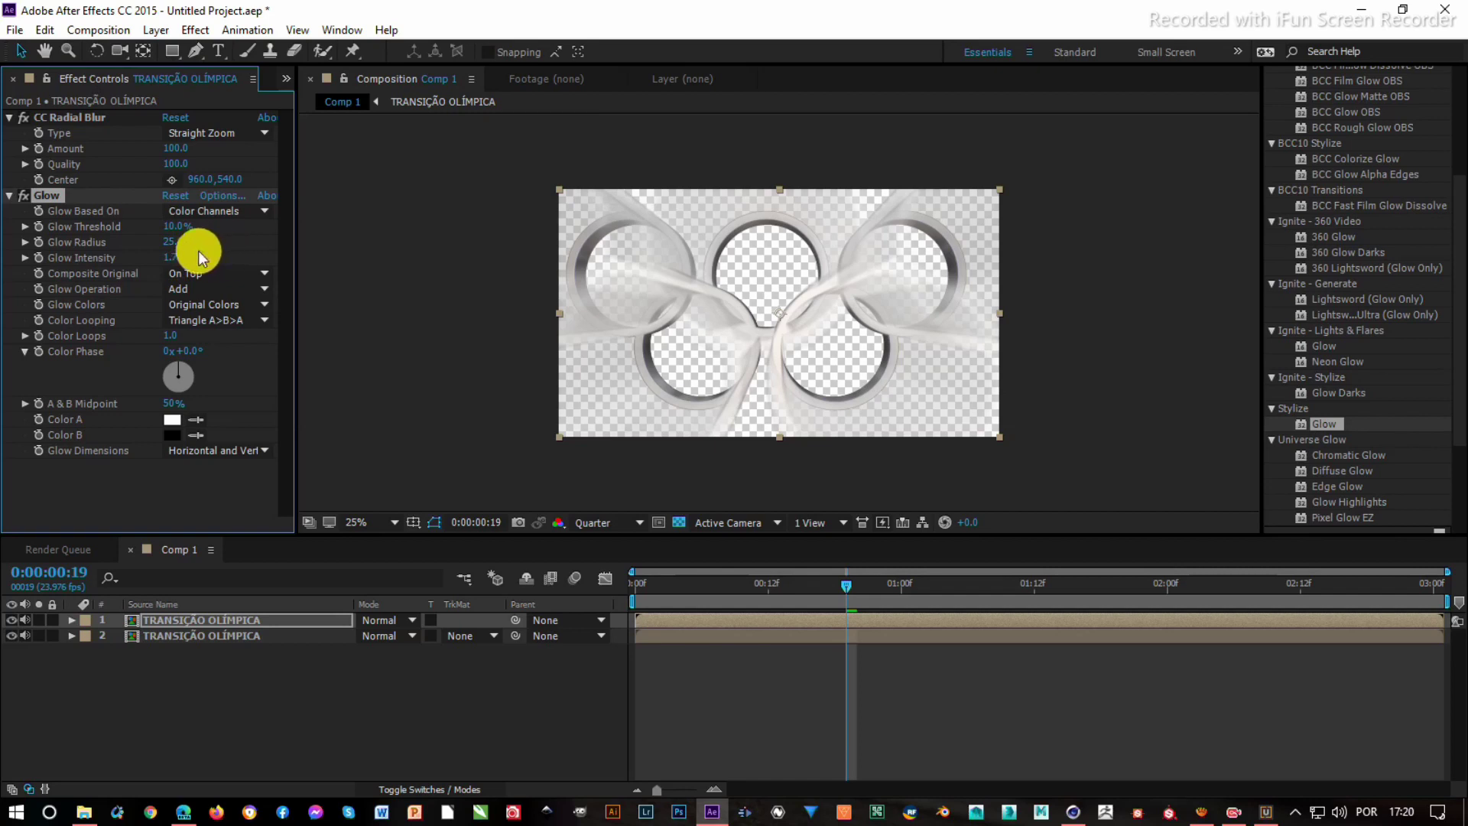
pyautogui.click(191, 257)
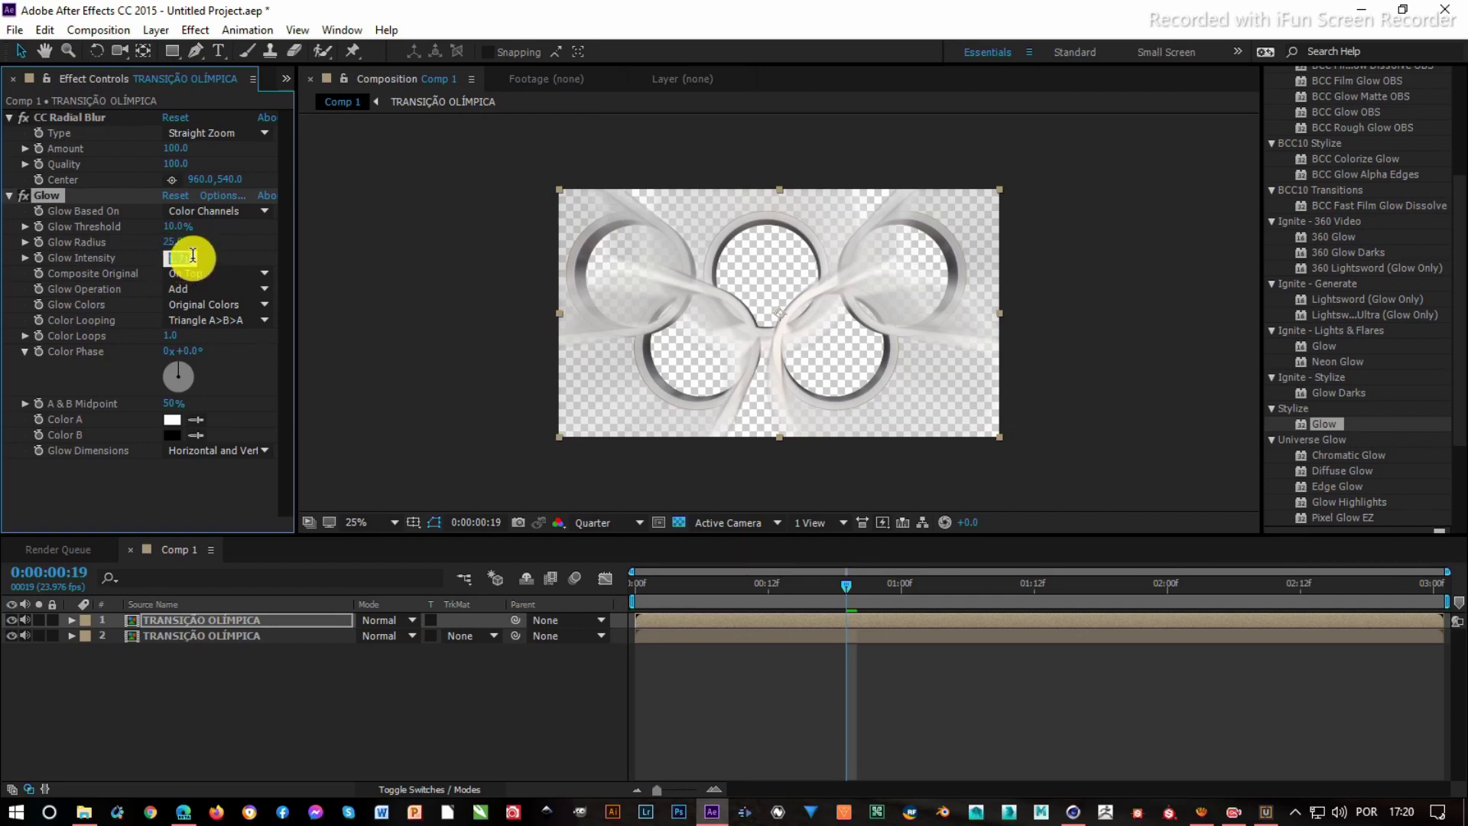
pyautogui.write('2')
pyautogui.press('Return')
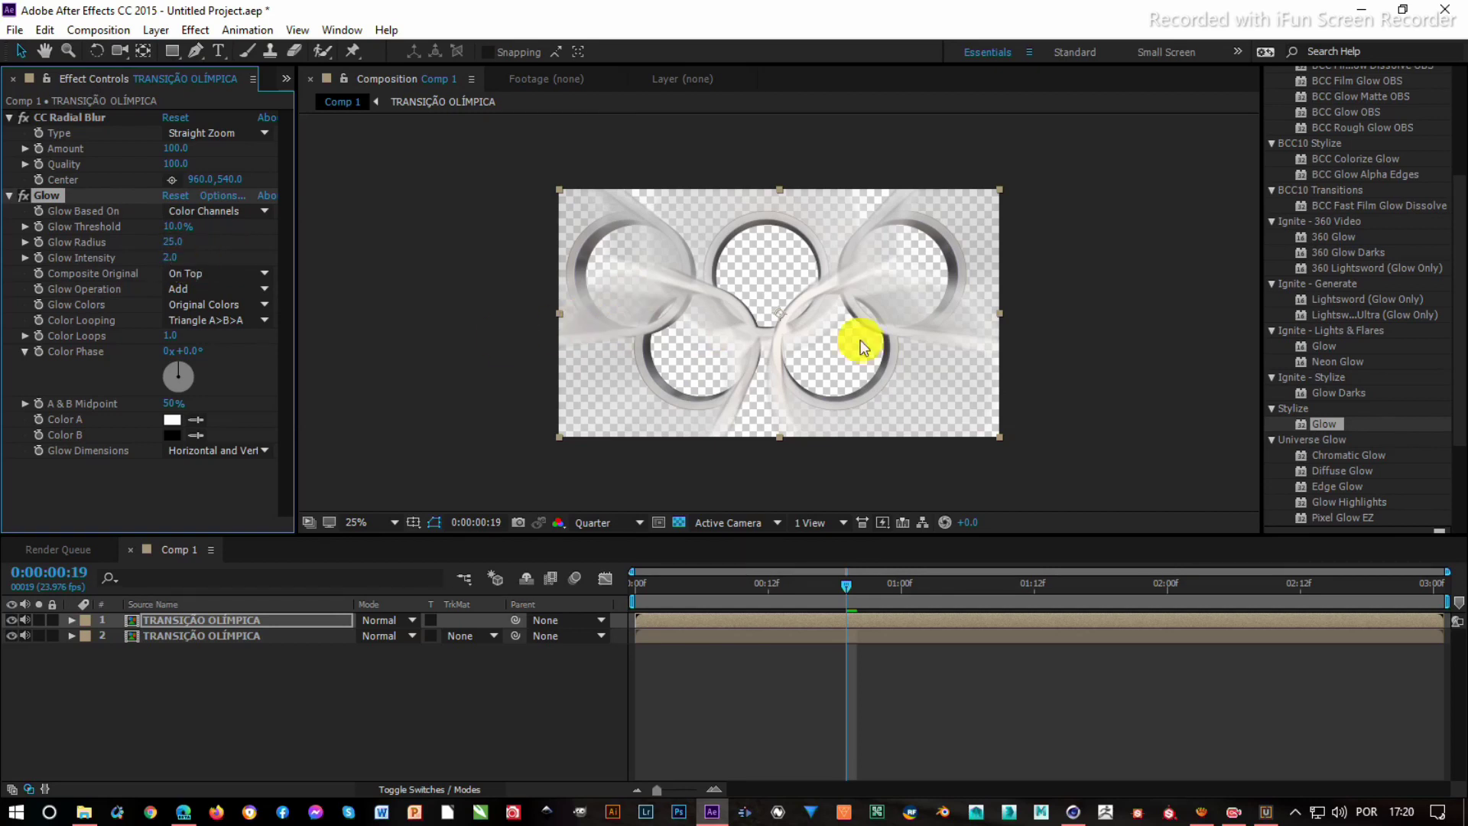
pyautogui.click(282, 622)
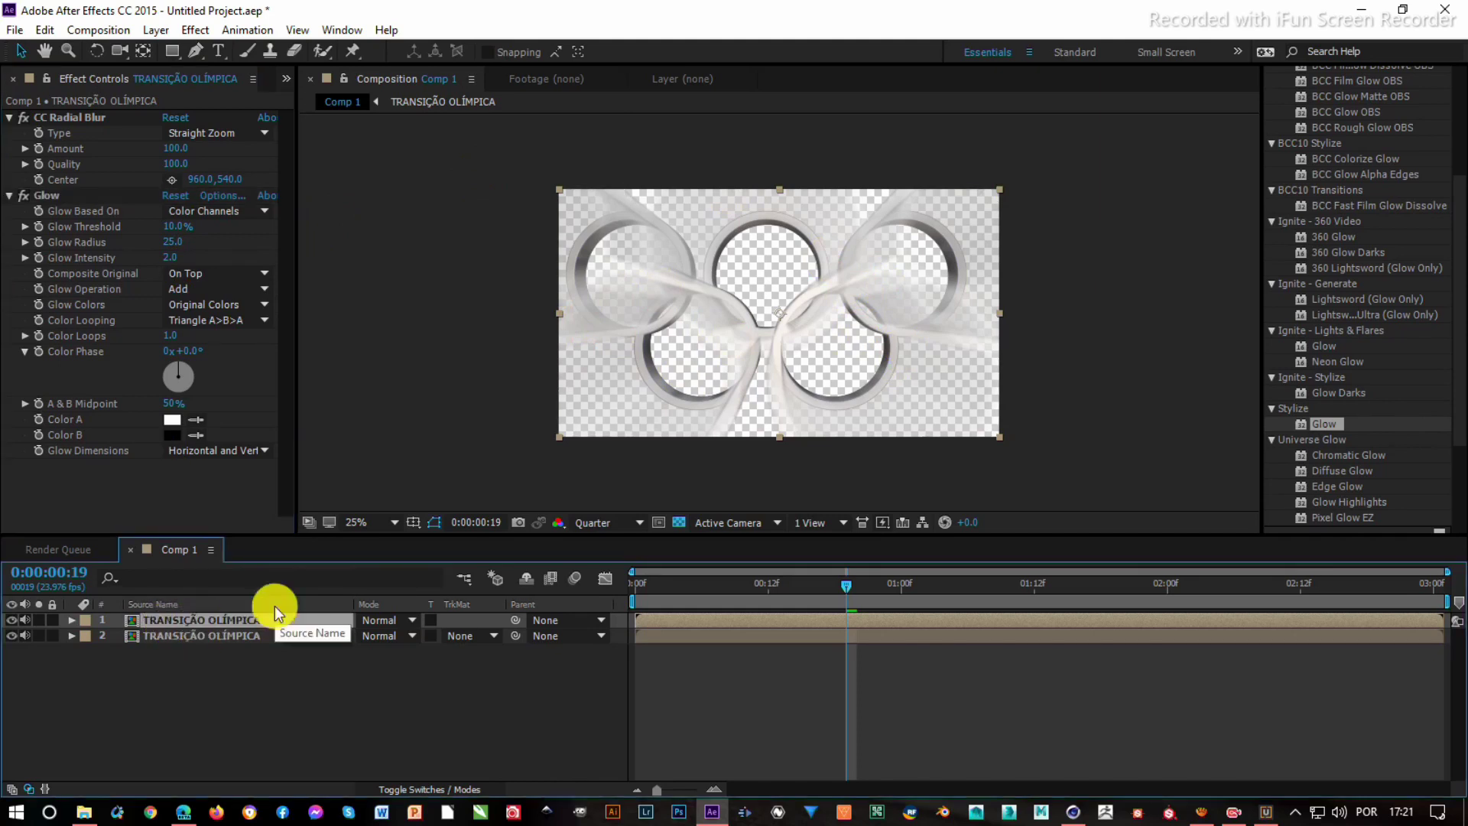
# - Show the top TRANSIÇÃO OLÍMPICA layer's Opacity and lower it, entering 80%
pyautogui.press('t')
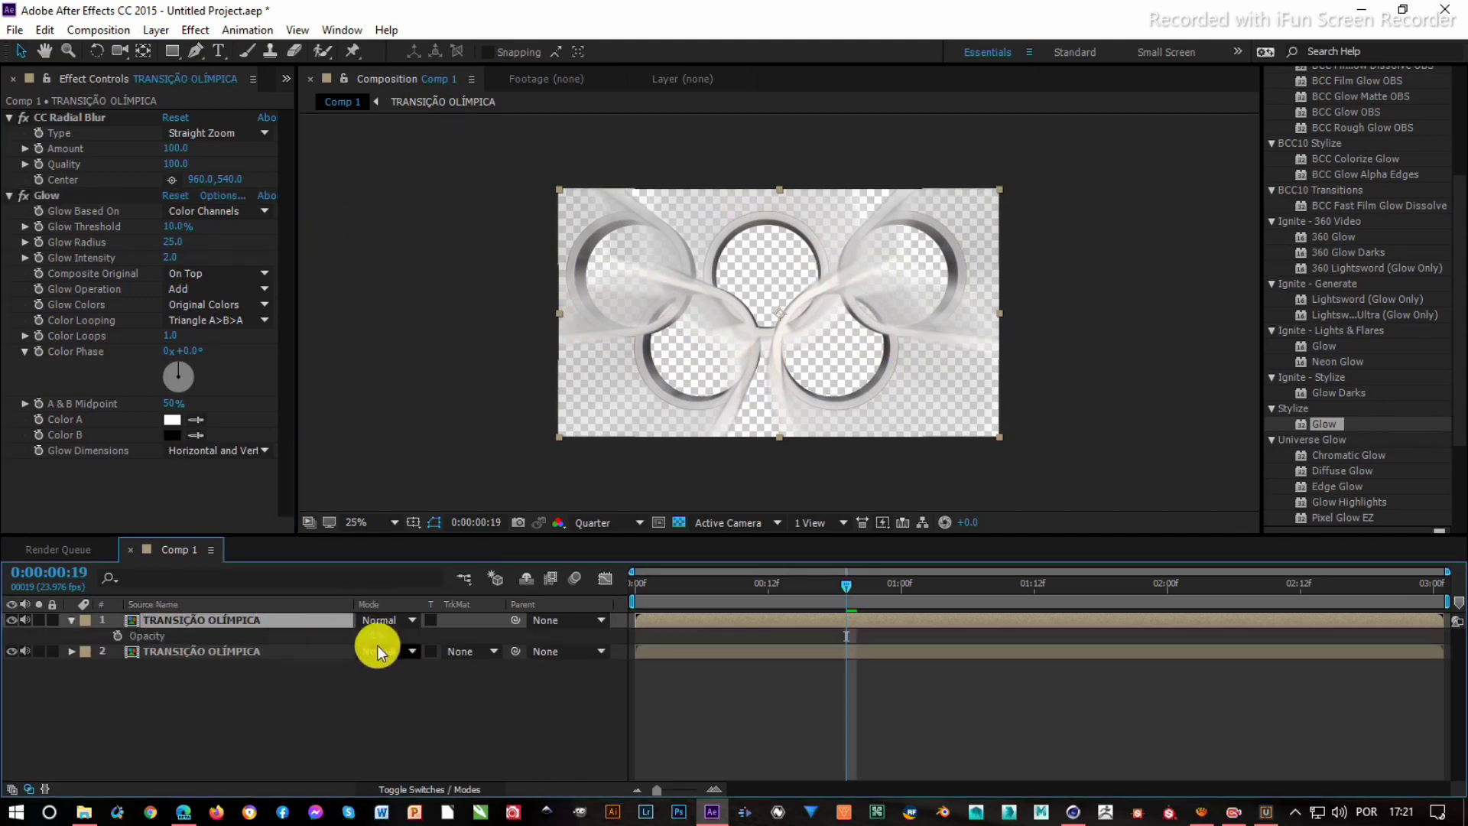
pyautogui.click(374, 639)
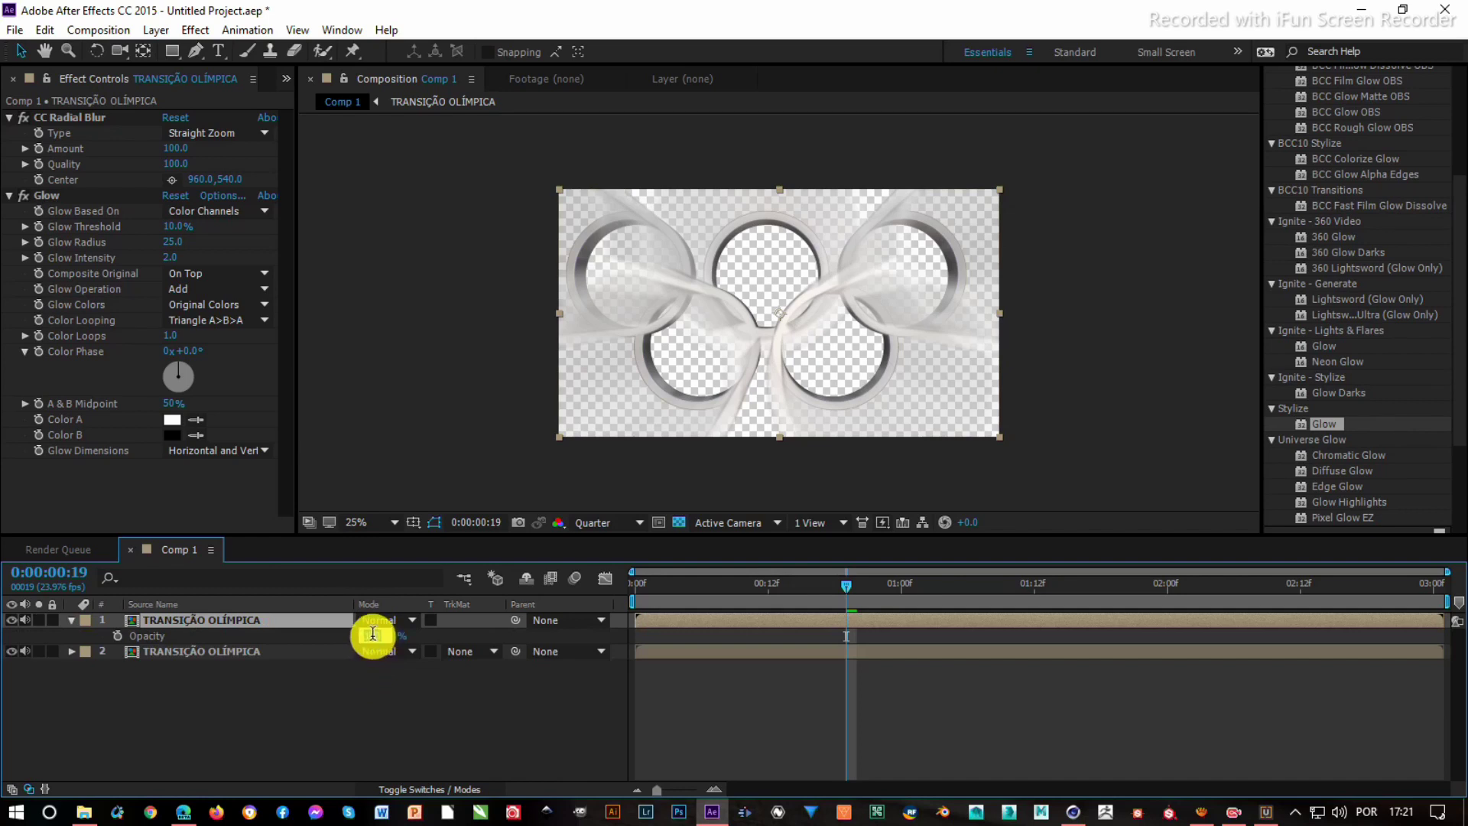
pyautogui.write('0')
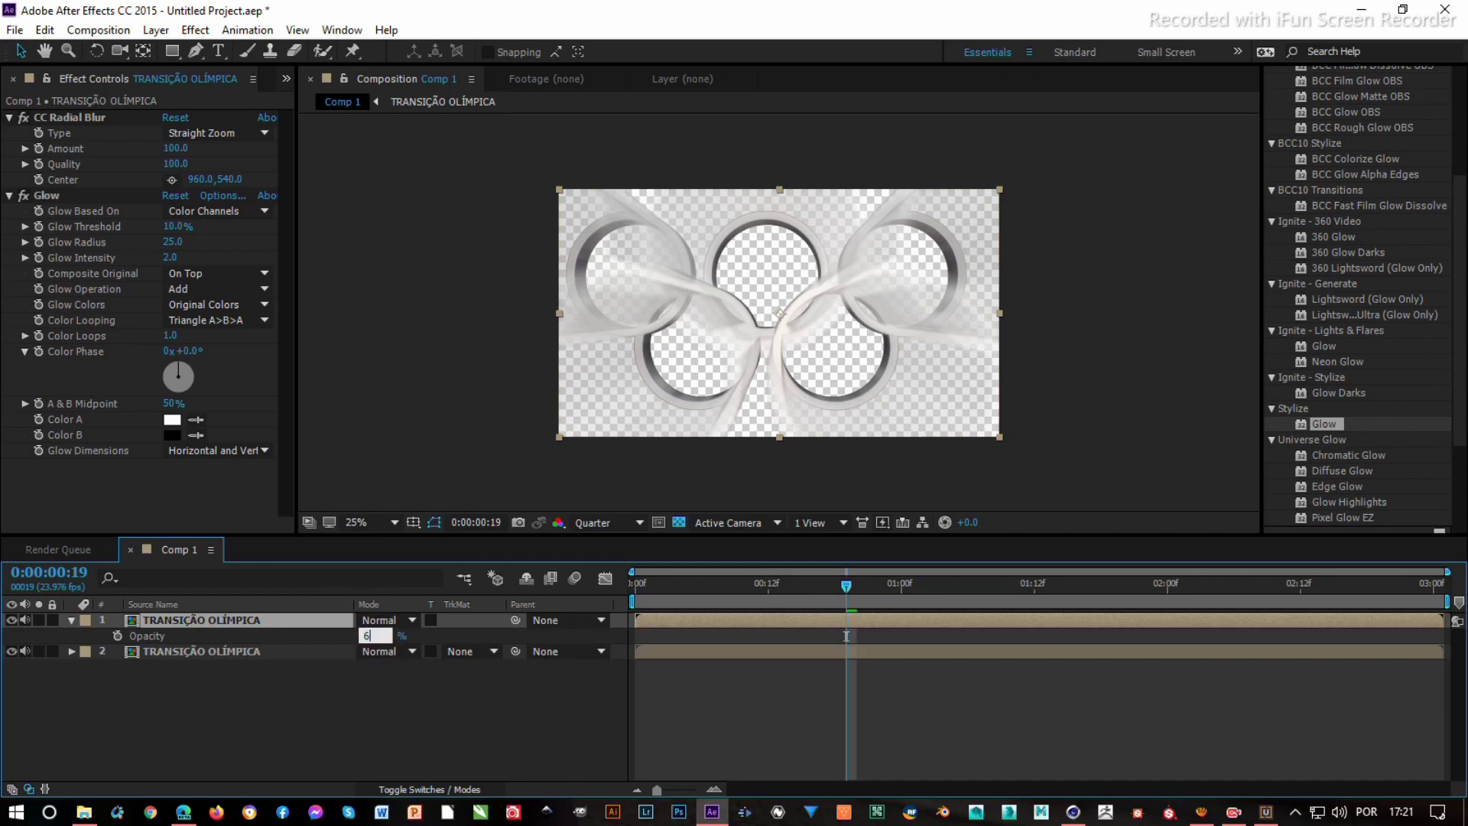
pyautogui.press('Return')
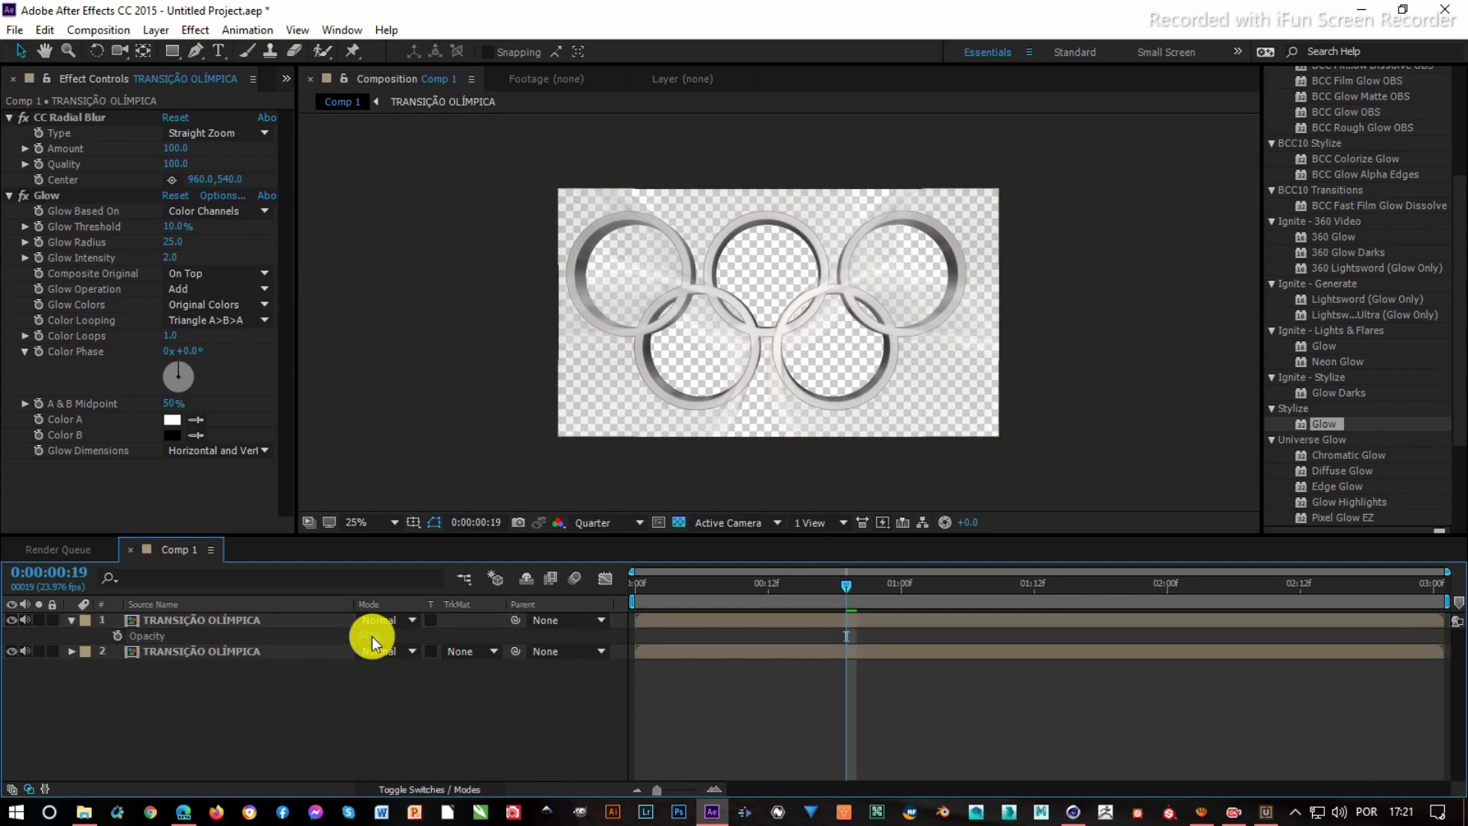
pyautogui.click(376, 637)
pyautogui.write('80')
pyautogui.press('Return')
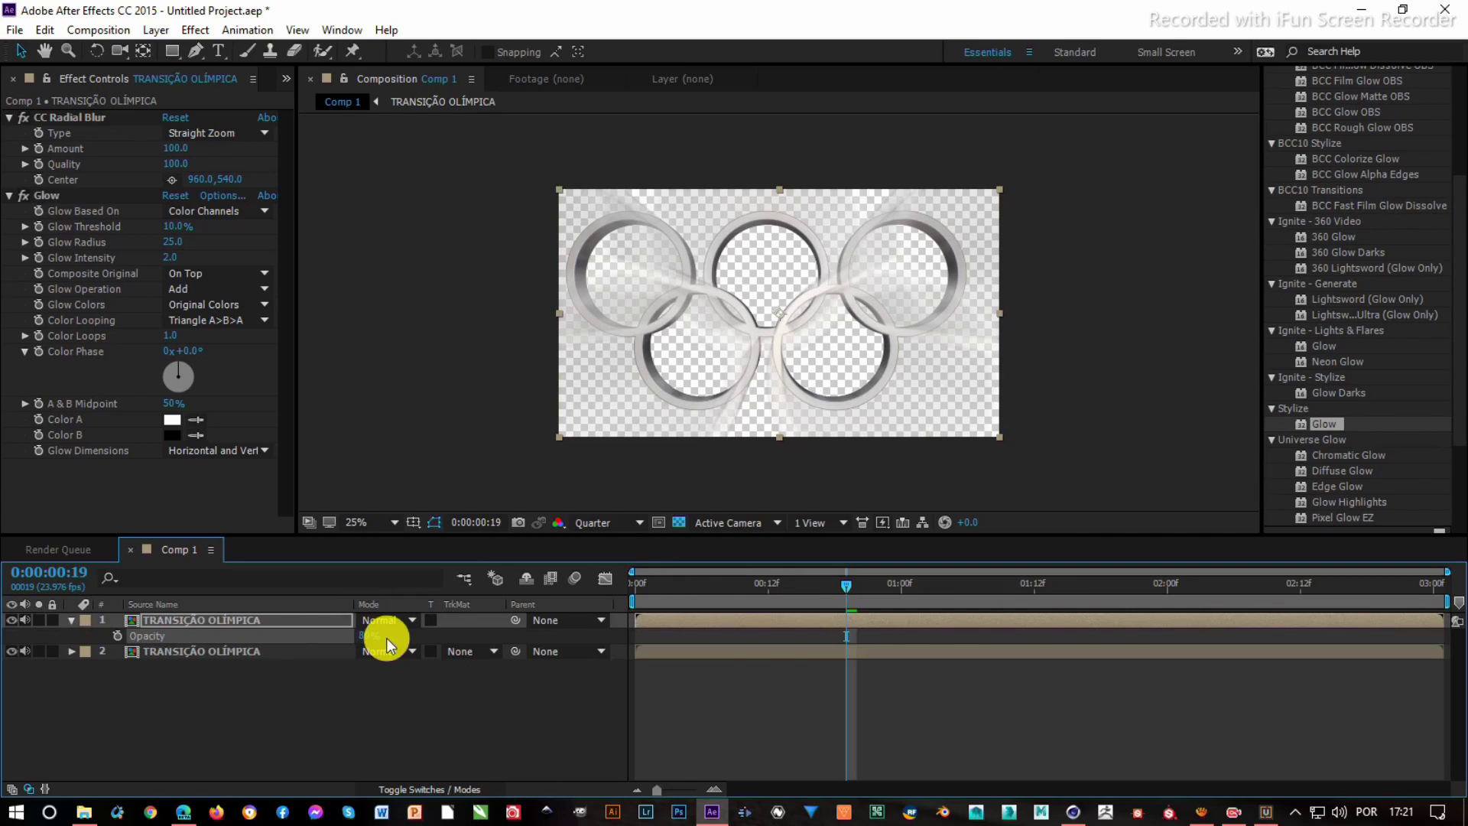
pyautogui.click(365, 634)
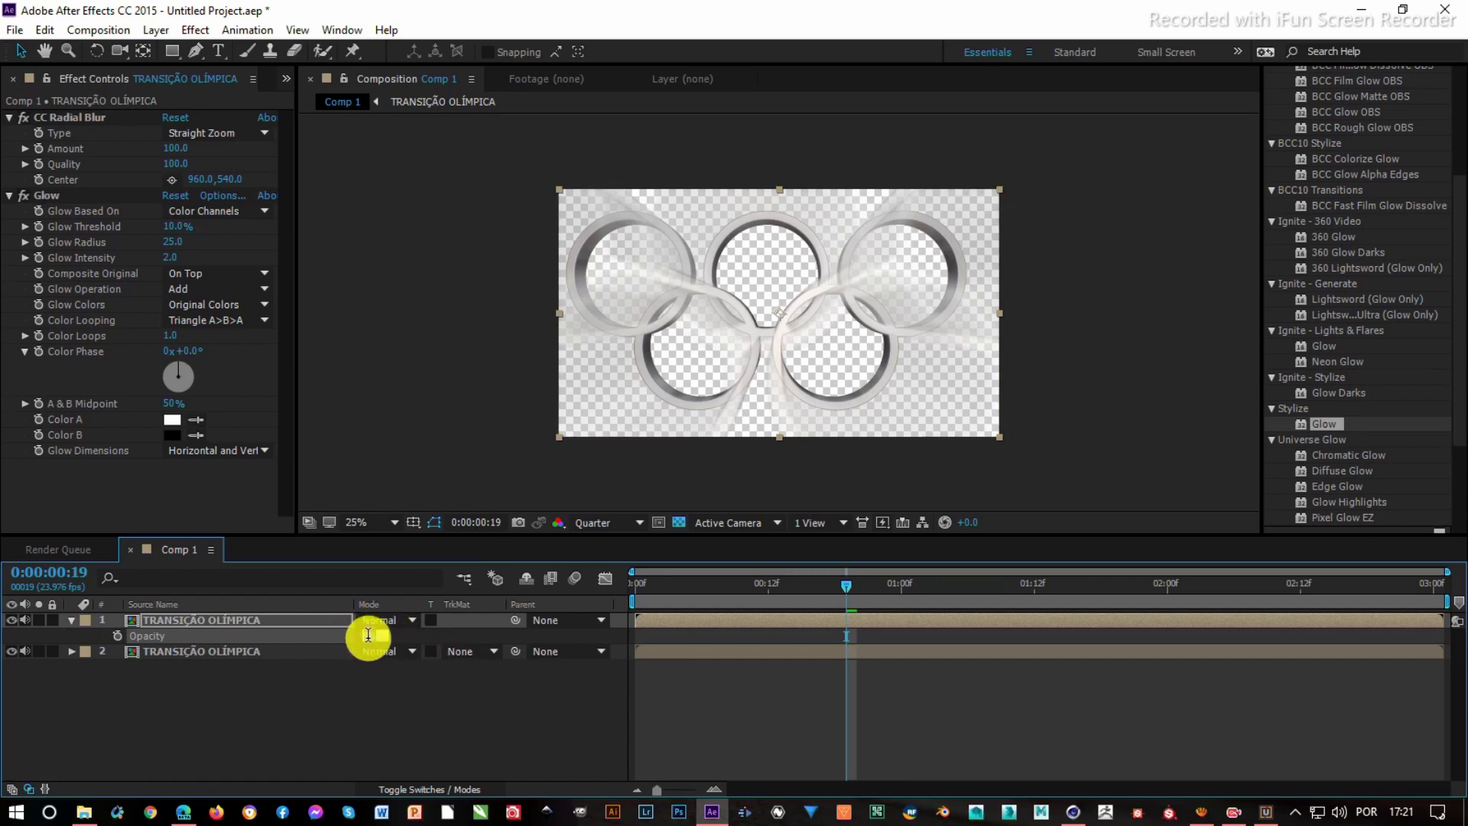
# - Keyframe the CC Radial Blur Center at 0,540 on the composition's first frame
pyautogui.press('t')
pyautogui.moveTo(650, 584); pyautogui.dragTo(638, 589)
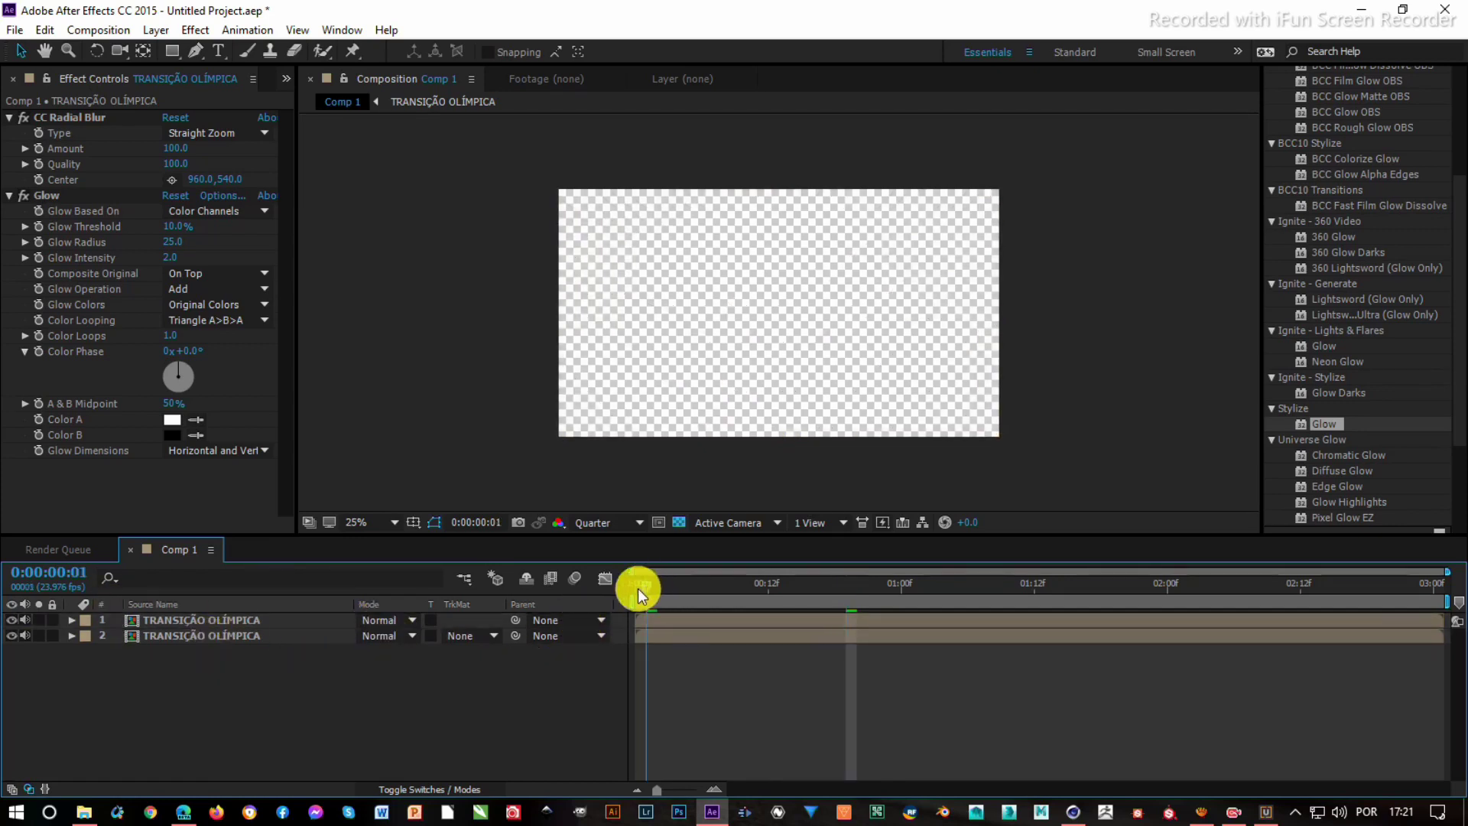
pyautogui.click(9, 196)
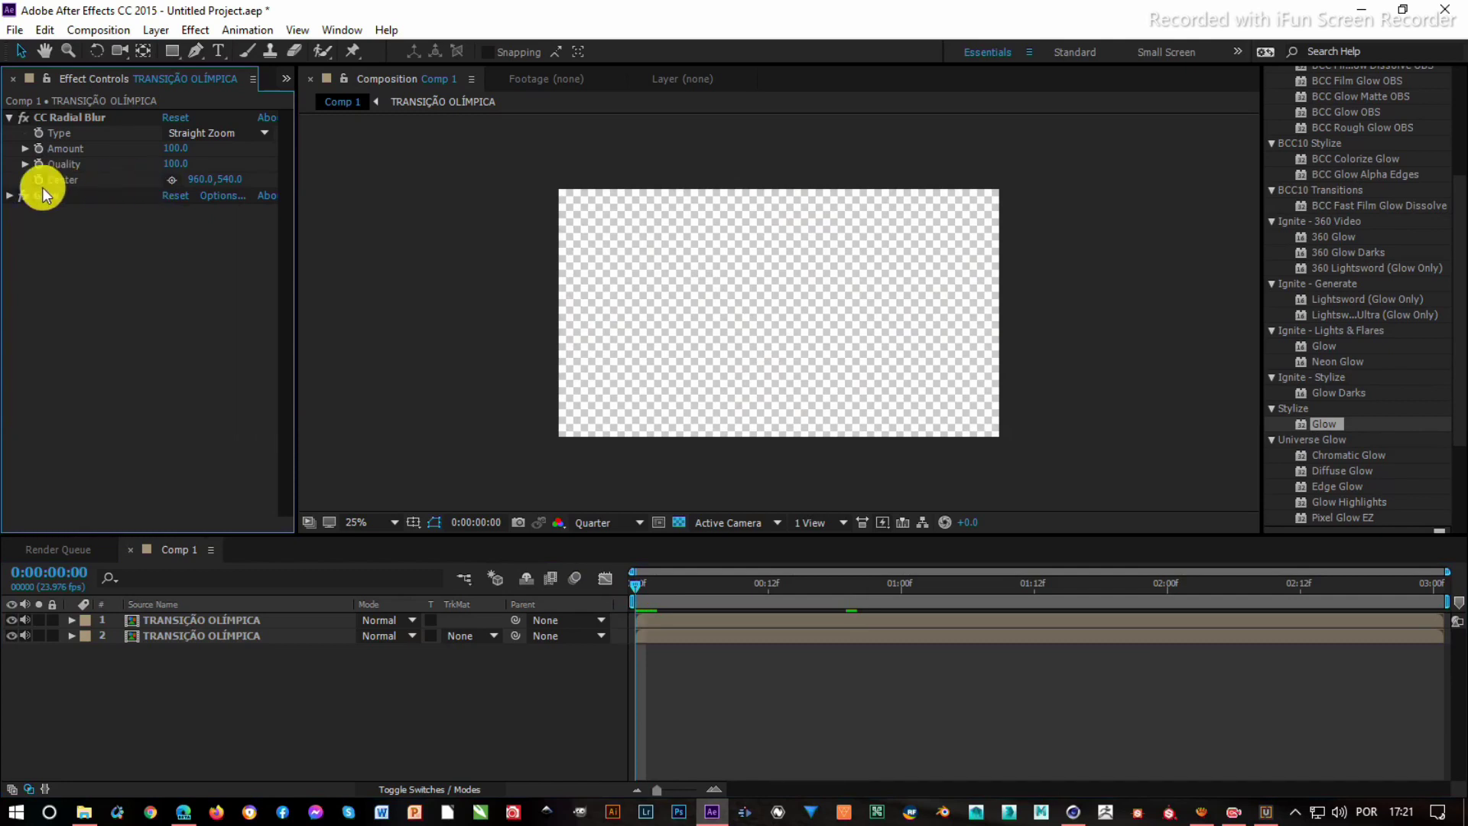
pyautogui.click(203, 180)
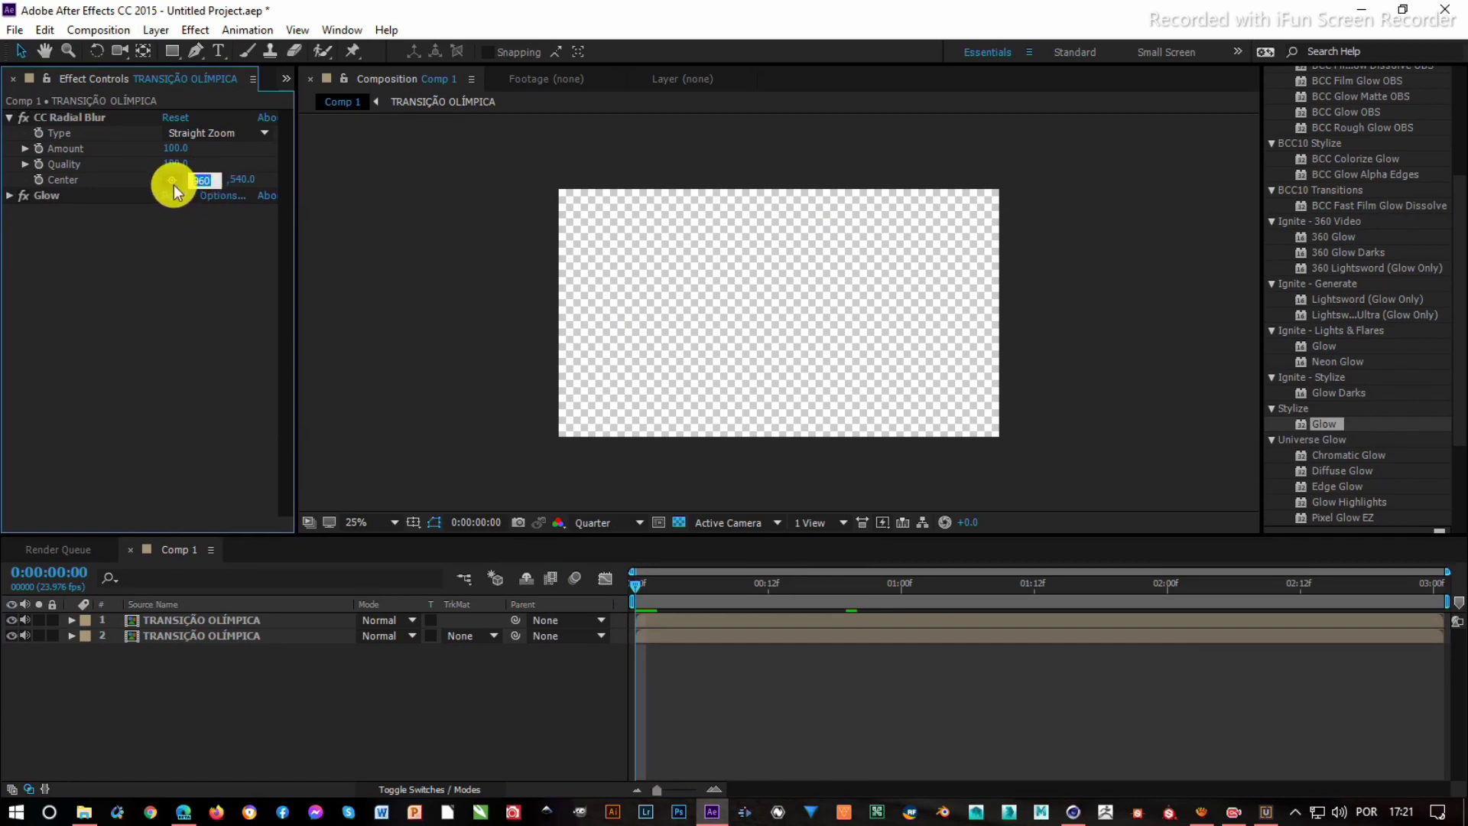
pyautogui.click(35, 178)
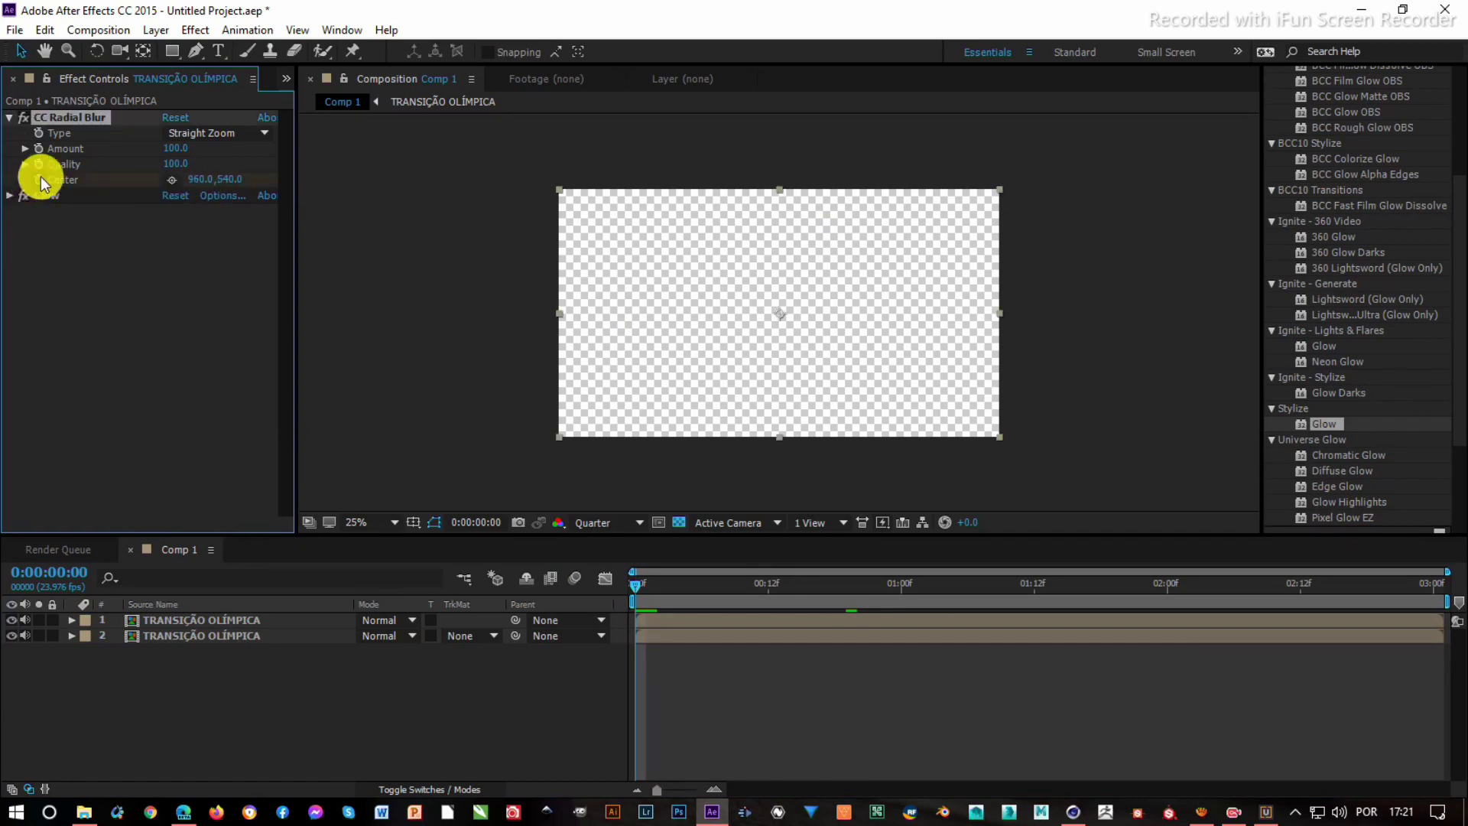
pyautogui.click(195, 182)
pyautogui.write('0')
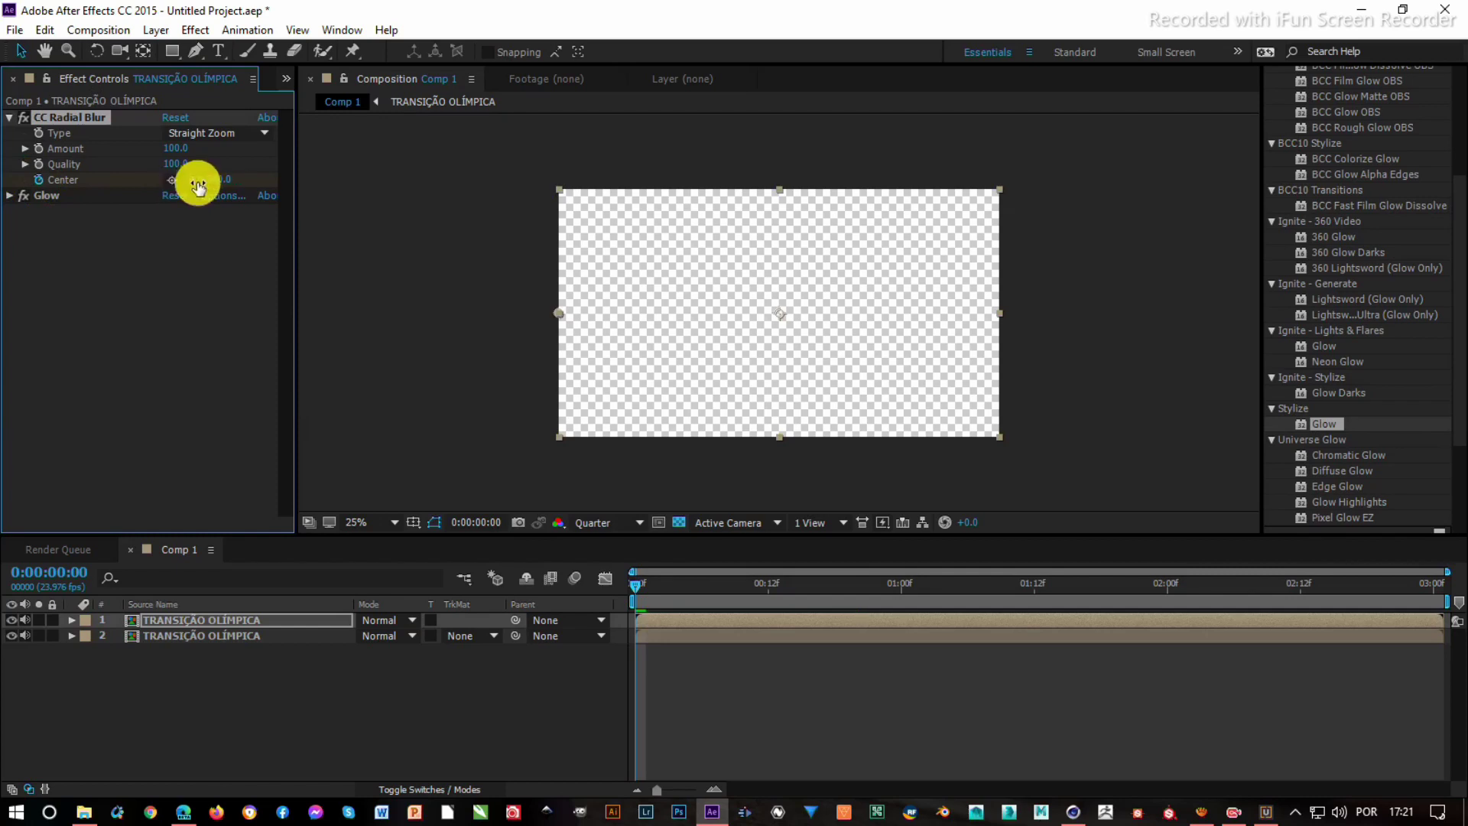
pyautogui.click(833, 588)
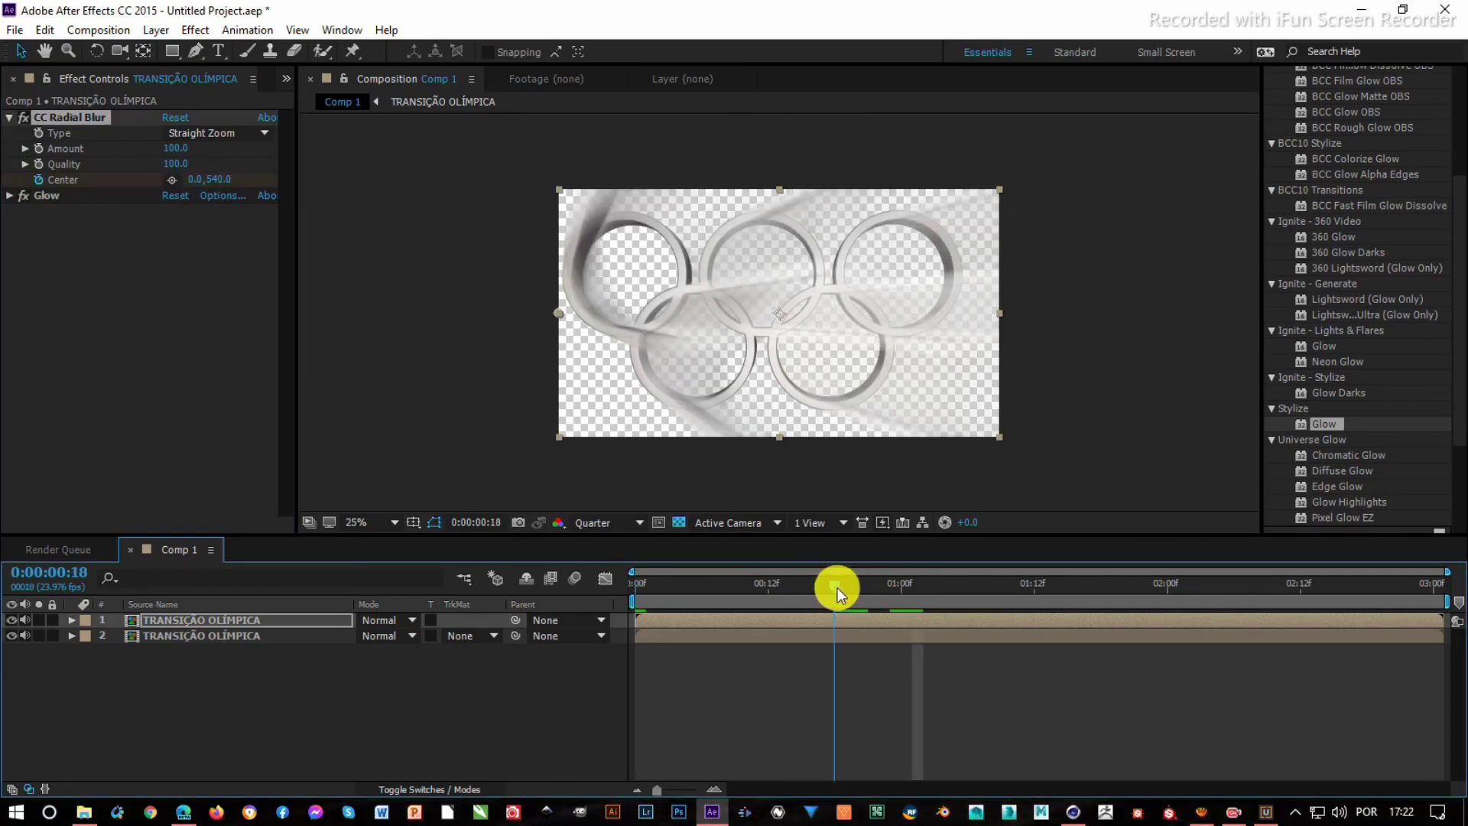
pyautogui.moveTo(842, 585); pyautogui.dragTo(847, 586)
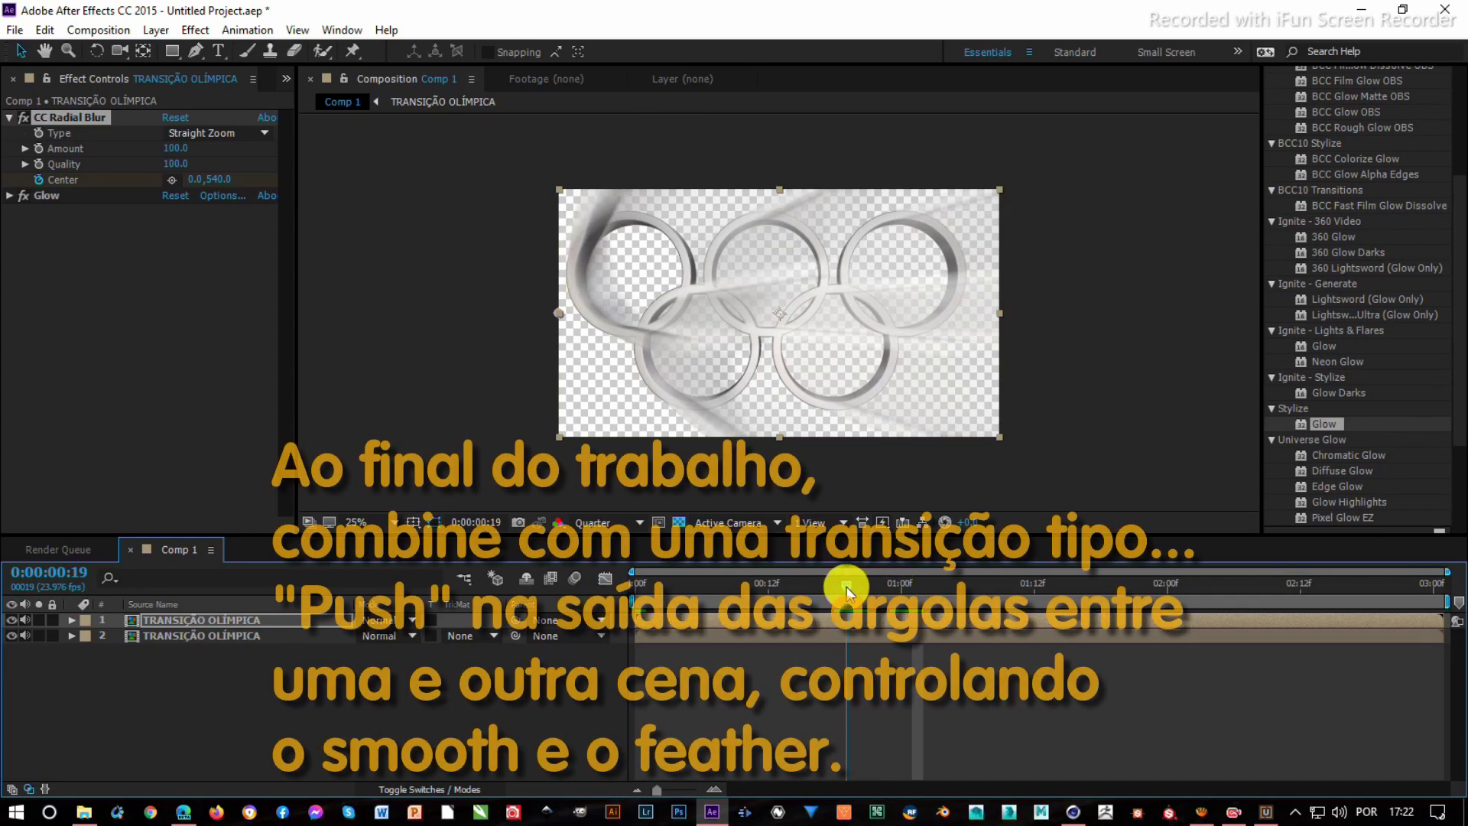
# - Set the Center X keyframe to 960 at frame 20
pyautogui.click(201, 181)
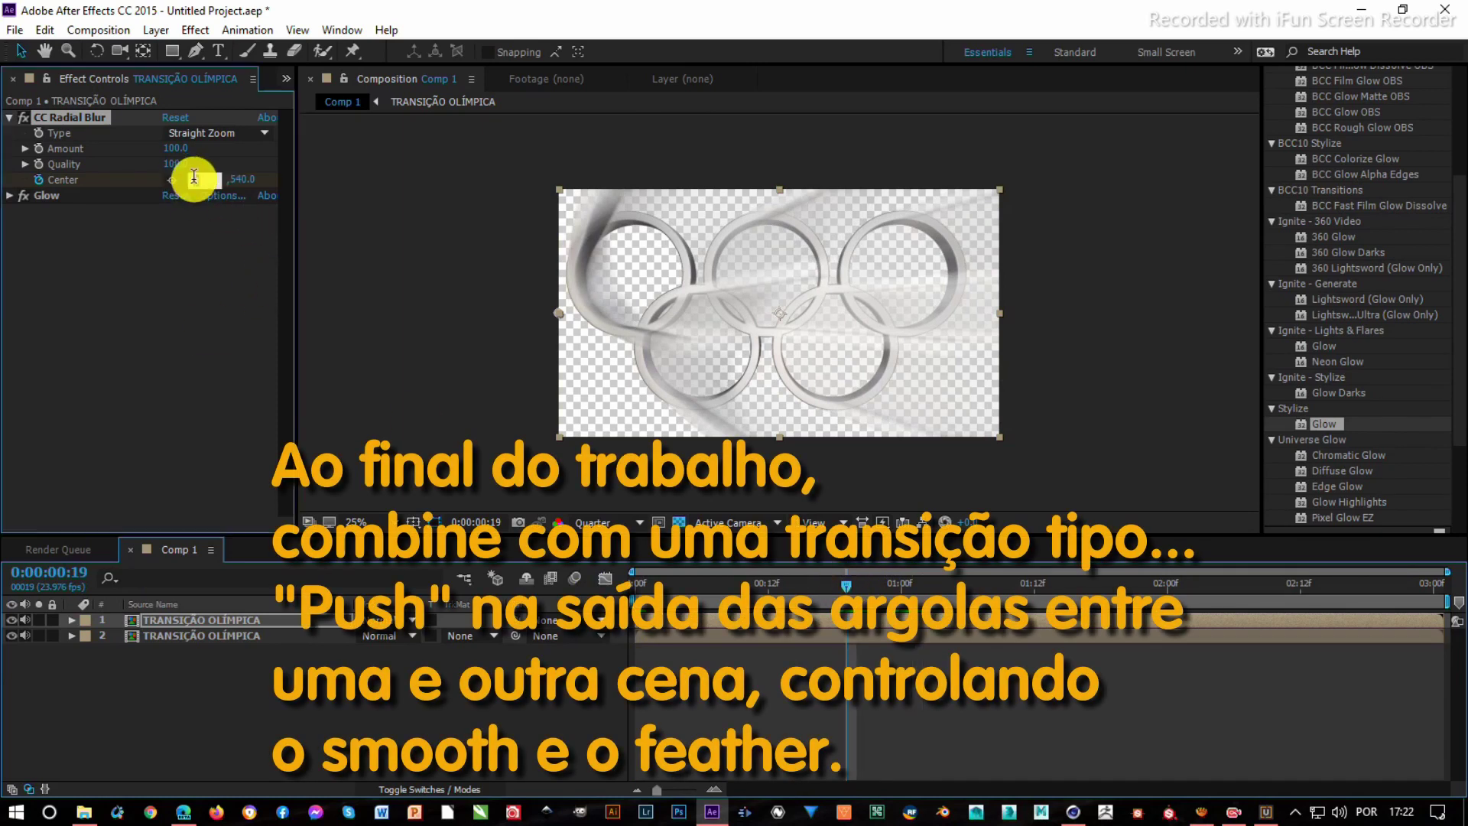
pyautogui.click(85, 568)
pyautogui.write('20')
pyautogui.press('Return')
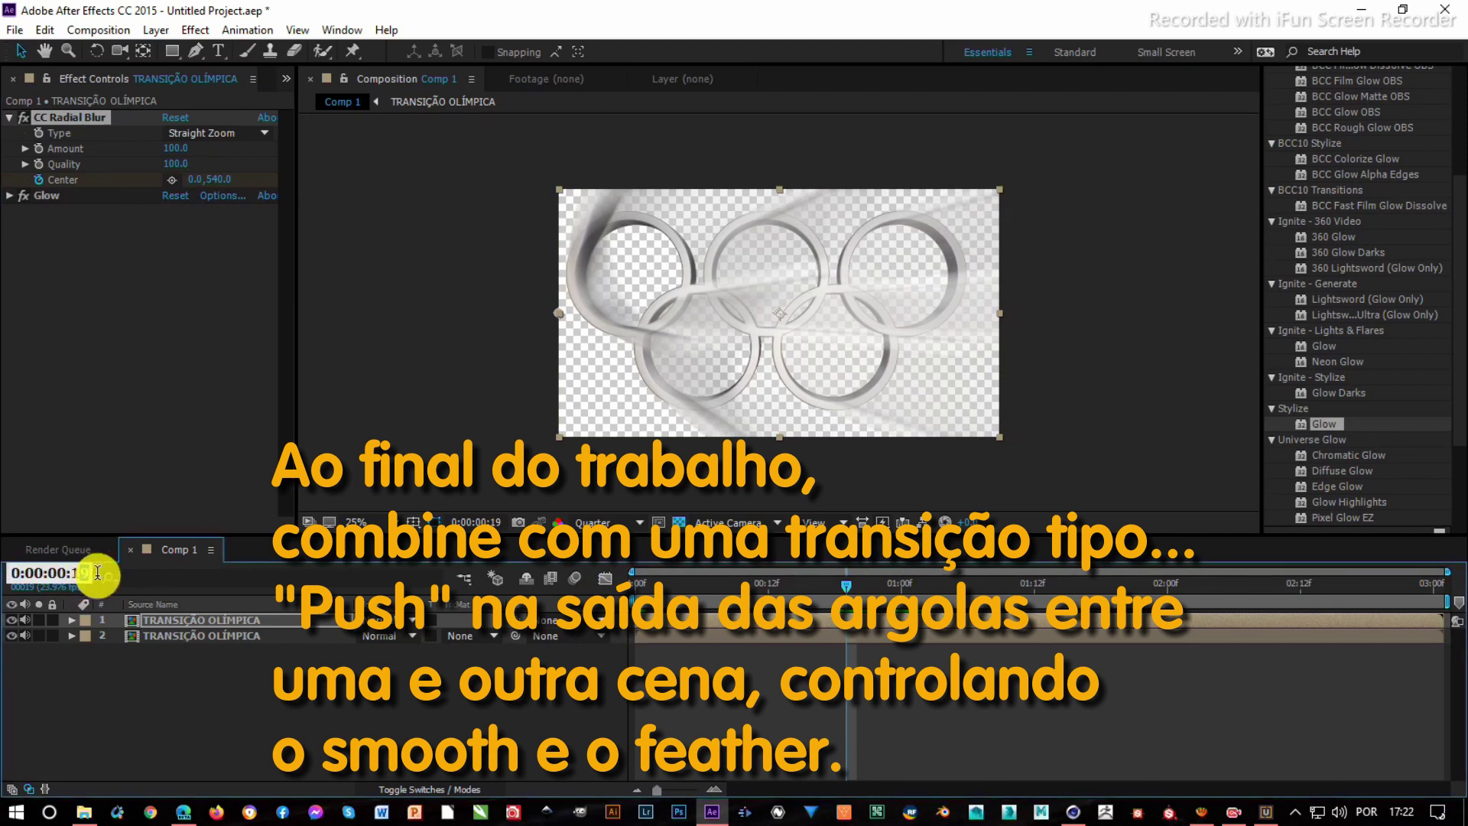
pyautogui.click(203, 180)
pyautogui.write('960')
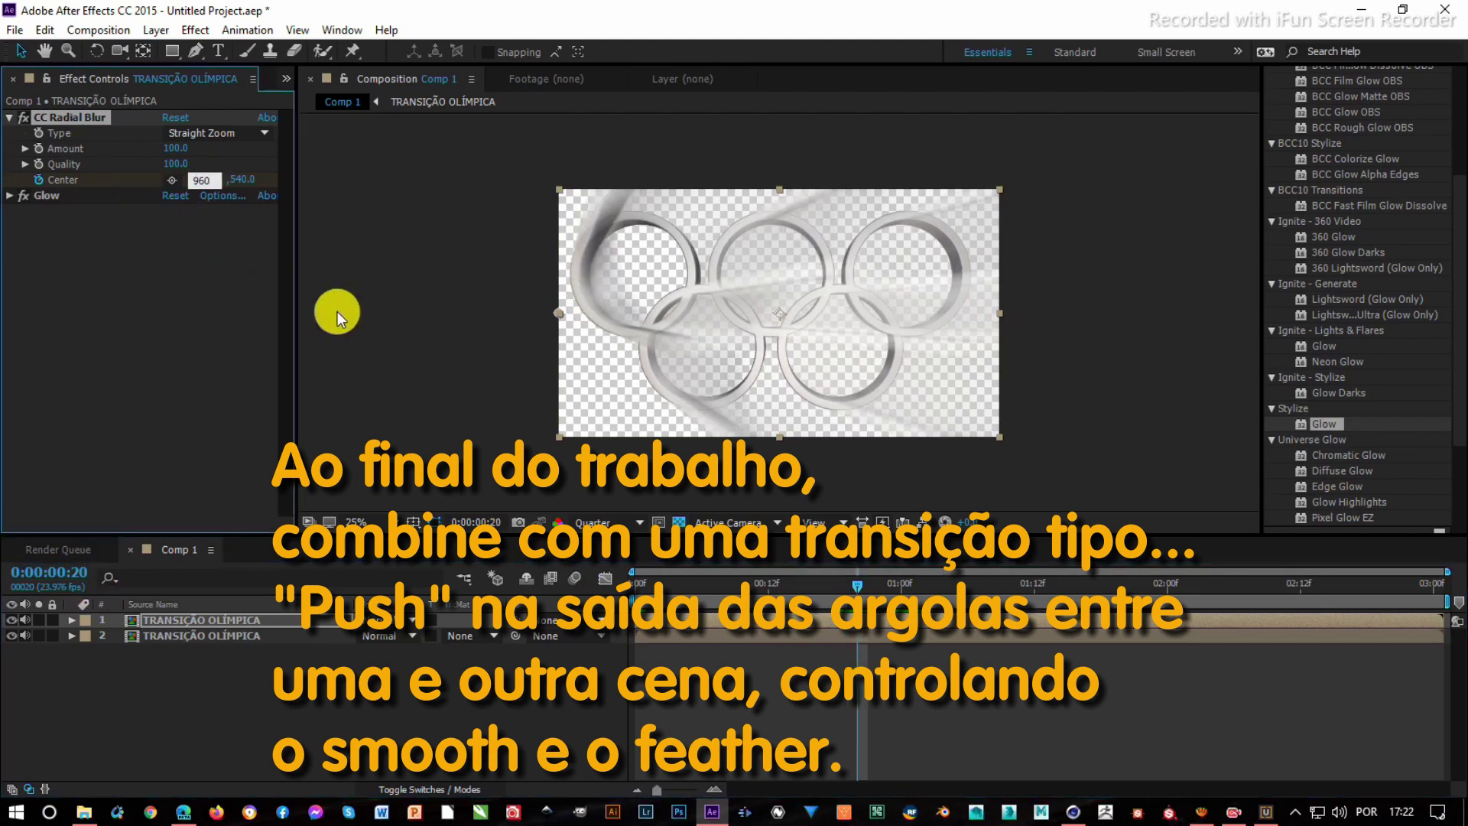
pyautogui.press('Return')
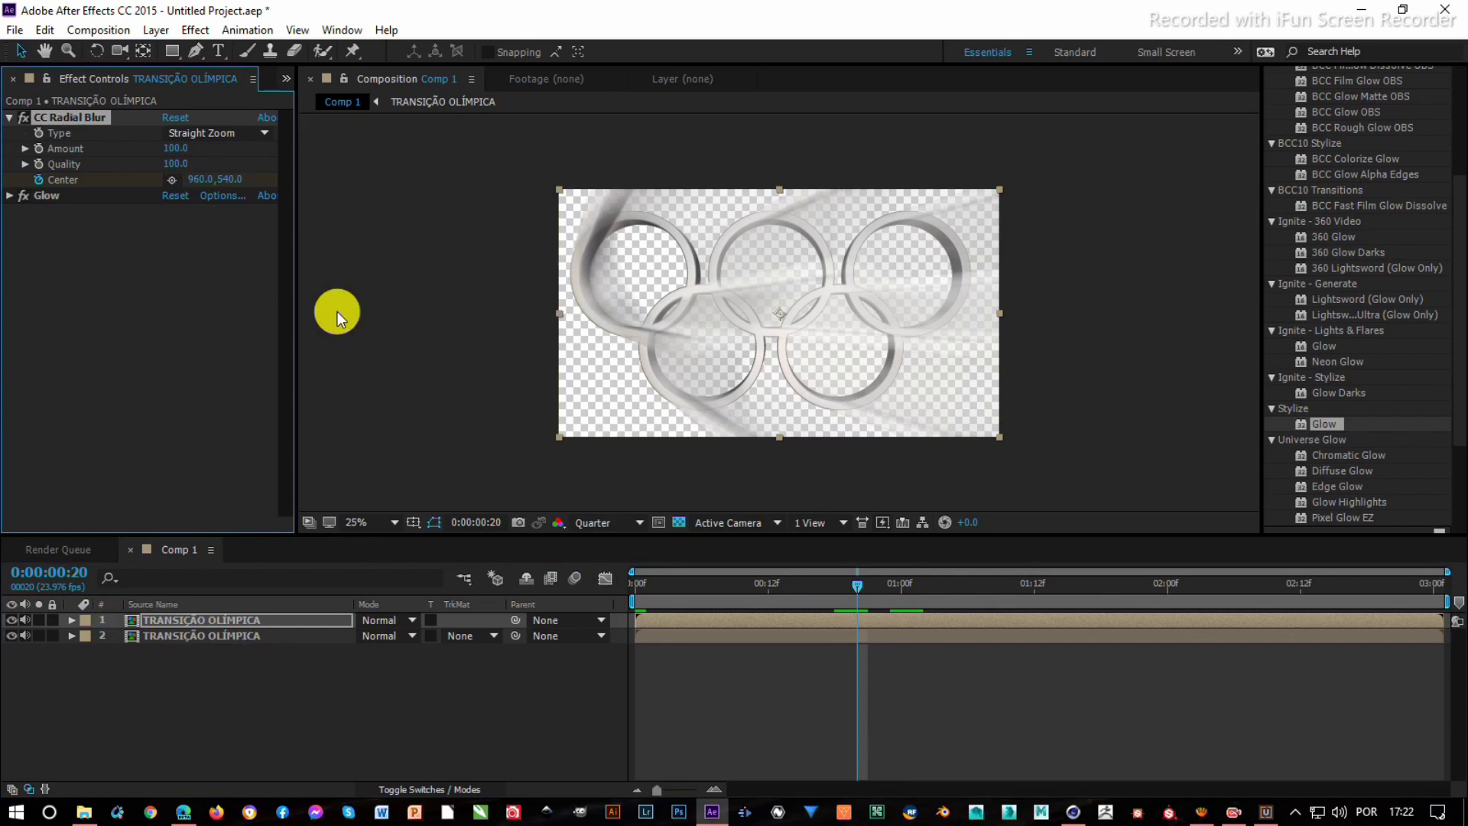
# - Set Center X to 1000 at 0:00:01:10, then reveal and select all Center keyframes
pyautogui.moveTo(921, 594); pyautogui.dragTo(1013, 595)
pyautogui.click(200, 179)
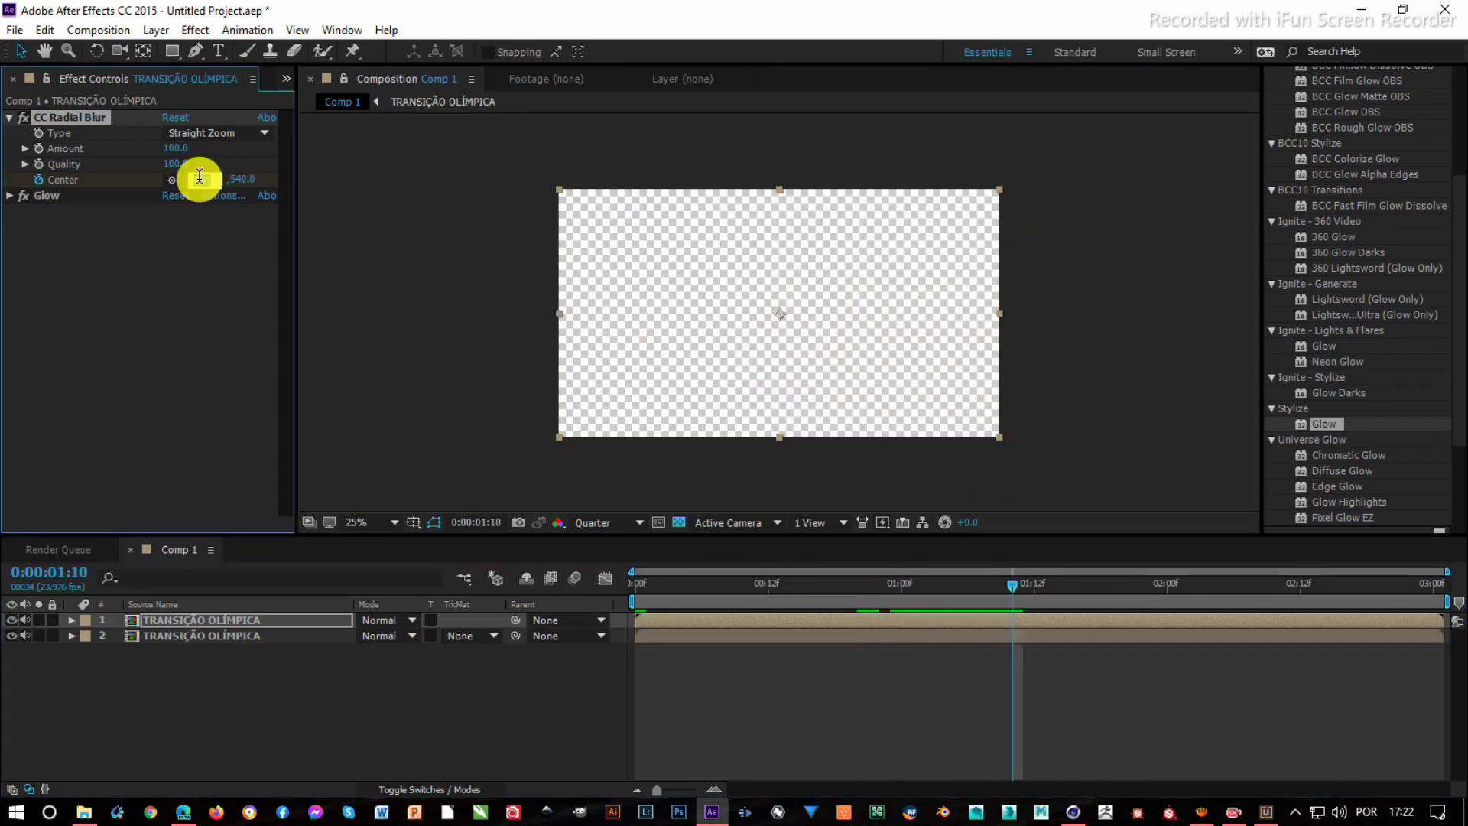
pyautogui.write('1000')
pyautogui.press('Return')
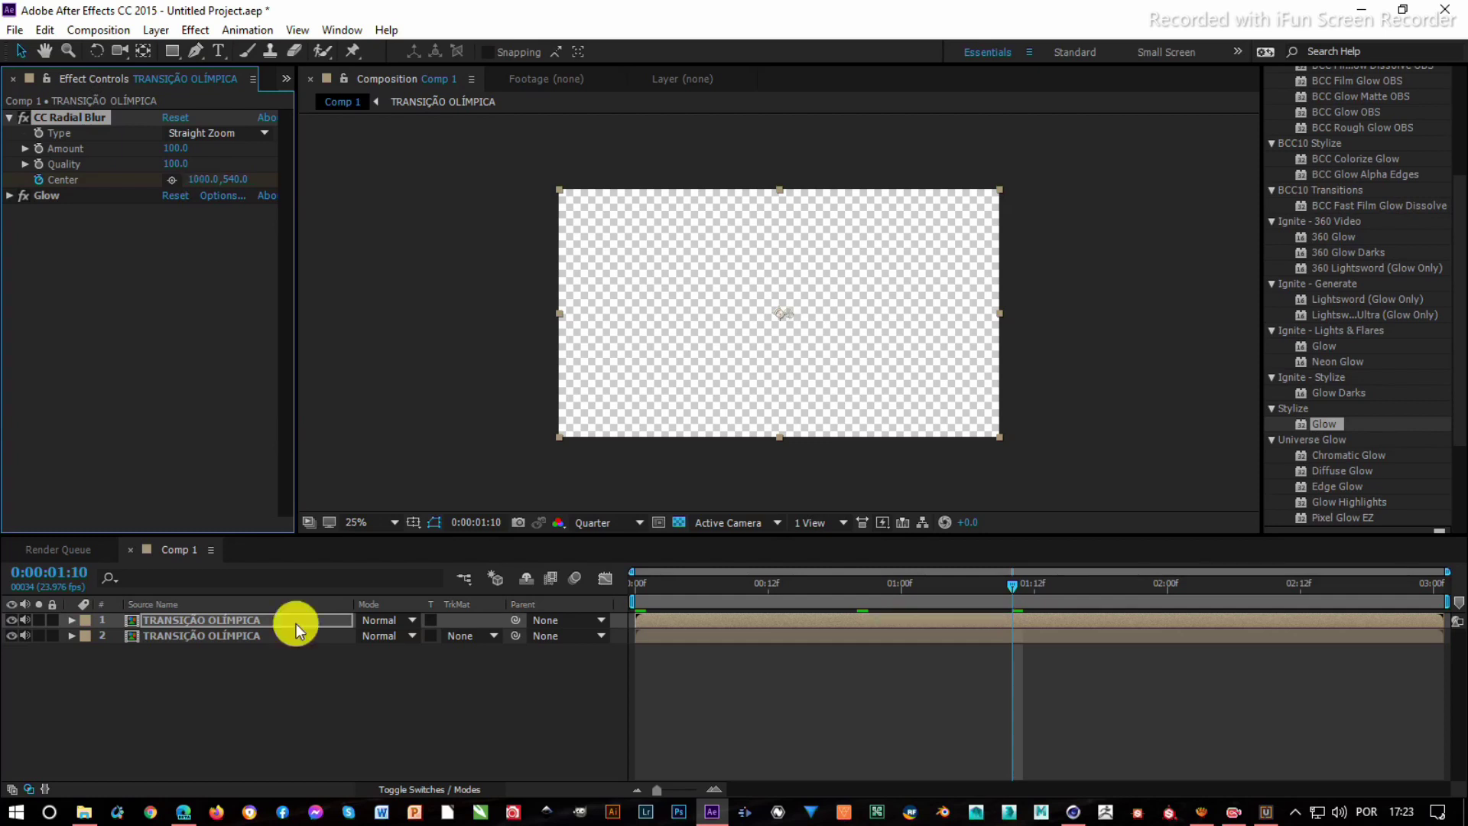
pyautogui.press('u')
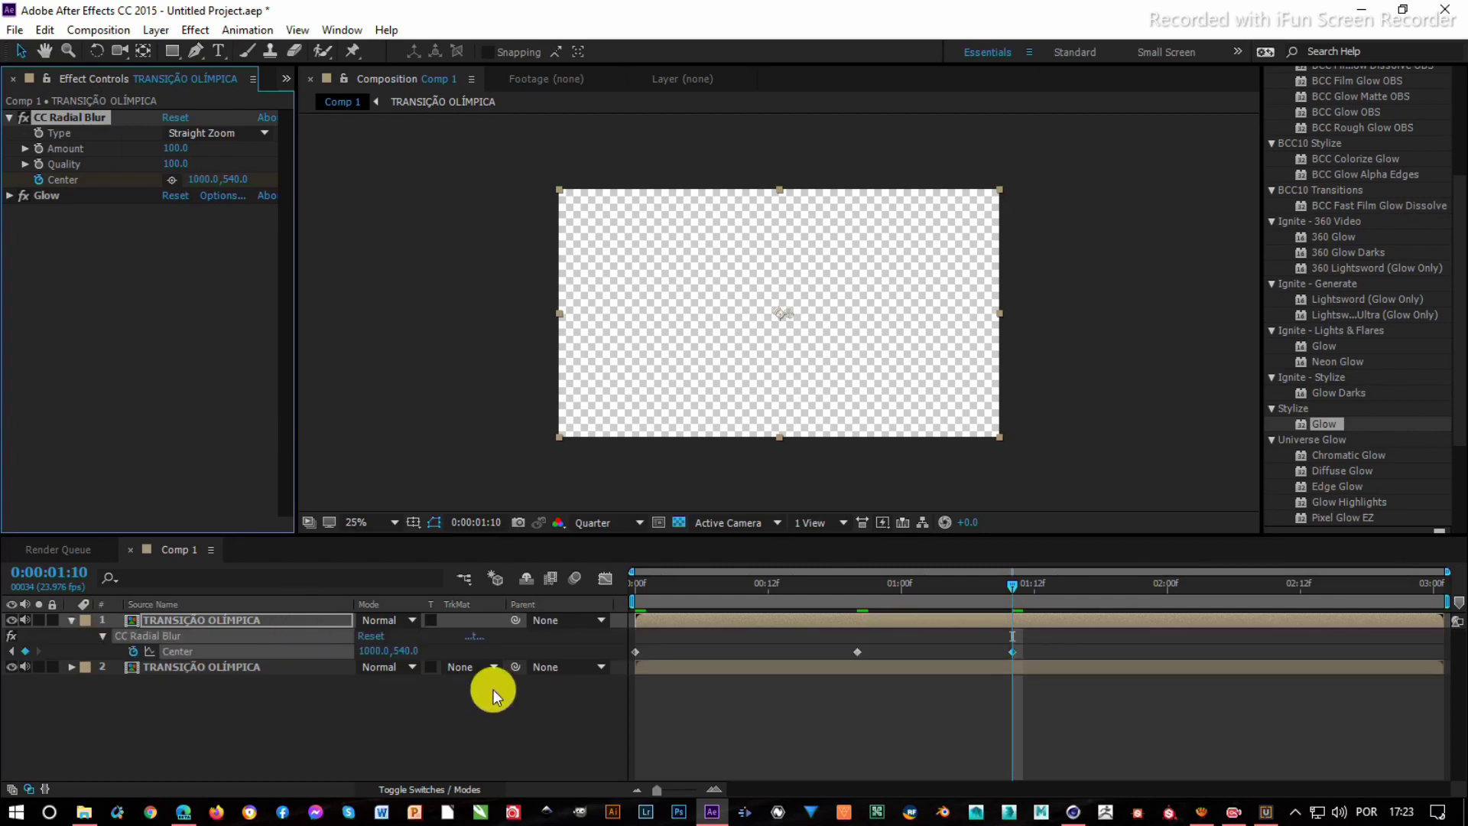
pyautogui.moveTo(1059, 650); pyautogui.dragTo(630, 657)
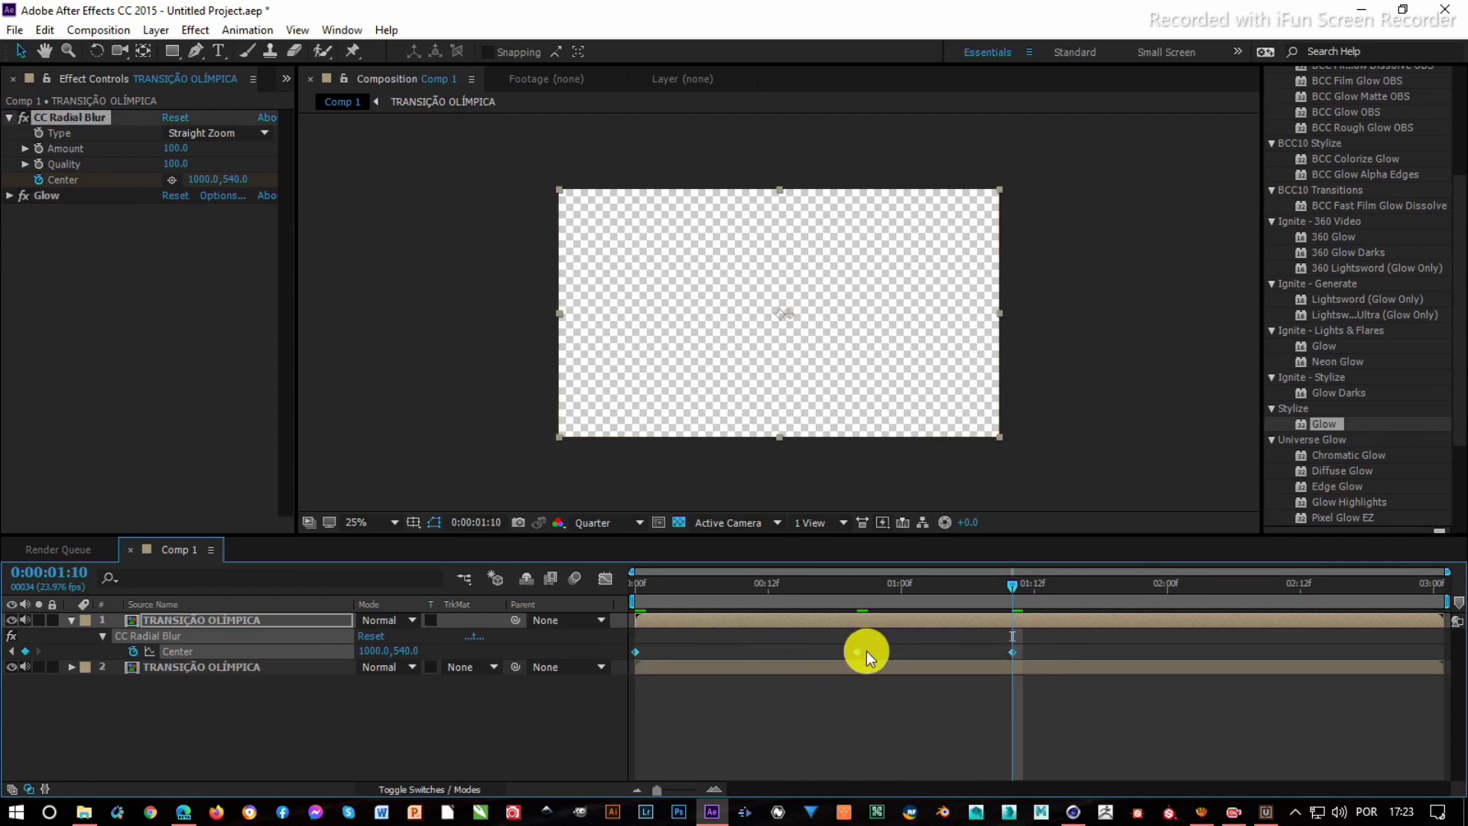
# - Apply Easy Ease to the Center keyframes and stretch their speed-graph influence for a sharp early peak
pyautogui.rightClick(858, 654)
pyautogui.moveTo(936, 640)
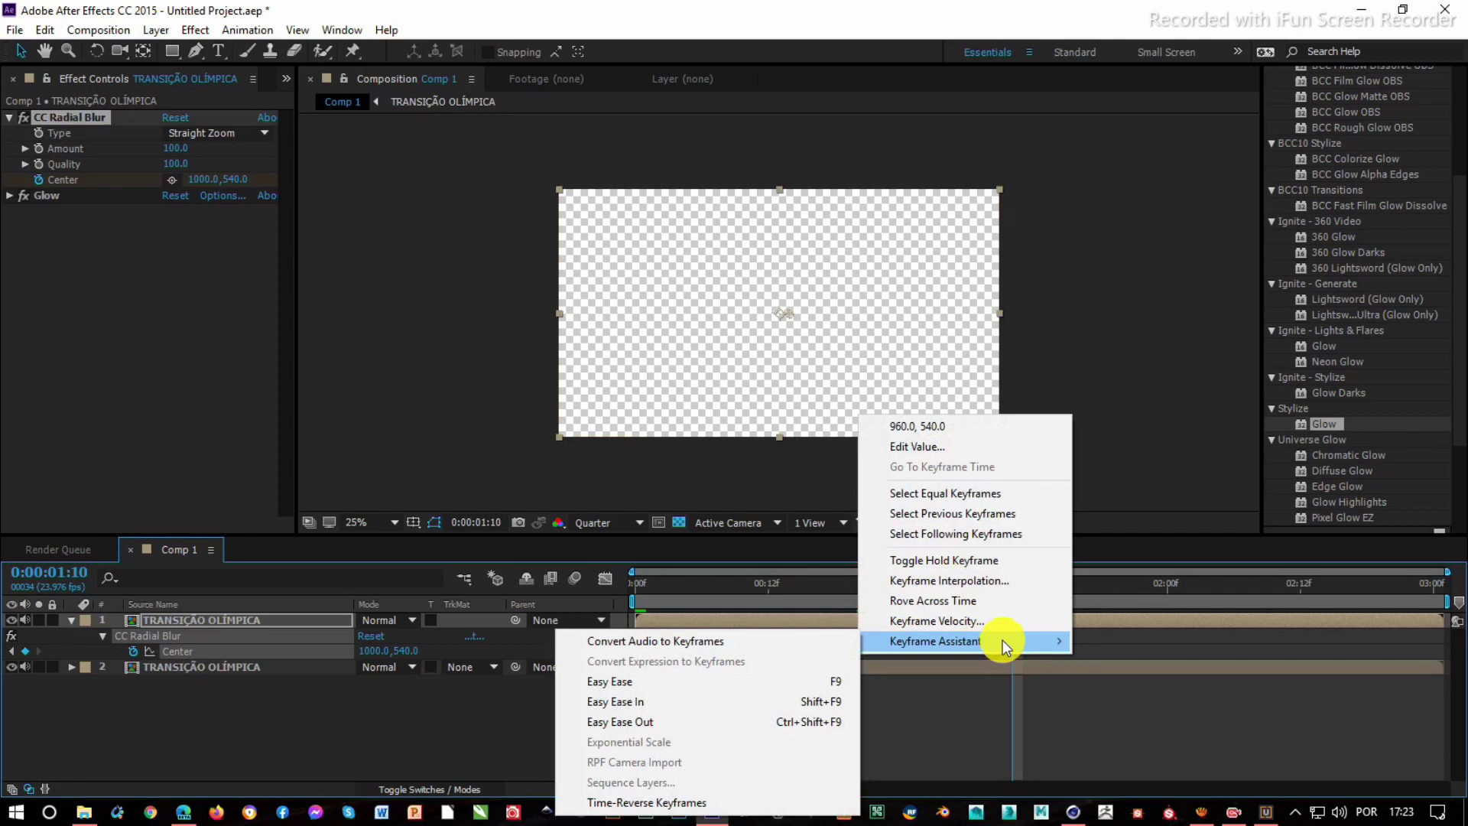
pyautogui.click(841, 681)
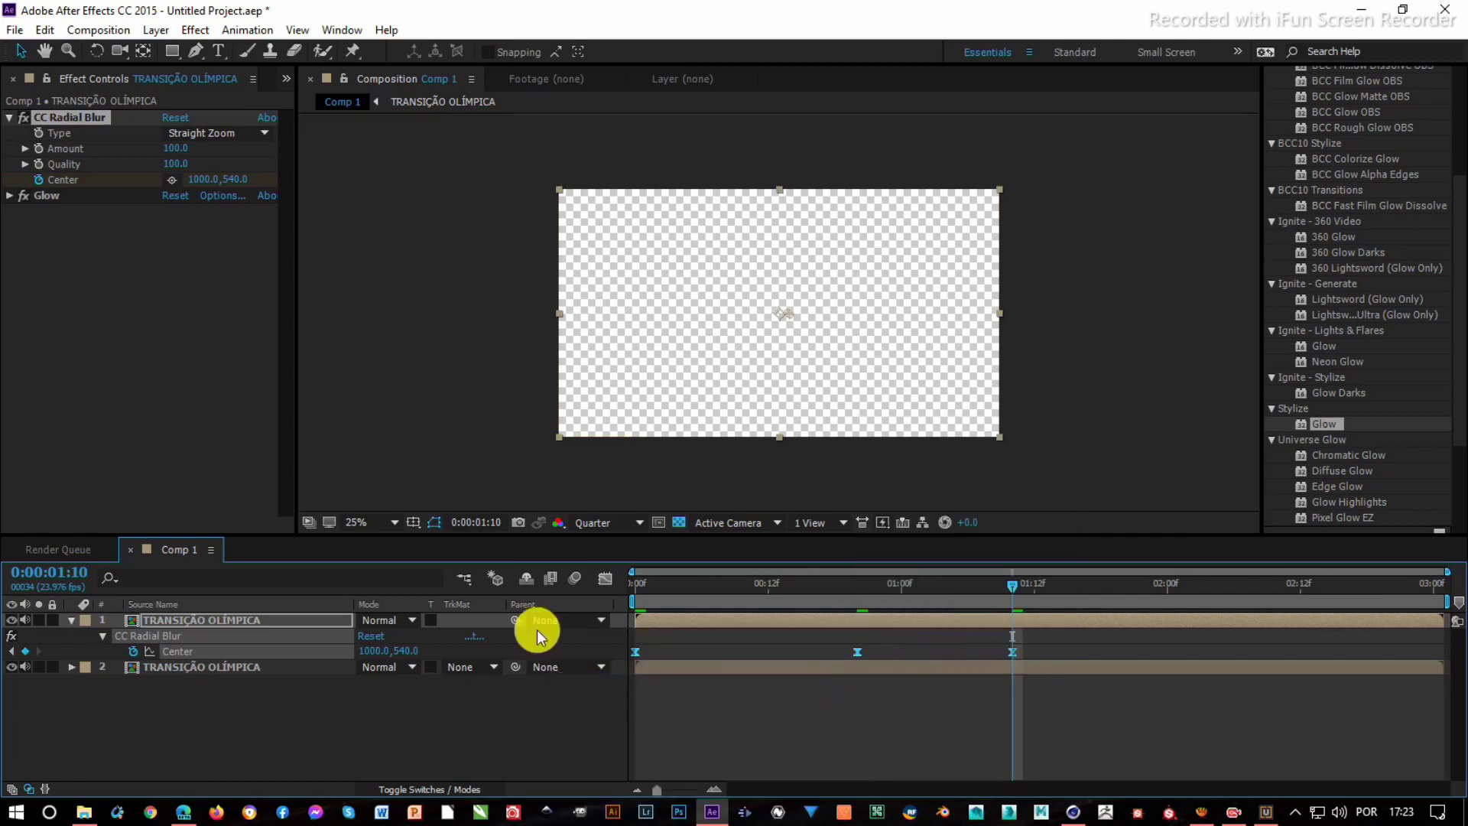
pyautogui.click(606, 579)
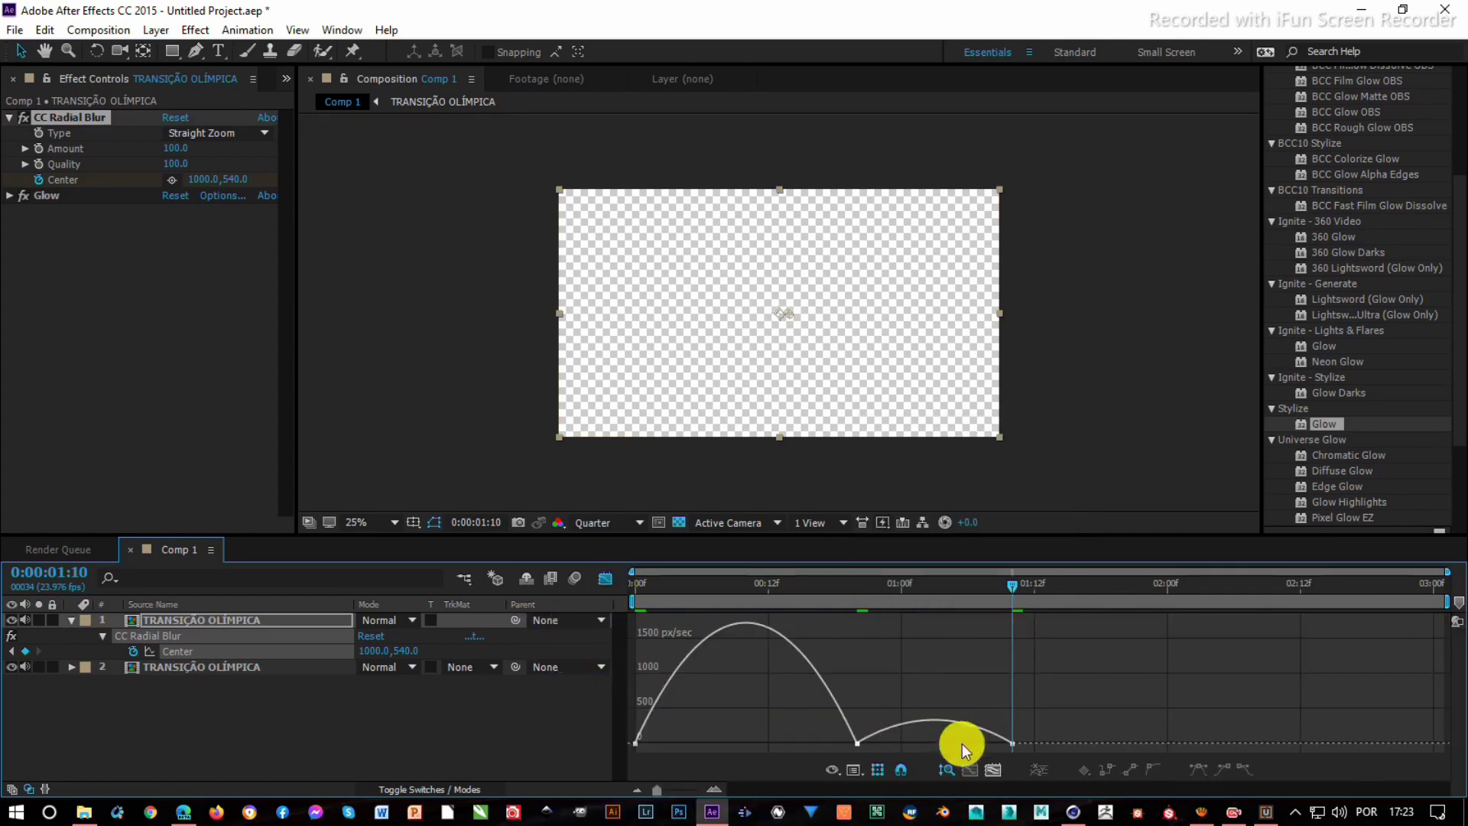
pyautogui.moveTo(1071, 708); pyautogui.dragTo(626, 746)
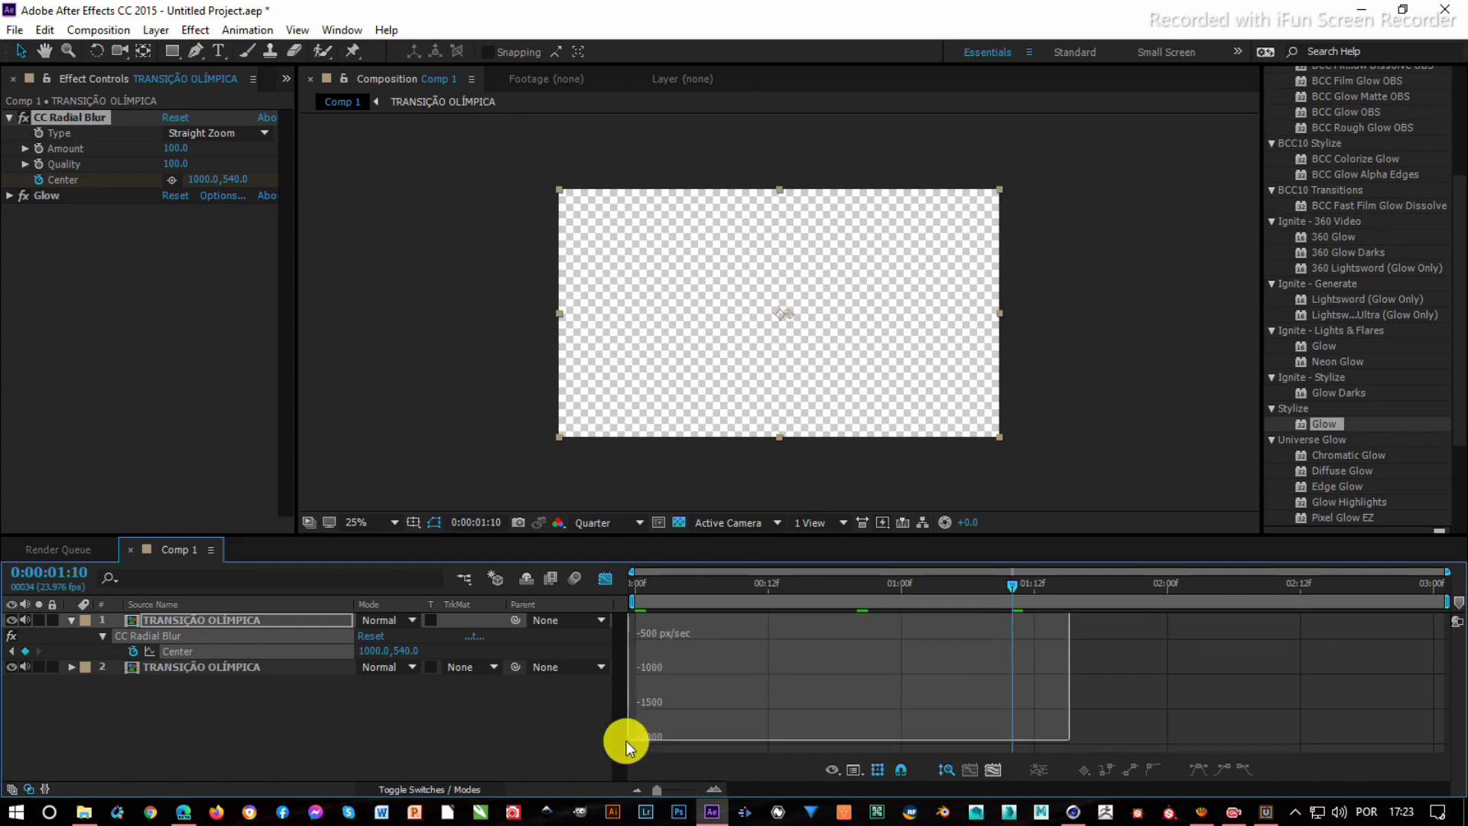
pyautogui.moveTo(820, 744); pyautogui.dragTo(768, 743)
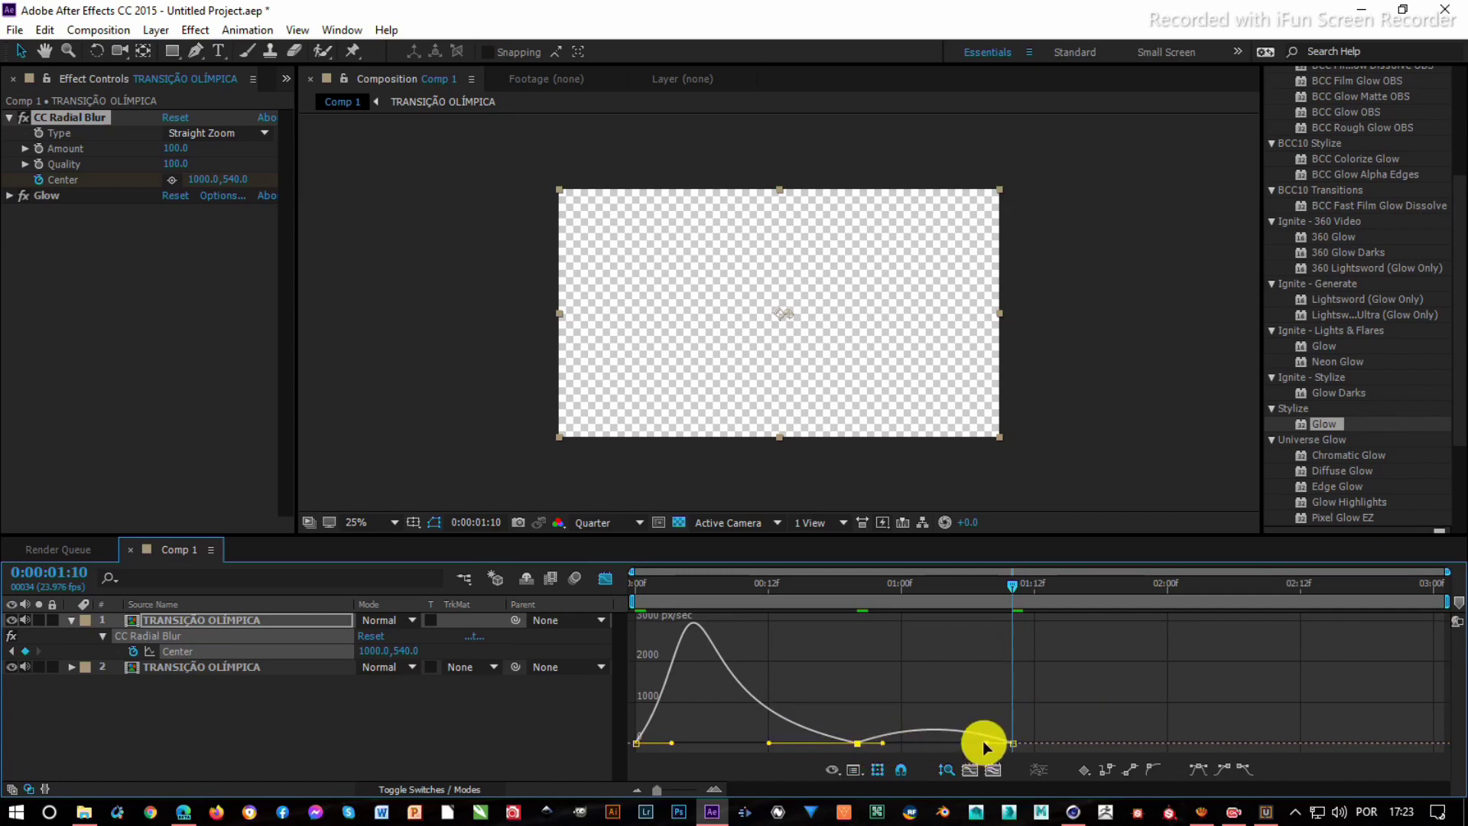
pyautogui.moveTo(986, 743); pyautogui.dragTo(939, 742)
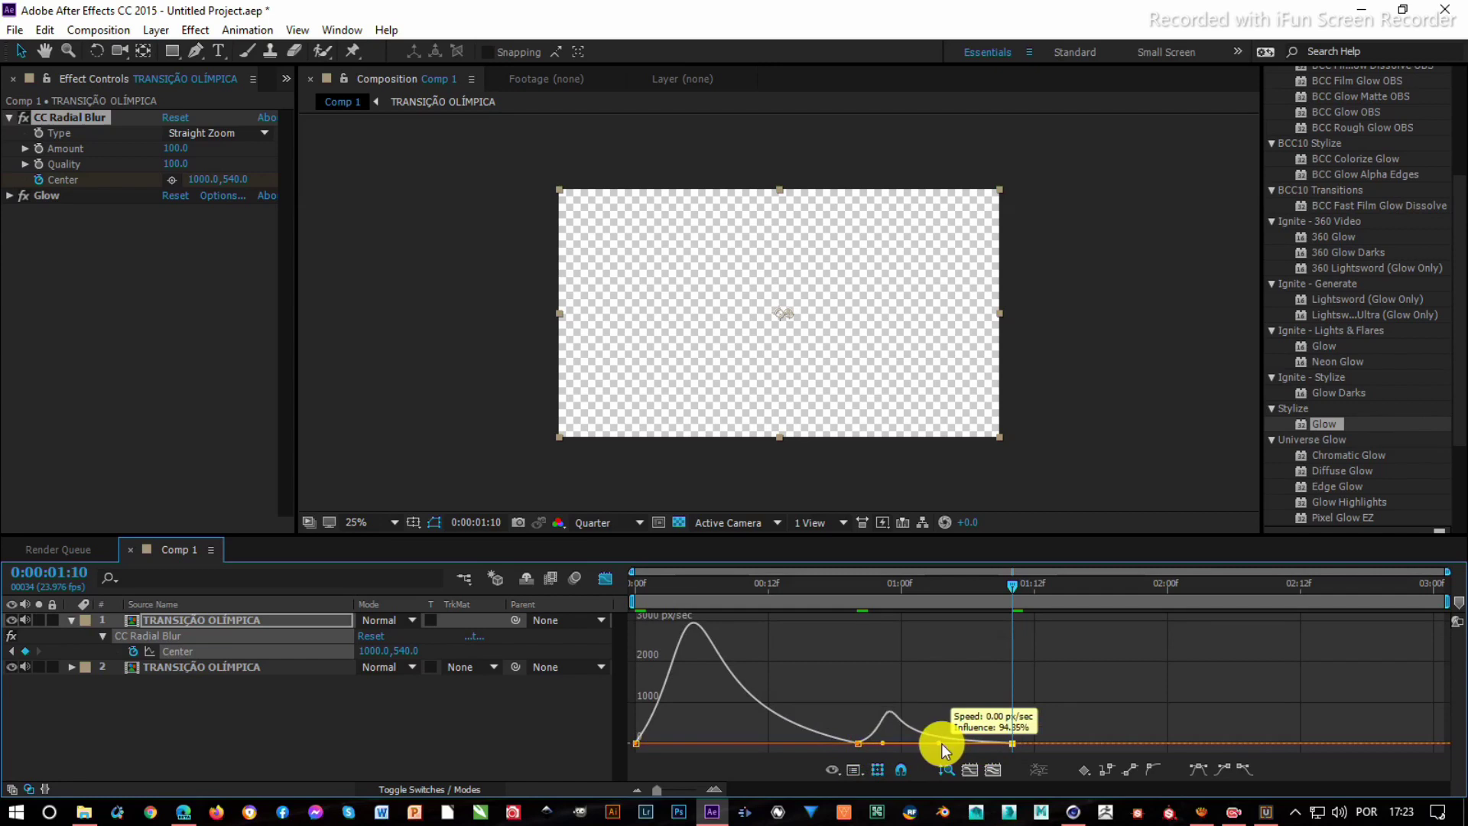
pyautogui.click(607, 579)
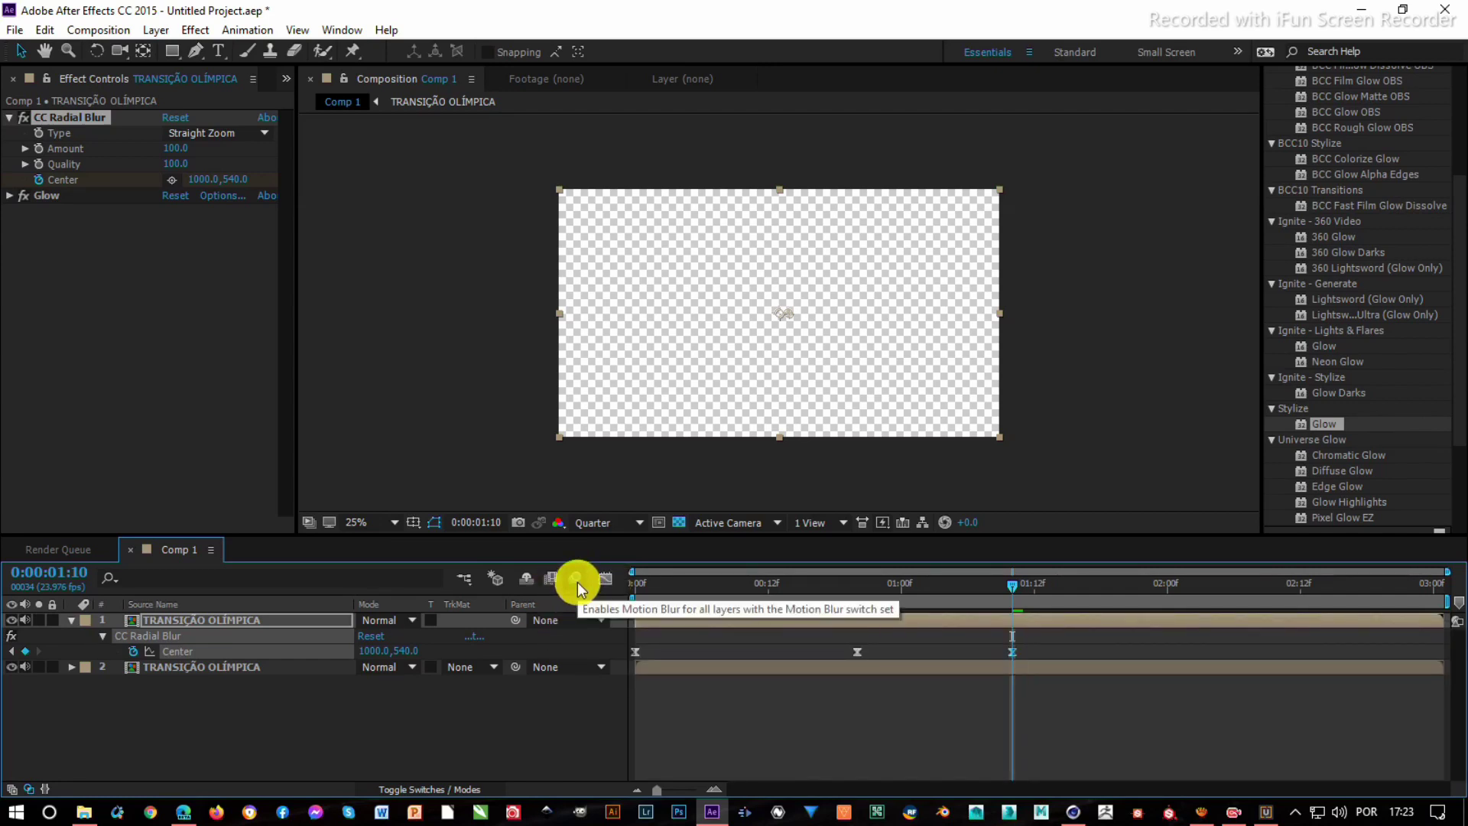
# - Enable comp motion blur and motion blur on both TRANSIÇÃO OLÍMPICA layers, then return to 0:00:00:00
pyautogui.click(576, 582)
pyautogui.click(72, 621)
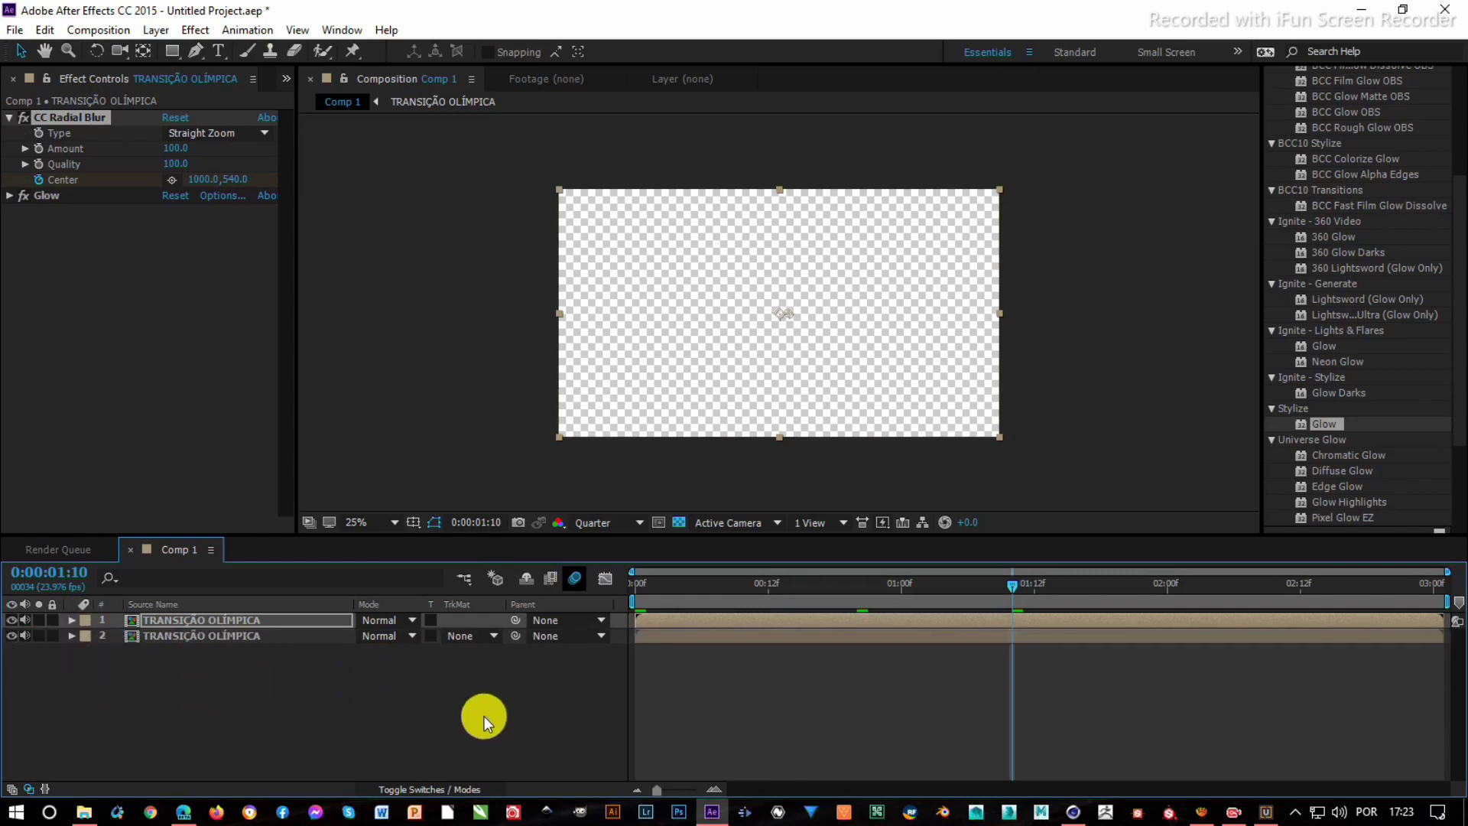
pyautogui.press('F4')
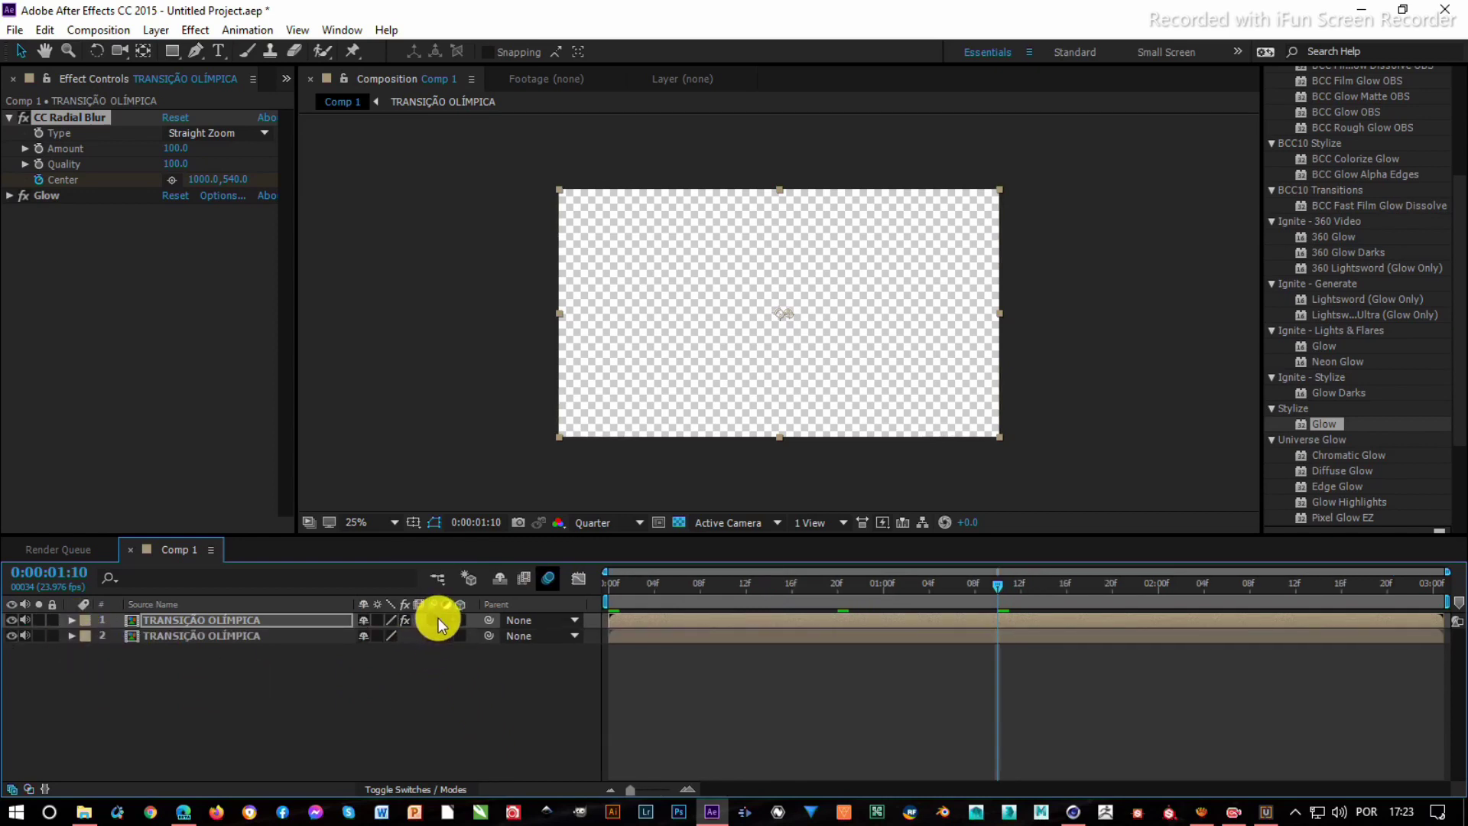
pyautogui.moveTo(433, 620); pyautogui.dragTo(434, 635)
pyautogui.click(433, 724)
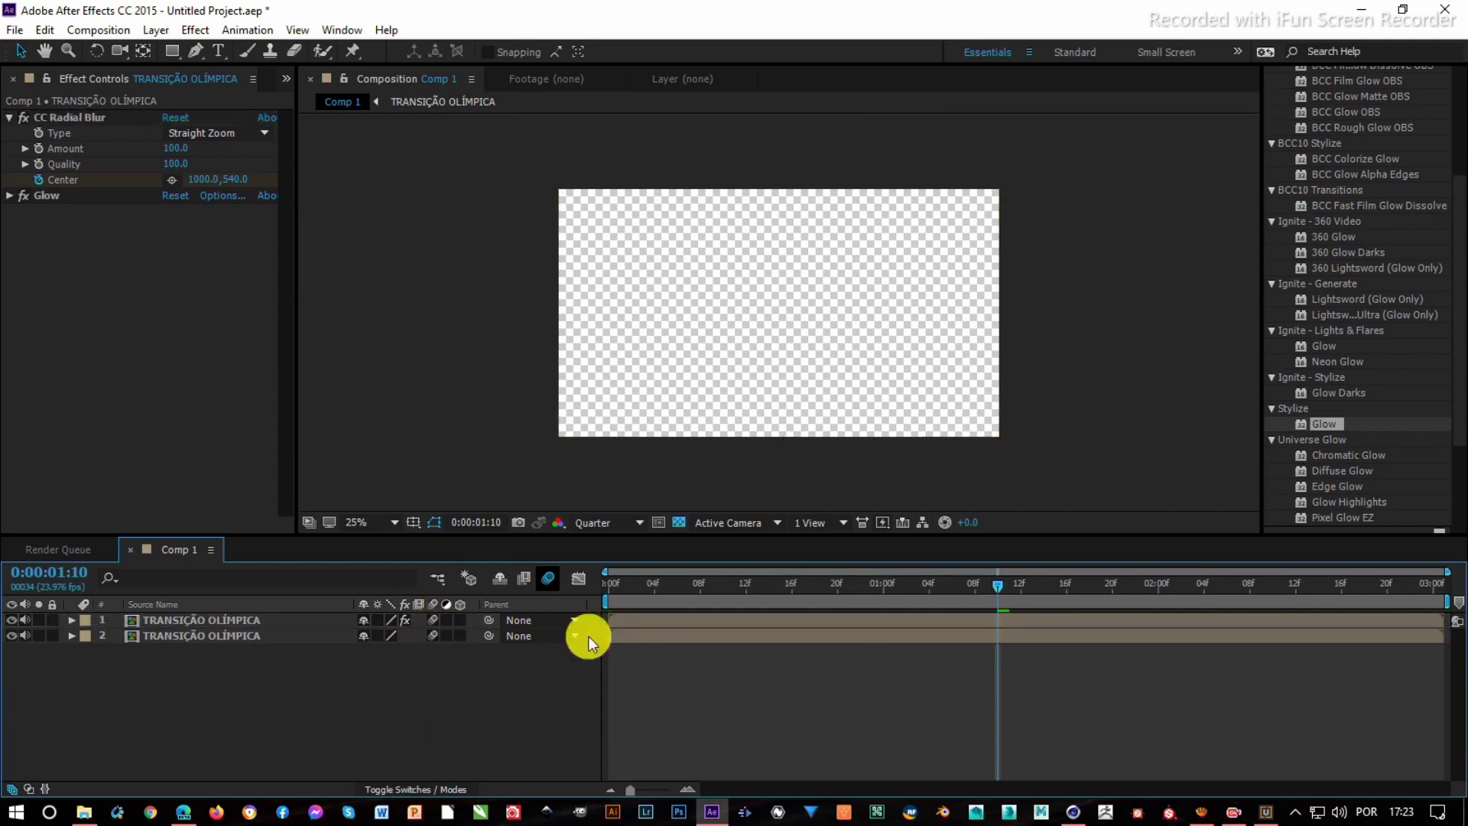
pyautogui.moveTo(627, 582); pyautogui.dragTo(580, 593)
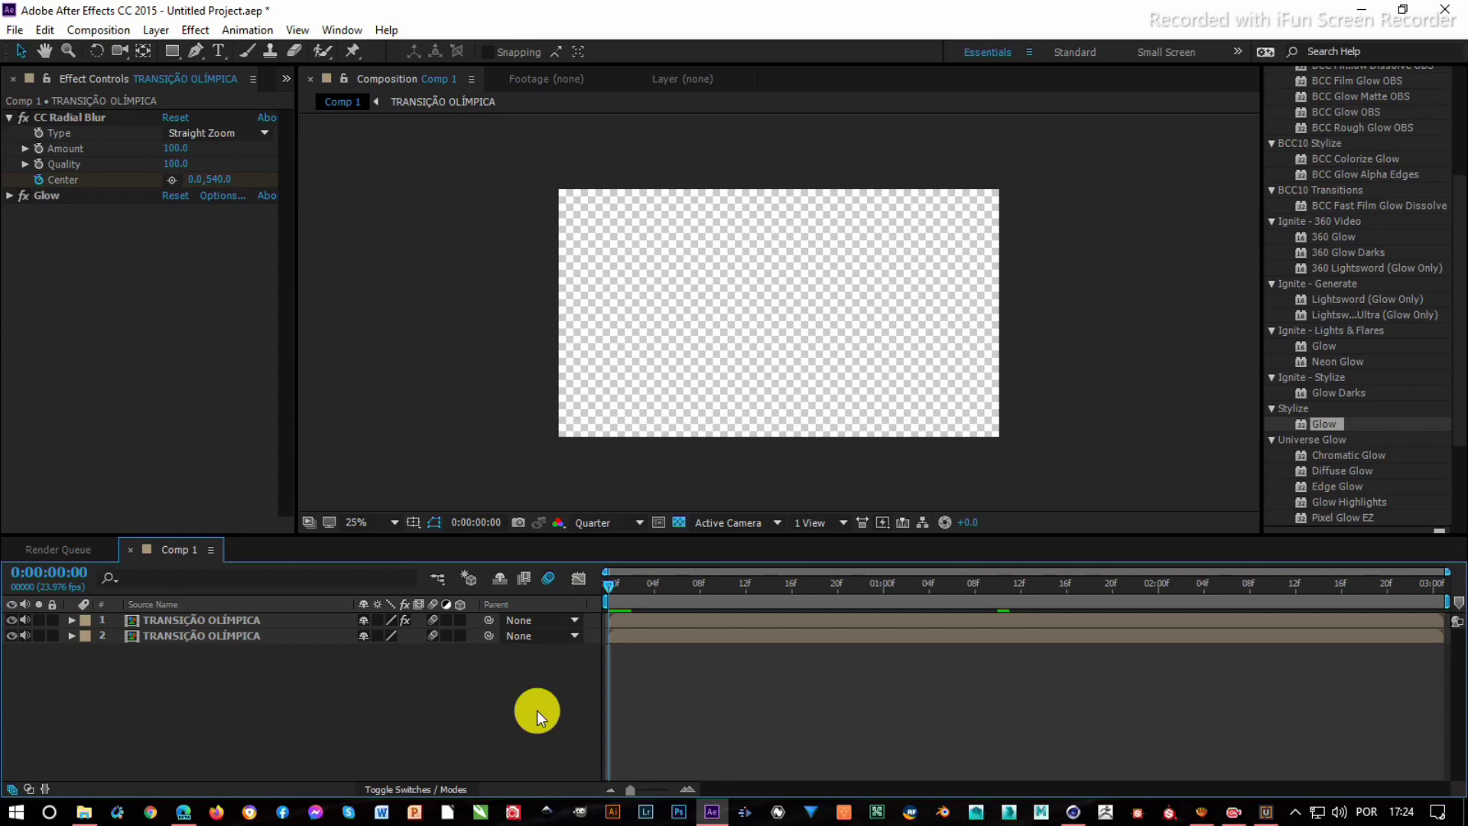
# - Change the 0:00:01:10 Center keyframe to 2000,540 and preview the revised animation from the start
pyautogui.press('space')
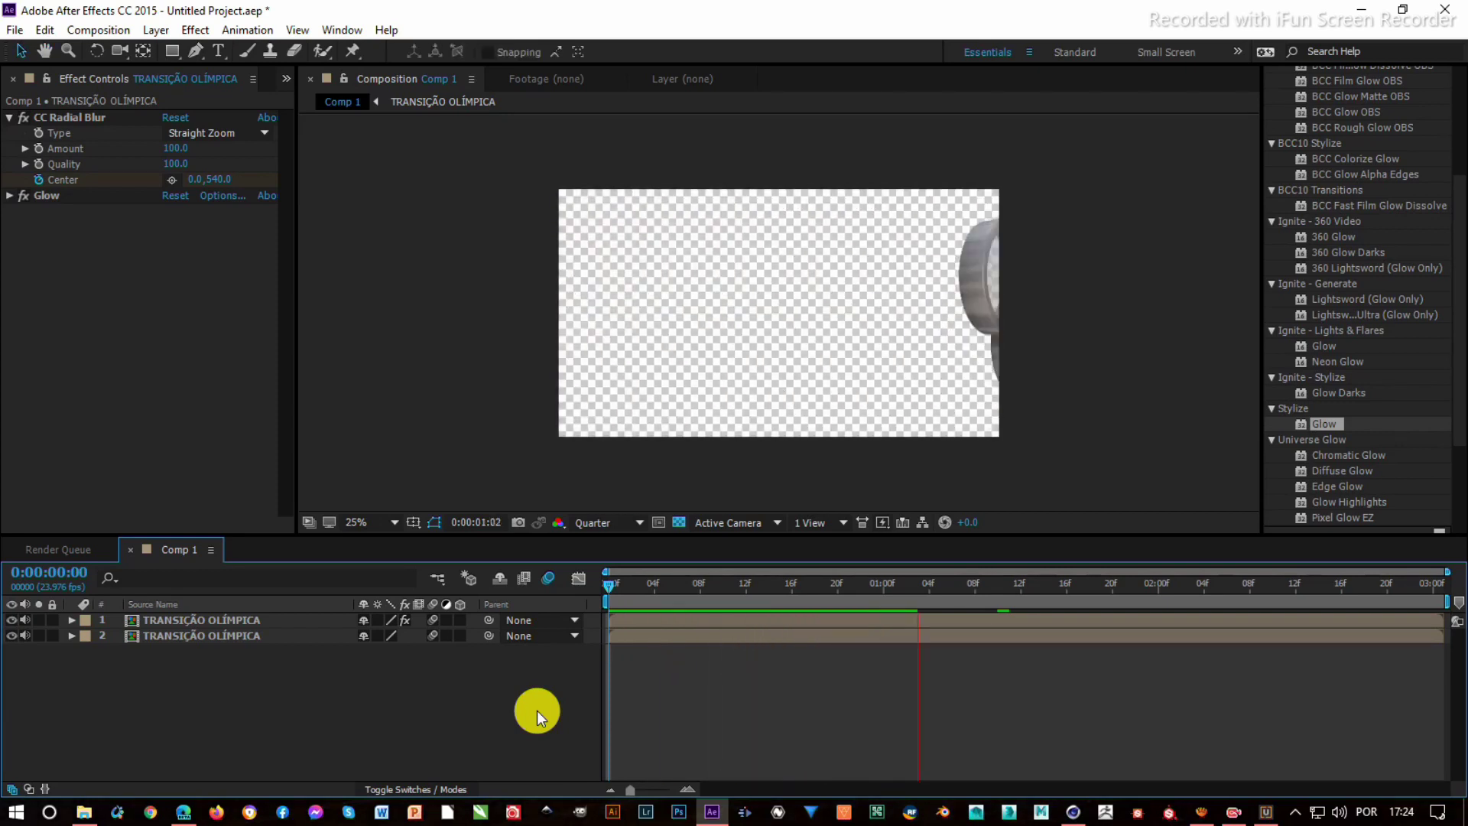
pyautogui.hotkey('ctrl', '`')
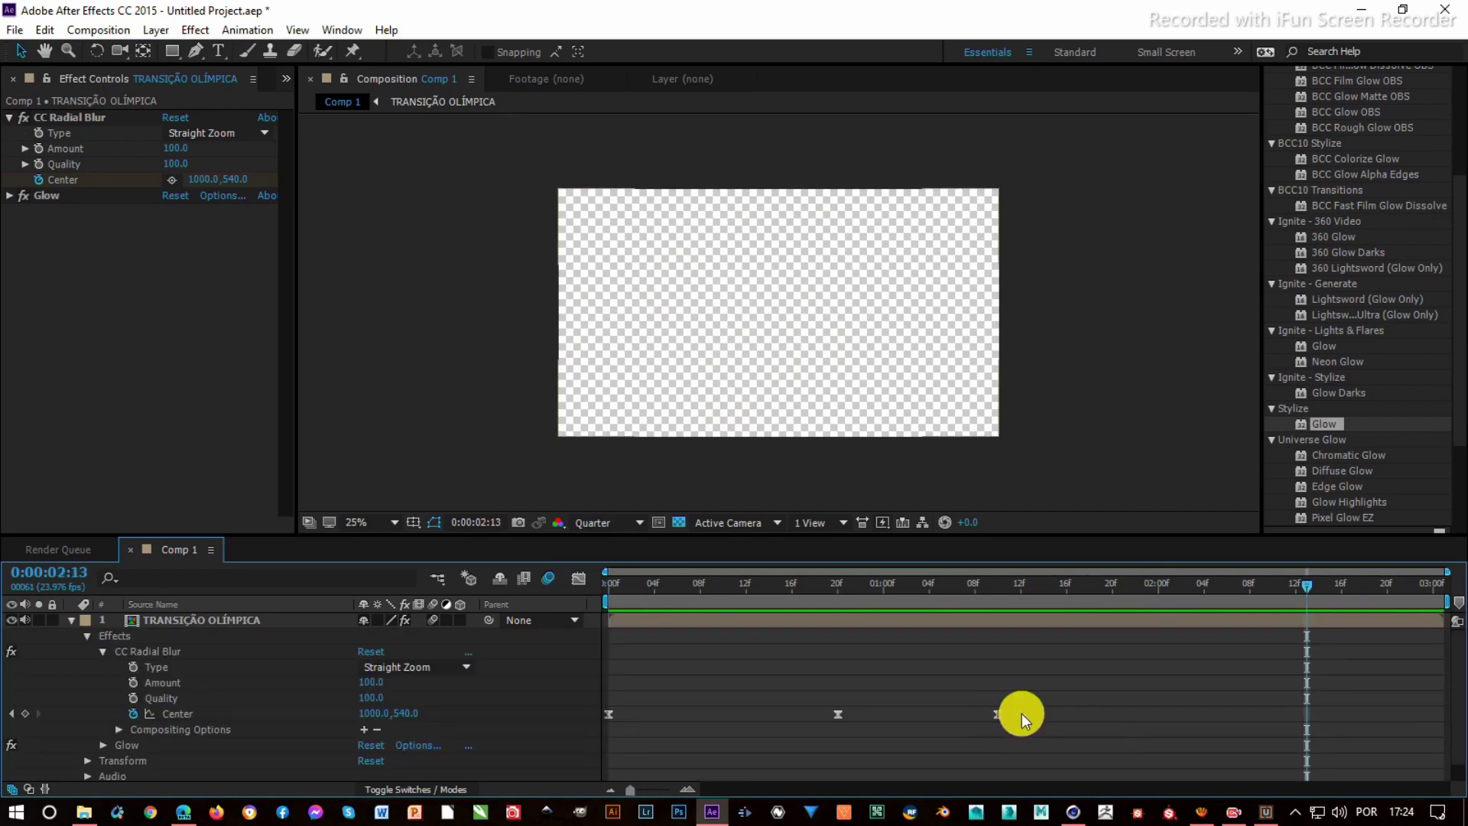
pyautogui.moveTo(1022, 714); pyautogui.dragTo(593, 738)
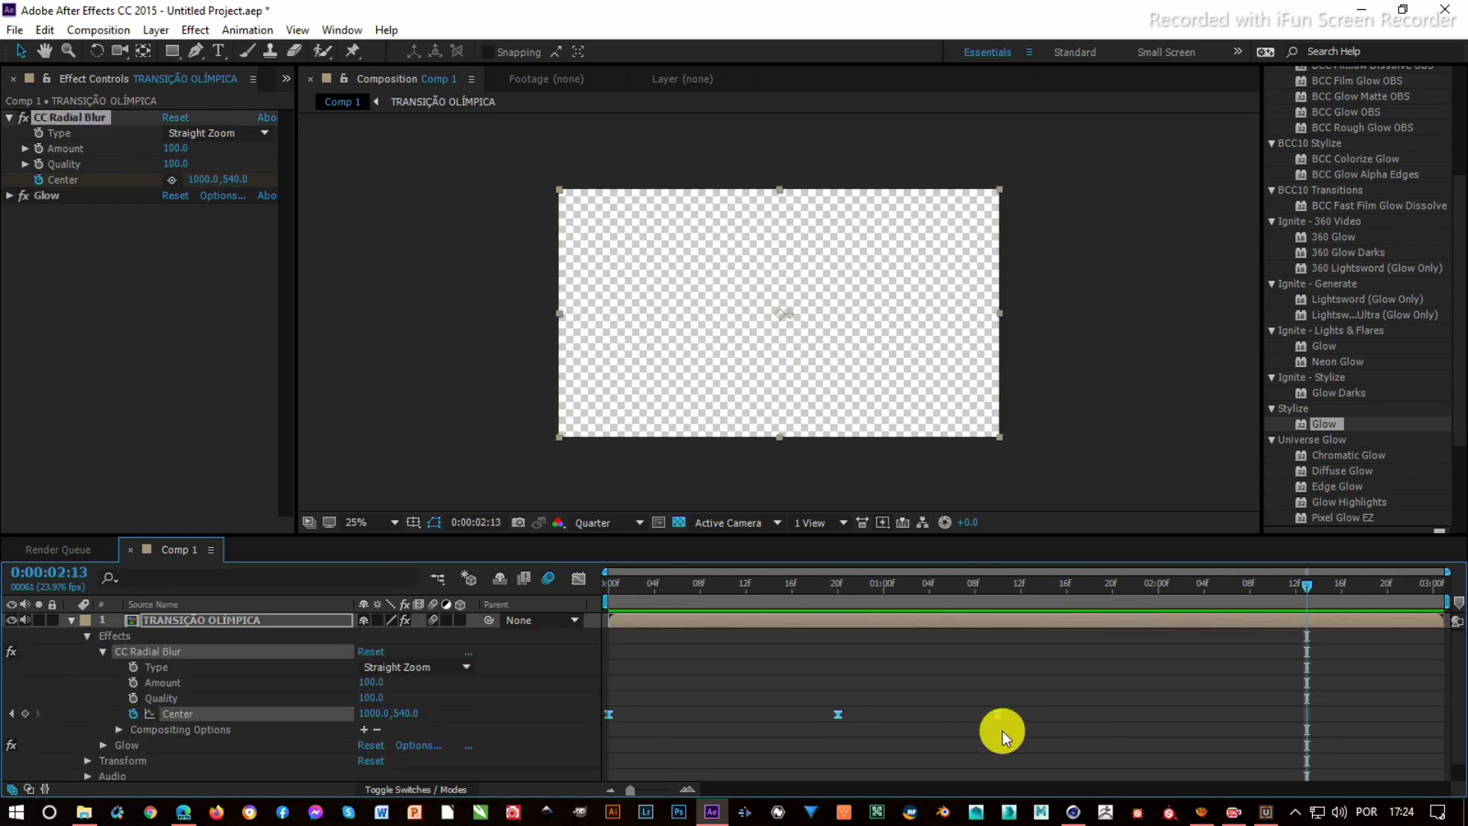
pyautogui.press('j')
pyautogui.click(200, 183)
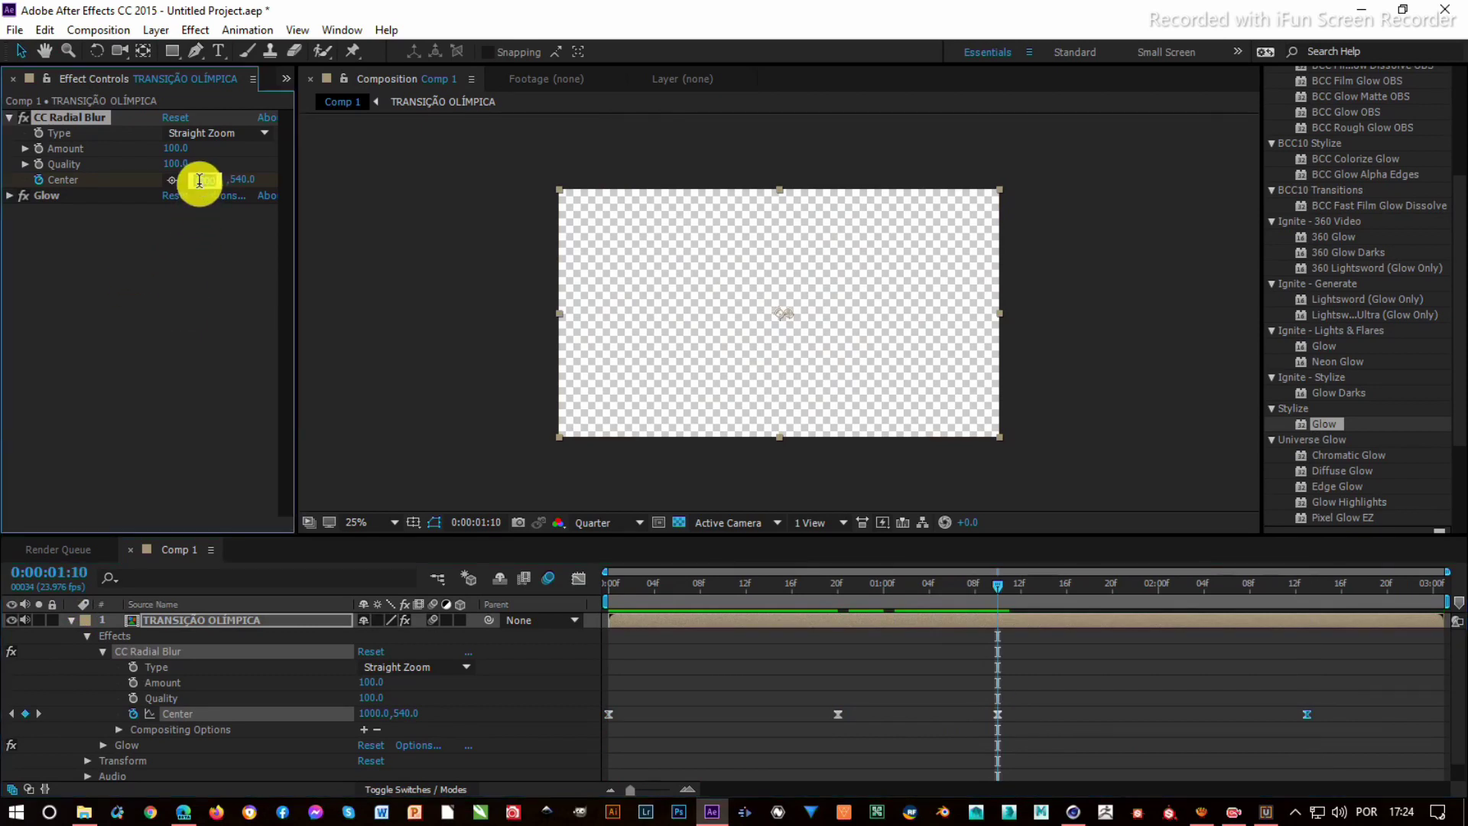
pyautogui.write('2000')
pyautogui.press('Return')
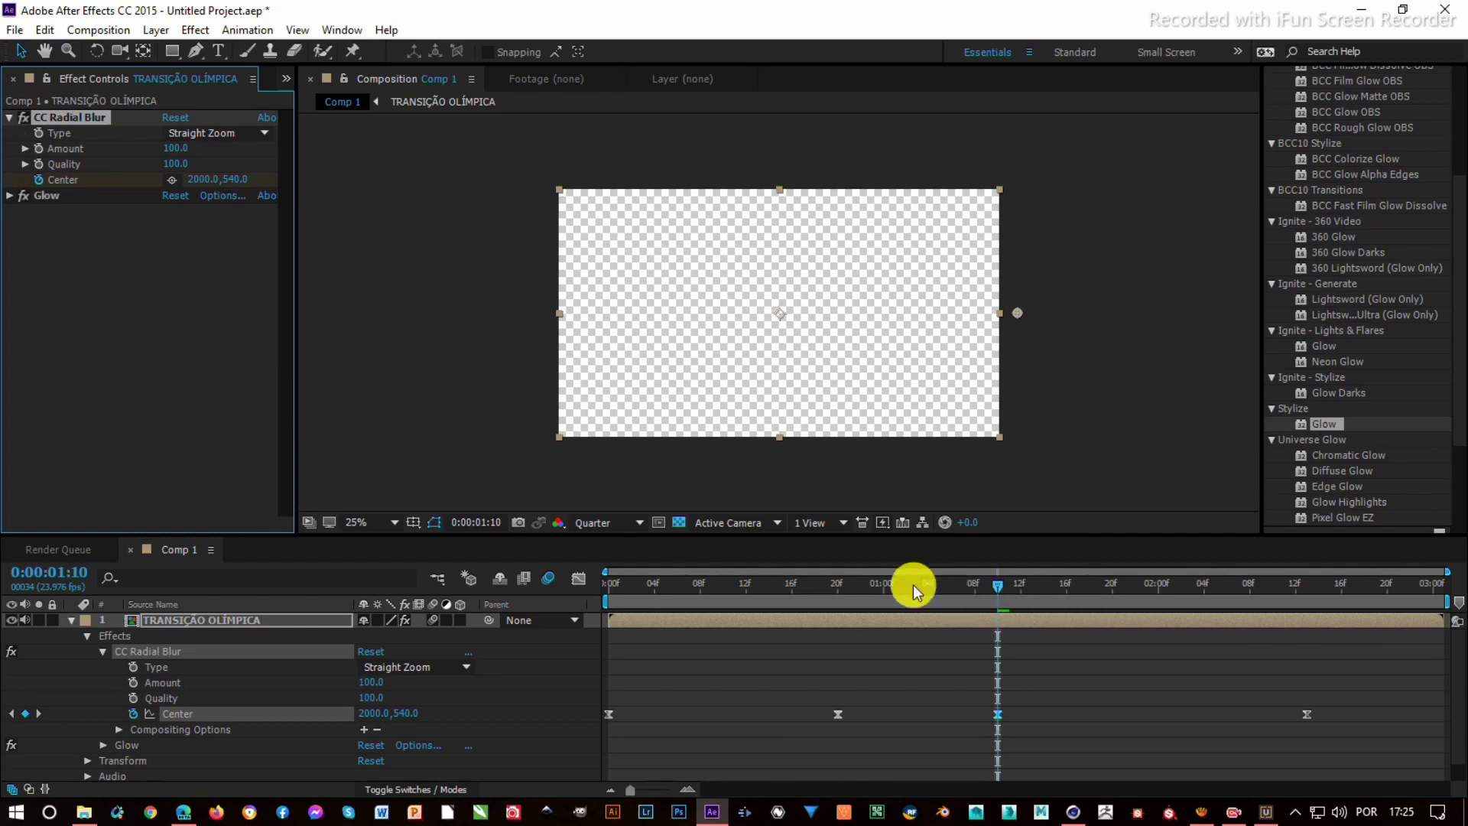
pyautogui.click(609, 584)
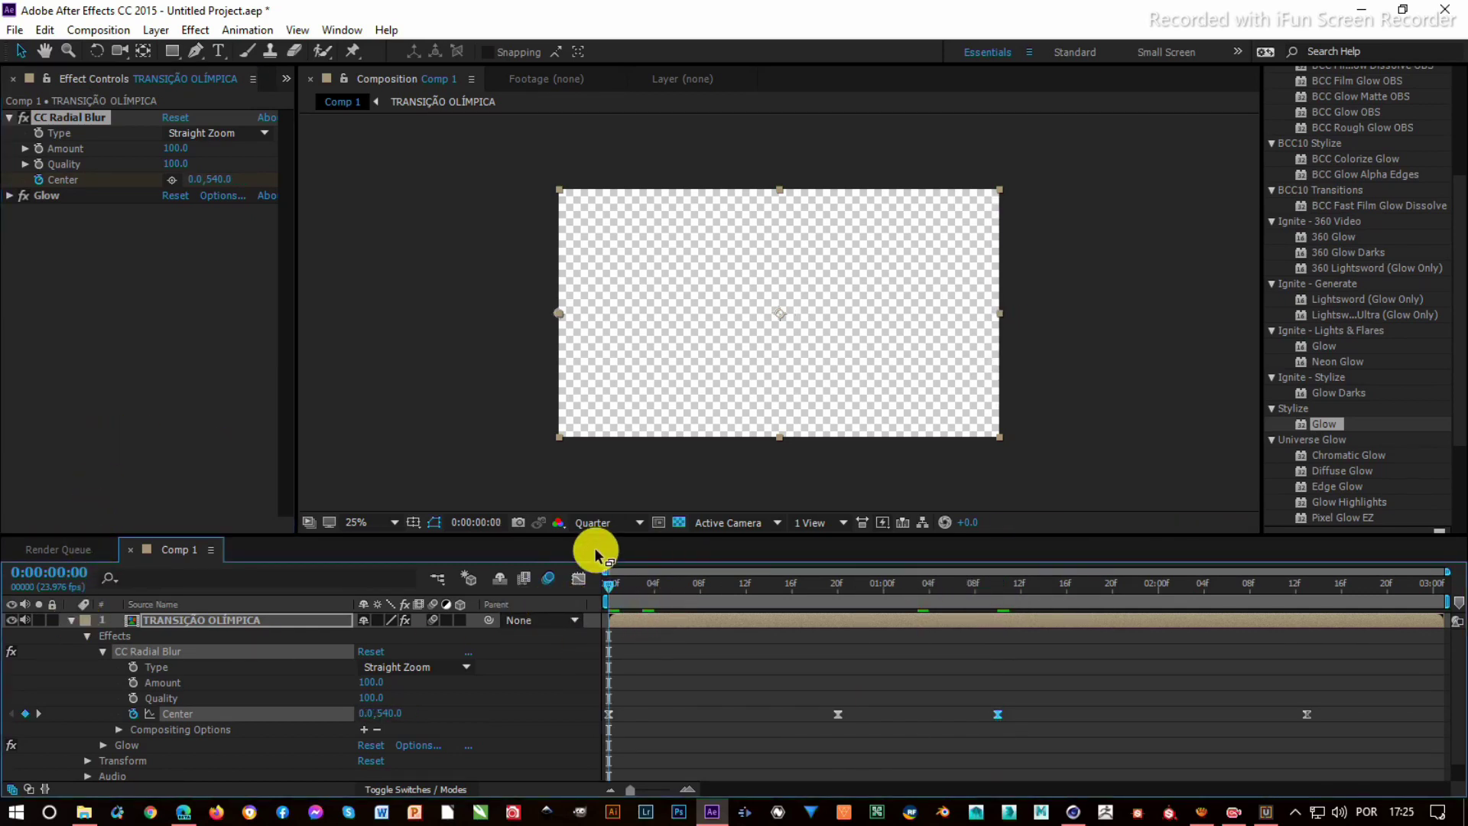
pyautogui.press('space')
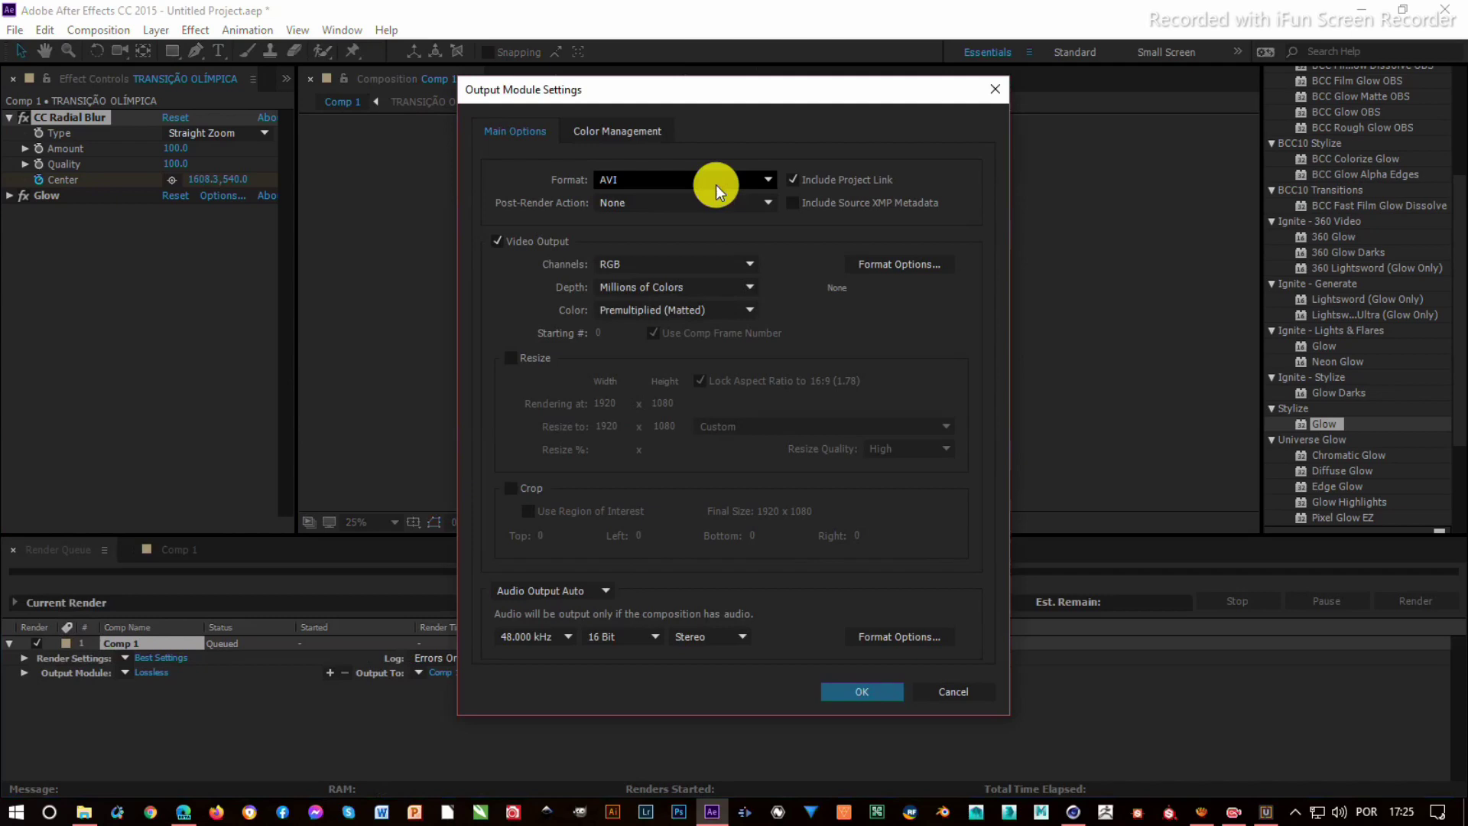
# - Set Comp 1's output module to QuickTime with RGB + Alpha channels, accepting the codec options
pyautogui.click(718, 182)
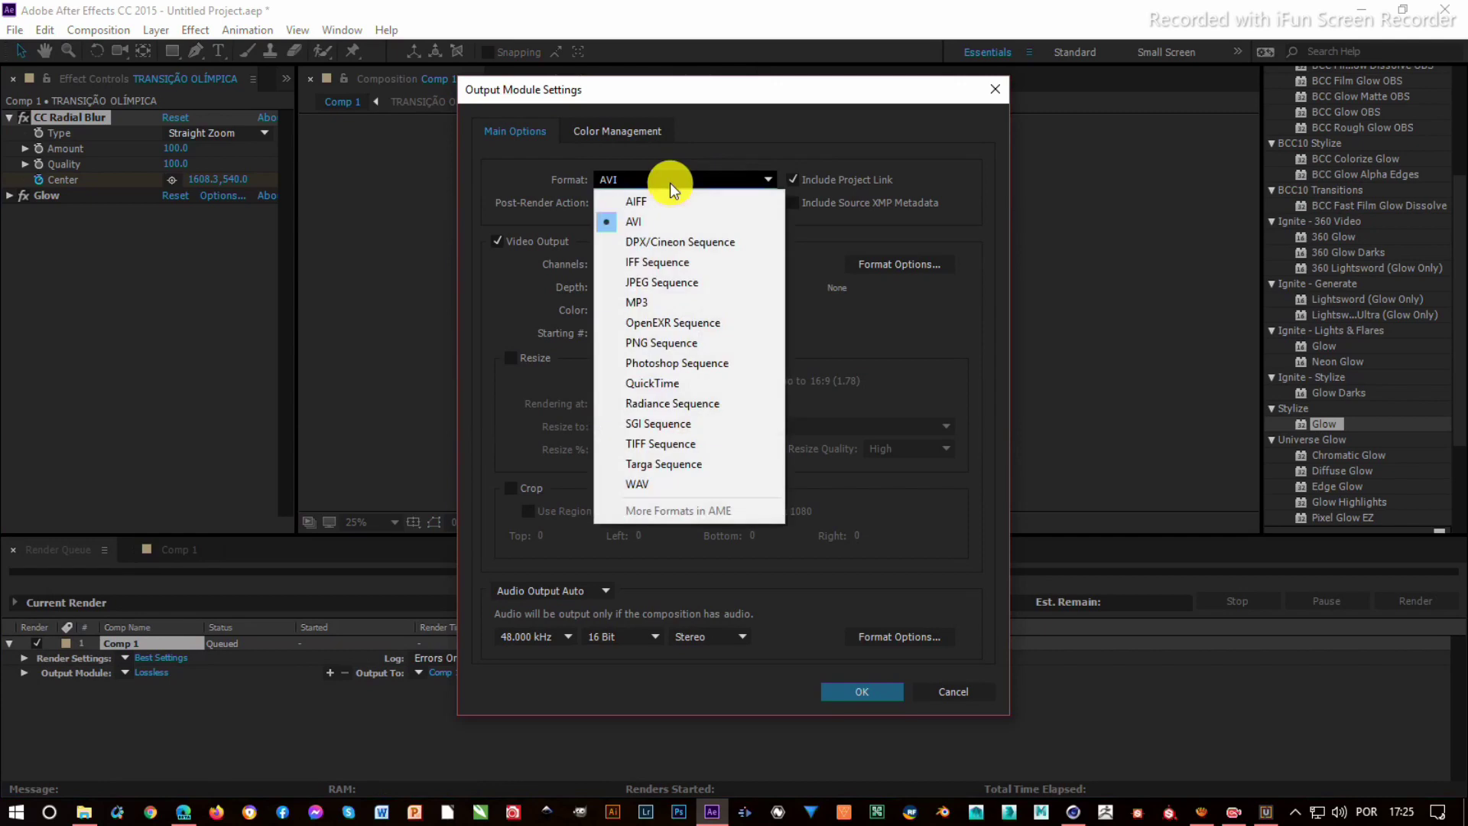
pyautogui.click(692, 385)
pyautogui.click(737, 265)
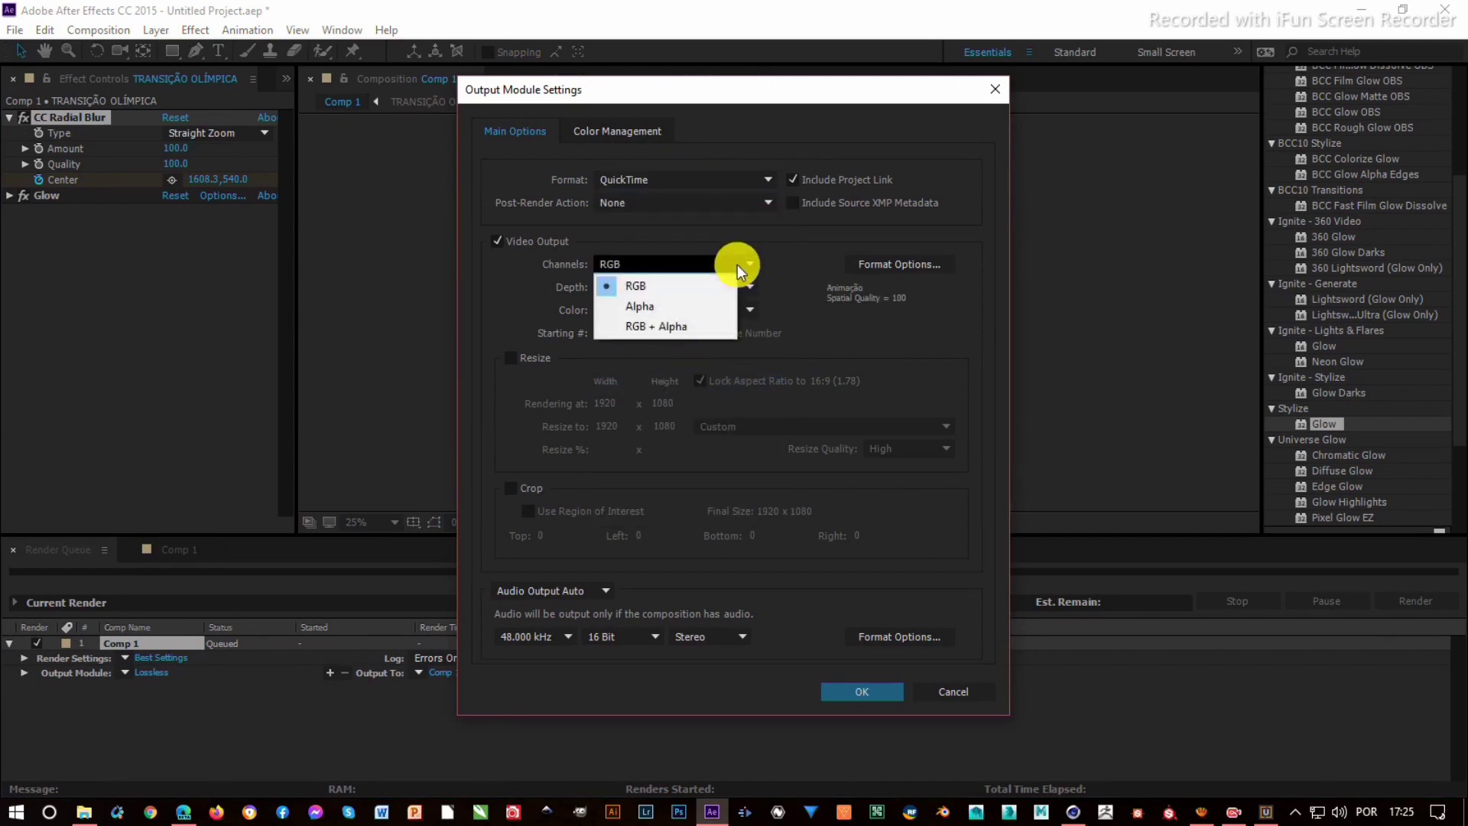
pyautogui.click(672, 328)
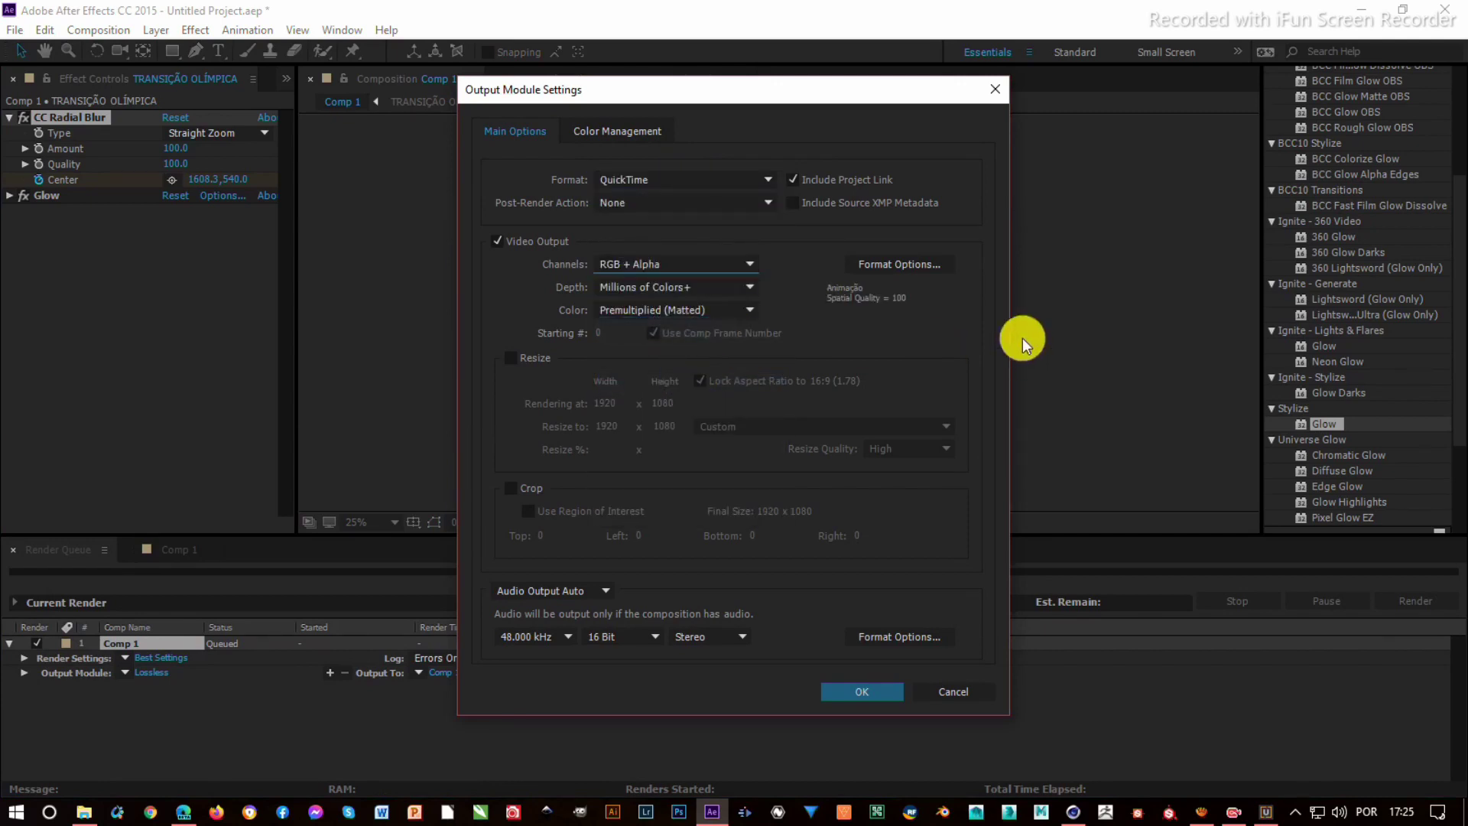
pyautogui.click(911, 268)
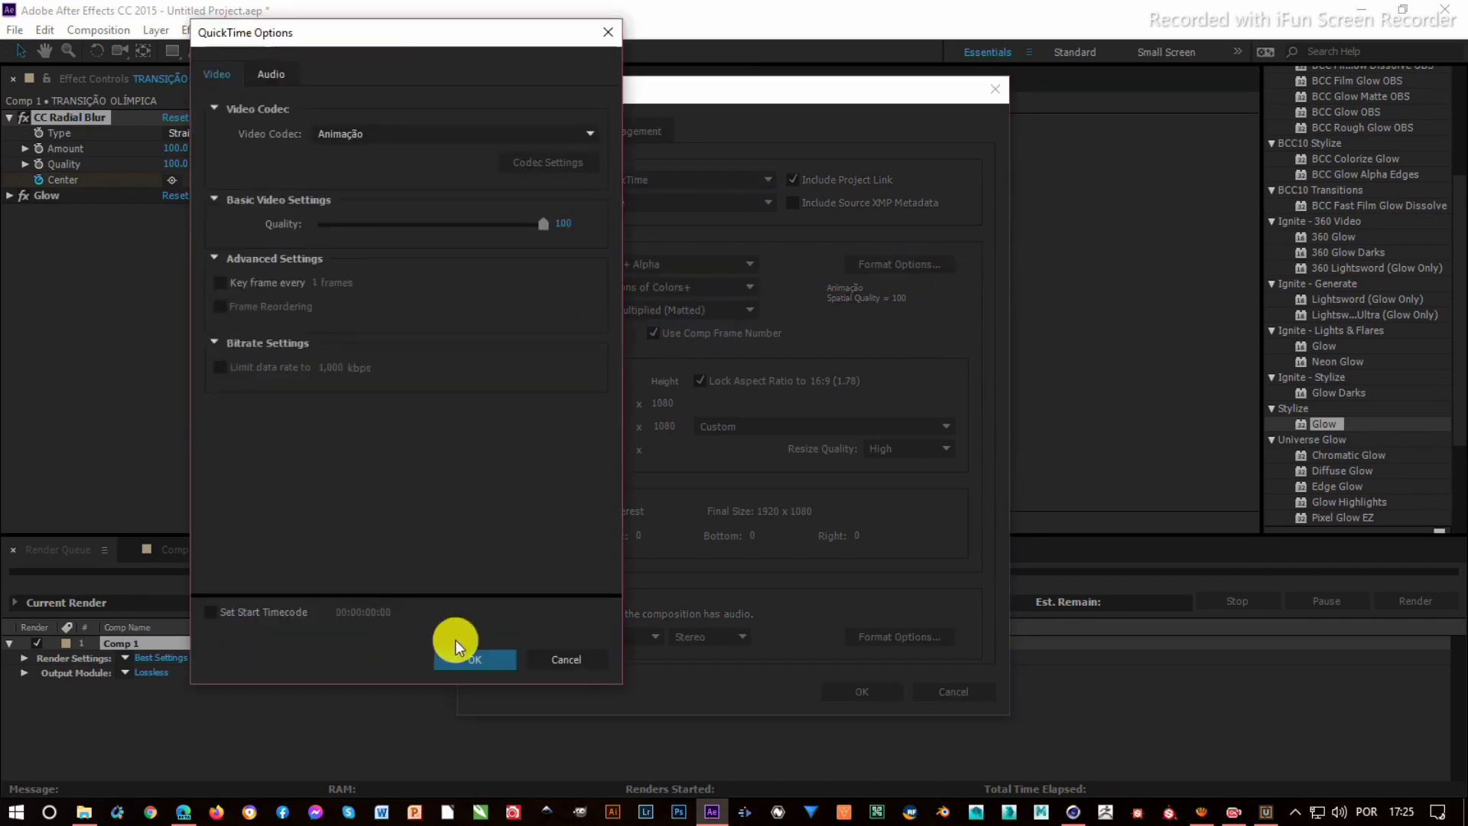
pyautogui.click(470, 659)
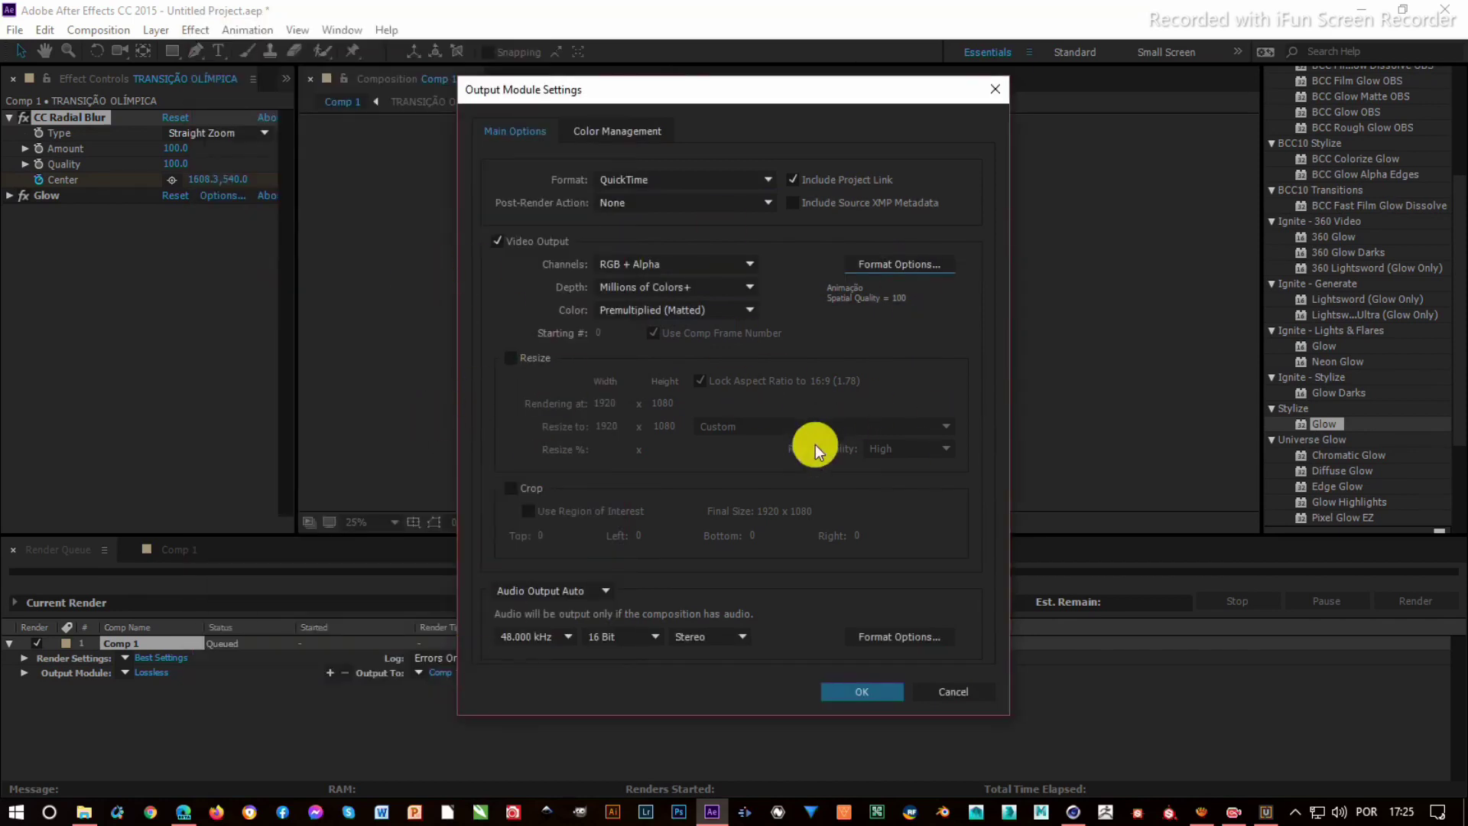
pyautogui.click(860, 688)
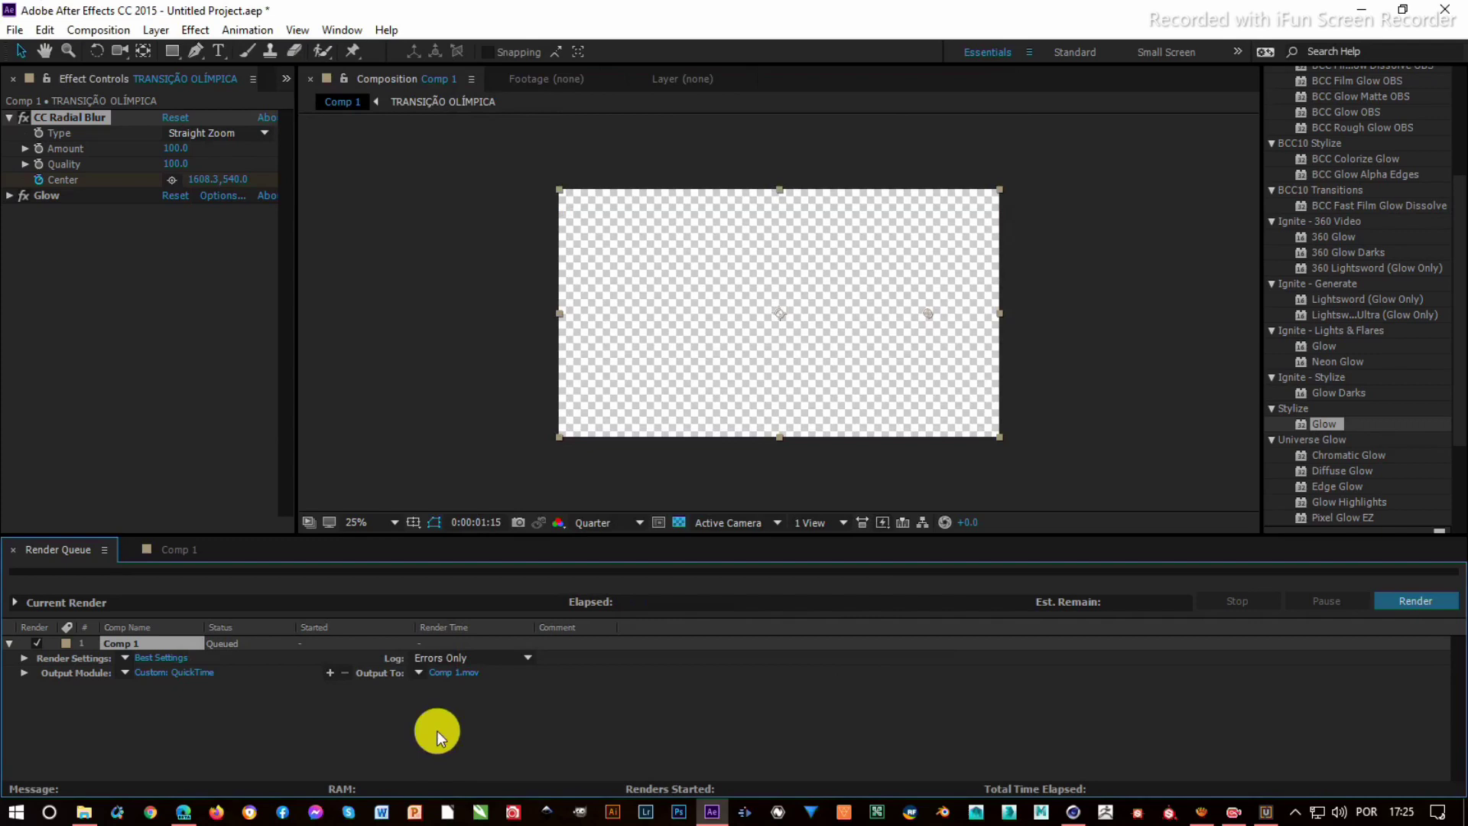
# - Save the render output as 'transition olympic' and start the render
pyautogui.click(445, 671)
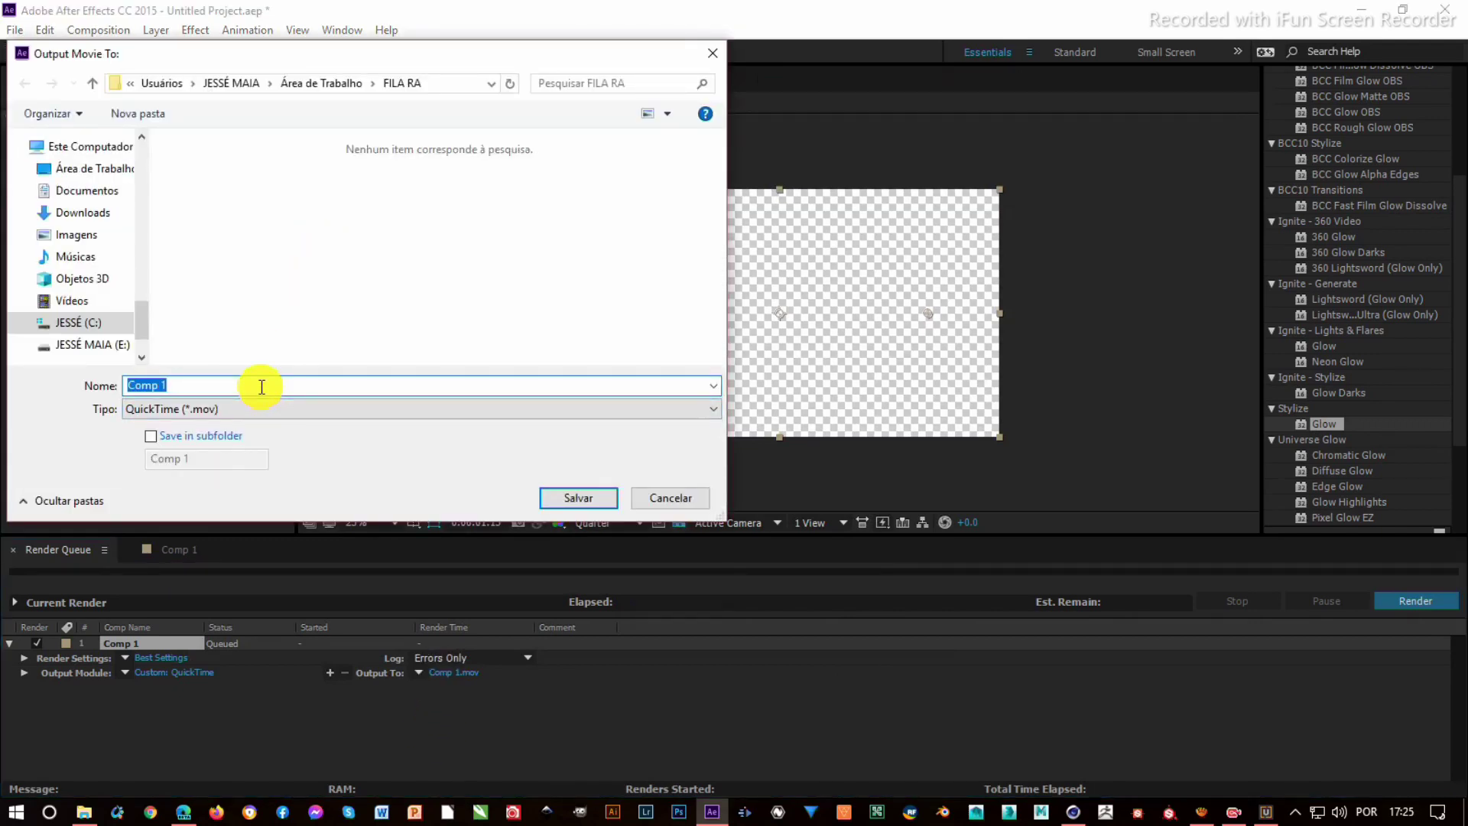
pyautogui.write('transition olympic')
pyautogui.press('Return')
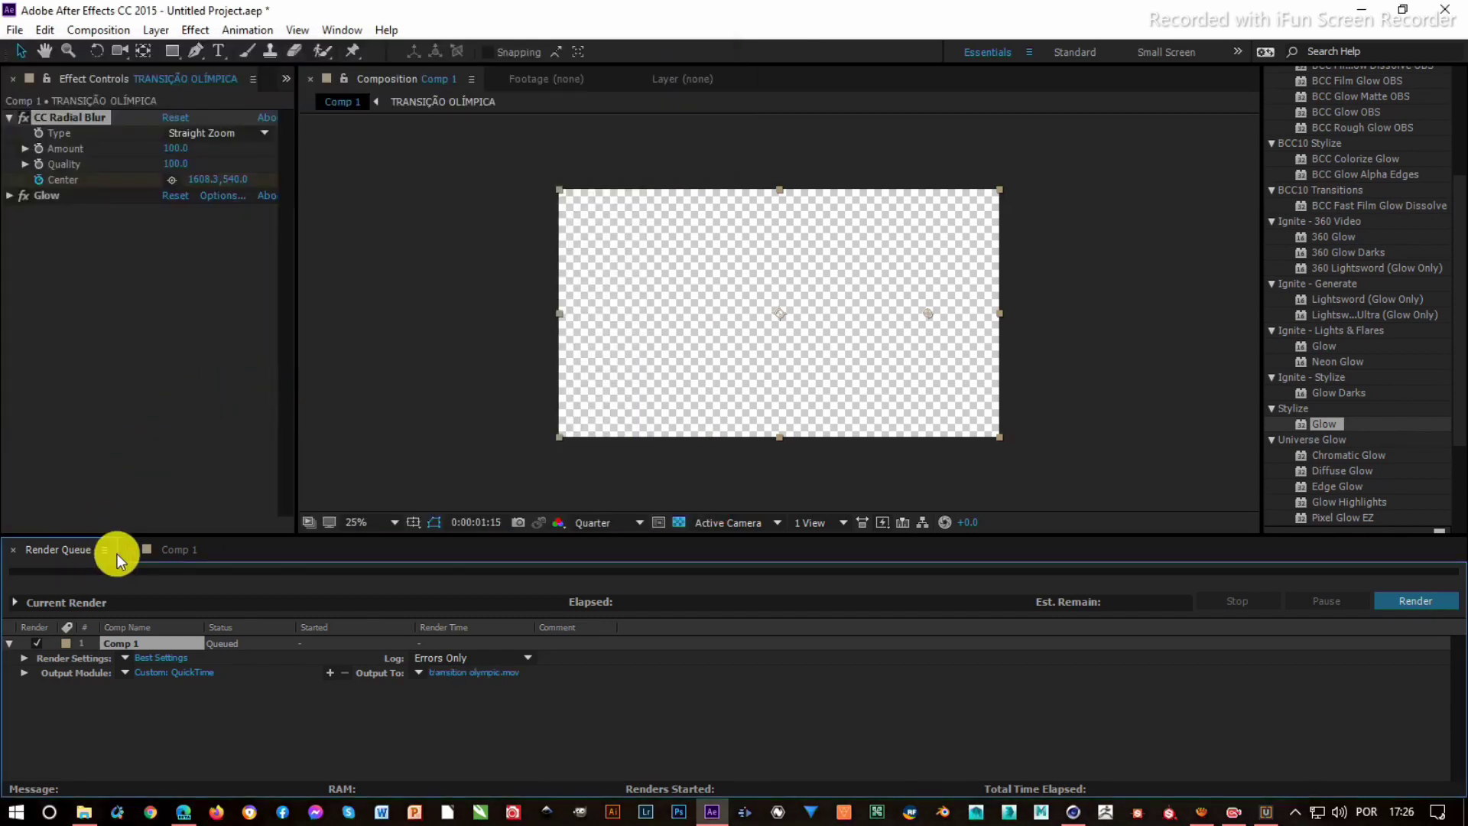
pyautogui.click(1389, 604)
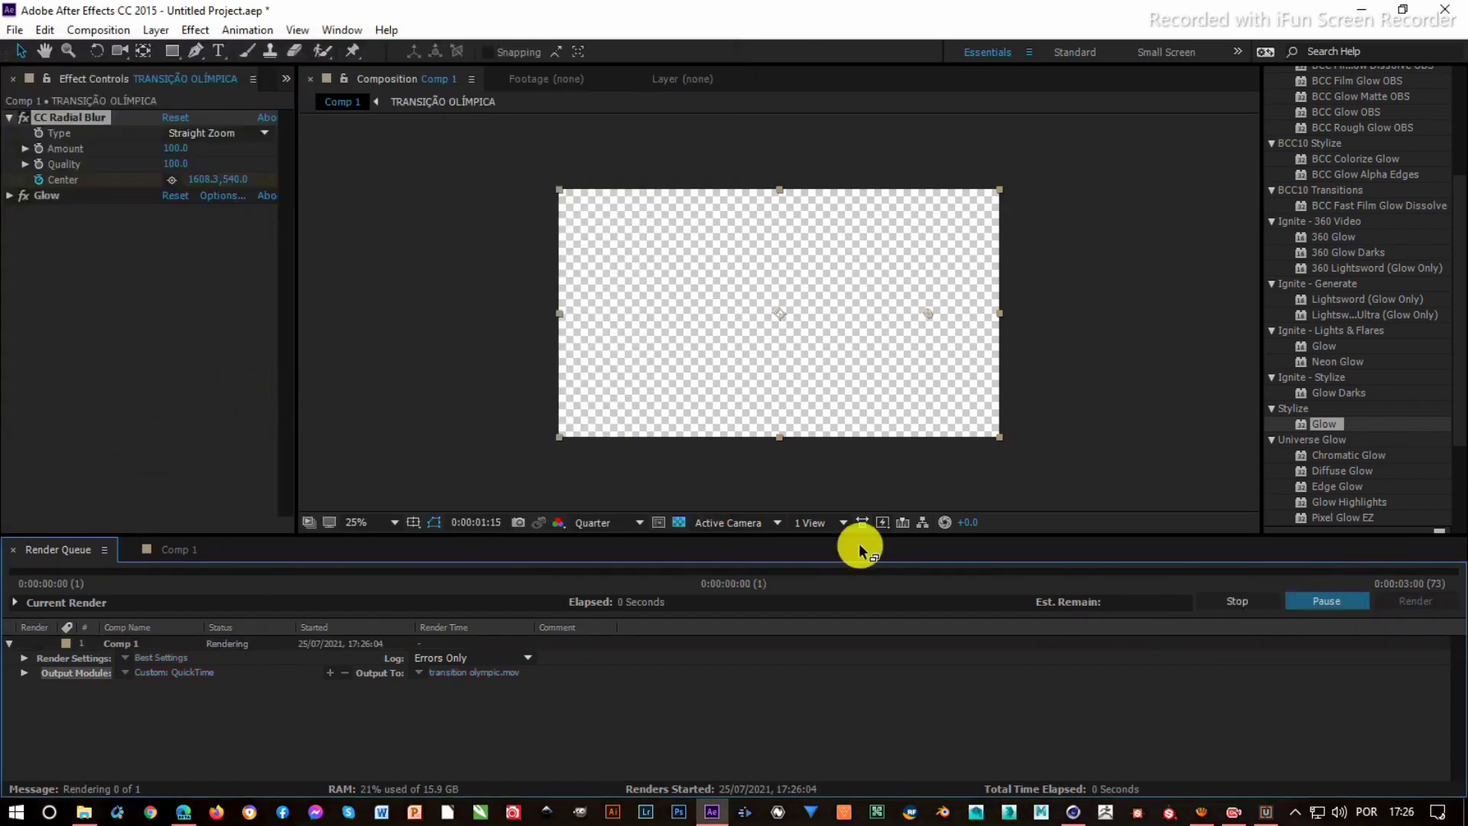